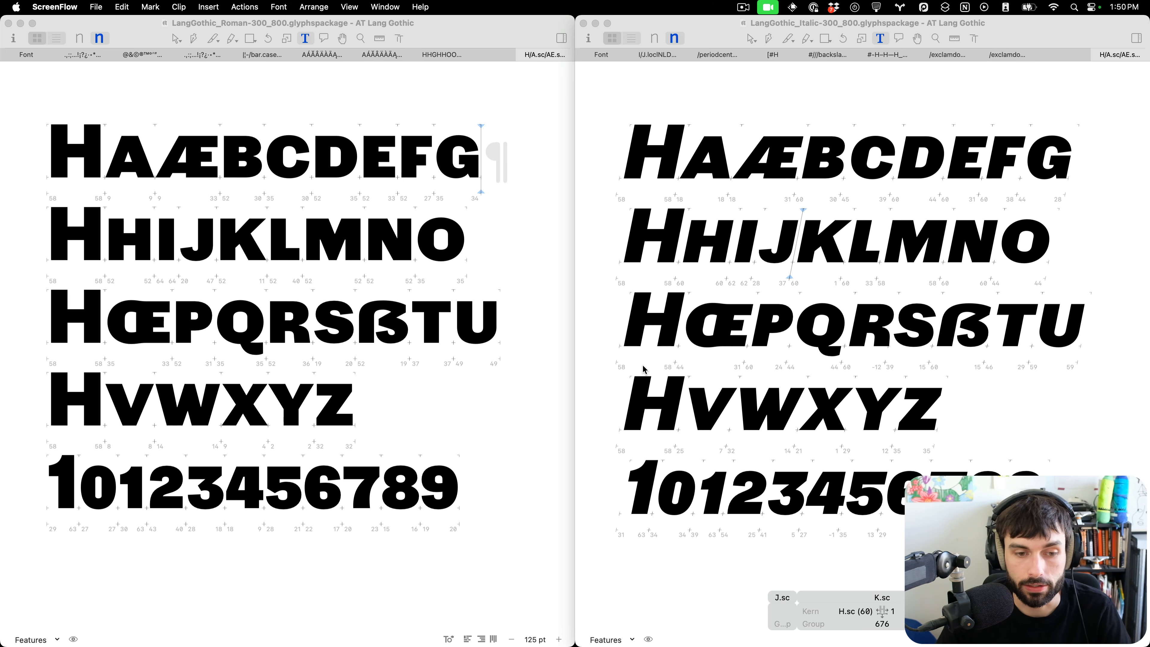
Maximise the Roman font window and zoom into its small-caps and figures test text to inspect it.
scroll(643, 369, "left", 3)
scroll(643, 369, "right", 5)
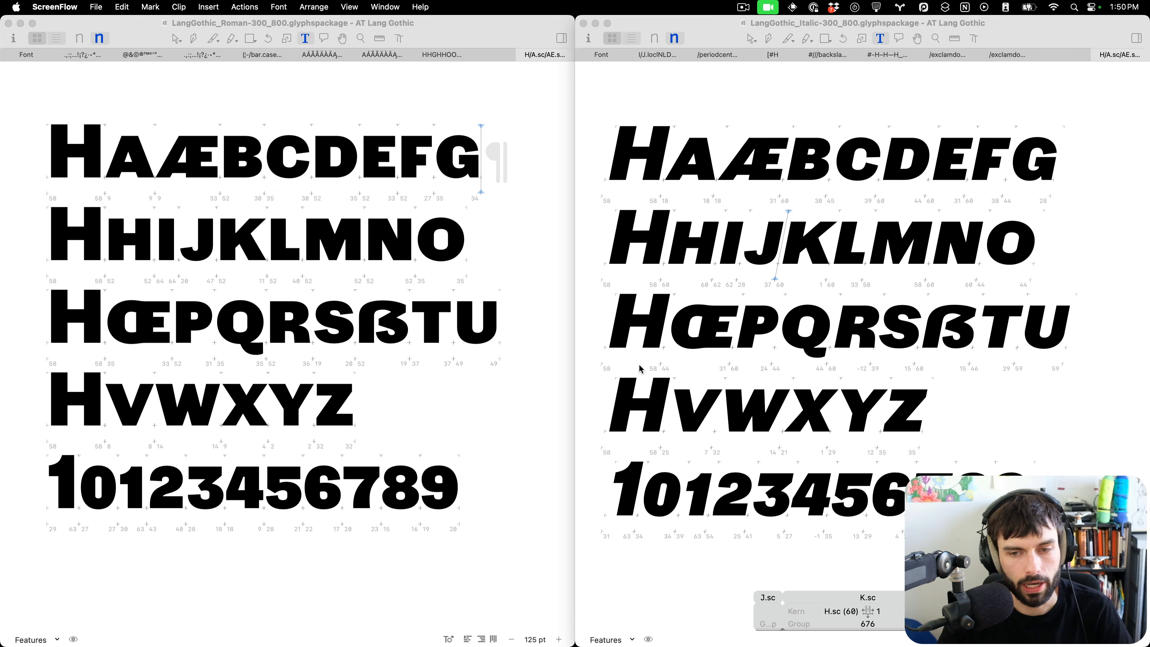
scroll(641, 368, "left", 4)
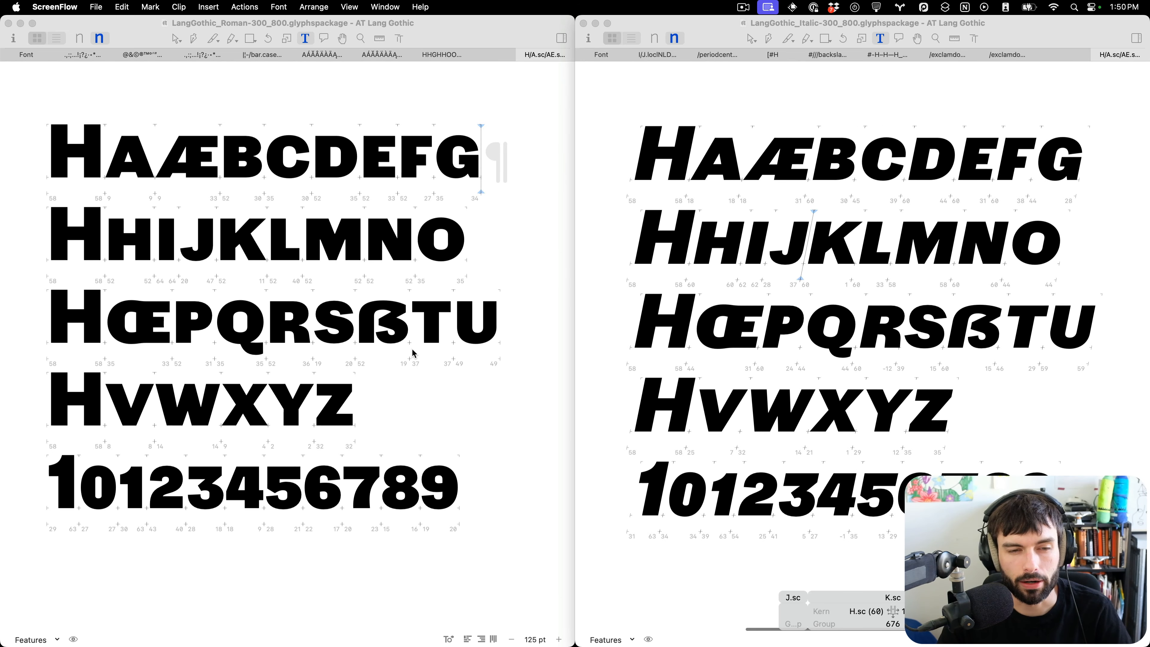
scroll(466, 414, "right", 1)
left_click(465, 410)
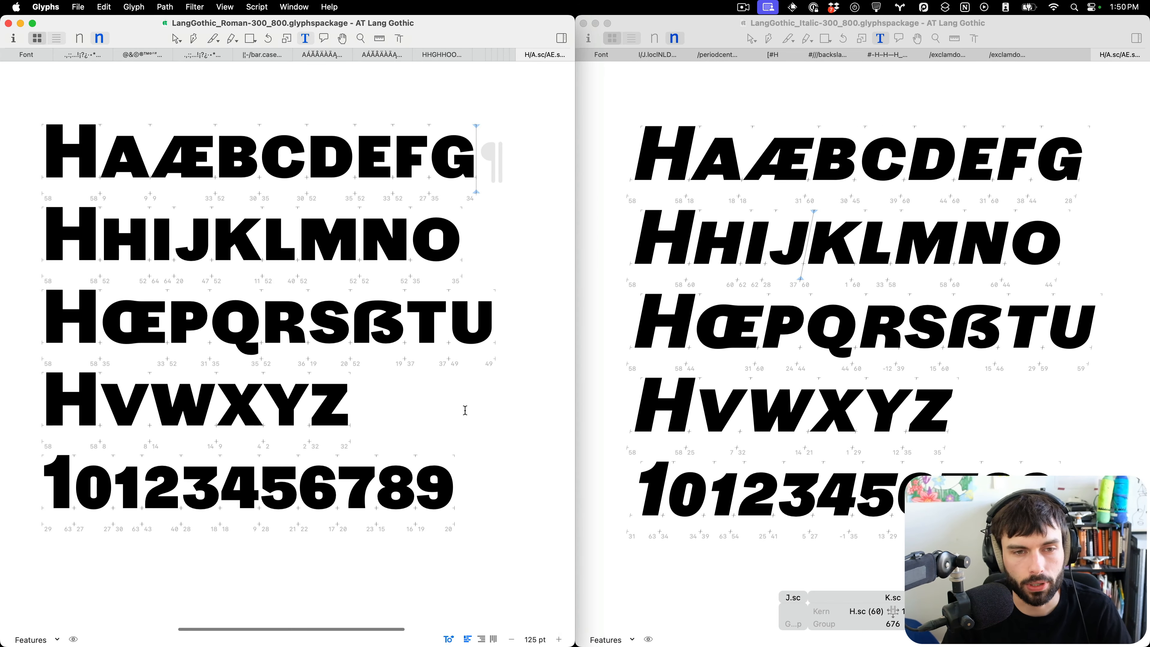
key("ctrl+super+f")
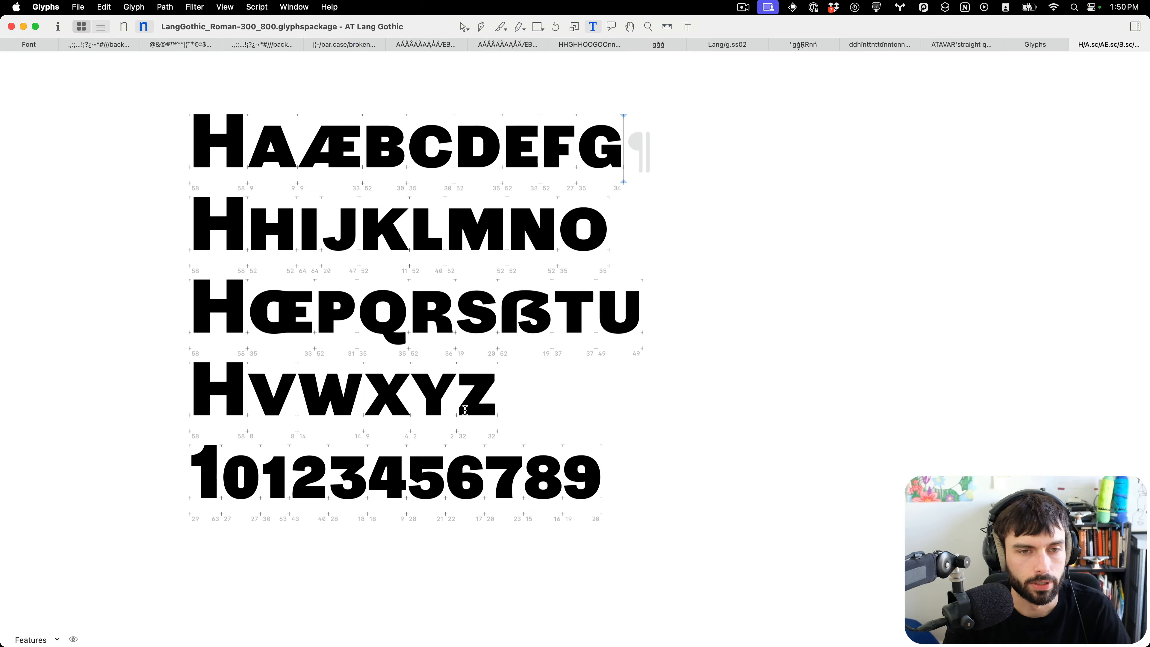
scroll(145, 191, "up", 5)
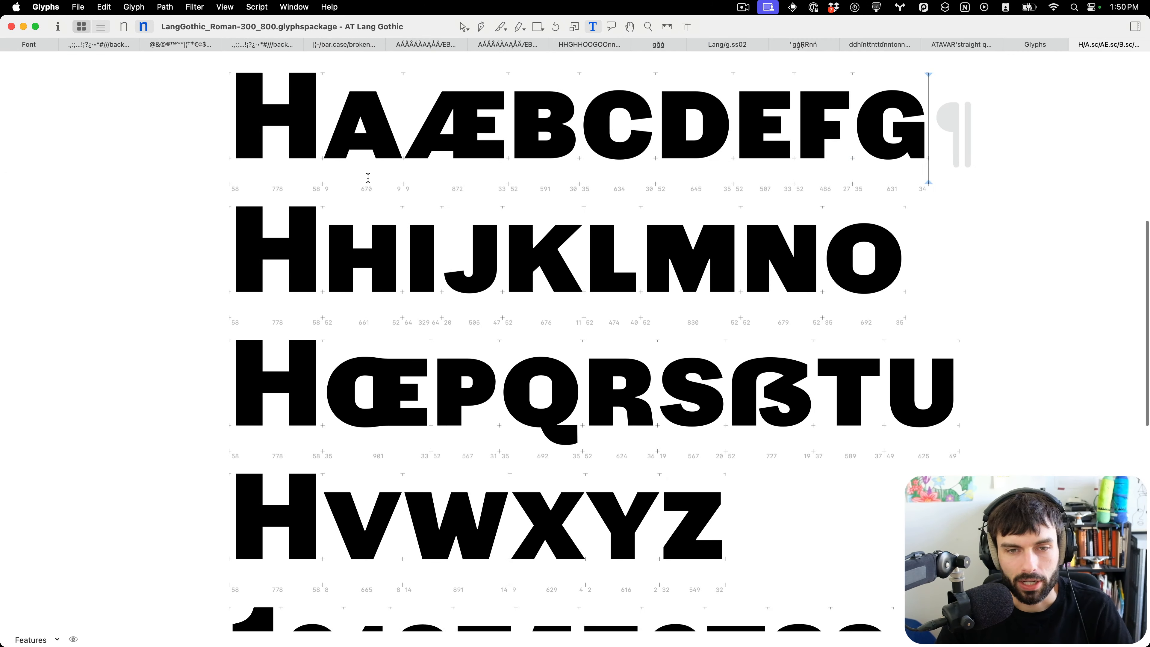
scroll(405, 170, "up", 4)
scroll(374, 175, "up", 3)
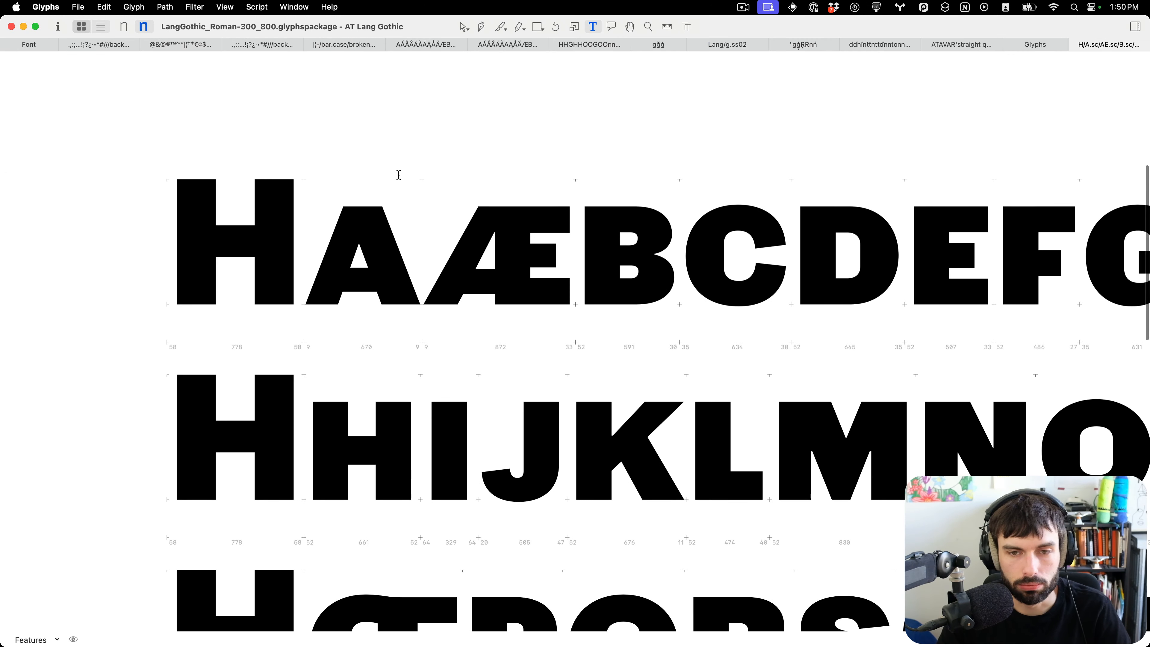
scroll(631, 219, "up", 3)
scroll(233, 152, "down", 6)
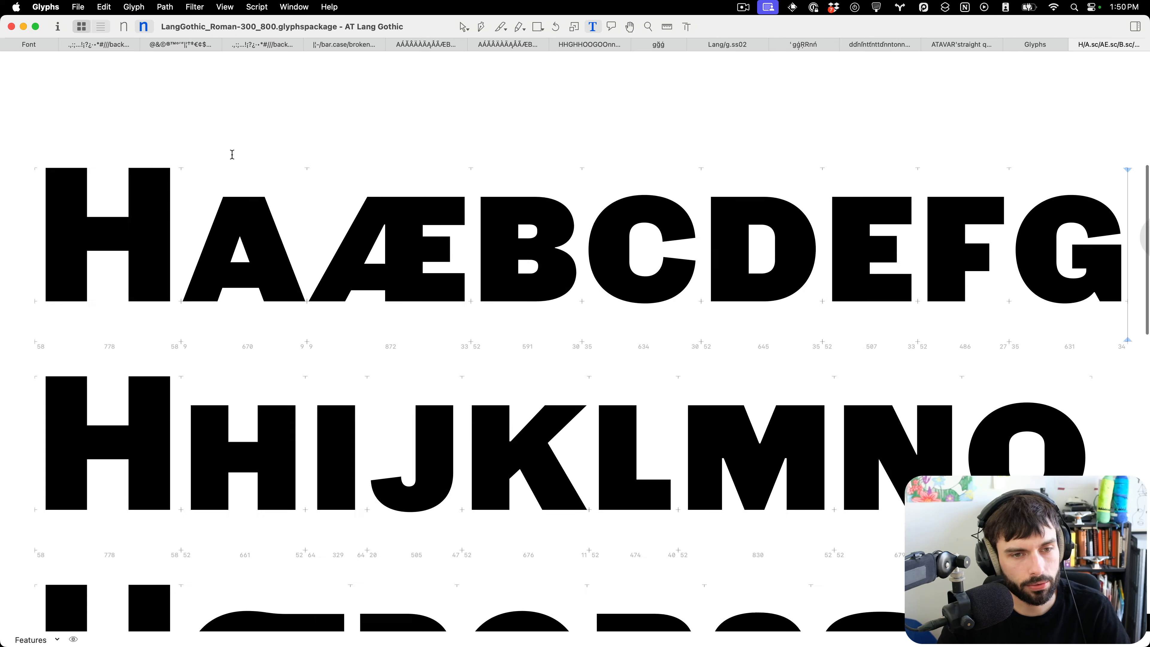
Switch to the Light master and inspect its small caps and figures.
left_click(124, 26)
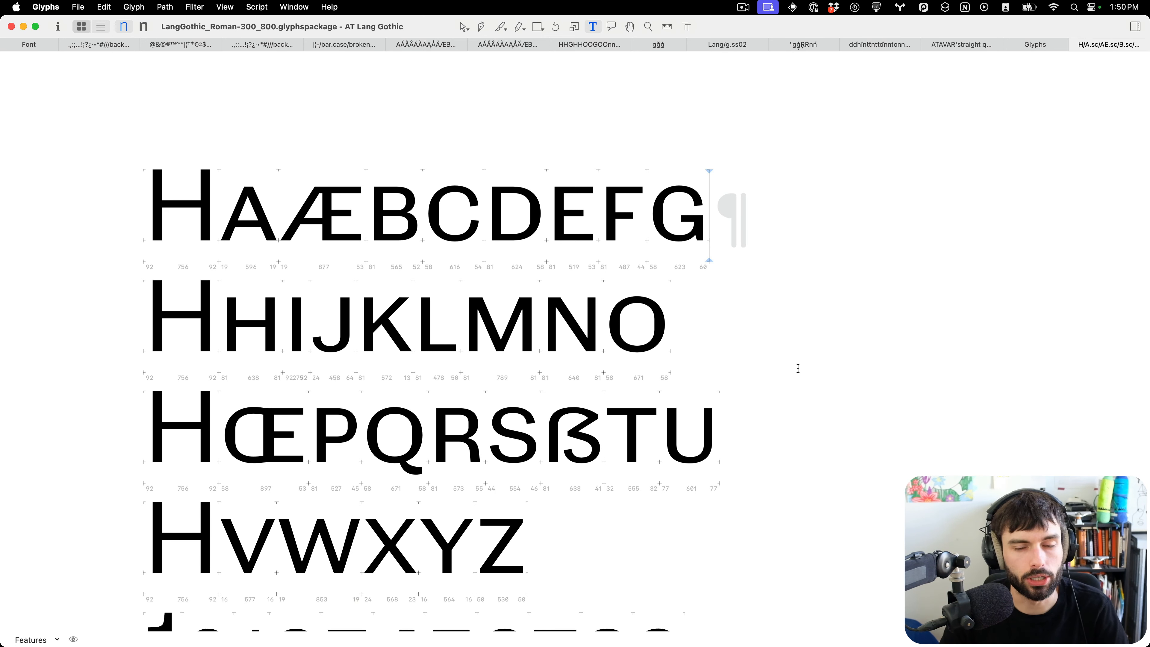
scroll(795, 369, "left", 4)
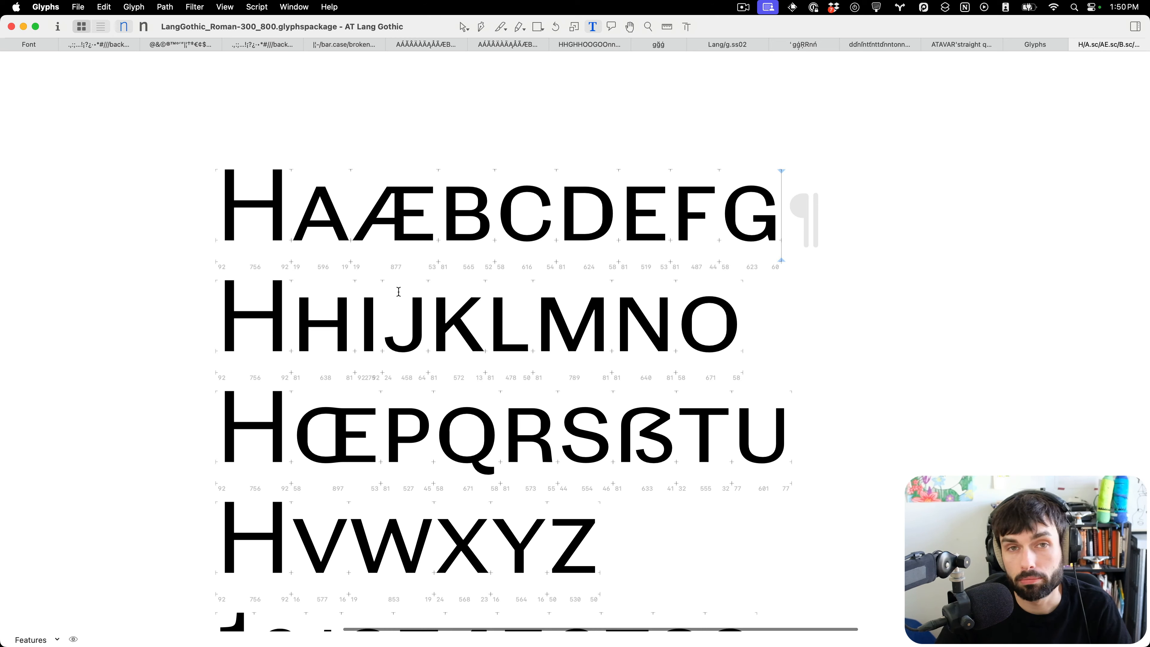
scroll(784, 325, "down", 2)
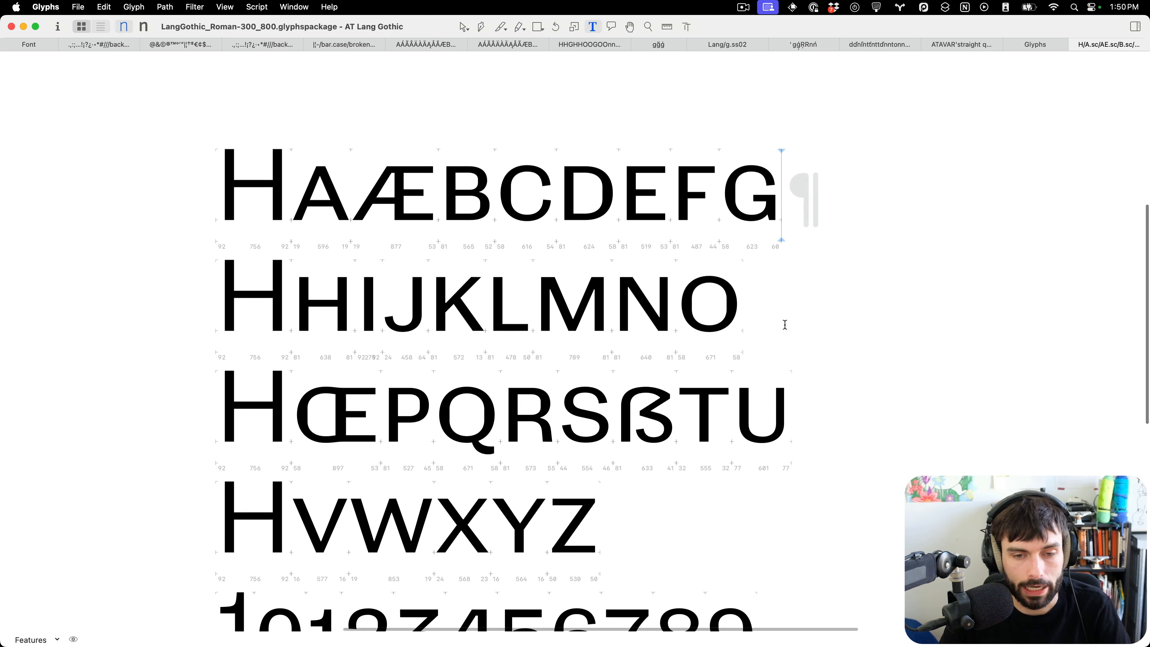
scroll(359, 174, "up", 2)
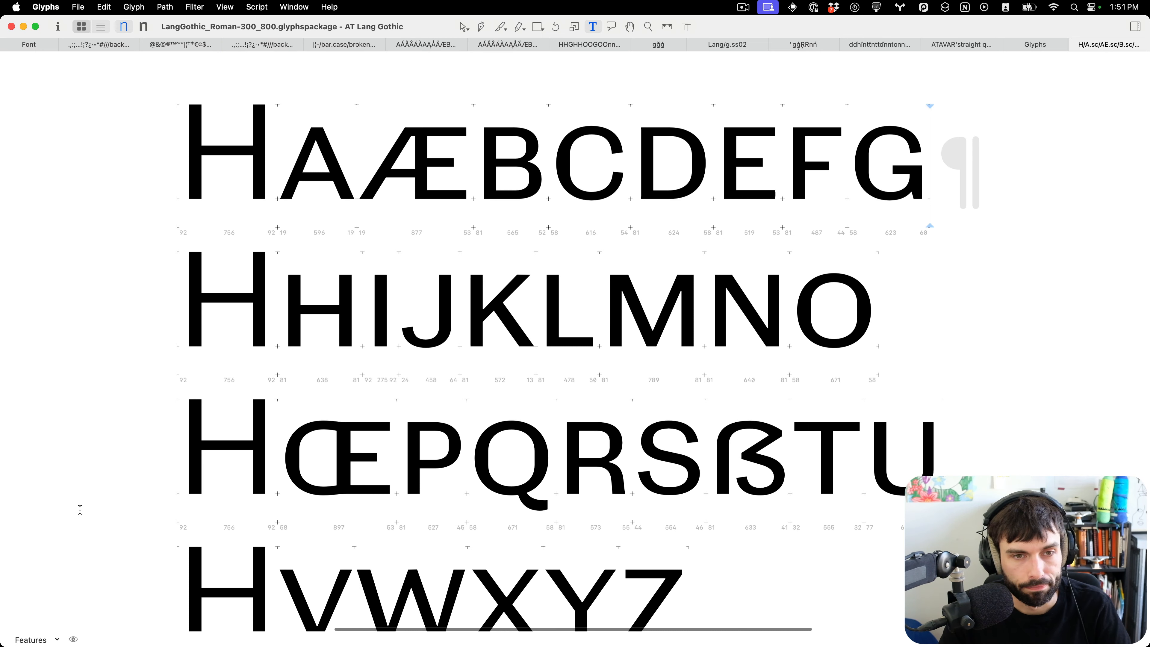
scroll(80, 510, "down", 2)
scroll(81, 510, "down", 3)
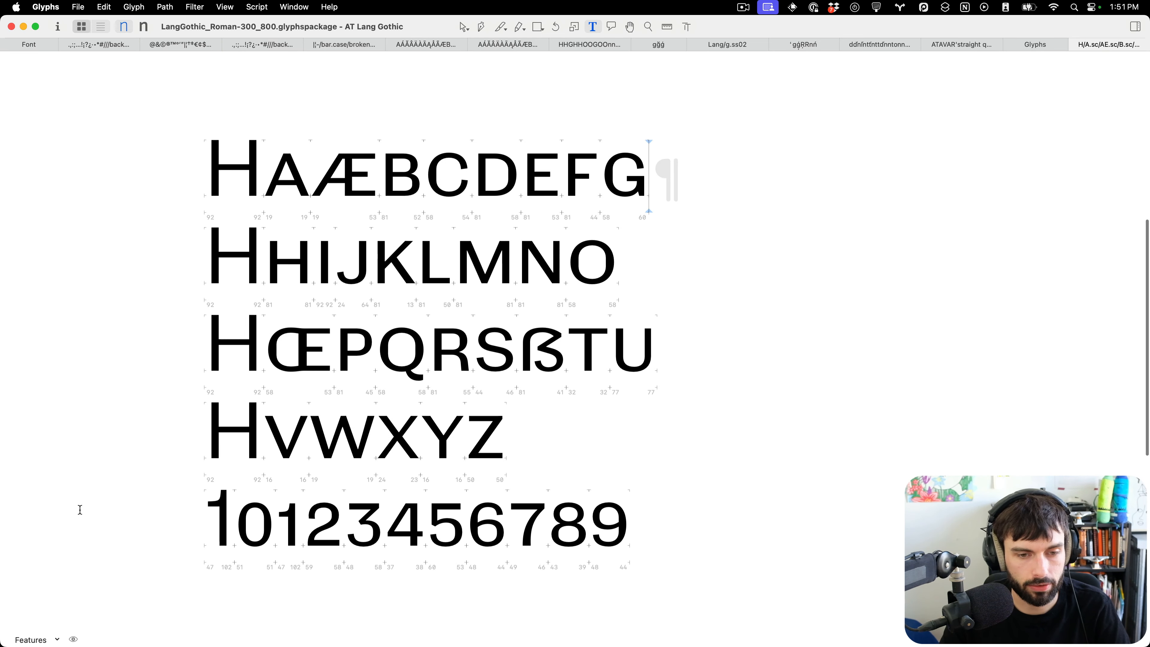
scroll(98, 507, "left", 5)
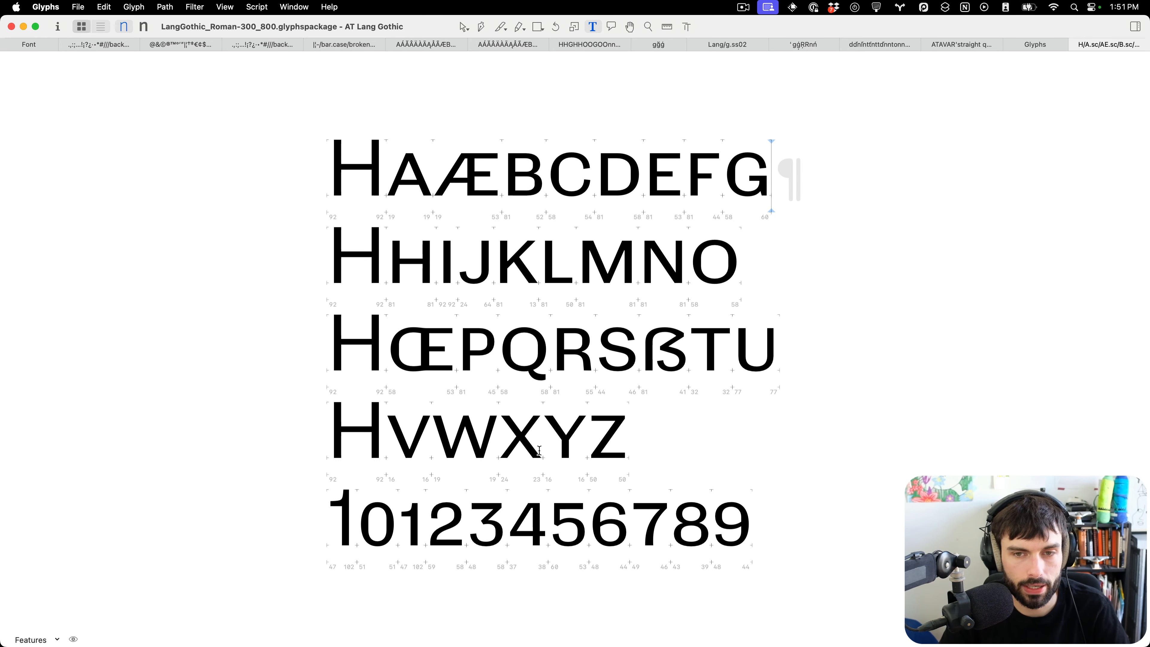
Resize the Roman font window to share the screen with the Italic font window.
left_click_drag(1149, 377, 646, 394)
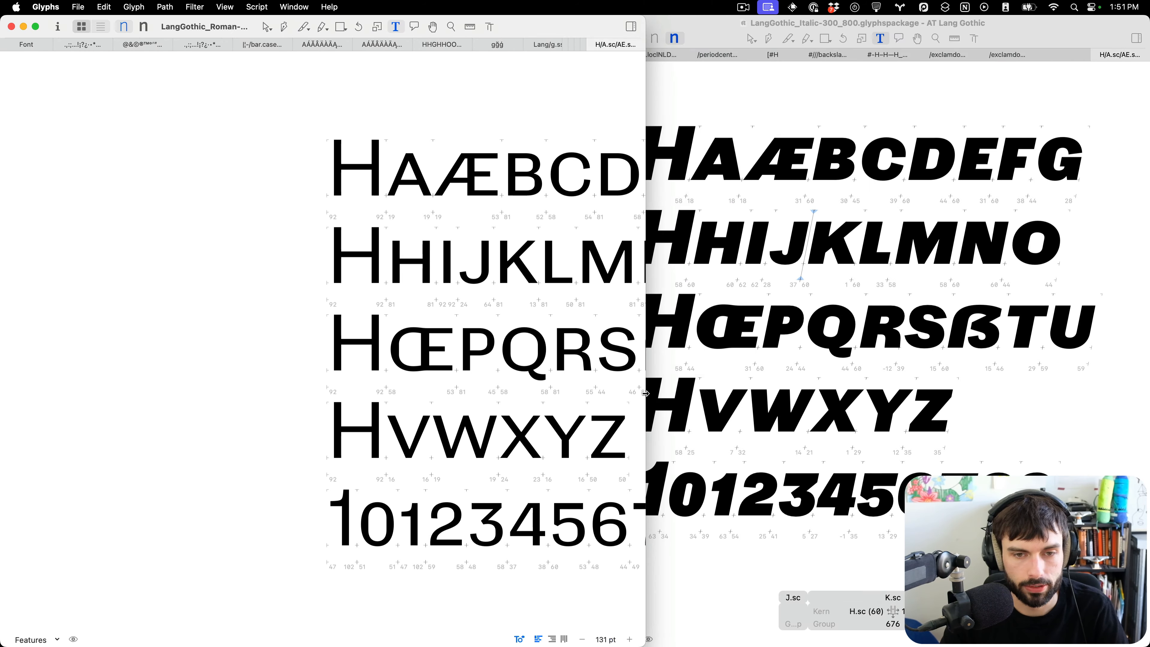
scroll(483, 384, "right", 7)
scroll(482, 384, "right", 3)
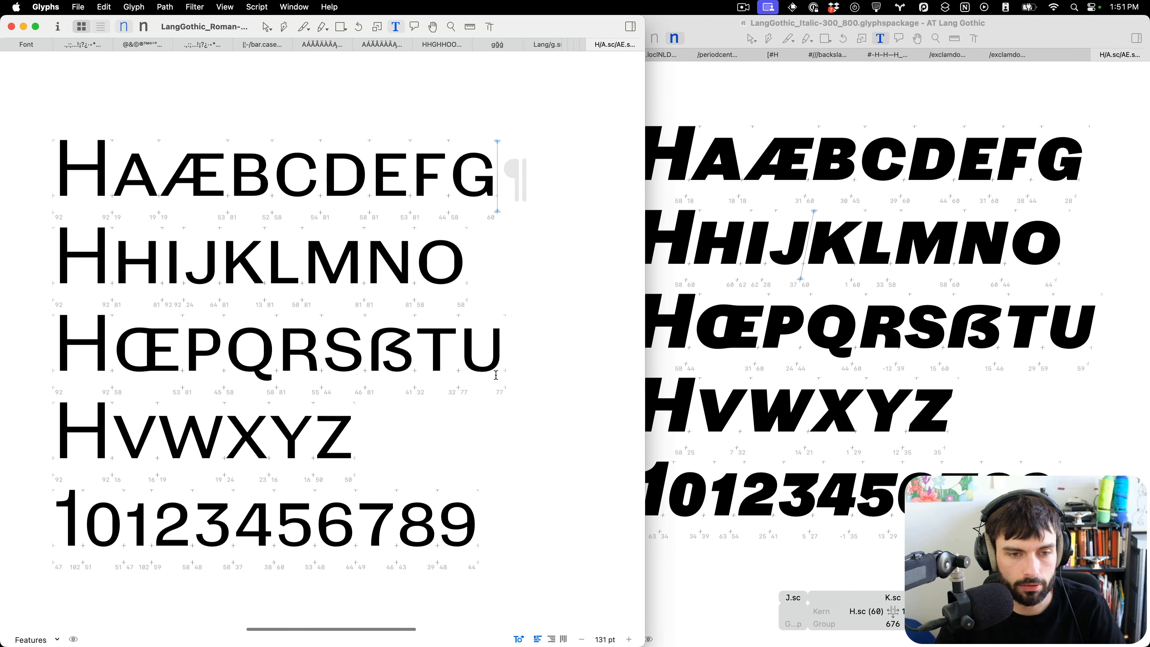
Switch to the browser and review the GitHub issues about small caps, numerals and their ScaleFast settings.
key("ctrl+Left")
scroll(721, 219, "up", 10)
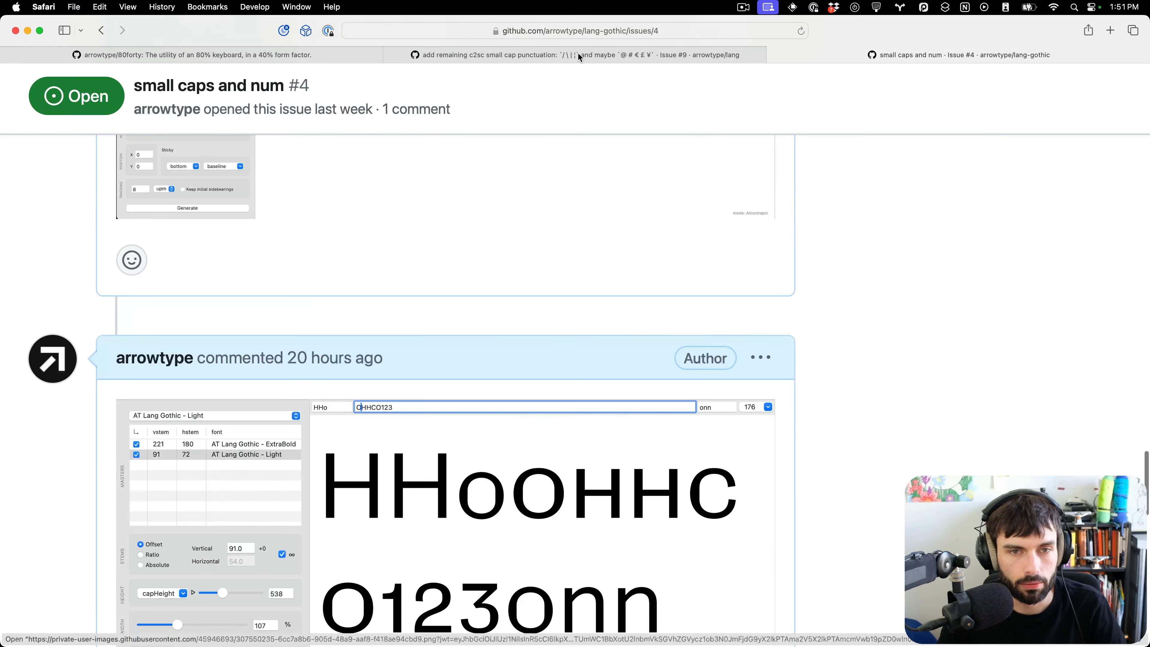
left_click(579, 56)
scroll(760, 337, "down", 2)
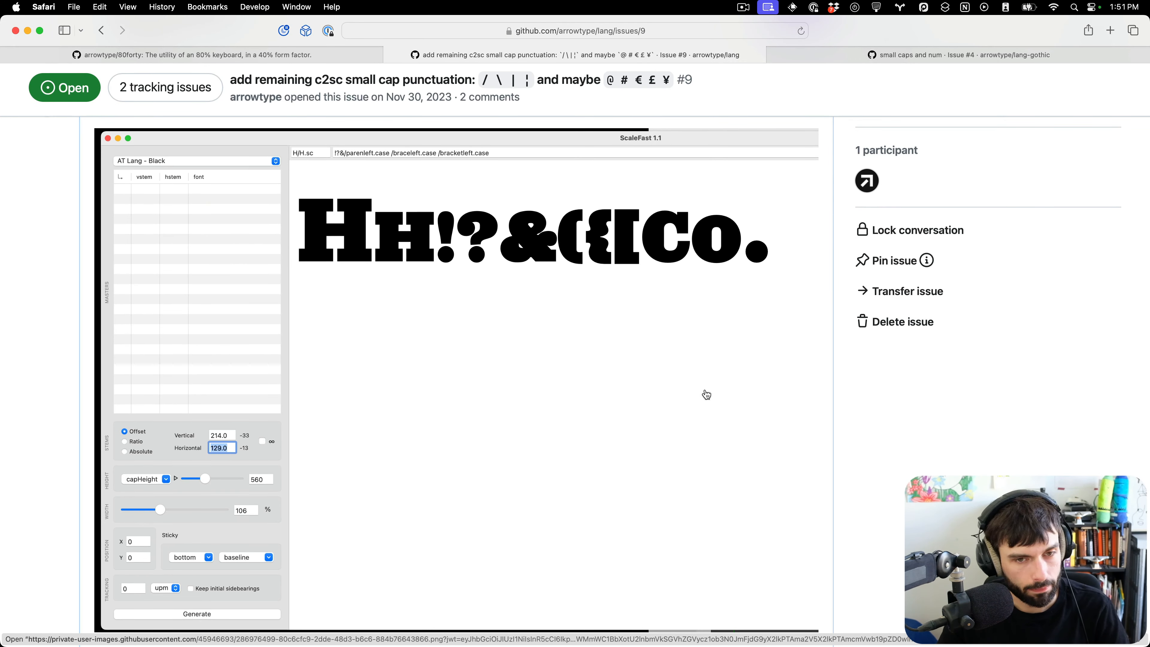
scroll(678, 296, "down", 10)
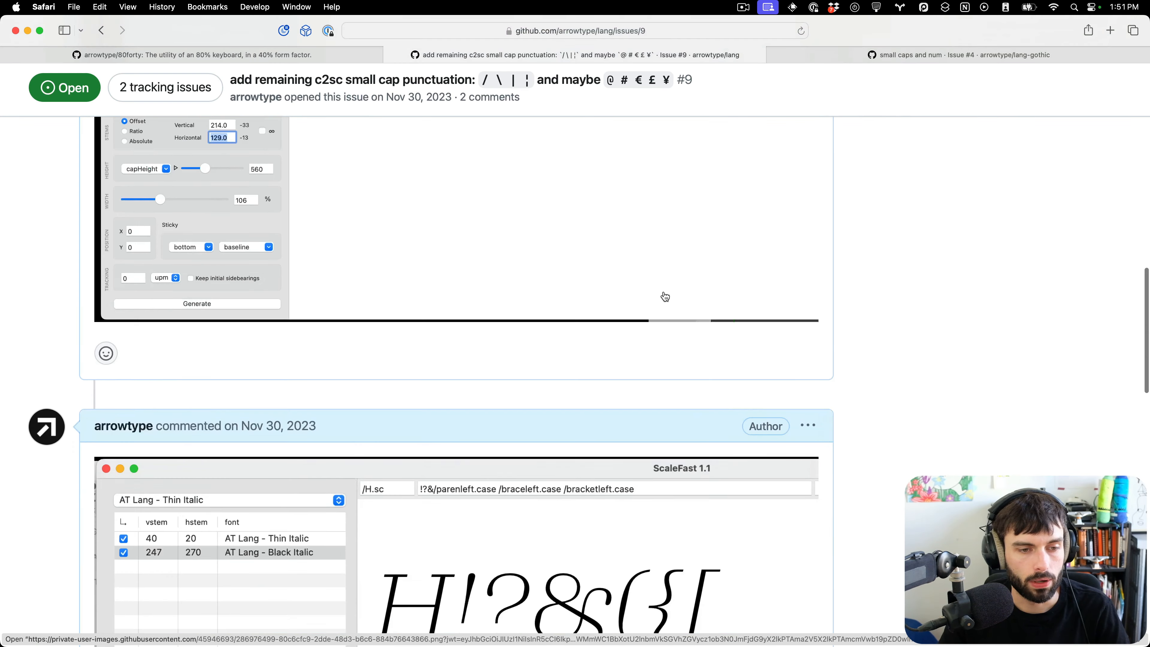
scroll(664, 295, "down", 4)
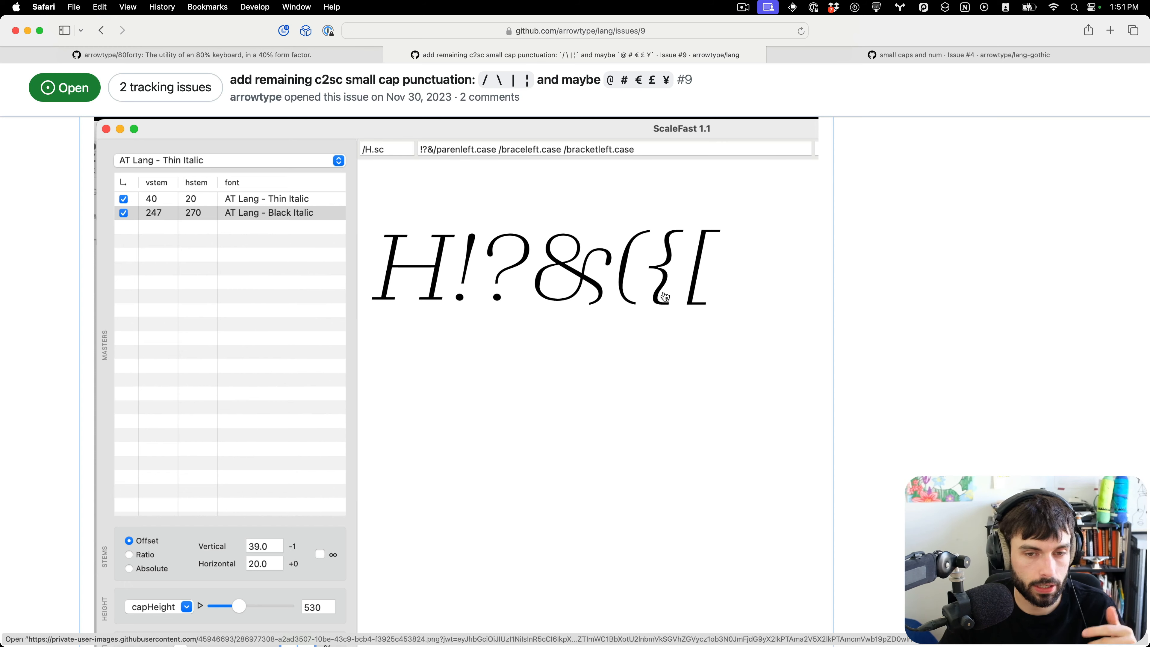
left_click(905, 55)
scroll(701, 354, "down", 15)
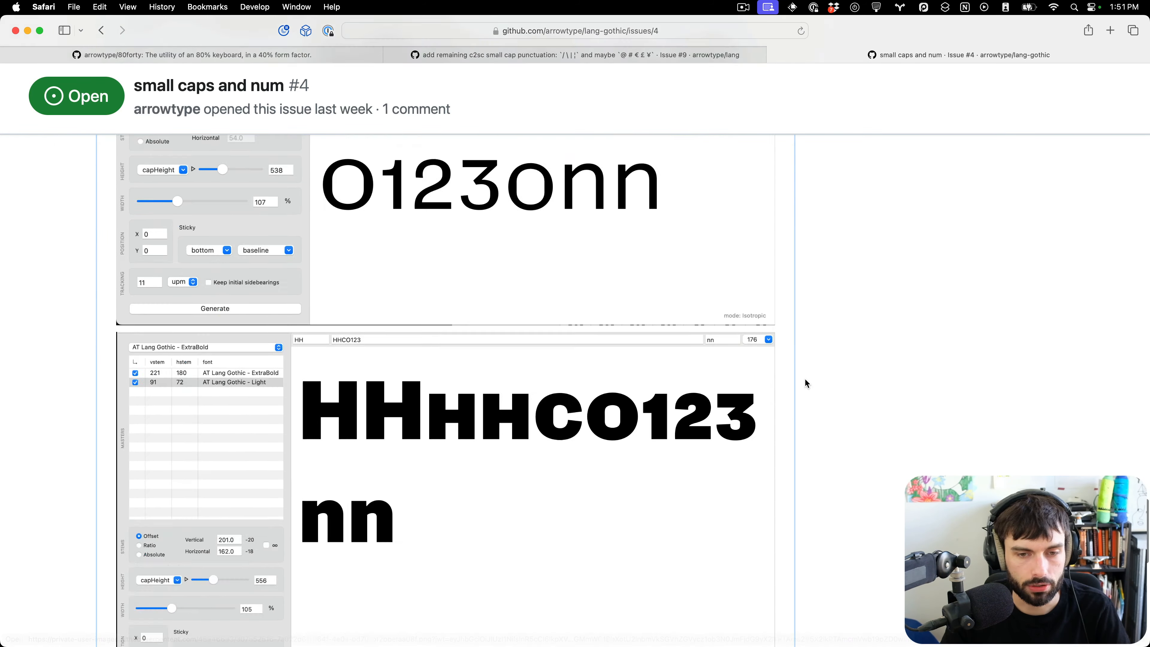
scroll(806, 383, "up", 10)
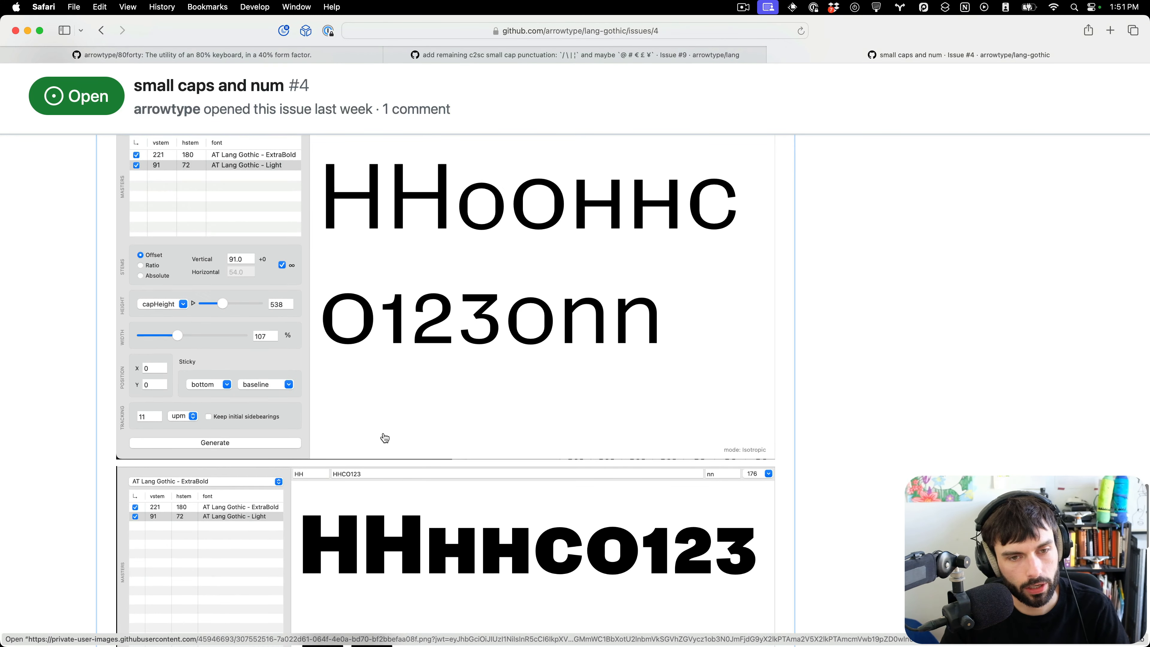
scroll(385, 437, "up", 3)
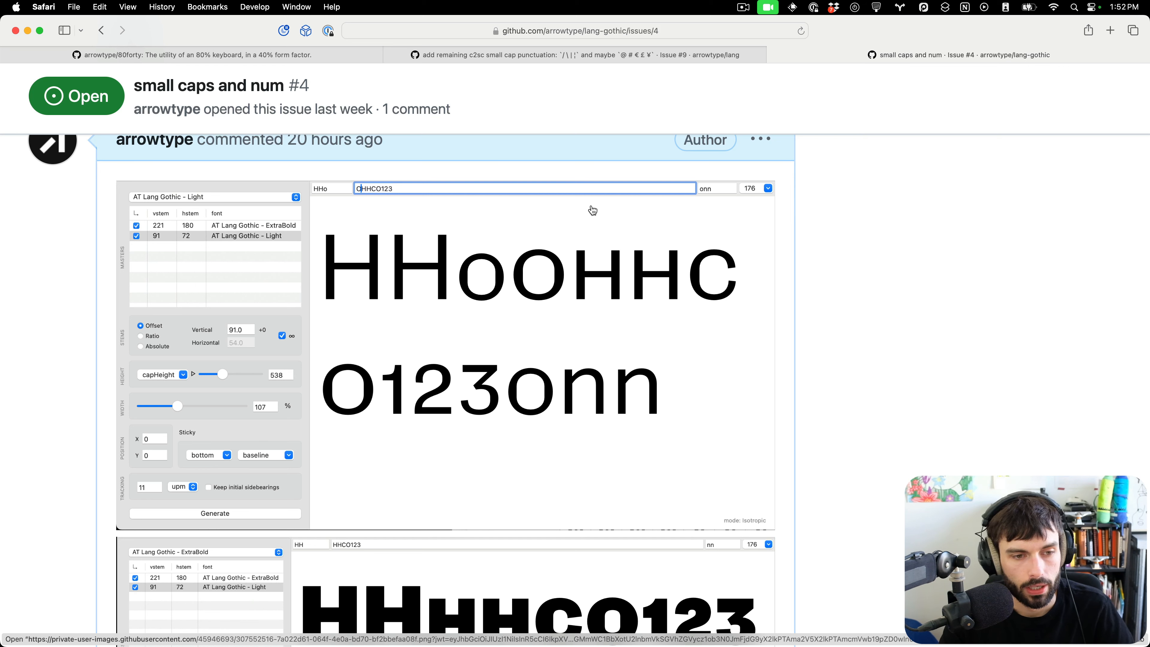
scroll(398, 254, "down", 5)
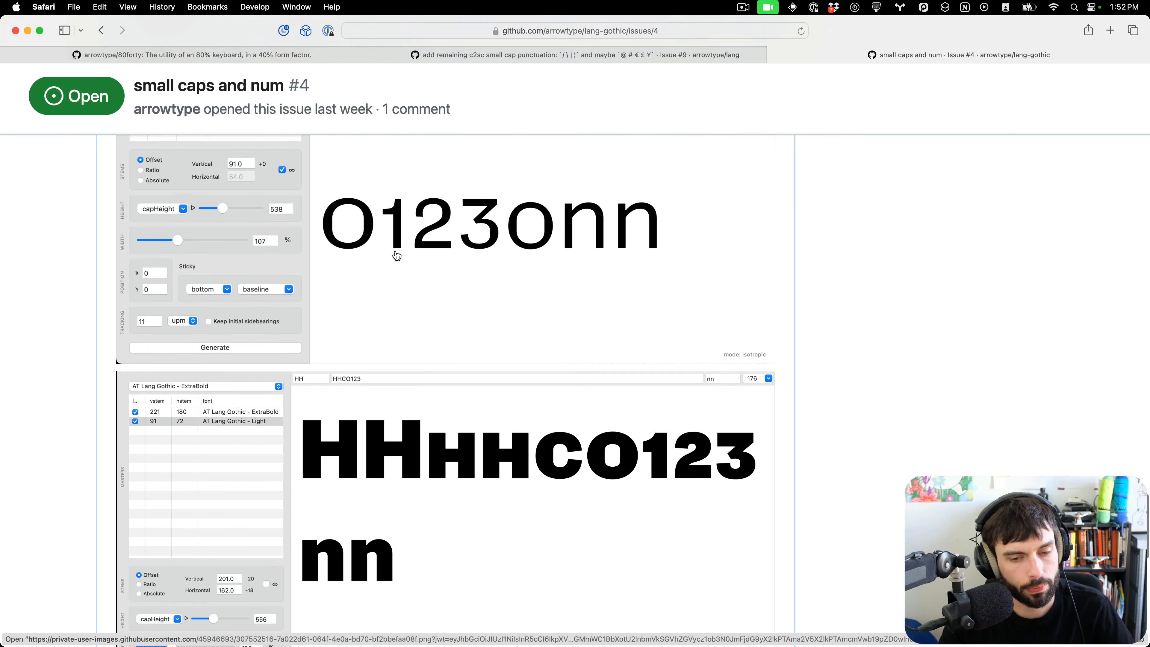
scroll(396, 255, "down", 5)
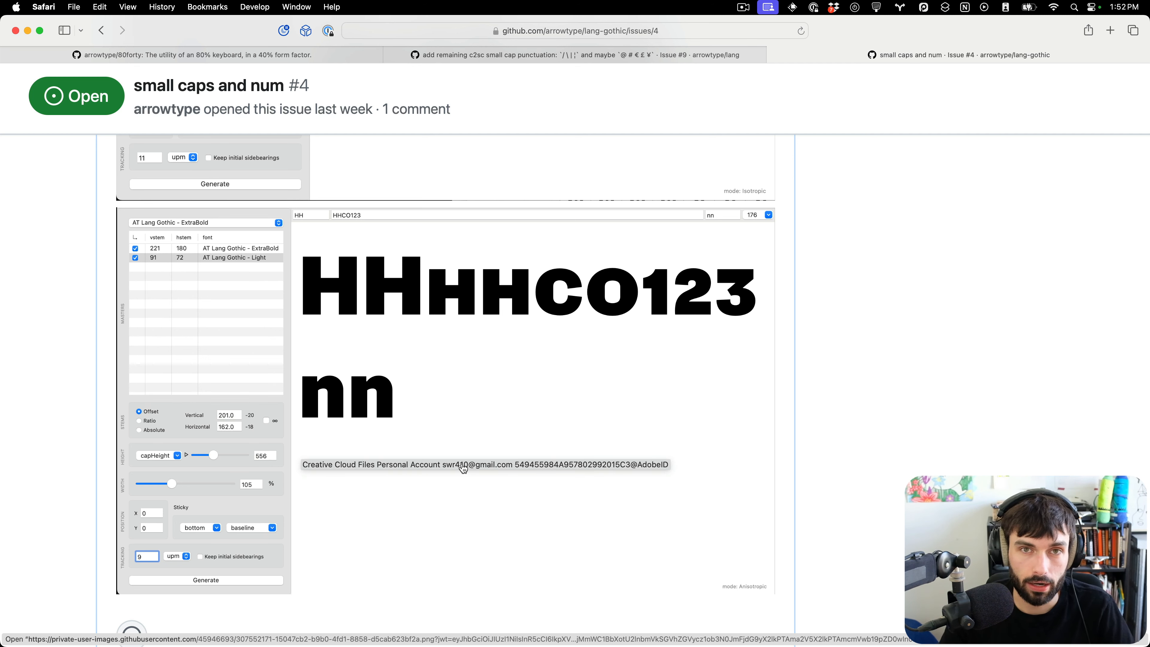
scroll(469, 457, "up", 3)
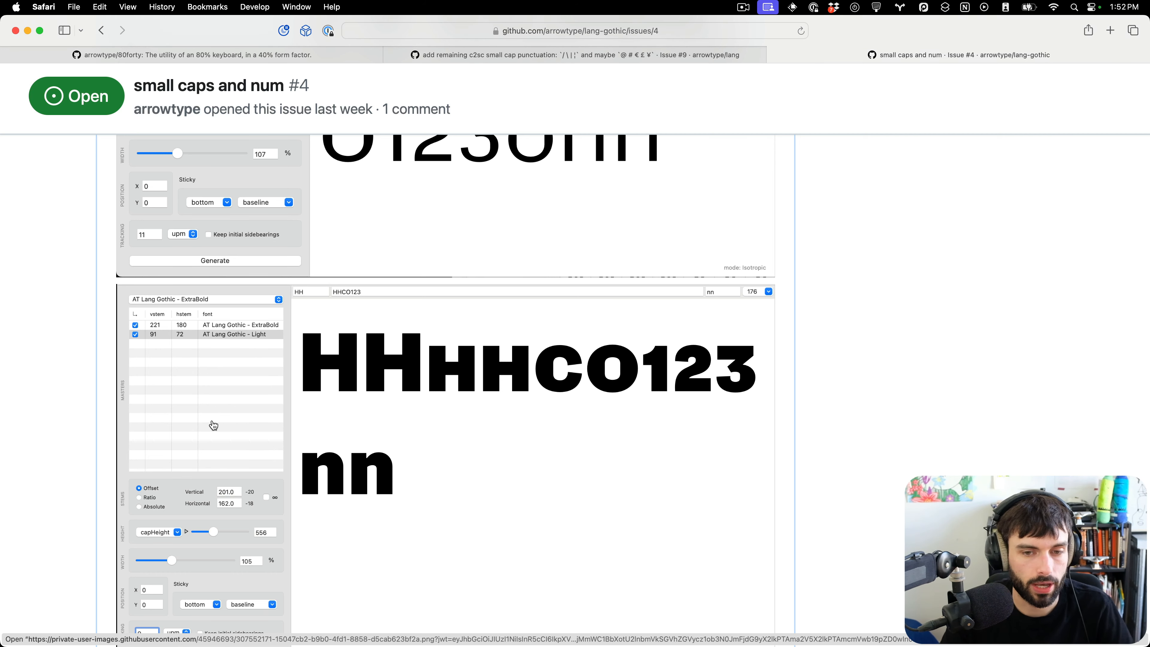
Return to the Roman font's glyph overview and select all the filtered .sc small-cap glyphs.
key("super+Tab")
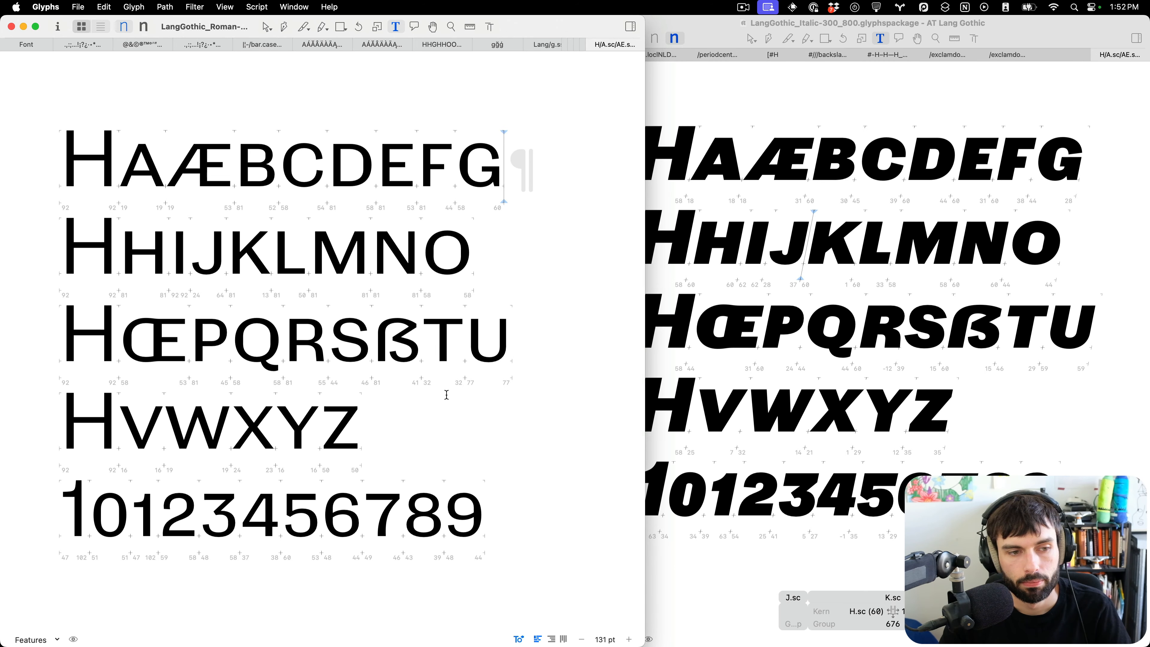
left_click(38, 44)
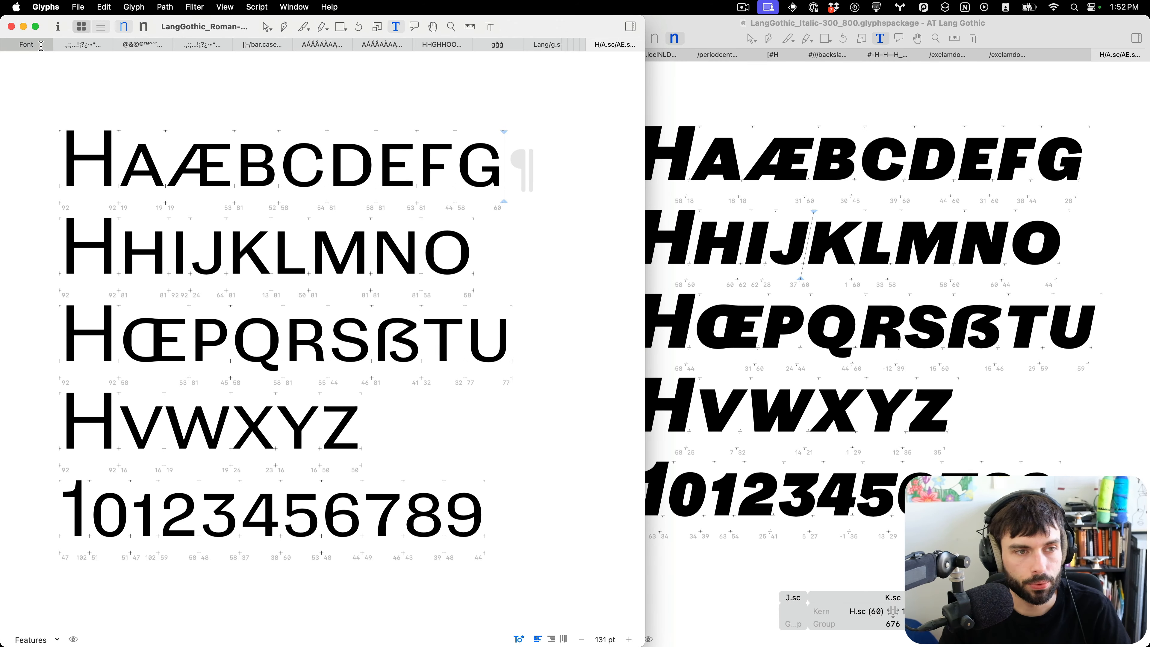
left_click(146, 86)
key("super+a")
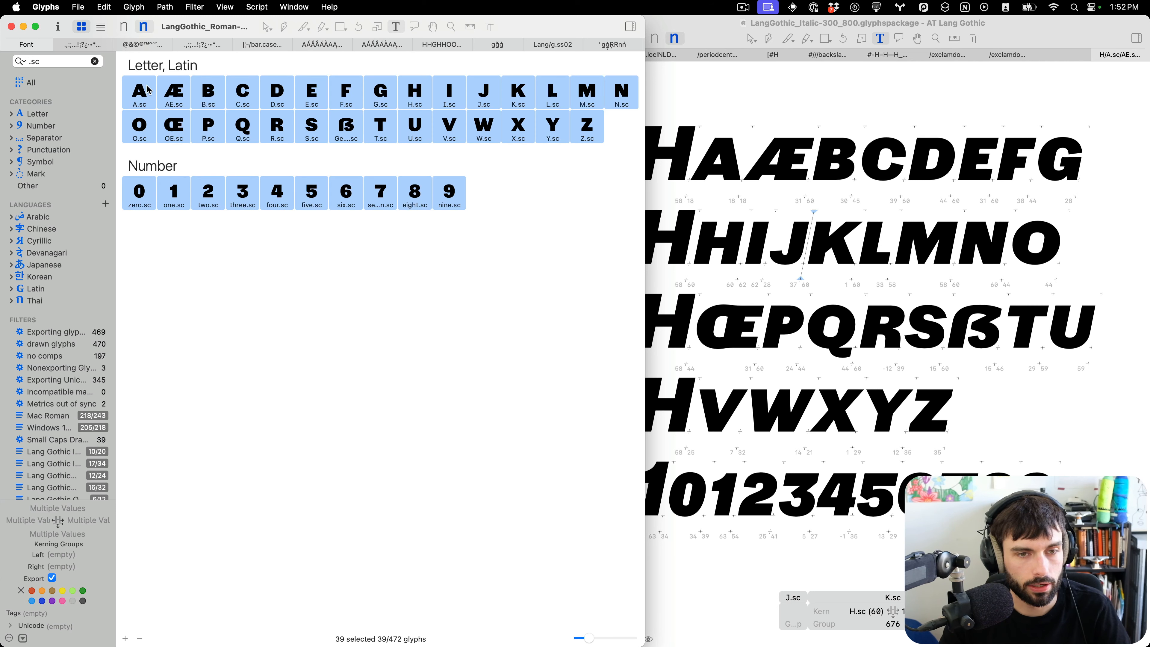
Run the spacing script "Make tab with spacing string for selected glyphs" on the selected small caps.
left_click(256, 6)
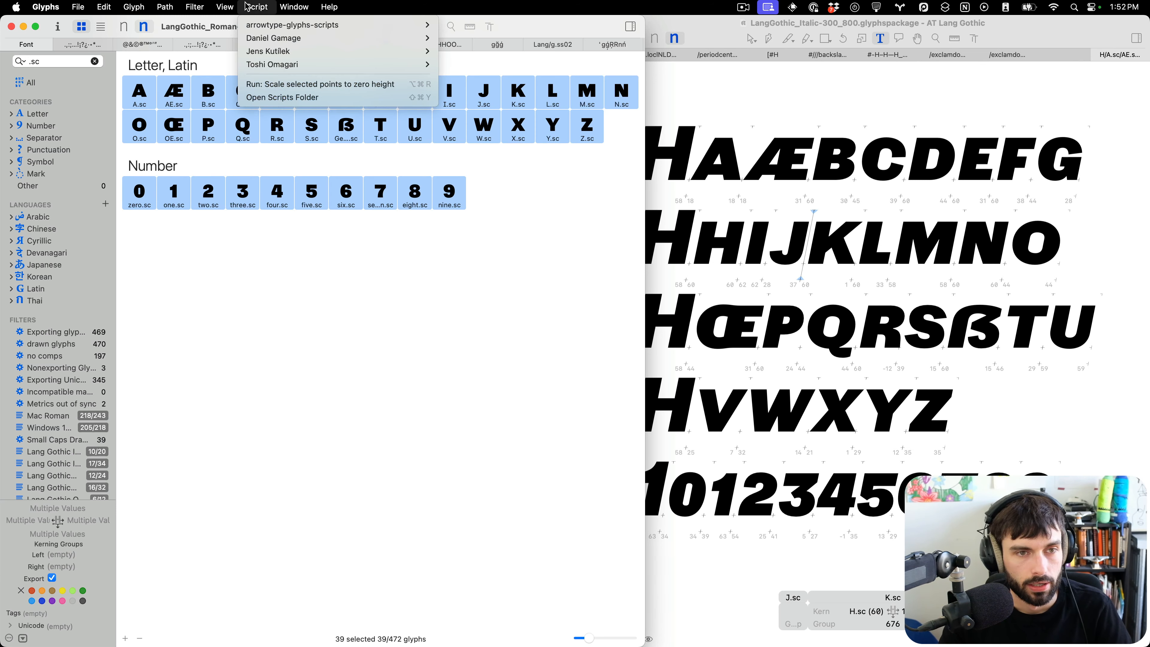
mouse_move(431, 29)
mouse_move(478, 78)
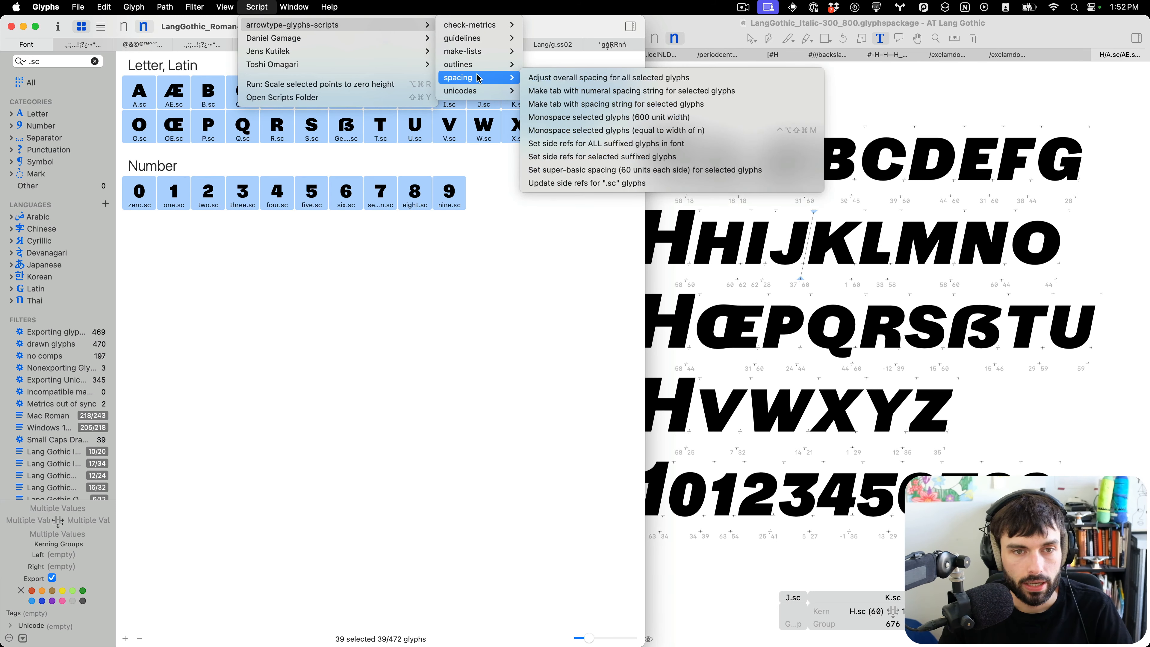
left_click(706, 104)
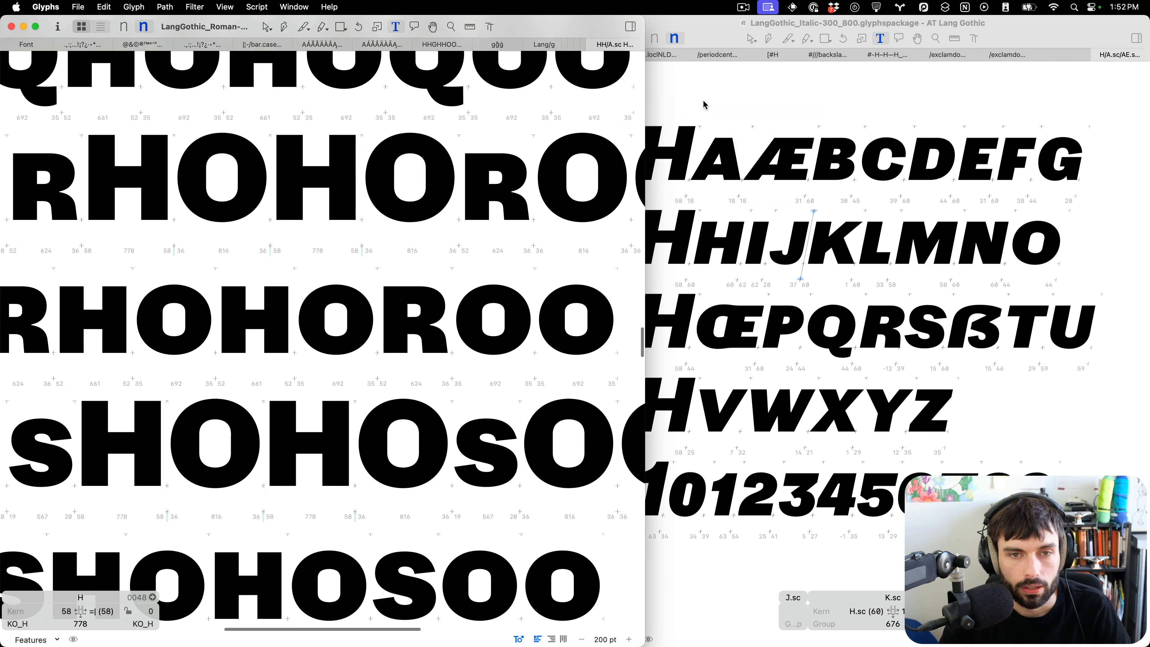
Maximise the new tab and scroll through the generated spacing strings for each small cap.
scroll(451, 203, "left", 5)
key("ctrl+alt+Return")
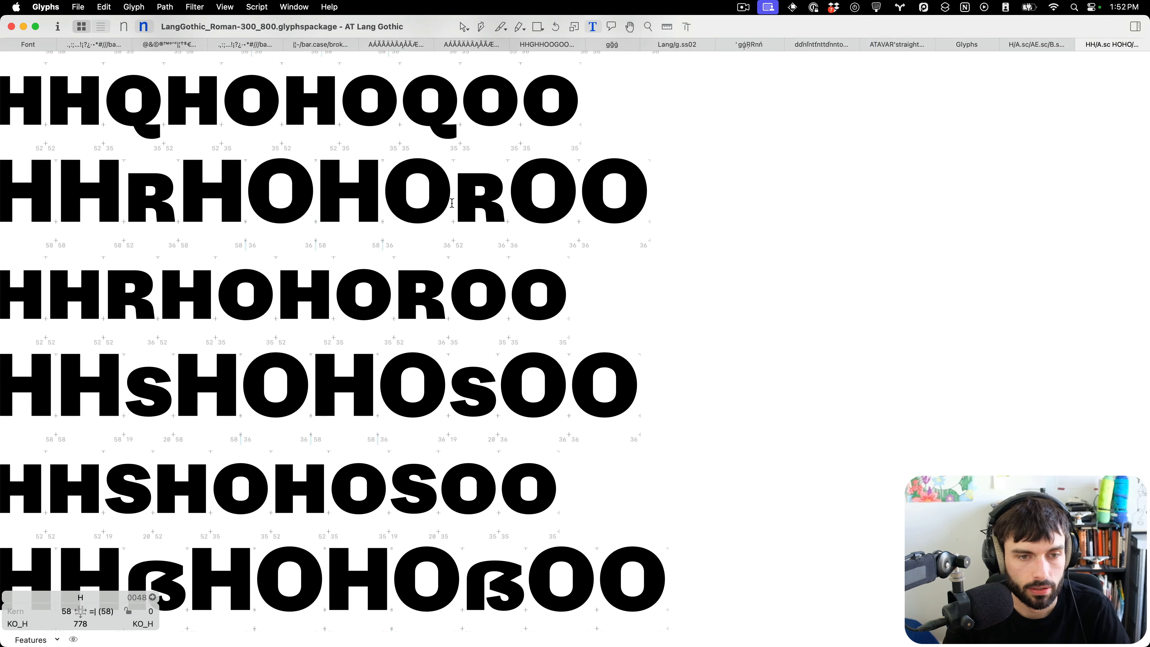
scroll(451, 202, "left", 5)
scroll(451, 203, "up", 2)
scroll(452, 203, "right", 3)
scroll(451, 203, "up", 20)
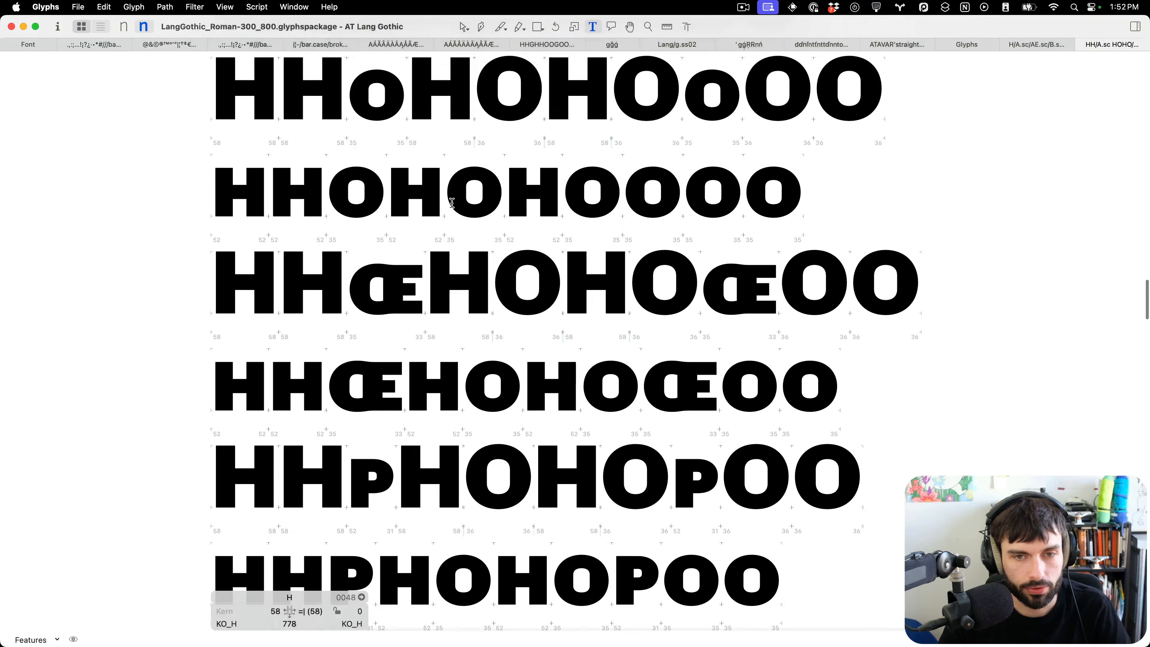
scroll(452, 203, "up", 20)
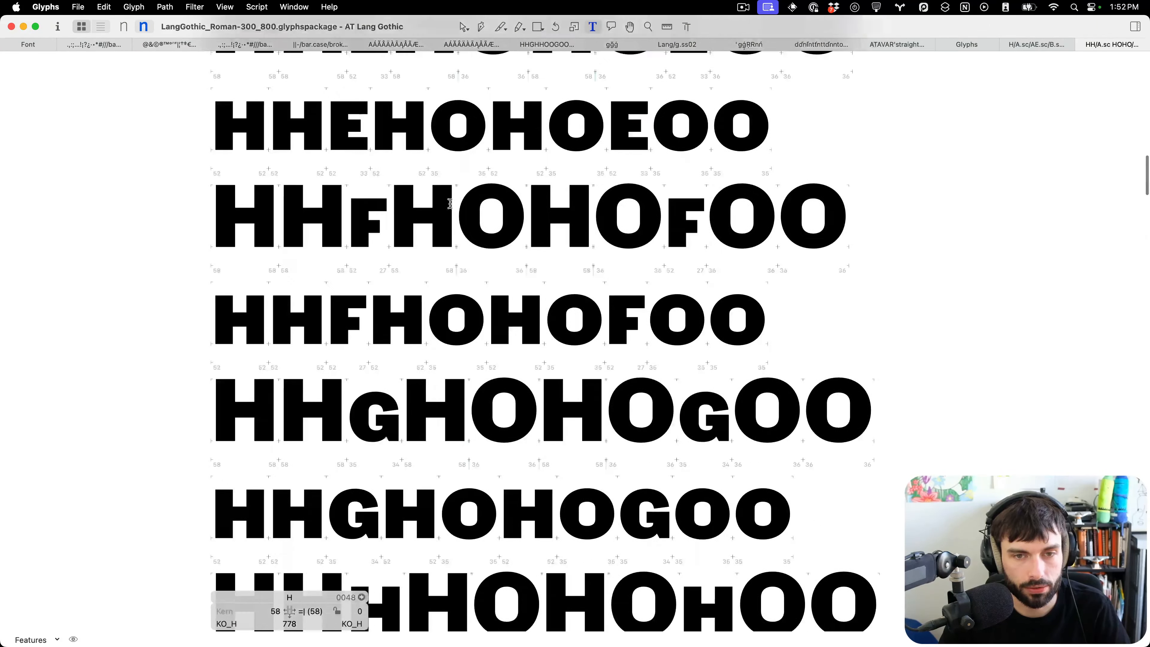
scroll(450, 202, "up", 20)
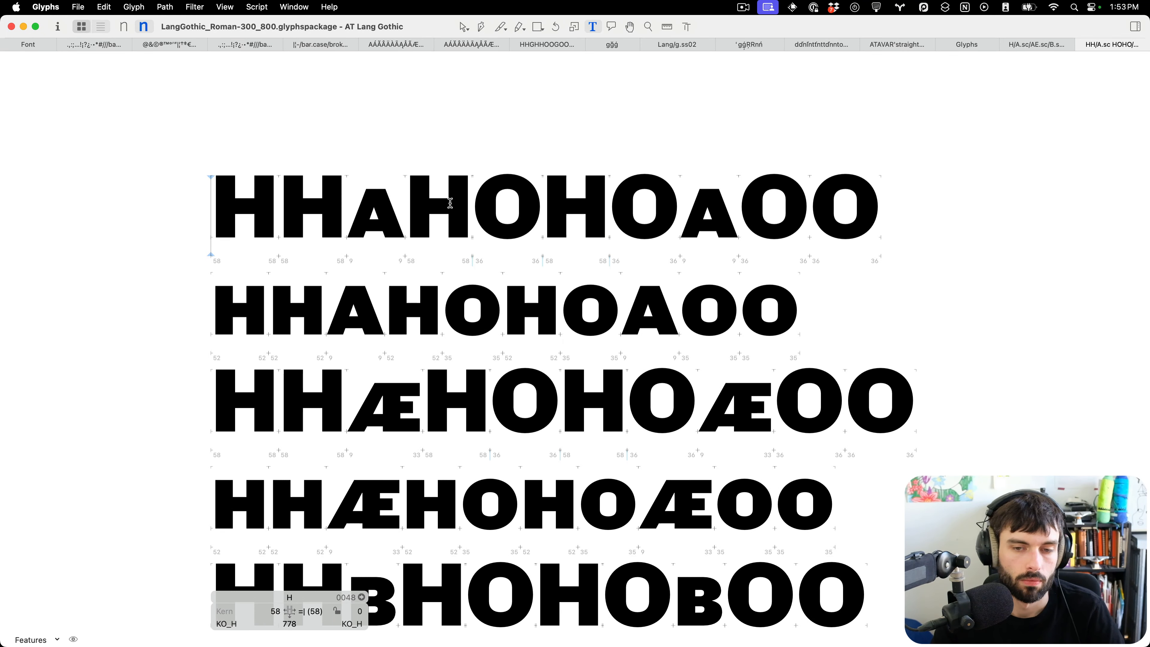
Add an empty line at the top of the spacing tab and move the H small-cap spacing strings onto it.
scroll(471, 190, "up", 2)
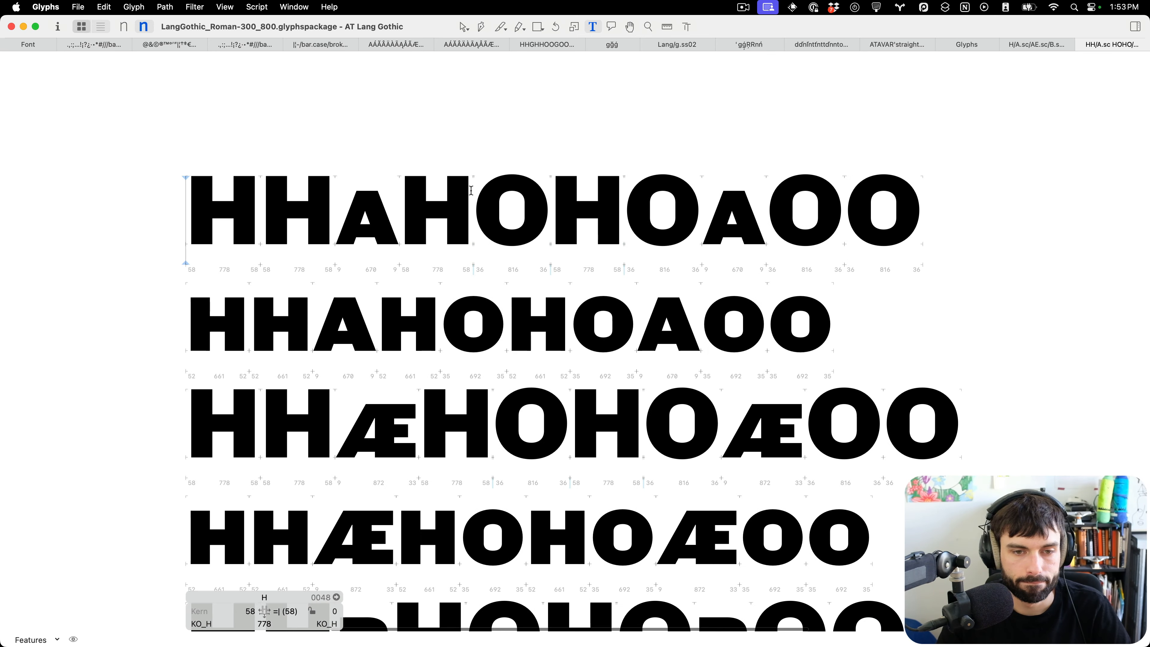
scroll(471, 190, "down", 3)
key("Return")
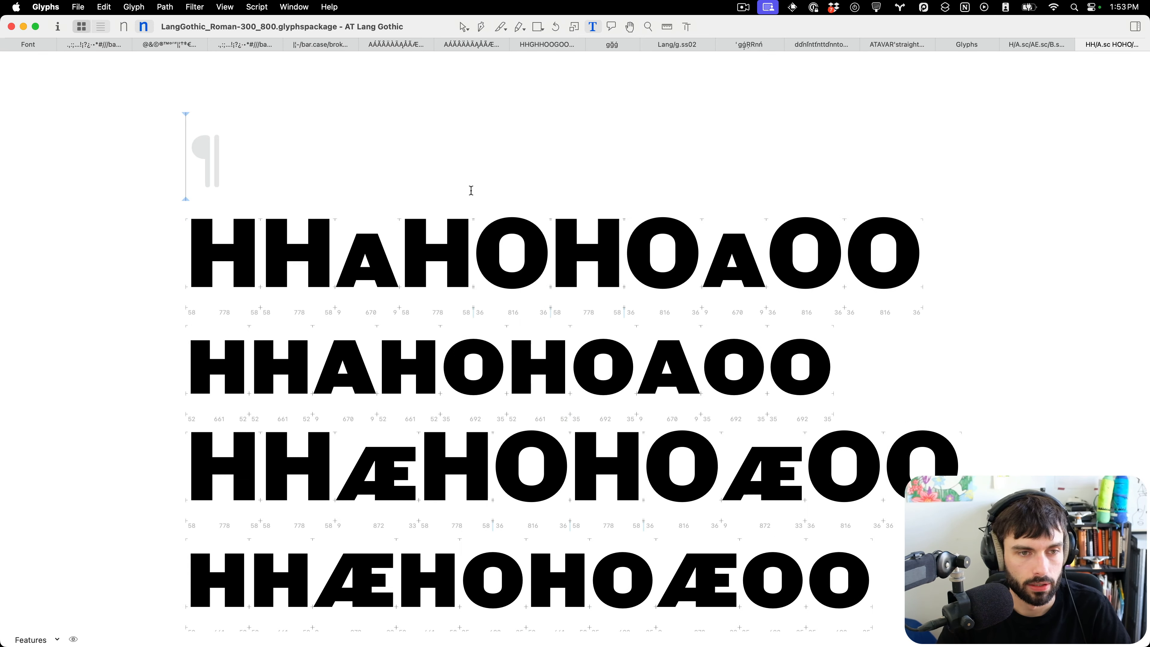
scroll(490, 190, "down", 5)
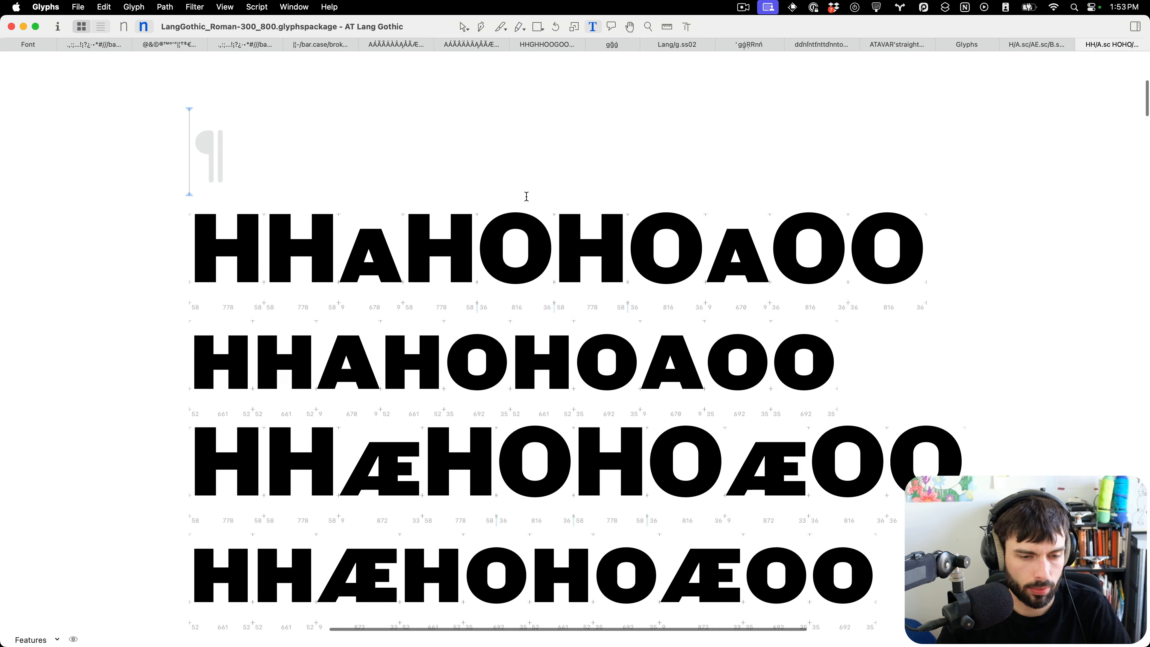
scroll(565, 400, "down", 5)
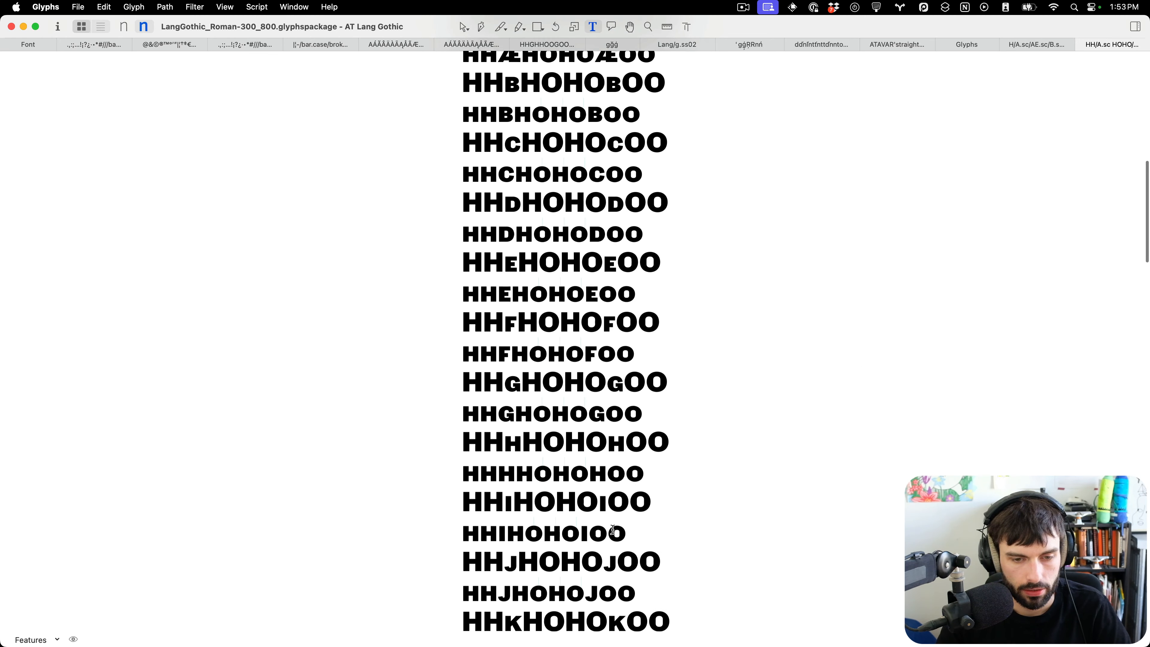
left_click(660, 472)
key("shift+Up")
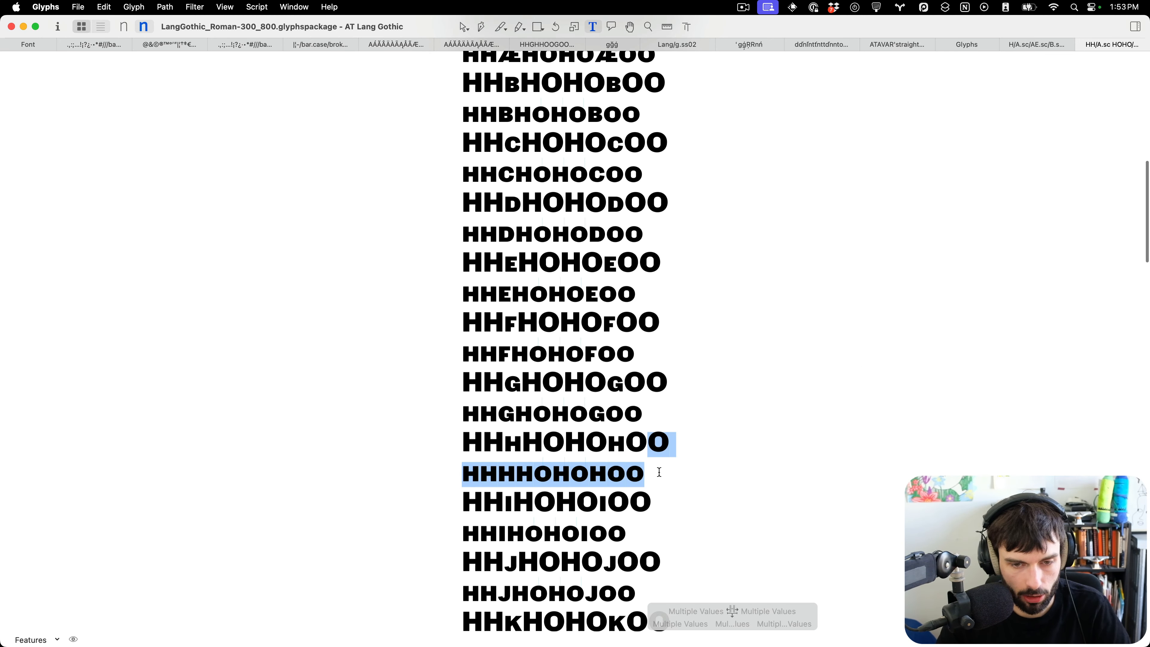
key("shift+Left")
key("shift+Left")
key("shift+Left")
key("shift+Left")
key("shift+Left")
key("shift+Left")
key("shift+Left")
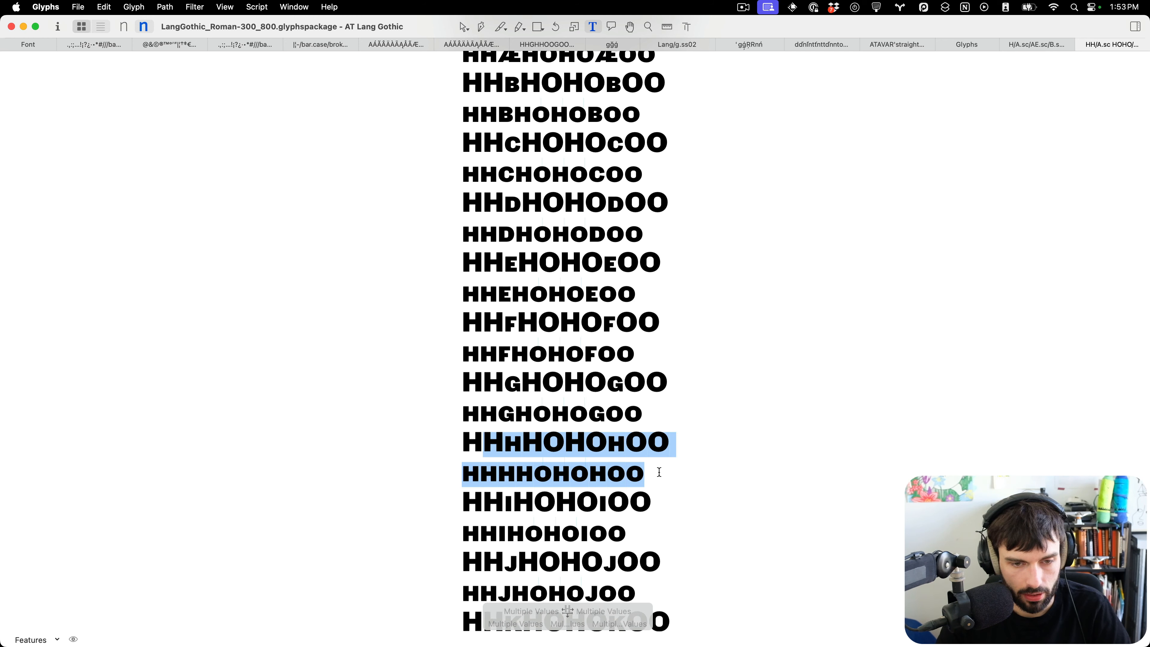
scroll(660, 472, "up", 10)
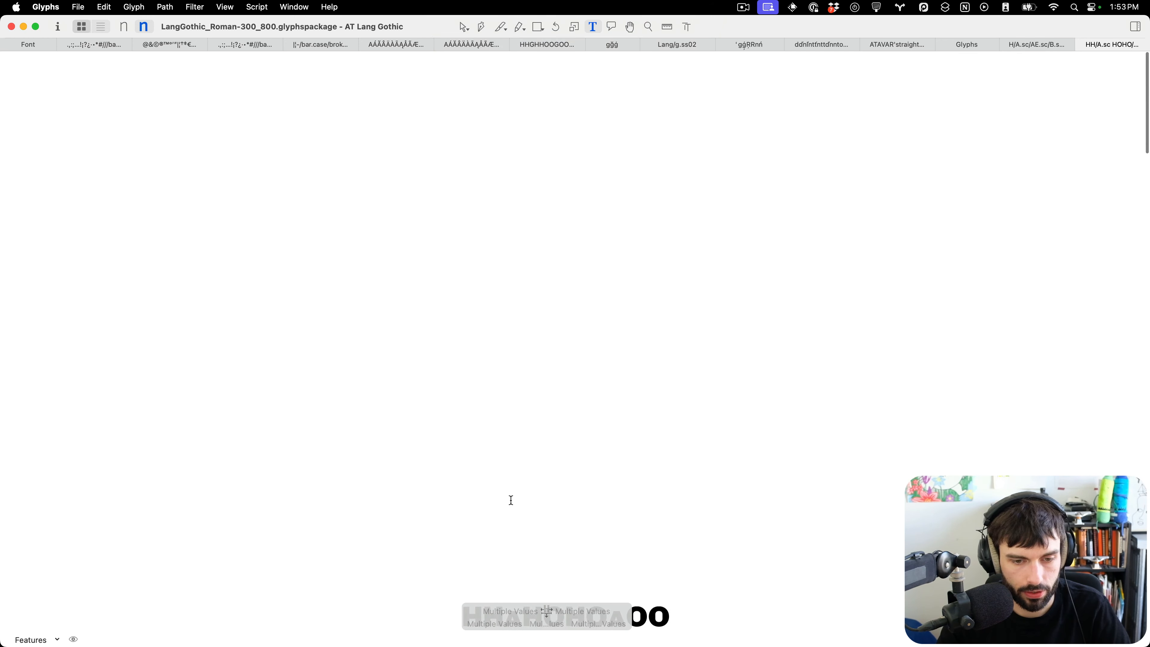
left_click(471, 394)
type("HHhHOHOhOO HHHHOHOHOO")
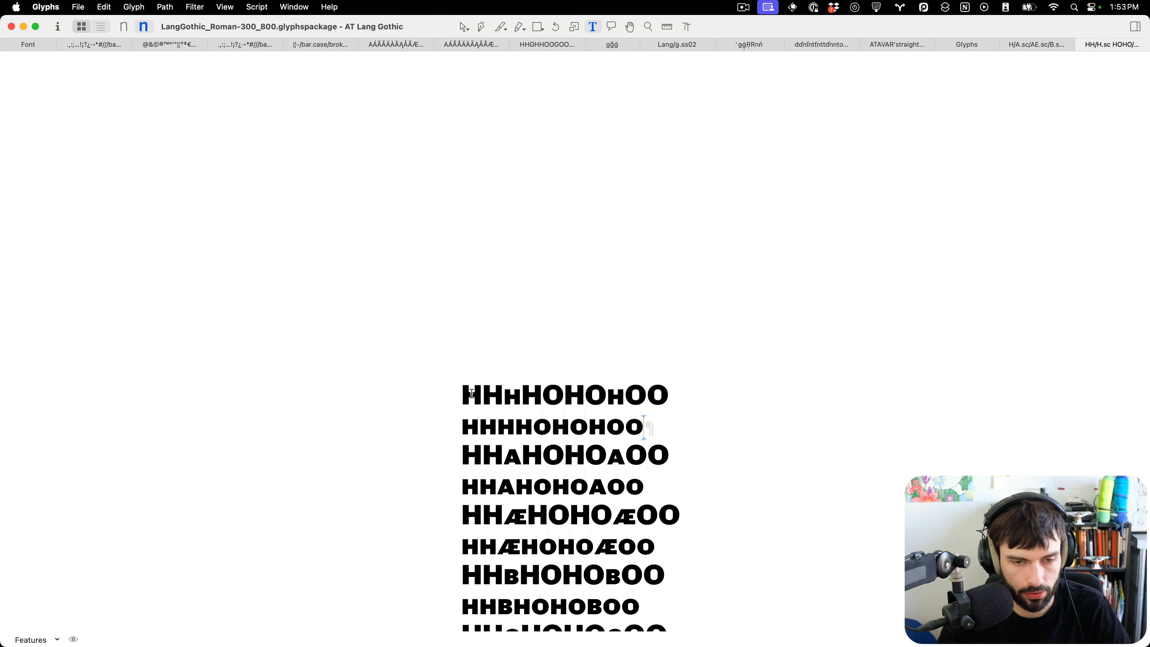
Insert three small-cap O glyphs after the third small-cap H in the small-cap H line.
scroll(526, 439, "up", 5)
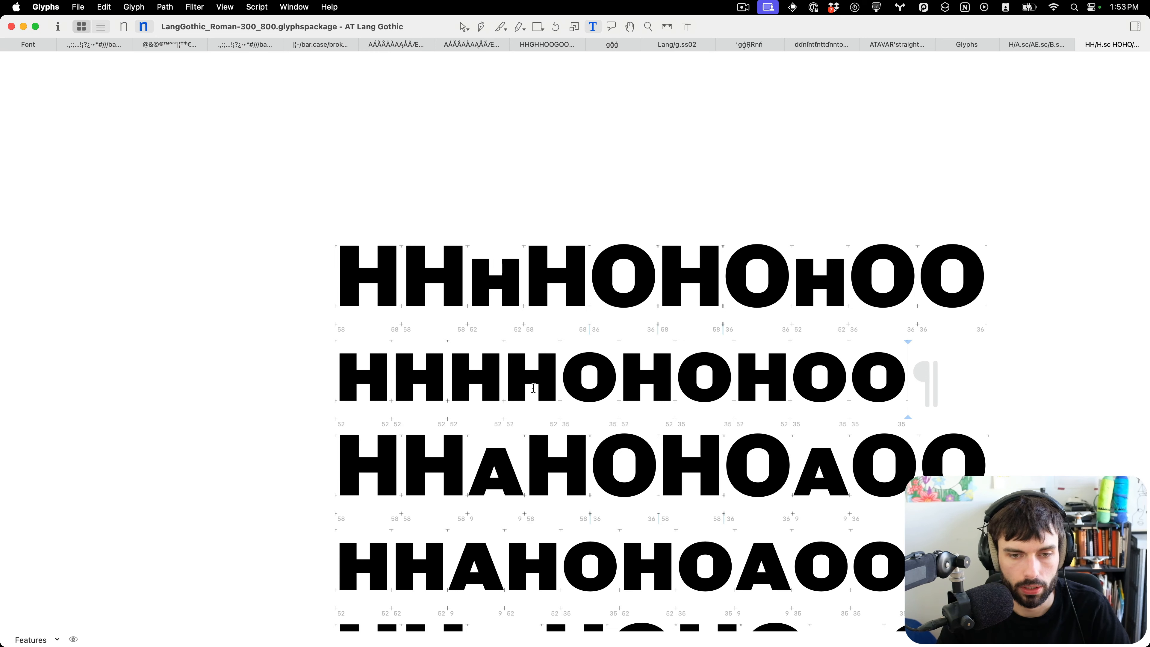
scroll(508, 410, "up", 5)
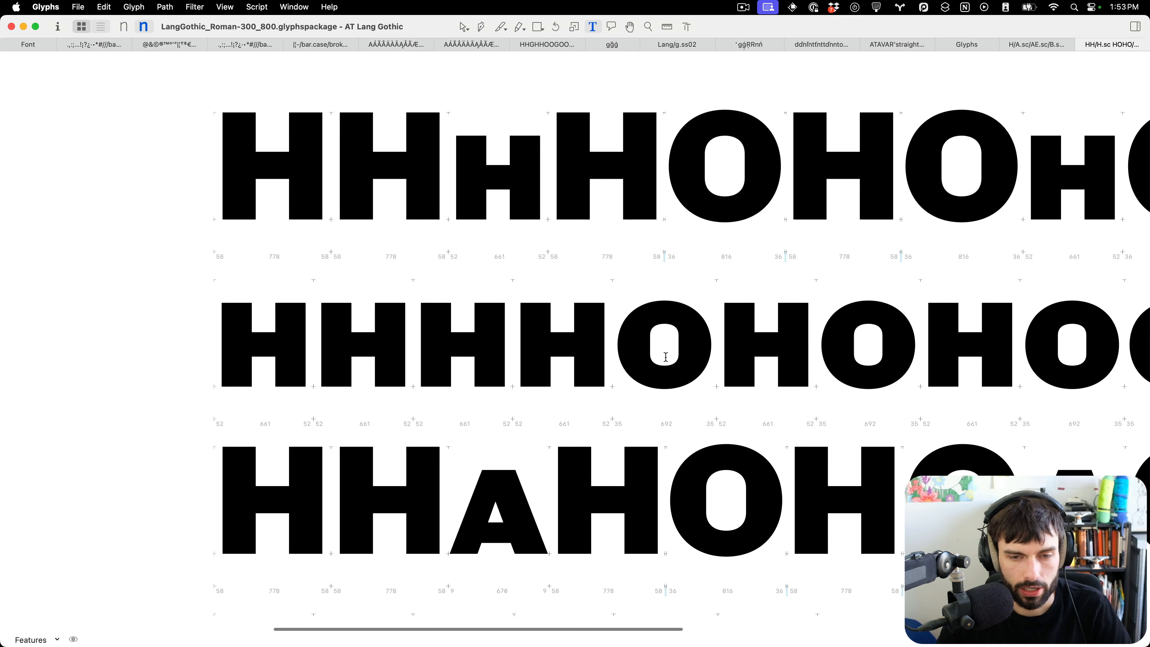
scroll(499, 372, "down", 5)
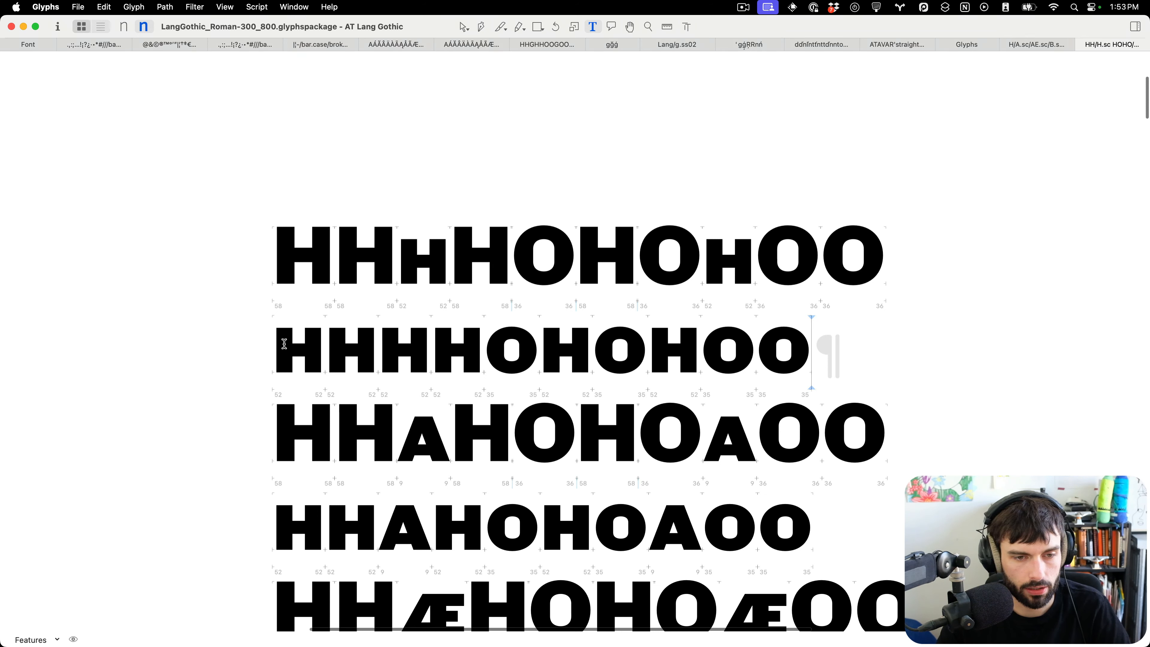
left_click(433, 336)
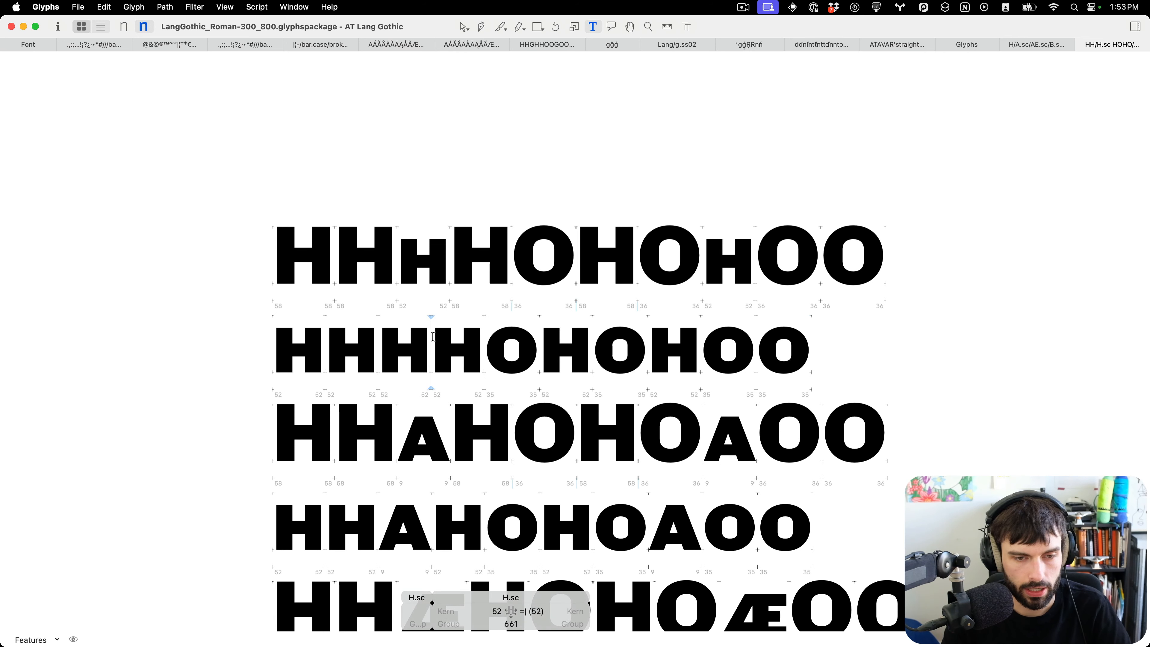
type("OO")
key("BackSpace")
key("BackSpace")
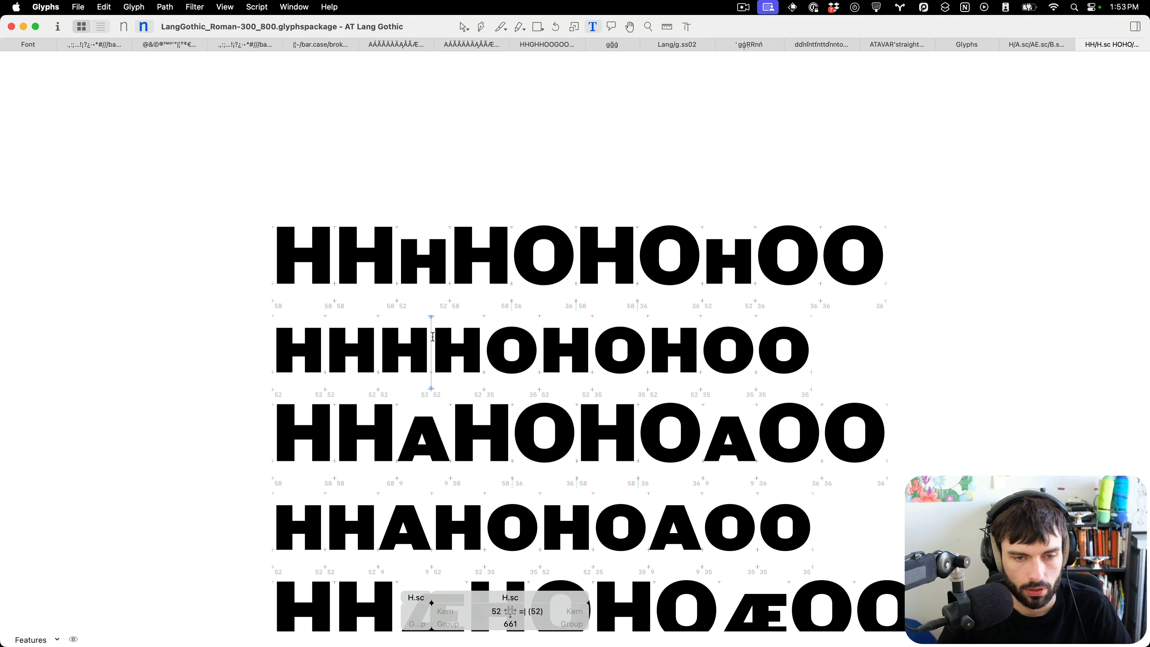
key("Right")
key("Left")
type("OOO")
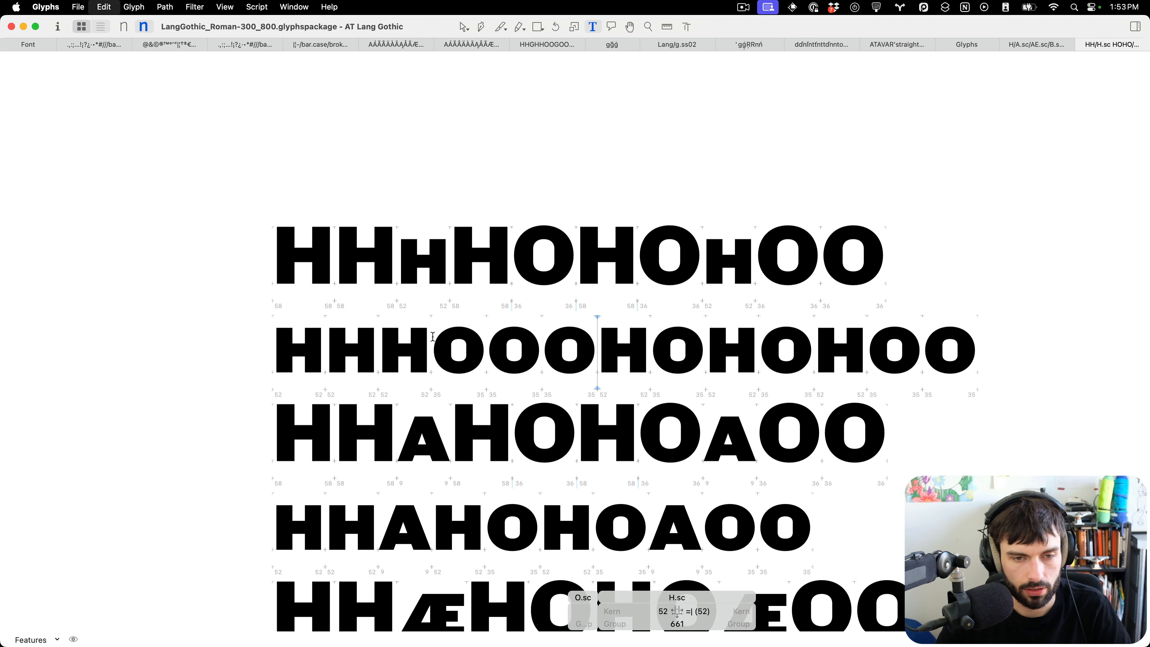
key("super+space")
type("key")
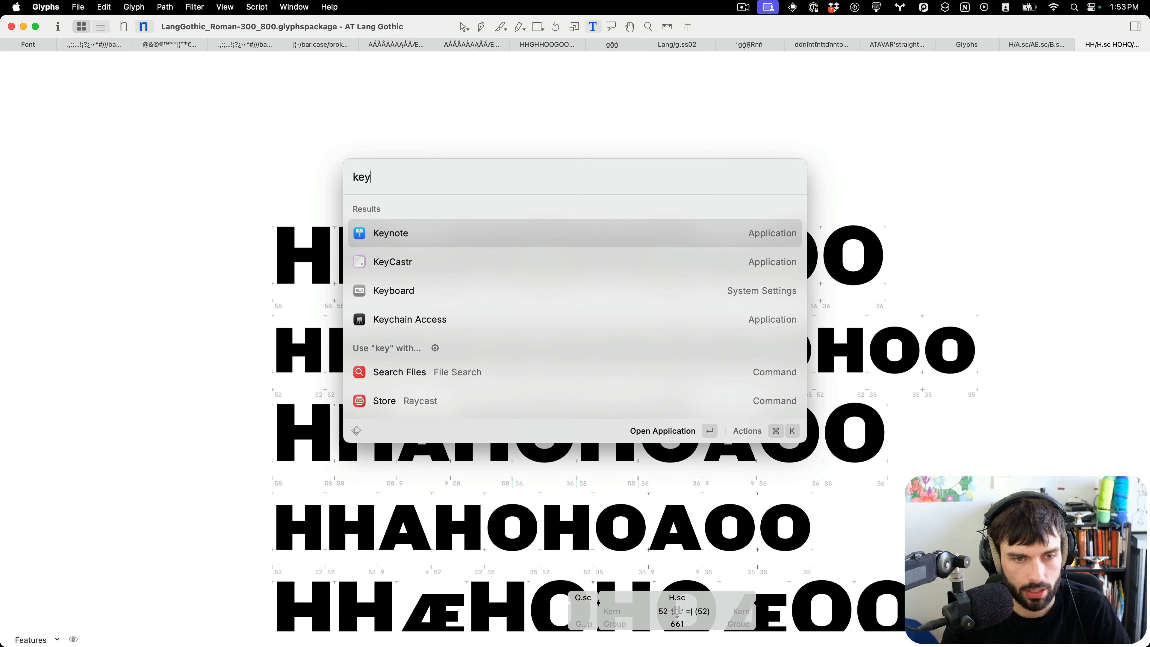
key("Down")
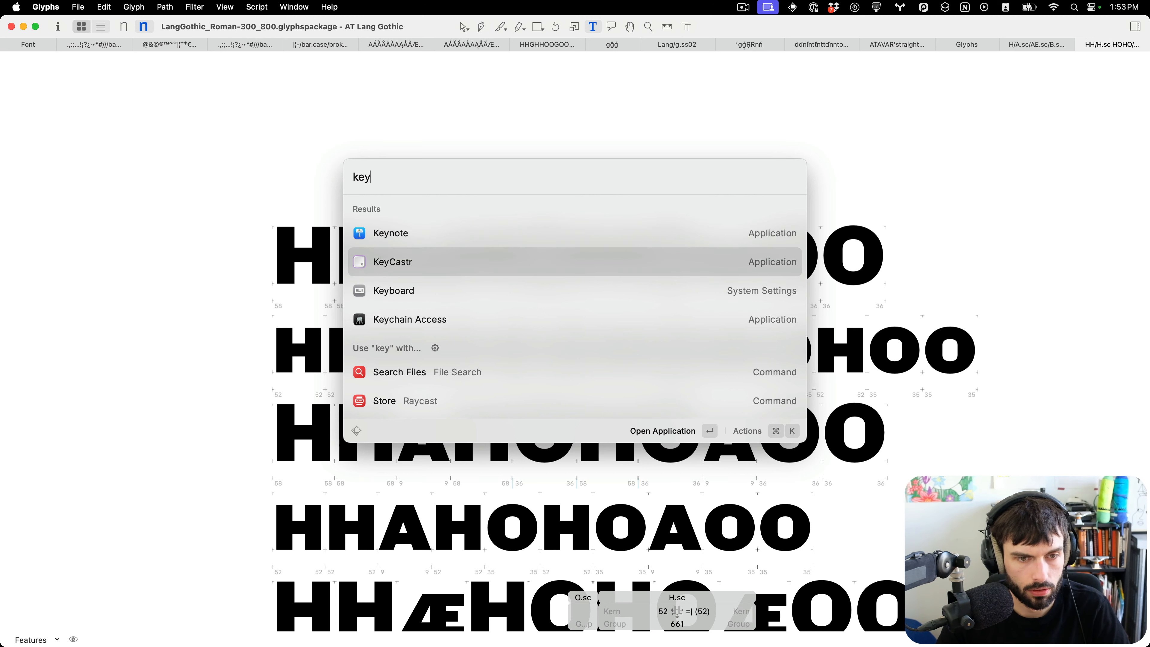
key("Return")
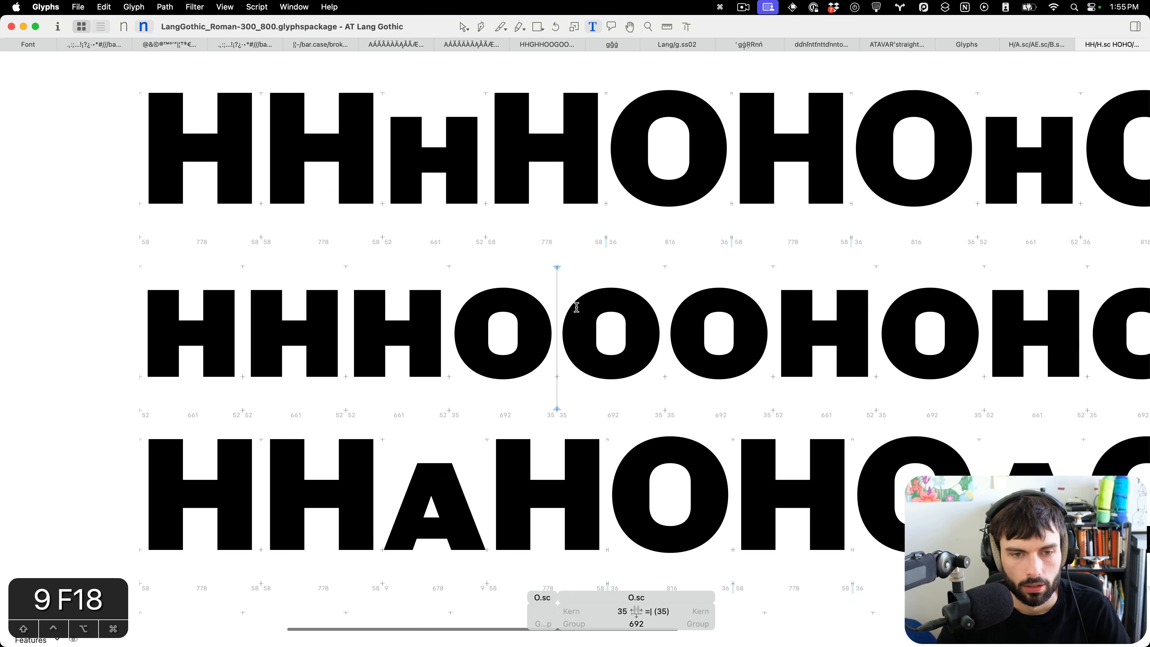
Add the lowercase string nnoo at the start of the small-cap H line for comparison.
scroll(457, 307, "down", 5)
scroll(458, 309, "up", 1)
left_click(588, 403)
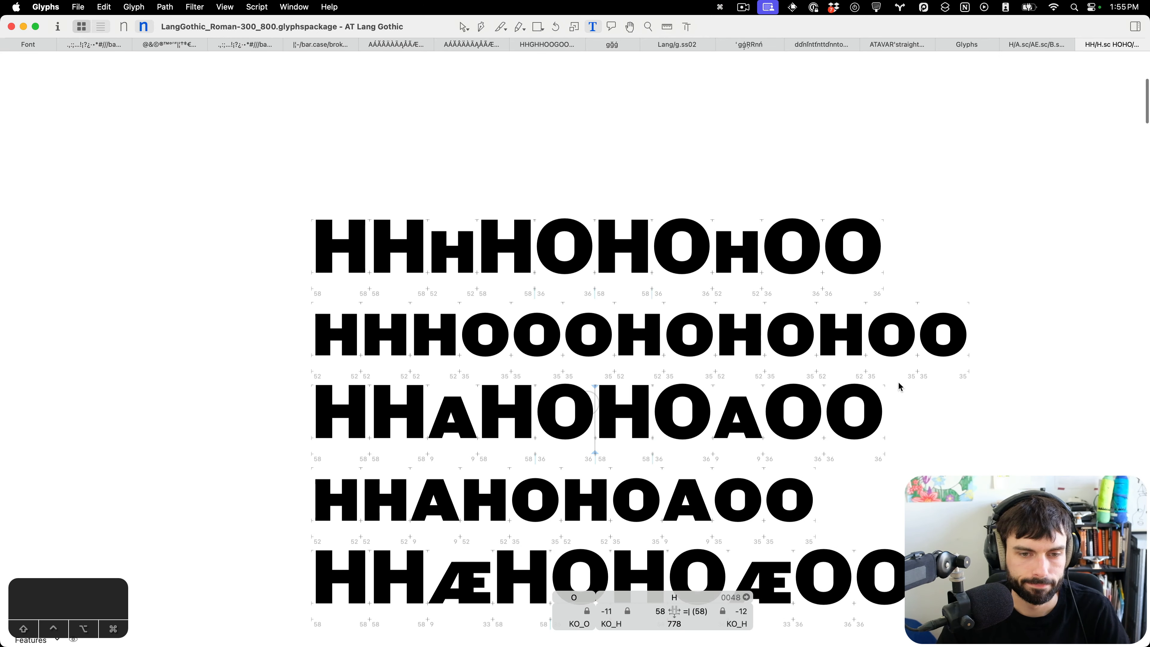
scroll(973, 373, "down", 3)
scroll(973, 371, "right", 3)
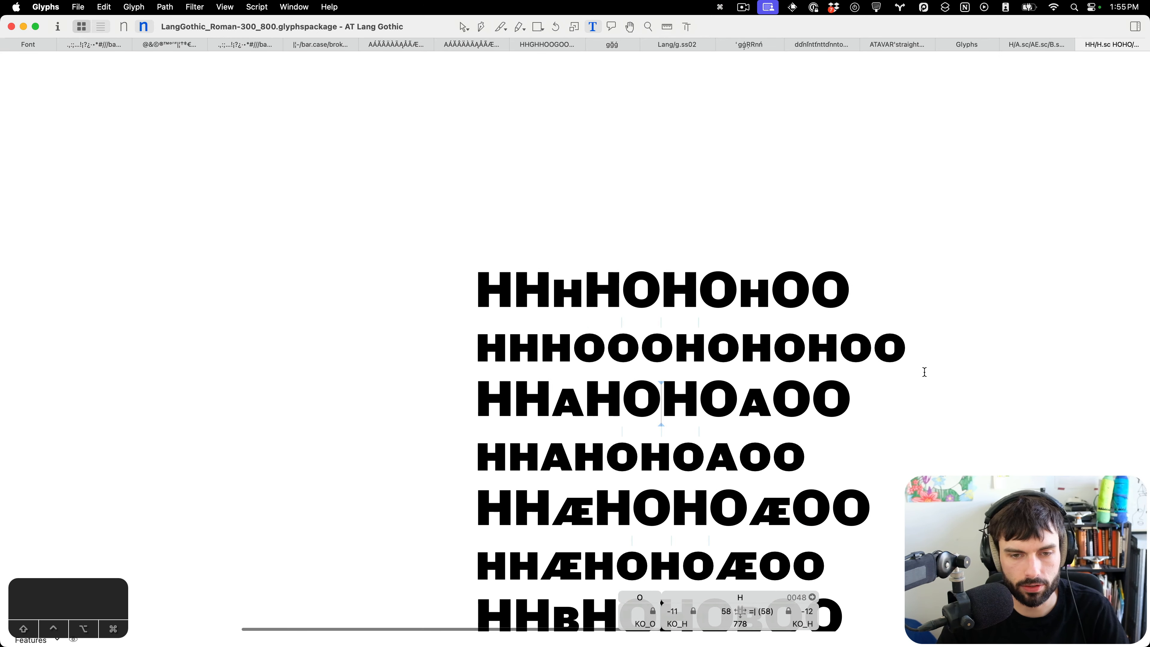
scroll(562, 342, "up", 2)
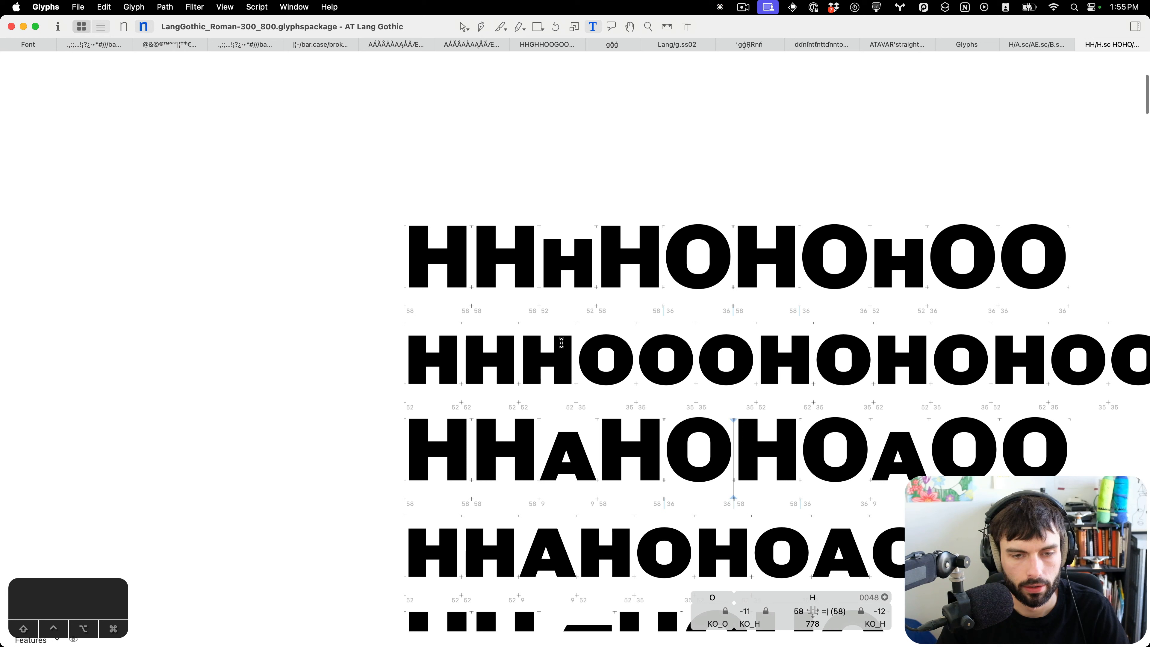
left_click(414, 349)
type("nnoo")
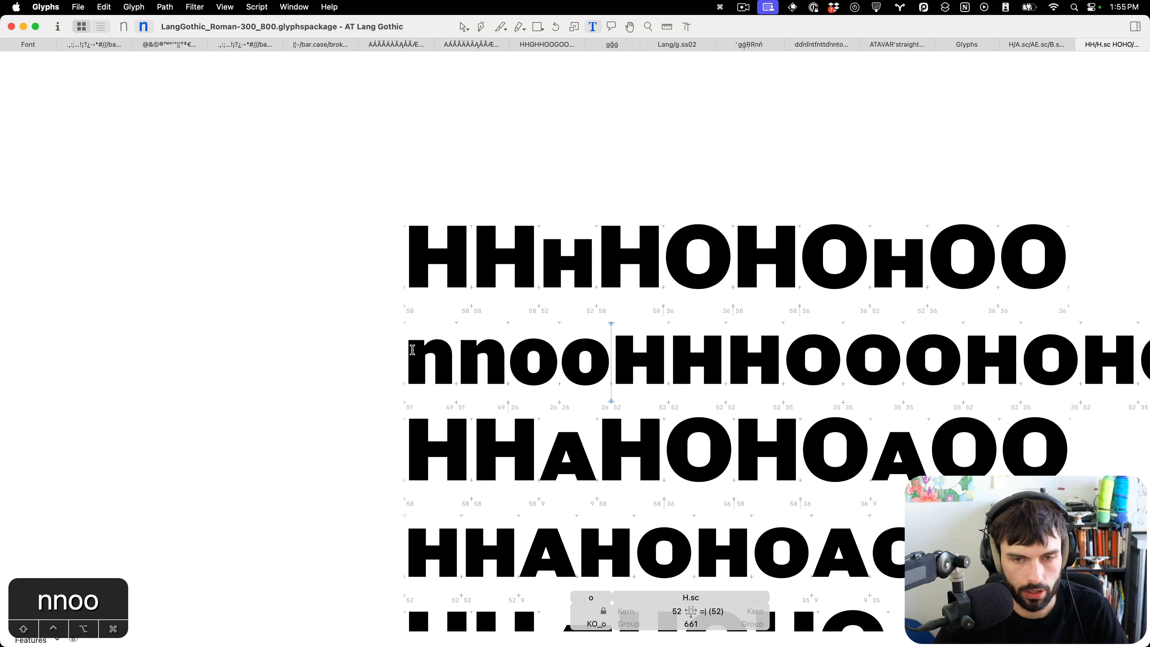
Shorten the small-cap O's counter by nudging its top nodes down and its bottom nodes up 10 units.
scroll(438, 347, "right", 3)
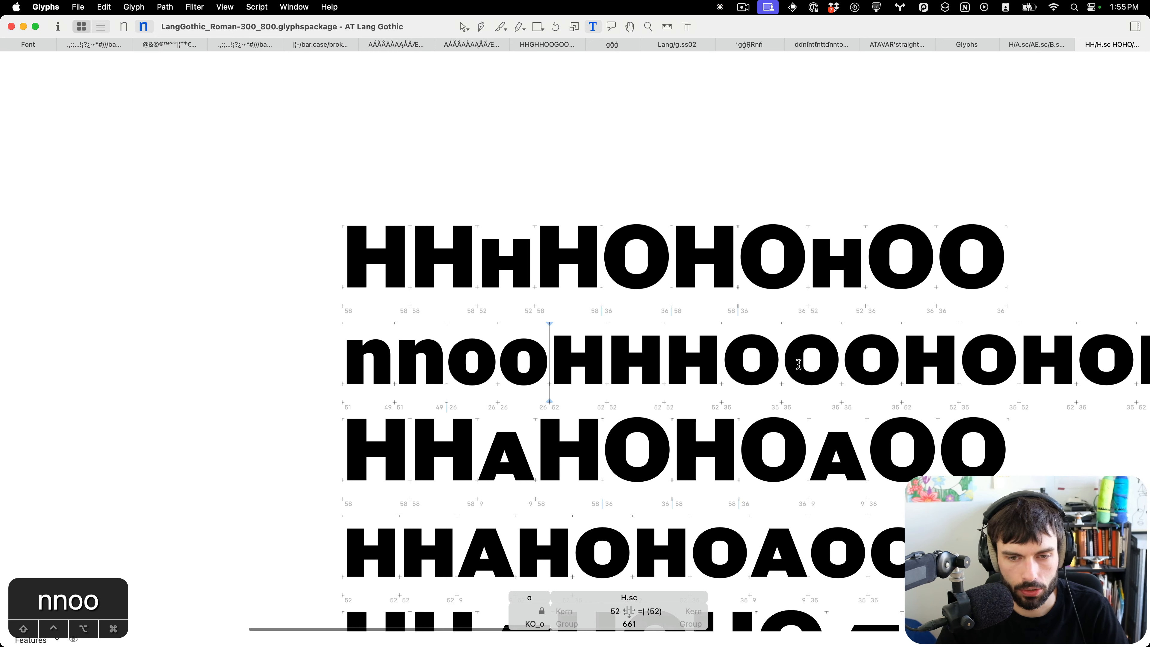
scroll(689, 383, "down", 5)
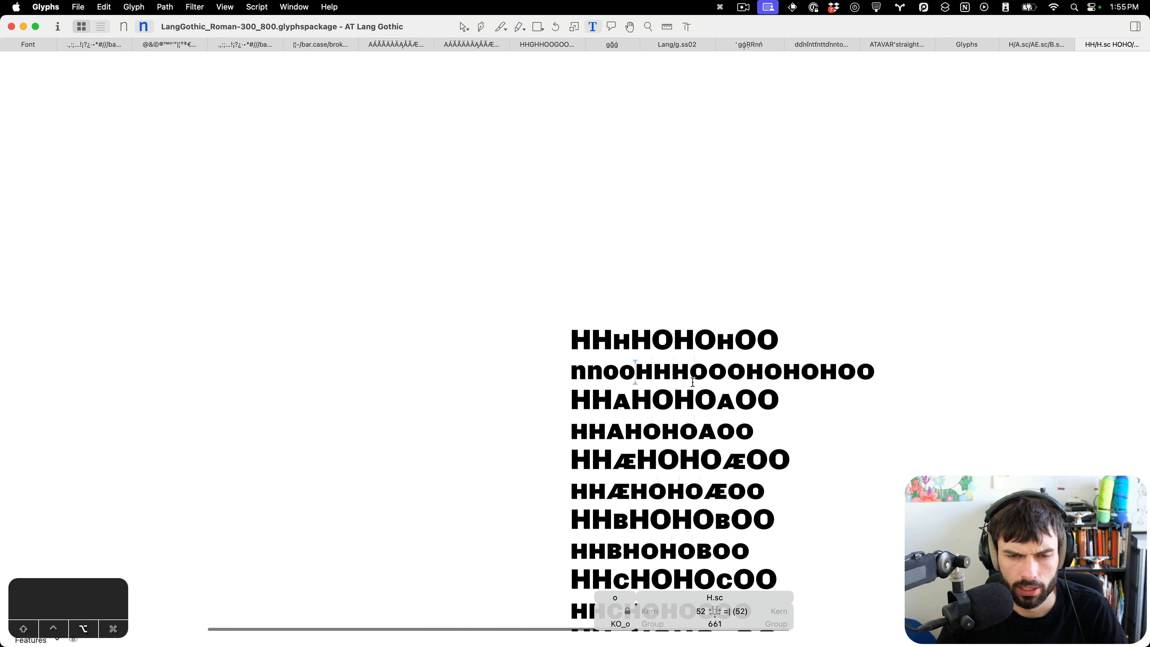
scroll(693, 382, "up", 3)
scroll(644, 375, "up", 4)
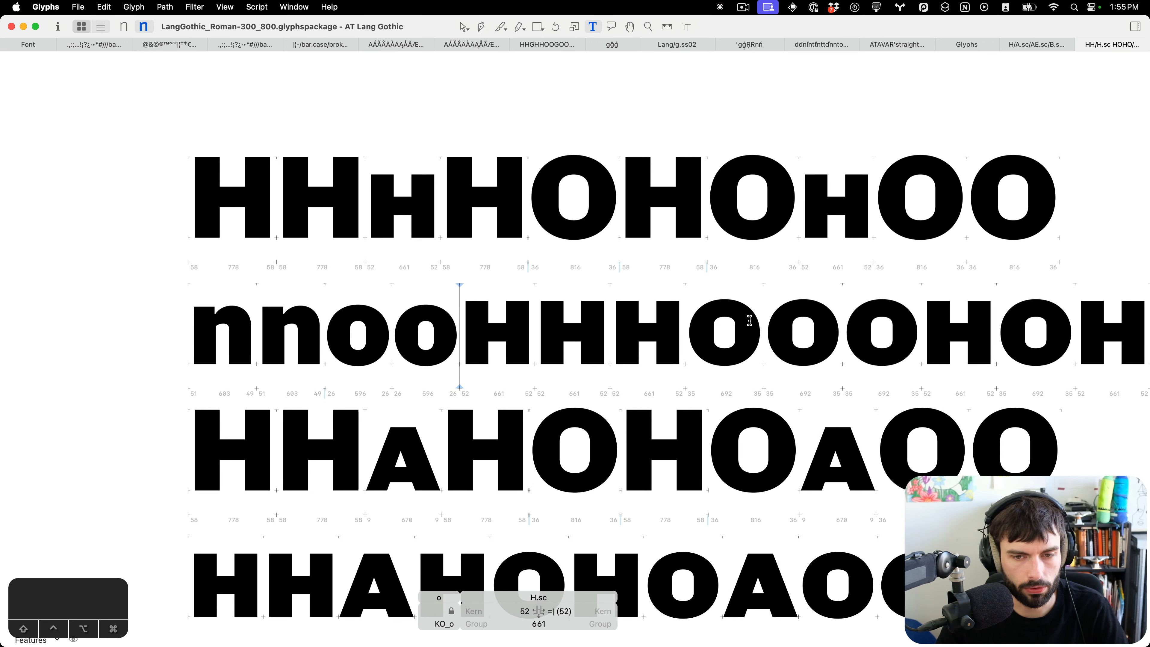
scroll(745, 323, "right", 2)
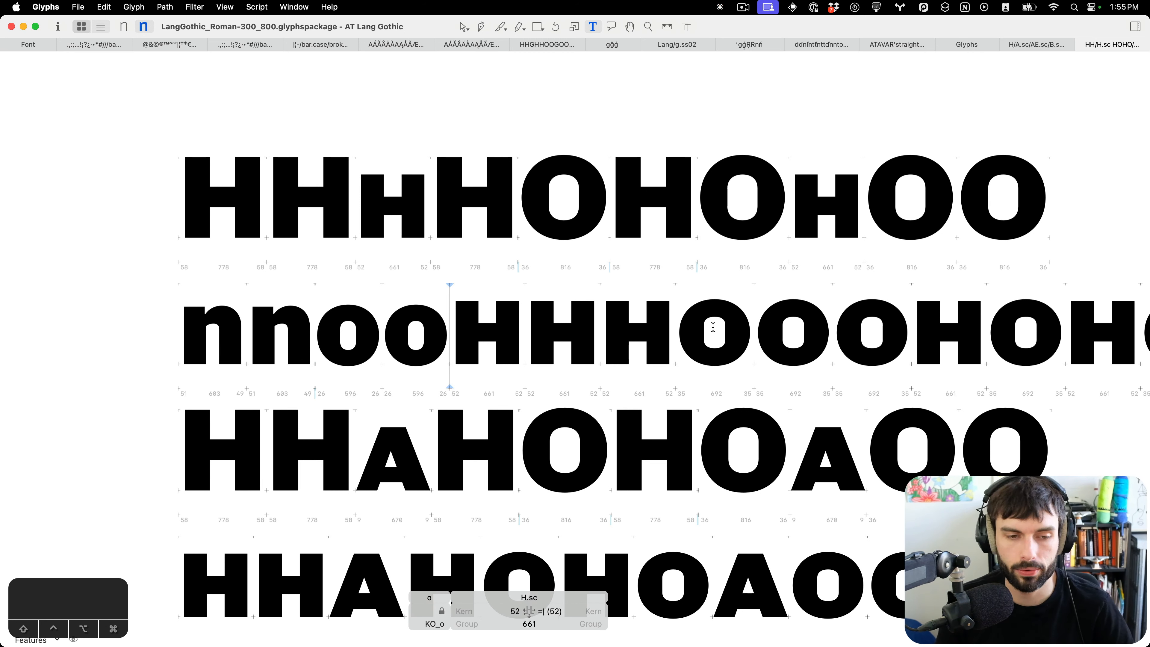
scroll(747, 331, "up", 8)
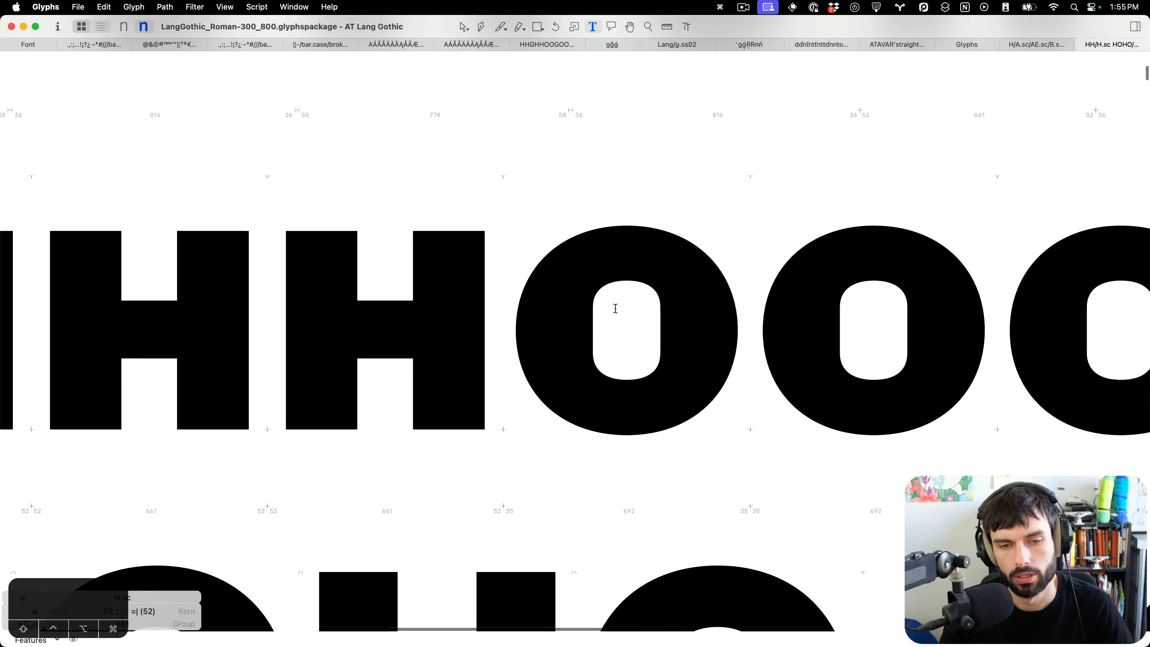
double_click(616, 310)
left_click_drag(701, 305, 572, 318)
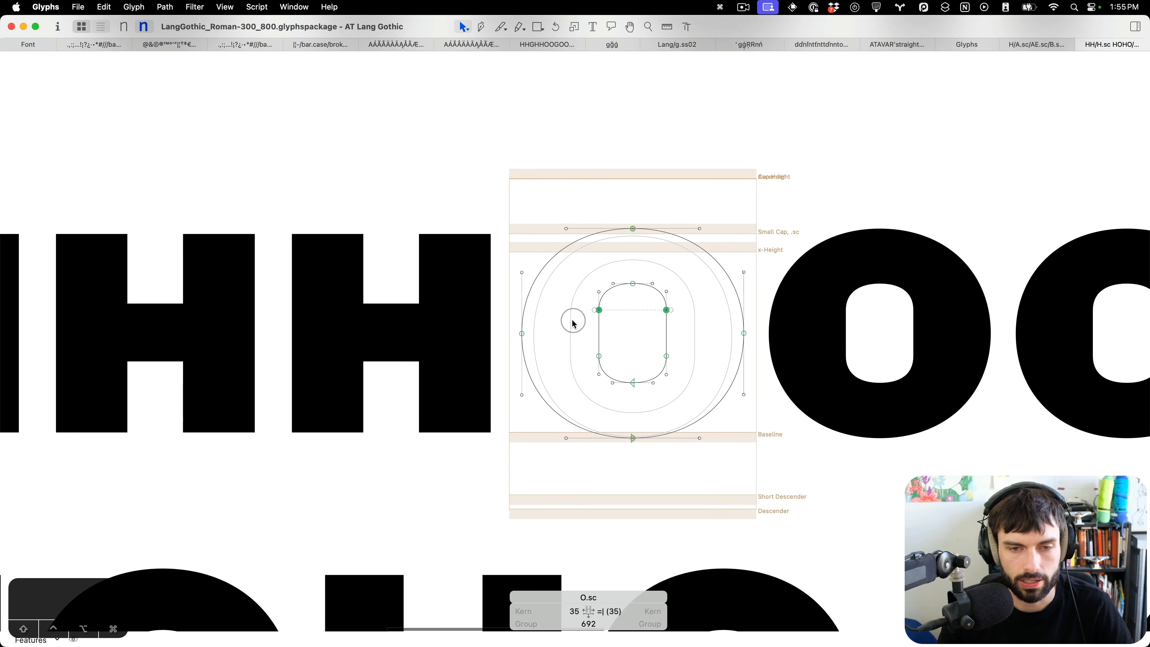
key("shift+Down")
left_click_drag(677, 364, 560, 343)
key("shift+Up")
key("t")
scroll(589, 345, "down", 8)
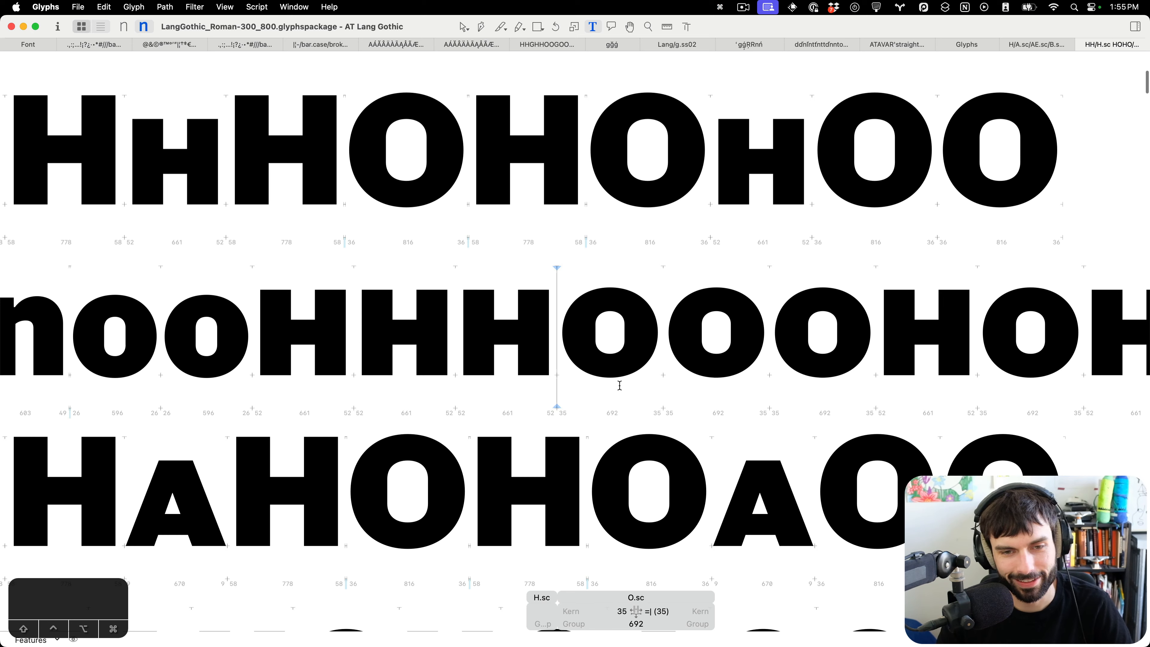
Select the small-cap O's inner counter and adjust its curve tension with Fit Curve.
scroll(611, 337, "up", 8)
key("Escape")
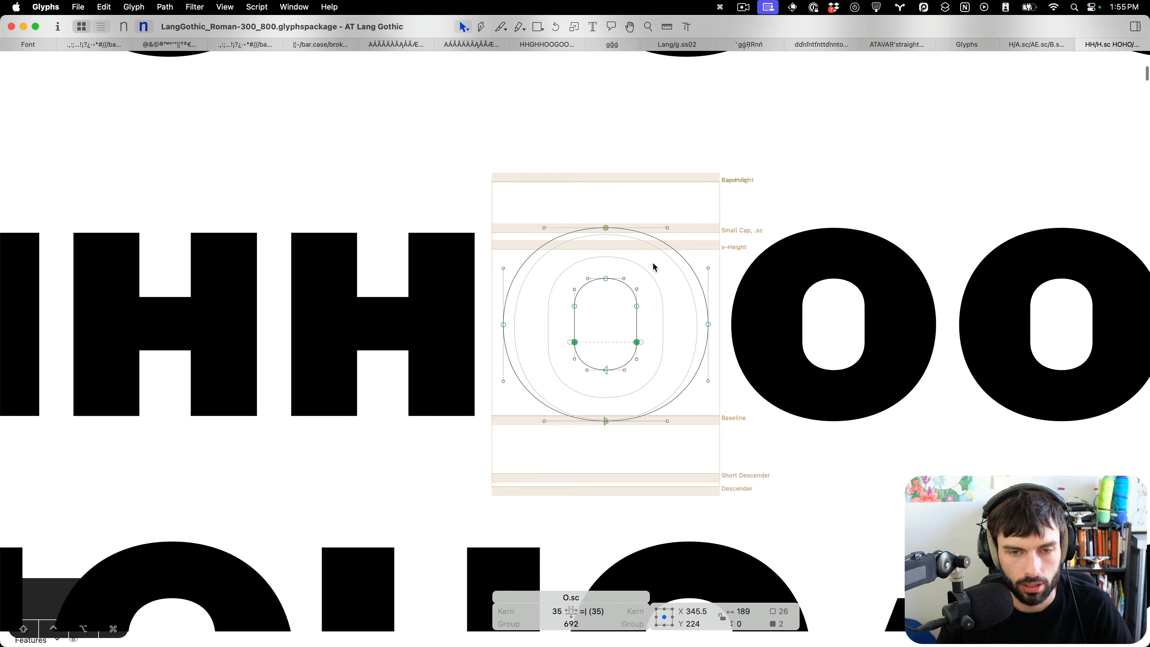
left_click_drag(654, 267, 597, 379)
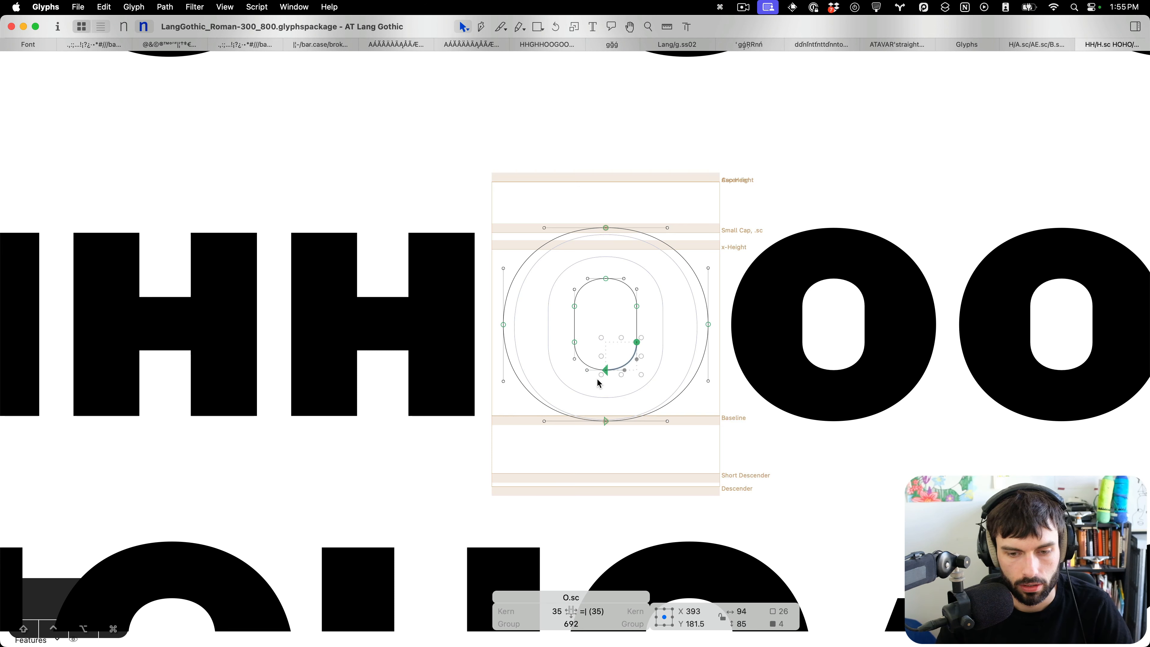
left_click_drag(663, 321, 533, 299)
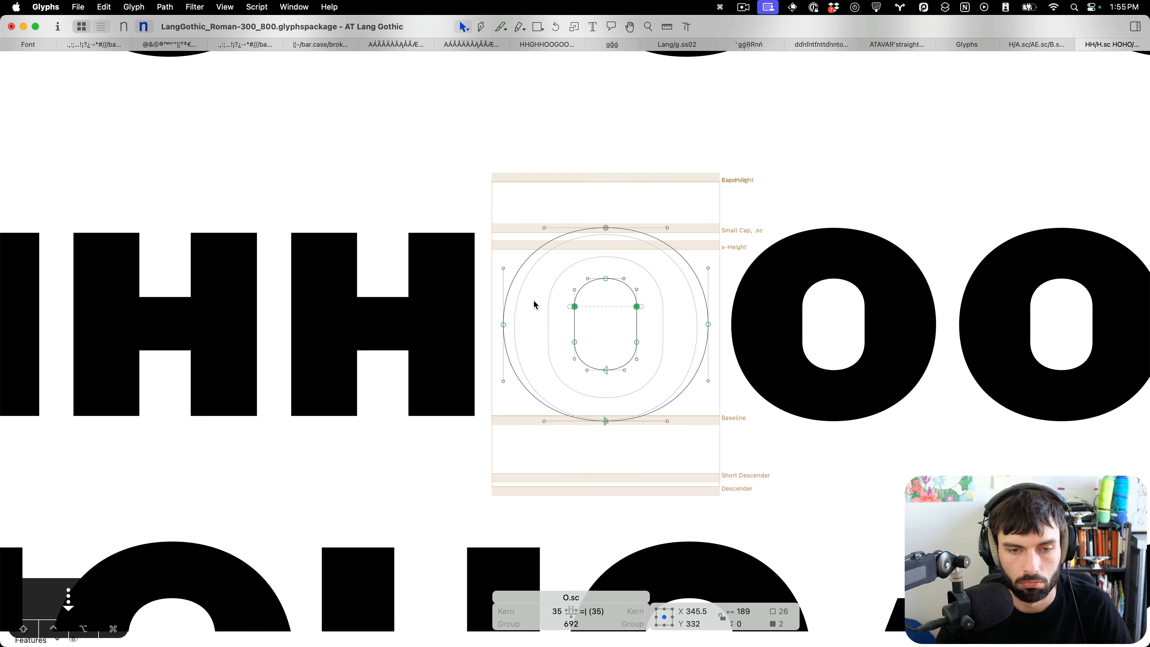
left_click(533, 300)
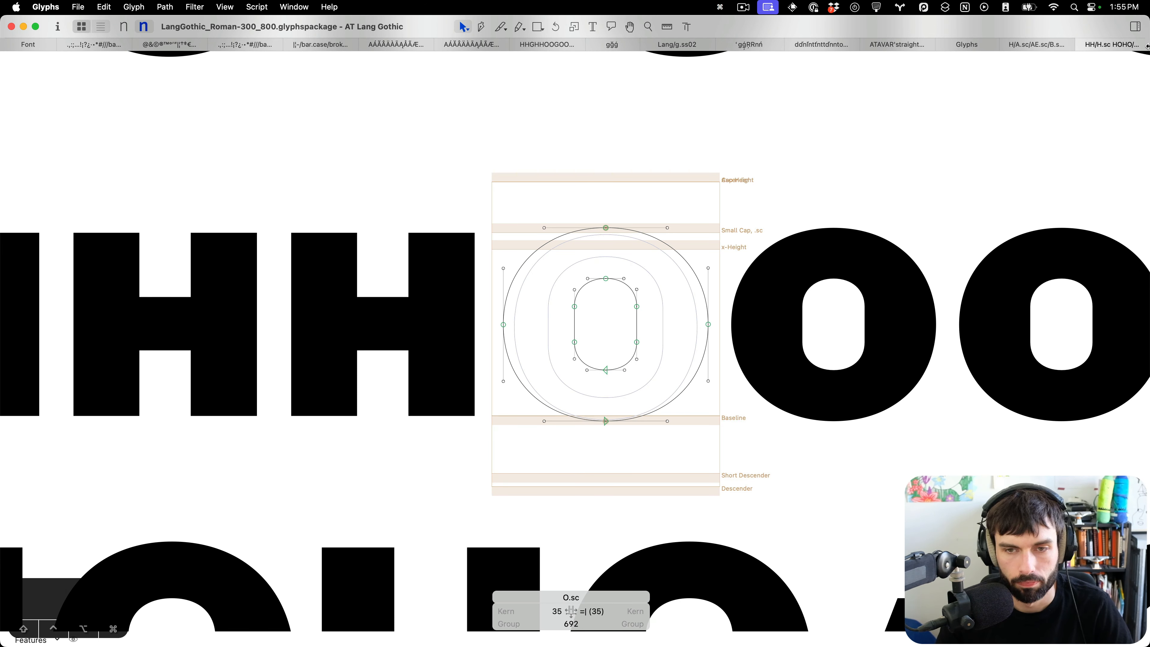
left_click(1136, 28)
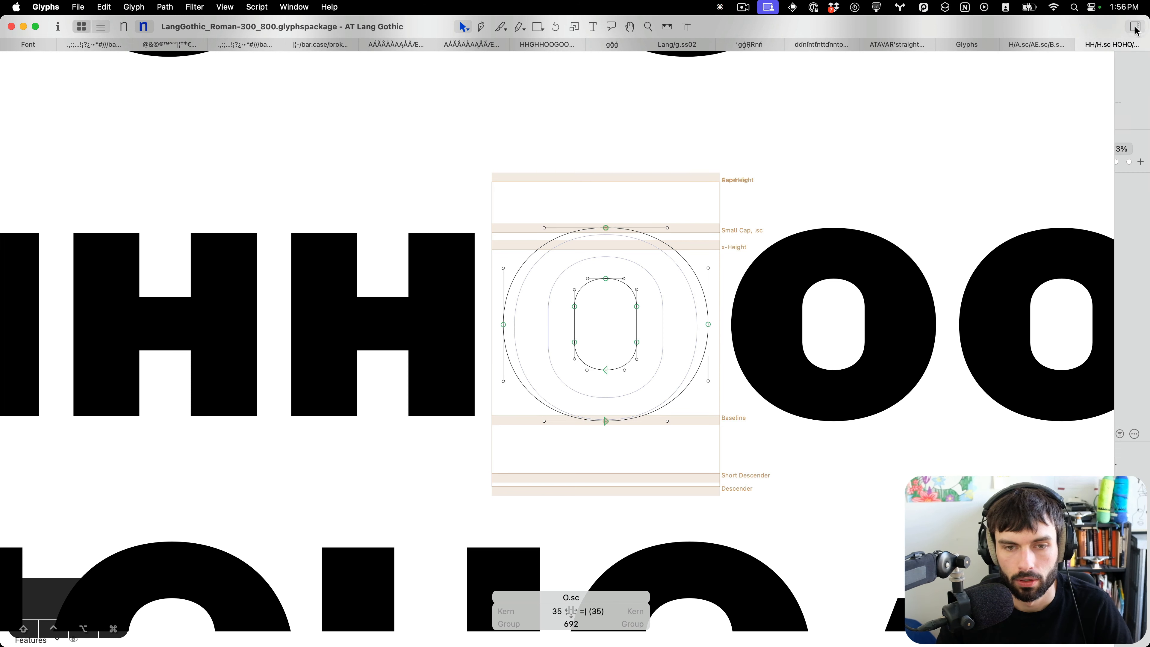
double_click(629, 296)
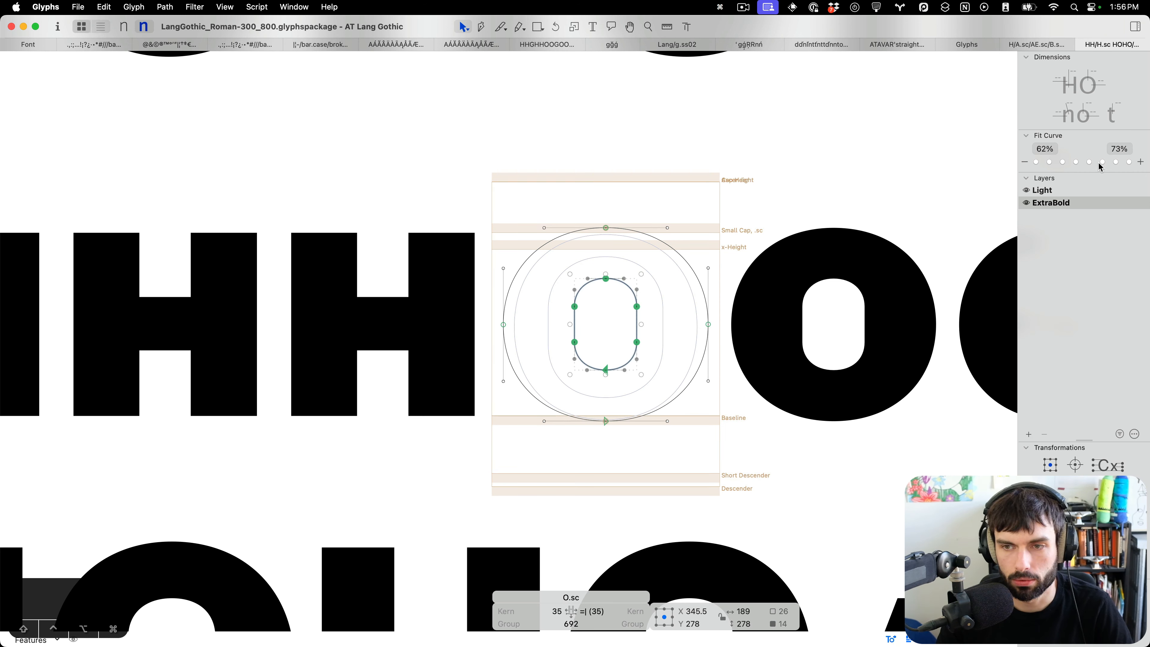
left_click(1025, 163)
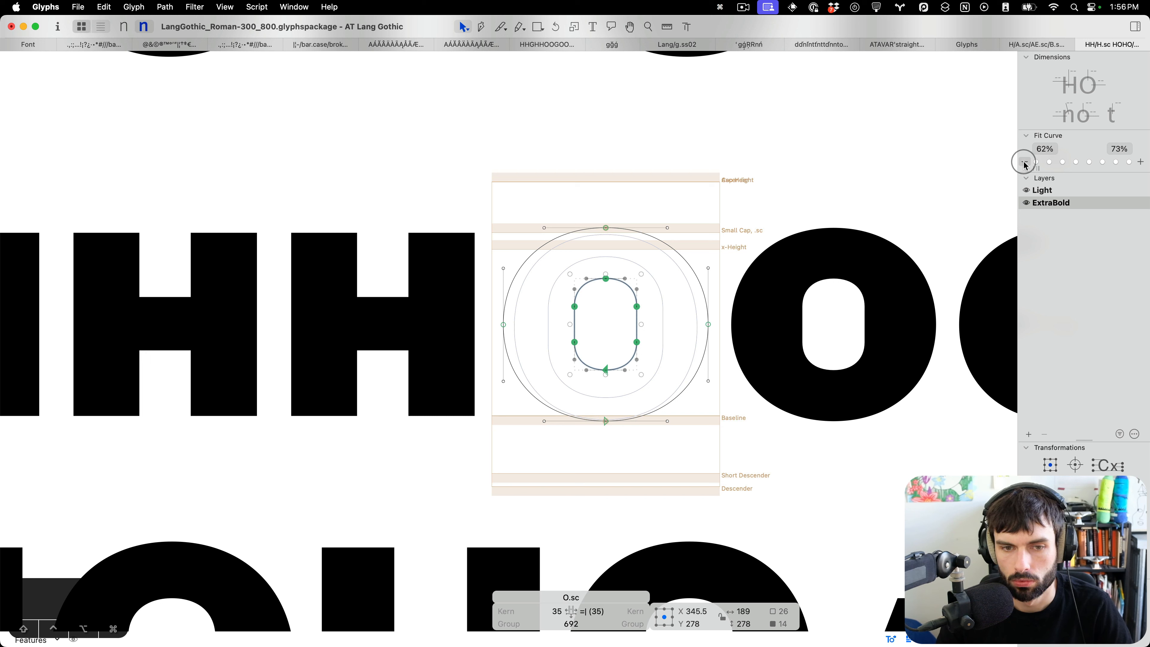
Set the Fit Curve minimum tension value to 48%.
left_click(1047, 150)
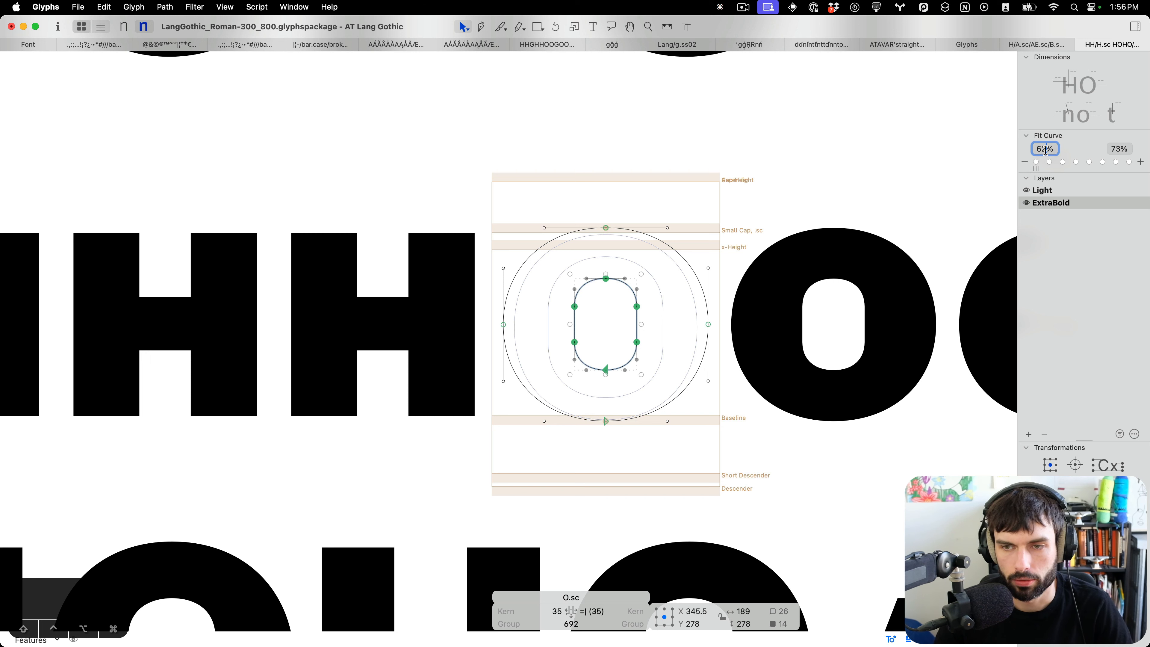
scroll(1046, 150, "down", 4)
scroll(1046, 148, "down", 1)
scroll(1046, 149, "up", 1)
key("Tab")
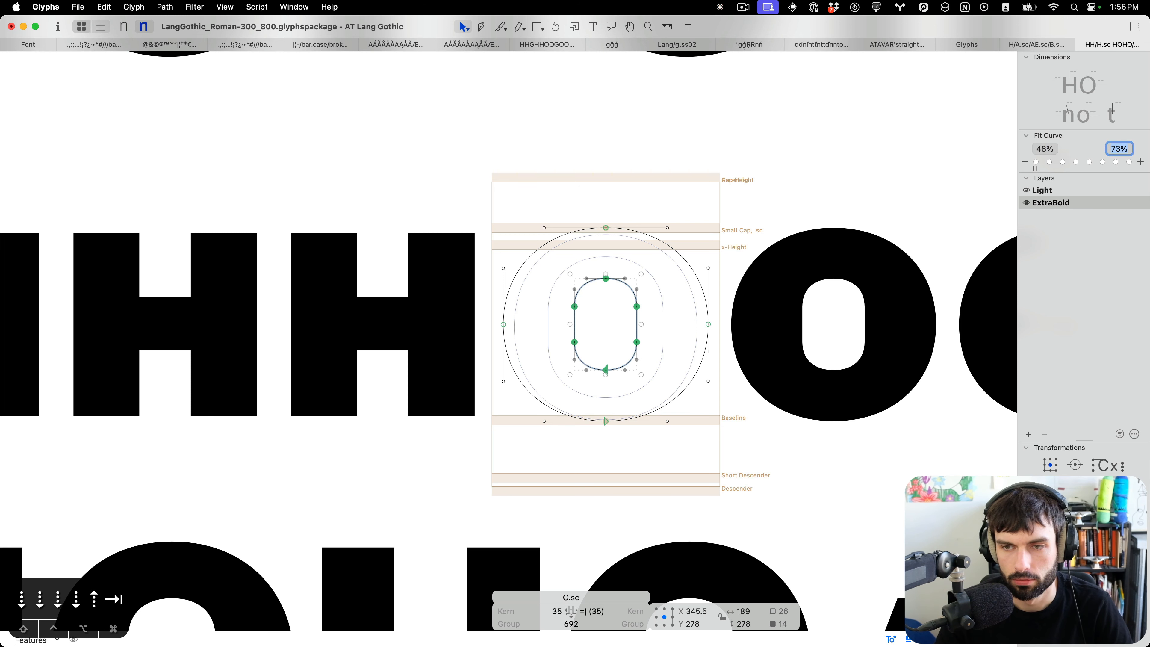
Select the small-cap O's inner counter and apply Fit Curve at several tension steps.
left_click(914, 172)
double_click(623, 288)
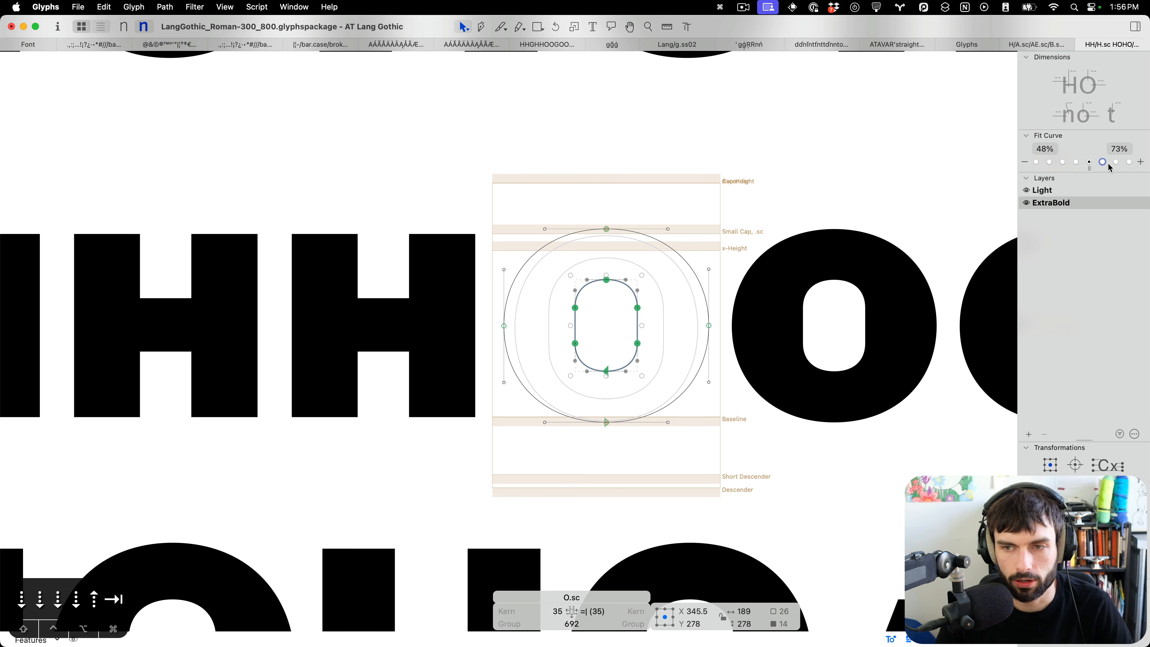
left_click(1130, 162)
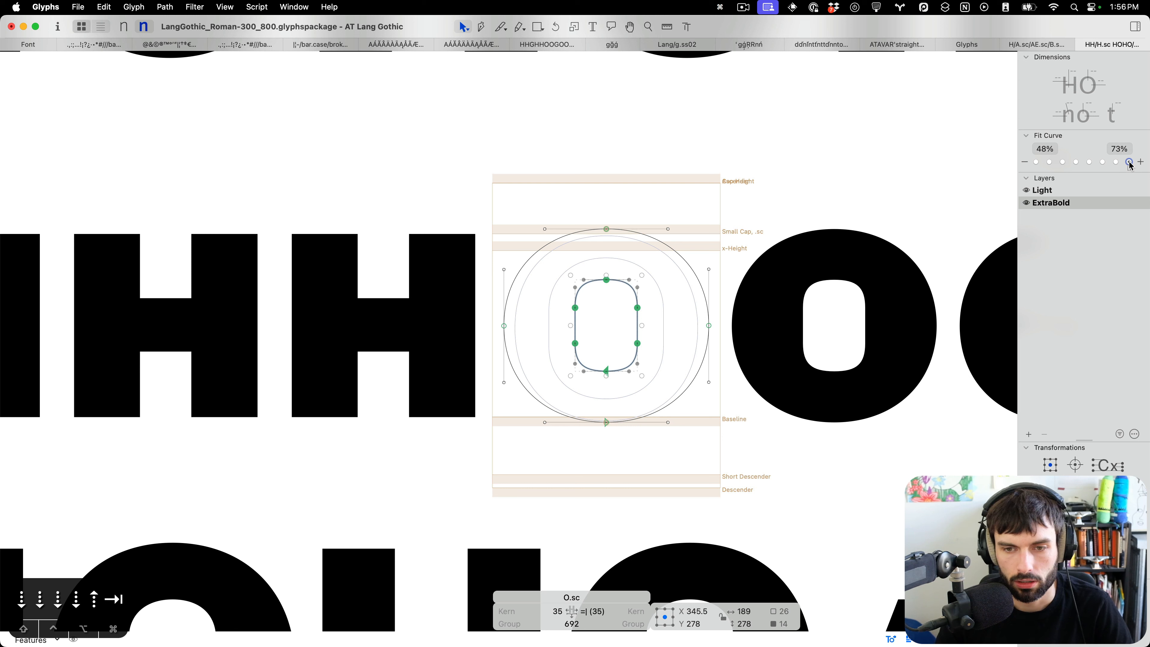
left_click(1090, 163)
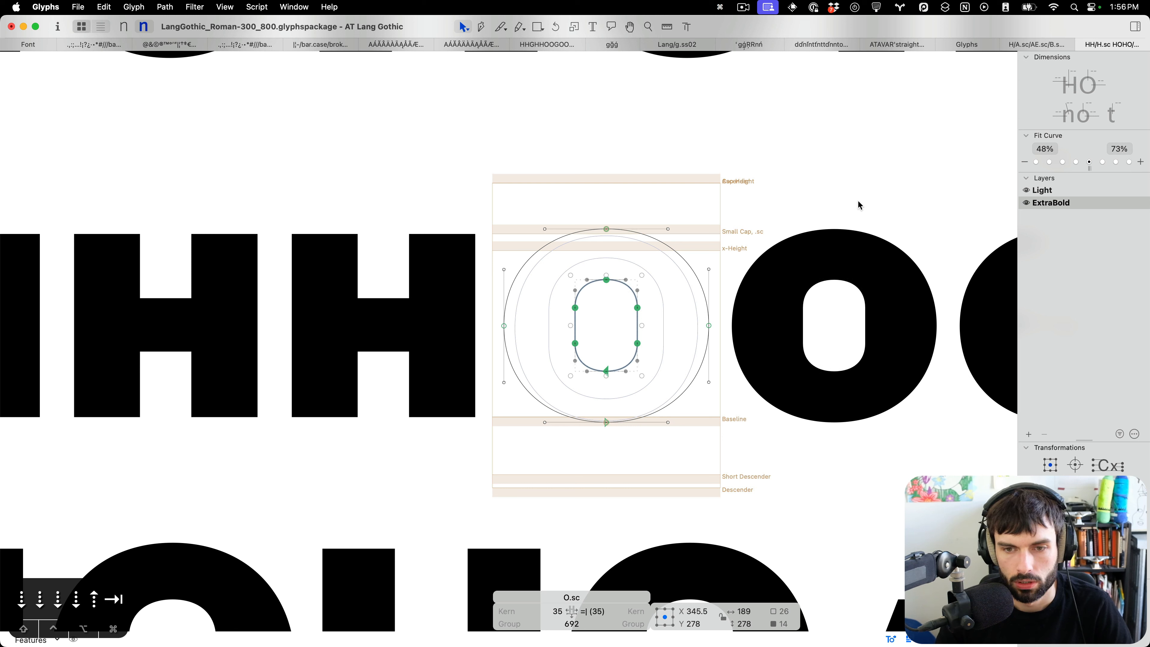
left_click(1077, 164)
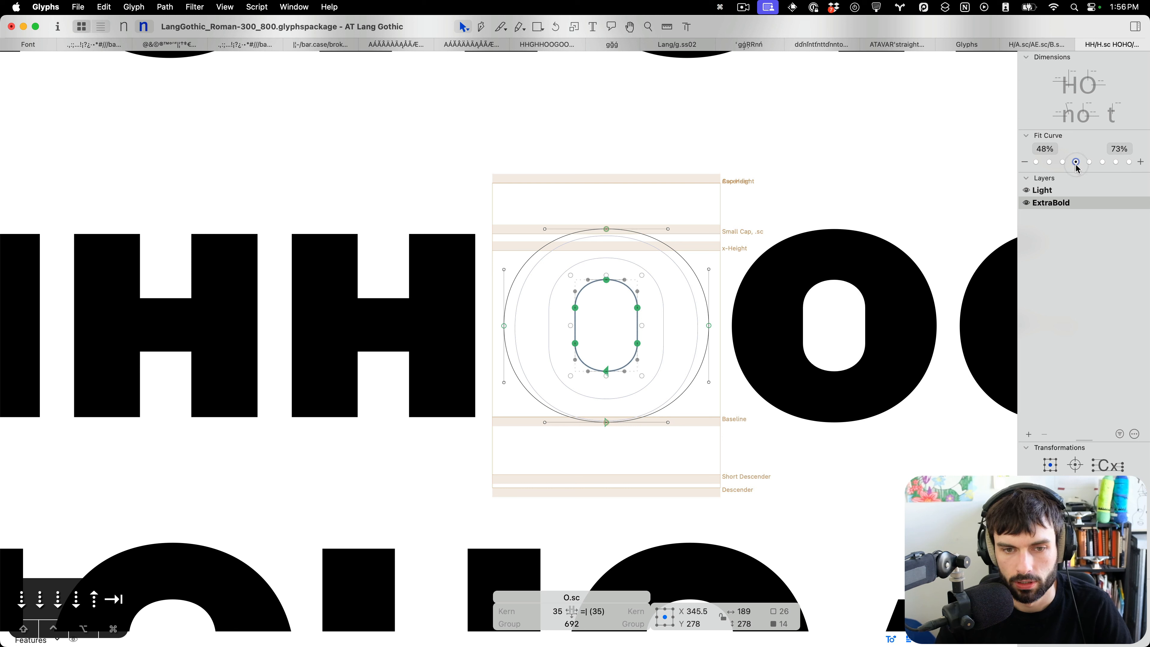
left_click(666, 300)
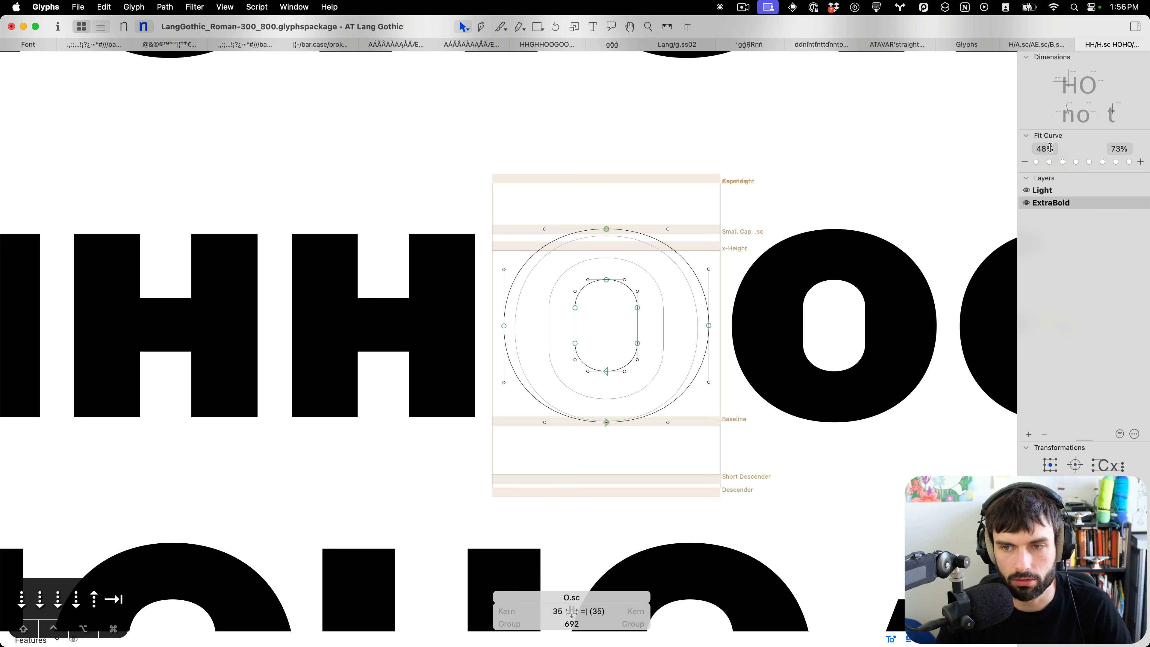
Insert a capital A before the small-cap A in the small-cap A line for comparison.
scroll(651, 336, "up", 3)
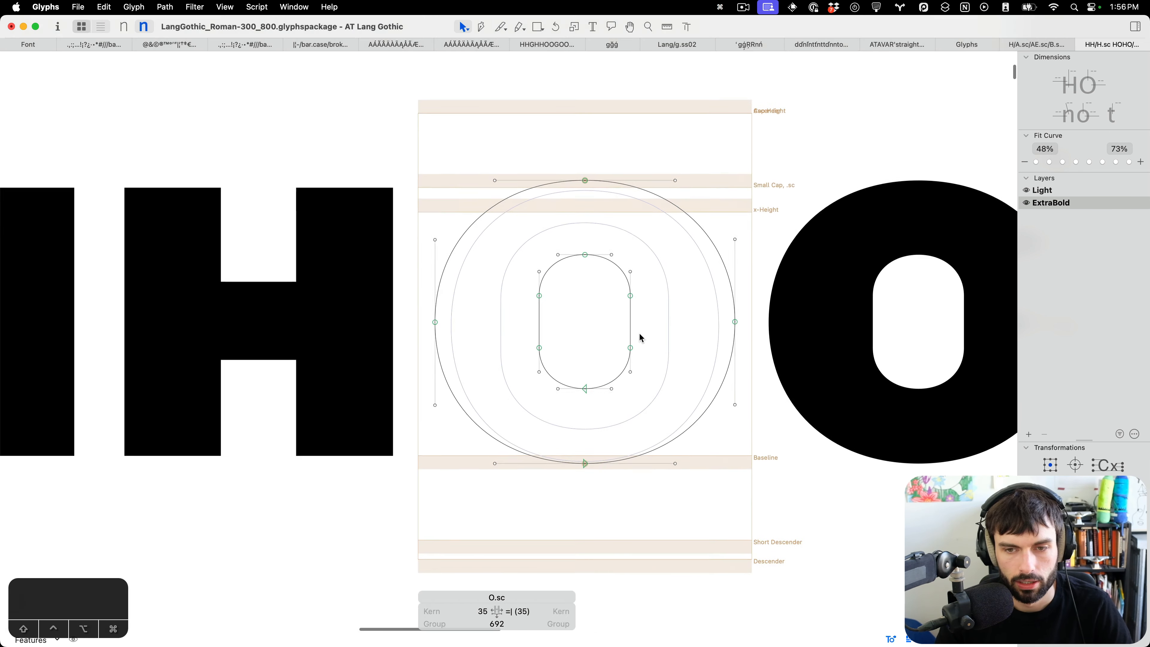
scroll(601, 283, "down", 10)
key("t")
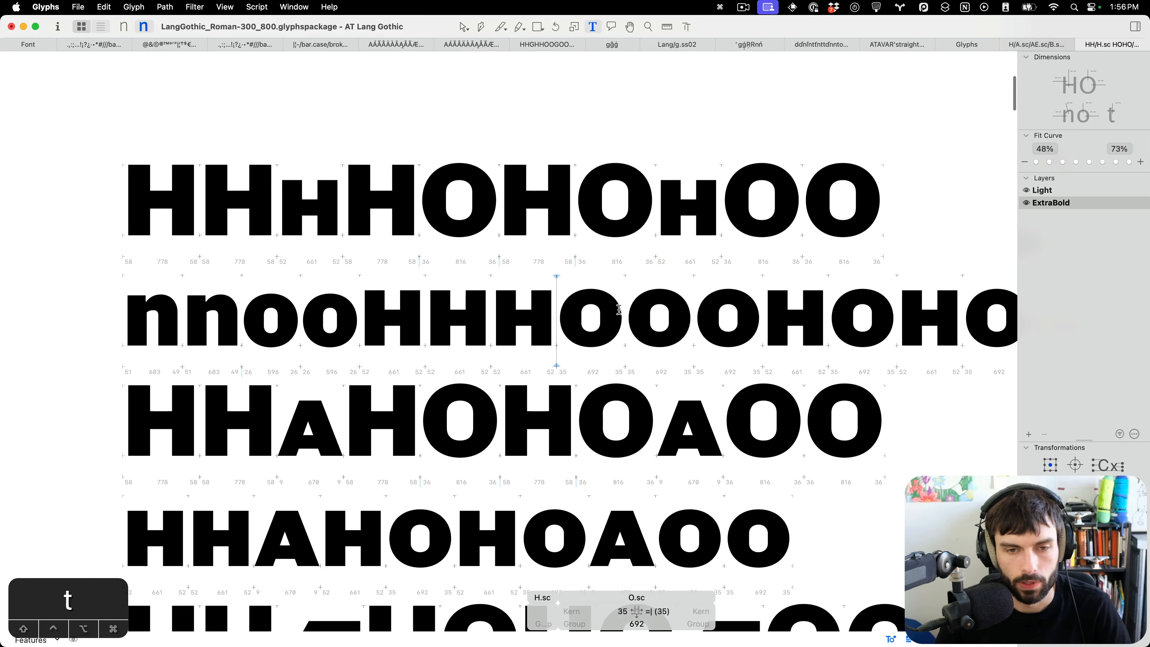
scroll(587, 295, "down", 4)
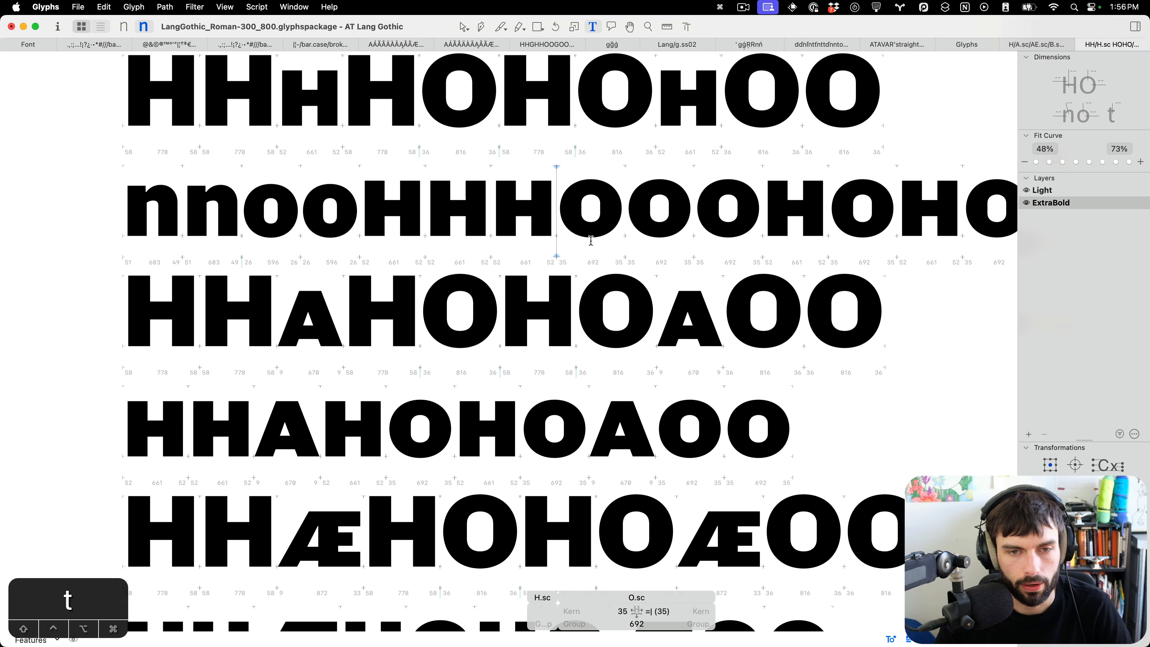
scroll(580, 213, "down", 6)
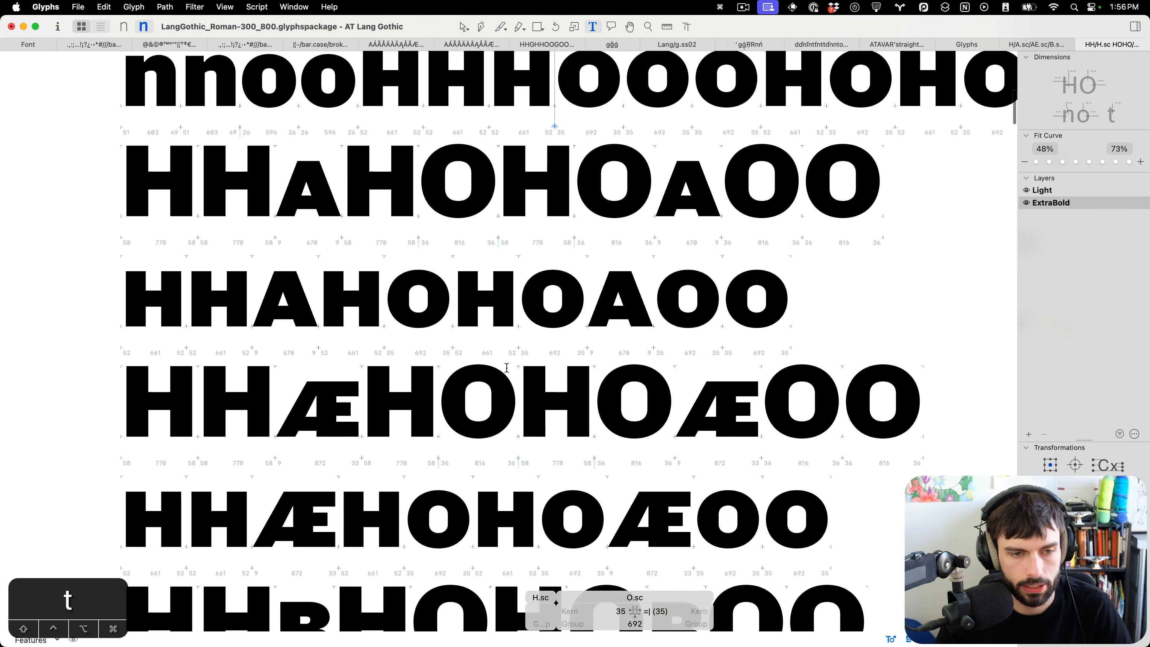
left_click(250, 290)
type("A")
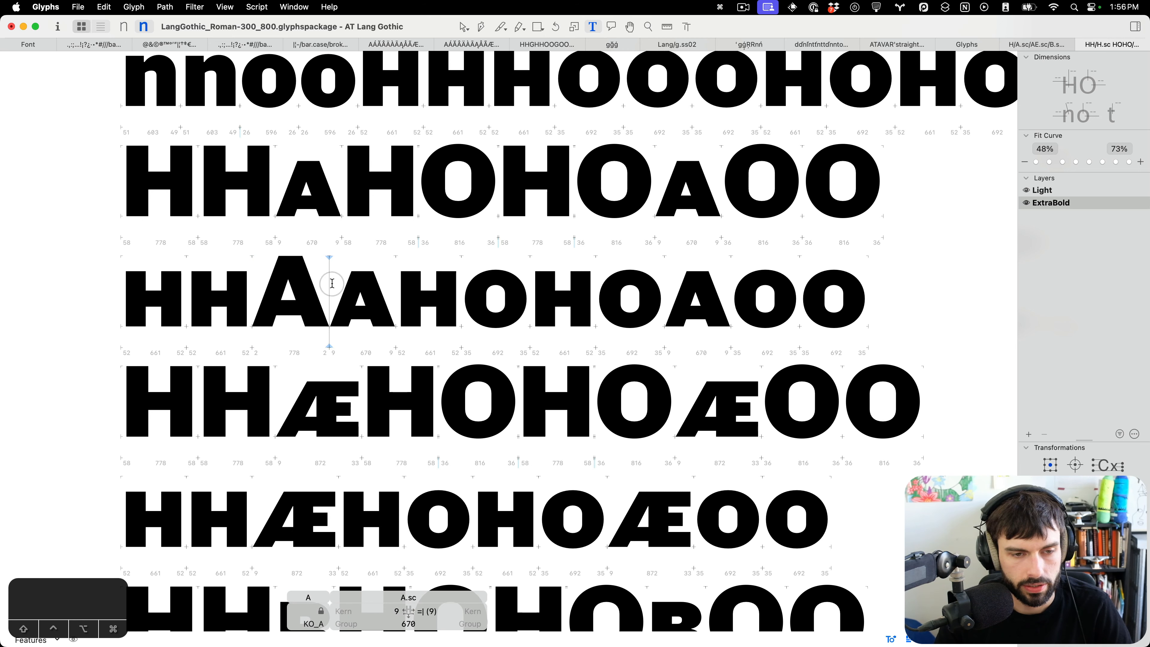
Tighten the small-cap A's sidebearings to 2 units each, then remove the comparison capital A.
scroll(316, 317, "up", 5)
key("ctrl+Left")
key("ctrl+Left")
key("ctrl+Left")
key("ctrl+Left")
key("ctrl+Left")
key("ctrl+Left")
key("ctrl+Left")
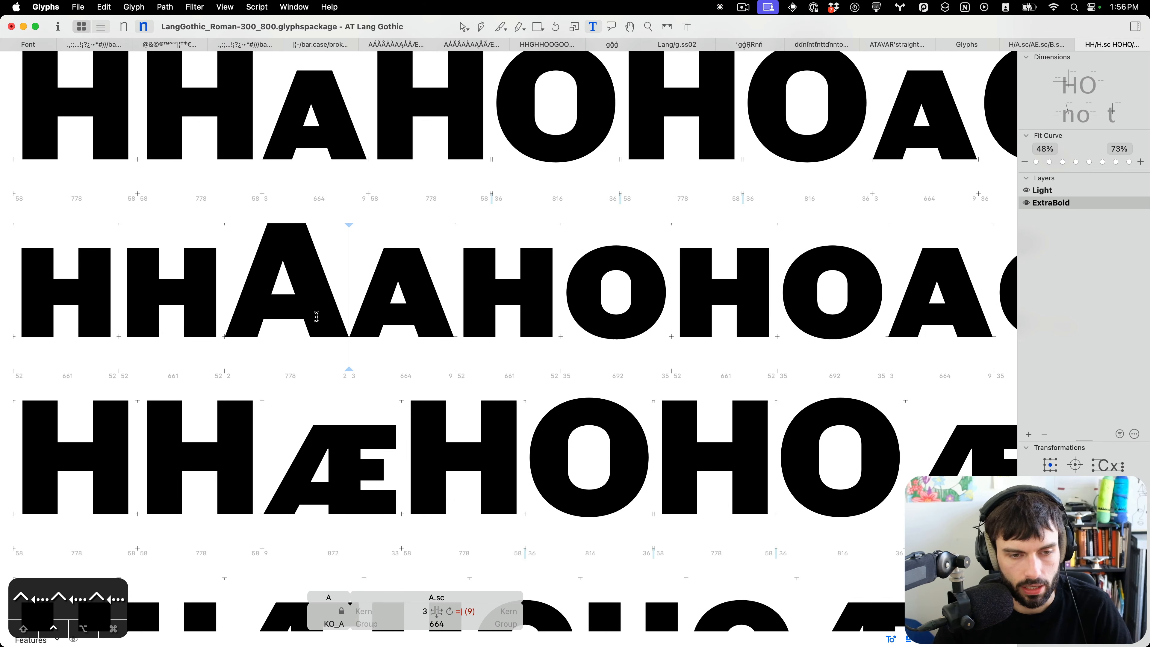
key("super+Left")
key("super+Left")
key("super+Left")
key("super+Left")
key("super+Left")
key("super+Left")
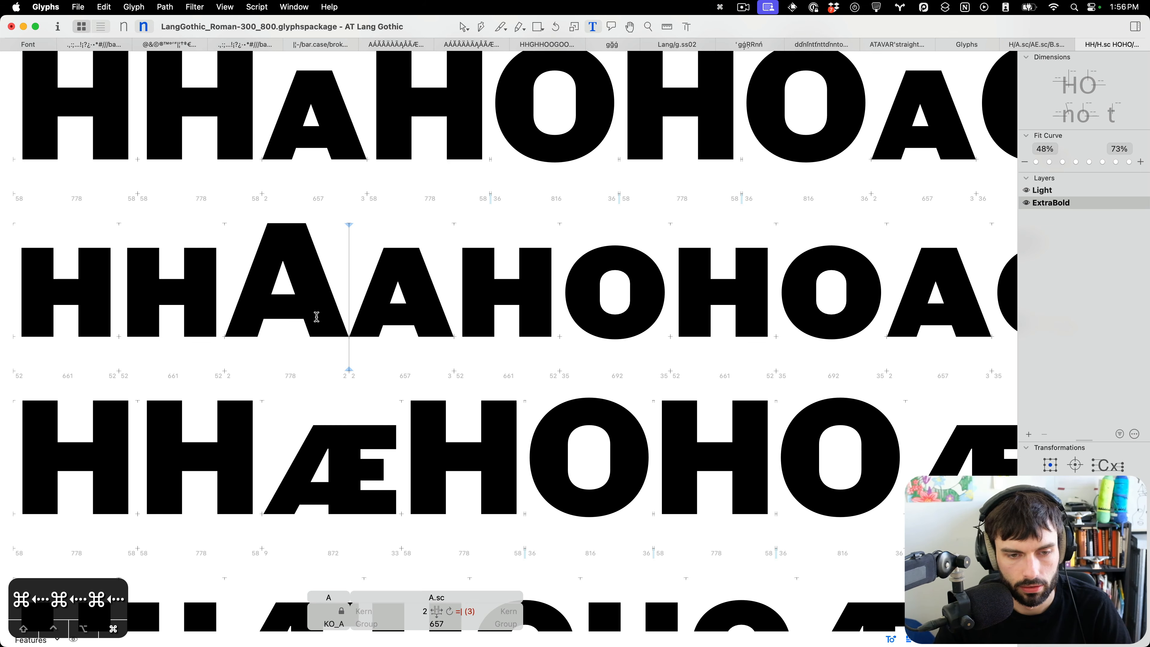
key("super+Left")
scroll(317, 317, "down", 5)
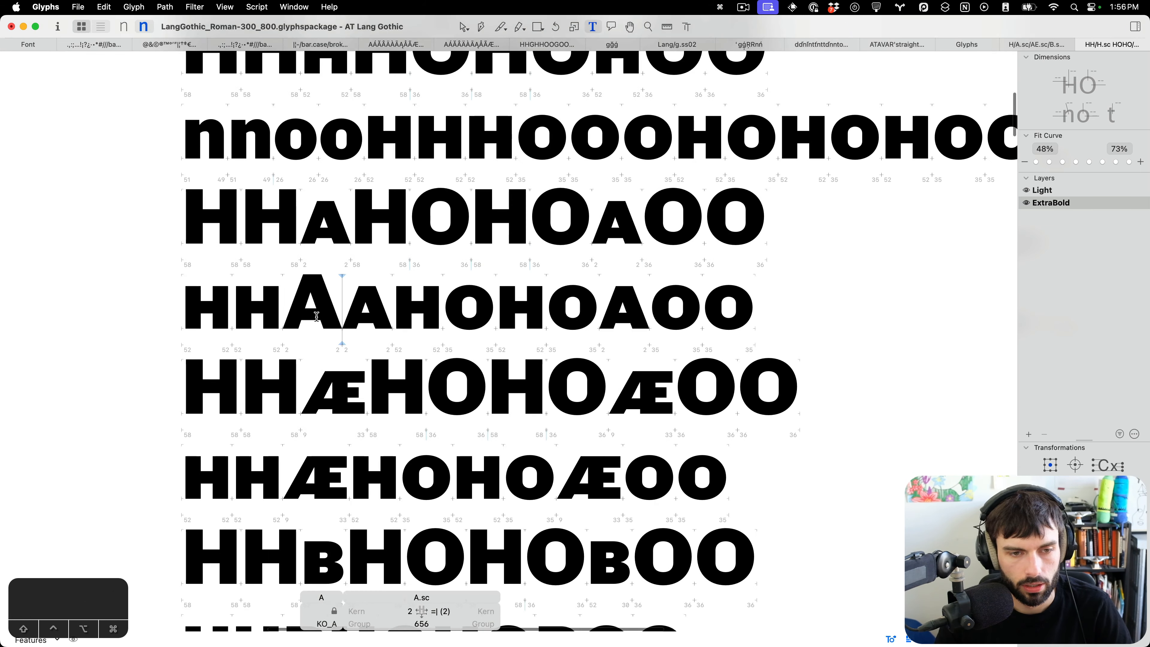
key("BackSpace")
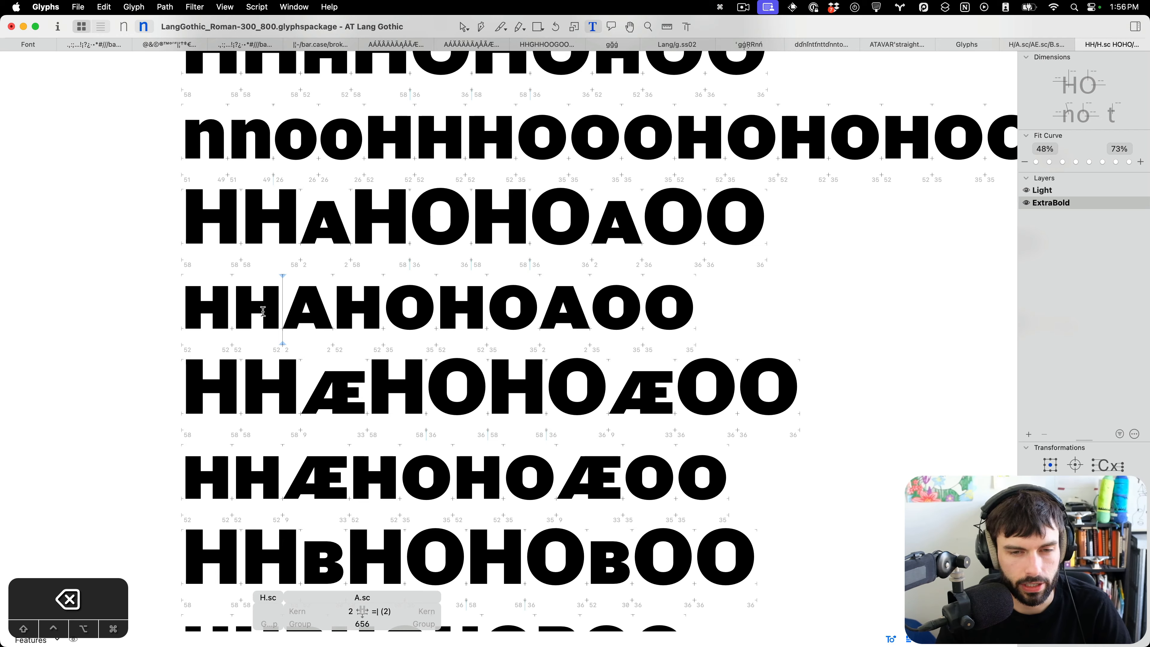
scroll(263, 311, "up", 5)
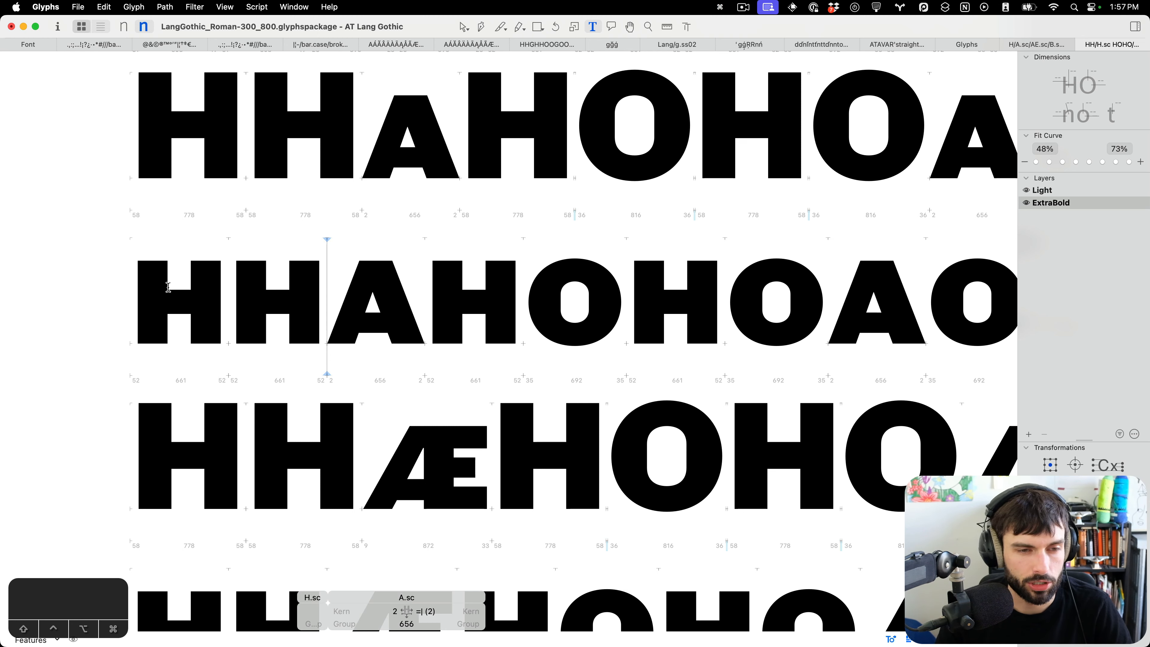
left_click(114, 295)
type("nn")
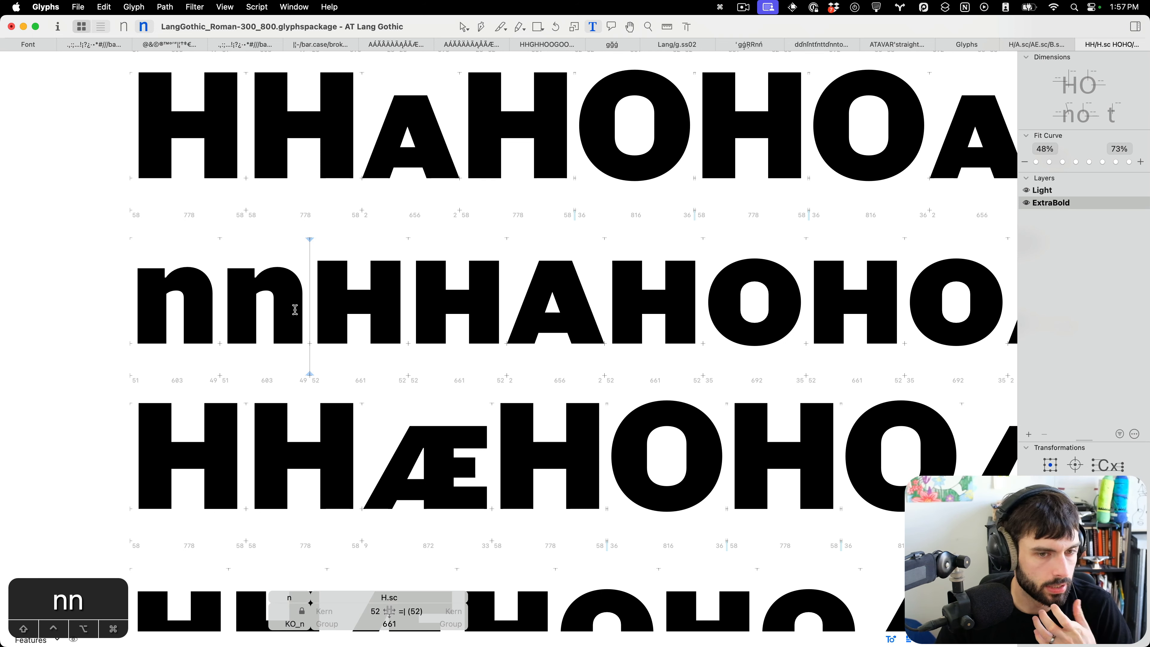
key("BackSpace")
key("BackSpace")
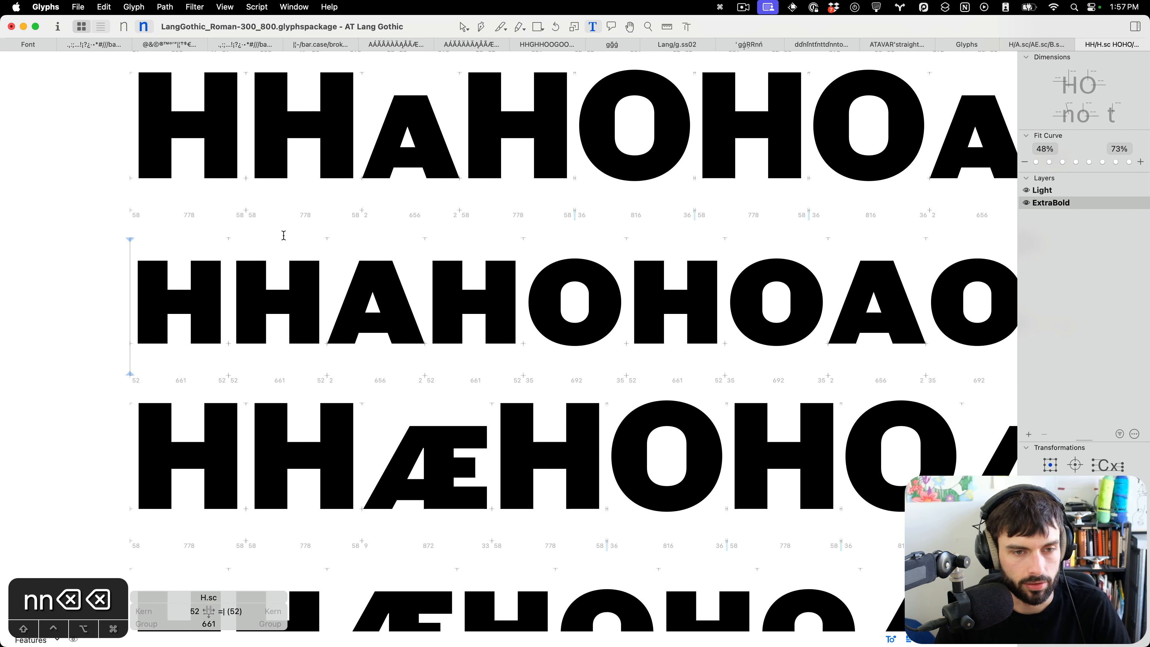
scroll(355, 242, "down", 3)
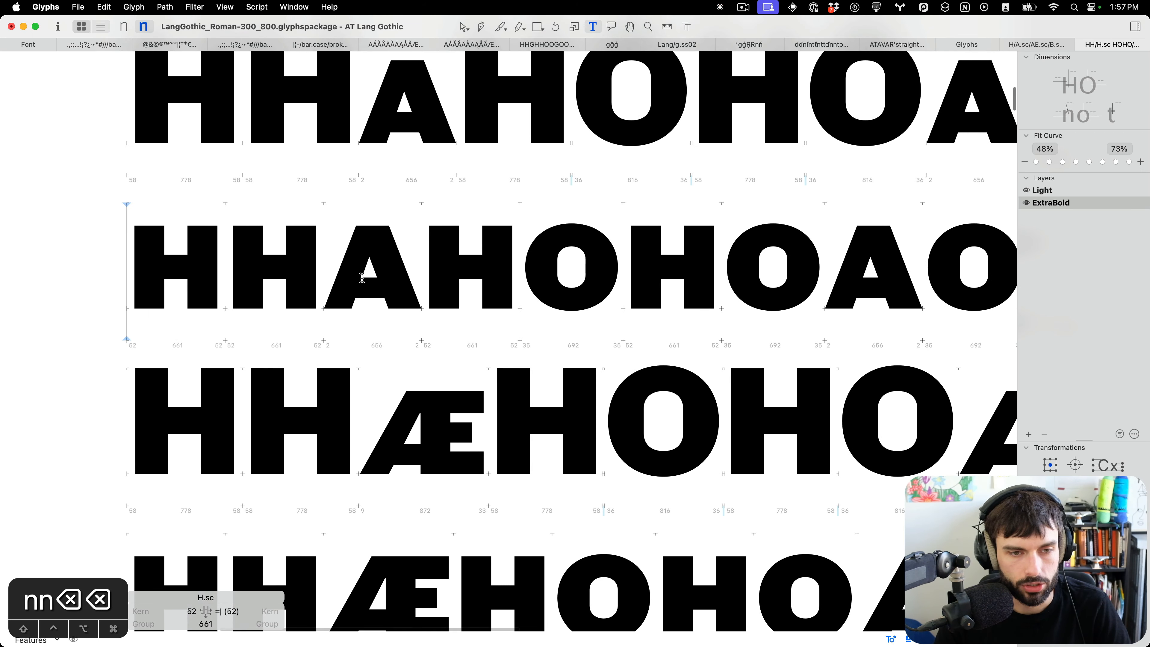
left_click(311, 266)
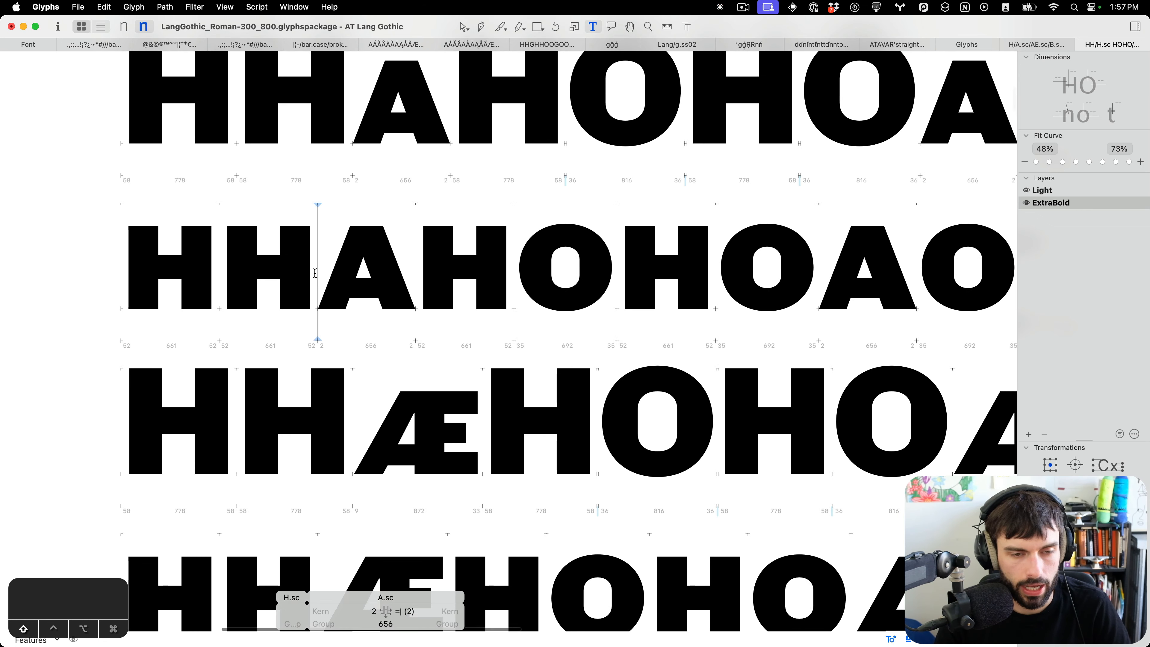
type("A")
scroll(453, 284, "left", 2)
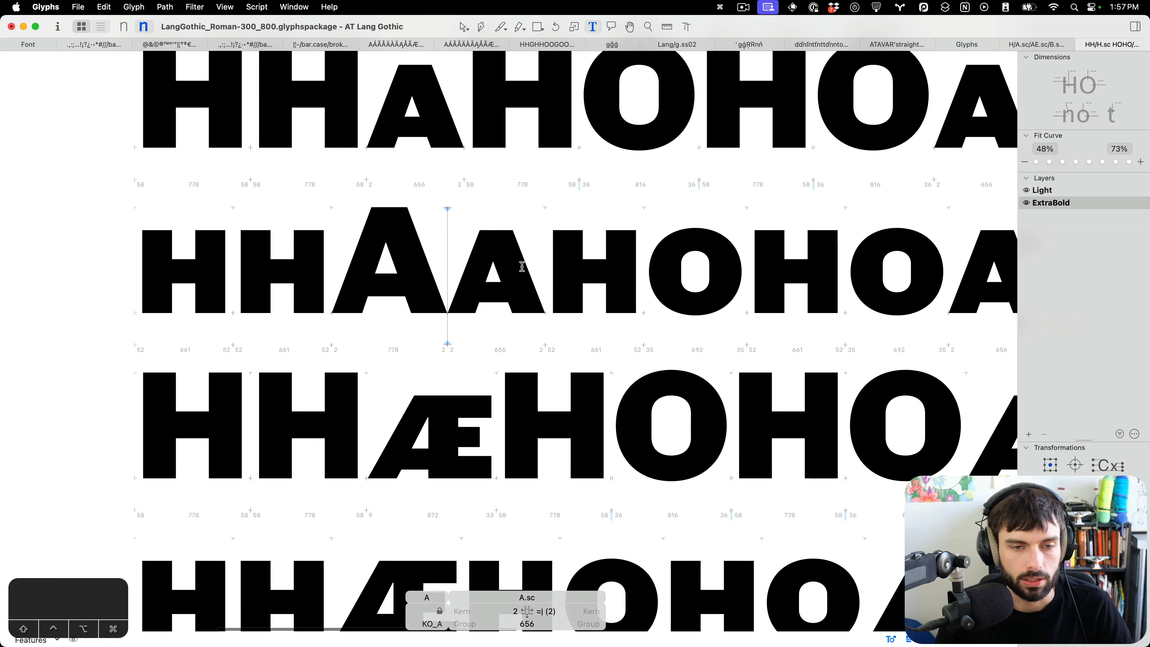
key("BackSpace")
Reduce the small-cap Æ's left sidebearing to 2 units.
scroll(424, 266, "down", 4)
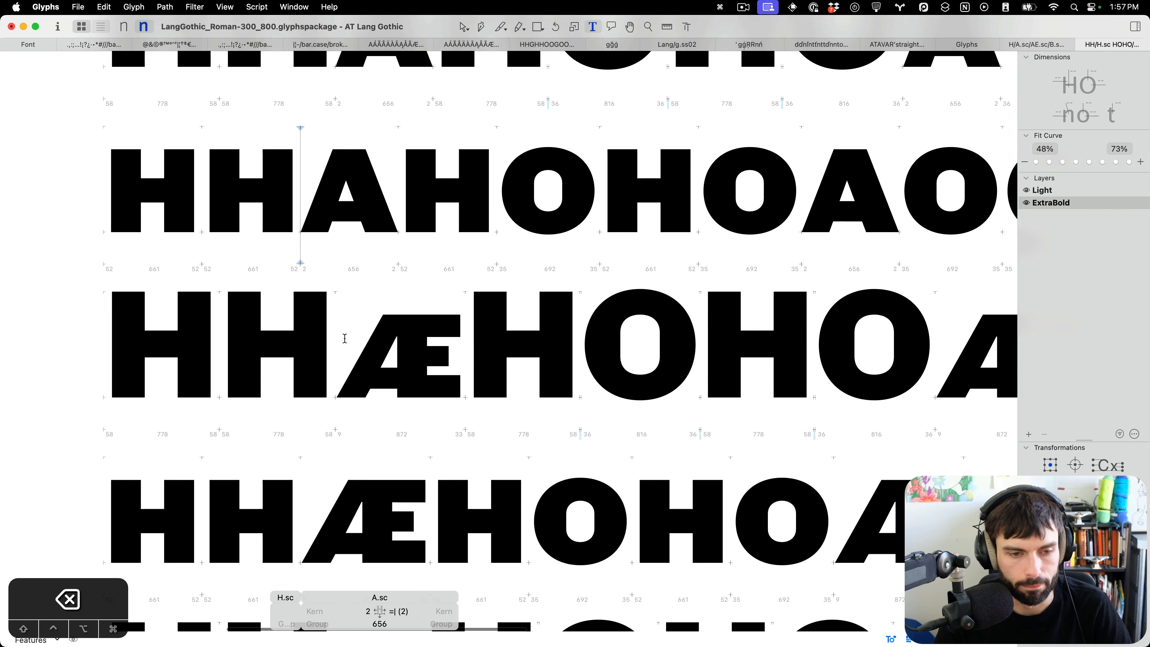
left_click(341, 340)
key("ctrl+Left")
key("ctrl+Left")
key("ctrl+Left")
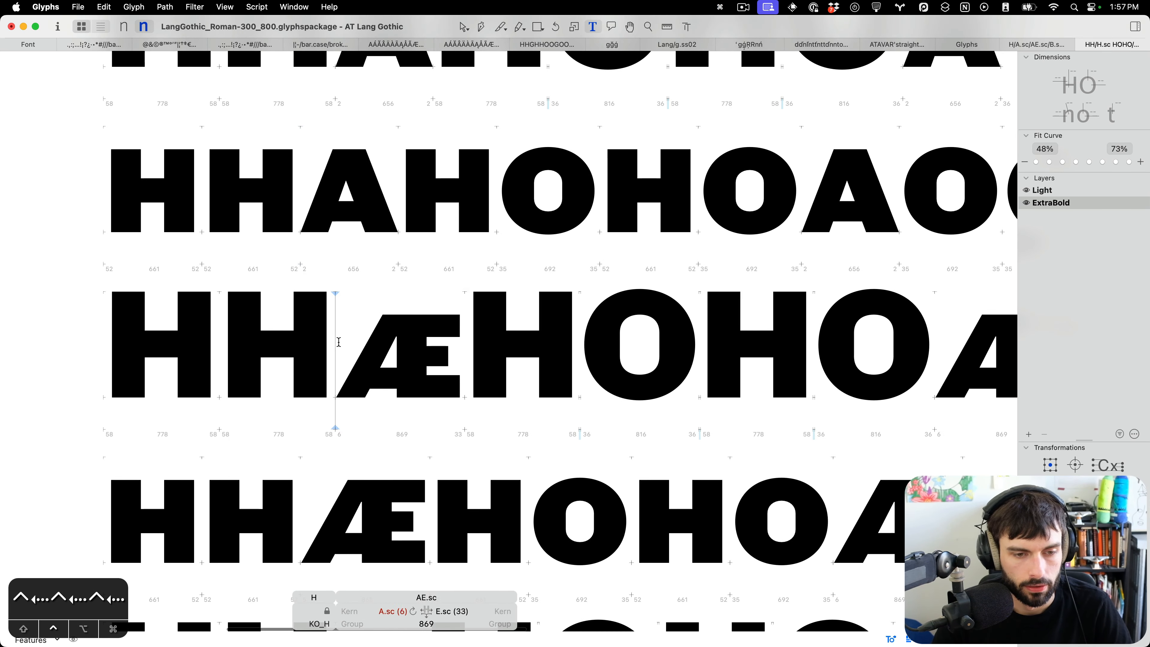
key("ctrl+Left")
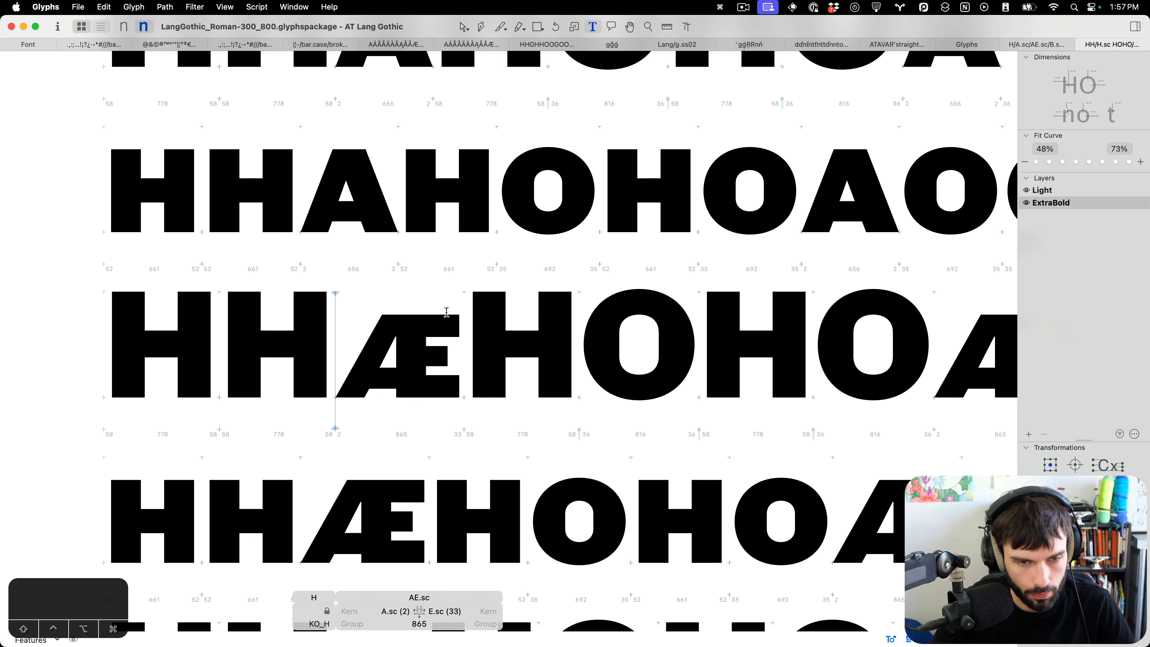
scroll(446, 312, "down", 8)
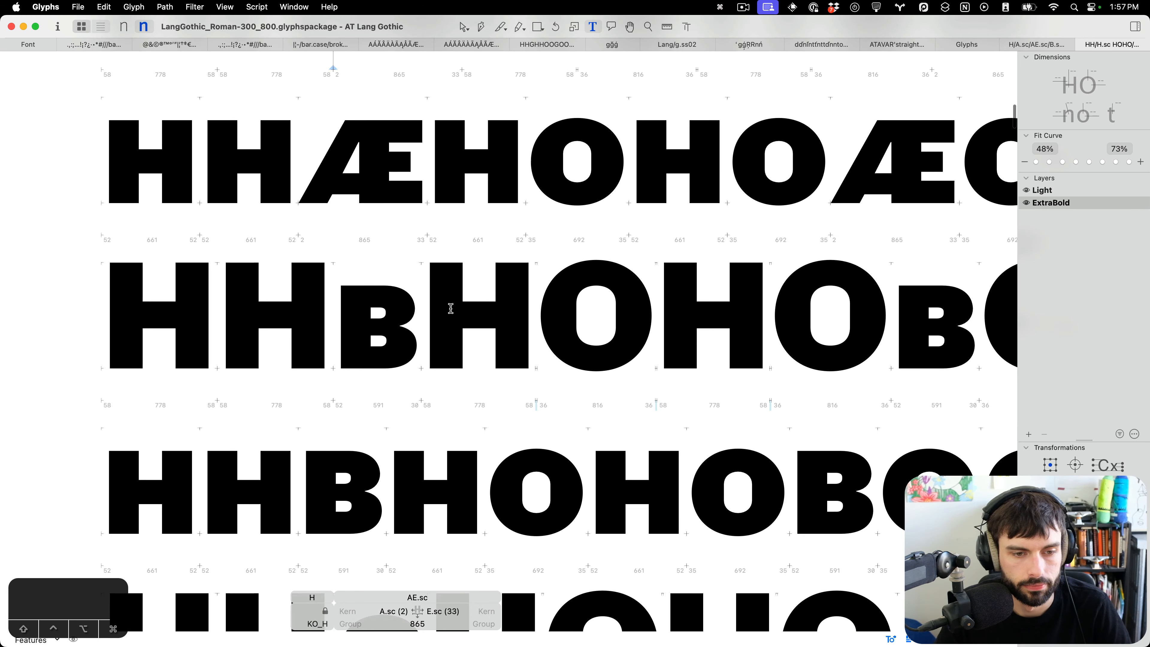
scroll(450, 308, "down", 10)
scroll(451, 309, "right", 2)
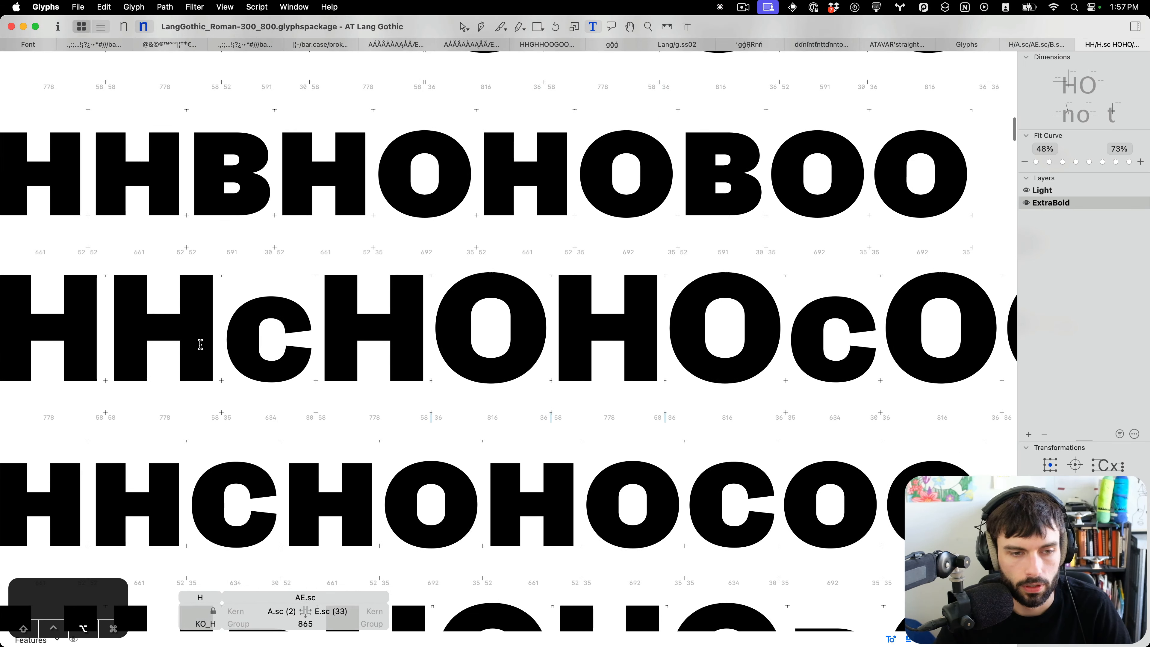
scroll(435, 317, "up", 5)
left_click(355, 331)
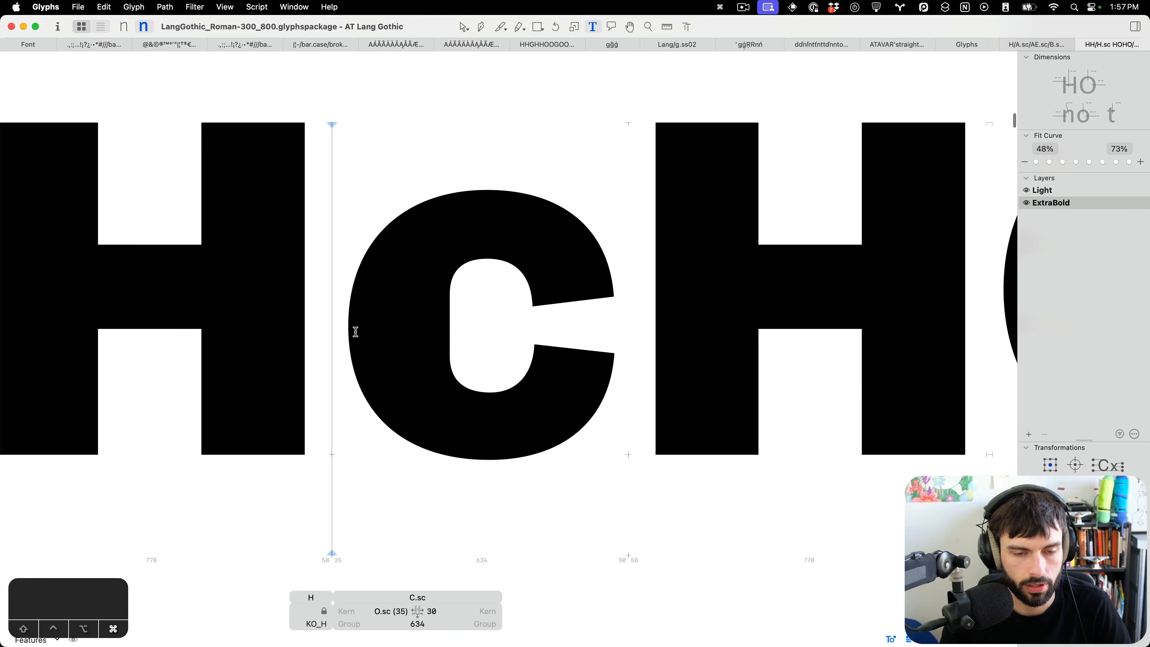
key("super+f")
type("`")
key("Escape")
Shorten the small-cap C's counter by moving its upper inner node down and lower inner node up 10 units.
scroll(281, 333, "down", 3)
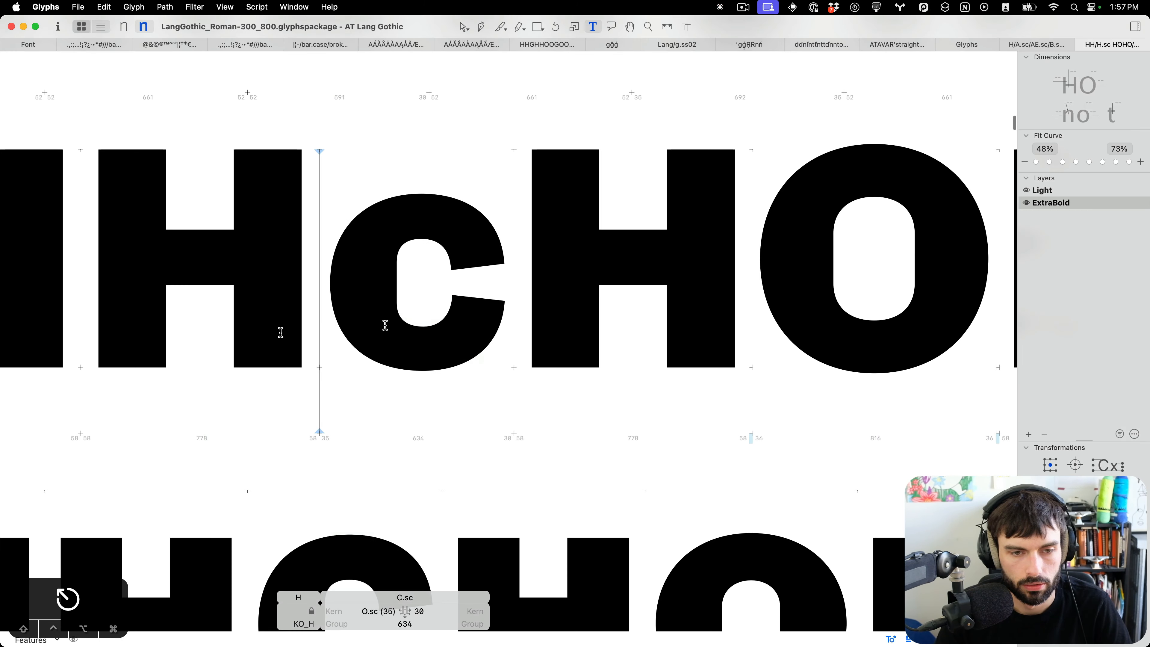
scroll(280, 333, "down", 6)
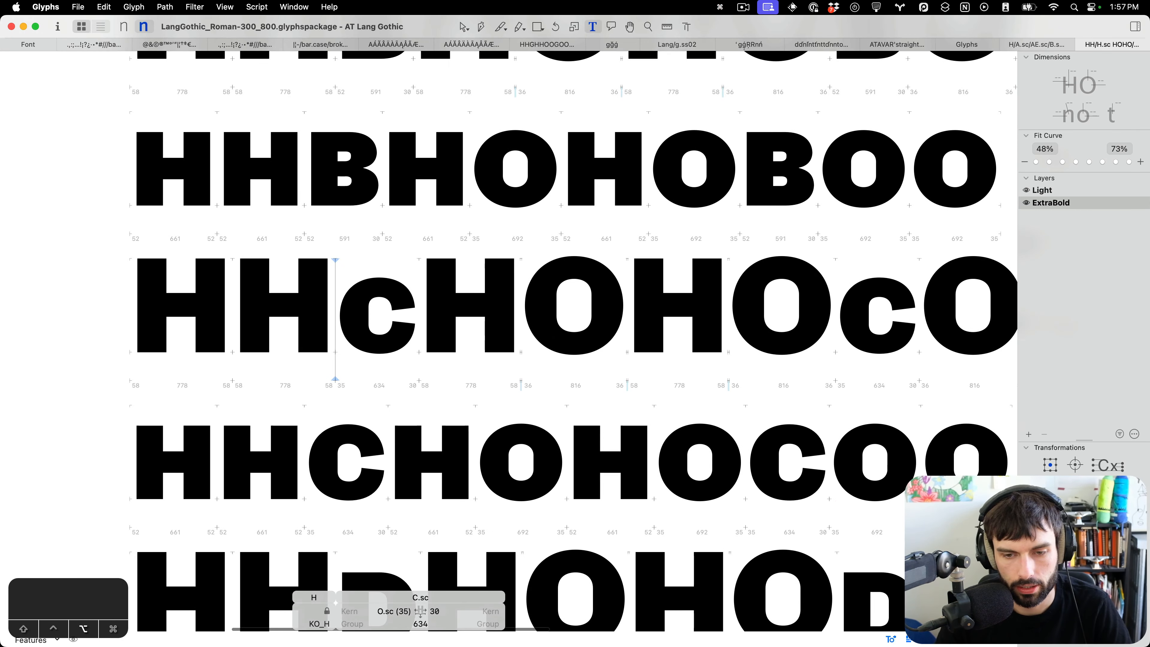
scroll(740, 417, "up", 4)
scroll(792, 403, "up", 4)
double_click(451, 398)
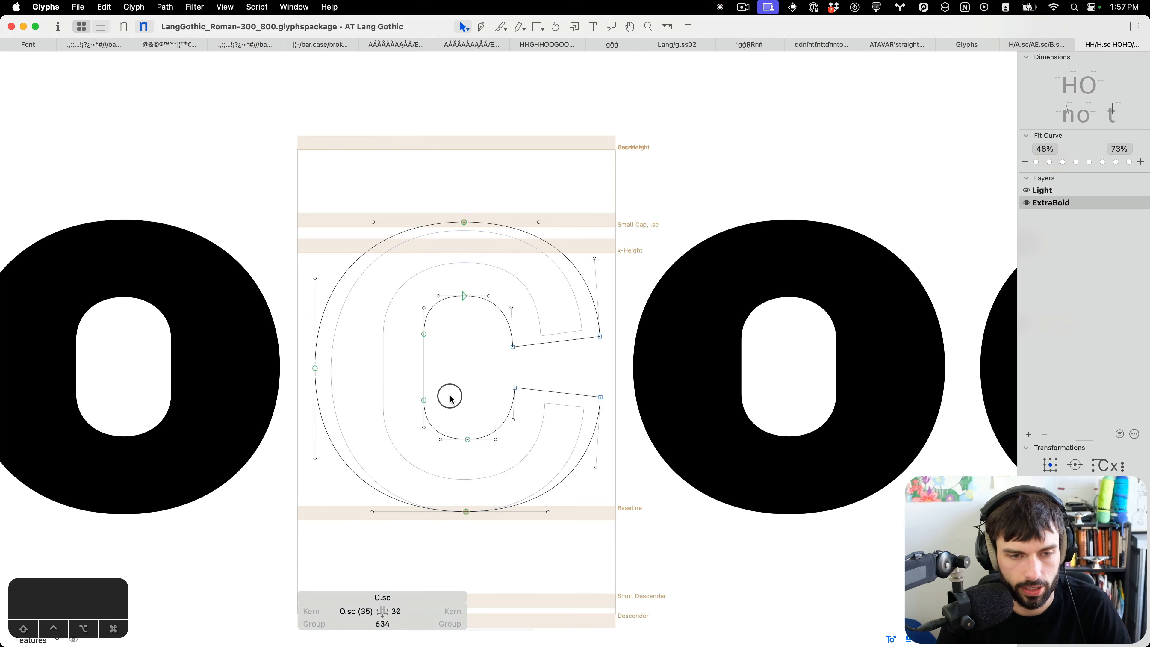
left_click(417, 337)
key("shift+Down")
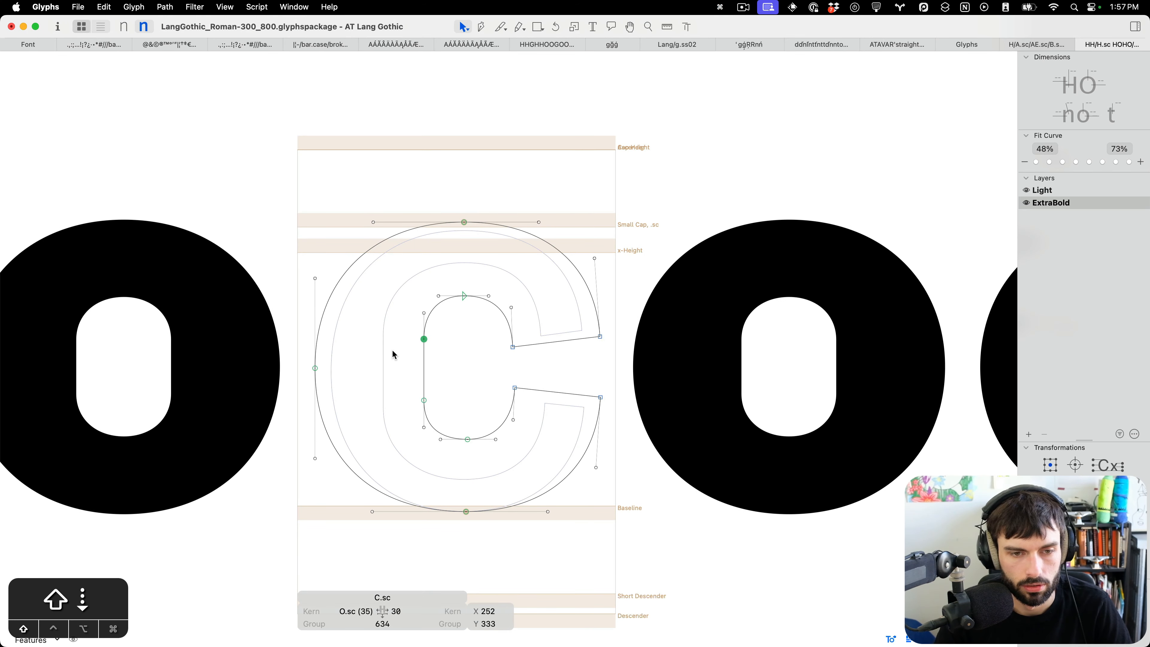
left_click(424, 400)
key("shift+Down")
key("super+z")
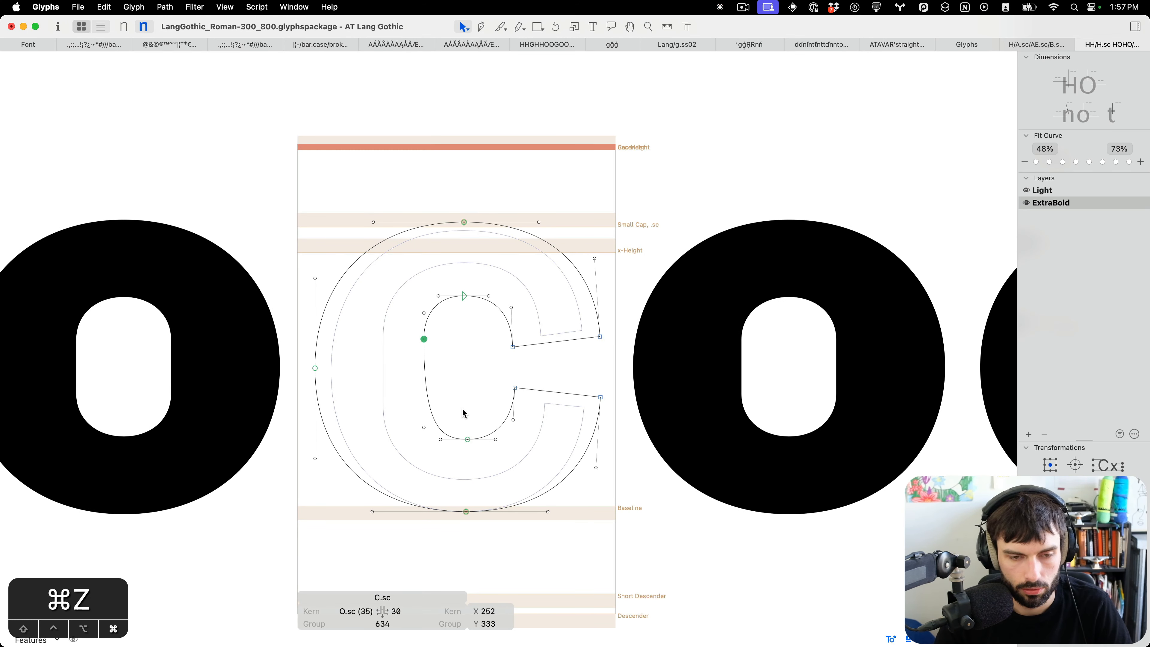
key("shift+Up")
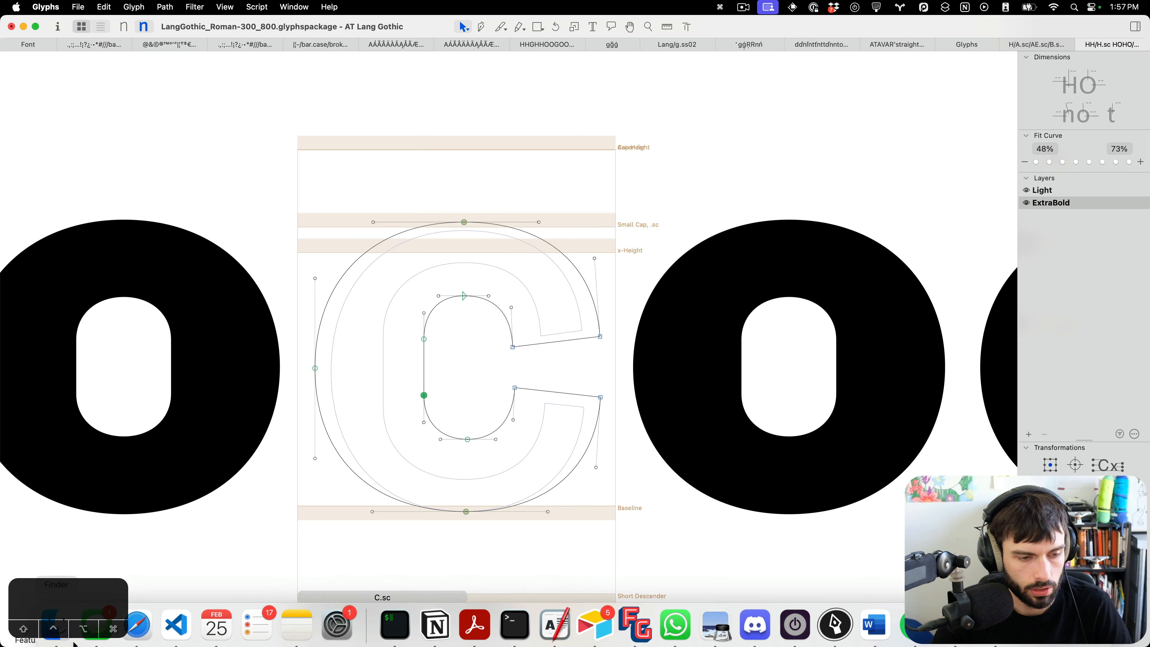
Open the preview panel beneath the edit view.
left_click(75, 640)
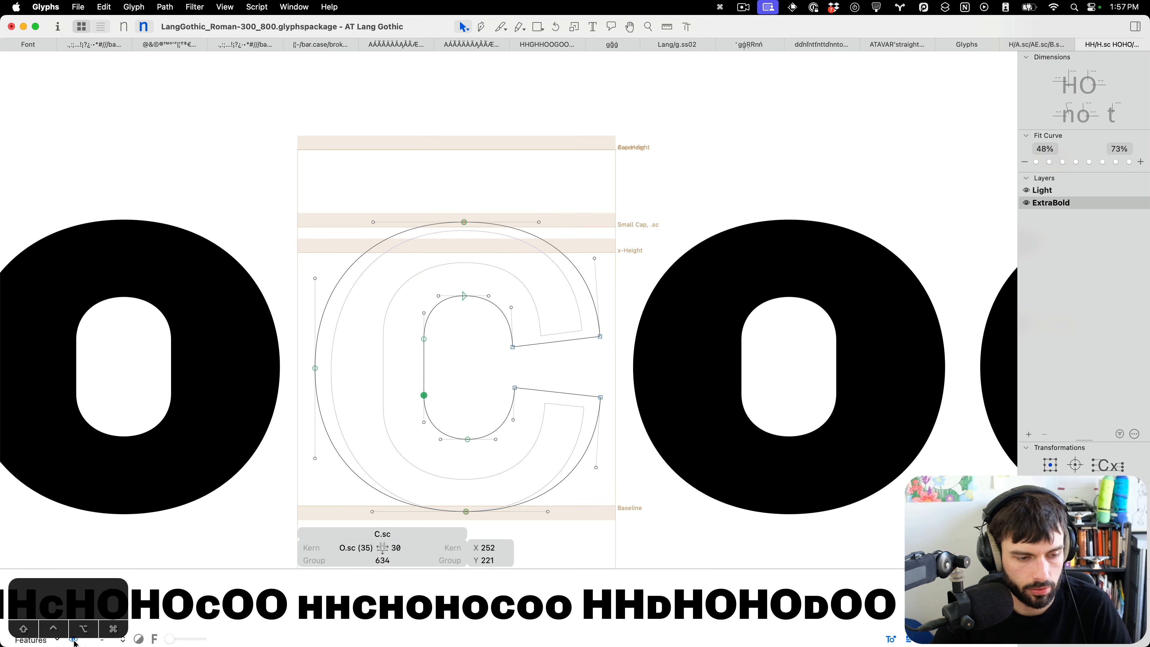
Add a lowercase c beside the small-cap C for comparison and move the small-cap C's upper inner terminal node 10 units left.
scroll(483, 324, "down", 5)
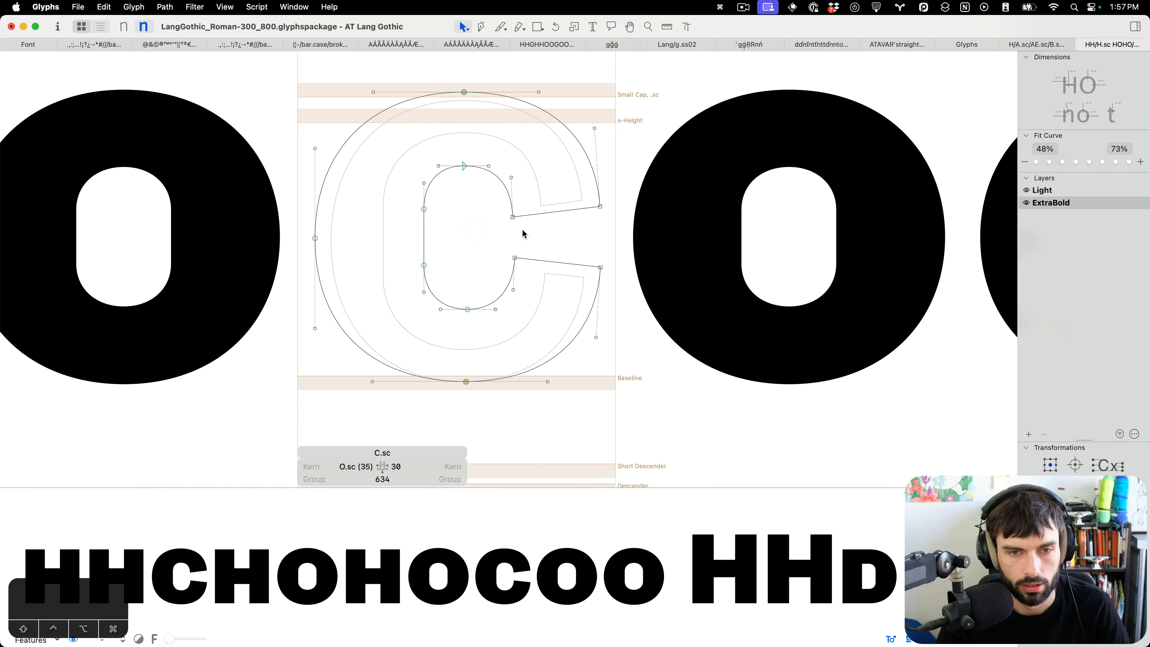
key("t")
key("c")
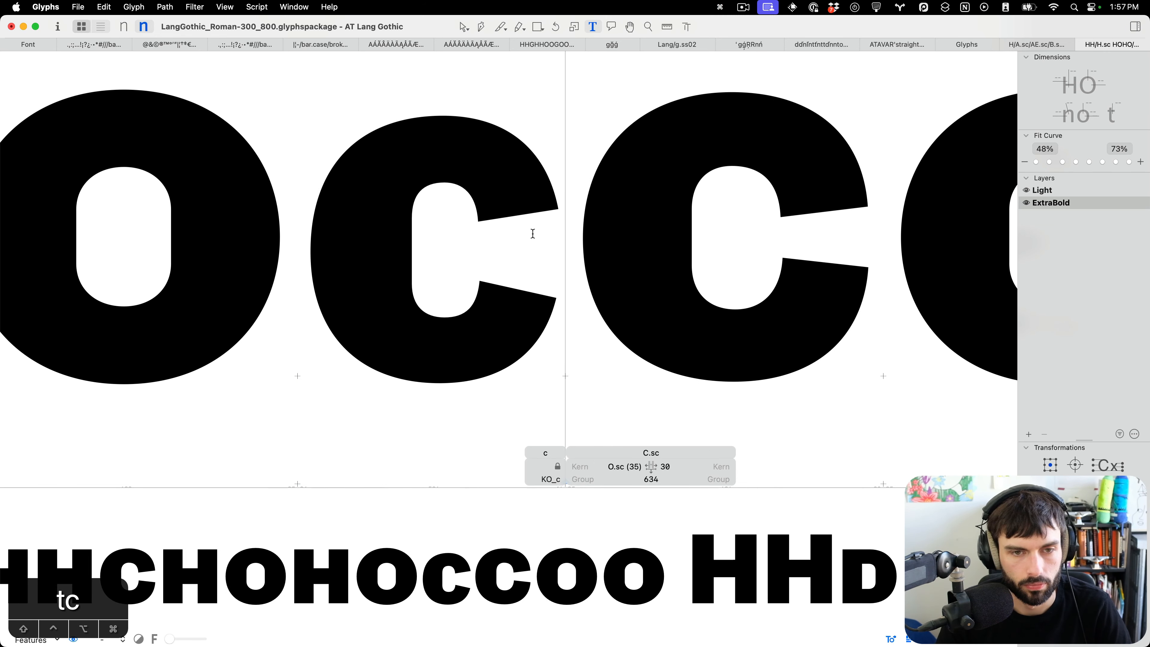
left_click(759, 212)
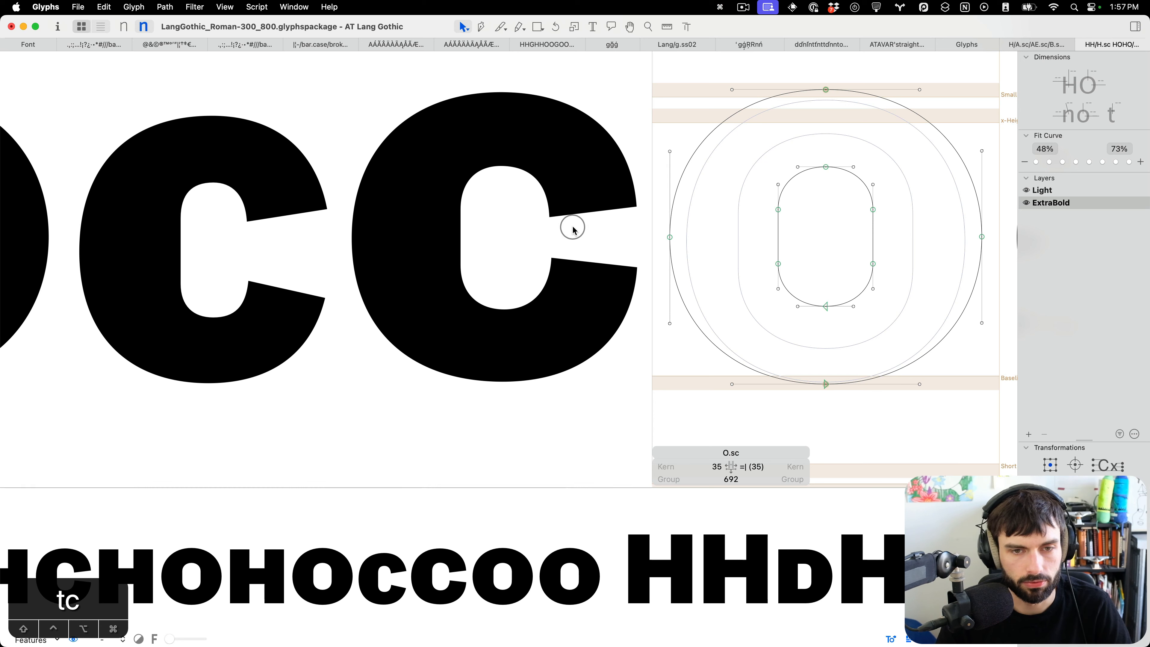
double_click(560, 231)
left_click_drag(561, 231, 514, 213)
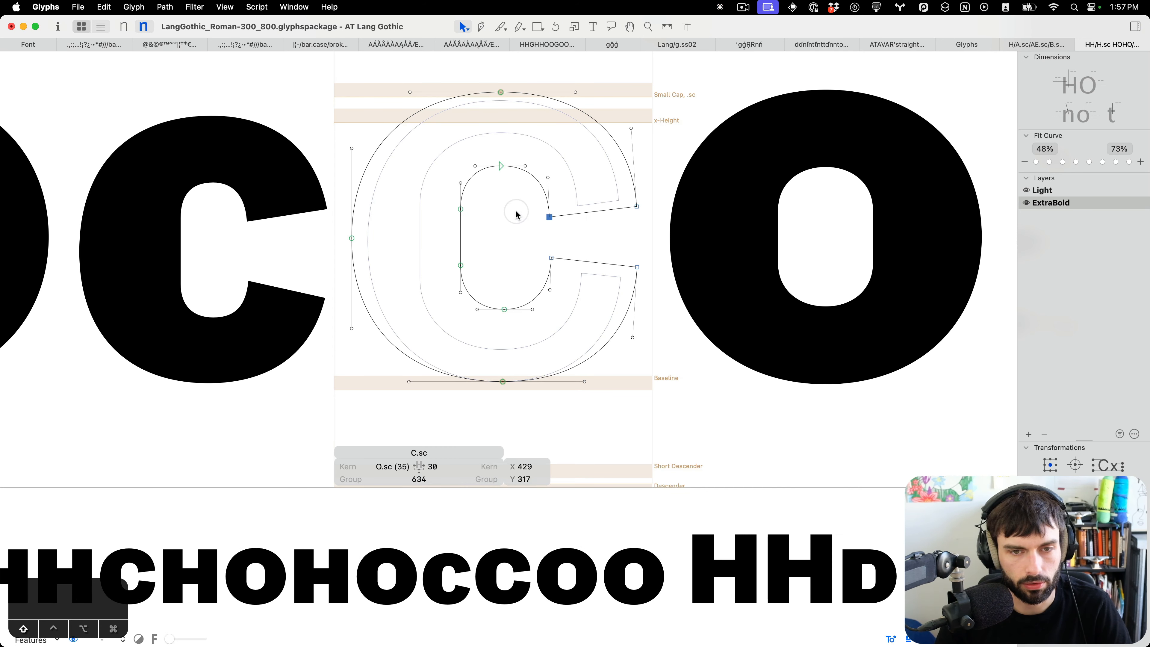
key("ctrl+alt+shift+Left")
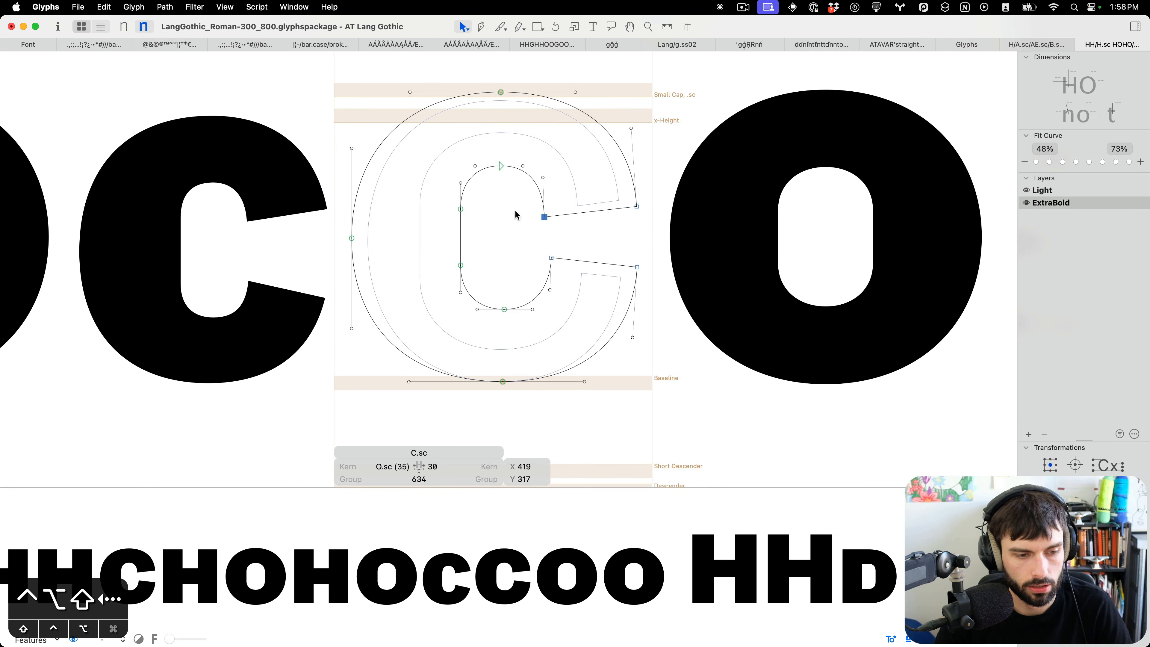
Review the small-cap C's outline against its neighbours and save the font.
key("t")
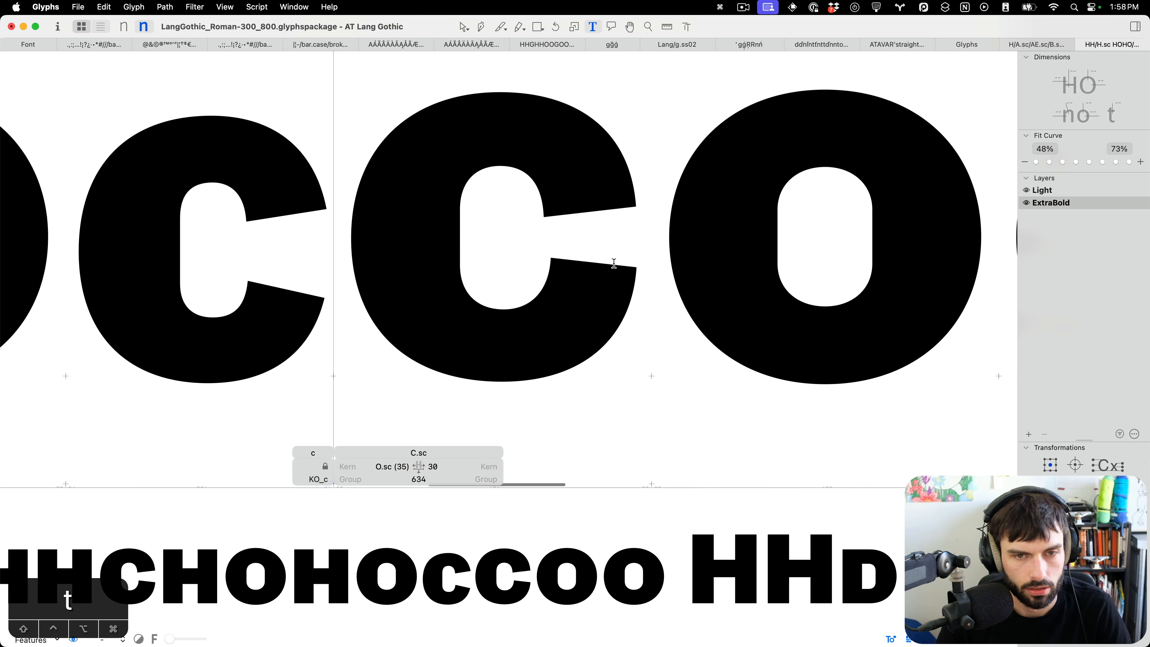
scroll(637, 266, "left", 3)
double_click(565, 202)
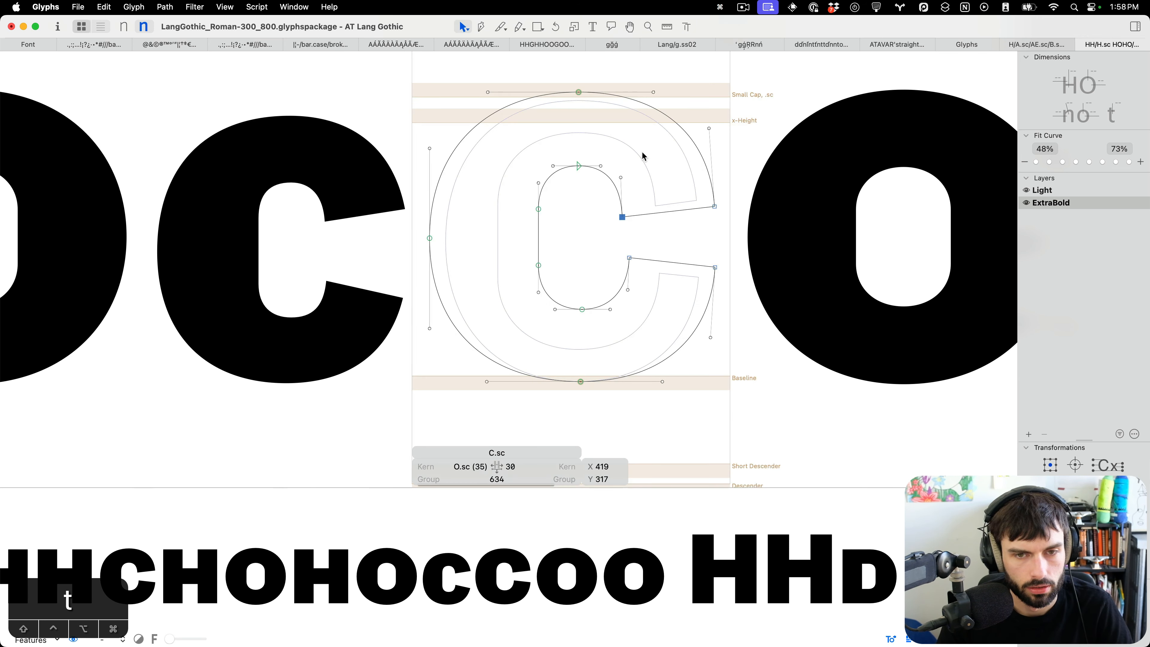
scroll(616, 185, "up", 5)
left_click_drag(591, 182, 605, 194)
key("t")
scroll(625, 204, "down", 5)
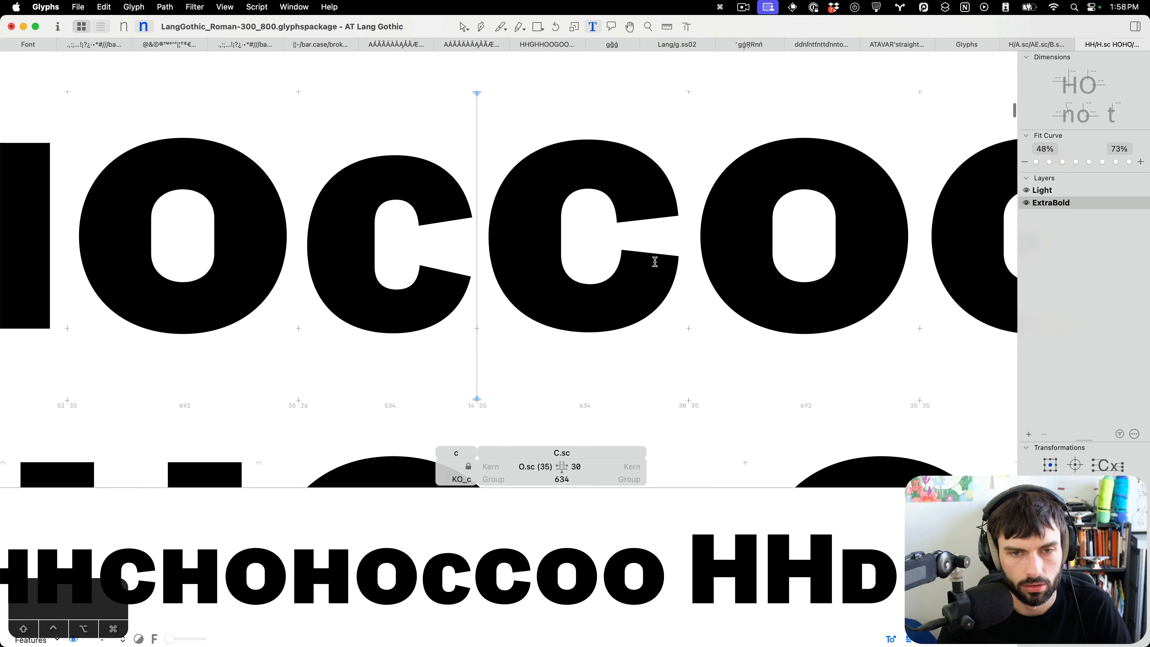
key("super+s")
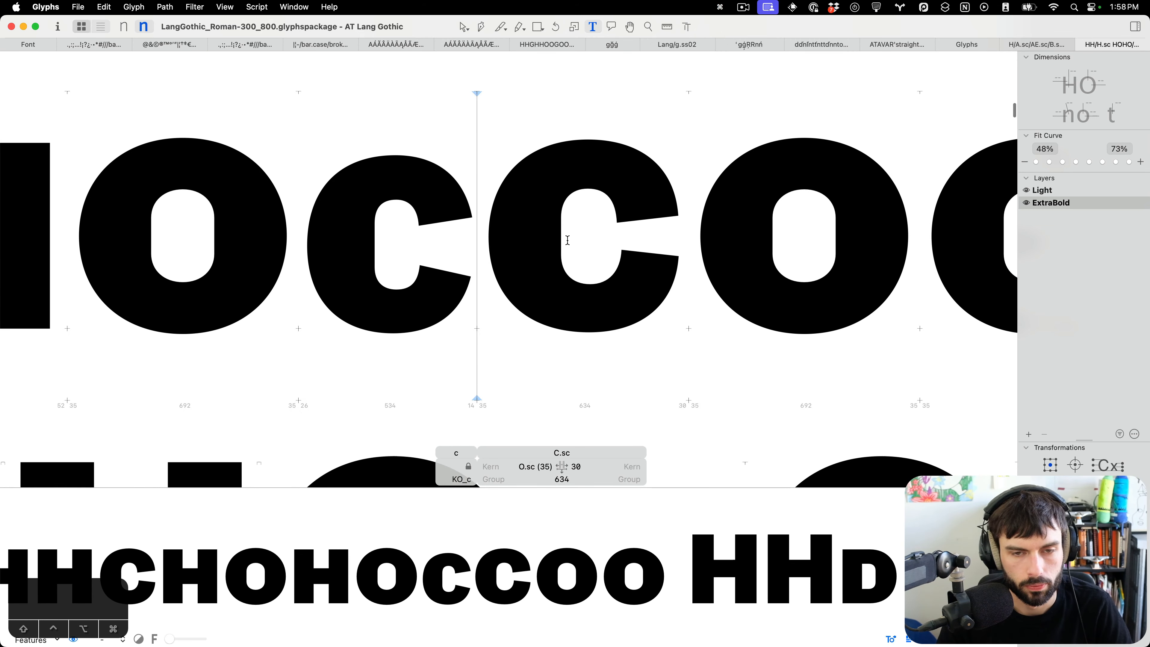
Add a capital C for comparison and copy the small-cap C's outline into its background layer.
type("C")
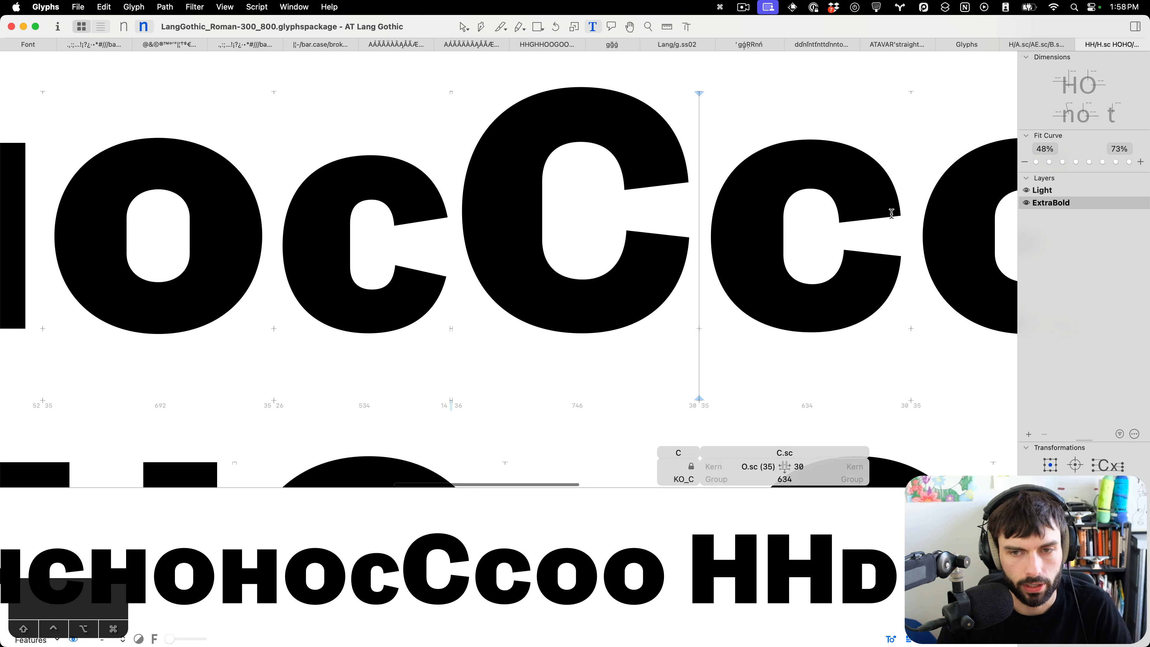
double_click(805, 221)
double_click(690, 251)
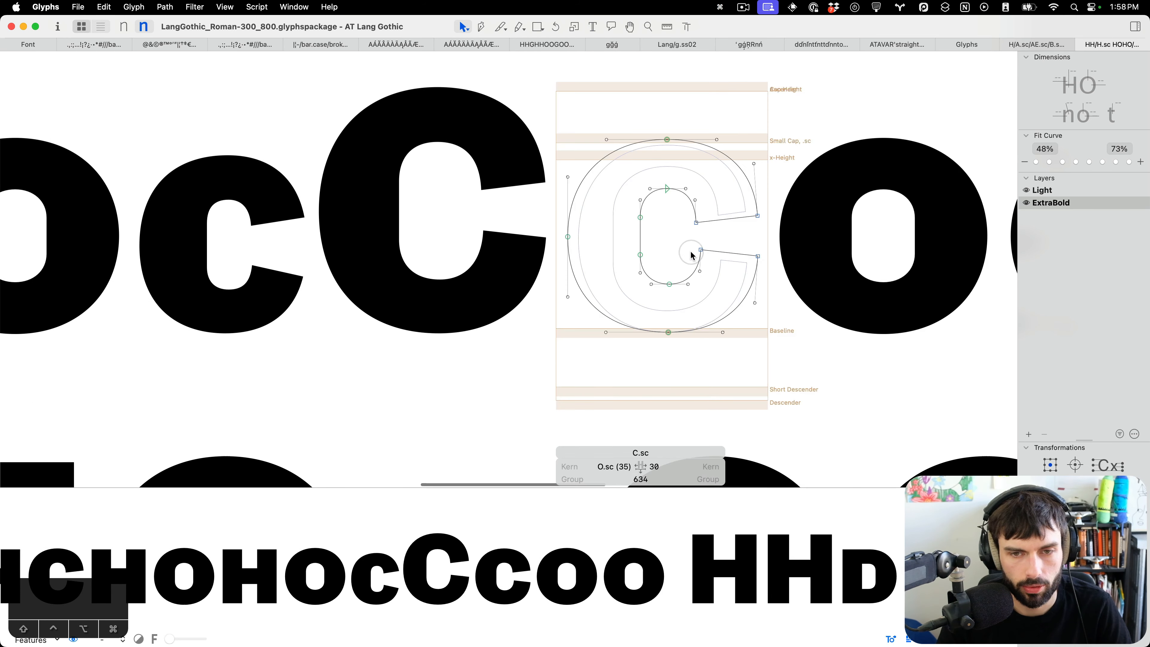
key("super+a")
key("super+c")
key("super+b")
key("super+v")
key("super+b")
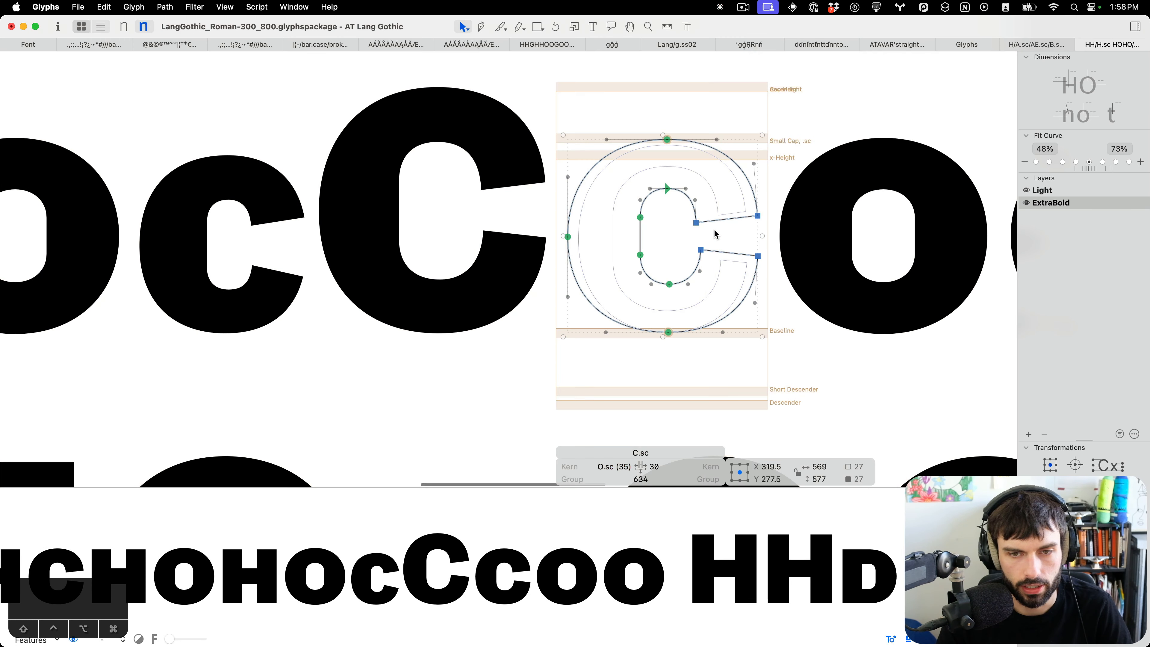
Slice across both terminals of the small-cap C with the Knife tool and delete the cut-off terminal ends.
scroll(717, 260, "up", 3)
scroll(717, 260, "up", 3)
left_click(717, 257)
key("e")
left_click_drag(630, 215, 790, 195)
left_click_drag(642, 287, 785, 305)
key("v")
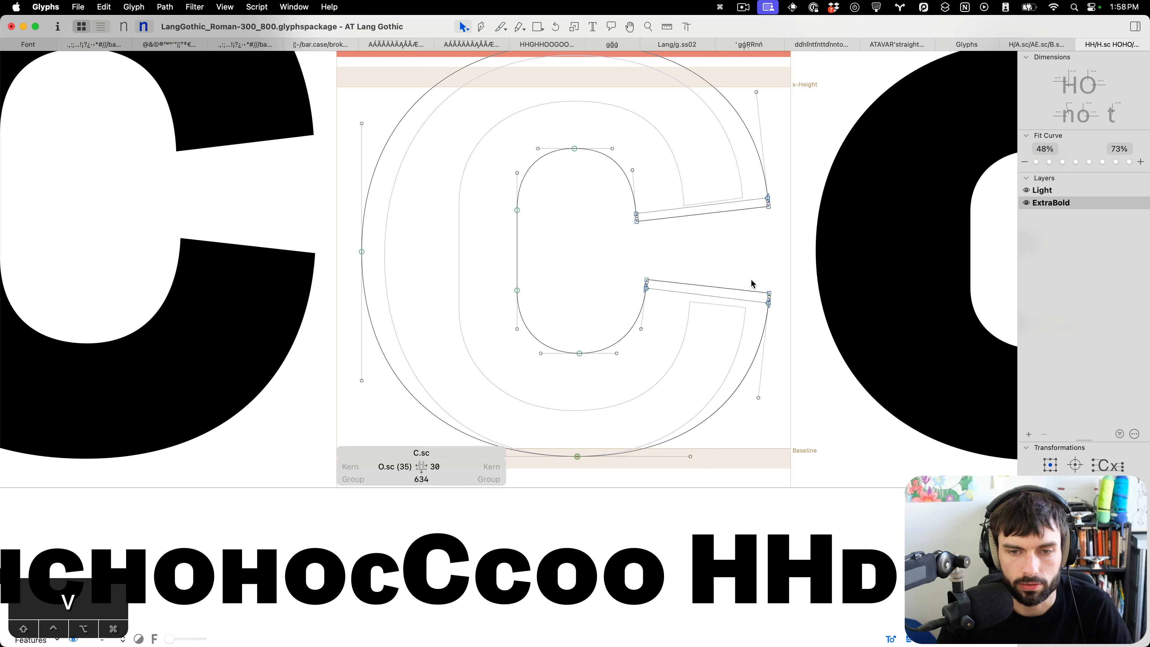
double_click(752, 280)
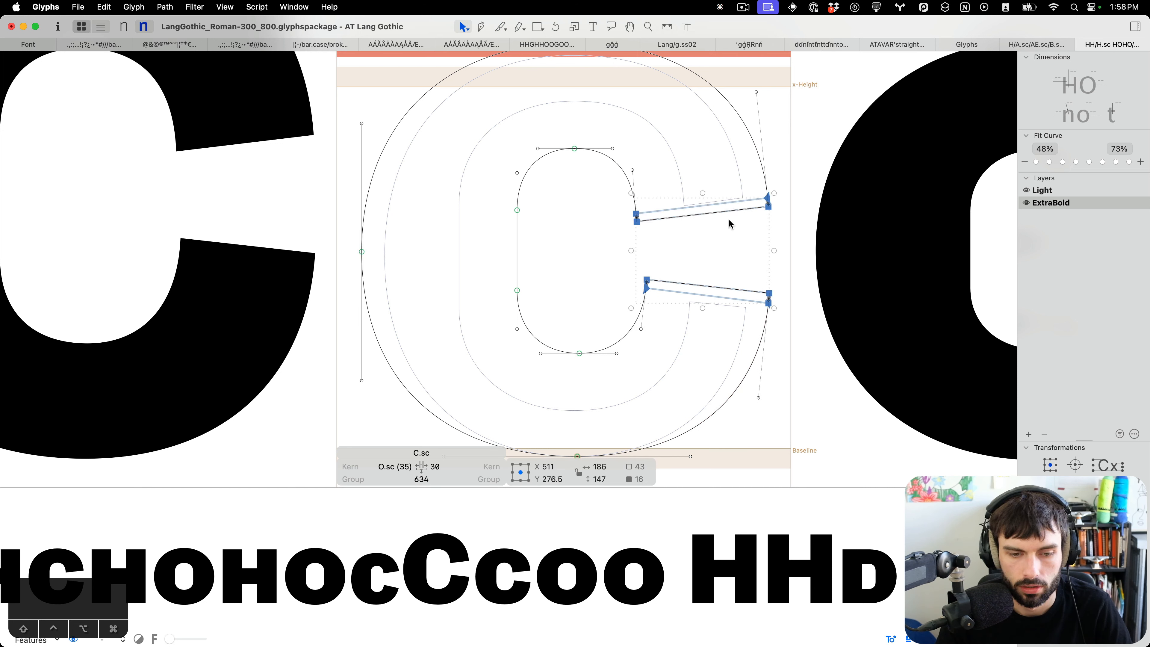
key("BackSpace")
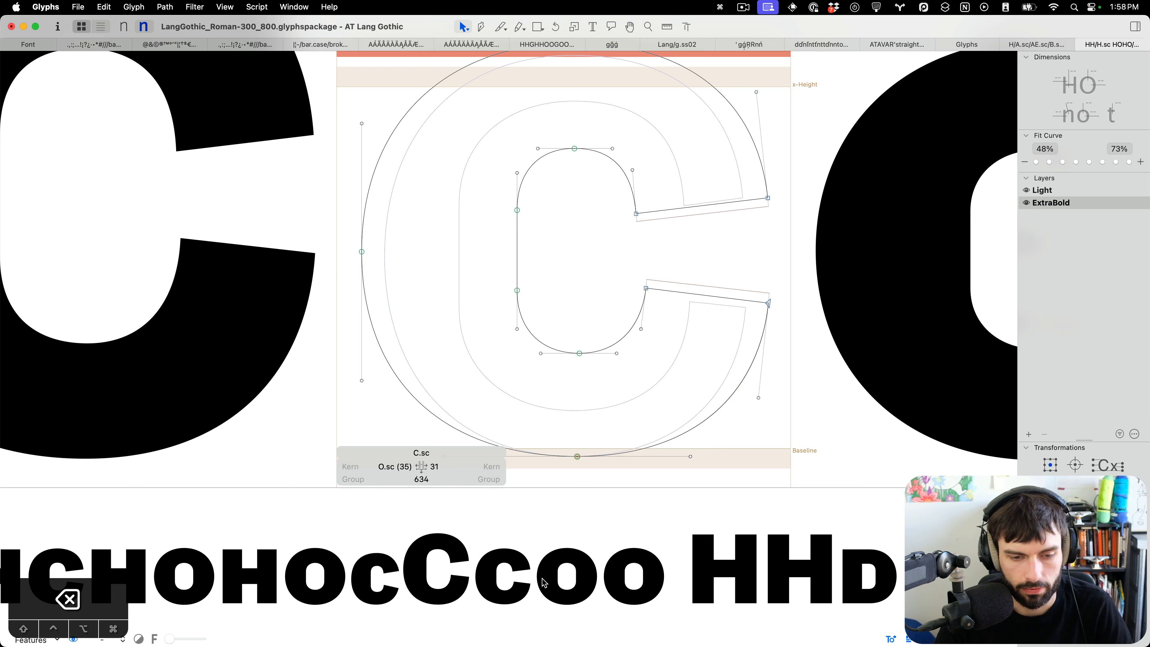
Recut the small-cap C's lower terminal with the Knife tool and delete the leftover node.
scroll(720, 320, "up", 3)
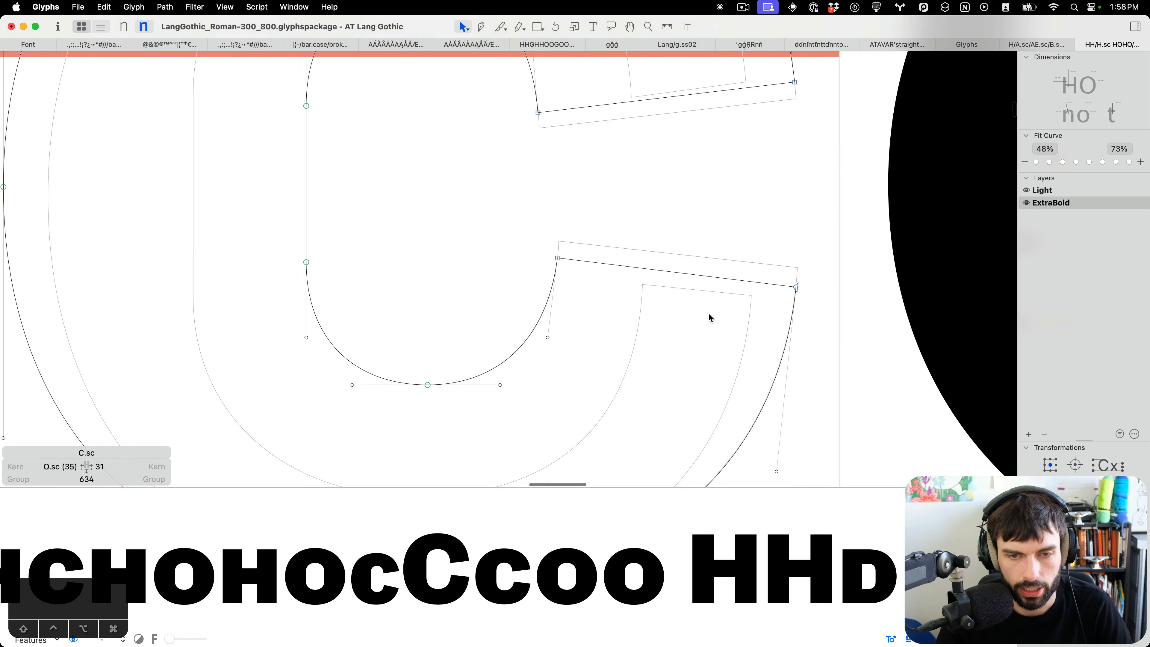
key("e")
mouse_move(554, 264)
left_mouse_down()
mouse_move(770, 280)
mouse_move(817, 296)
left_mouse_up()
key("v")
left_click(782, 286)
key("BackSpace")
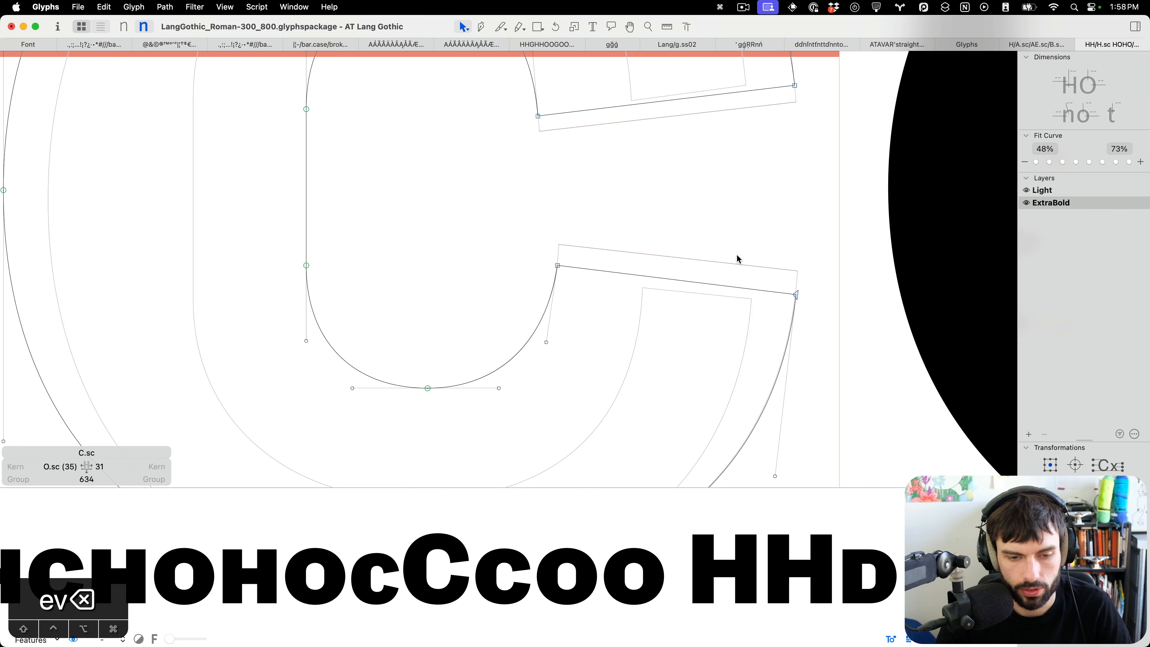
Move the small-cap C's upper inner terminal node 3 units right.
scroll(708, 225, "up", 4)
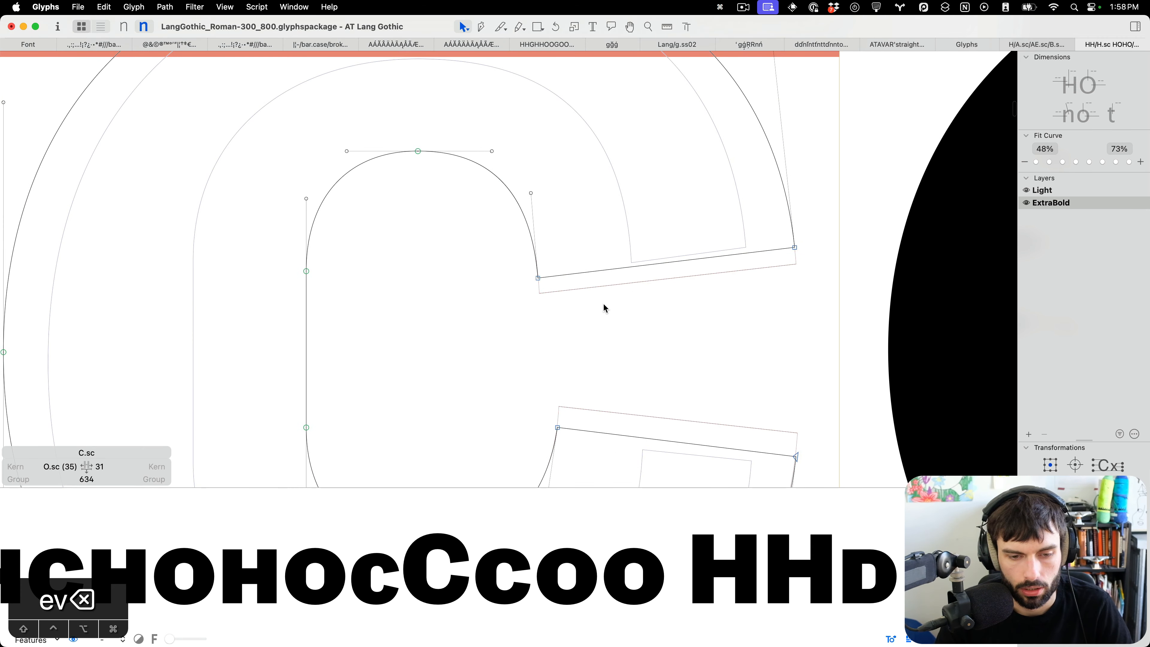
left_click_drag(593, 315, 458, 249)
key("Right")
key("Right")
key("Right")
key("Right")
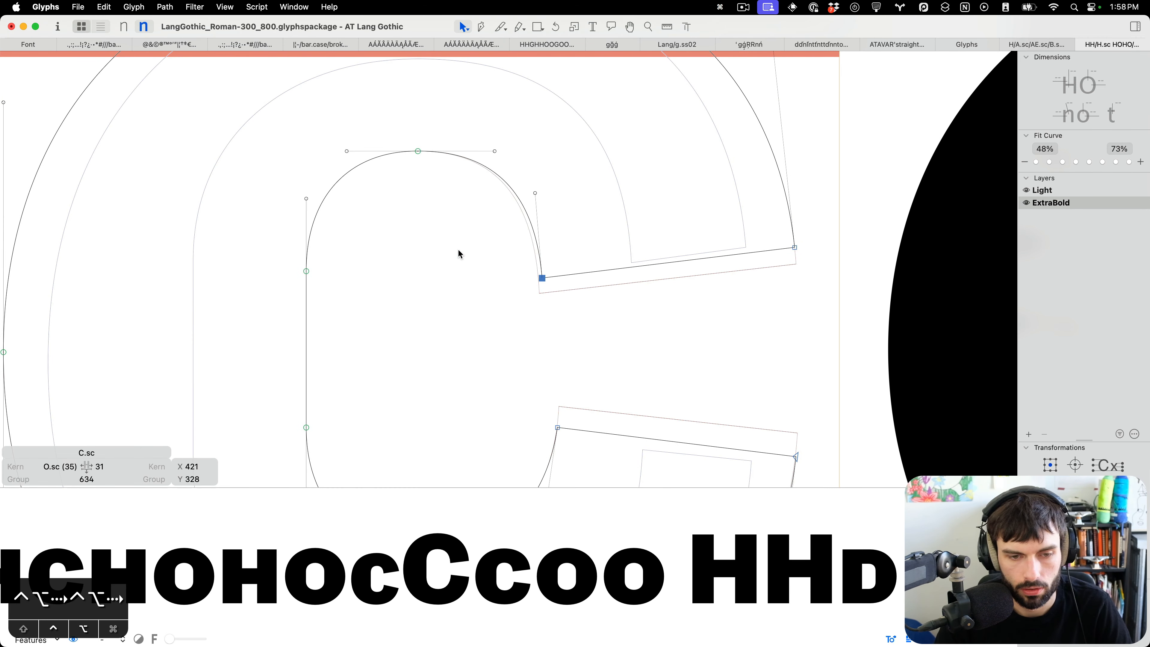
Examine the capital C's terminal nodes and angles for comparison with the small cap.
key("t")
scroll(739, 296, "down", 5)
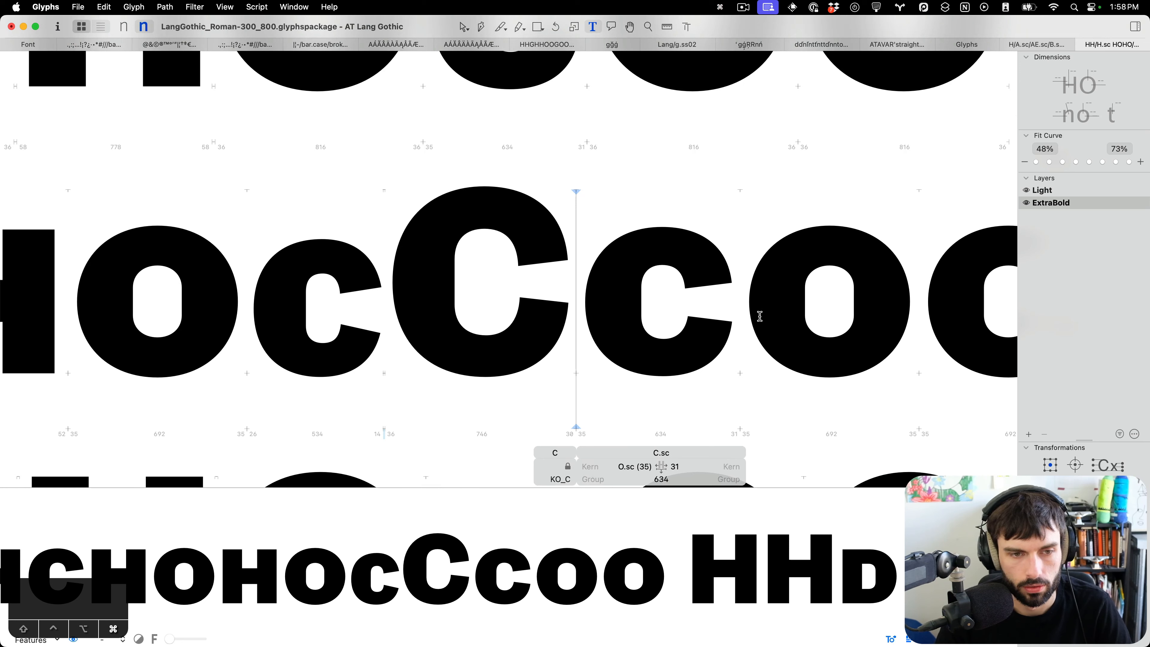
left_click(467, 278)
key("Escape")
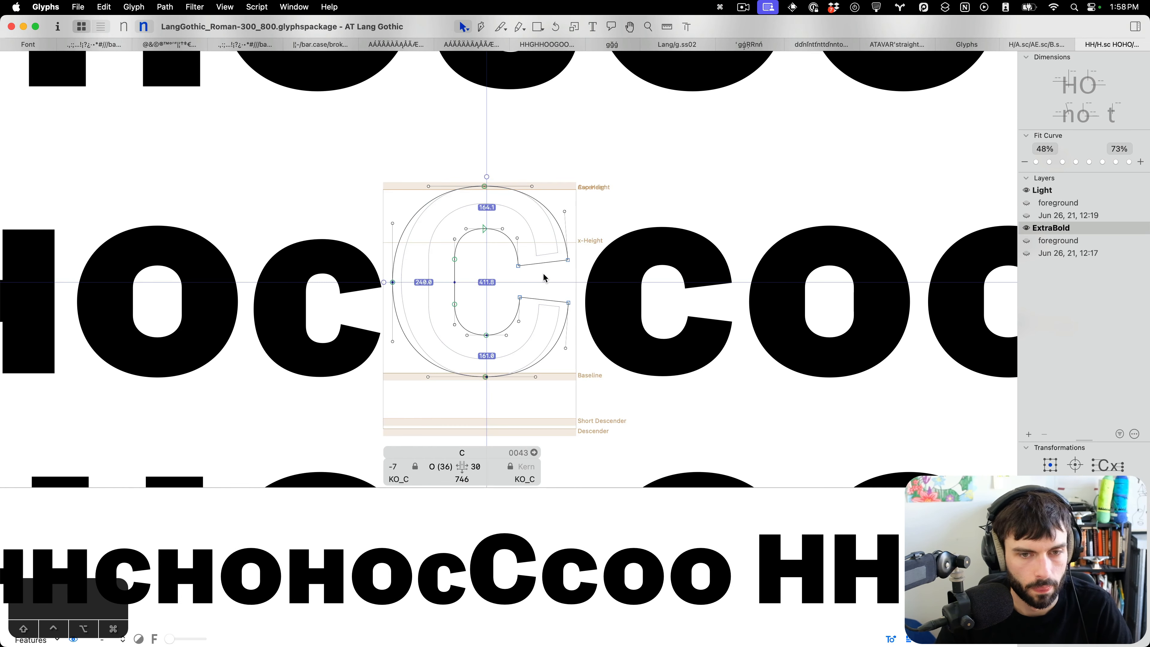
left_click_drag(543, 277, 488, 258)
key("ctrl+alt+Left")
key("ctrl+alt+Left")
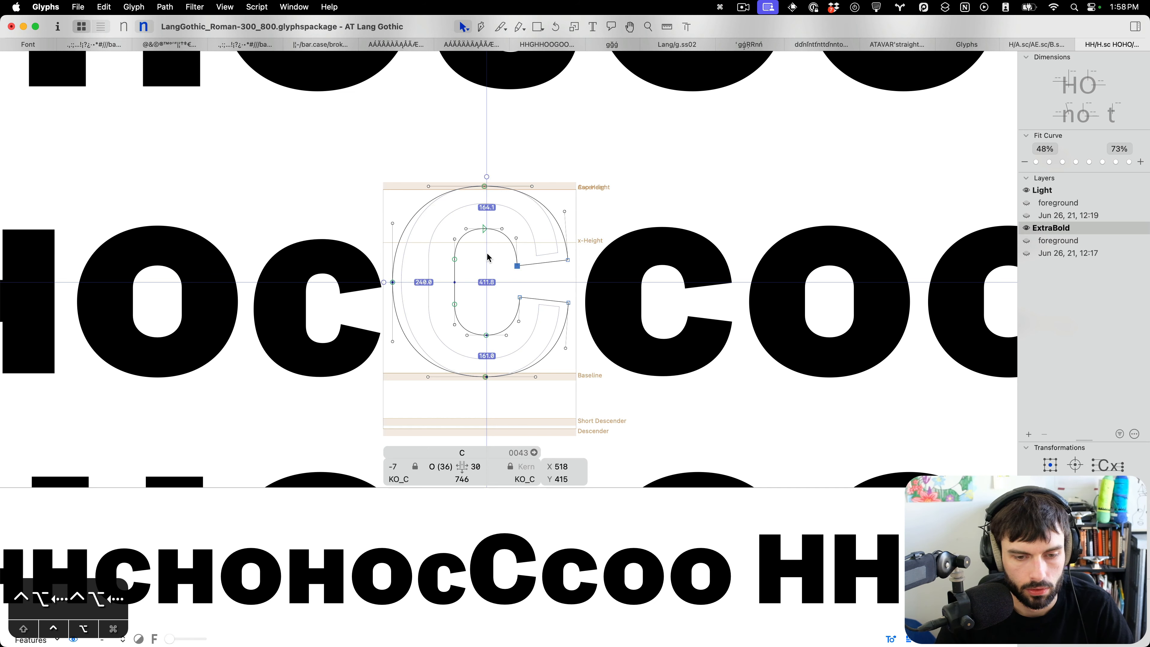
scroll(493, 255, "up", 5)
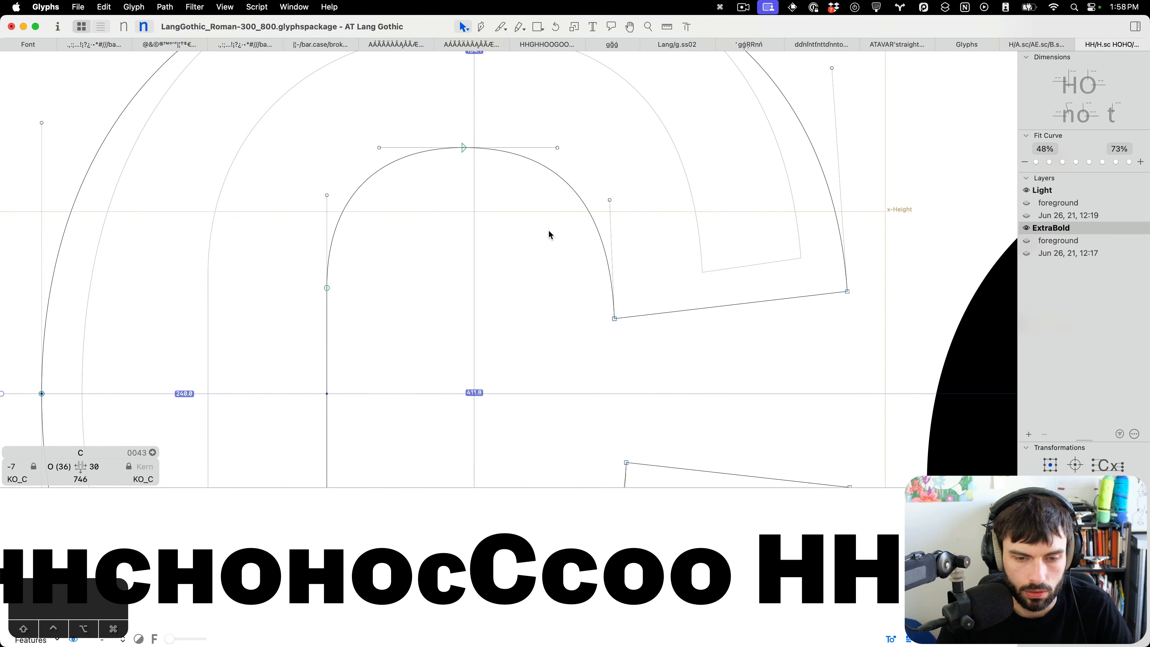
key("t")
scroll(550, 232, "down", 5)
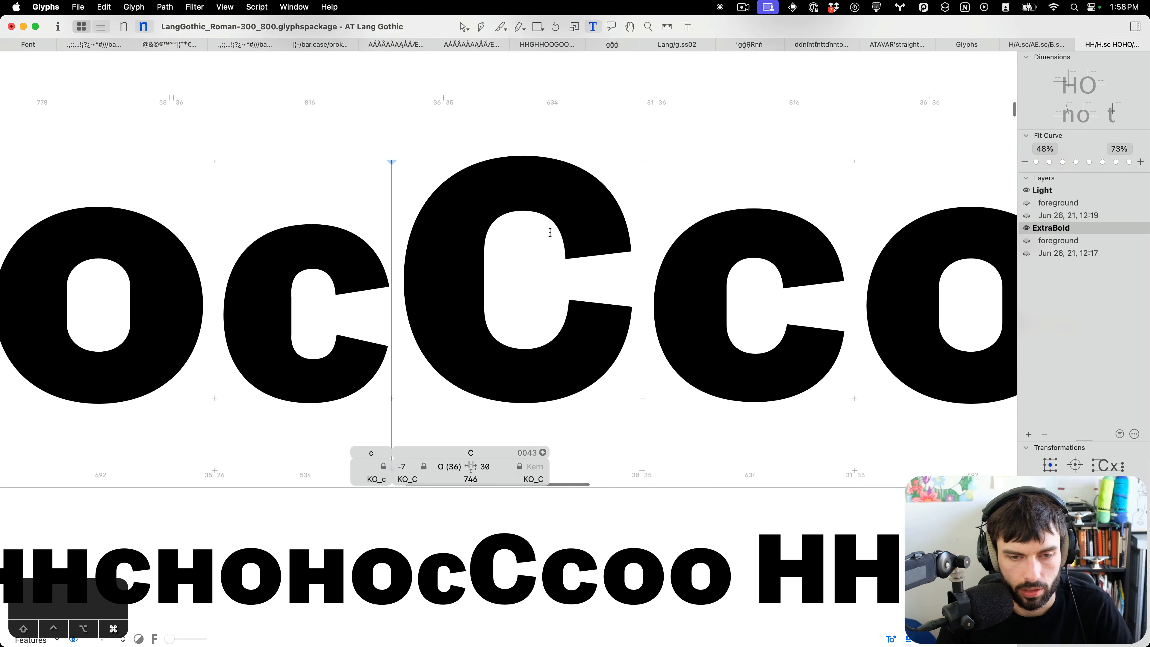
Review the reshaped small-cap C's terminals and save the font.
double_click(761, 318)
scroll(713, 364, "up", 5)
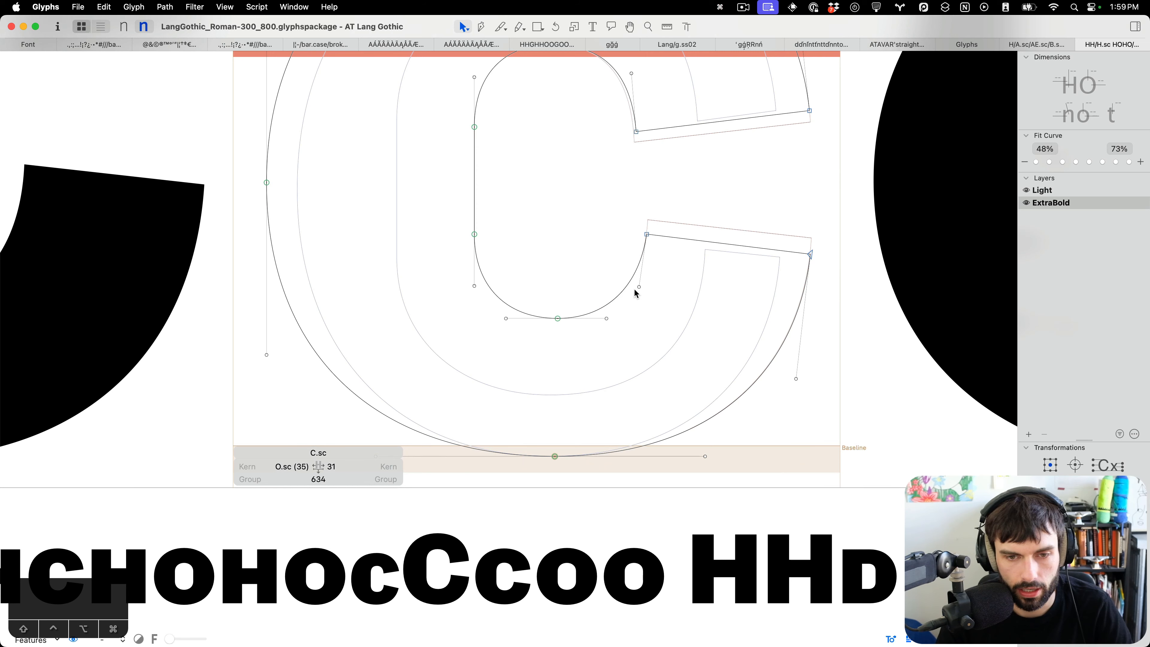
key("t")
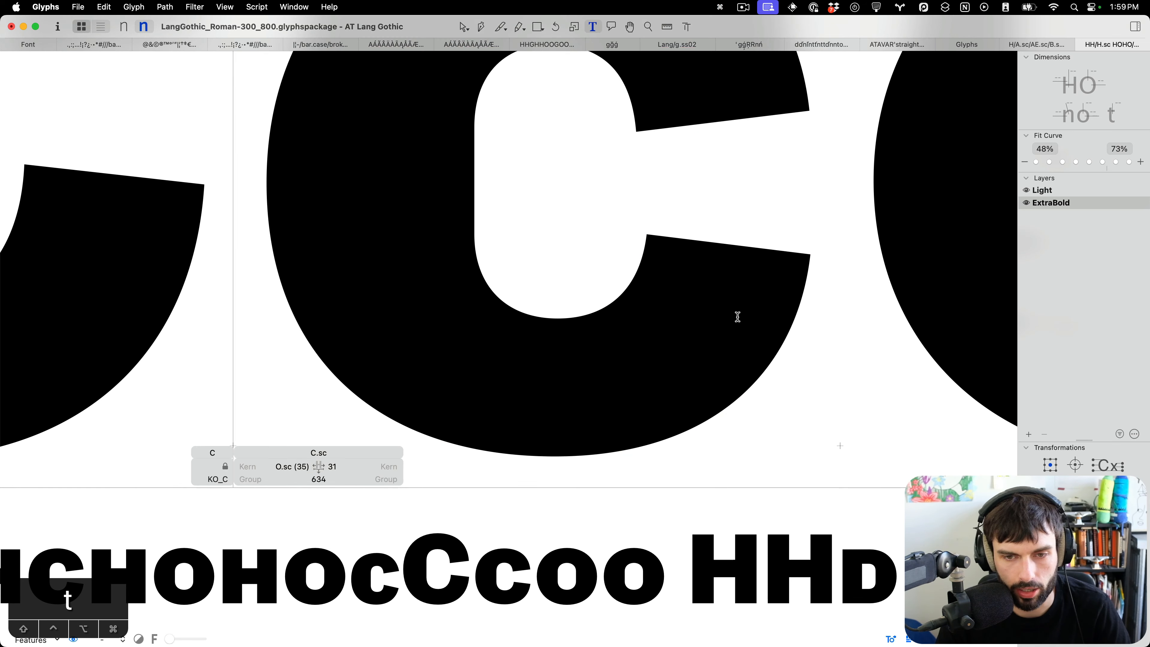
scroll(737, 316, "down", 5)
key("super+s")
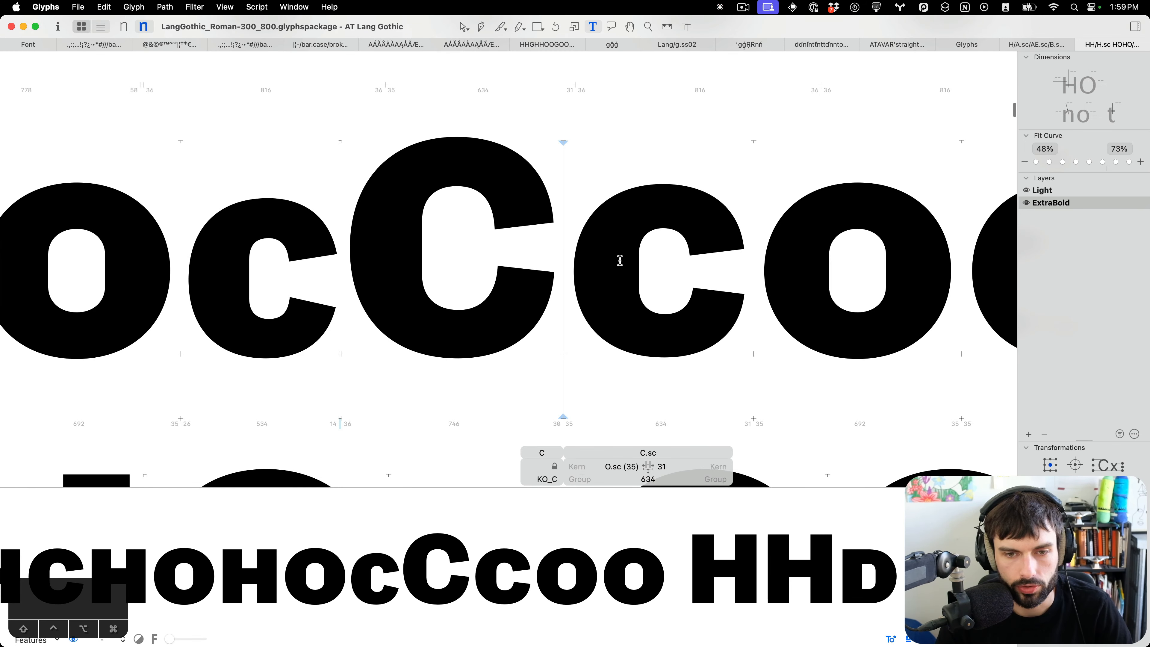
Remove the comparison capital C and lowercase c from the test line.
scroll(620, 261, "down", 5)
scroll(641, 280, "up", 3)
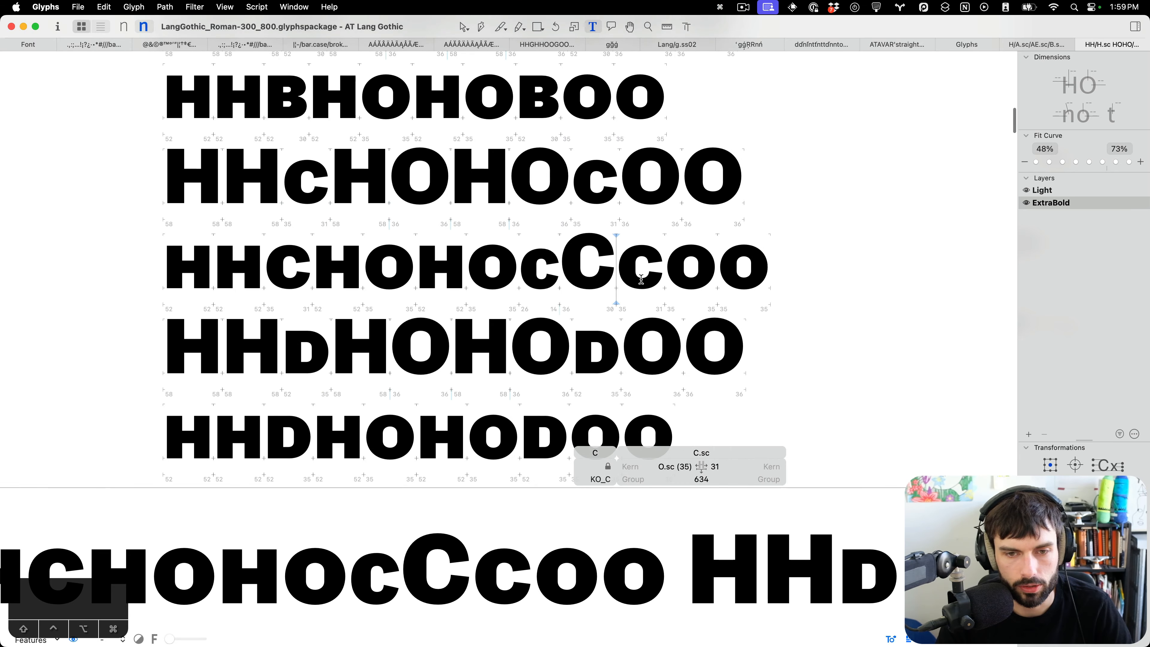
key("BackSpace")
key("BackSpace")
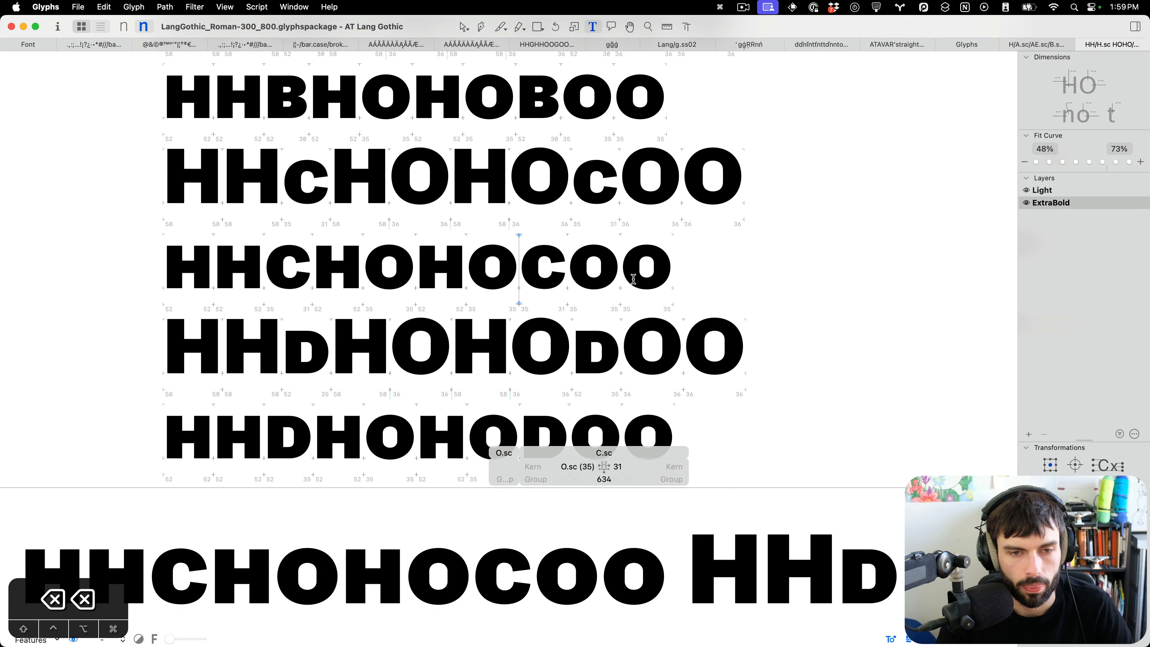
Append "no" to the end of the small-cap C test line.
scroll(478, 321, "up", 2)
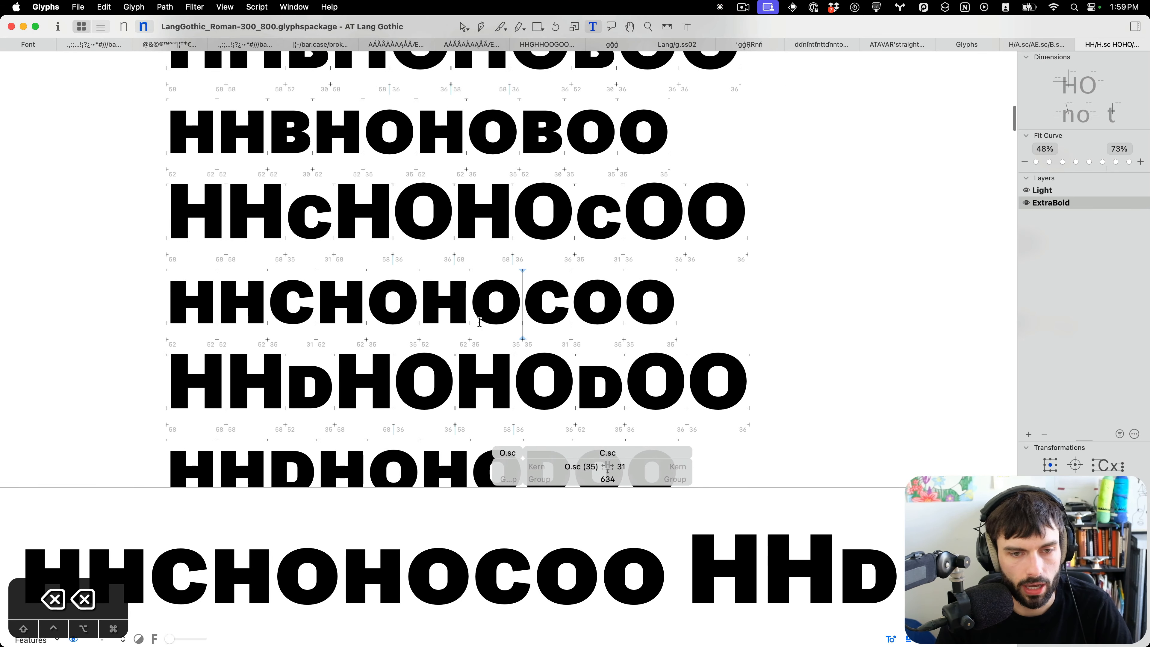
scroll(480, 317, "up", 3)
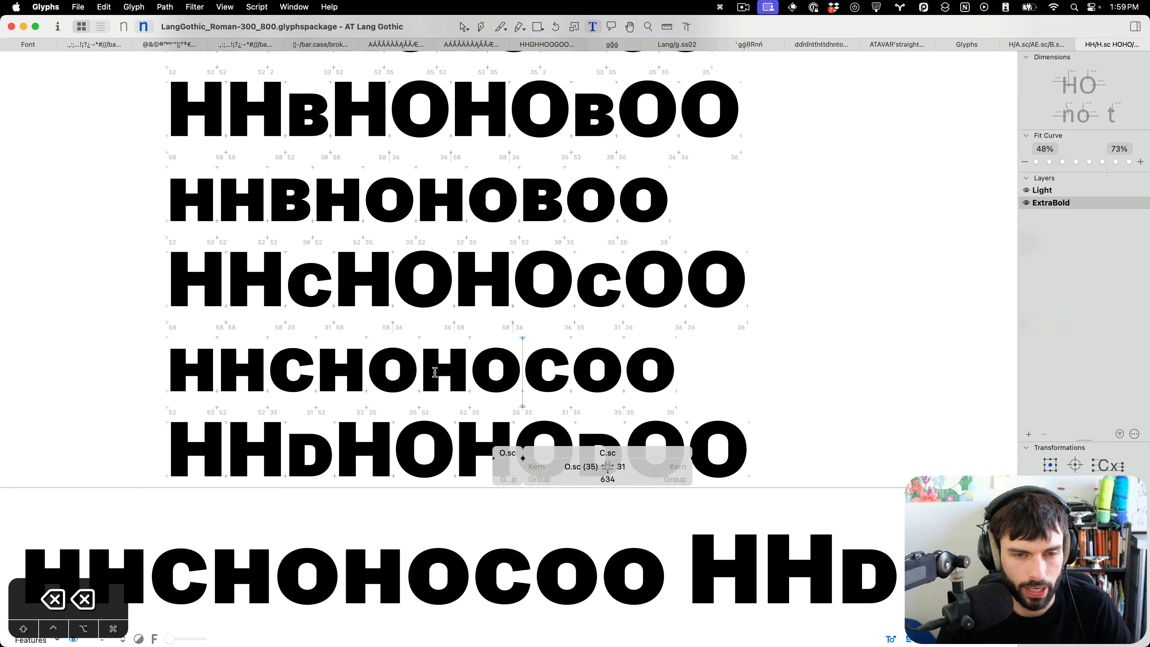
scroll(476, 308, "up", 3)
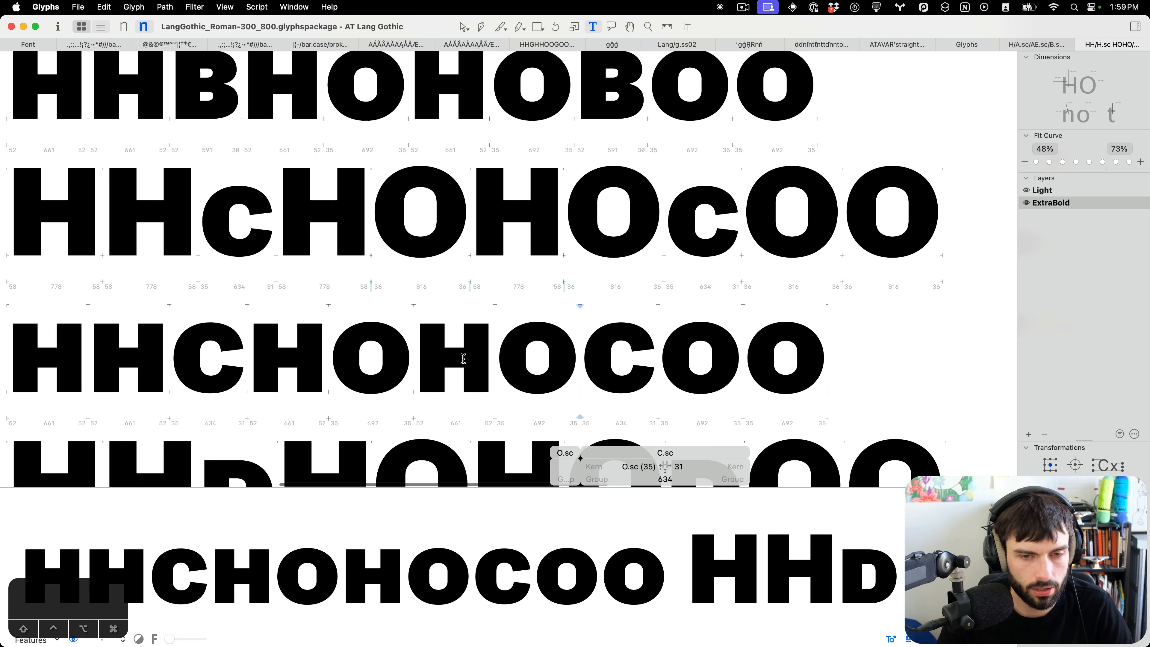
scroll(716, 342, "down", 5)
left_click(799, 337)
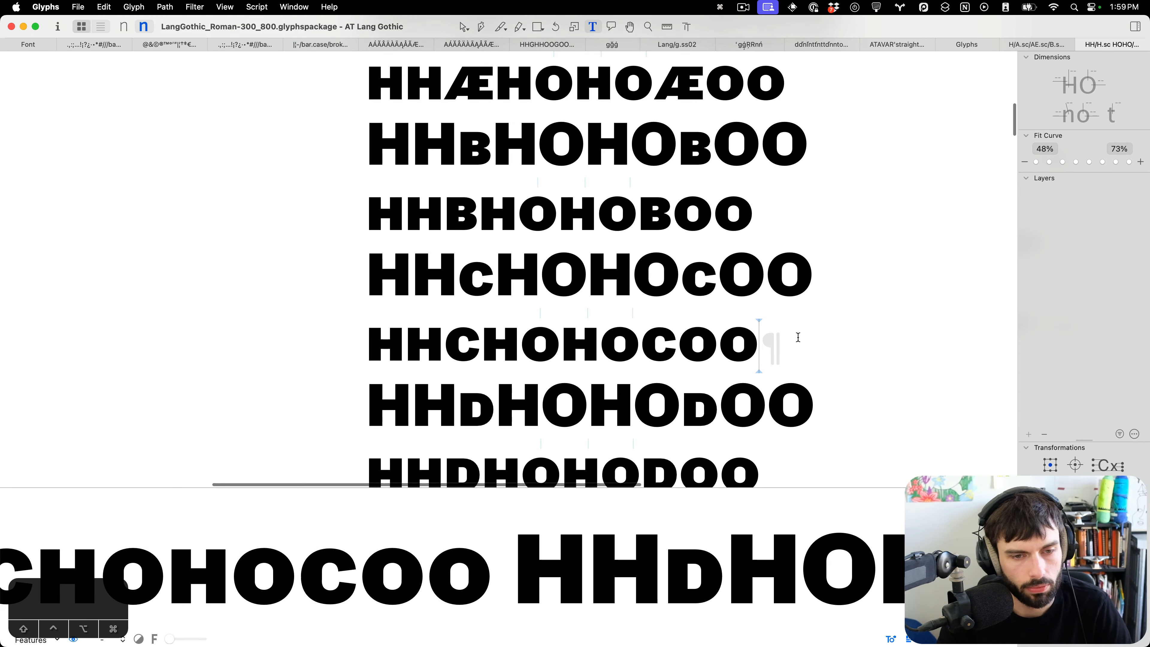
type("no")
scroll(841, 352, "up", 5)
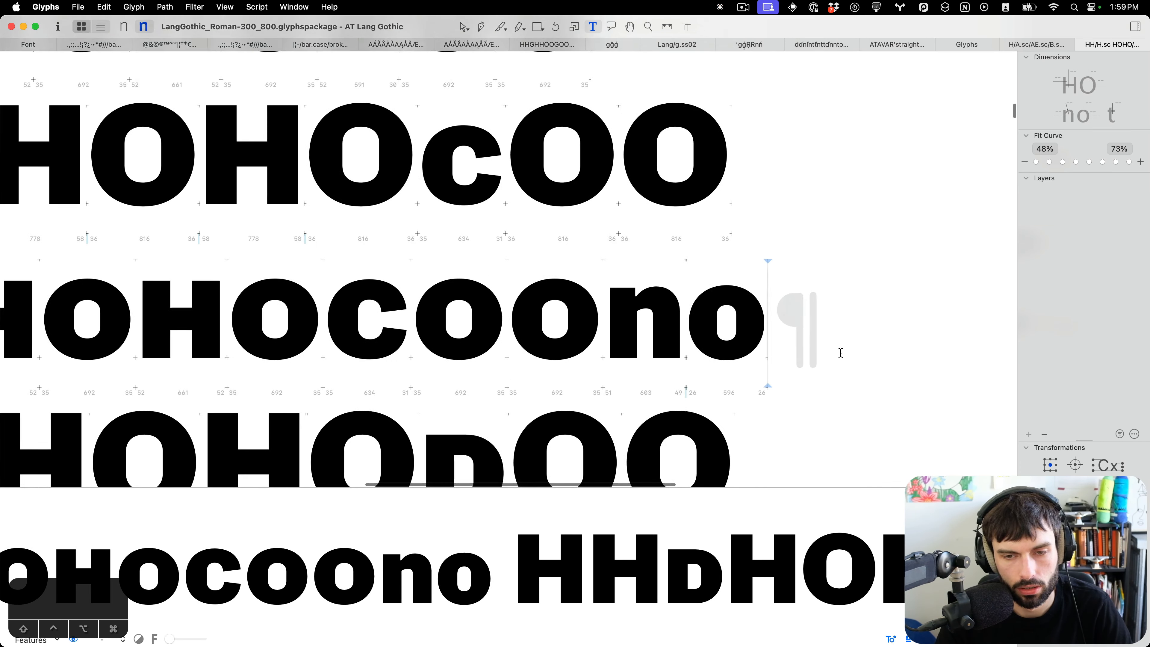
scroll(679, 338, "down", 5)
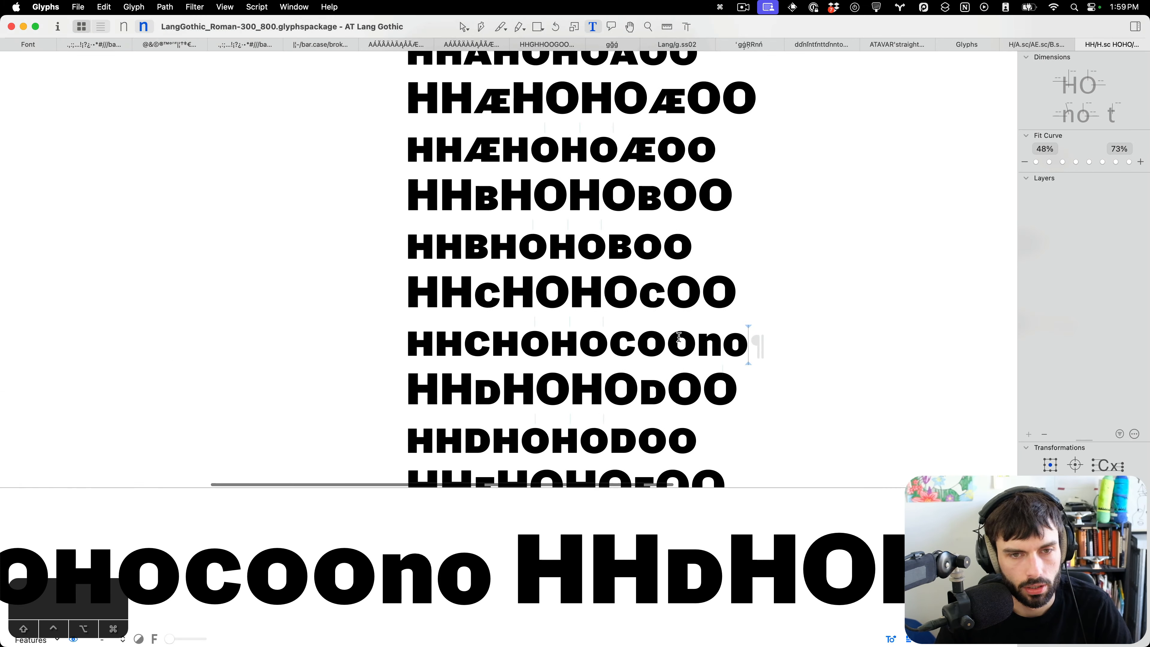
Delete three glyphs from the second test line so the small-cap H sits directly beside the small-cap O.
scroll(680, 337, "up", 5)
scroll(421, 293, "up", 5)
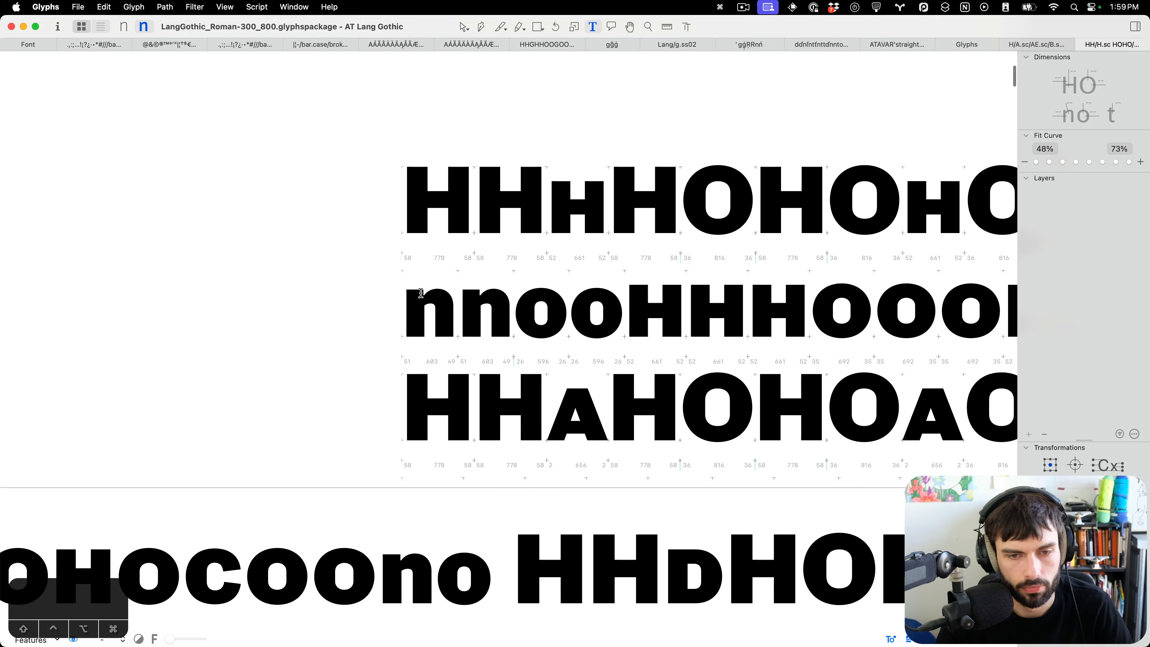
left_click(634, 309)
key("BackSpace")
key("BackSpace")
key("BackSpace")
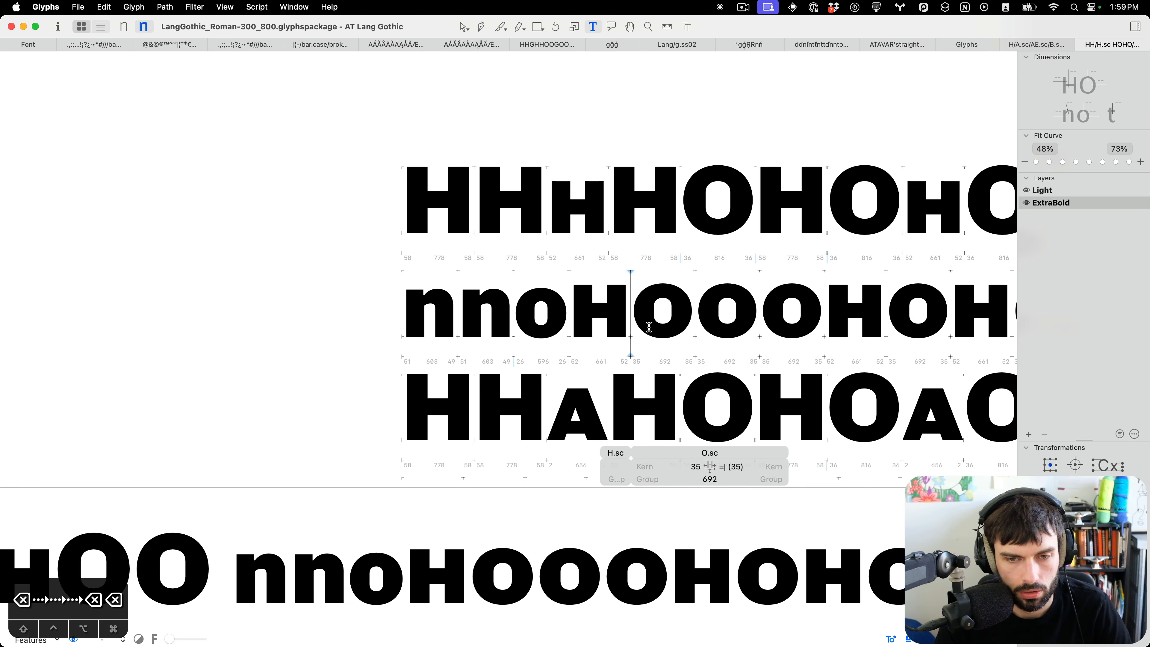
Narrow the small-cap O's counter by moving its left side 10 units right and its right side 10 units left.
scroll(648, 326, "up", 3)
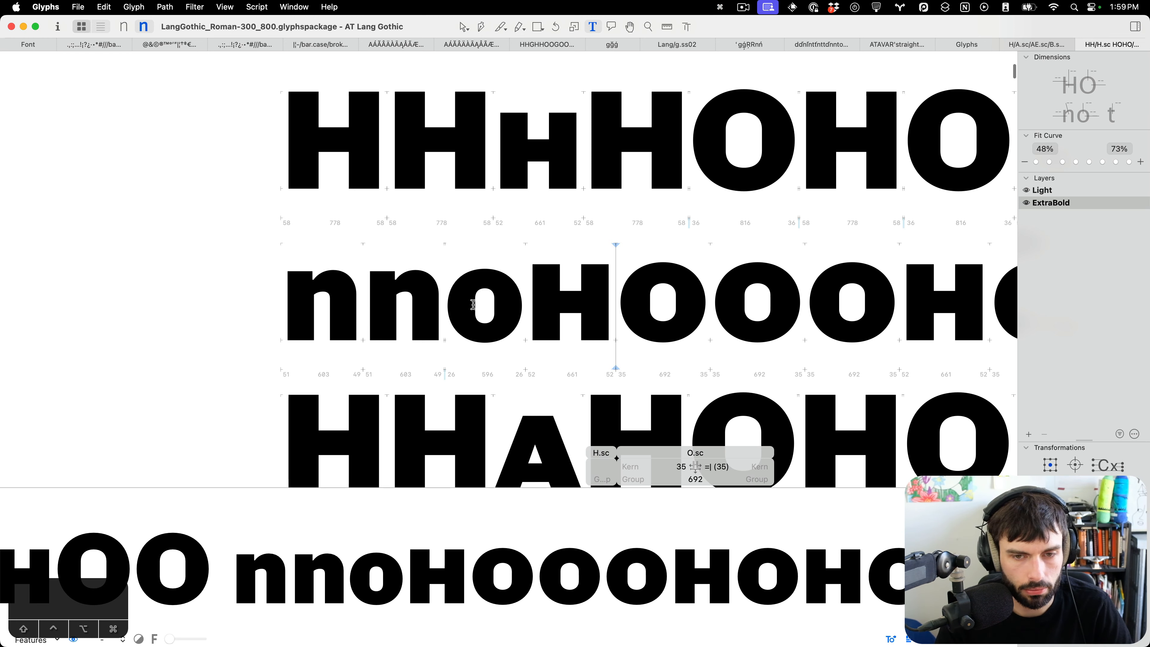
scroll(678, 305, "up", 3)
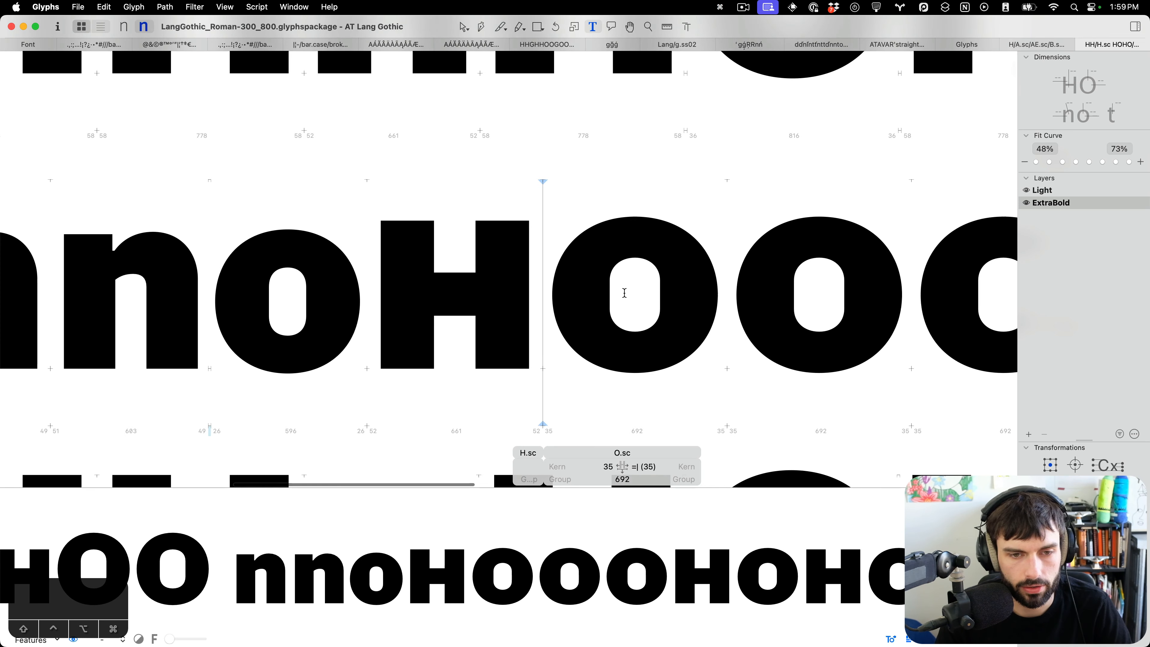
double_click(626, 296)
scroll(834, 377, "right", 1)
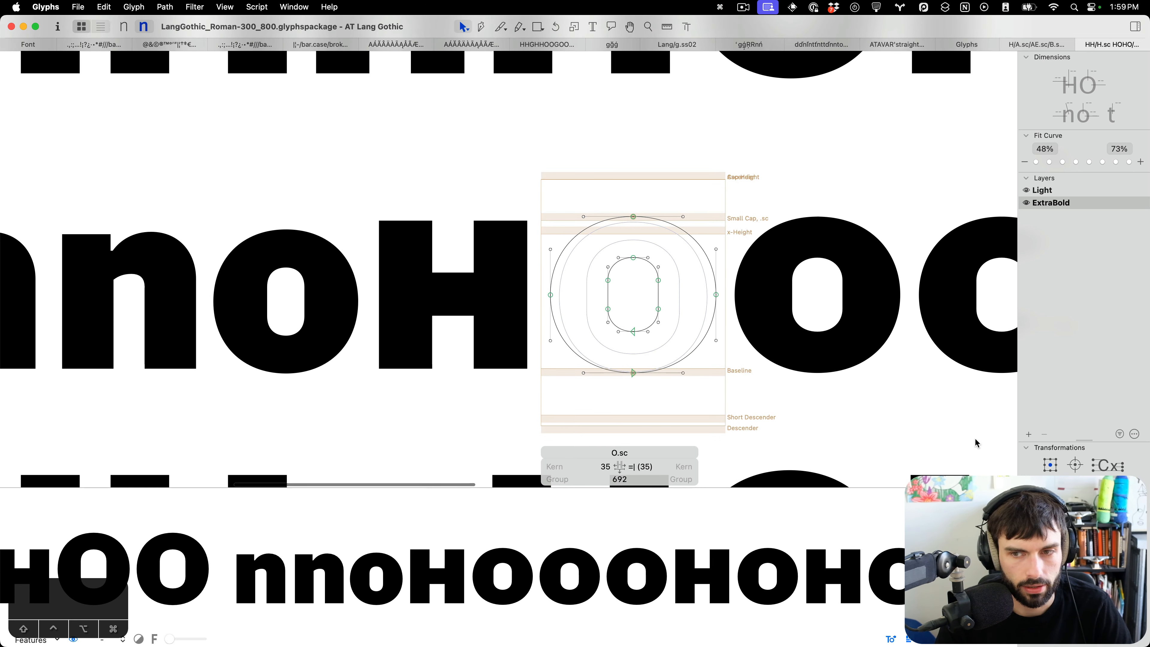
left_click(1034, 437)
left_click_drag(621, 266, 519, 325)
key("shift+Right")
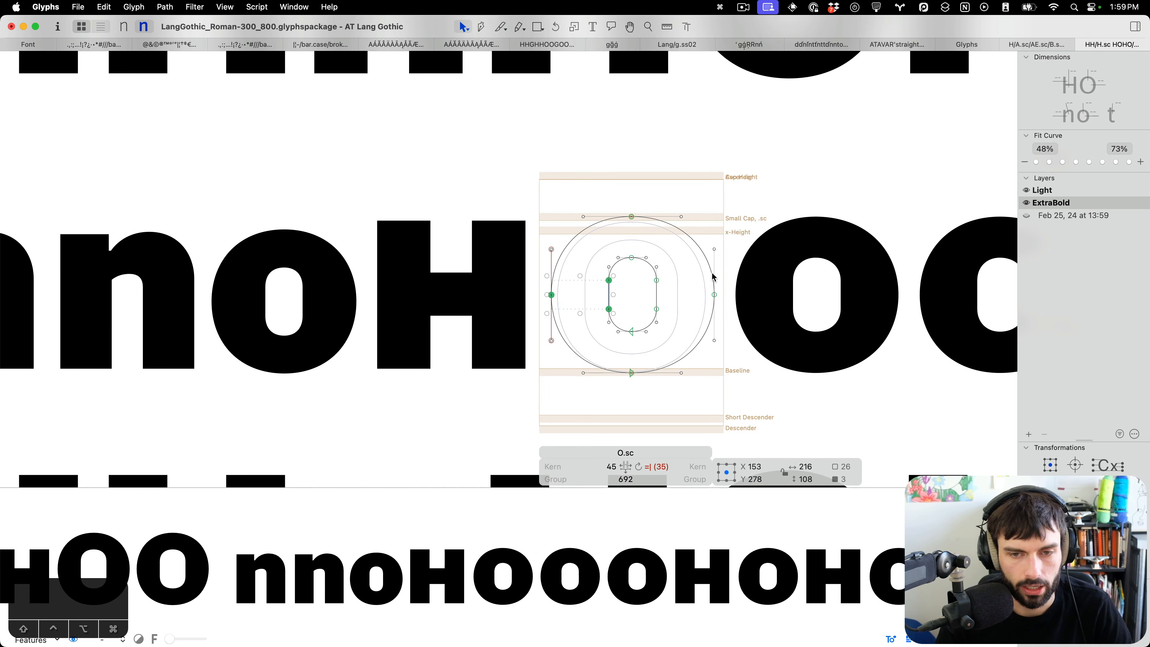
left_click_drag(723, 272, 643, 316)
key("shift+Left")
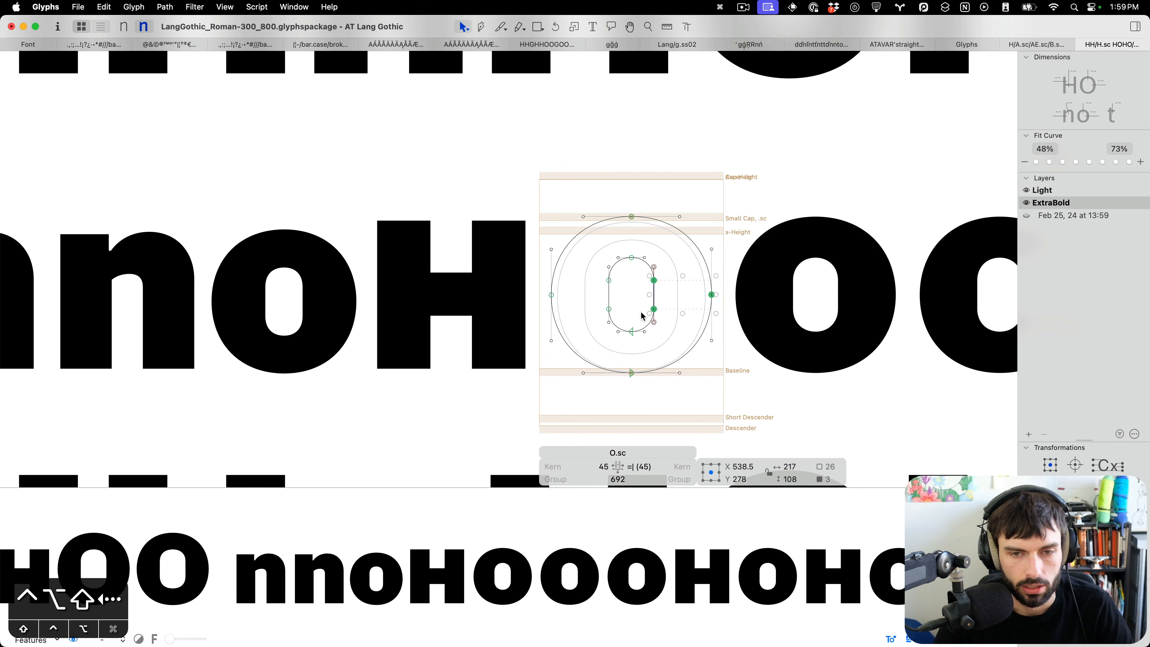
key("t")
Reduce both sidebearings of the small-cap O by 10 units.
scroll(644, 317, "down", 5)
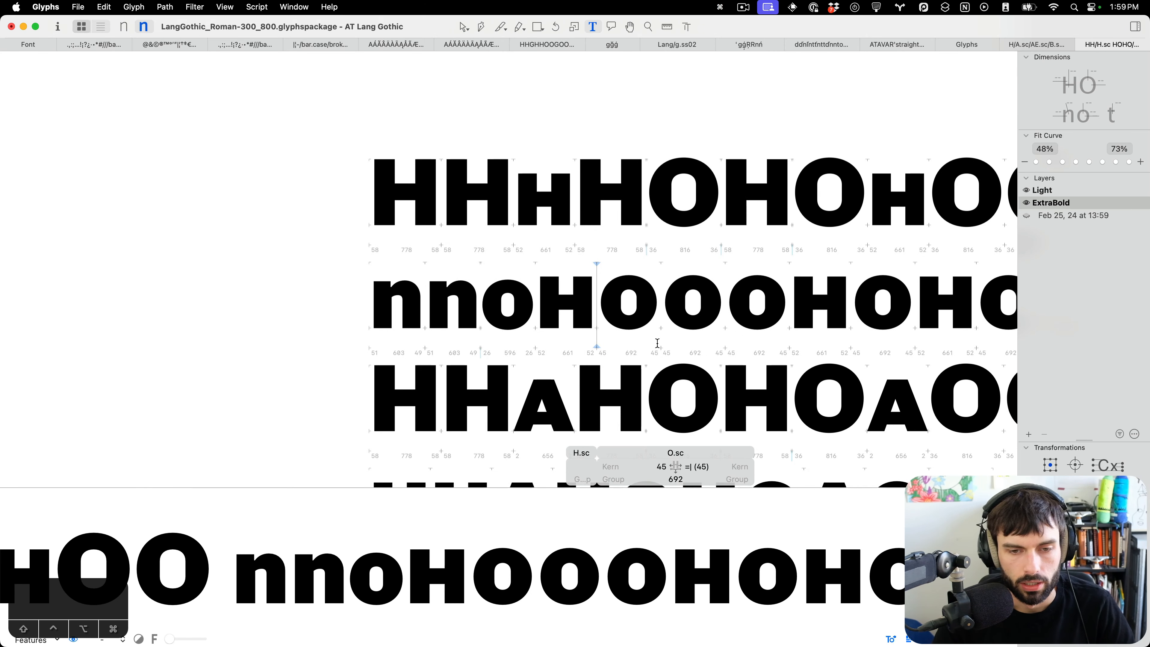
key("ctrl+alt+shift+Left")
key("ctrl+super+shift+Left")
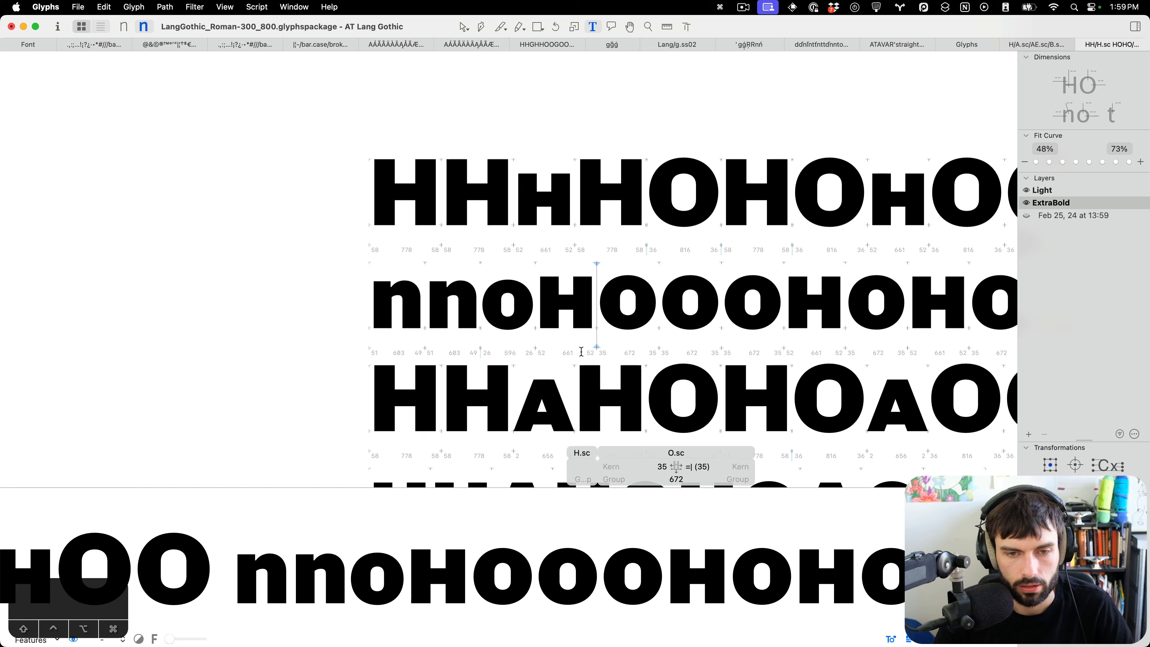
Nudge the small-cap O's counter side nodes downward two steps, keeping the curves proportional.
scroll(581, 352, "down", 5)
left_click(744, 324)
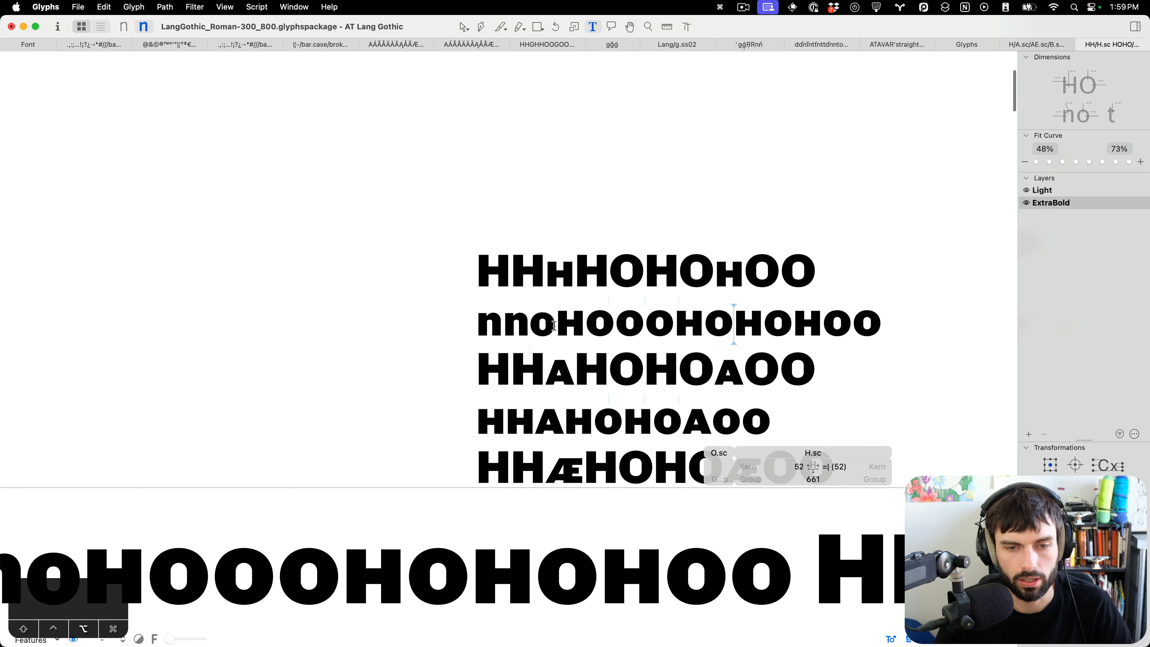
scroll(553, 325, "up", 5)
scroll(683, 317, "up", 5)
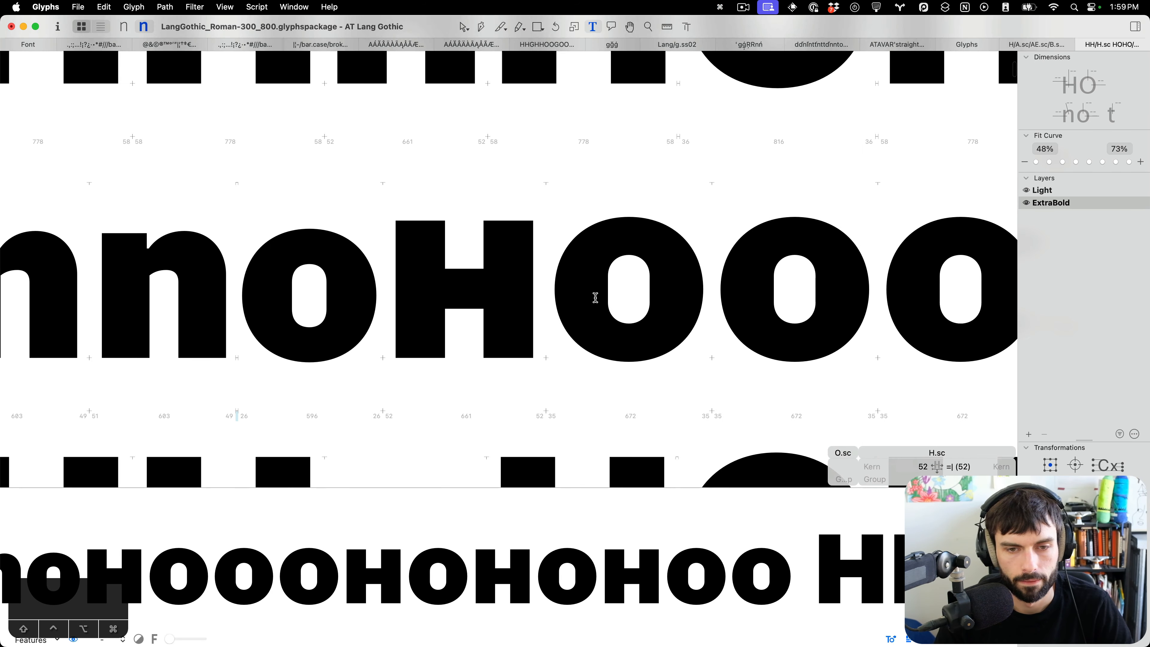
left_click(595, 296)
key("Escape")
scroll(651, 286, "up", 3)
left_click_drag(670, 262, 685, 337)
key("ctrl+alt+Down")
key("ctrl+alt+Down")
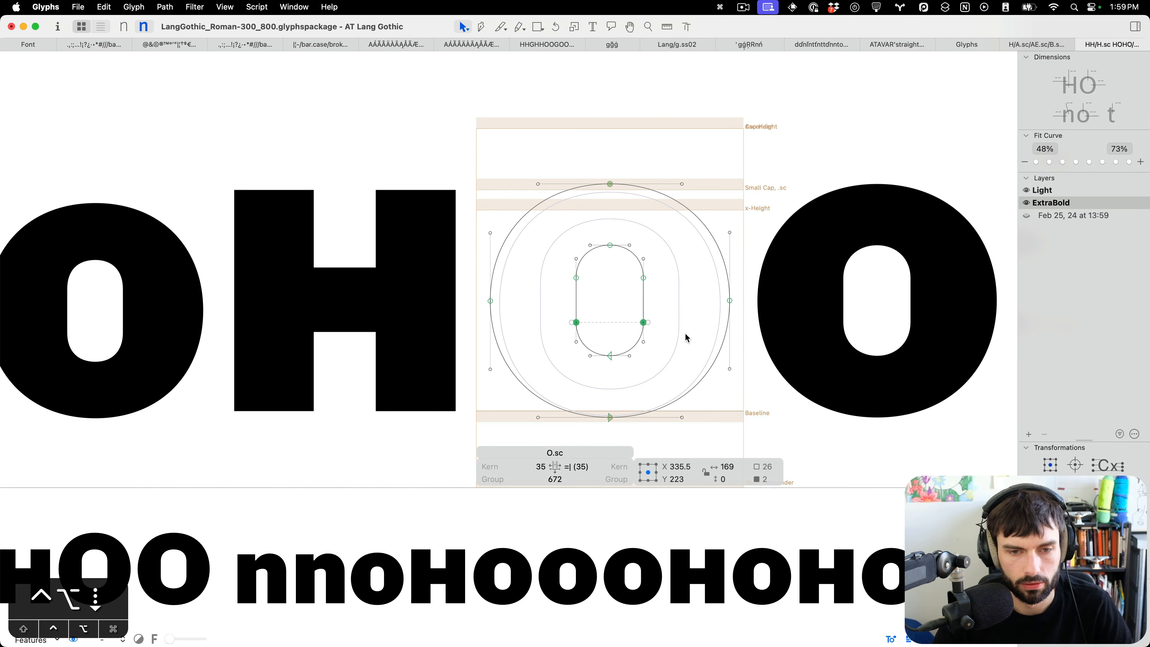
key("t")
Heighten the small-cap O's counter by moving its bottom nodes 3 units down and its top nodes 3 units up.
scroll(686, 336, "down", 5)
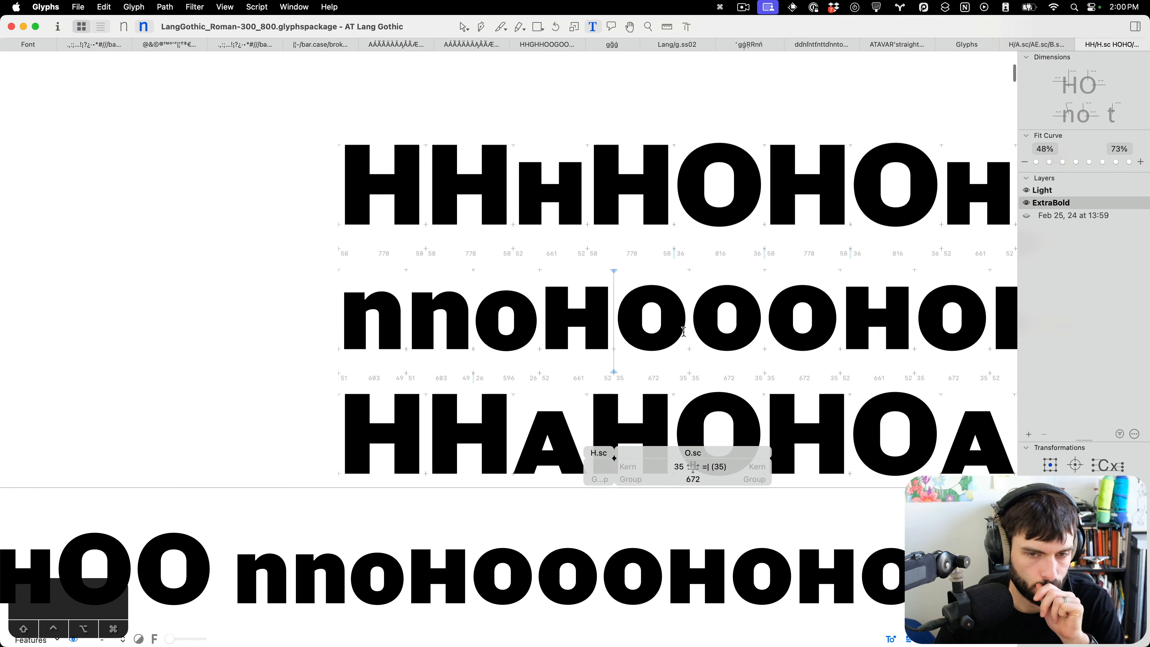
scroll(666, 344, "up", 5)
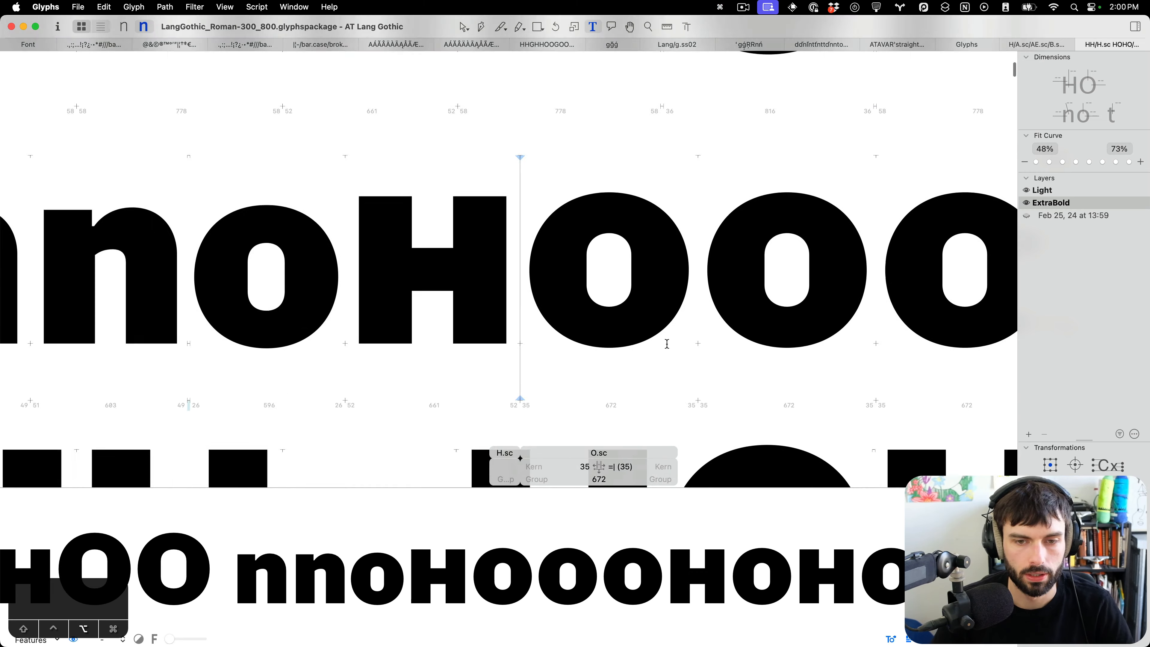
left_click(631, 328)
double_click(639, 274)
left_click_drag(637, 254, 532, 326)
key("Down")
key("Down")
key("Down")
key("Down")
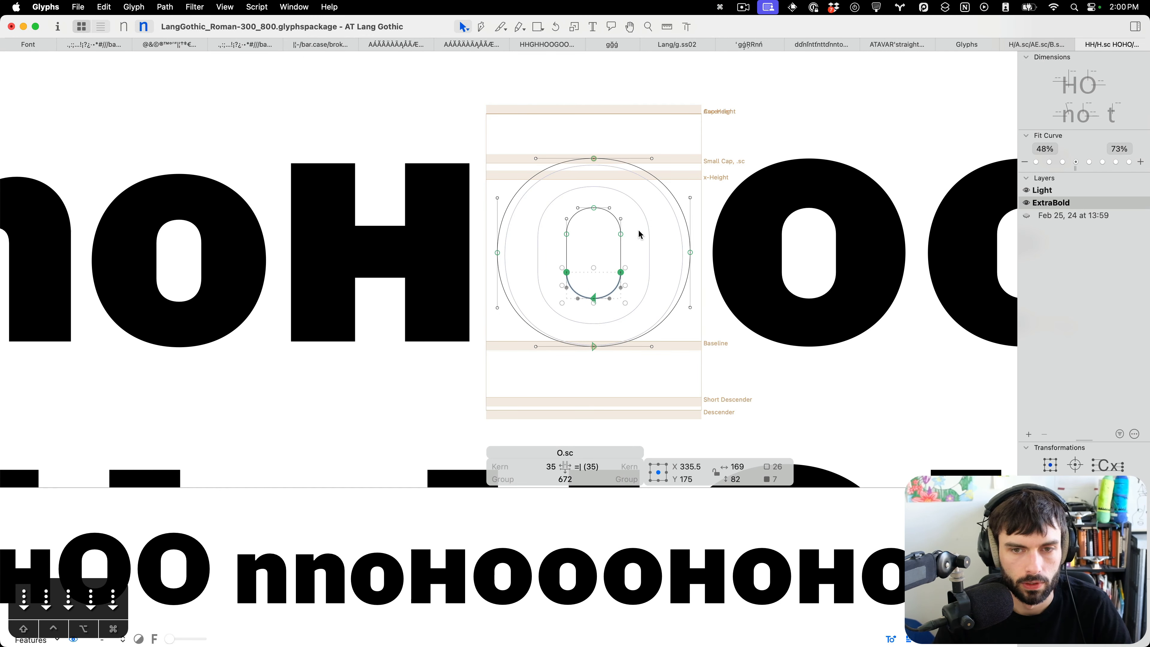
left_click_drag(649, 251, 530, 186)
key("Up")
key("Up")
key("Up")
key("Up")
key("Up")
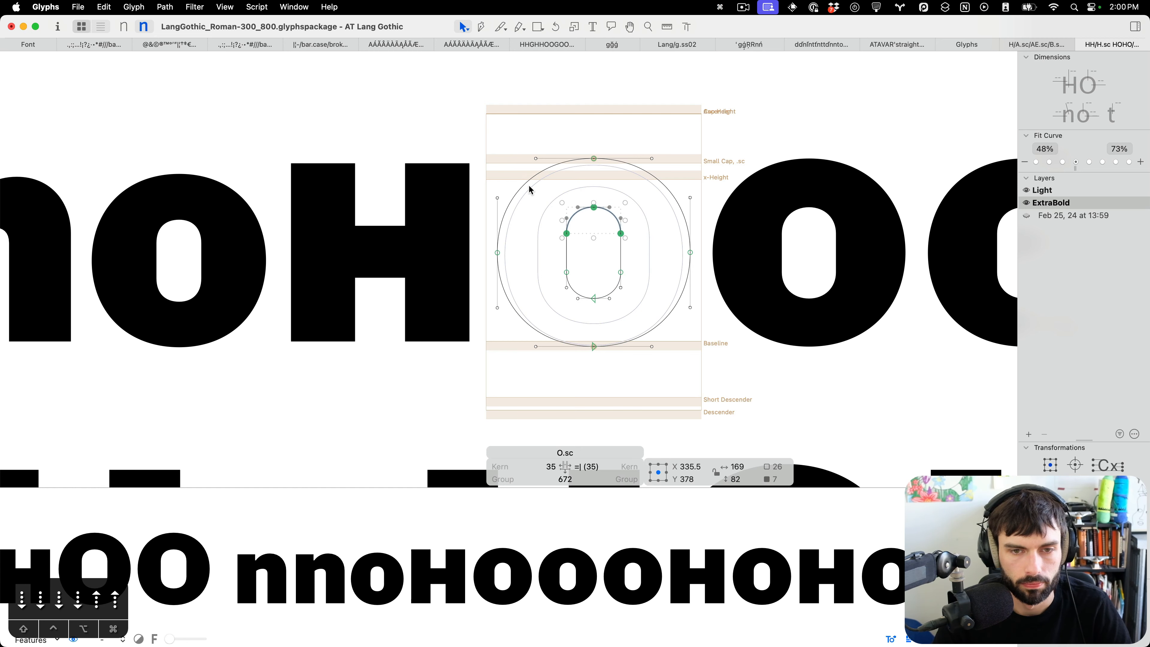
key("t")
scroll(628, 202, "down", 5)
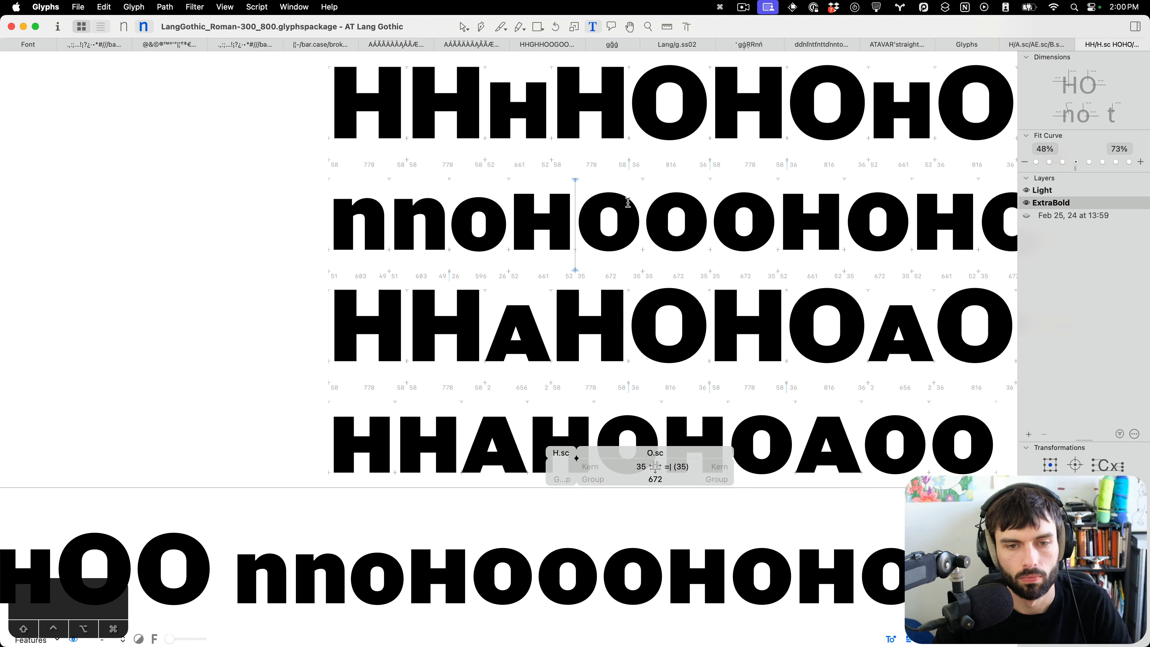
Set the small-cap O's sidebearings to 28 units each.
key("ctrl+alt+Left")
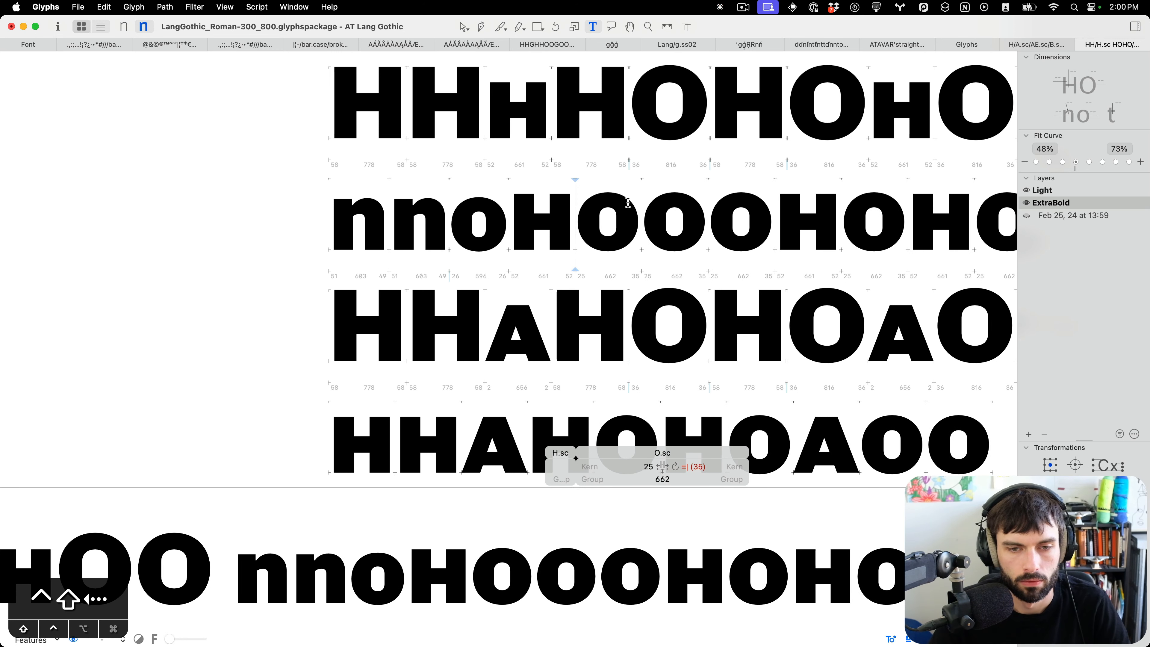
key("ctrl+super+m")
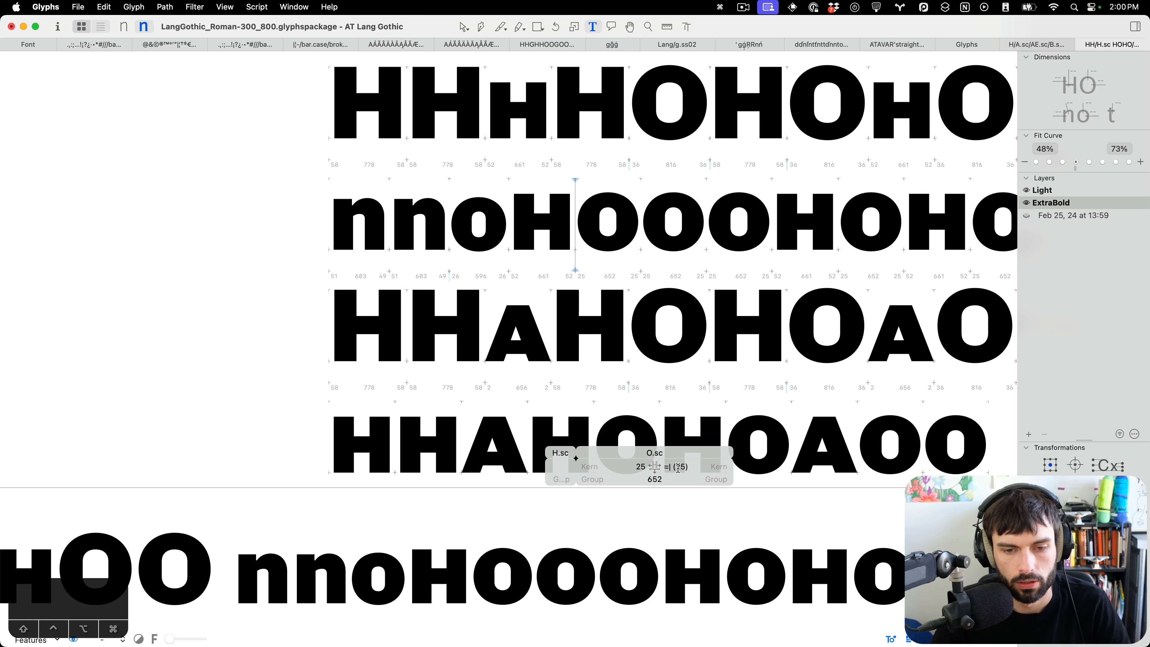
scroll(671, 467, "left", 1)
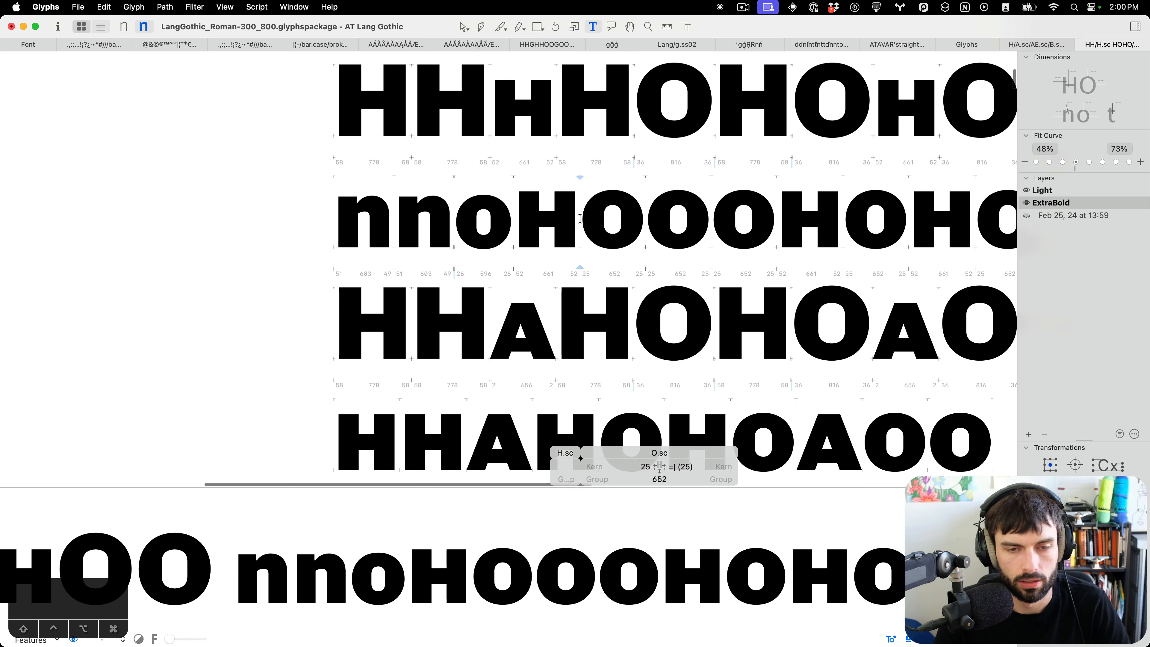
key("alt+super+Right")
key("alt+super+Right")
key("alt+super+Right")
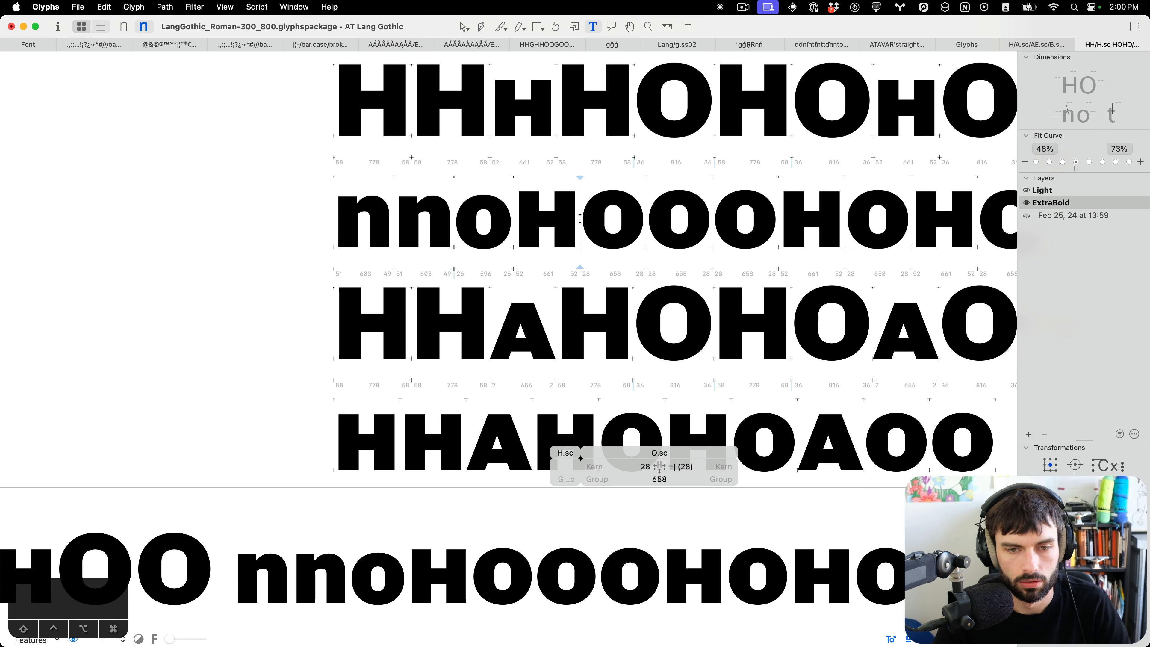
Set the small-cap O's sidebearings to 30 units each and save the font.
left_click(696, 226)
scroll(651, 263, "down", 5)
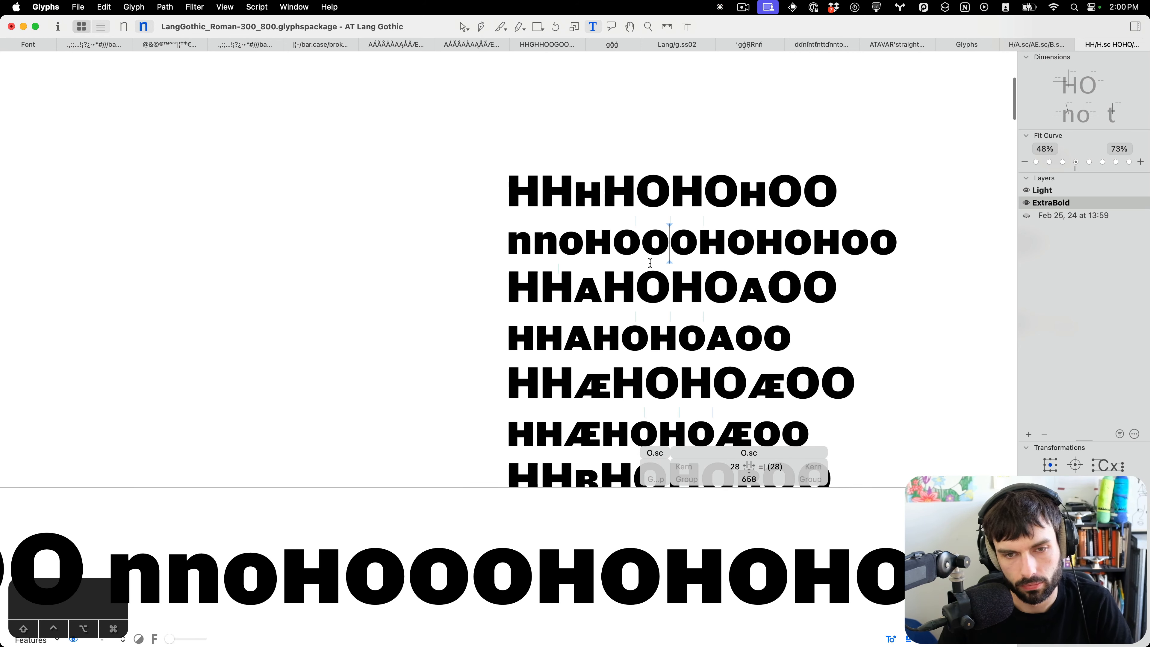
scroll(650, 263, "up", 3)
key("F18")
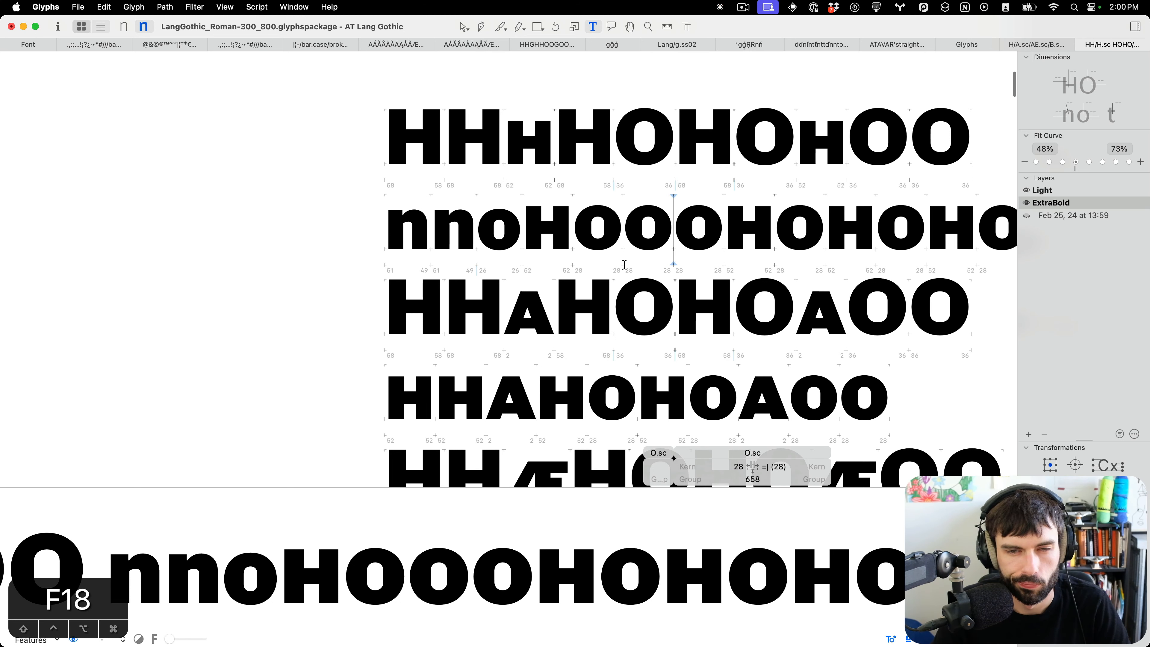
scroll(625, 264, "right", 1)
left_click(574, 222)
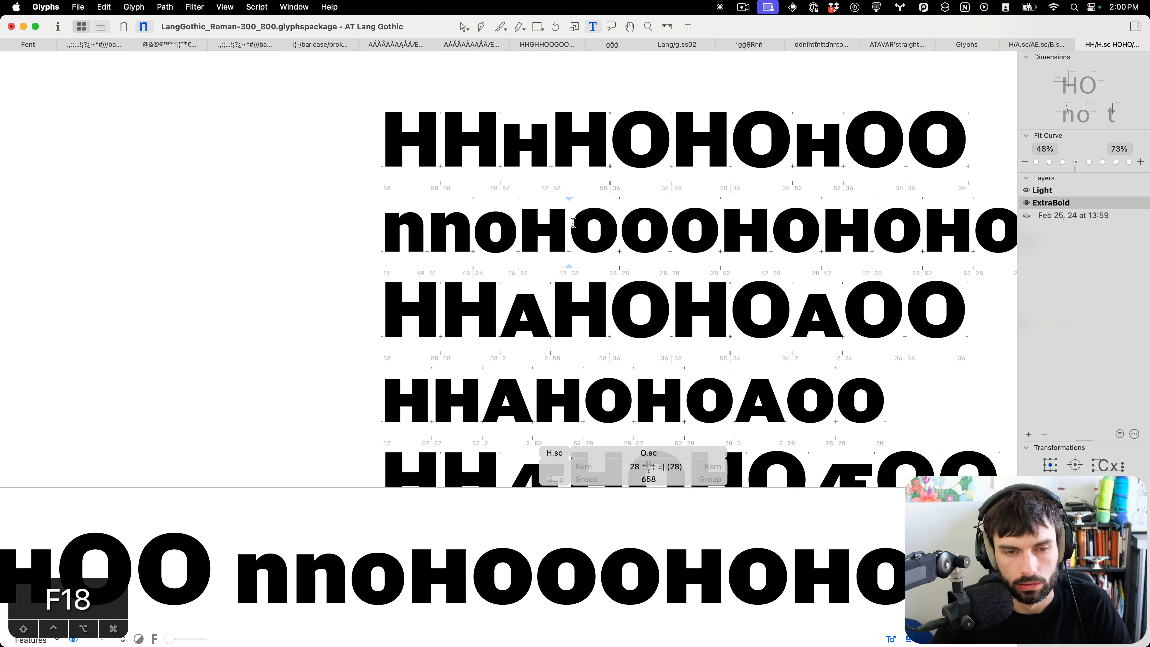
key("Right")
key("Left")
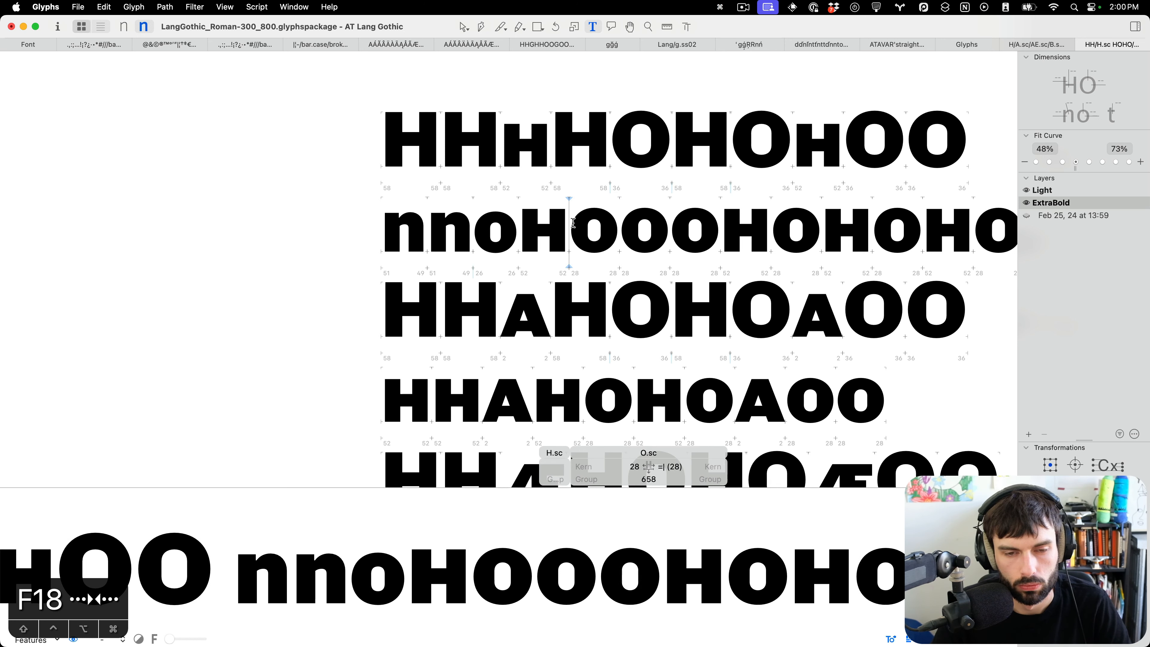
key("super+Right")
key("super+Right")
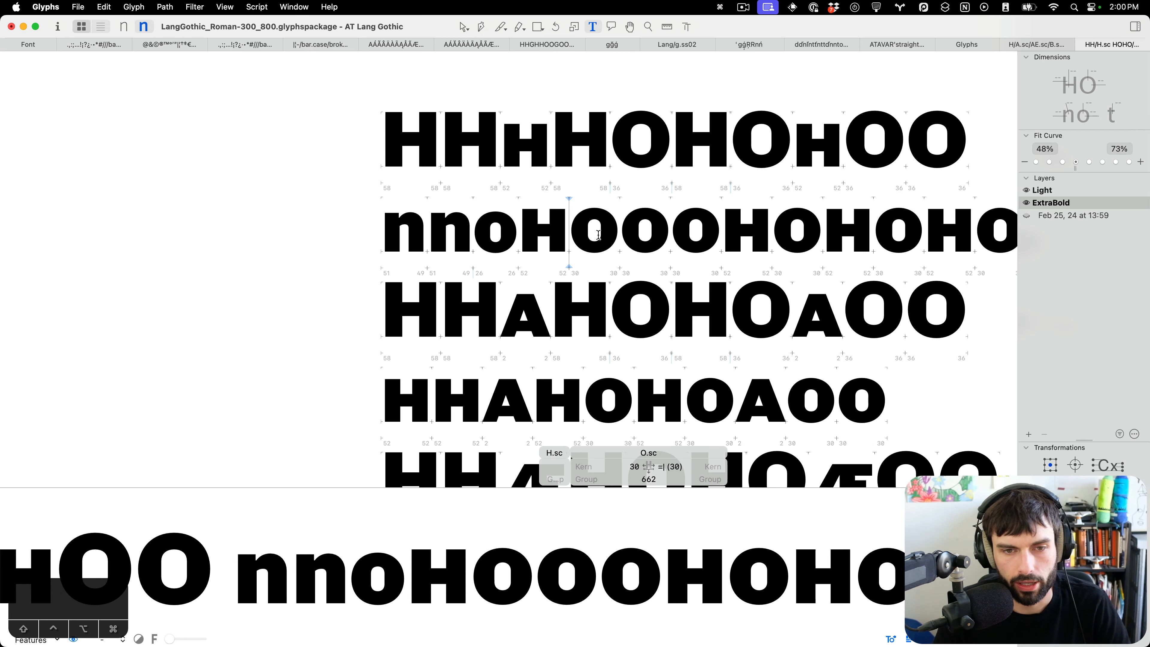
scroll(596, 264, "down", 5)
key("super+s")
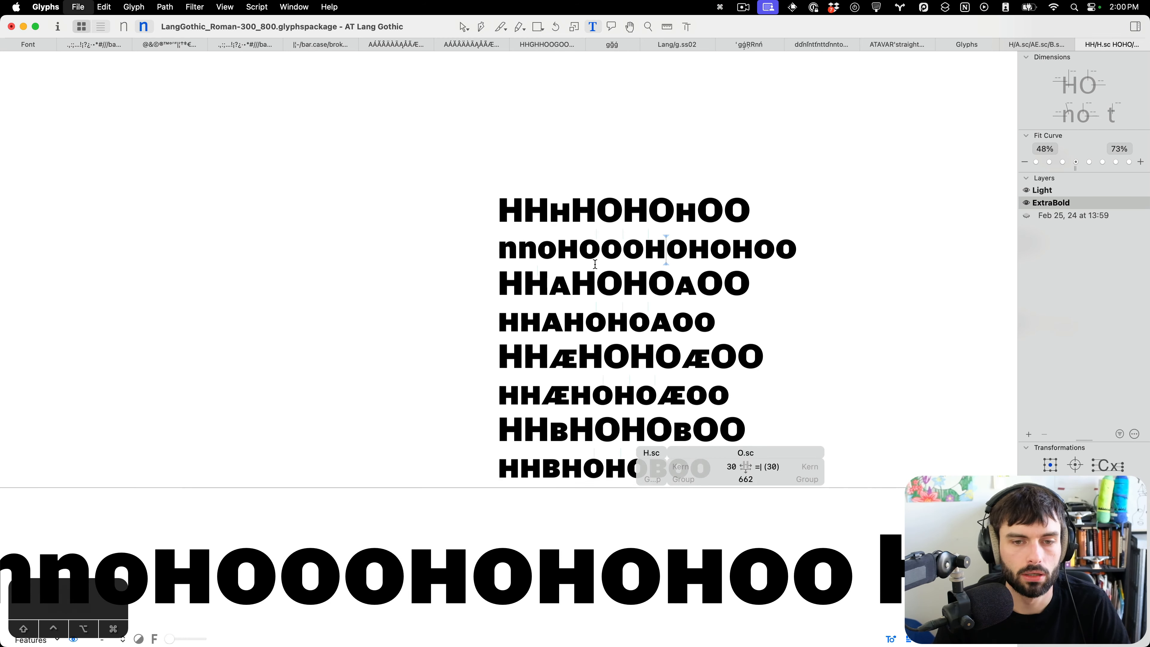
Compare the small-cap O's spacing and counter against the H and O in the test lines at different zooms.
scroll(610, 263, "up", 5)
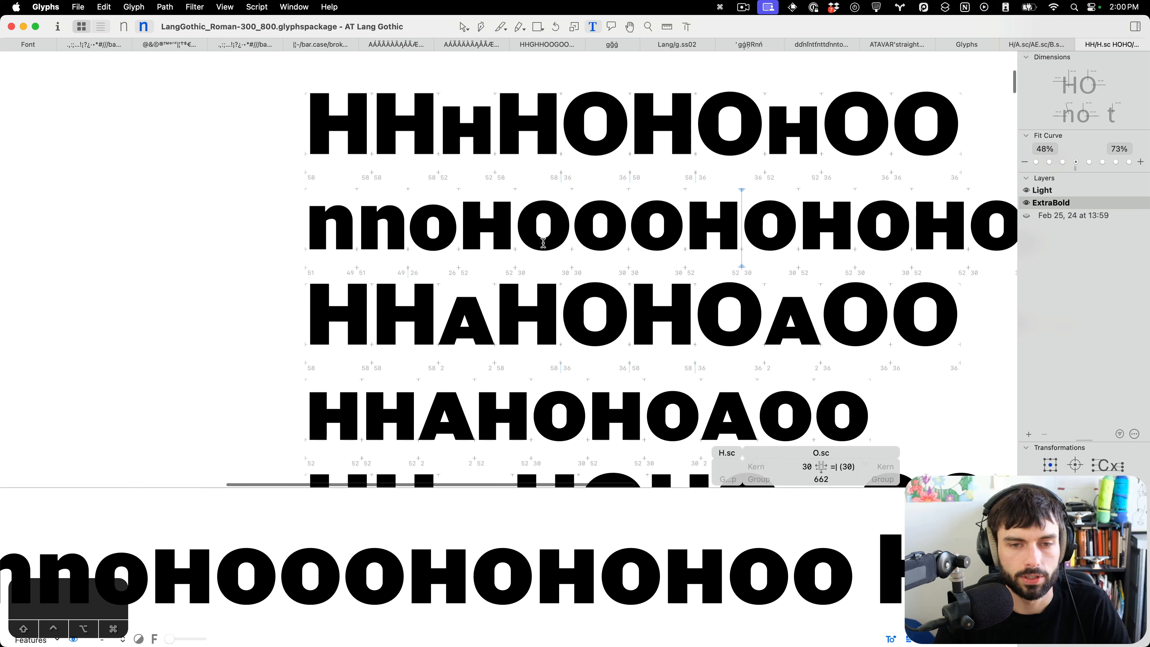
scroll(596, 237, "down", 3)
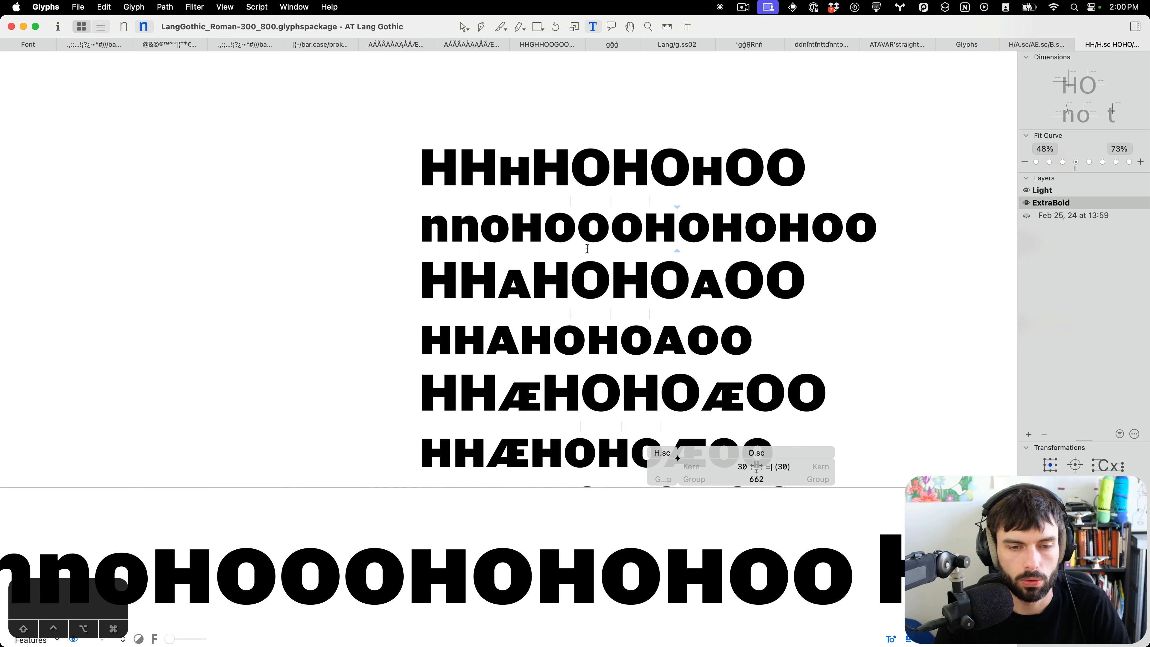
scroll(558, 226, "up", 2)
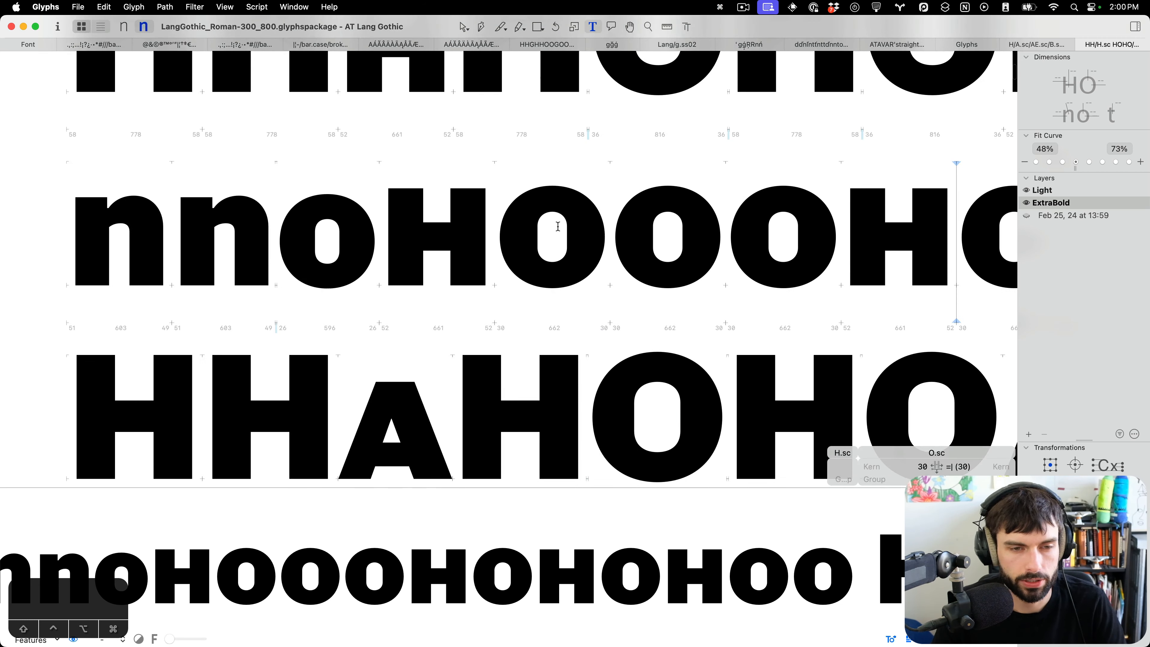
scroll(559, 227, "up", 3)
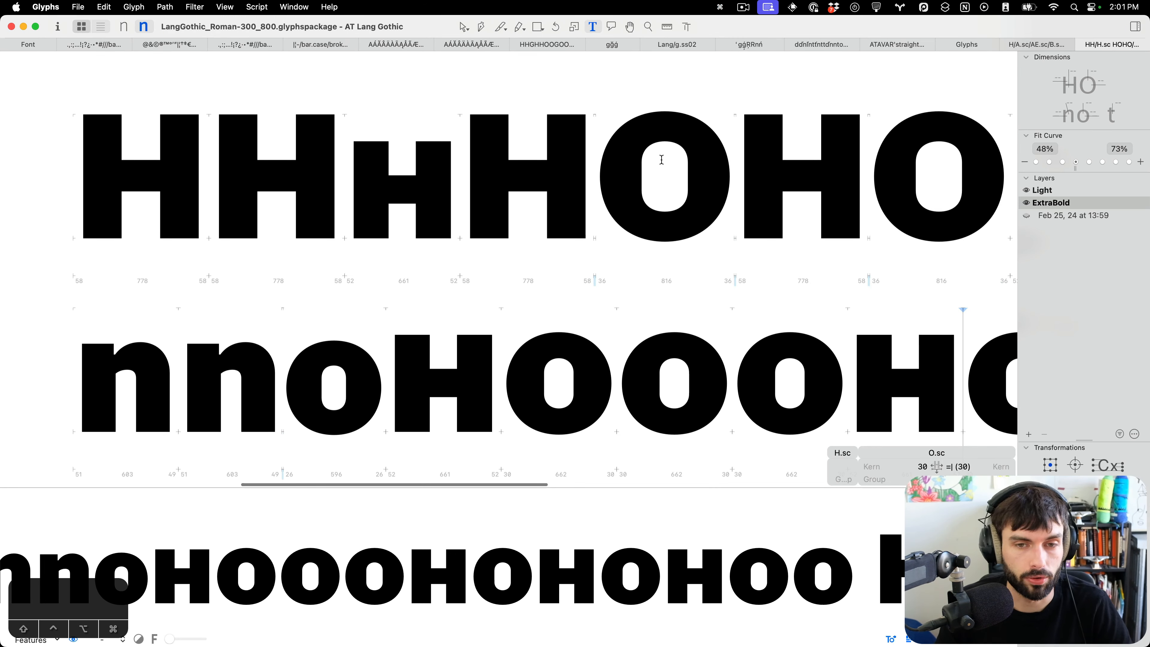
scroll(636, 351, "down", 3)
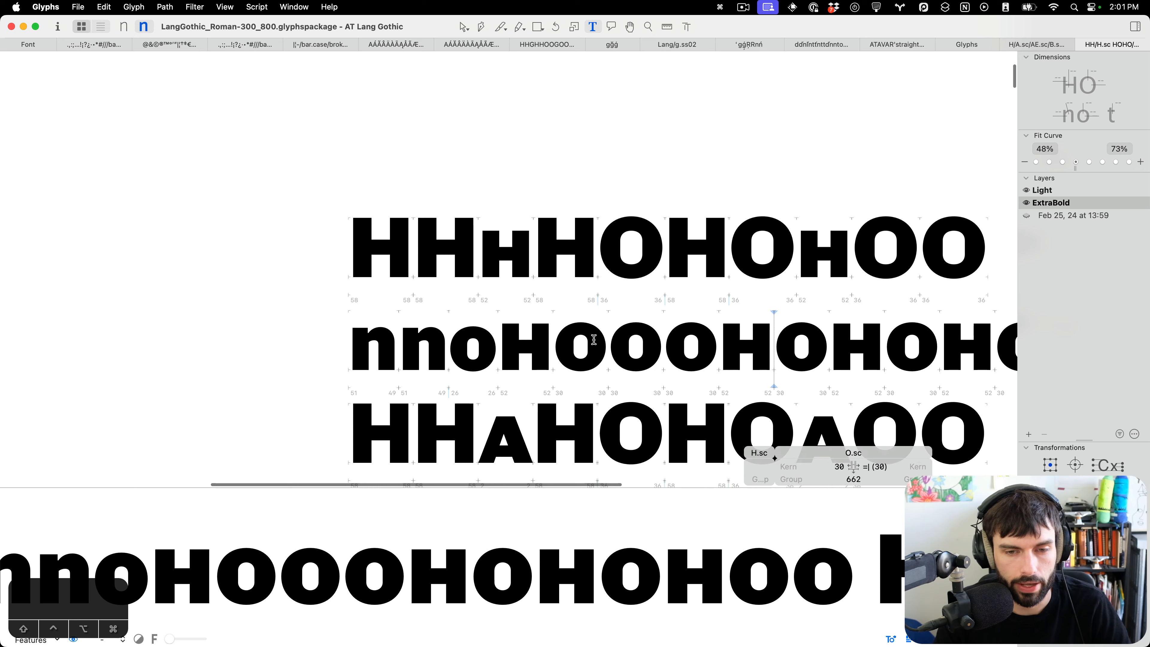
scroll(594, 339, "down", 4)
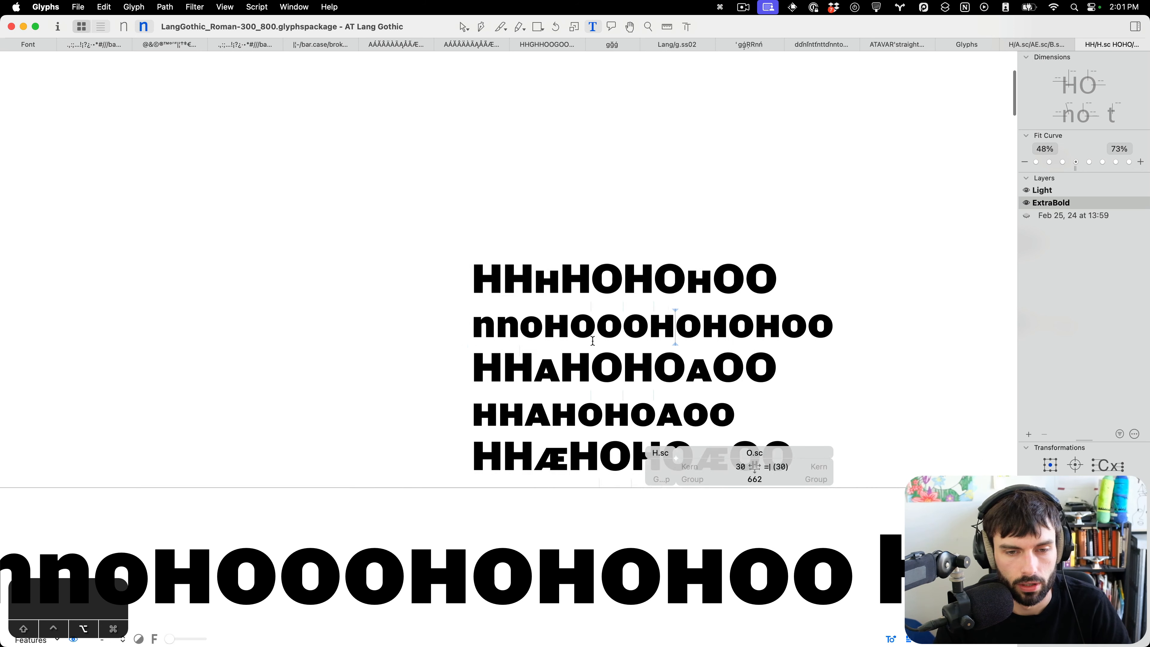
scroll(692, 326, "down", 5)
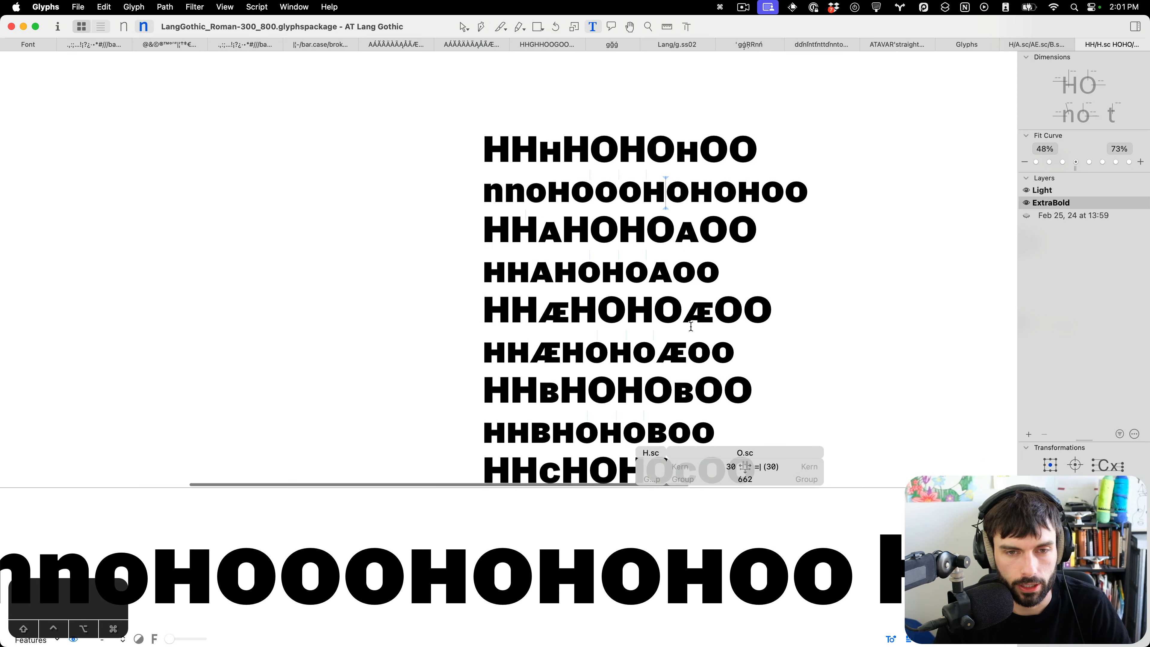
scroll(691, 326, "up", 2)
scroll(582, 218, "up", 5)
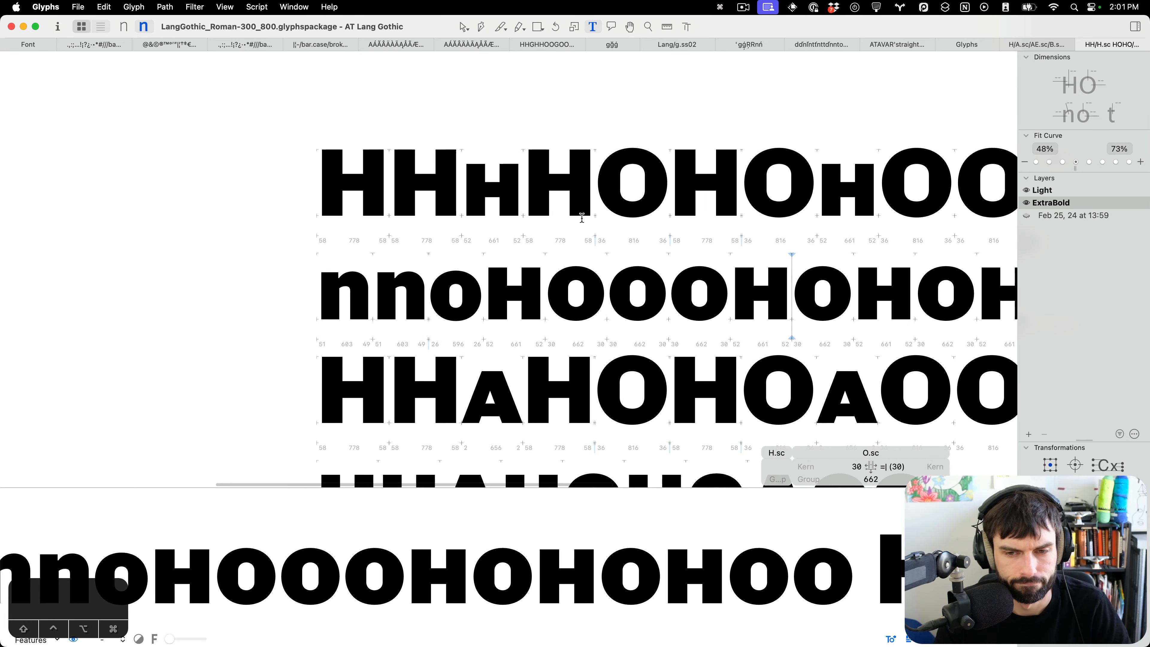
Examine the small caps B through H in the test lines for spacing and shape issues.
scroll(583, 218, "down", 4)
scroll(583, 218, "down", 5)
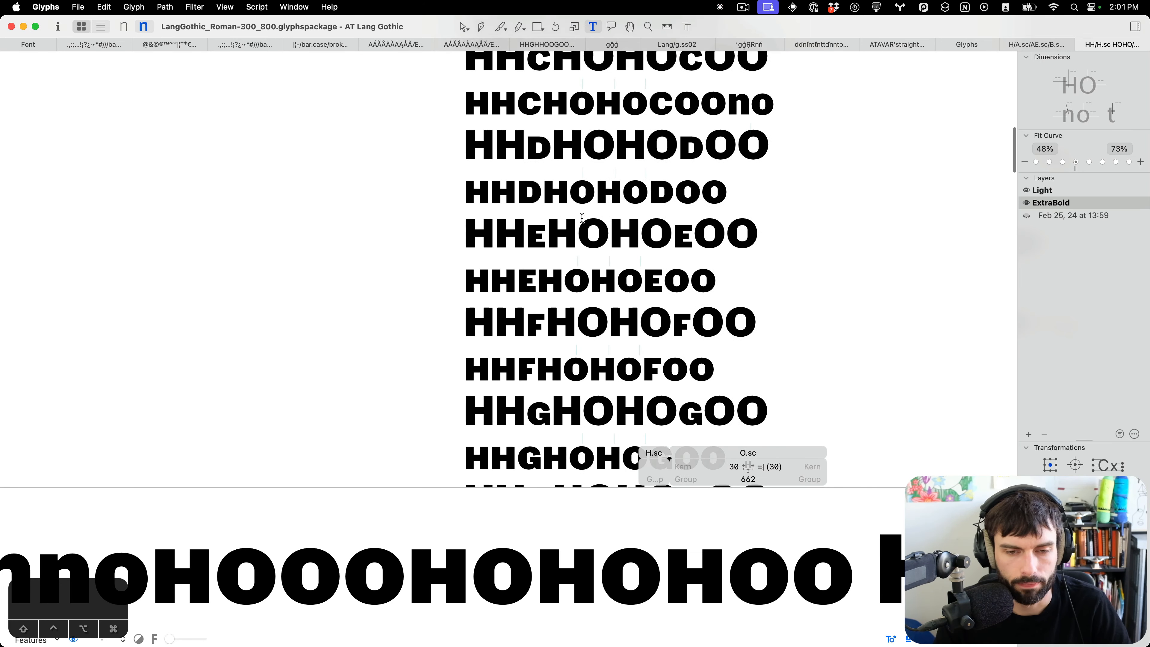
scroll(505, 226, "up", 3)
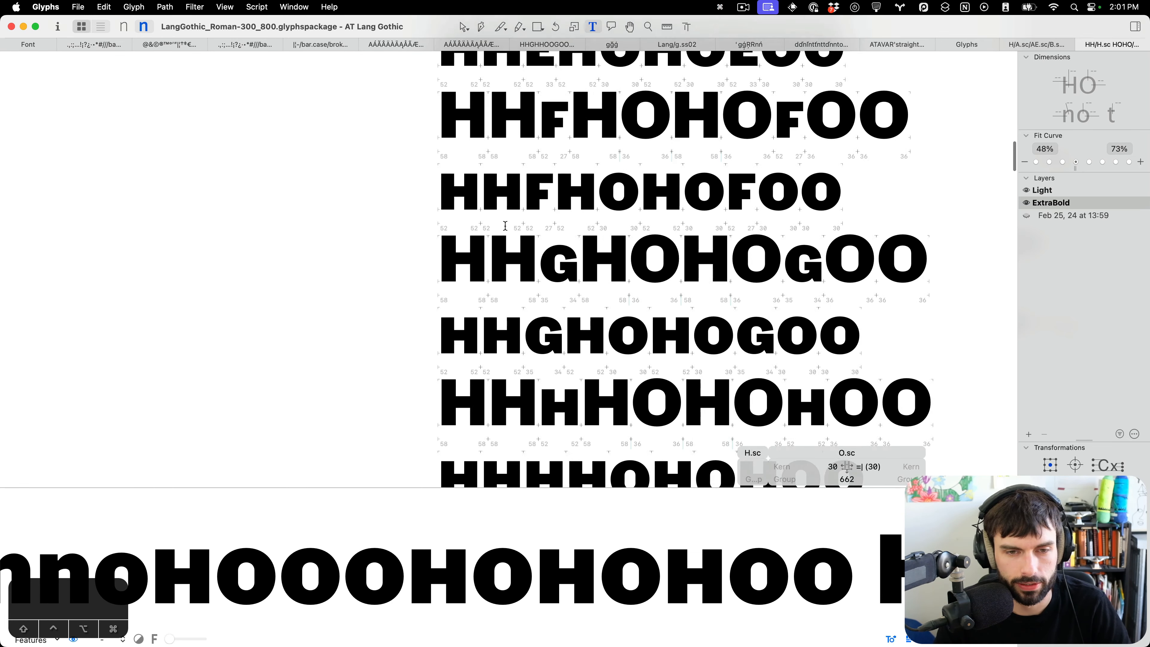
scroll(505, 226, "up", 4)
scroll(530, 224, "up", 3)
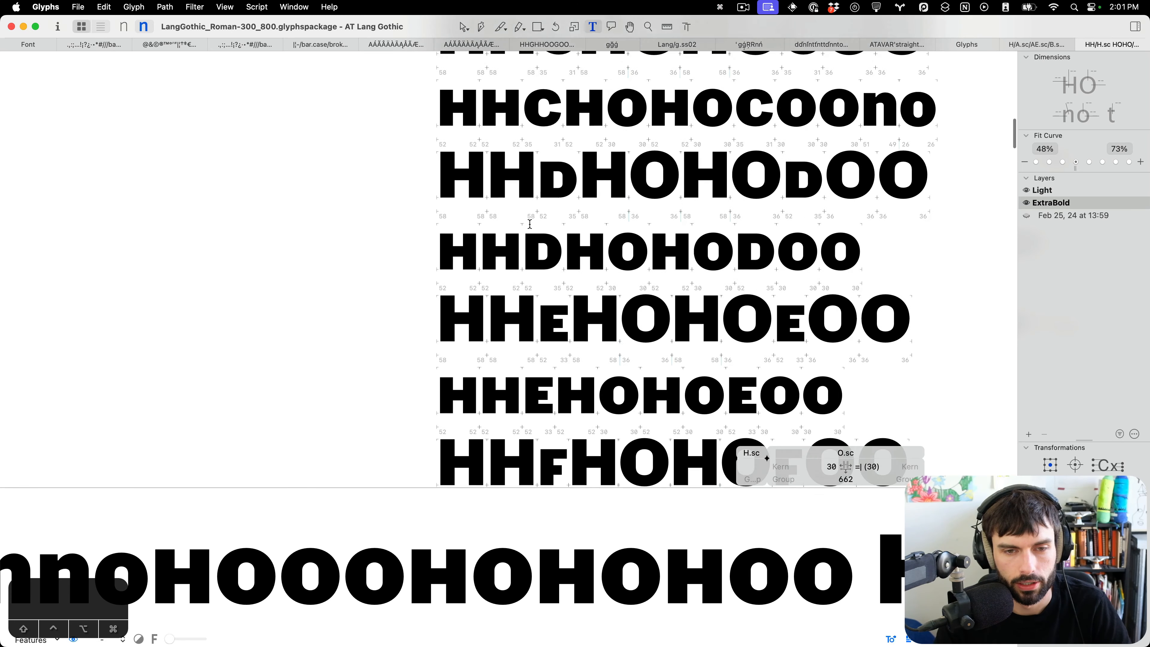
scroll(600, 200, "up", 3)
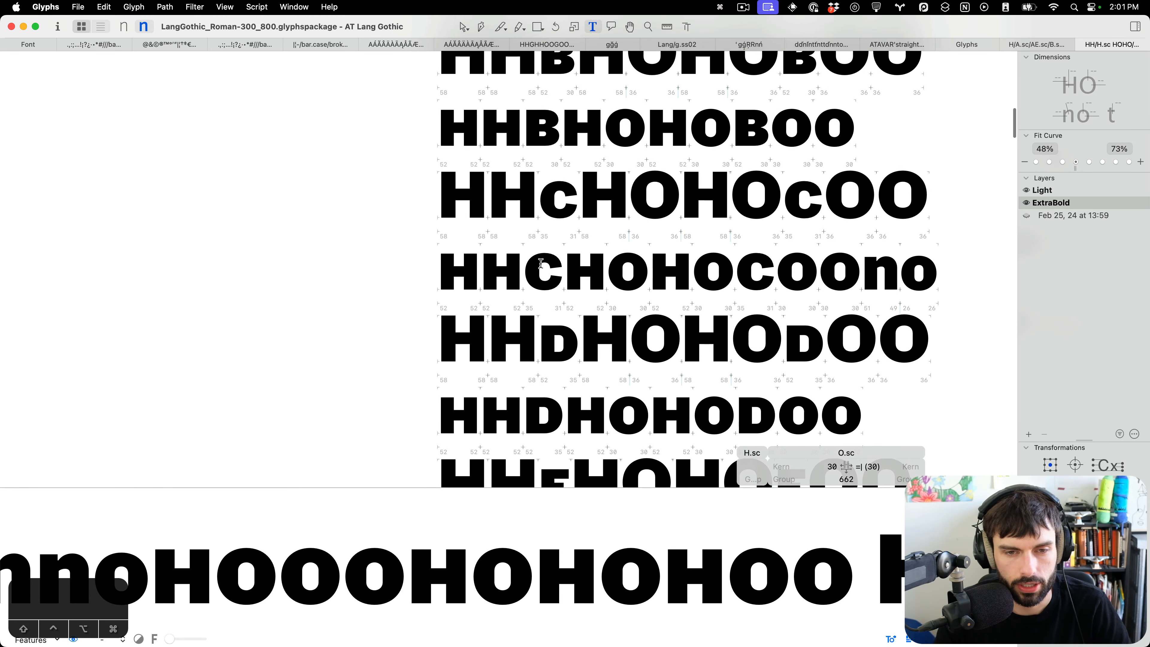
scroll(551, 200, "up", 3)
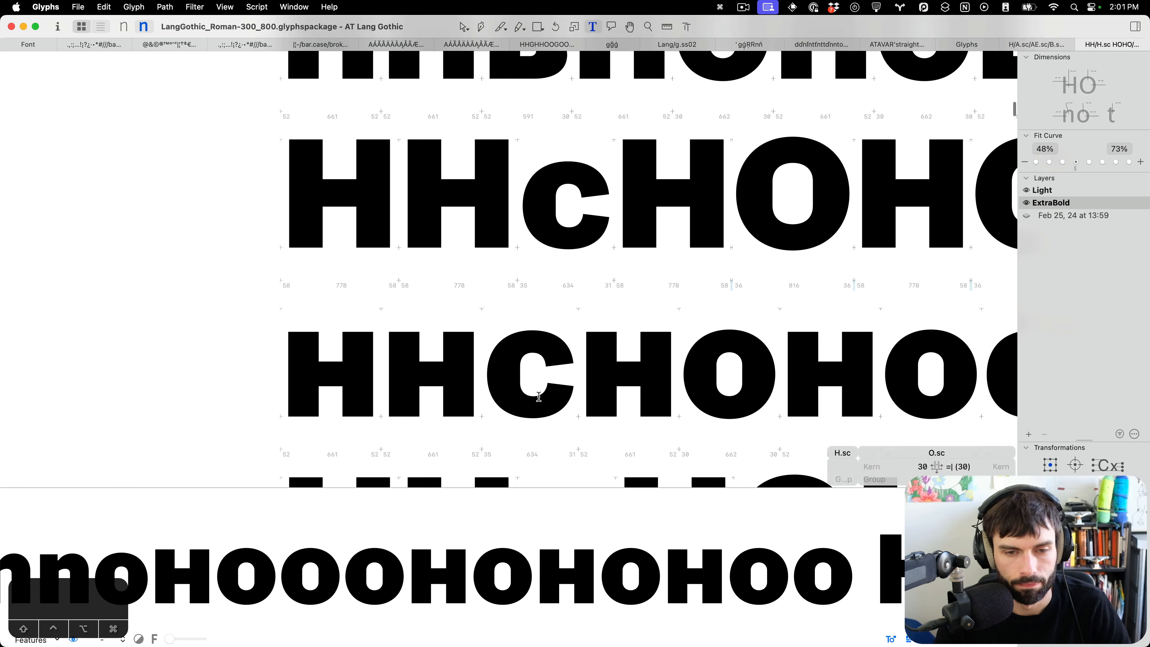
scroll(542, 371, "right", 10)
scroll(711, 393, "up", 3)
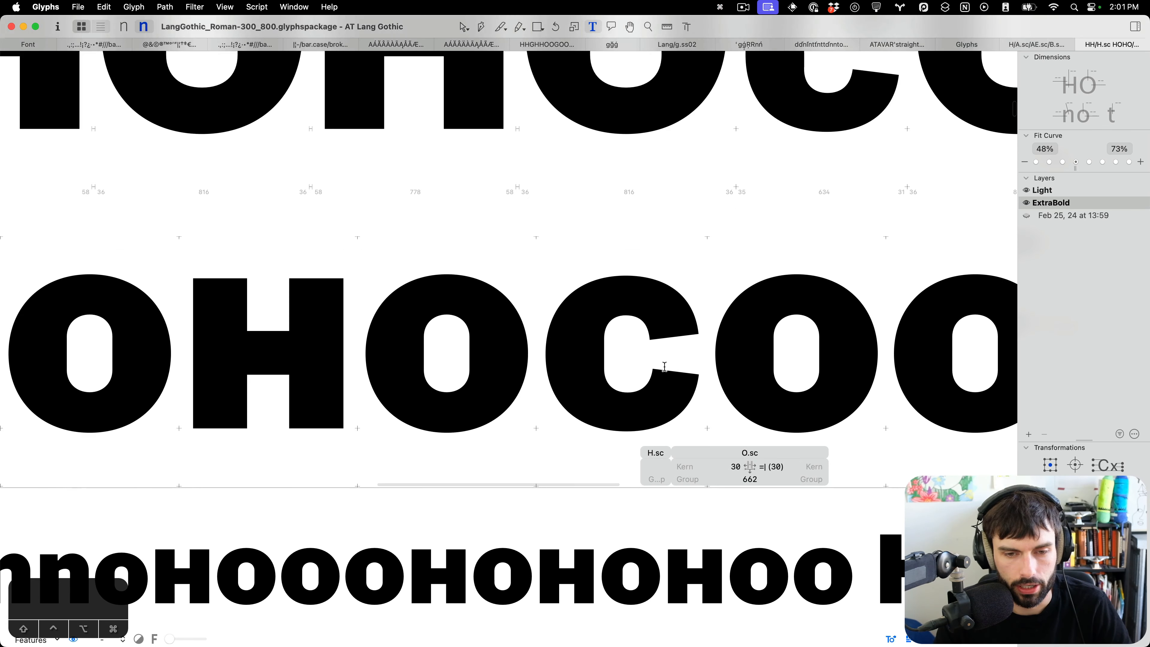
Inspect the small-cap C's terminal nodes, switching between outline editing and the text preview.
double_click(632, 362)
left_click_drag(629, 364, 471, 305)
left_click_drag(619, 315, 529, 360)
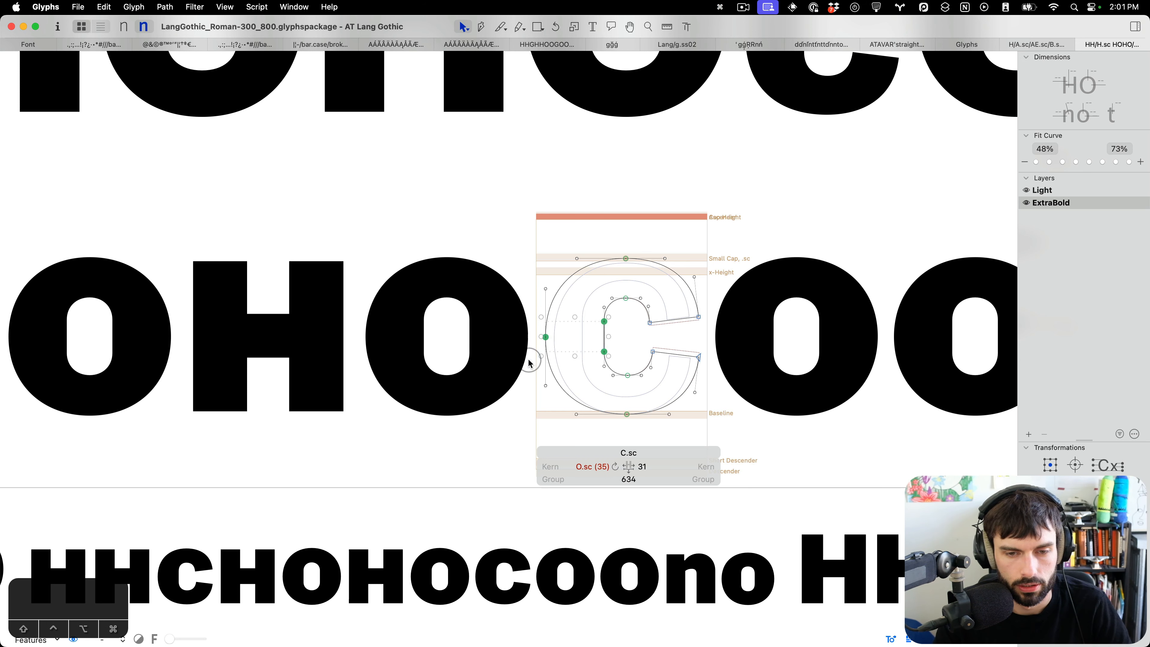
scroll(724, 351, "up", 3)
left_click_drag(742, 380, 621, 290)
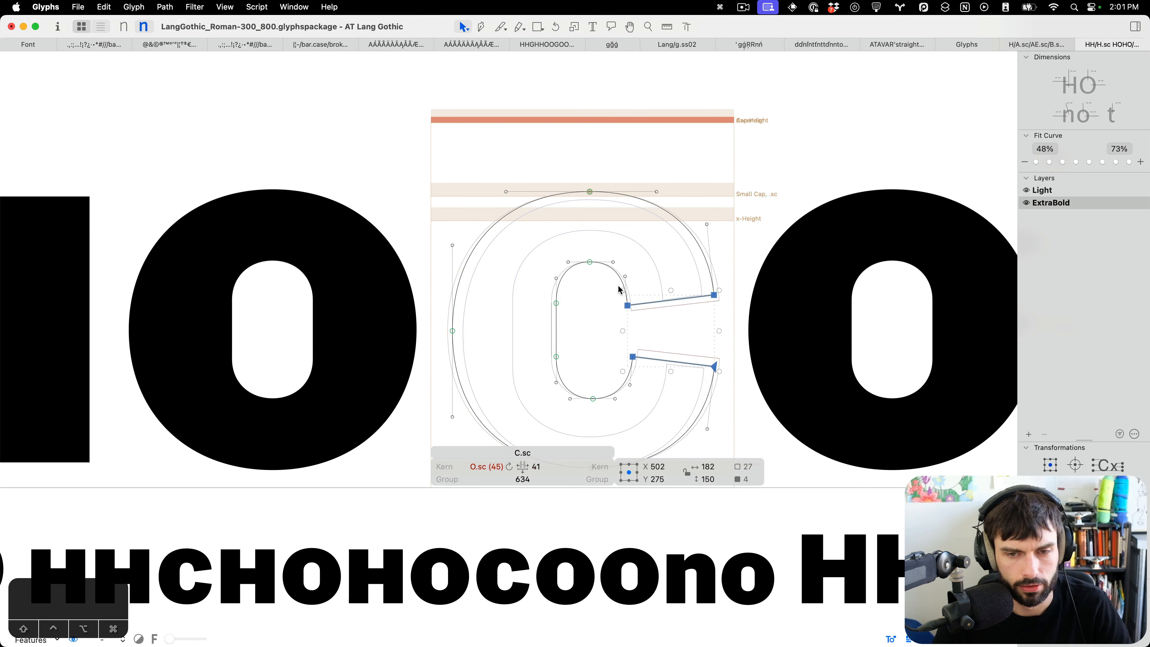
key("t")
scroll(619, 285, "down", 3)
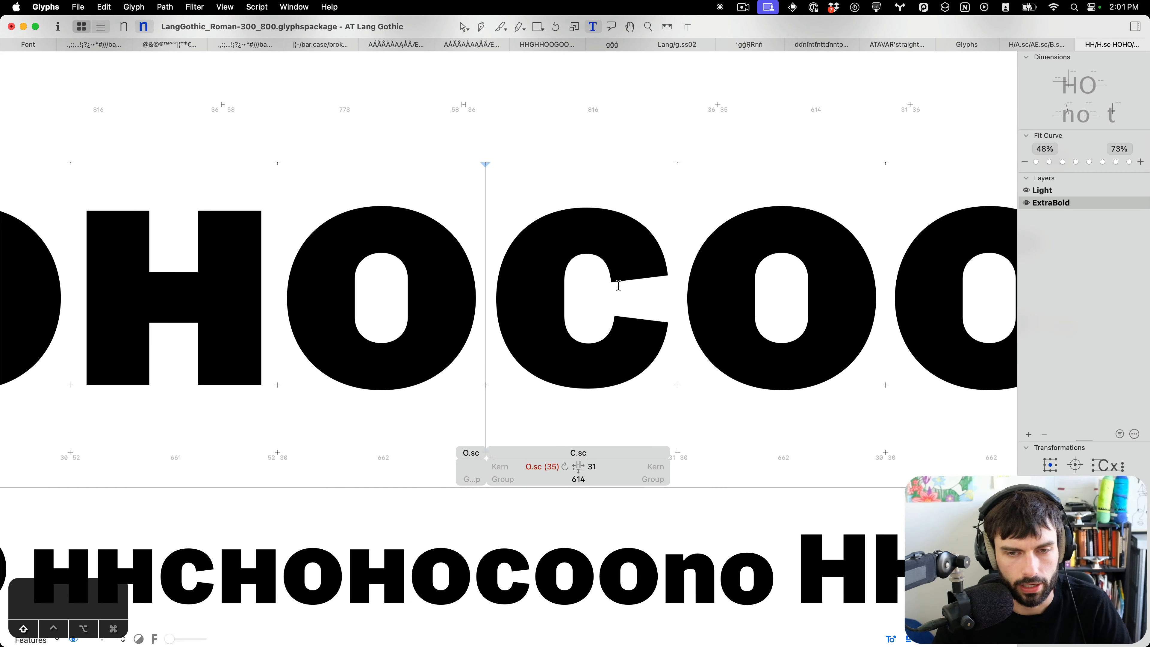
key("ctrl+super+Left")
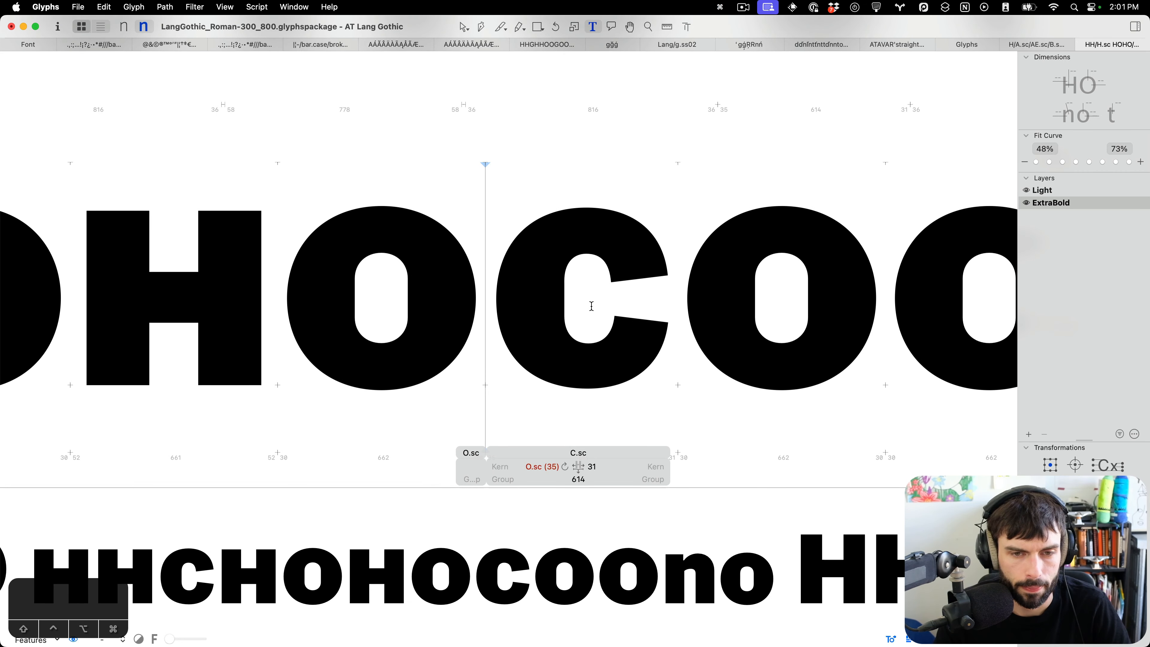
key("Escape")
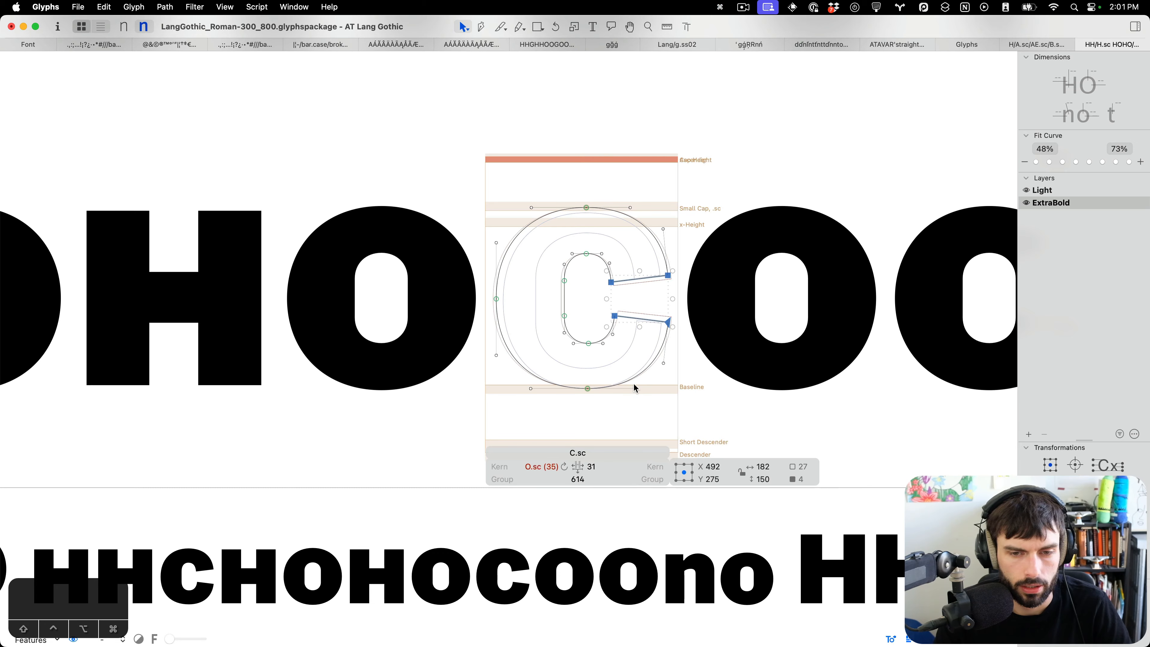
scroll(634, 387, "up", 3)
left_click_drag(699, 316, 662, 376)
left_click(643, 355)
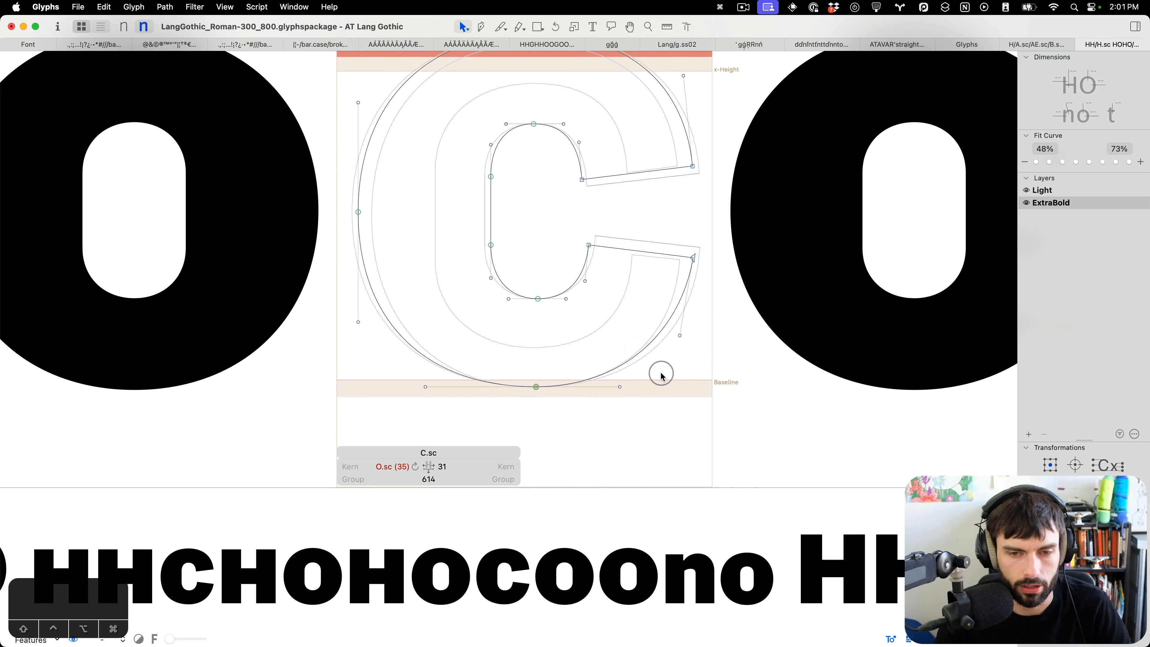
key("t")
scroll(660, 373, "down", 4)
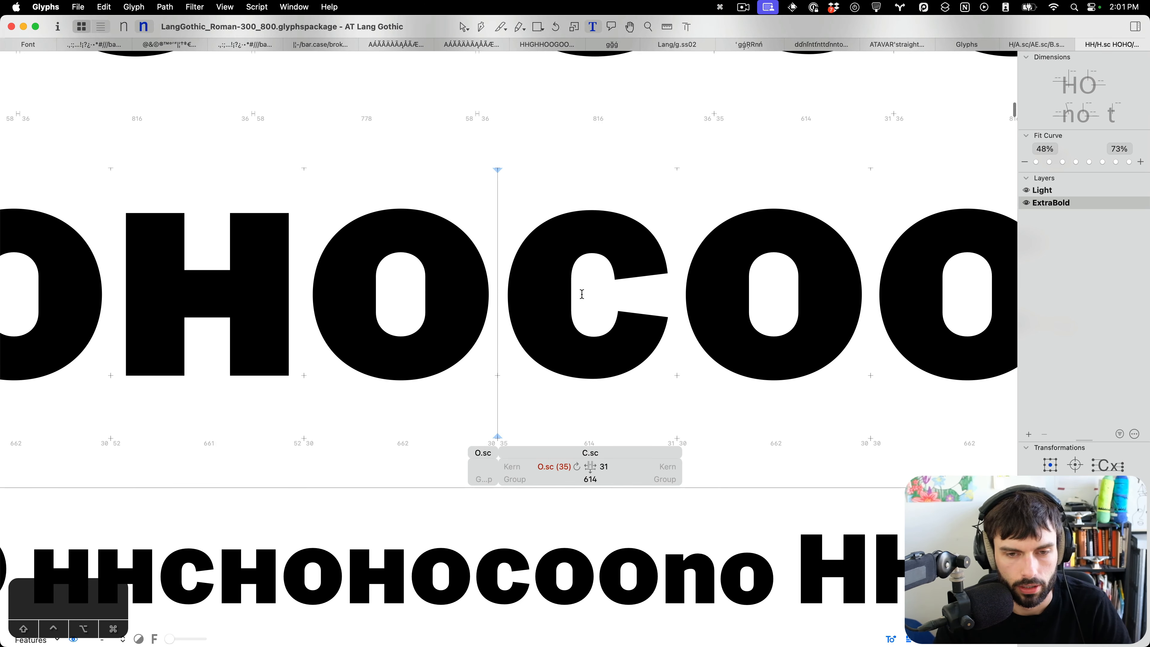
key("Escape")
Nudge a node on the small-cap C's upper inner terminal 2 units right and 1 unit up.
scroll(602, 278, "up", 4)
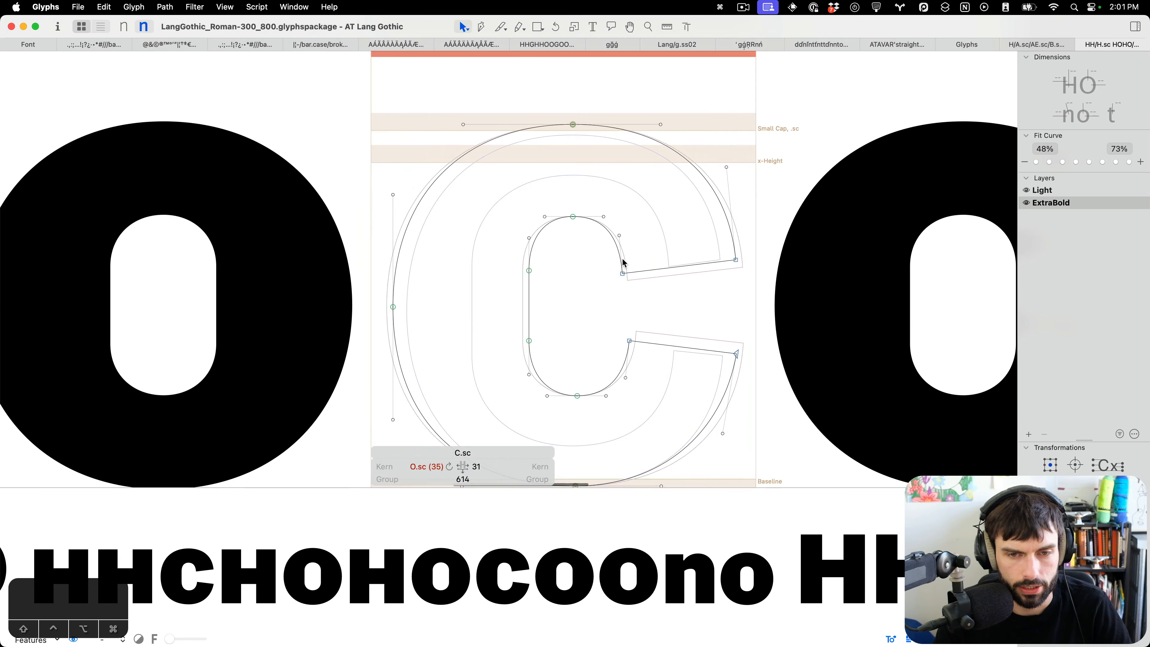
left_click_drag(659, 224, 617, 243)
key("Right")
key("Right")
key("Up")
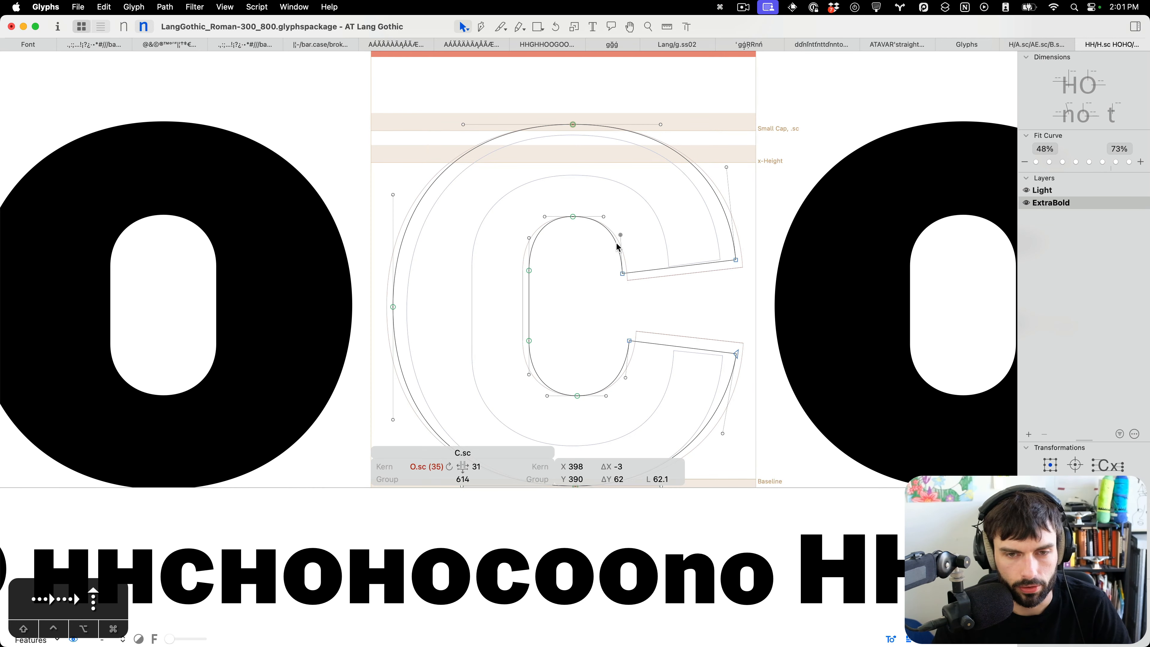
key("t")
scroll(611, 253, "down", 4)
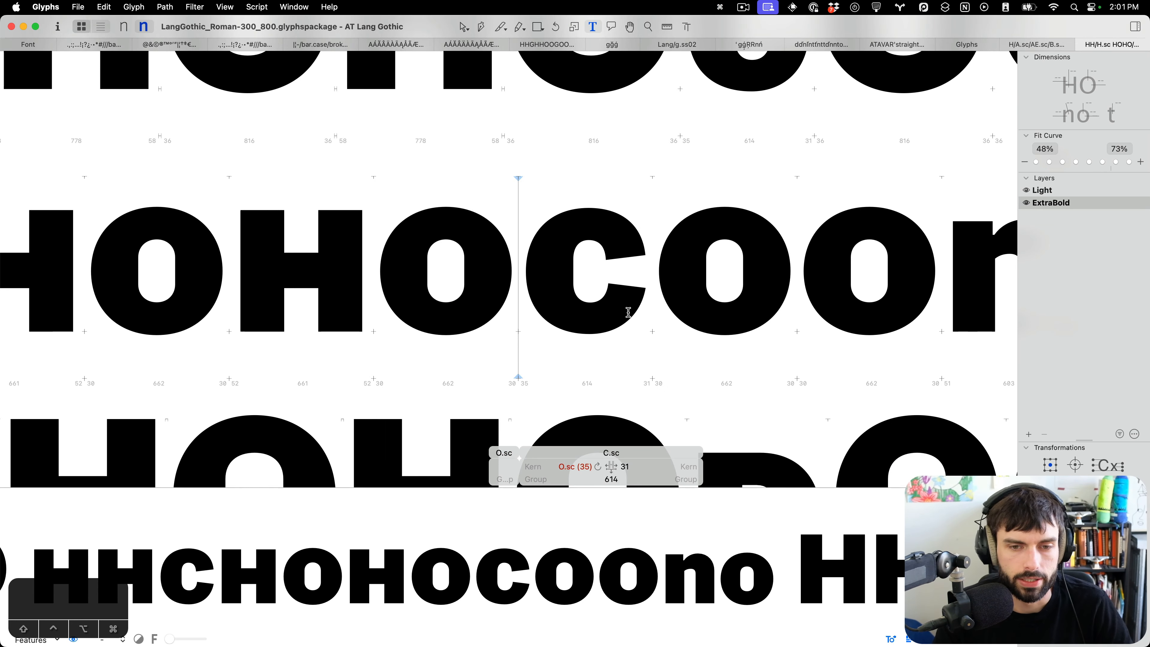
key("Escape")
left_click_drag(598, 319, 580, 346)
key("alt+shift+Left")
key("t")
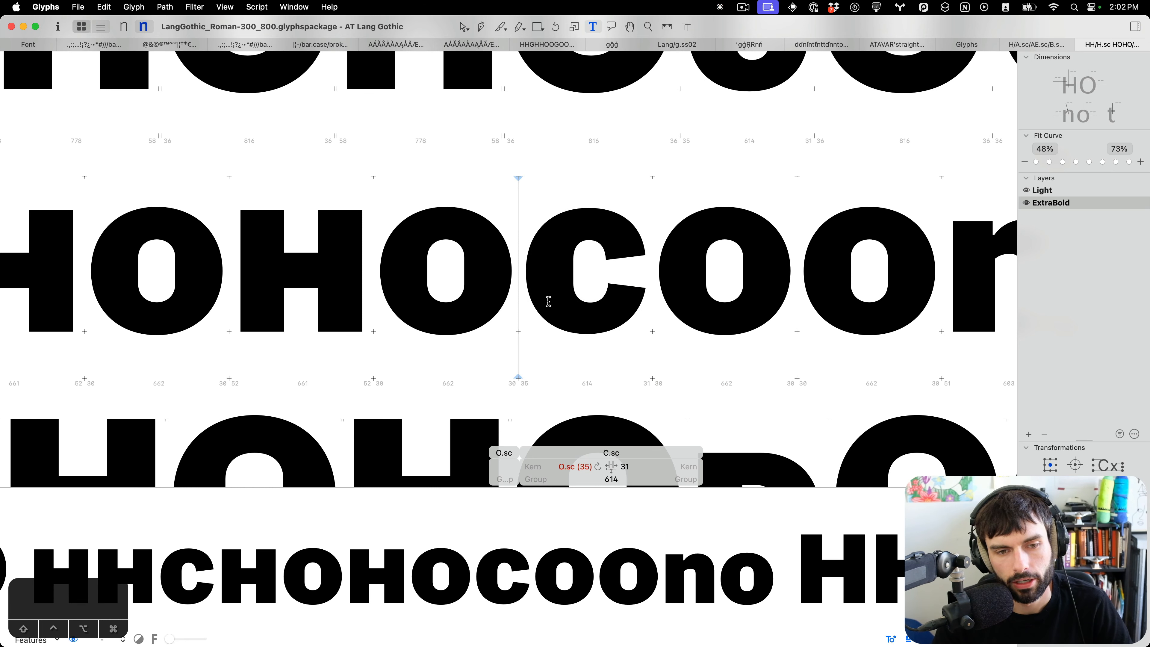
Move the small-cap C's left-side outline nodes 3 units to the right.
scroll(548, 299, "up", 3)
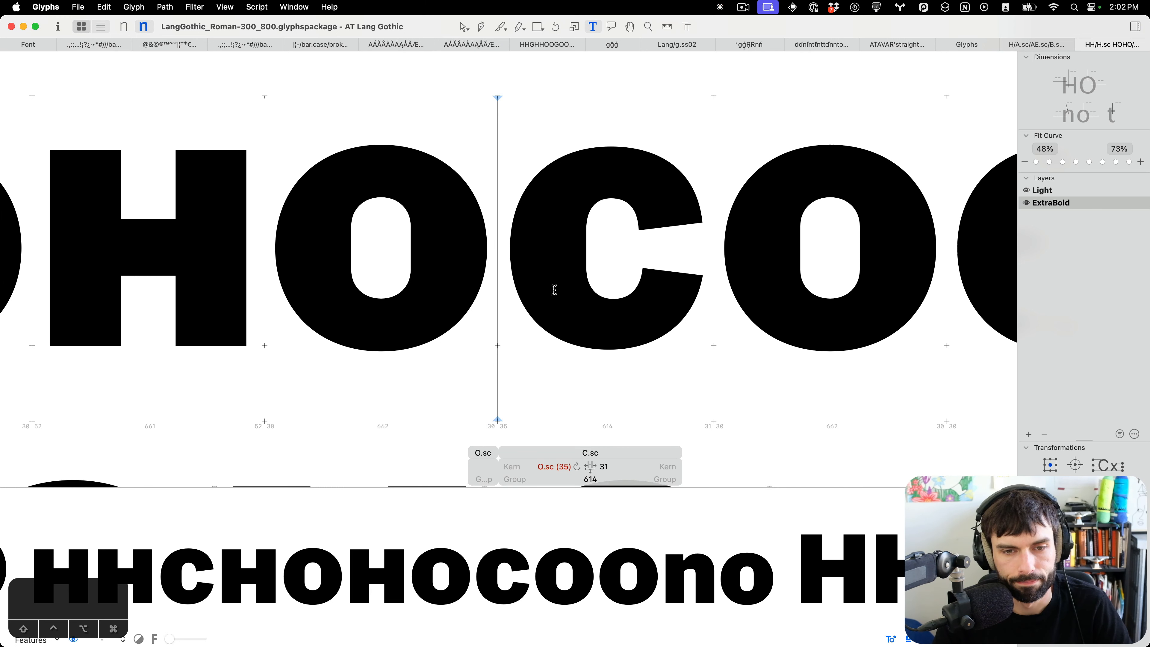
key("Escape")
left_click_drag(570, 386, 521, 123)
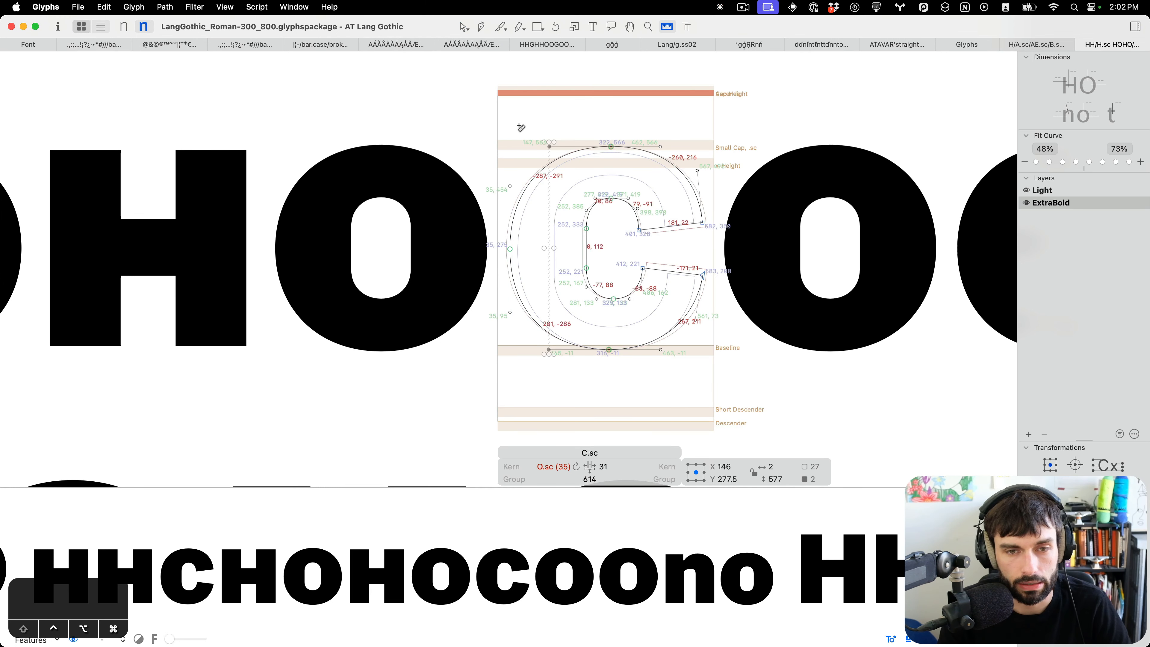
key("Right")
key("Right")
key("Right")
key("t")
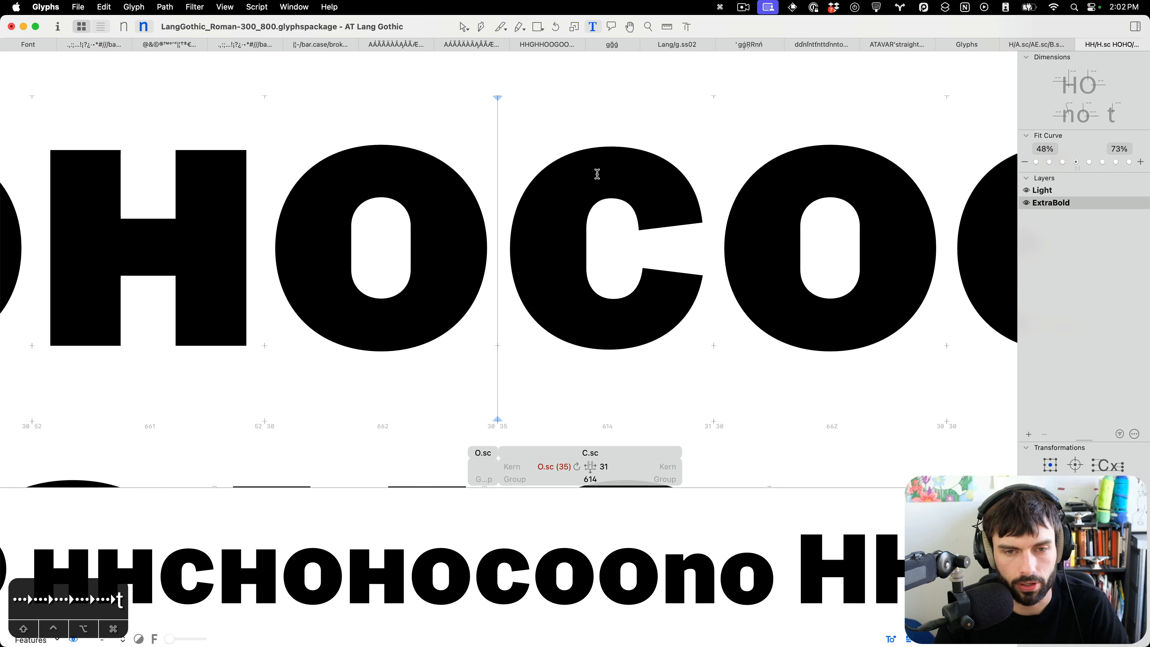
Nudge the small-cap C's inner counter node down and update the glyph's metrics.
double_click(610, 237)
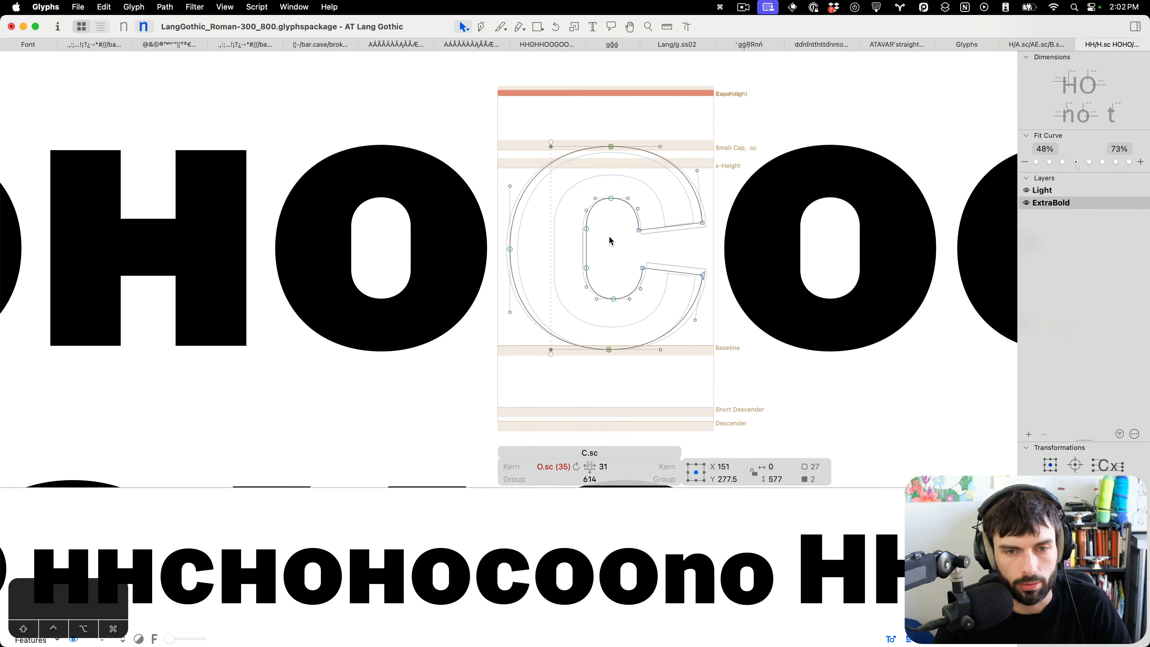
scroll(611, 236, "up", 5)
left_click_drag(598, 209, 510, 299)
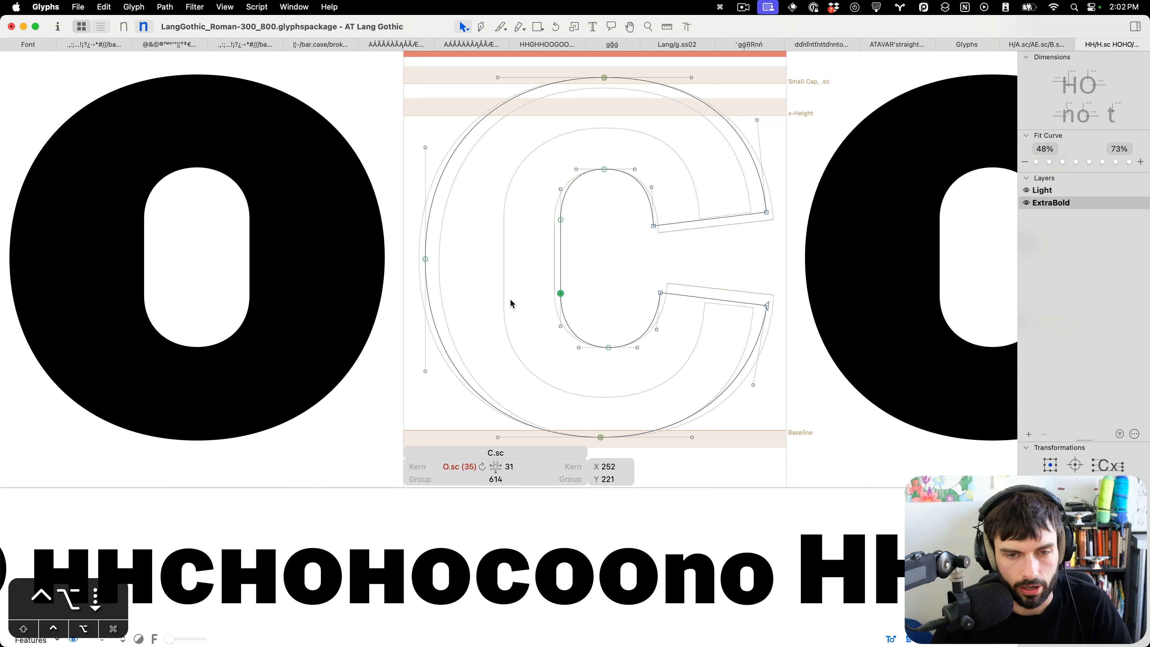
key("Down")
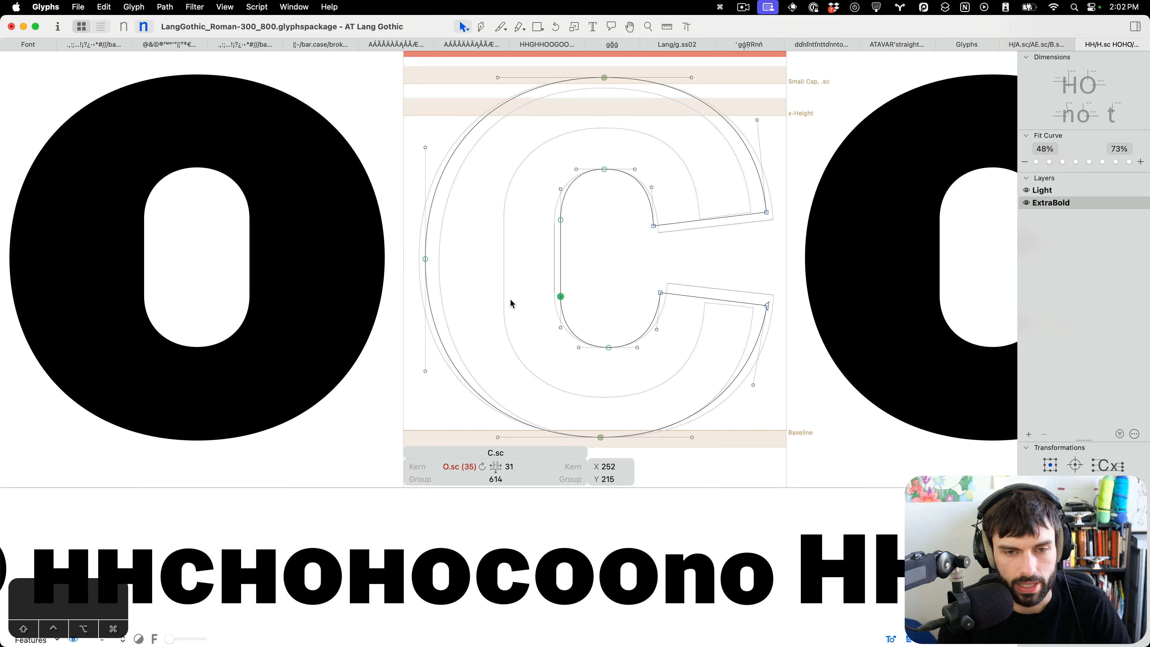
key("ctrl+super+m")
key("t")
Review the revised small-cap C's shape and spacing in the test lines.
scroll(507, 299, "down", 4)
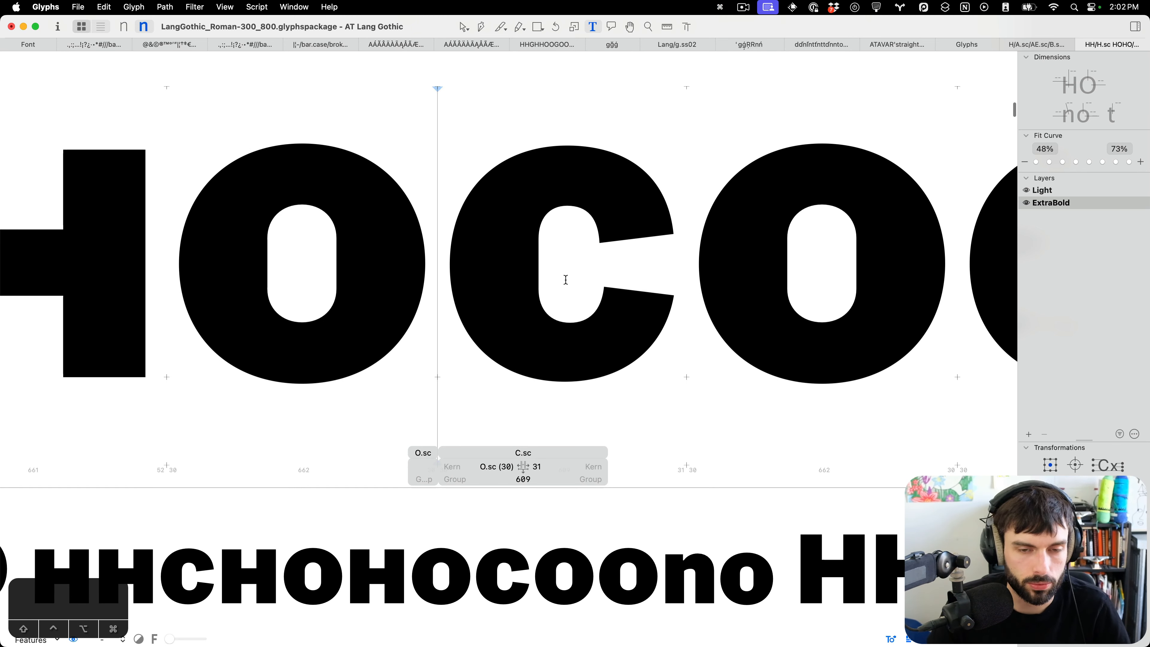
scroll(565, 280, "down", 5)
scroll(725, 299, "up", 1)
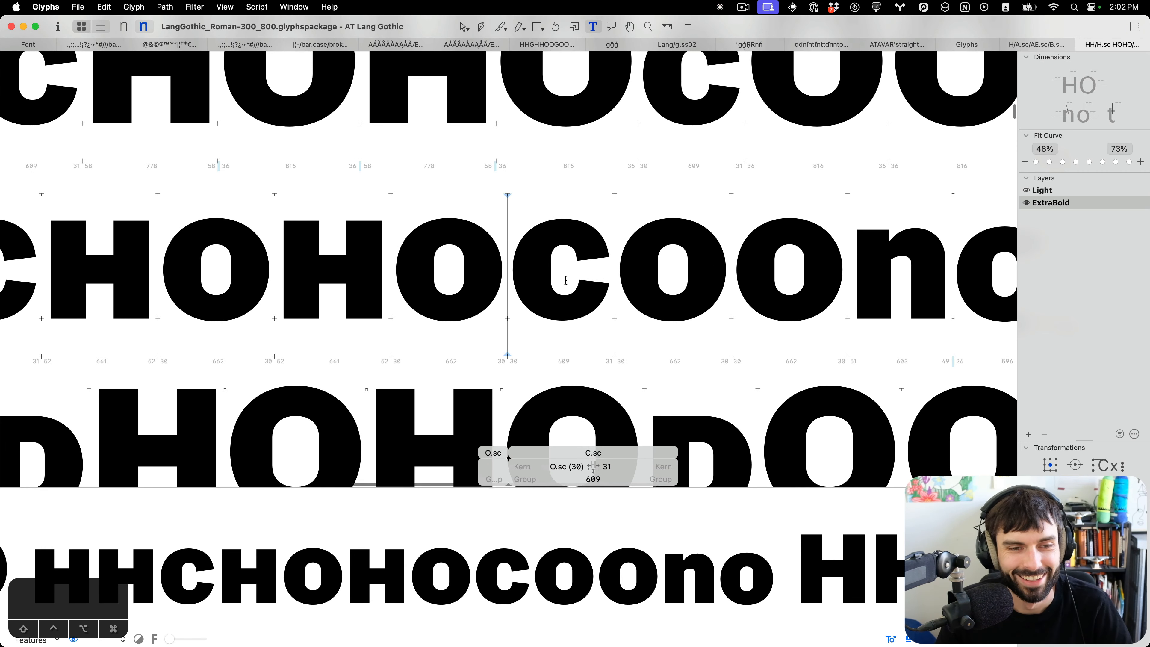
scroll(566, 279, "down", 3)
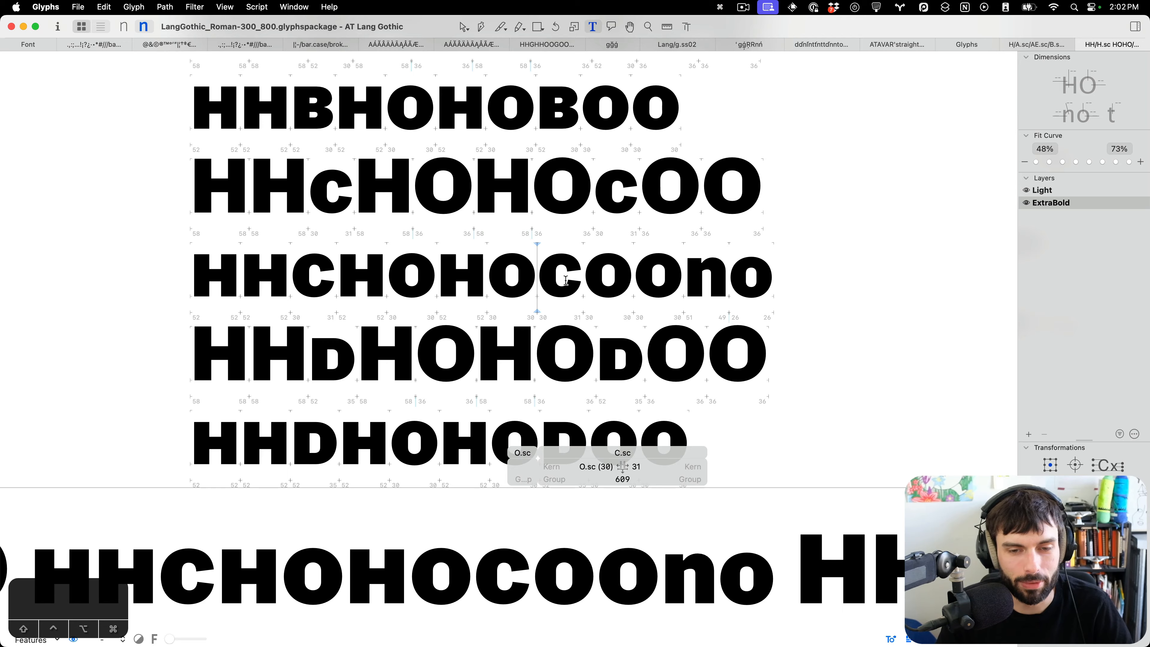
scroll(565, 279, "up", 3)
scroll(566, 280, "down", 2)
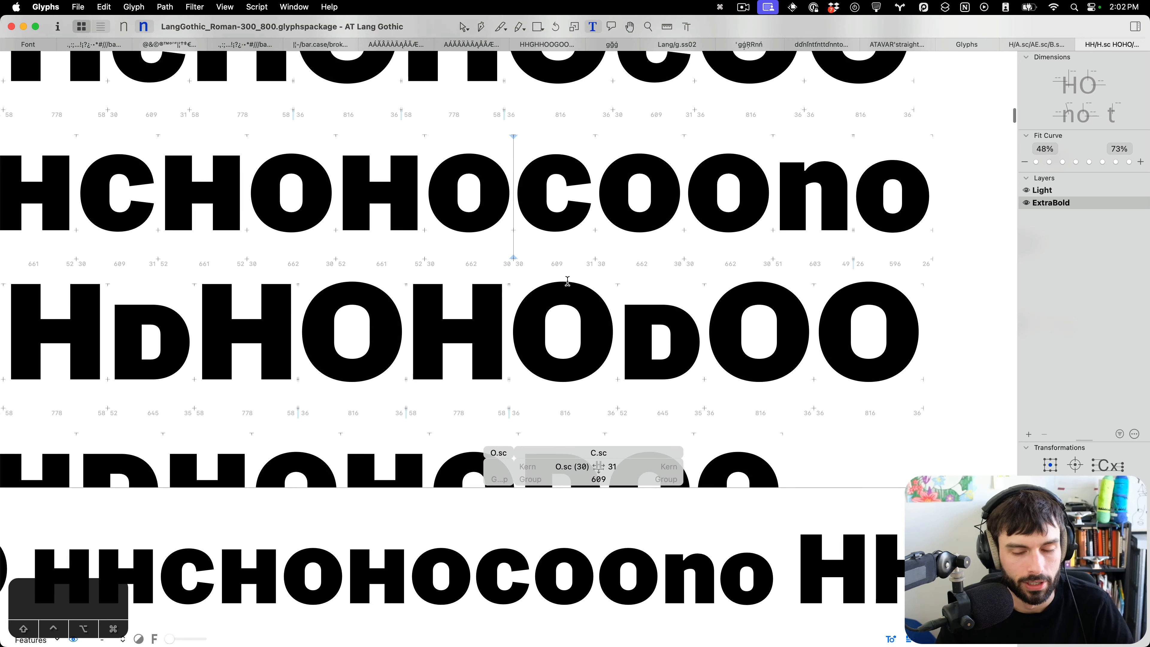
scroll(571, 281, "down", 3)
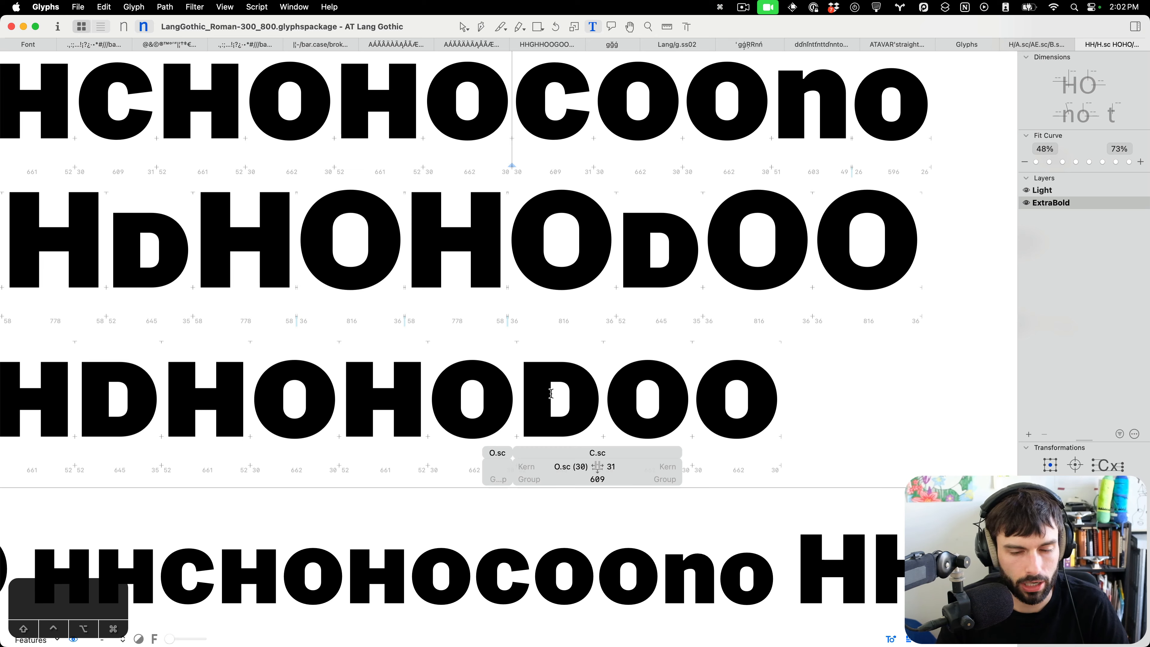
scroll(554, 395, "up", 10)
scroll(572, 356, "down", 3)
scroll(573, 355, "right", 3)
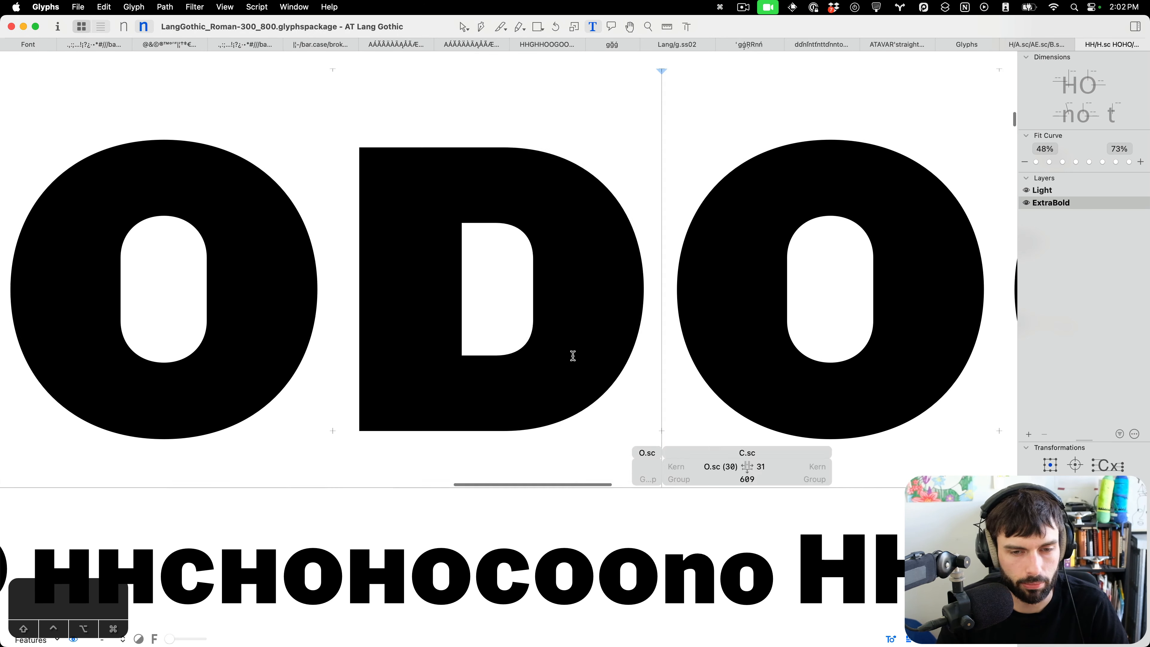
Inspect the nodes of the small-cap D's counter and save the font.
double_click(572, 355)
left_click(533, 260)
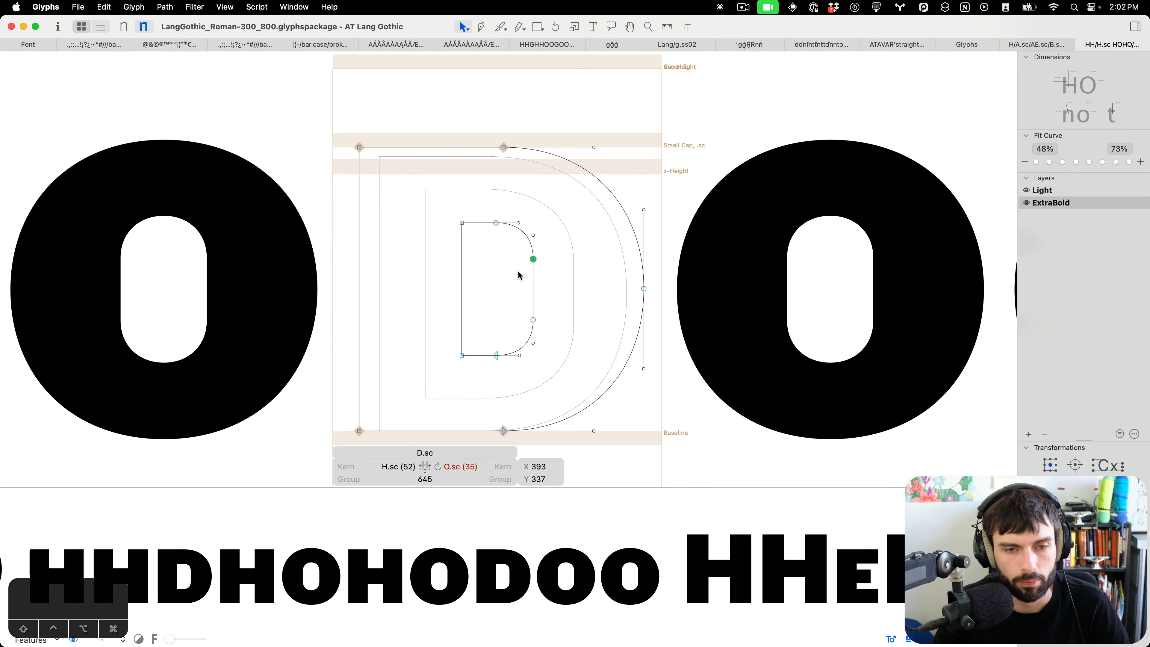
left_click_drag(505, 312, 562, 335)
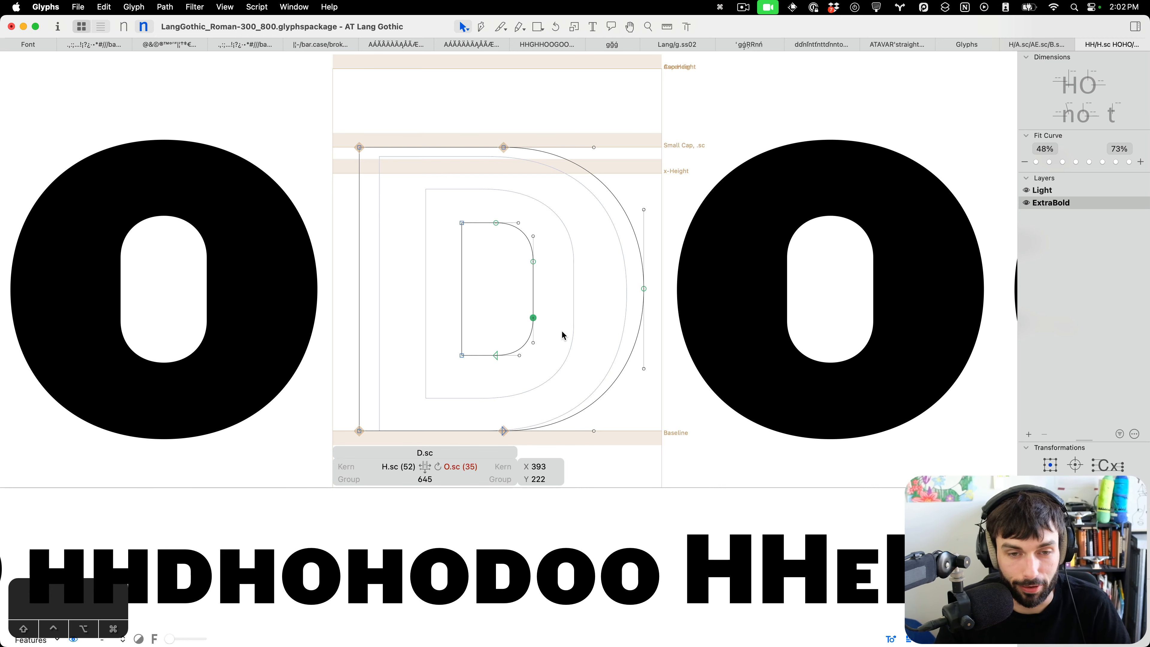
left_click(562, 335)
key("t")
scroll(566, 324, "down", 5)
key("super+s")
Compare the small-cap D's spacing against the H and O in the test lines.
scroll(567, 324, "left", 2)
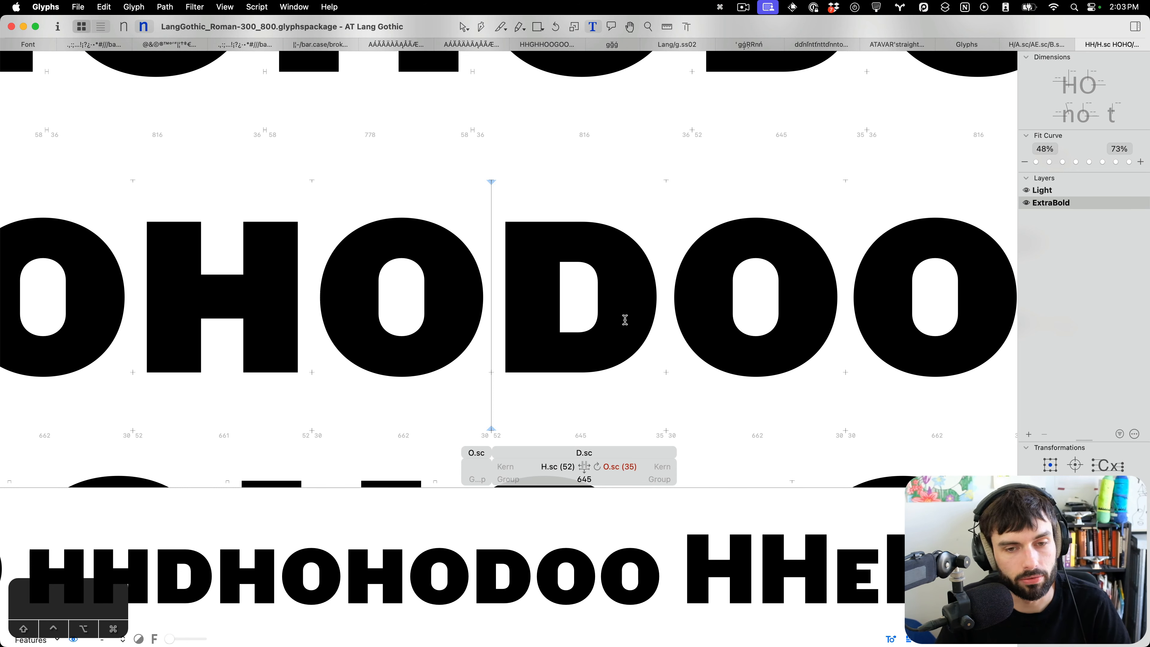
scroll(628, 320, "down", 3)
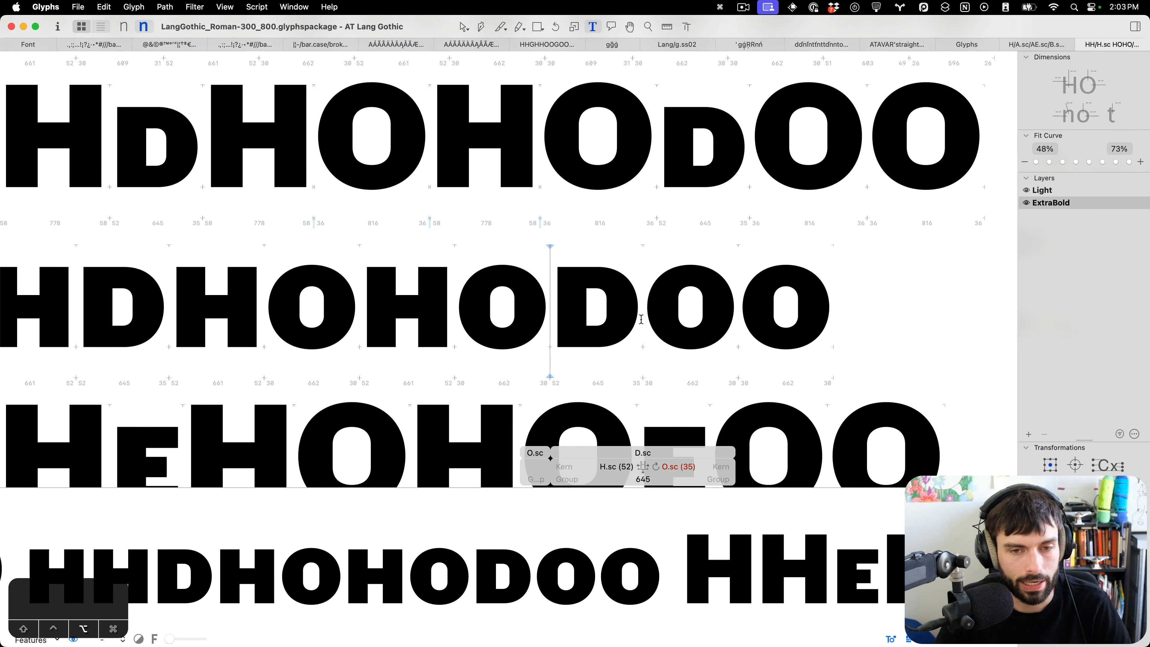
scroll(641, 319, "down", 3)
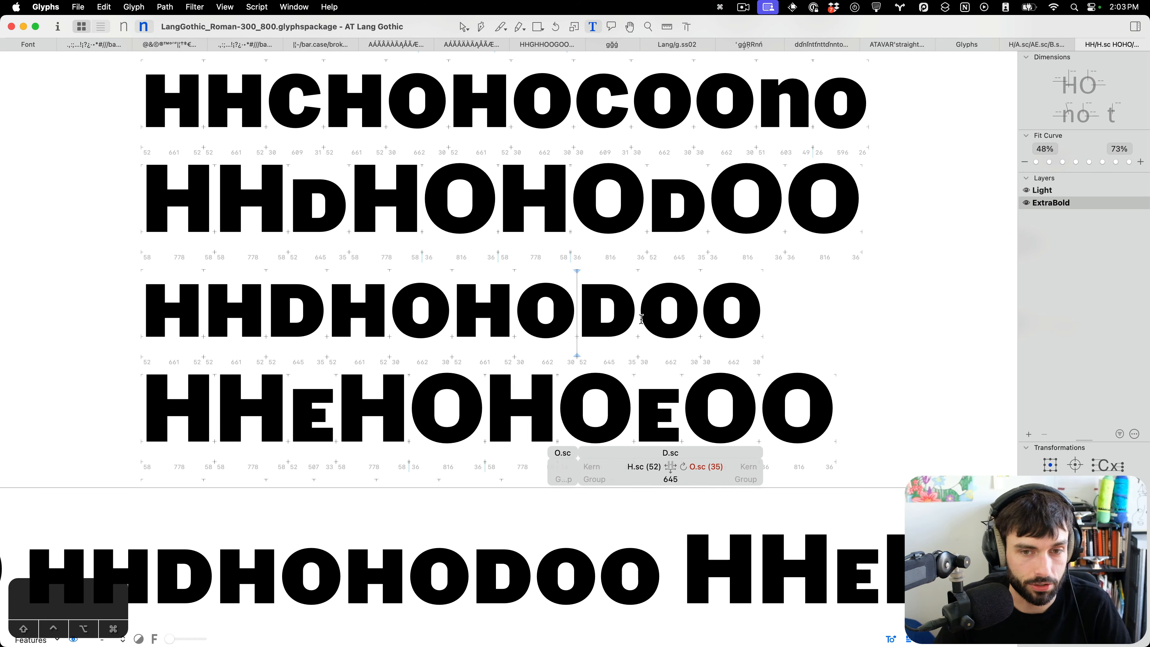
scroll(623, 318, "up", 5)
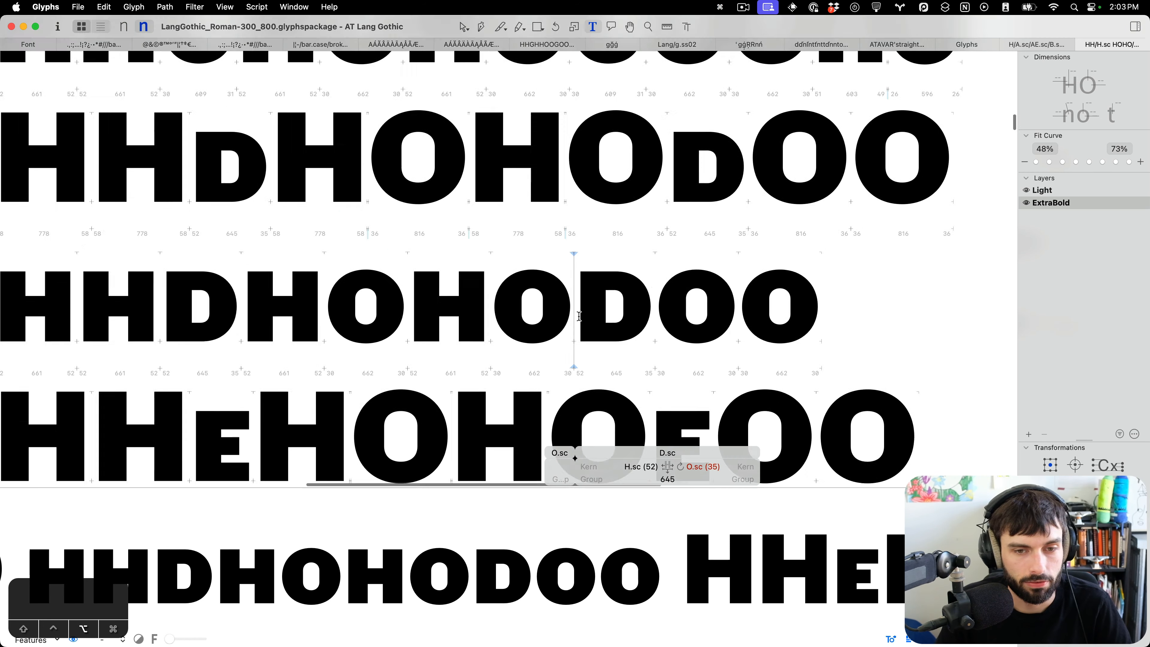
Try nudging the small-cap D's lower counter nodes down and back up to their original position.
double_click(617, 267)
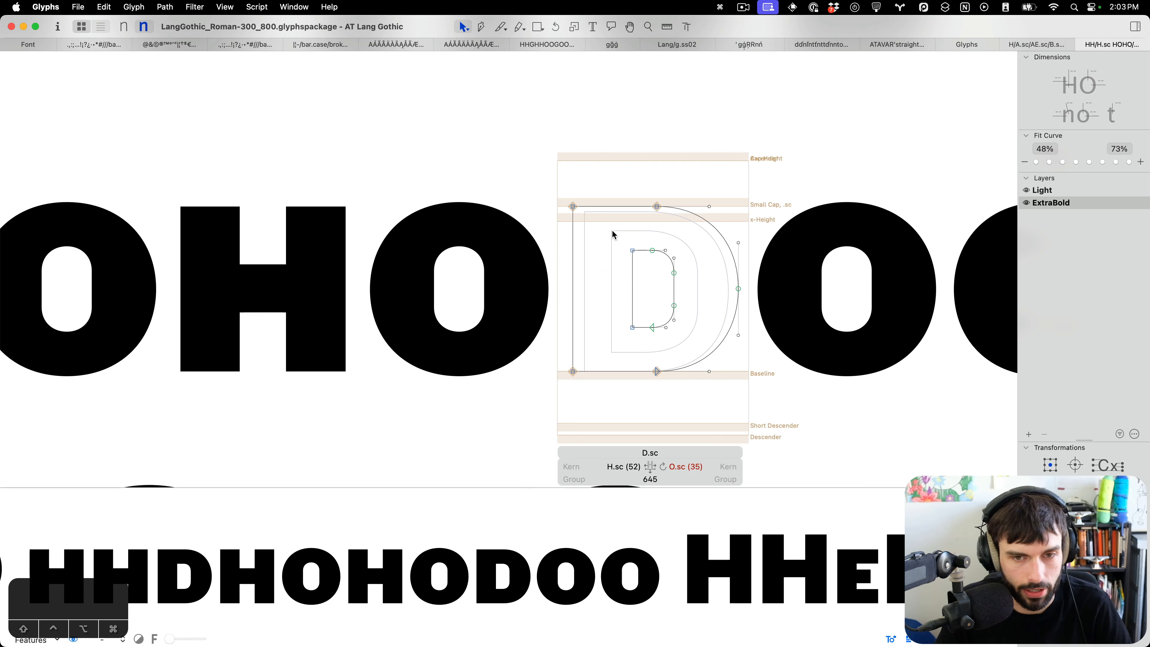
left_click_drag(613, 231, 601, 346)
key("Down")
key("Down")
key("Down")
key("Down")
key("Up")
key("Up")
key("Up")
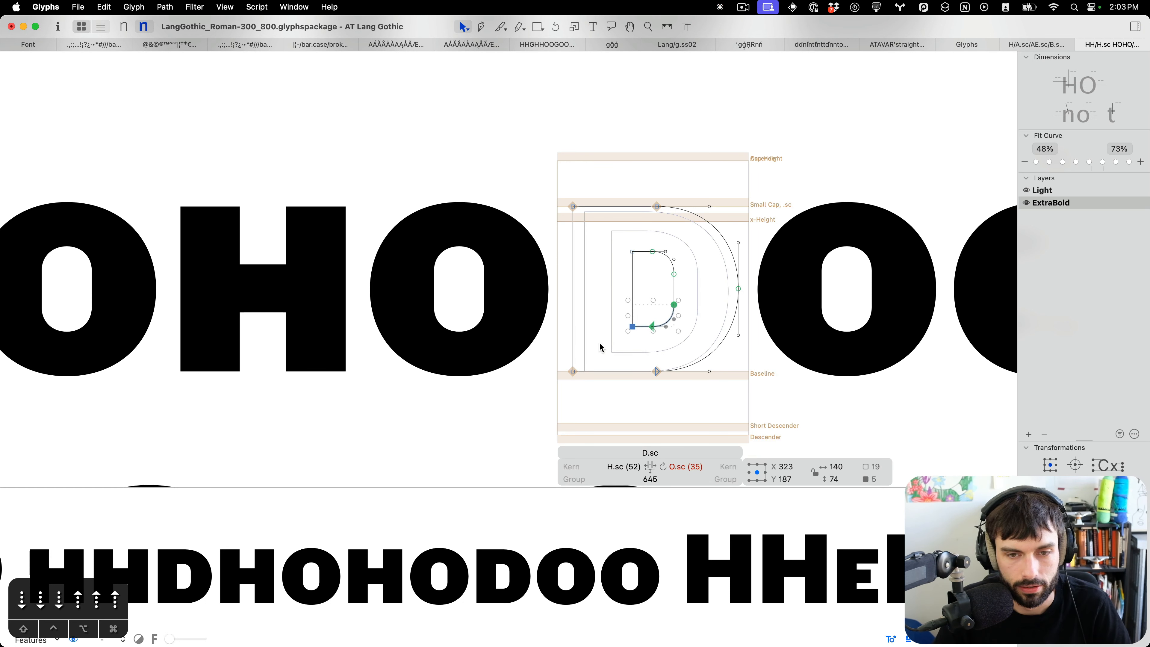
key("t")
Thin the small-cap E's top and bottom arms by nudging their inner edges outward two units each.
scroll(712, 322, "down", 5)
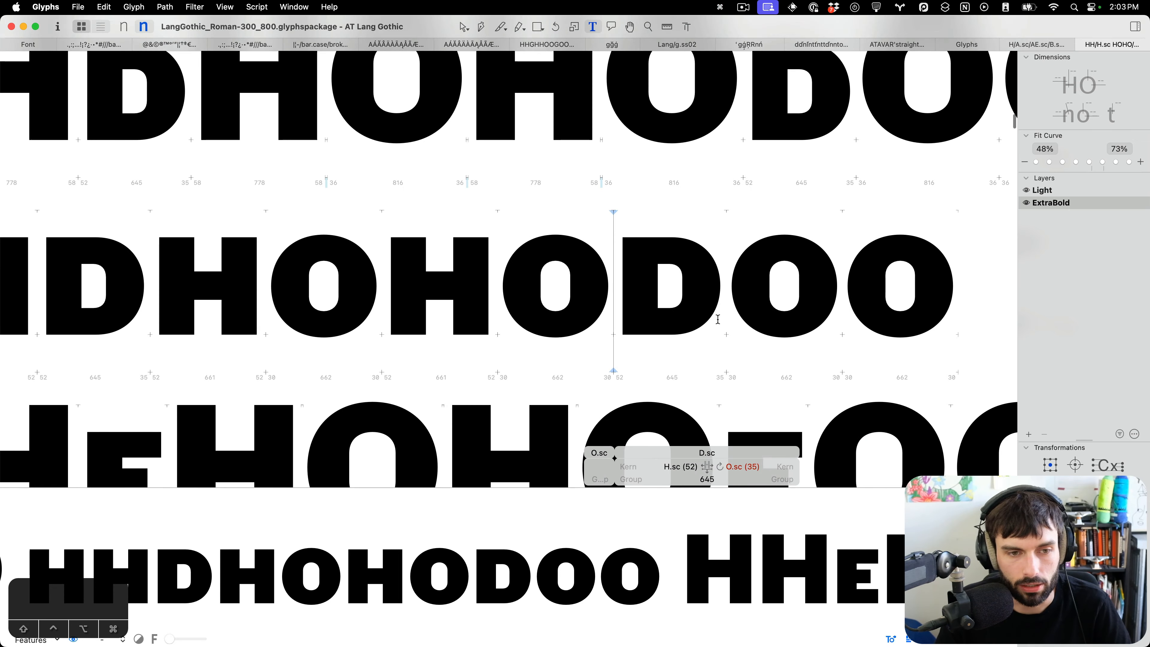
scroll(718, 319, "down", 5)
scroll(718, 319, "up", 3)
scroll(709, 311, "up", 3)
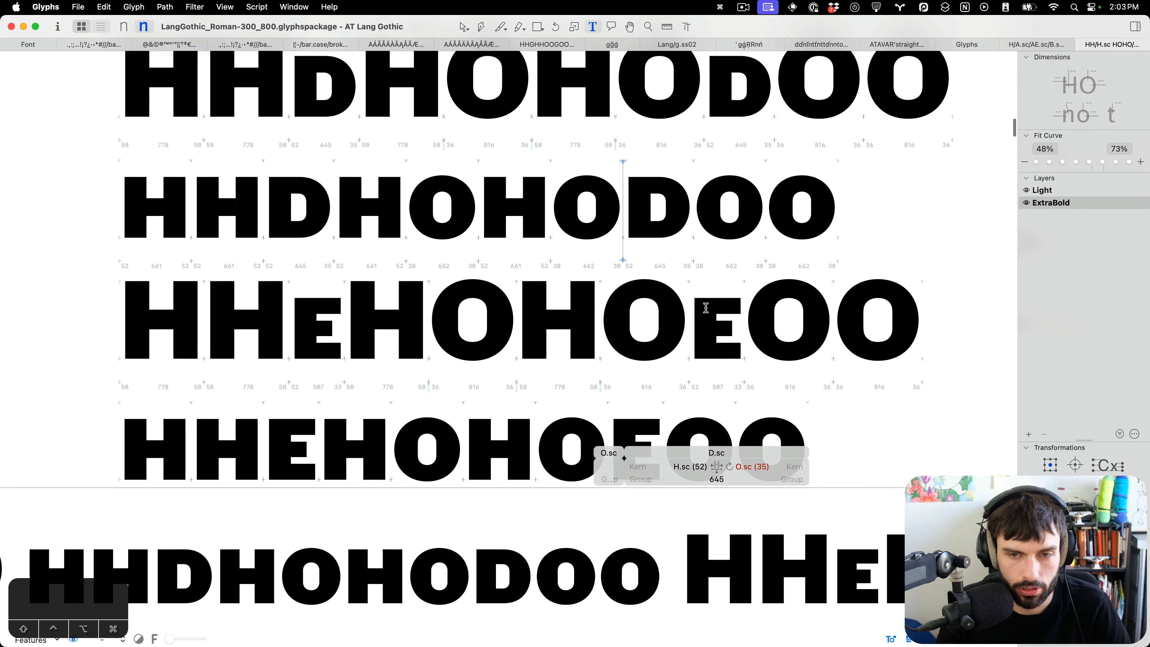
scroll(706, 309, "down", 3)
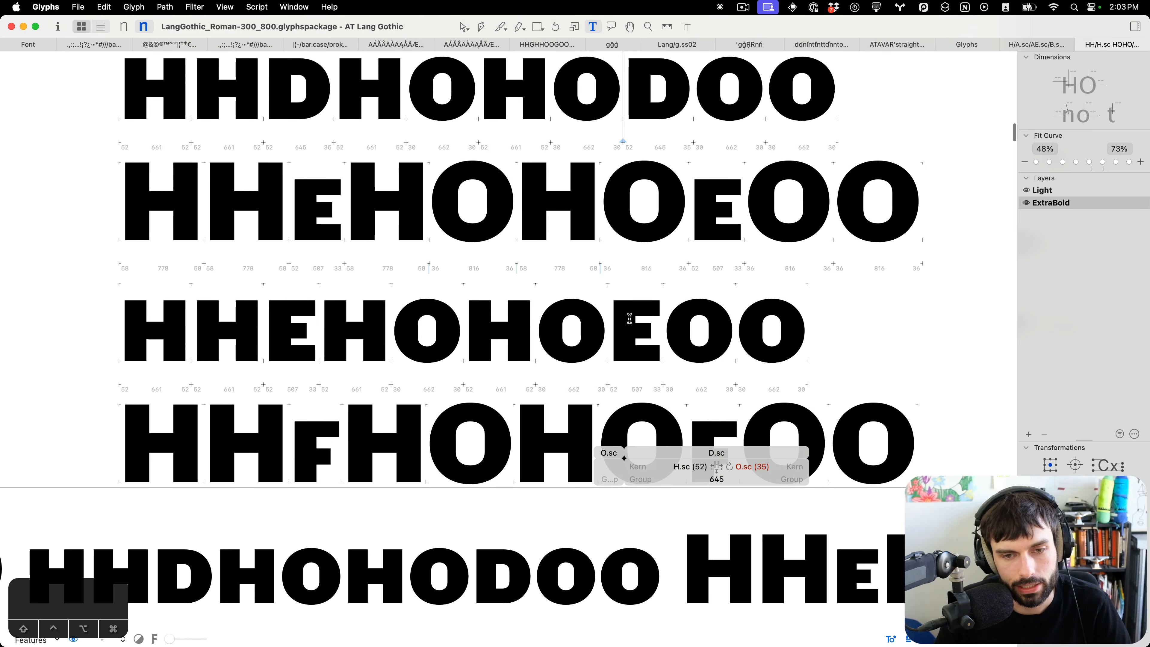
scroll(627, 319, "up", 3)
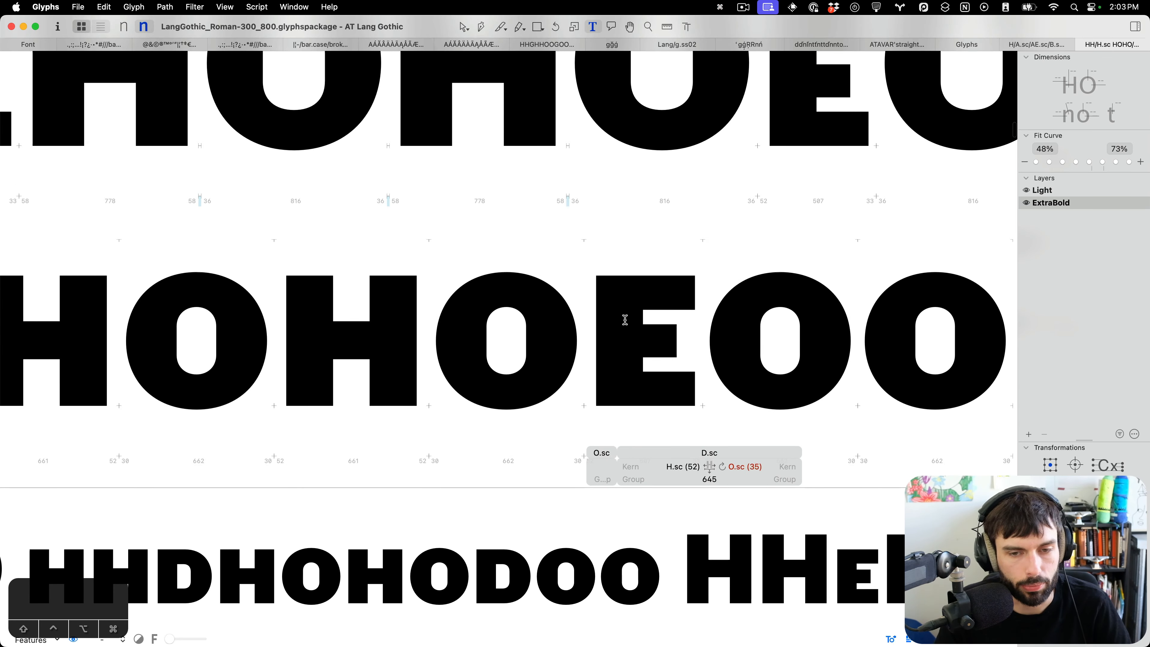
left_click(620, 322)
key("Escape")
scroll(679, 329, "up", 3)
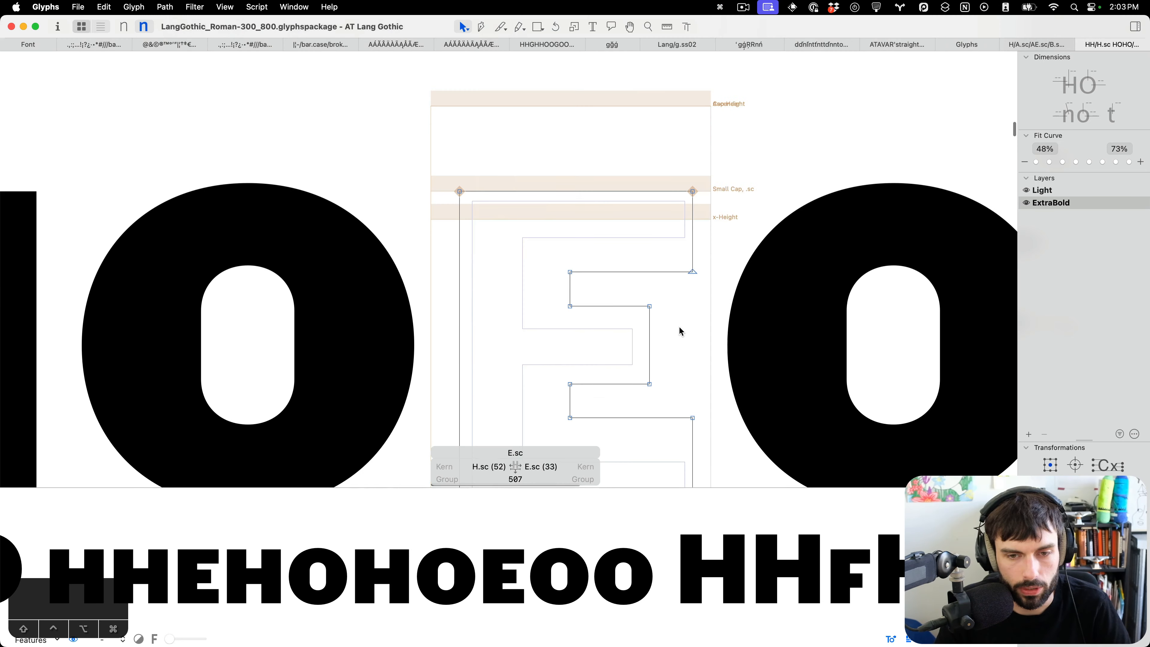
left_click_drag(728, 282, 540, 255)
key("Up")
key("Up")
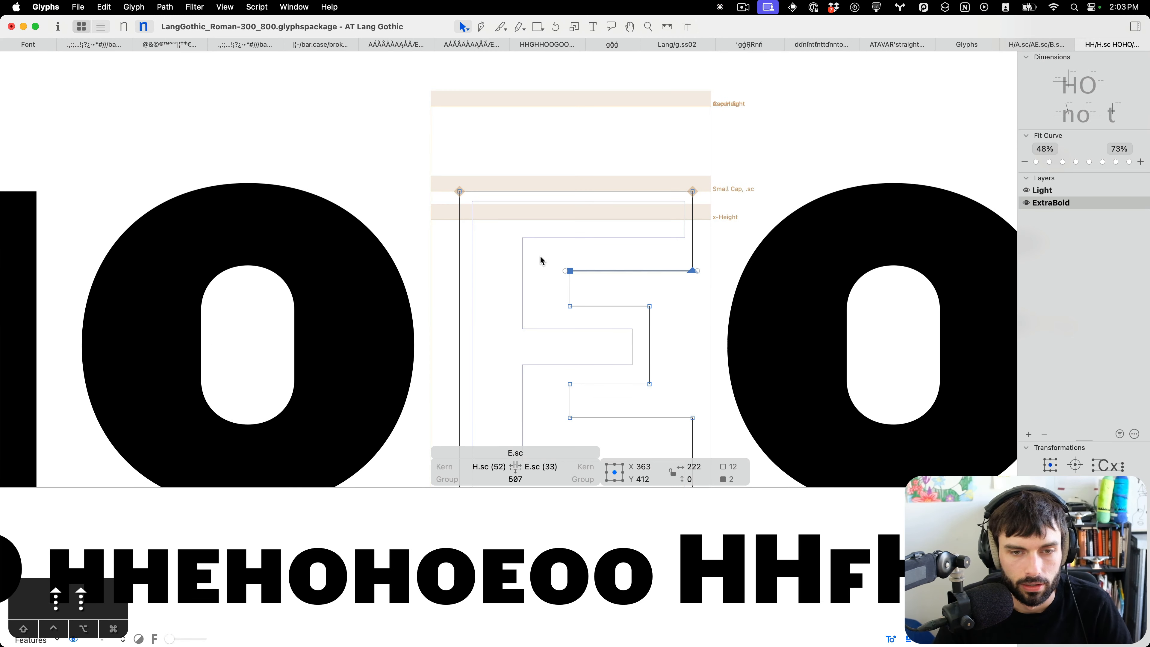
scroll(539, 290, "down", 3)
left_click_drag(537, 310, 739, 355)
key("Down")
key("Down")
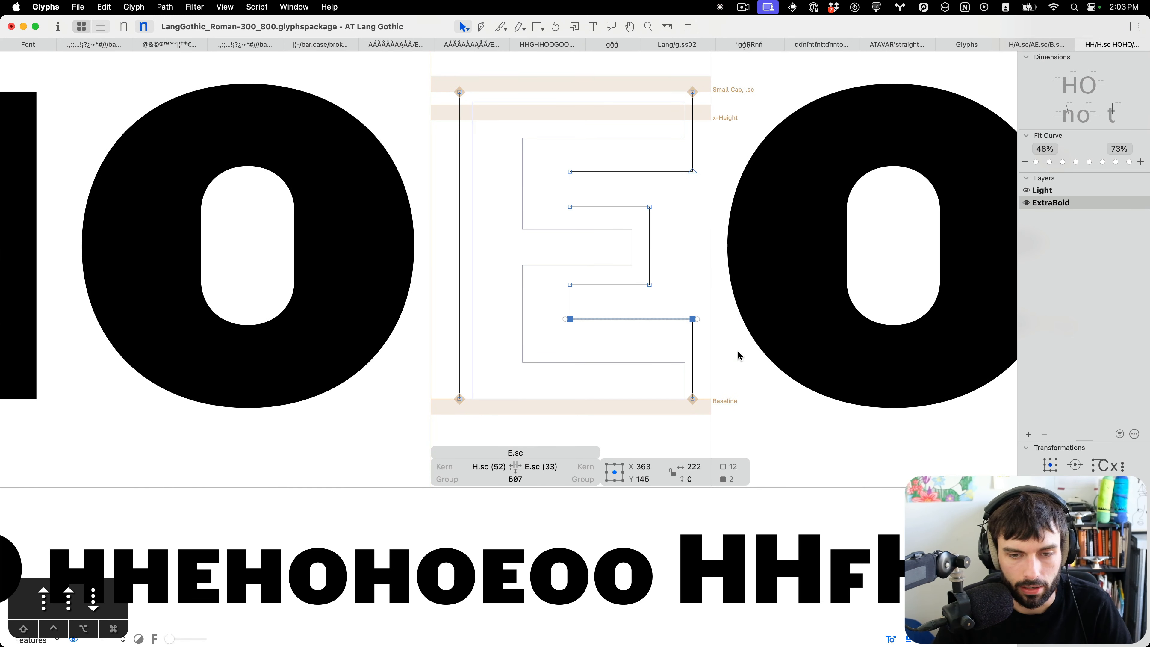
Thin the small-cap E's middle arm by nudging its lower edge up and its upper edge down.
left_click_drag(678, 292, 516, 267)
key("Up")
key("Up")
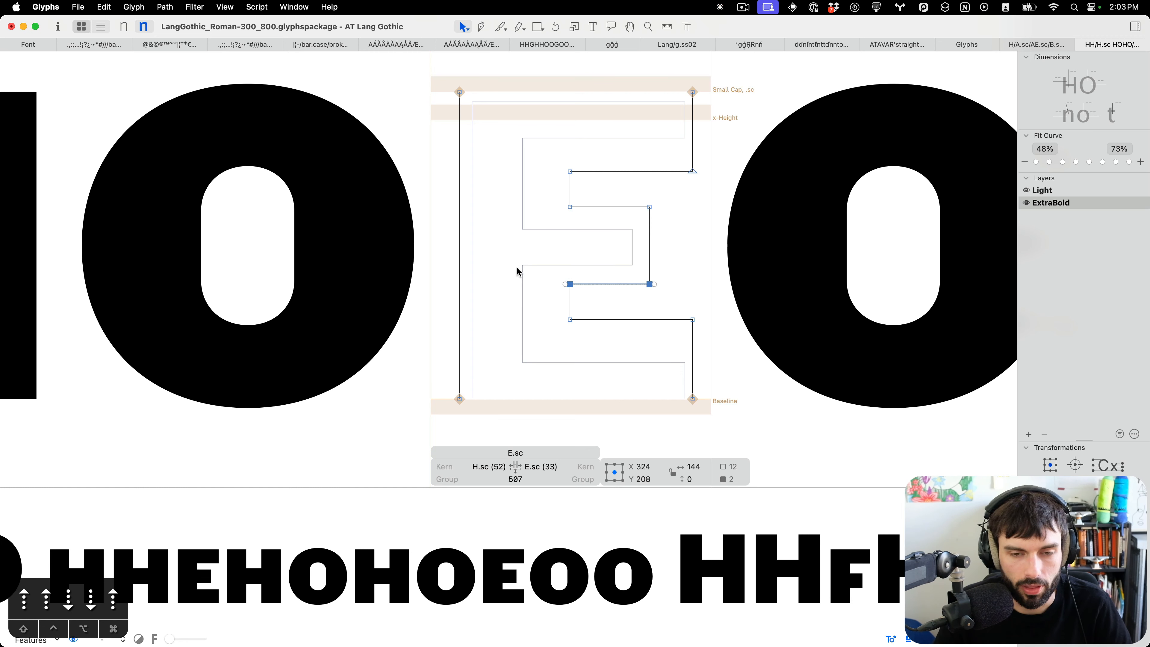
left_click_drag(547, 222, 695, 197)
key("Down")
key("Down")
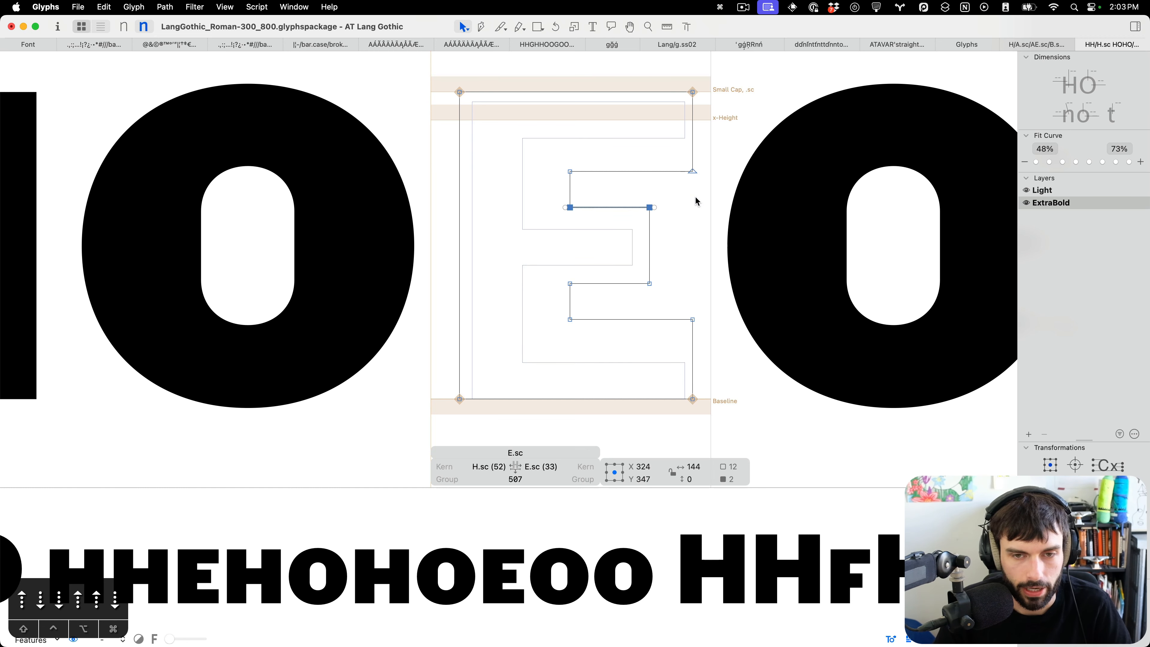
key("t")
Inspect the small-cap F's top arm nodes and its spacing against H and O in the test lines.
scroll(697, 234, "down", 3)
scroll(697, 234, "down", 3)
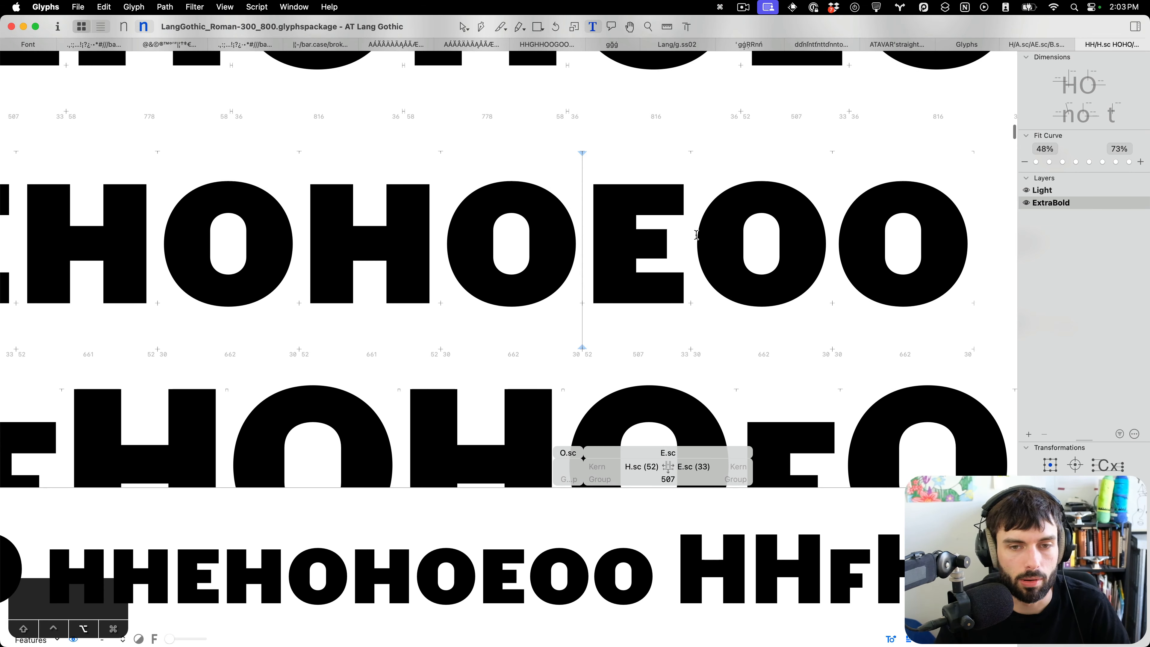
scroll(697, 234, "down", 3)
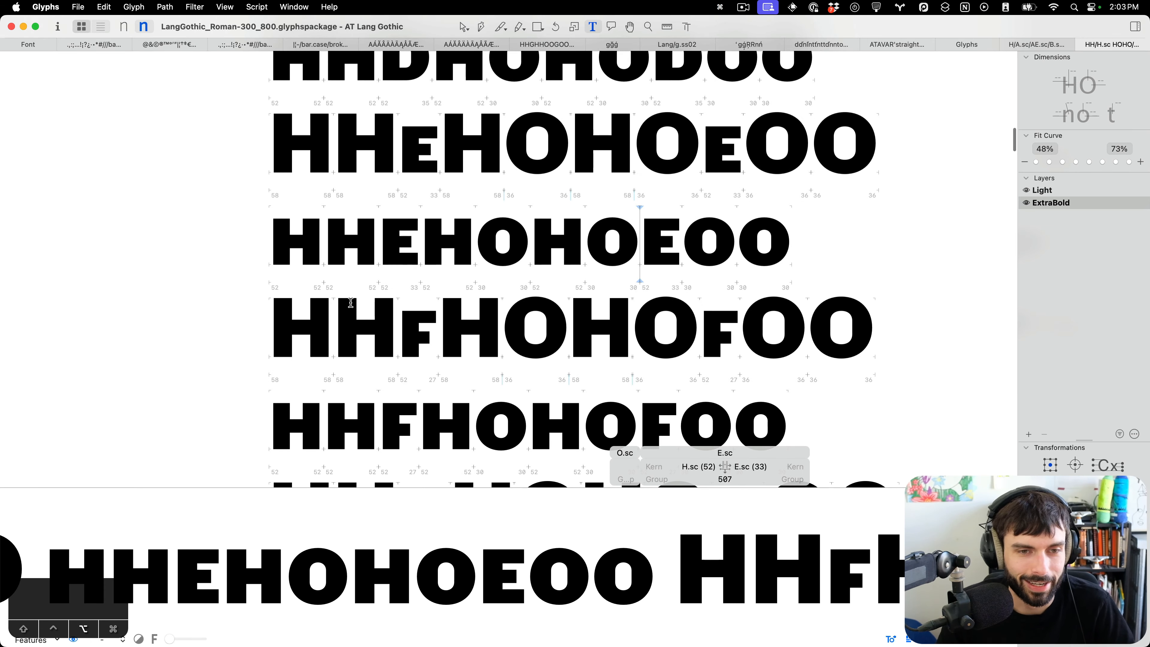
scroll(351, 302, "up", 3)
left_click(591, 346)
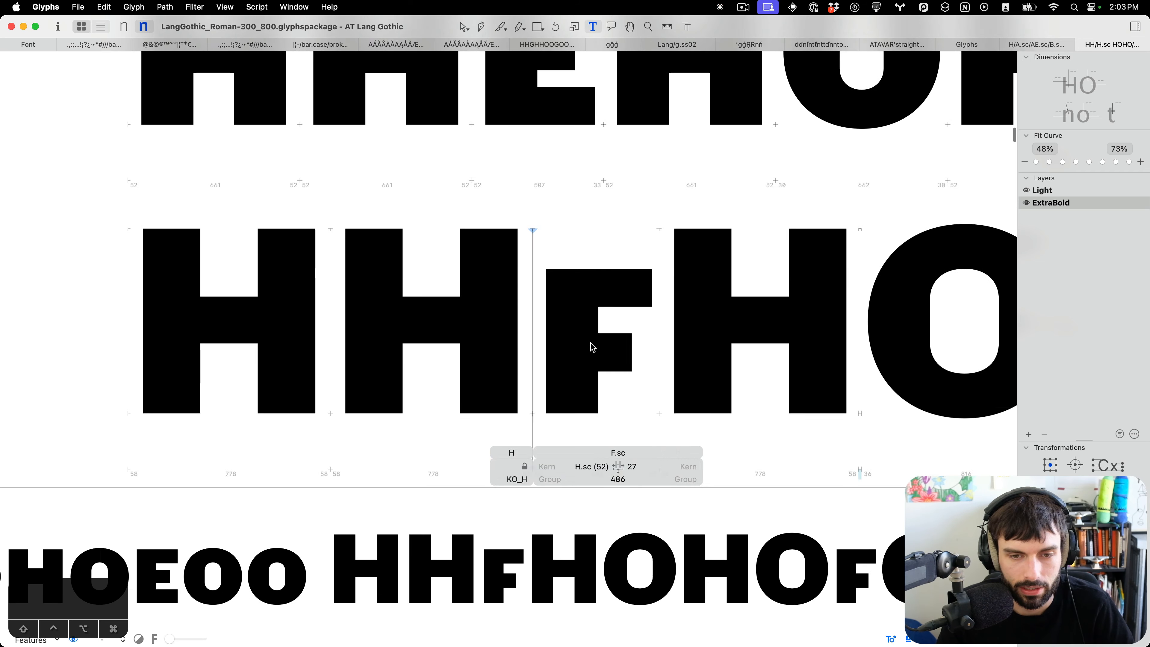
double_click(593, 348)
left_click_drag(580, 280, 695, 326)
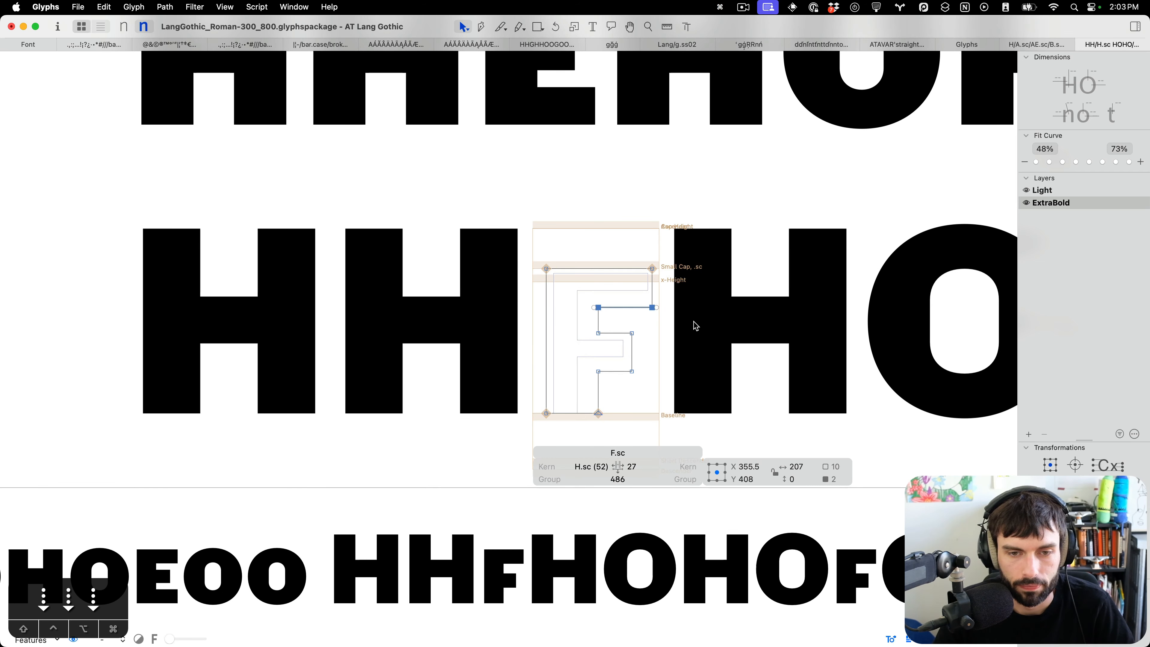
key("t")
scroll(578, 347, "down", 5)
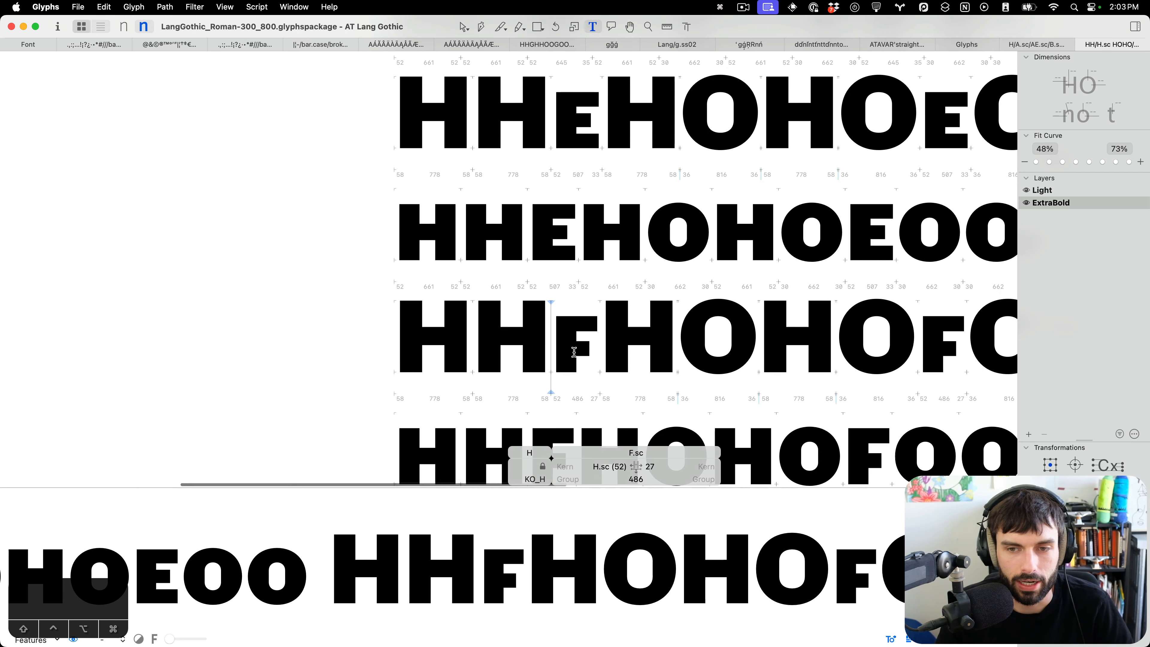
scroll(574, 351, "right", 3)
scroll(576, 350, "right", 3)
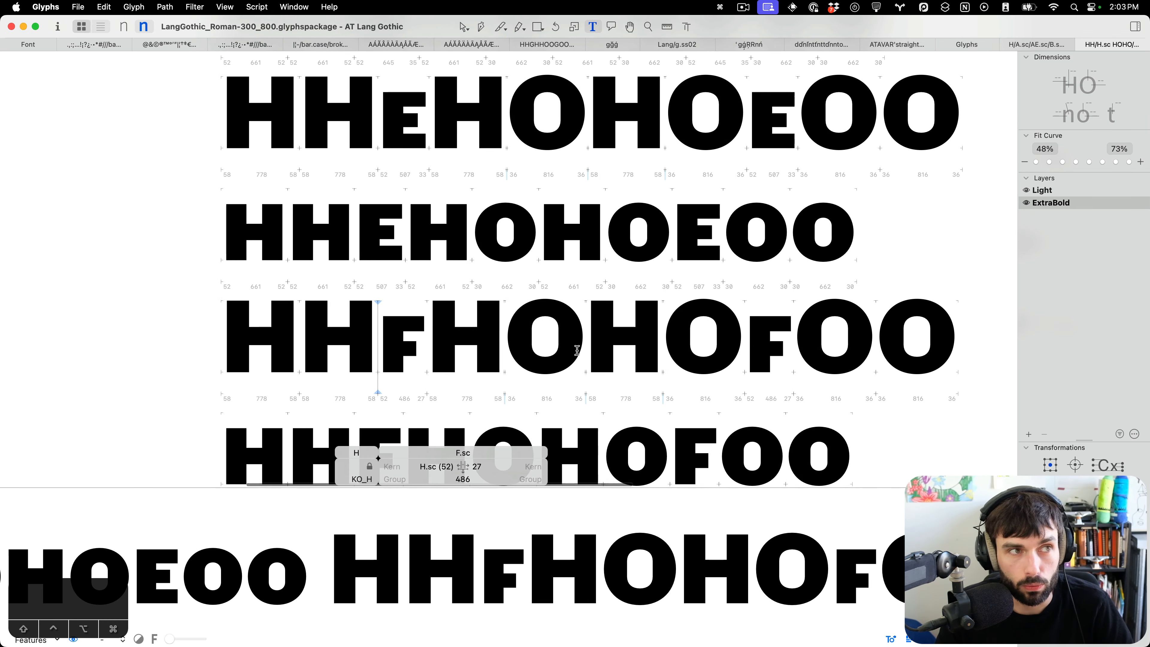
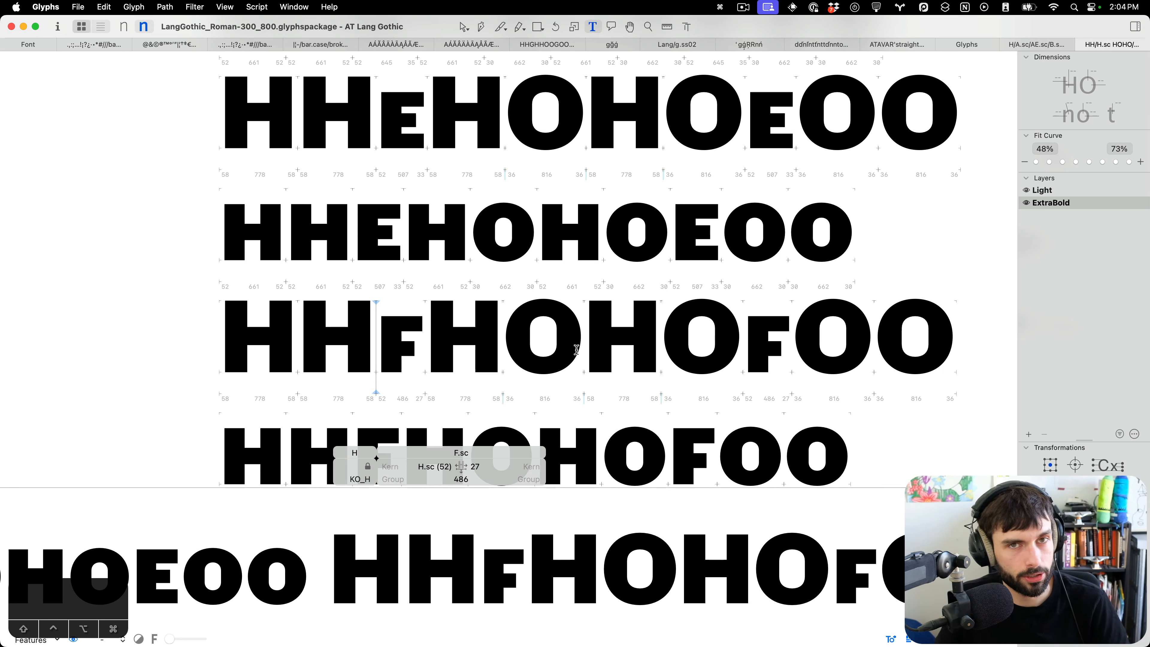
Update the small-cap G's spacing metrics in its HHGHOHOGOO test line.
scroll(584, 351, "down", 5)
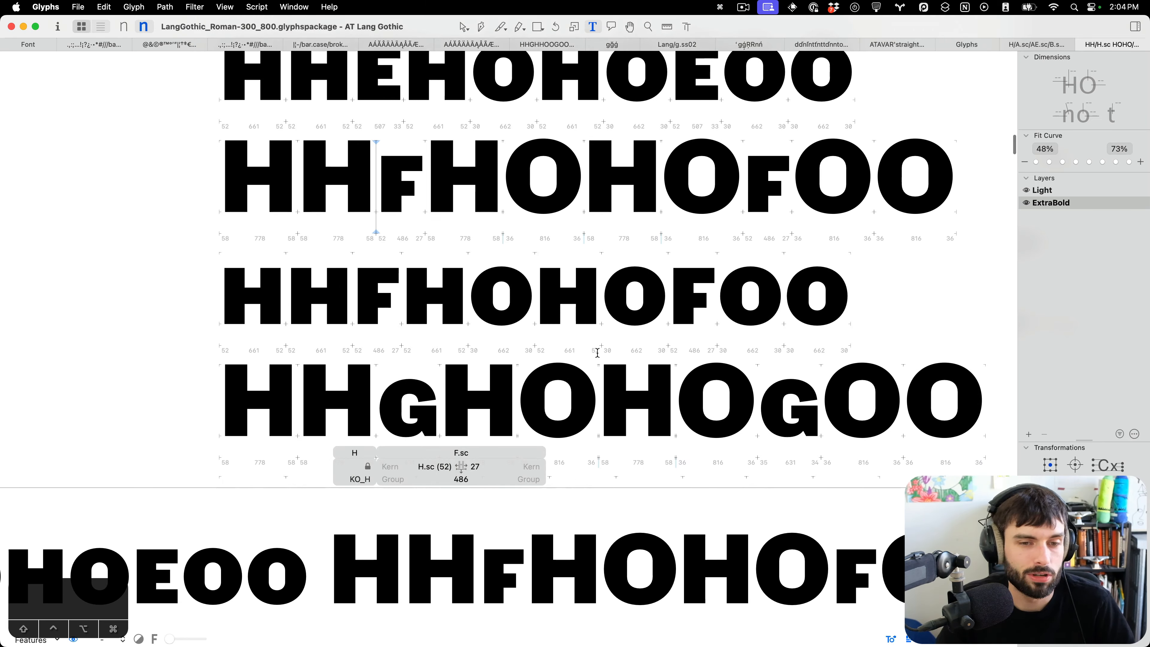
scroll(603, 344, "down", 2)
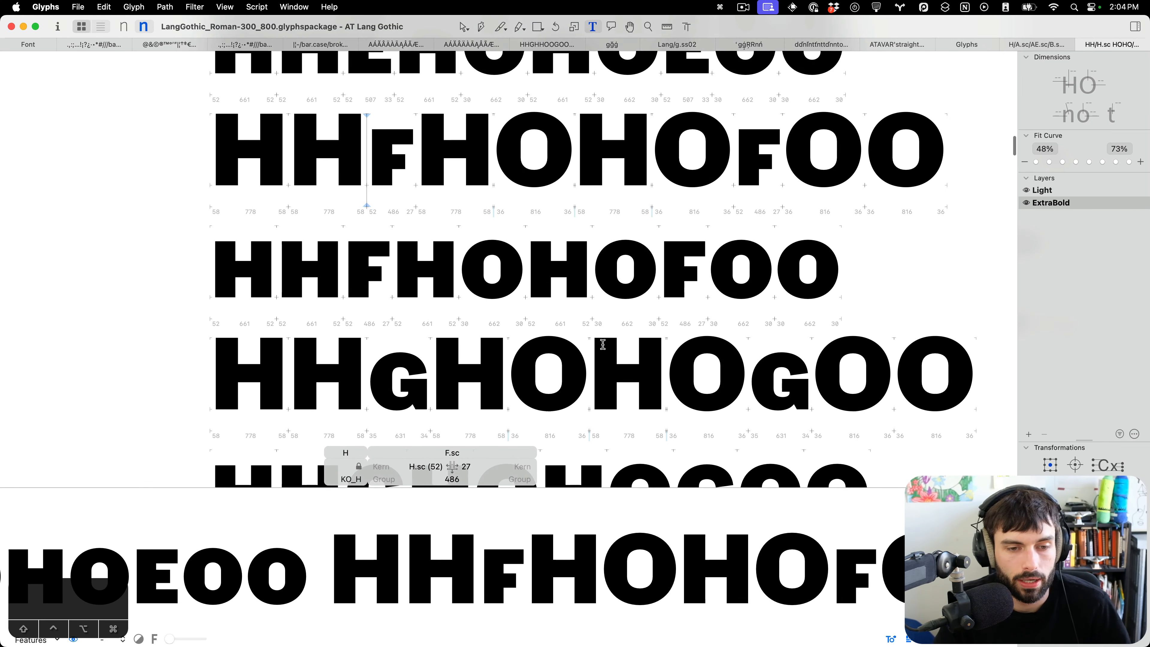
scroll(627, 346, "up", 5)
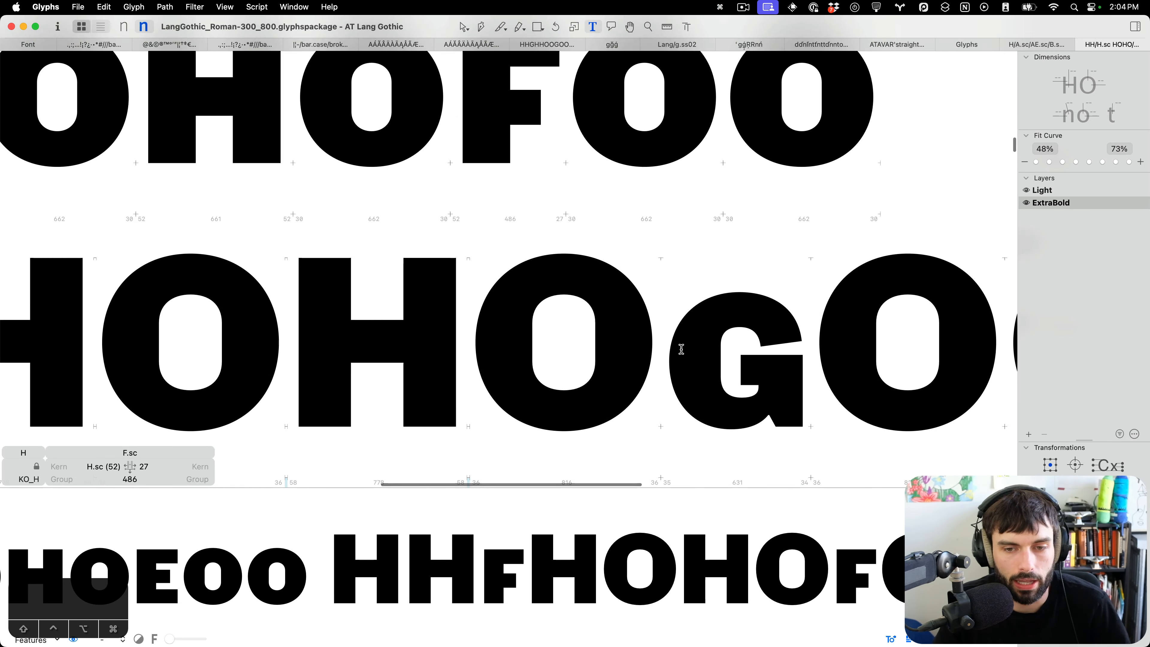
left_click(682, 349)
scroll(547, 355, "up", 3)
scroll(547, 354, "down", 5)
scroll(547, 354, "up", 2)
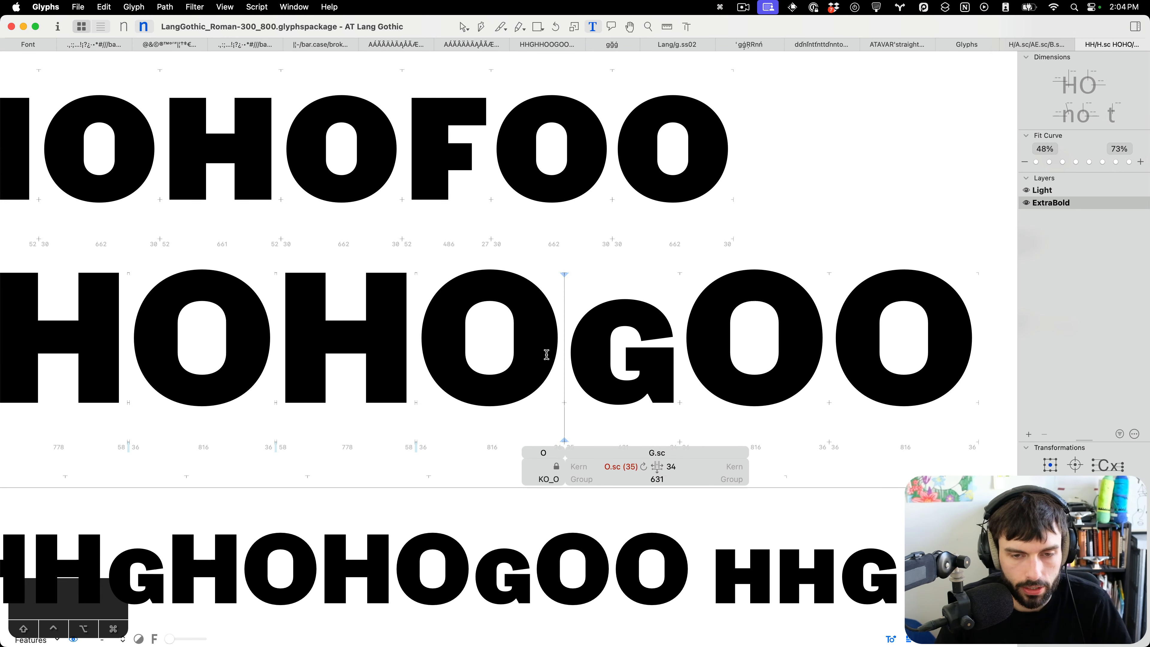
key("ctrl+super+m")
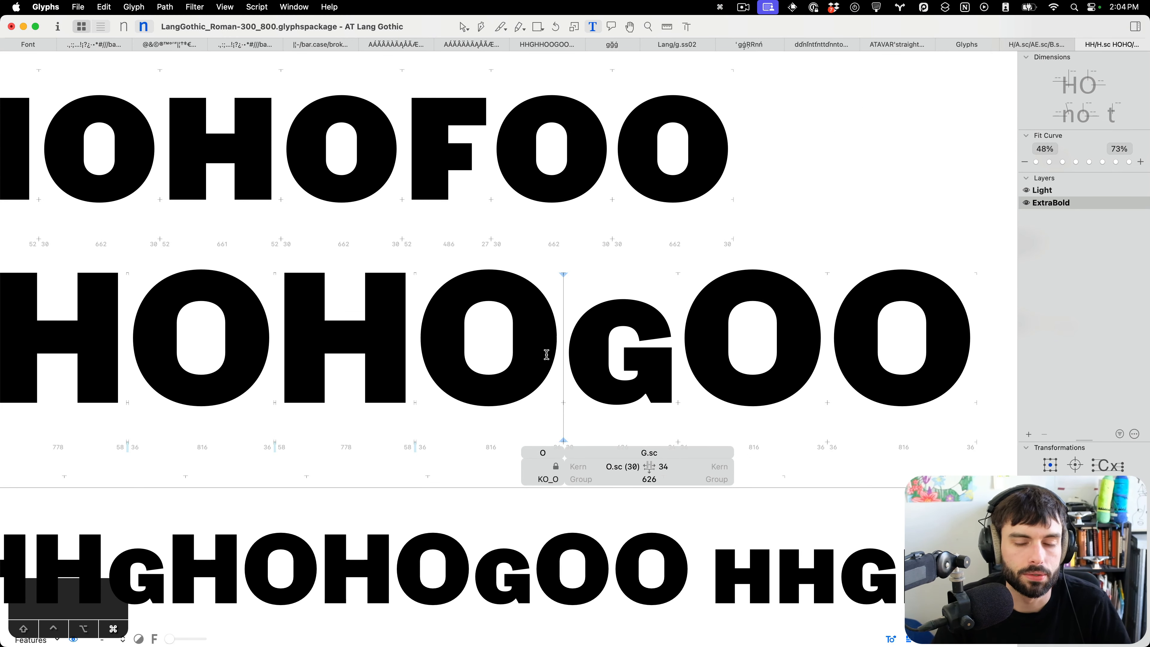
Insert the small-cap C before the small-cap G in the test line.
scroll(547, 354, "up", 4)
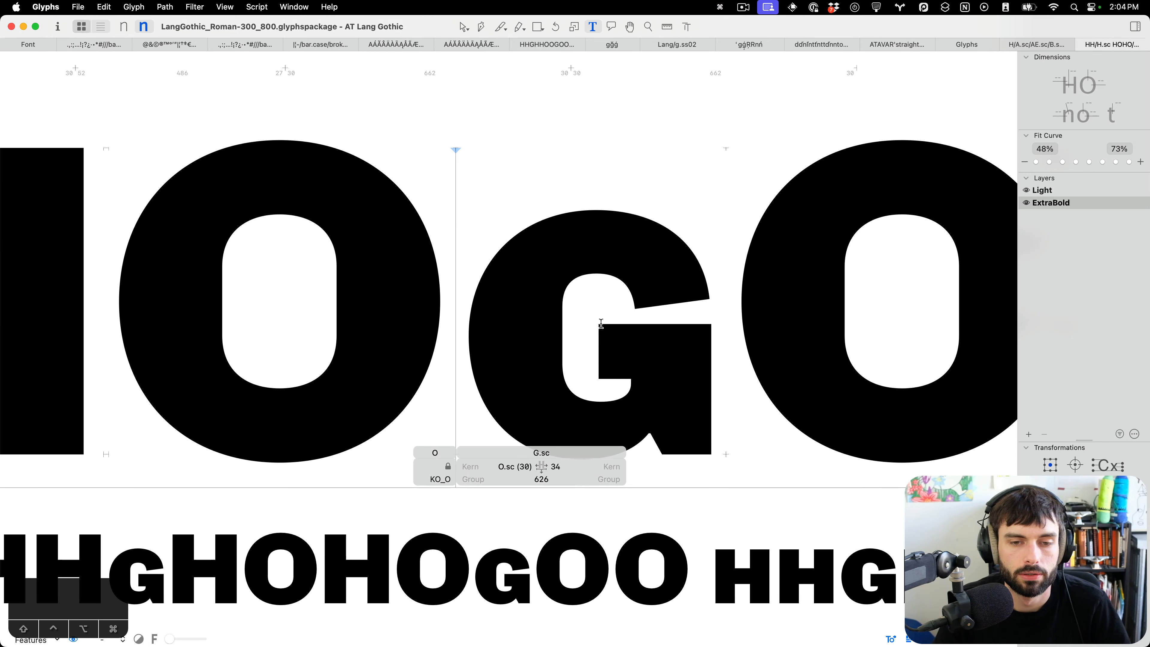
scroll(601, 323, "down", 5)
key("slash")
type("C.")
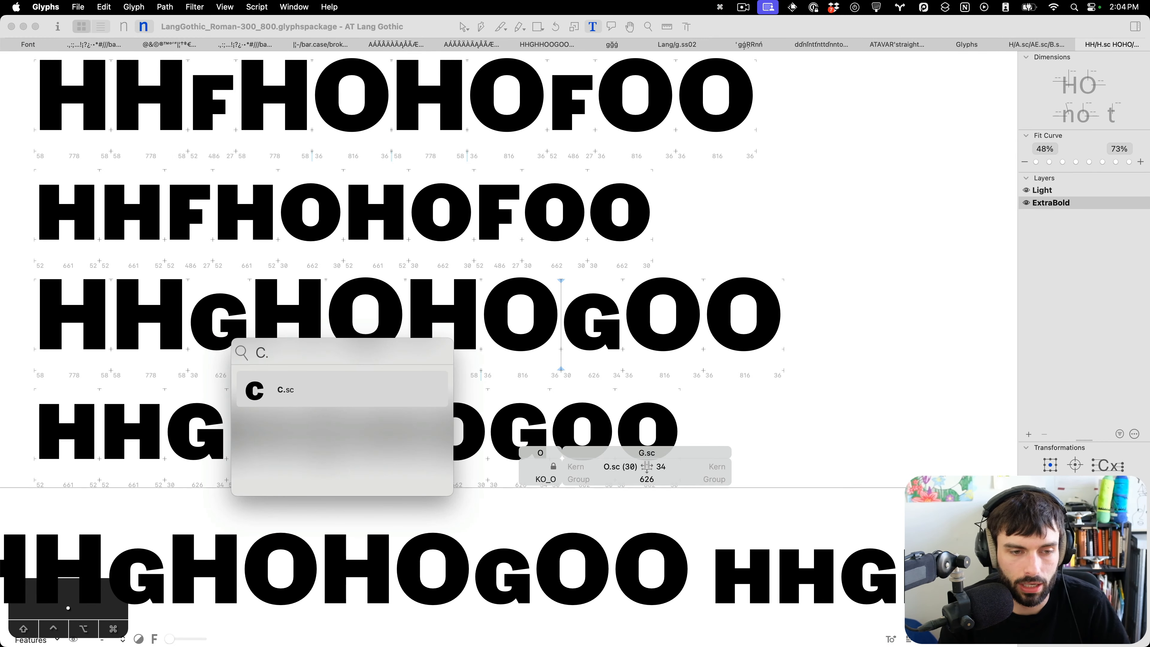
key("Return")
scroll(614, 324, "up", 5)
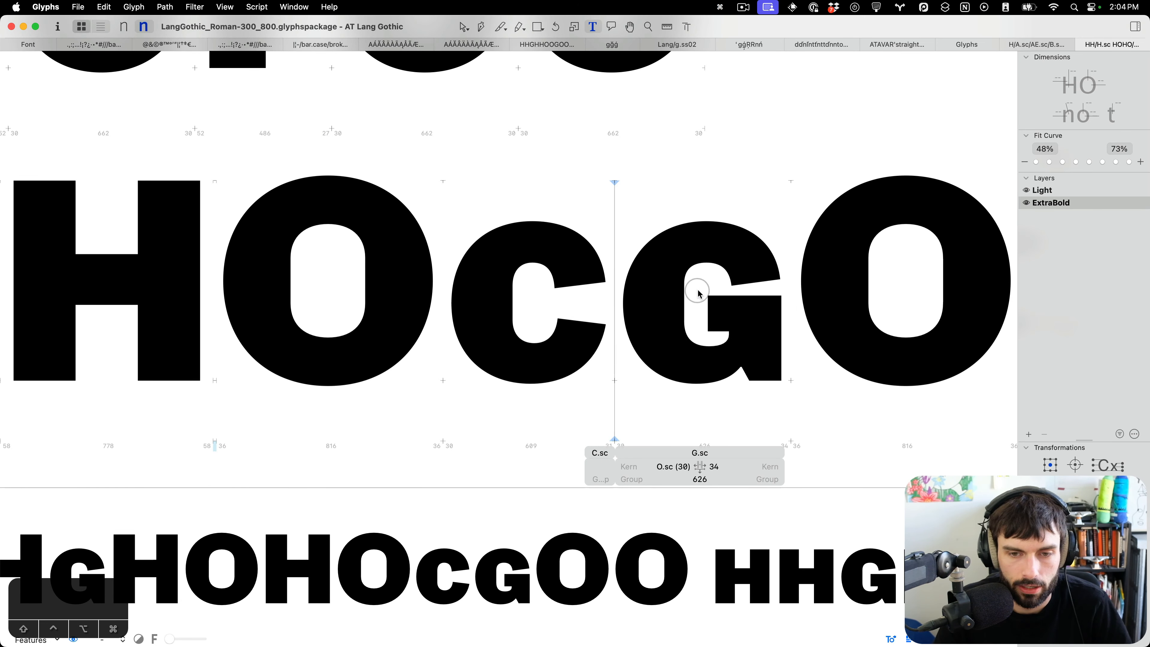
Move the small-cap G's inner crossbar corner node slightly up.
double_click(699, 295)
scroll(709, 333, "up", 3)
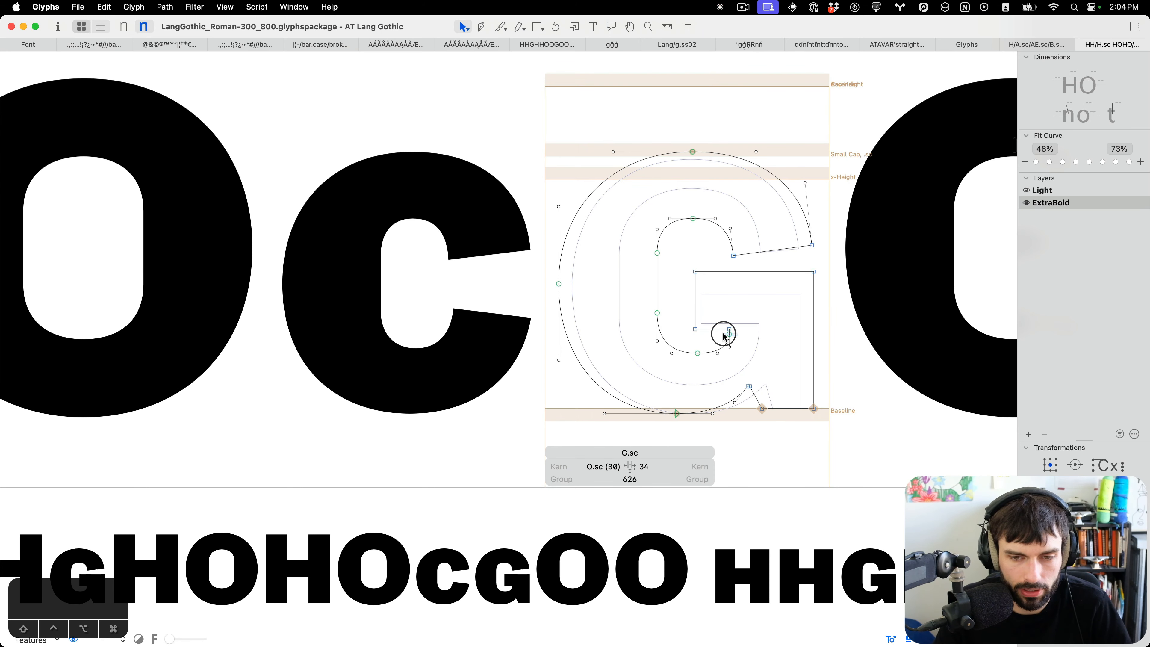
left_click_drag(729, 335, 727, 331)
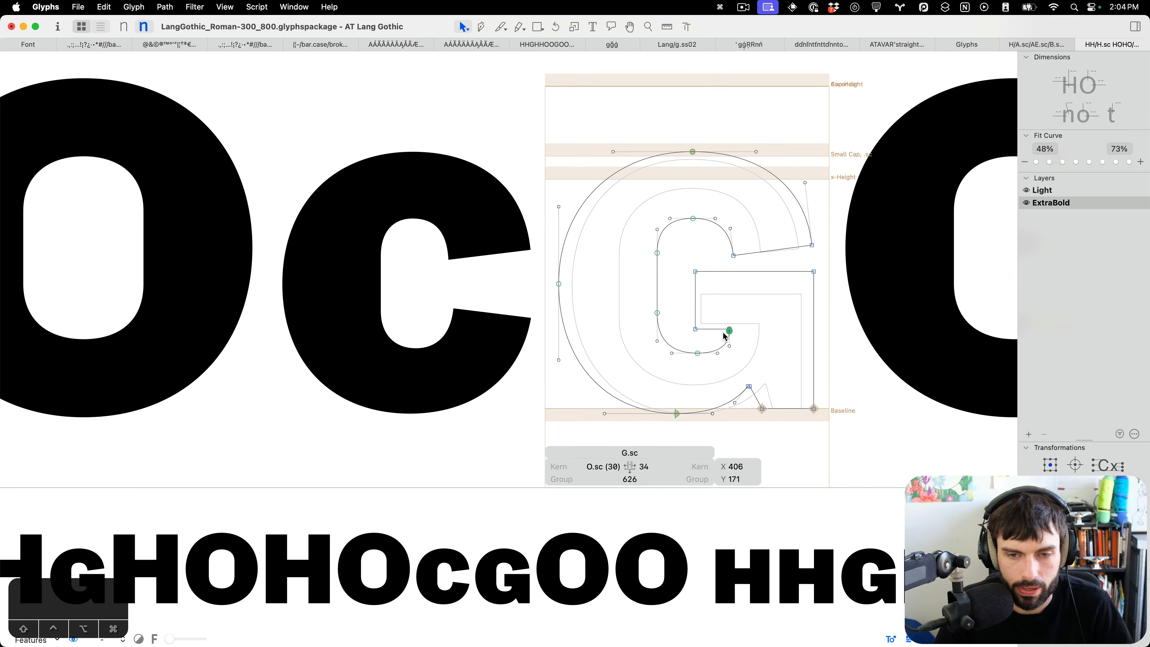
key("t")
Select the small-cap G's lower spur nodes and nudge them three units left.
double_click(717, 291)
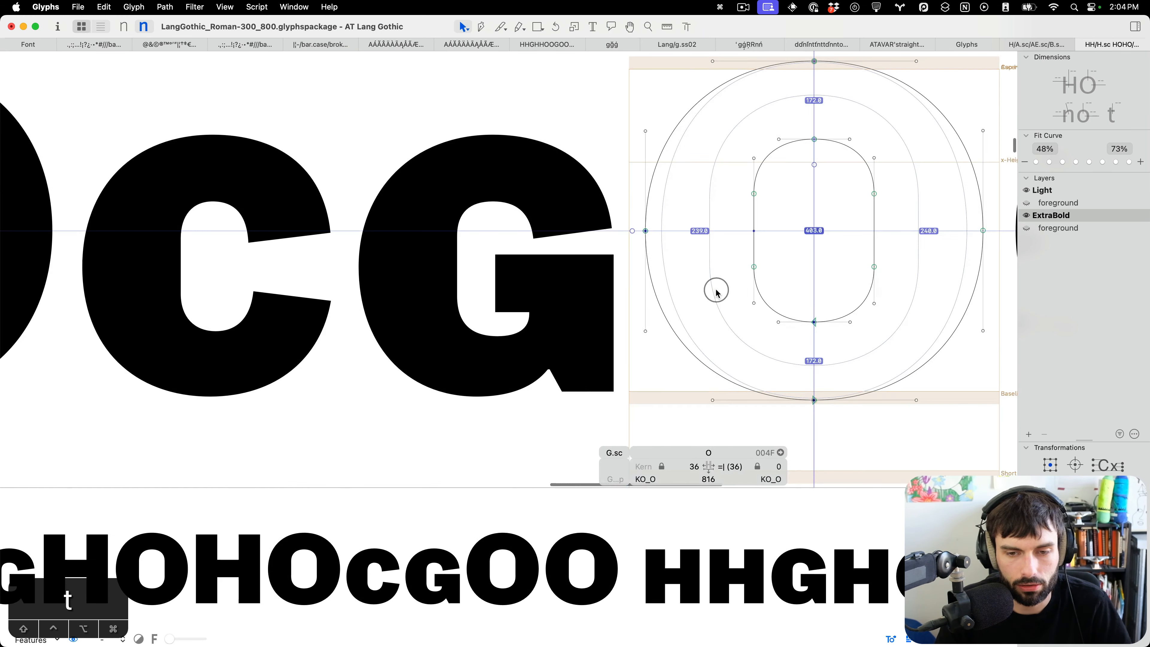
double_click(521, 357)
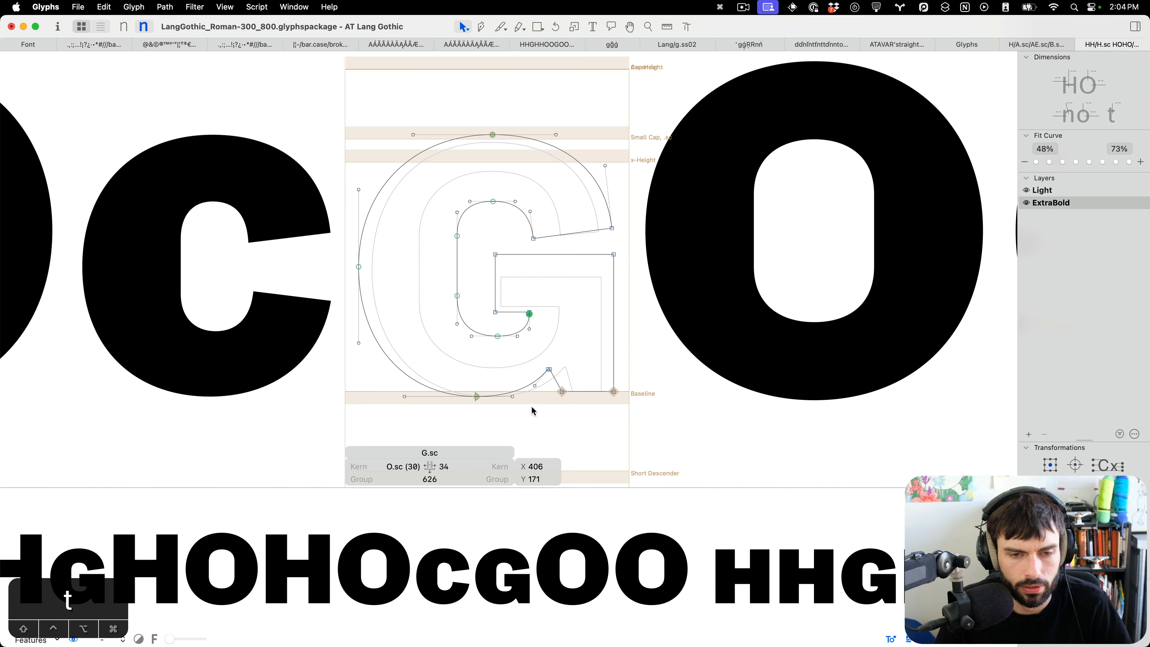
left_click_drag(532, 410, 506, 386)
key("Left")
key("Left")
key("Left")
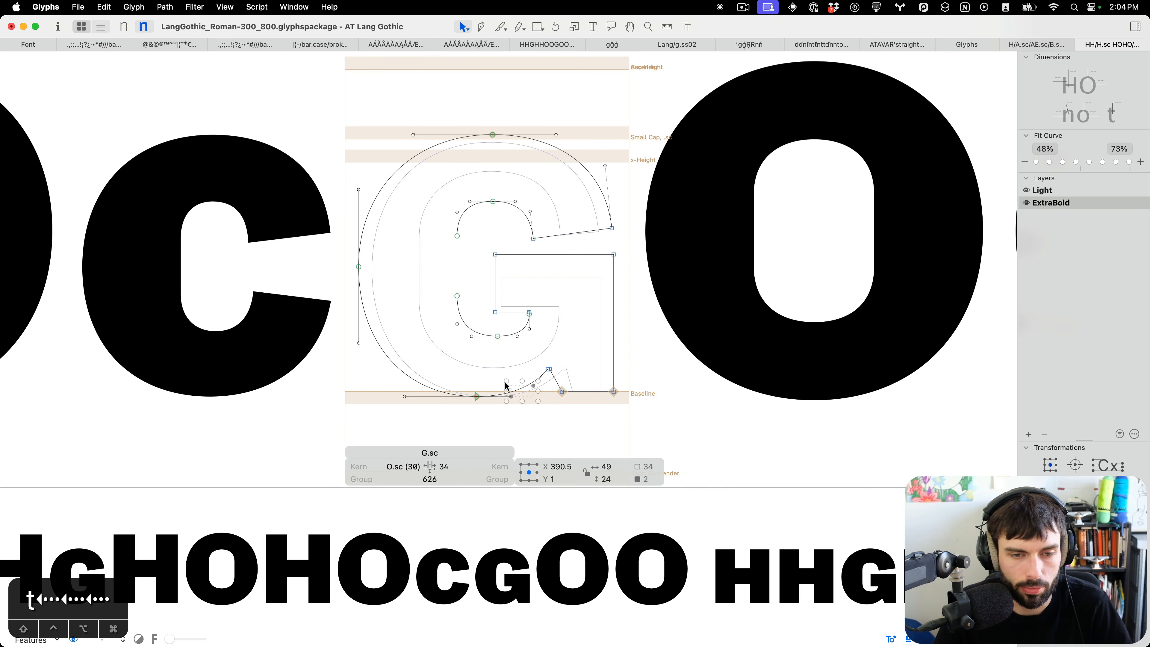
key("t")
Nudge the small-cap G's inner crossbar corner node slightly up again.
scroll(580, 326, "down", 2)
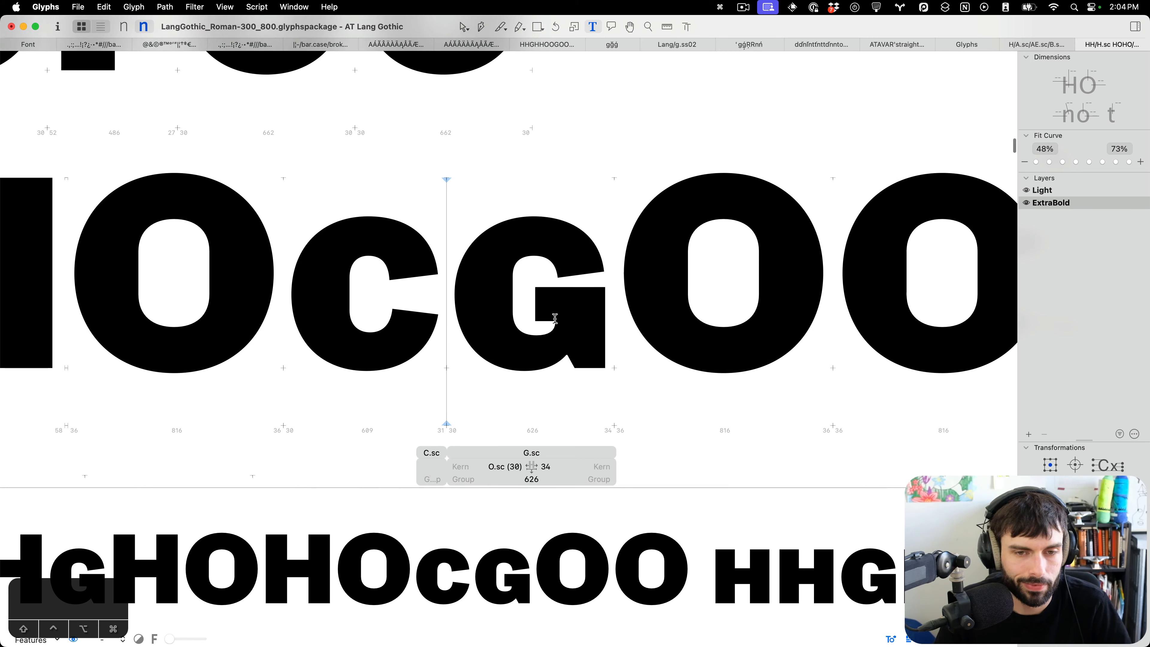
scroll(481, 302, "up", 2)
double_click(560, 314)
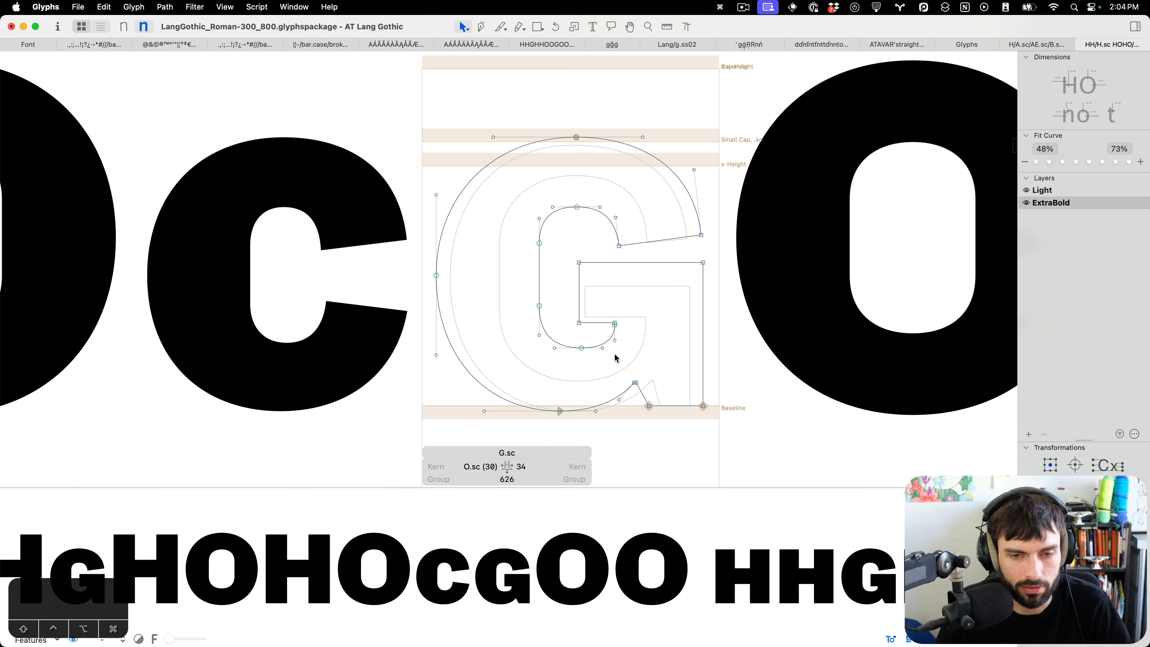
scroll(616, 356, "up", 4)
left_click_drag(586, 304, 585, 297)
key("t")
scroll(657, 286, "down", 3)
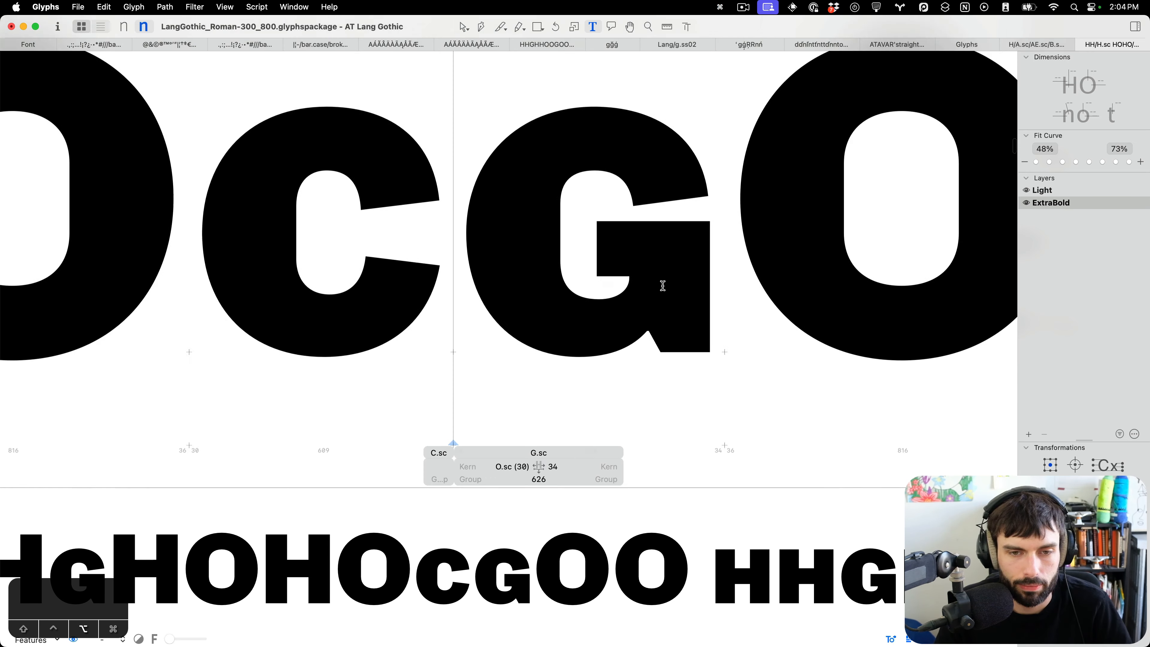
Temporarily replace the small-cap G's outlines with a C.sc component to compare the shapes.
scroll(551, 308, "up", 1)
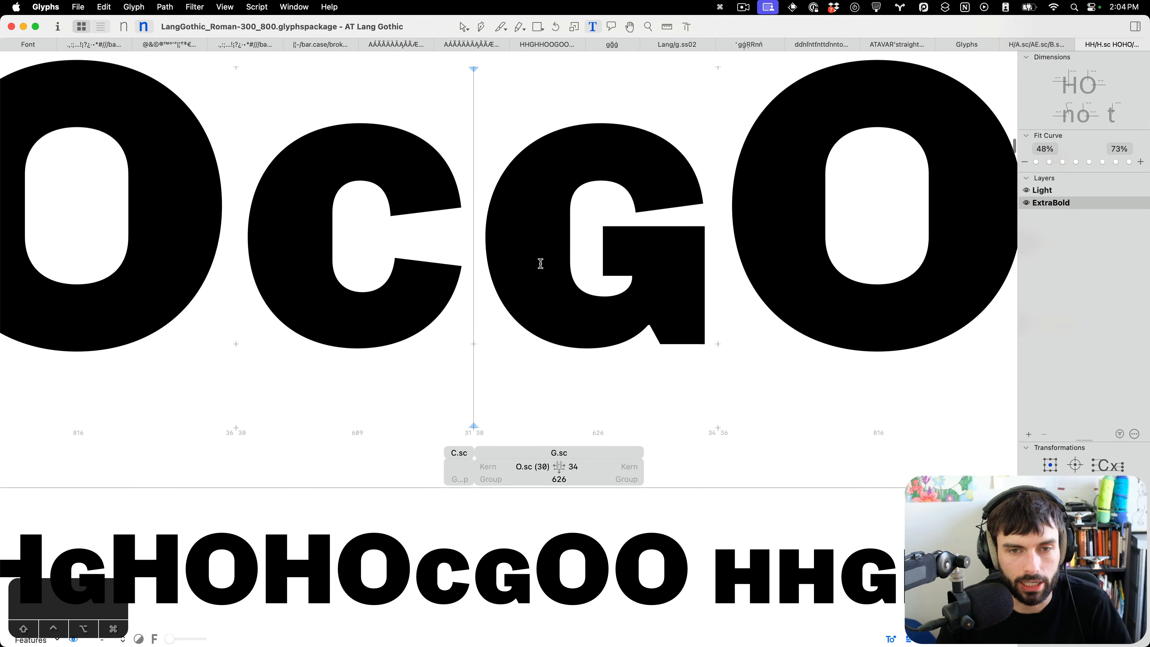
scroll(541, 263, "up", 1)
key("Escape")
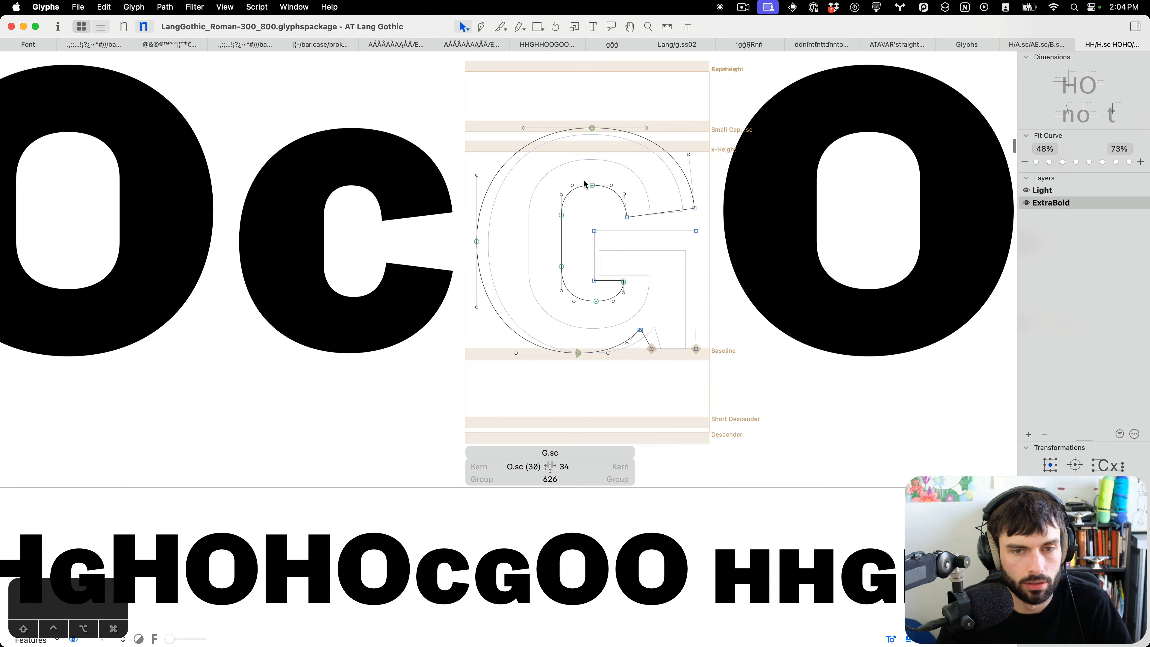
key("super+a")
key("BackSpace")
right_click(597, 208)
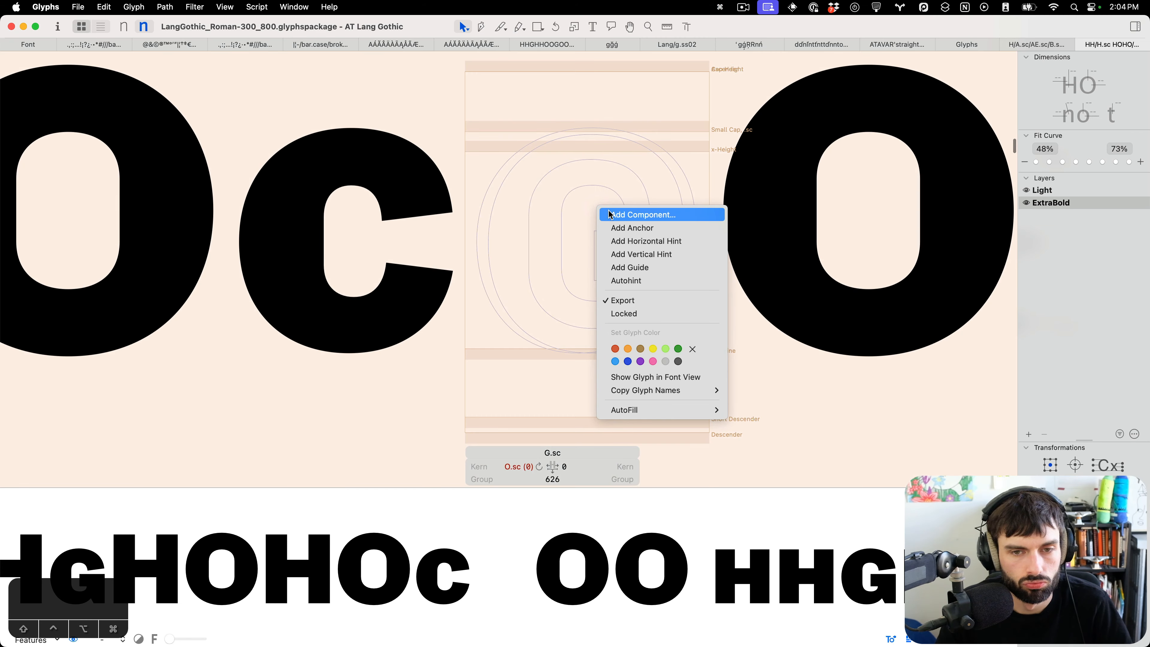
left_click(606, 216)
type("C.")
key("Return")
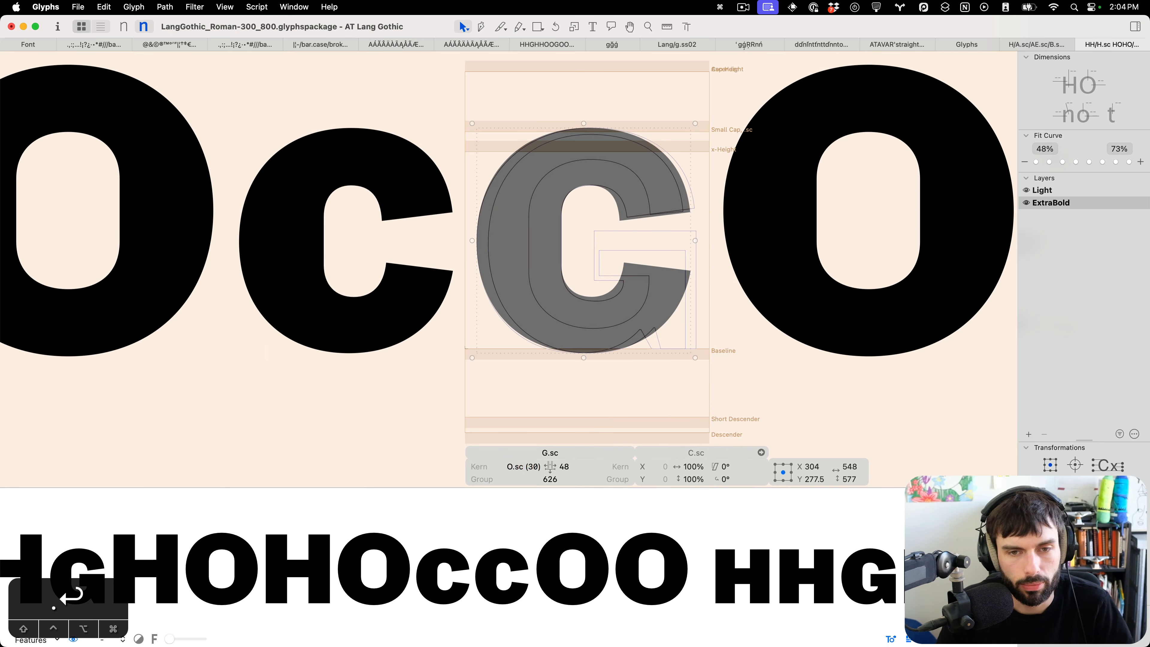
key("super+b")
Insert a capital G before the small-cap G in the test line for comparison.
scroll(583, 188, "up", 5)
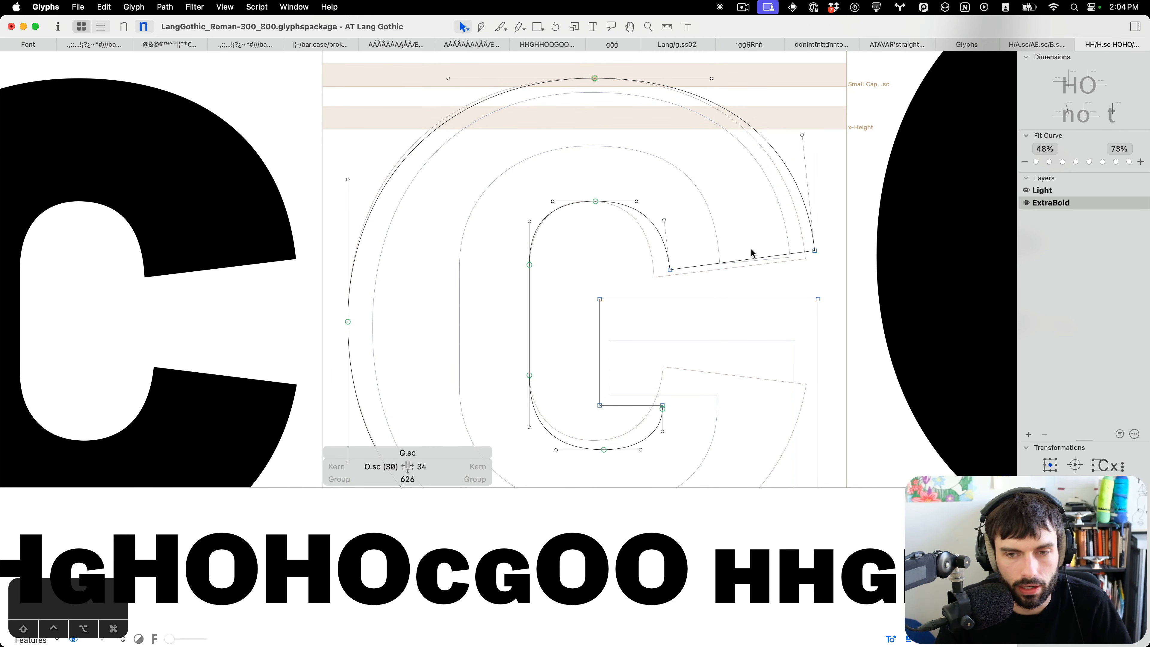
scroll(750, 249, "down", 5)
key("t")
double_click(644, 253)
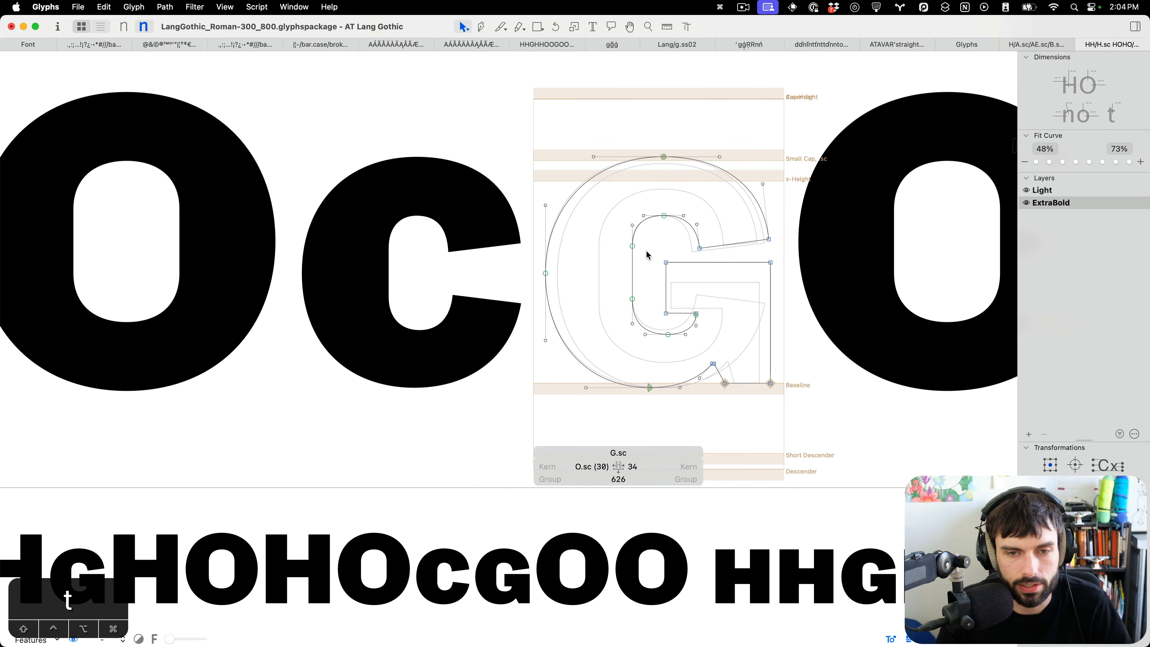
key("t")
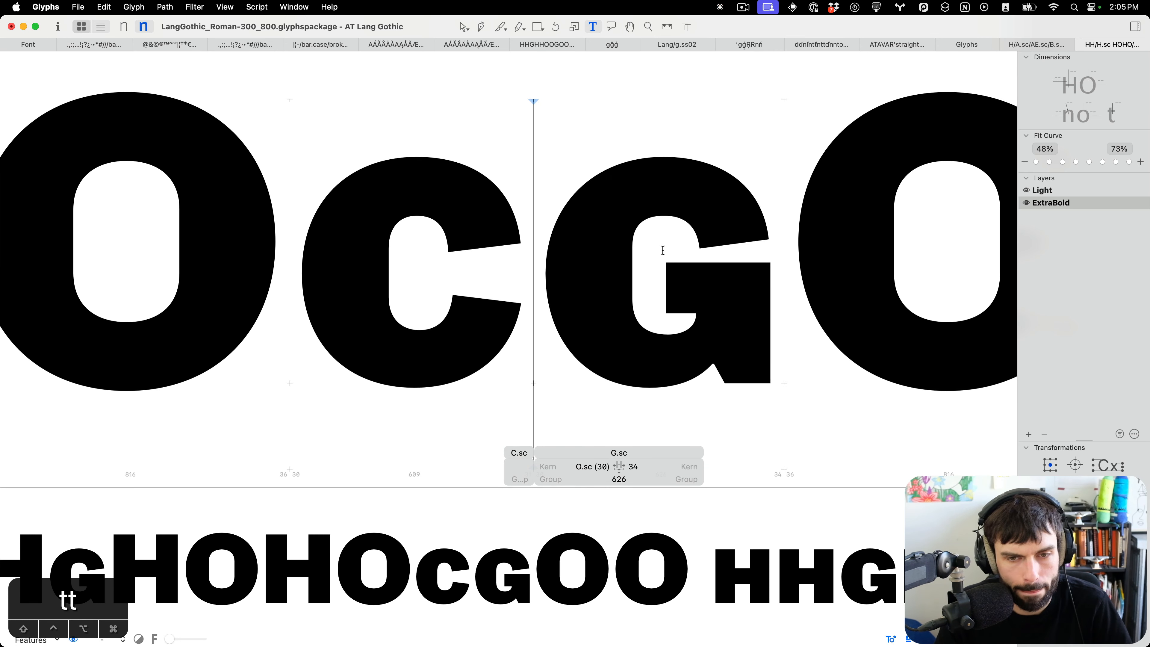
type("G")
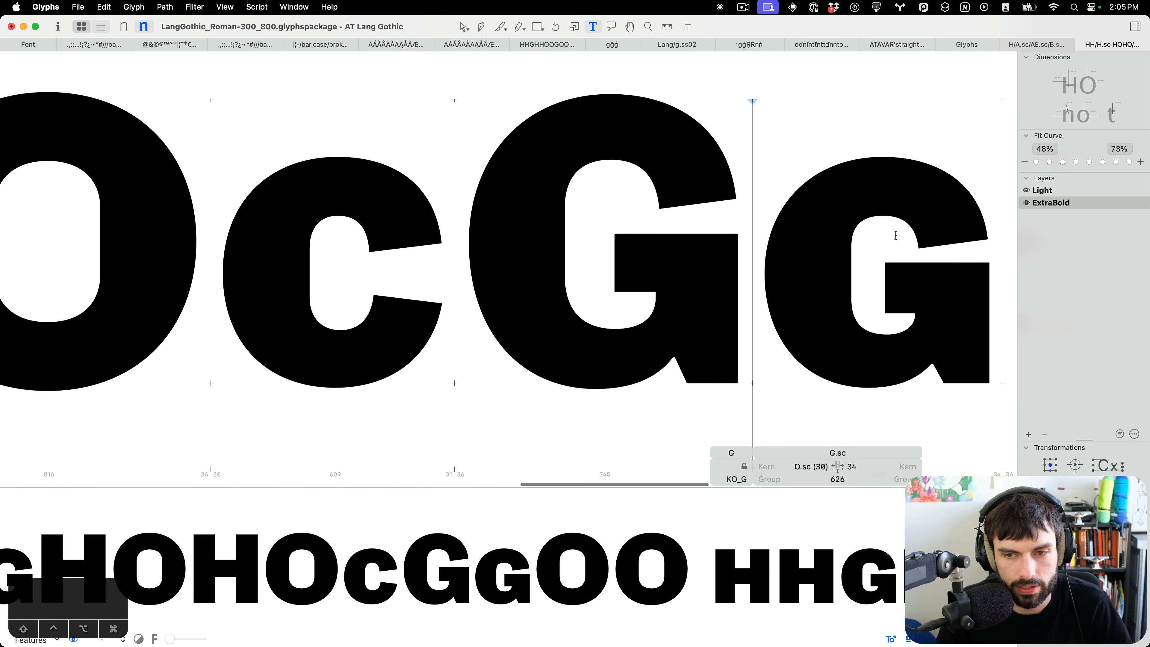
Lower the small-cap G's crossbar by selecting its lower nodes and nudging them down.
double_click(888, 245)
double_click(572, 291)
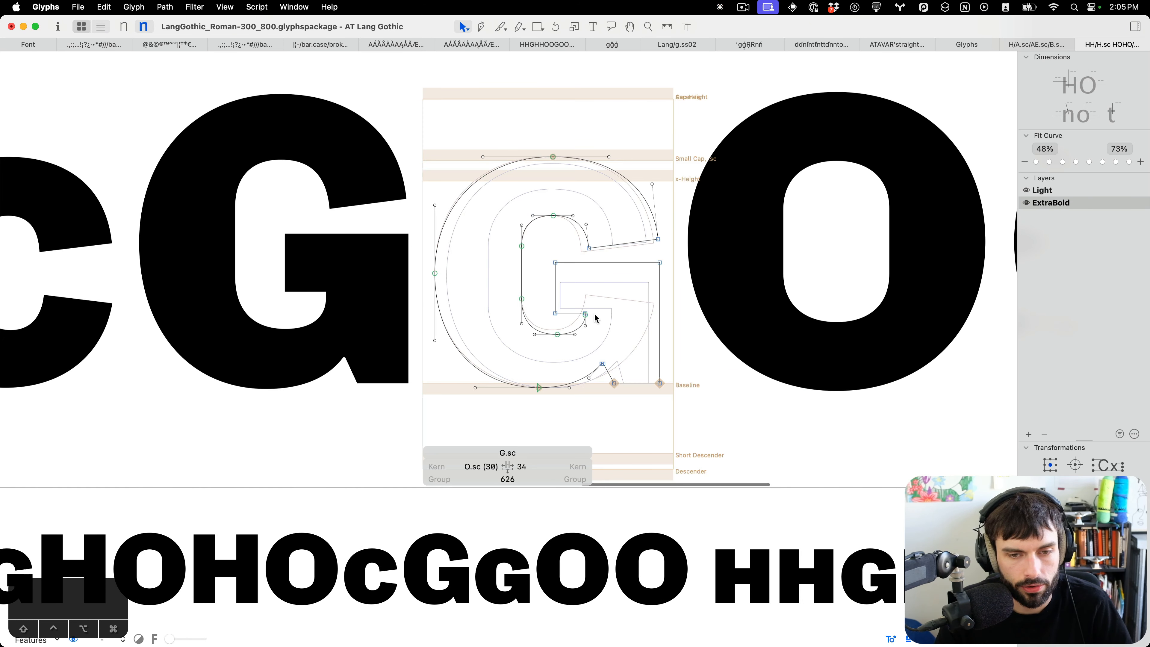
left_click_drag(596, 326, 530, 292)
key("ctrl+alt+Down")
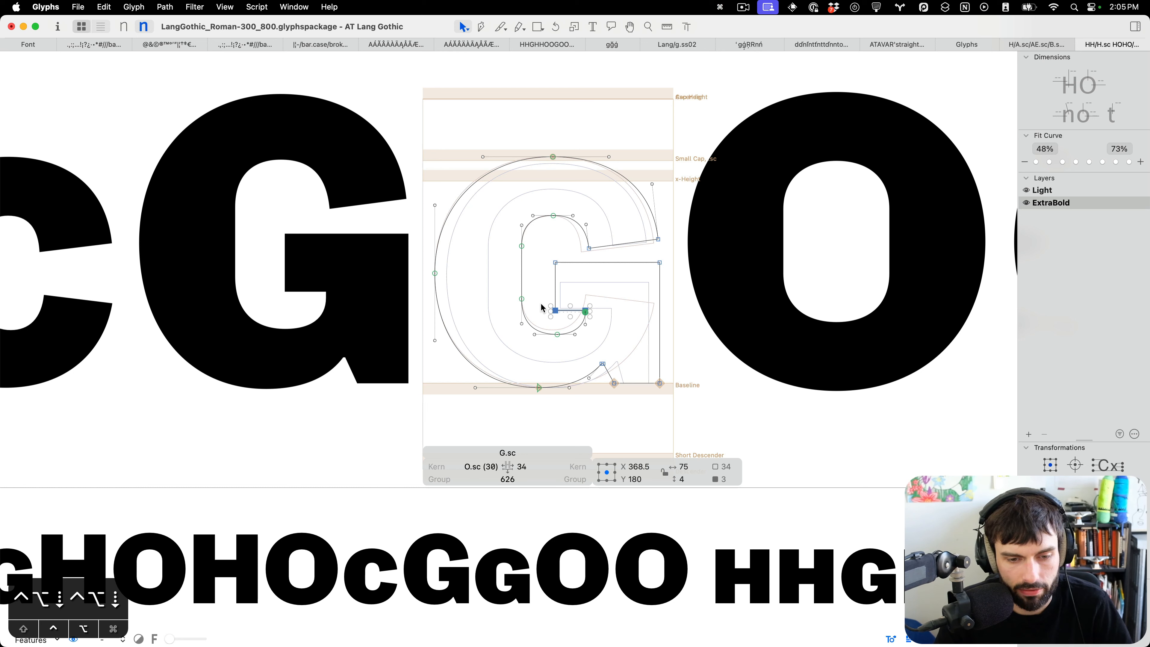
left_click_drag(680, 283, 543, 253)
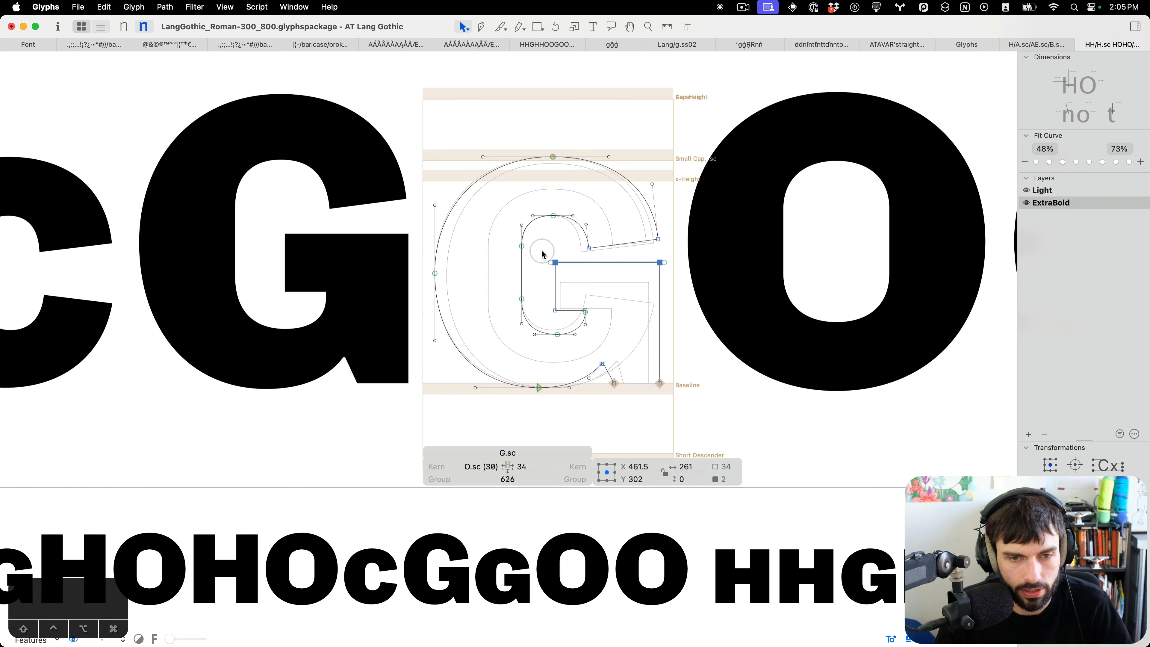
key("t")
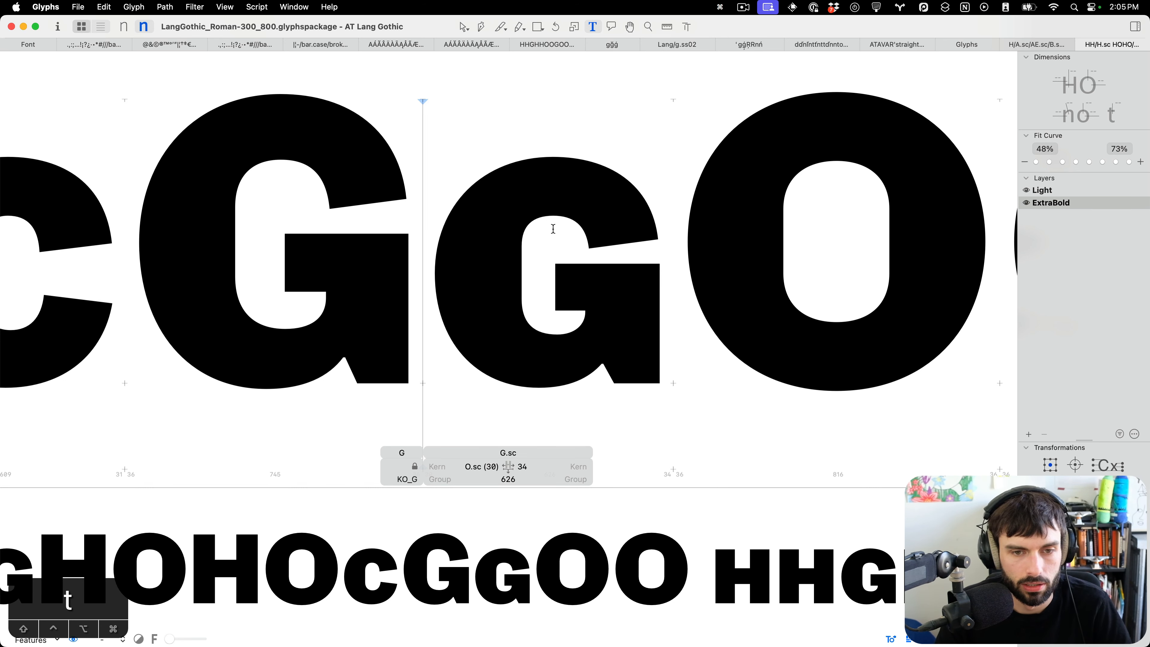
Review the small-cap G's crossbar against the capital G and C in the test lines.
key("Escape")
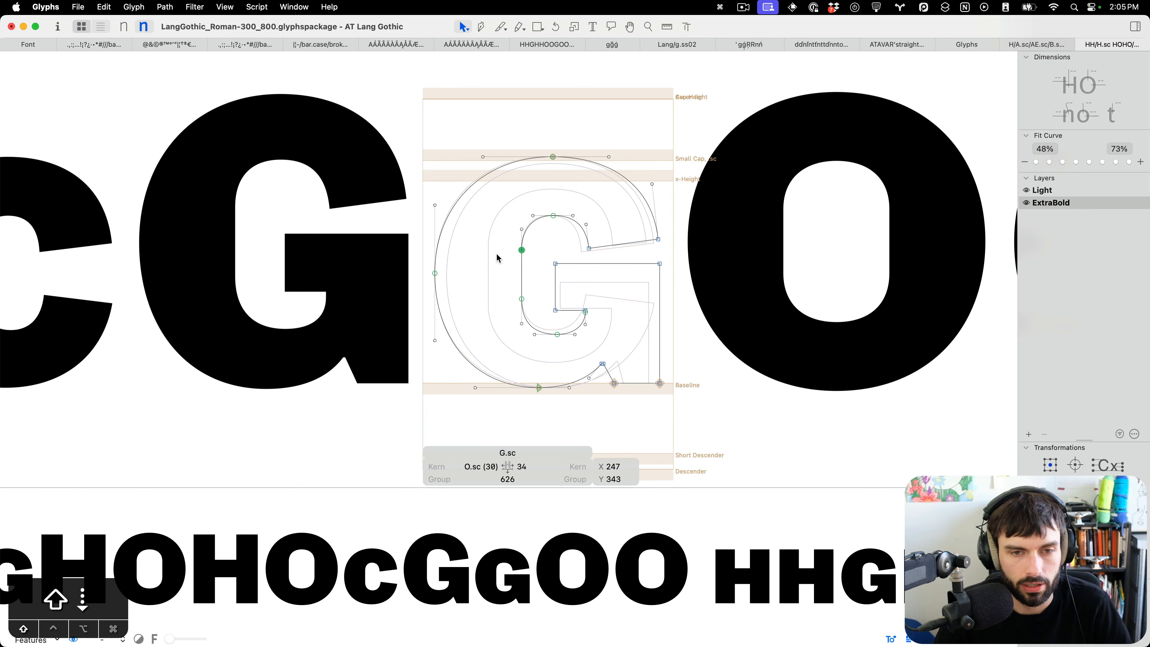
key("t")
scroll(561, 239, "down", 5)
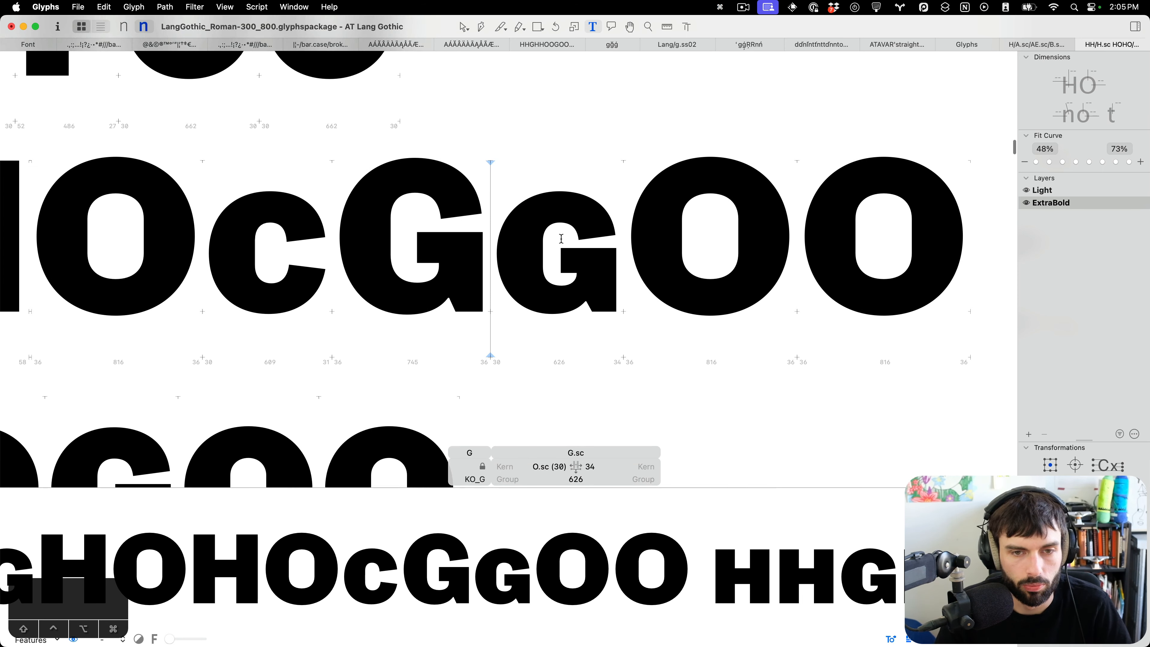
key("Escape")
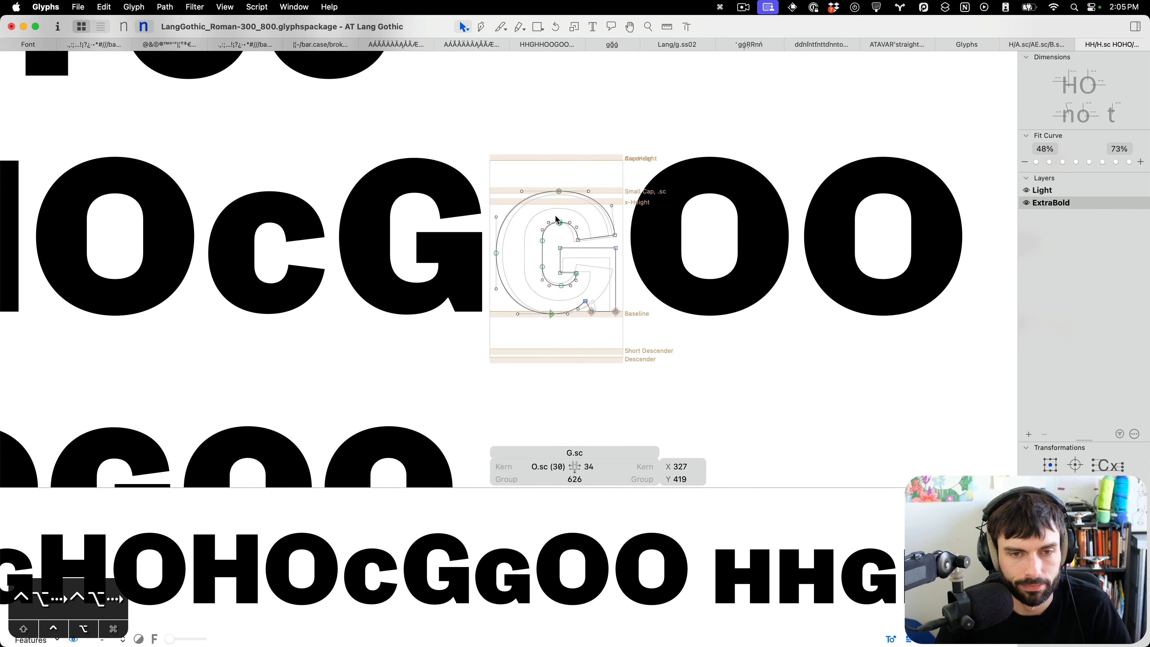
key("t")
scroll(595, 213, "down", 5)
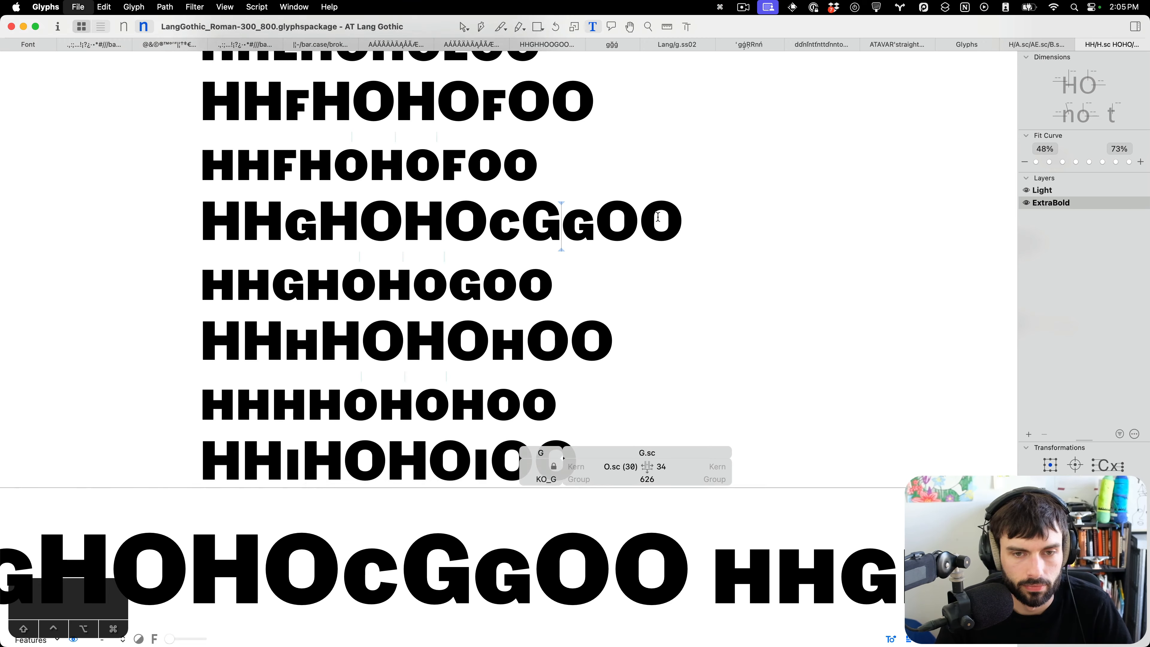
scroll(659, 217, "left", 3)
left_click(575, 219)
scroll(574, 219, "up", 5)
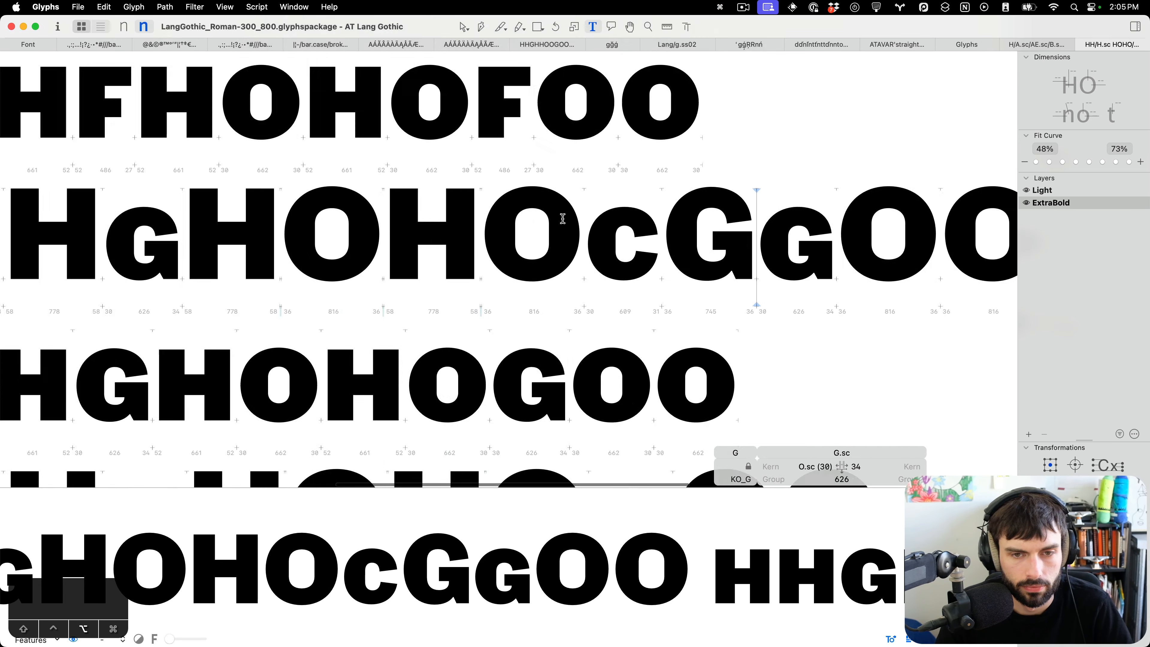
Shift a node on the small-cap C's lower curve slightly down.
key("Escape")
scroll(703, 316, "up", 5)
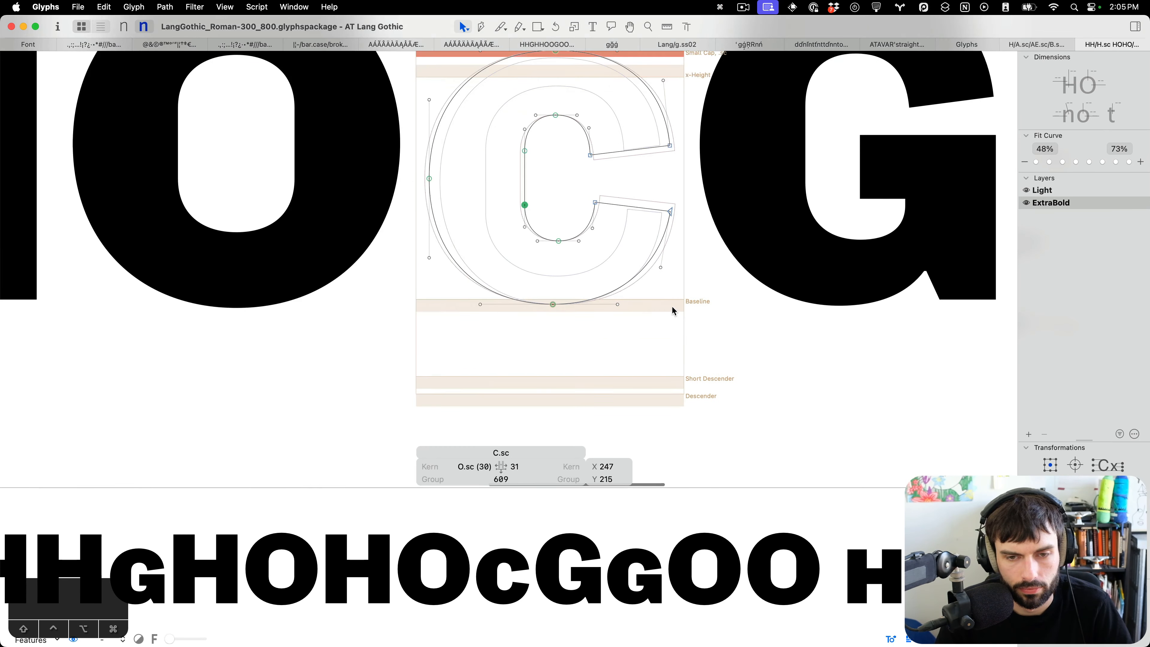
left_click_drag(630, 281, 631, 285)
key("t")
scroll(675, 303, "down", 6)
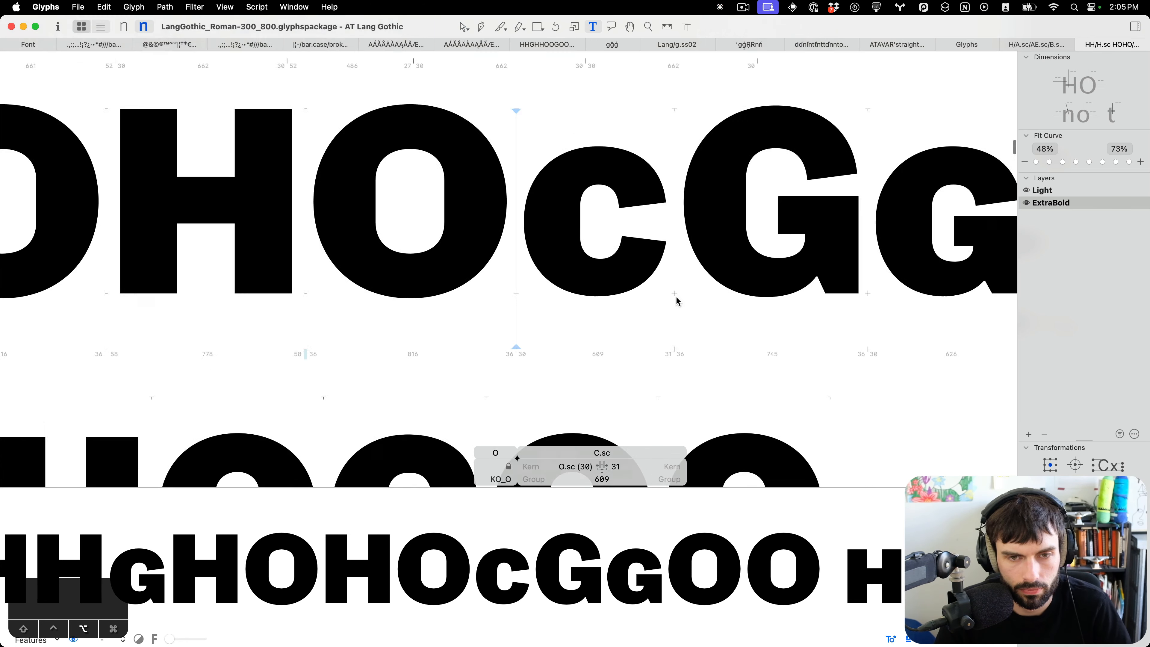
Scroll through the test lines to review the small caps G, H, I and J against their capitals.
scroll(677, 296, "down", 3)
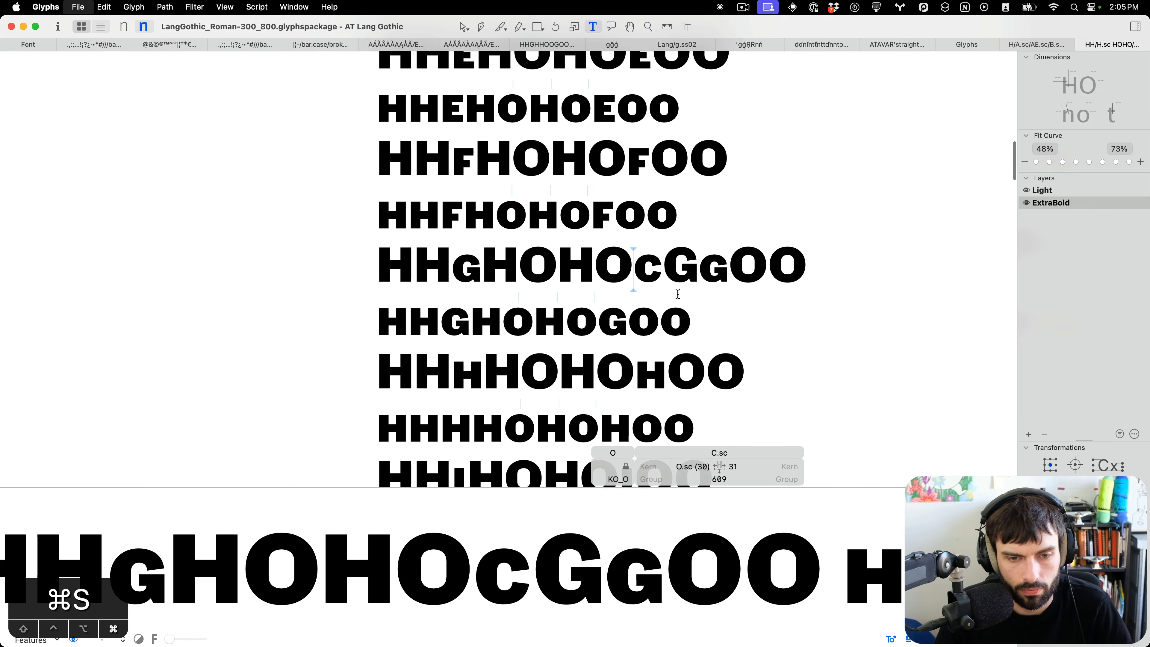
scroll(678, 295, "up", 5)
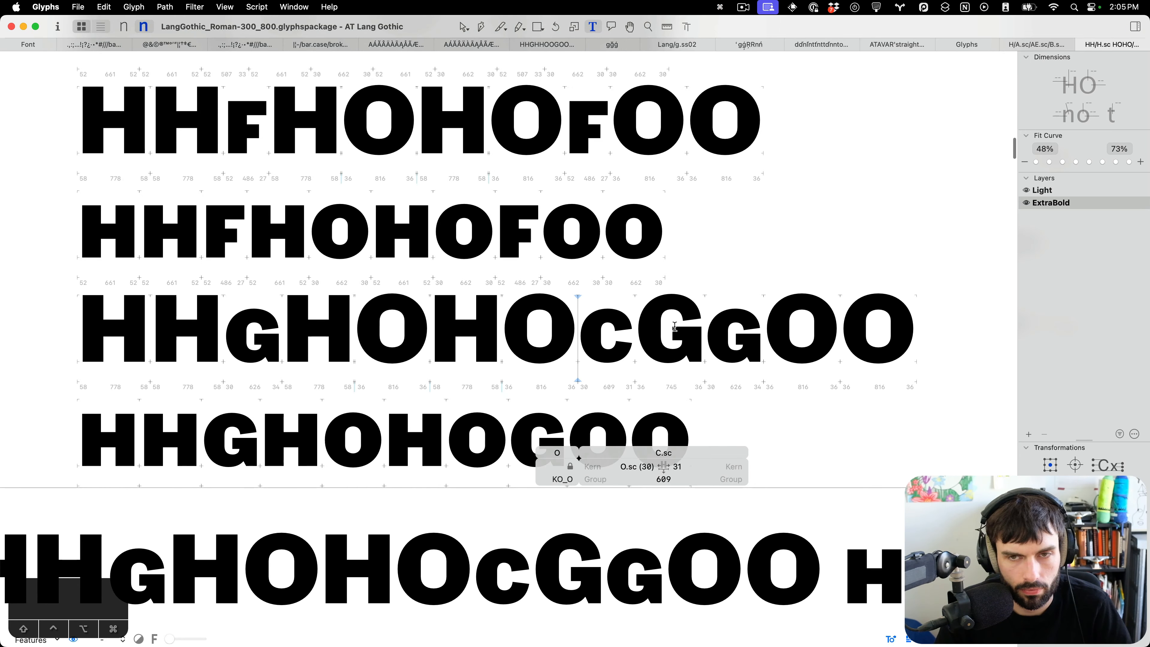
left_click(744, 8)
left_click(756, 39)
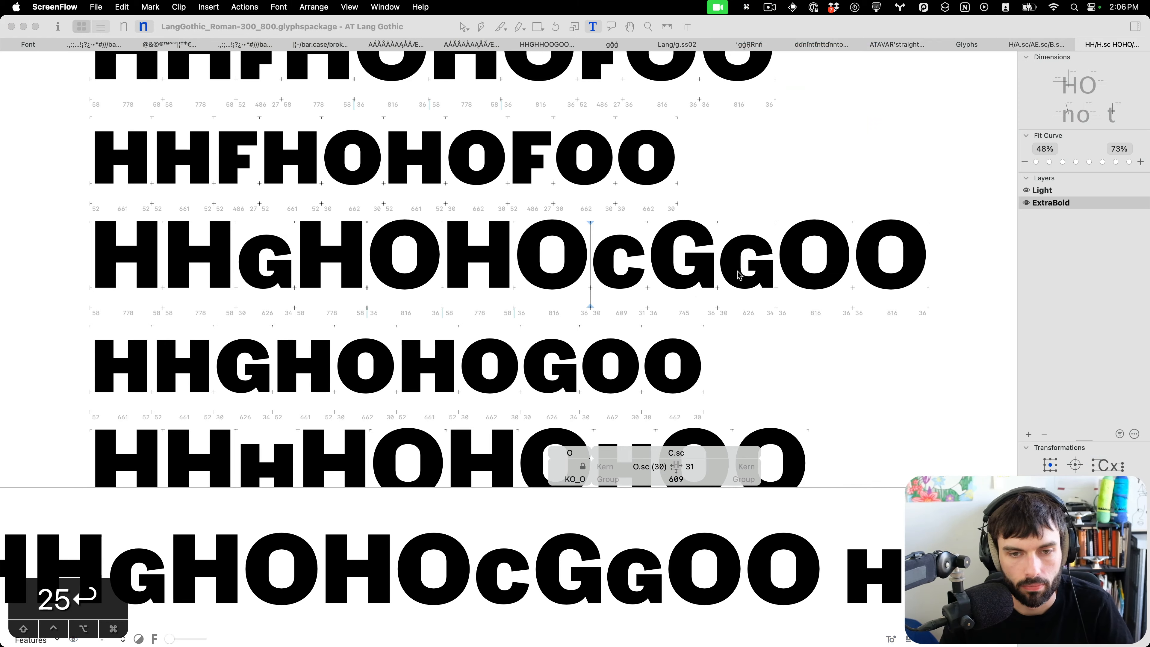
scroll(738, 275, "down", 5)
key("F18")
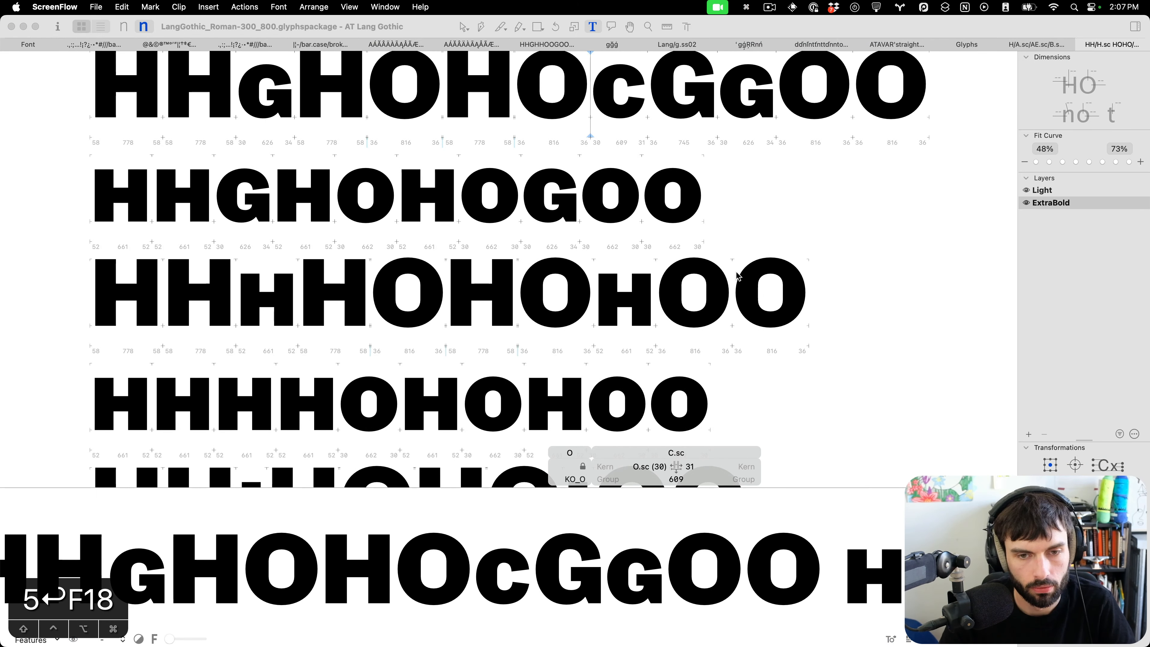
scroll(757, 274, "down", 3)
scroll(755, 276, "left", 3)
scroll(749, 284, "down", 7)
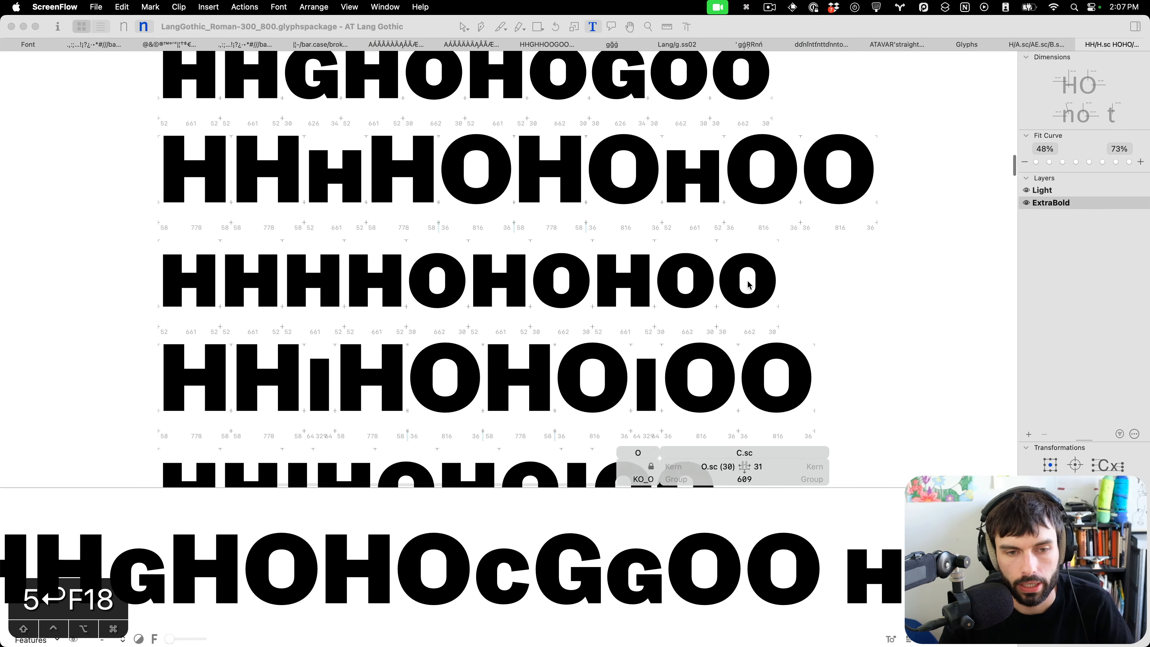
scroll(746, 284, "down", 4)
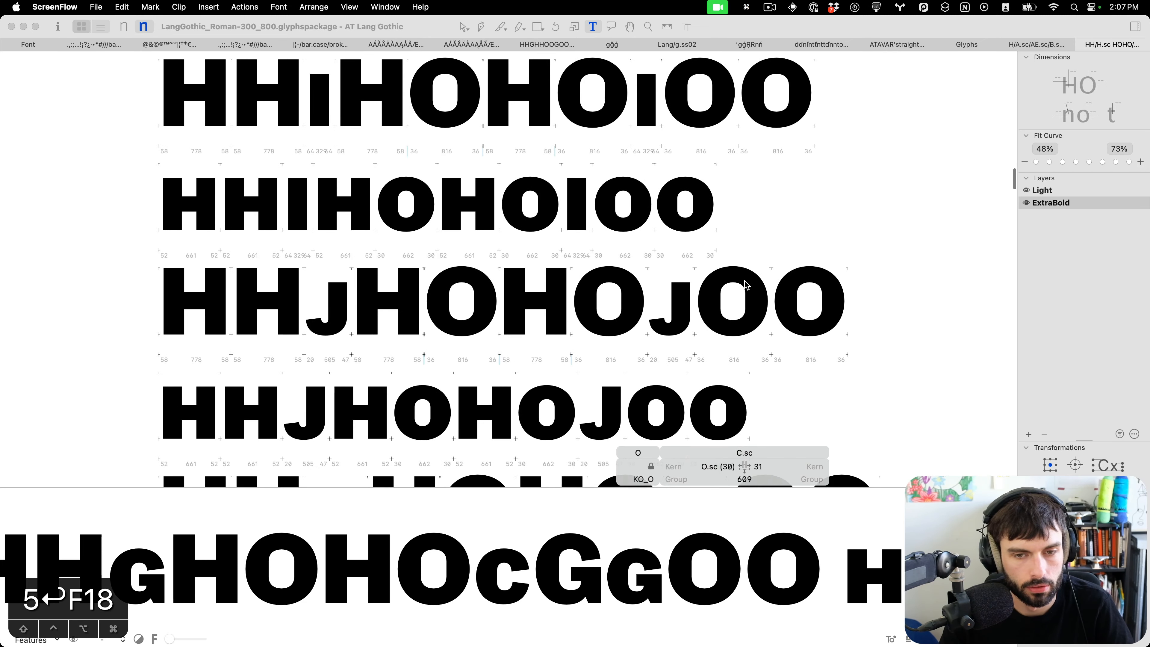
scroll(664, 330, "up", 5)
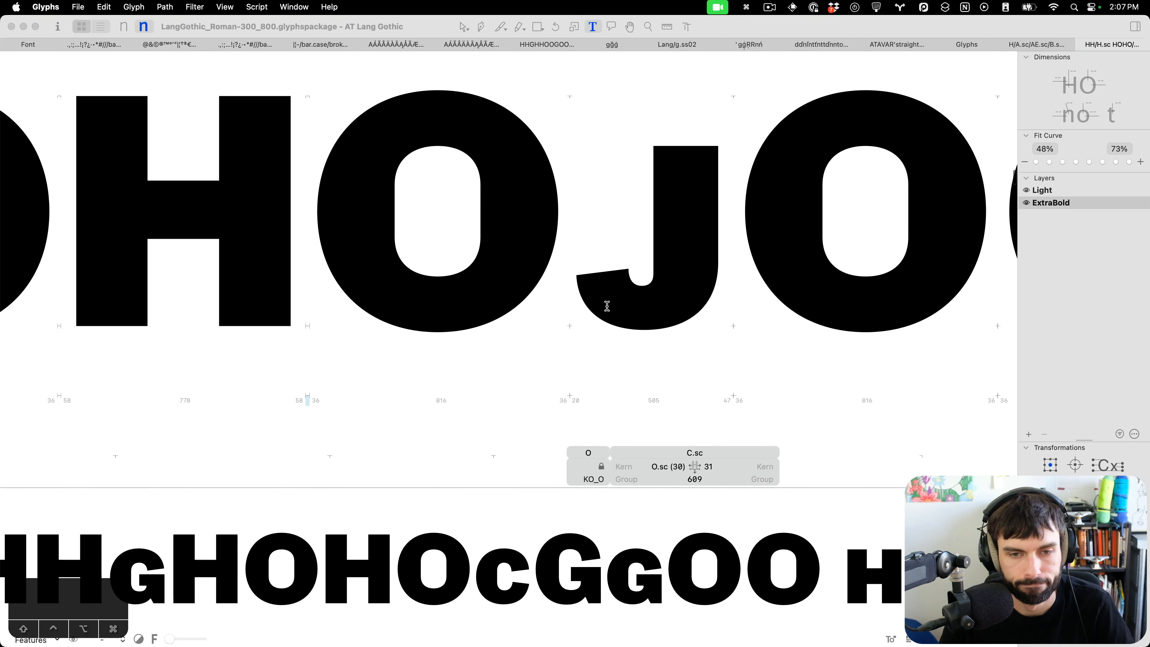
Select the end nodes of the small-cap J's hook and nudge them slightly to the right.
left_click(607, 307)
key("Escape")
scroll(608, 398, "up", 3)
left_click_drag(605, 398, 445, 265)
key("Right")
key("Right")
key("Right")
key("Right")
key("Right")
key("Right")
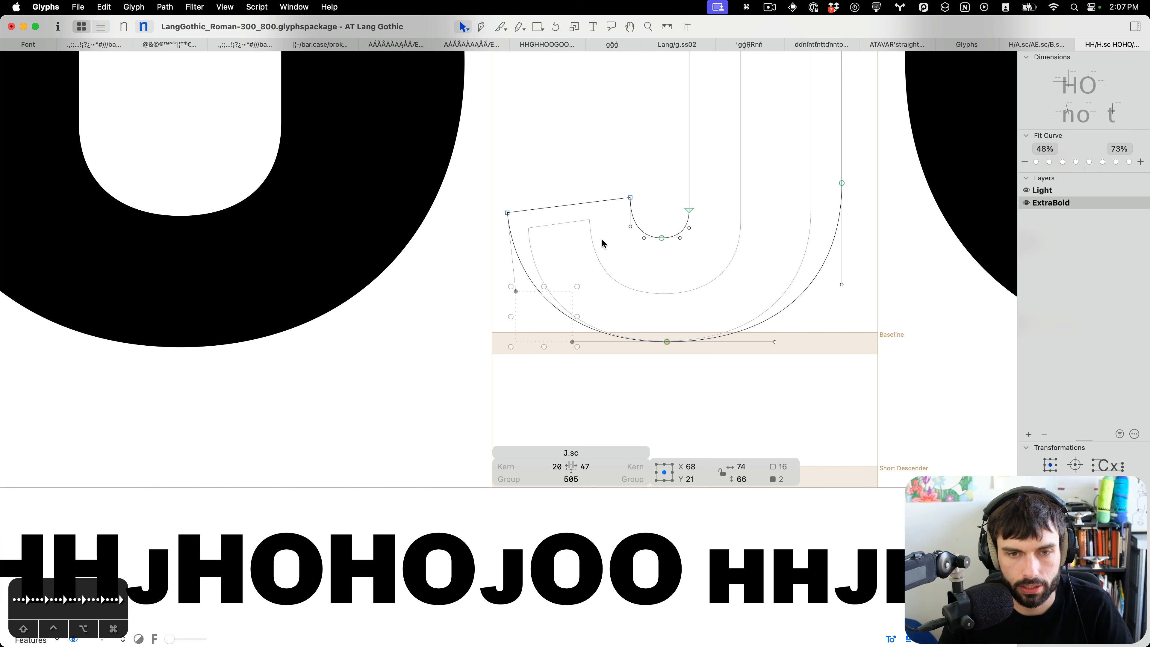
key("t")
scroll(745, 283, "down", 4)
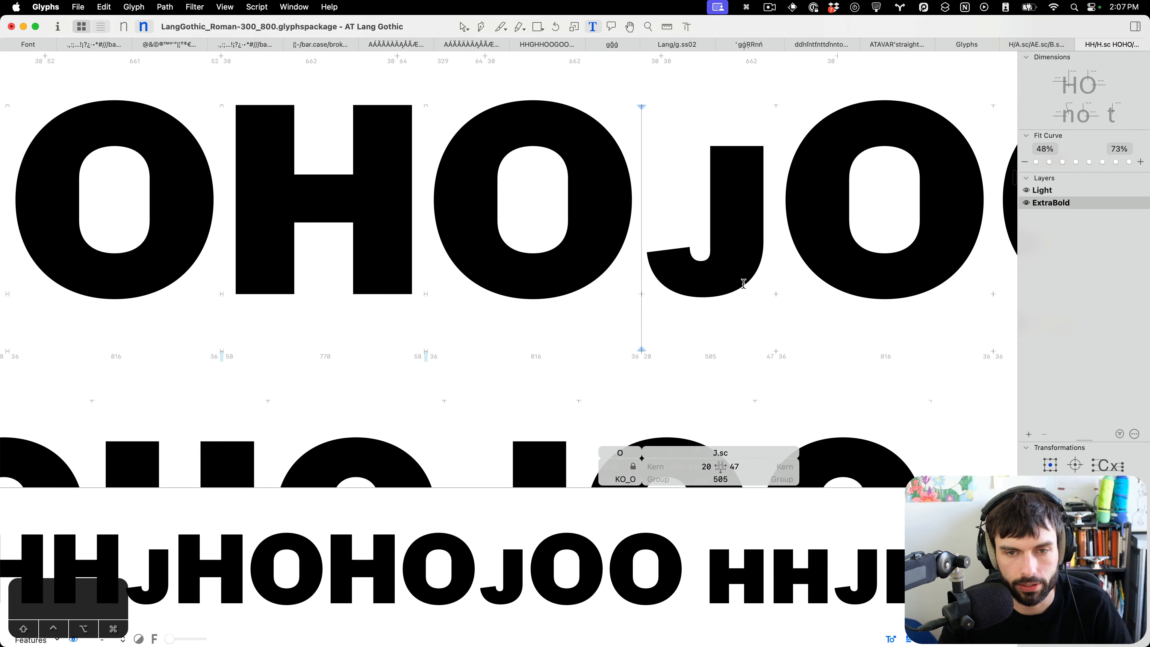
scroll(744, 284, "down", 4)
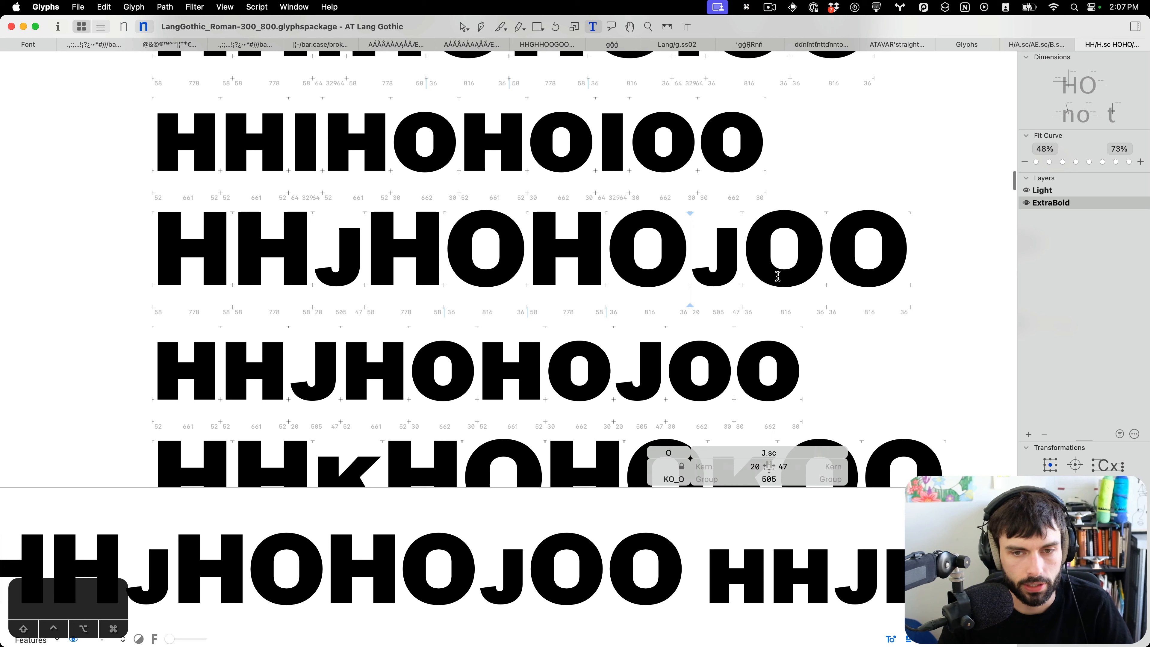
left_click(733, 248)
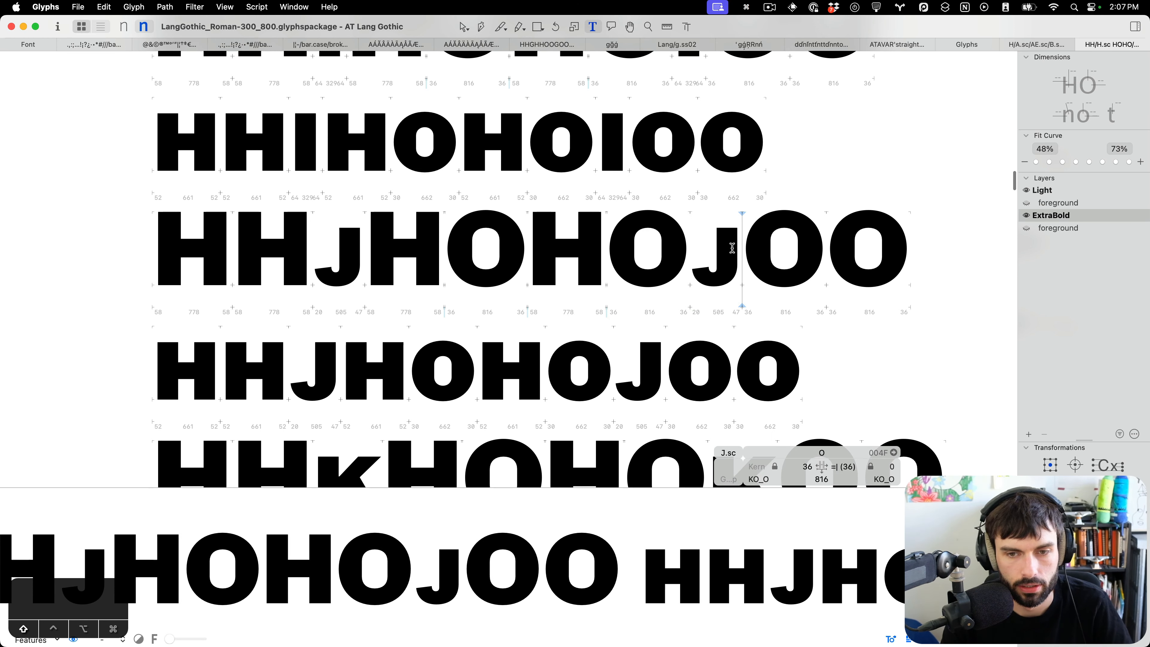
Reshape the small-cap K's arm junction by selecting its diagonal nodes and moving them slightly down.
scroll(733, 247, "left", 5)
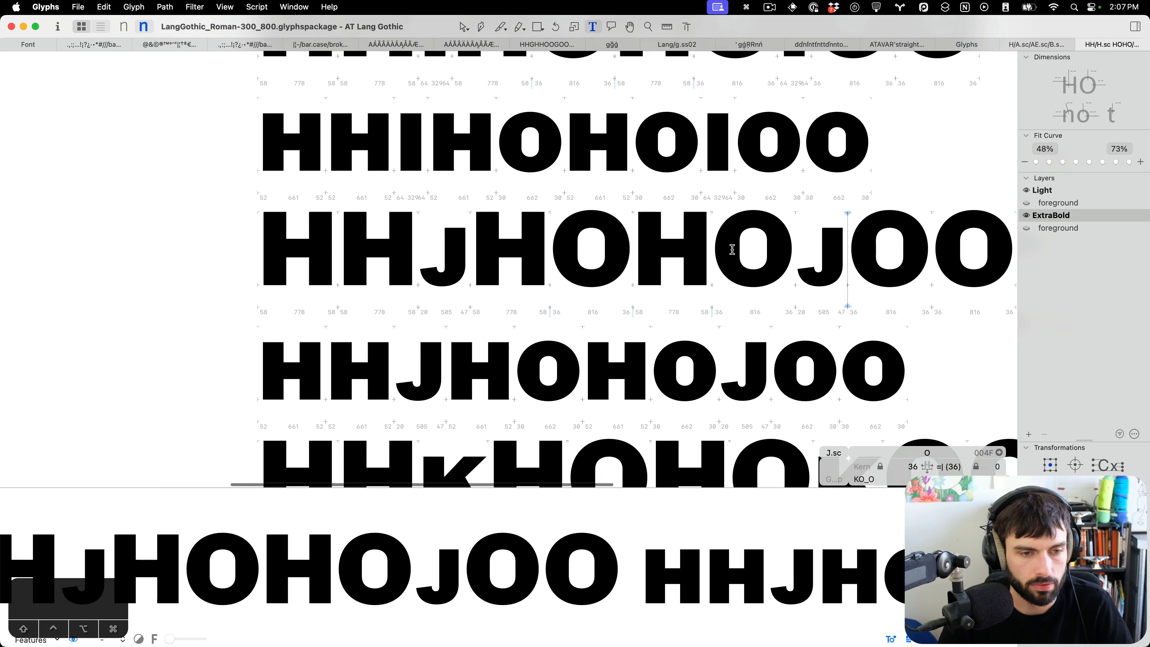
scroll(560, 365, "down", 10)
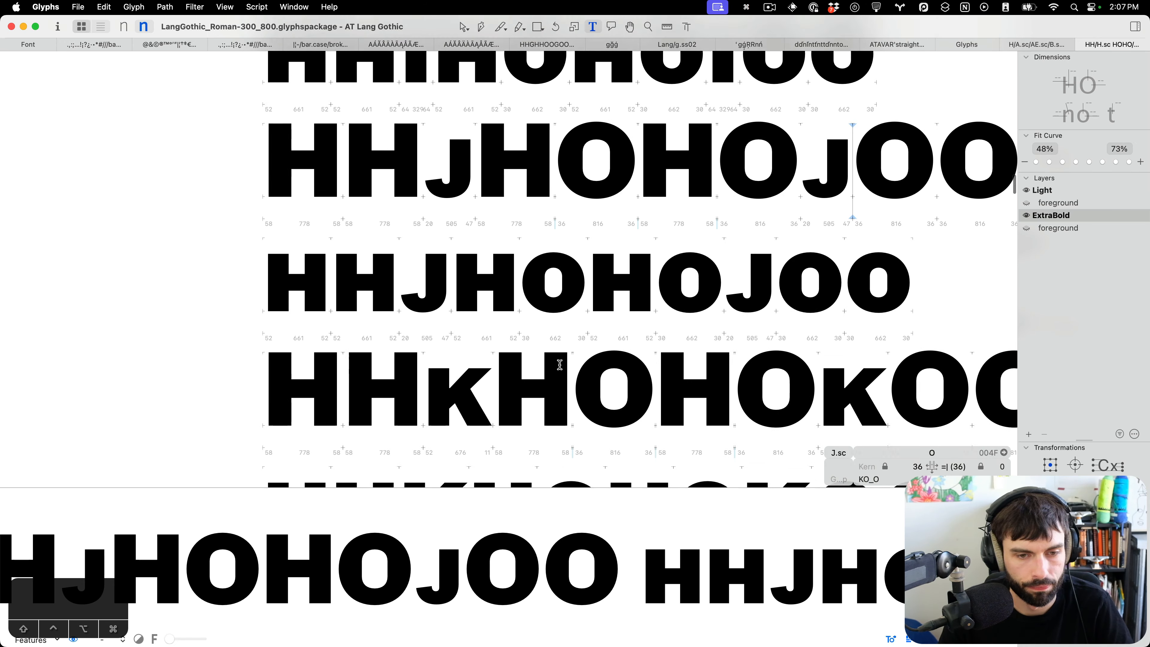
scroll(448, 279, "up", 5)
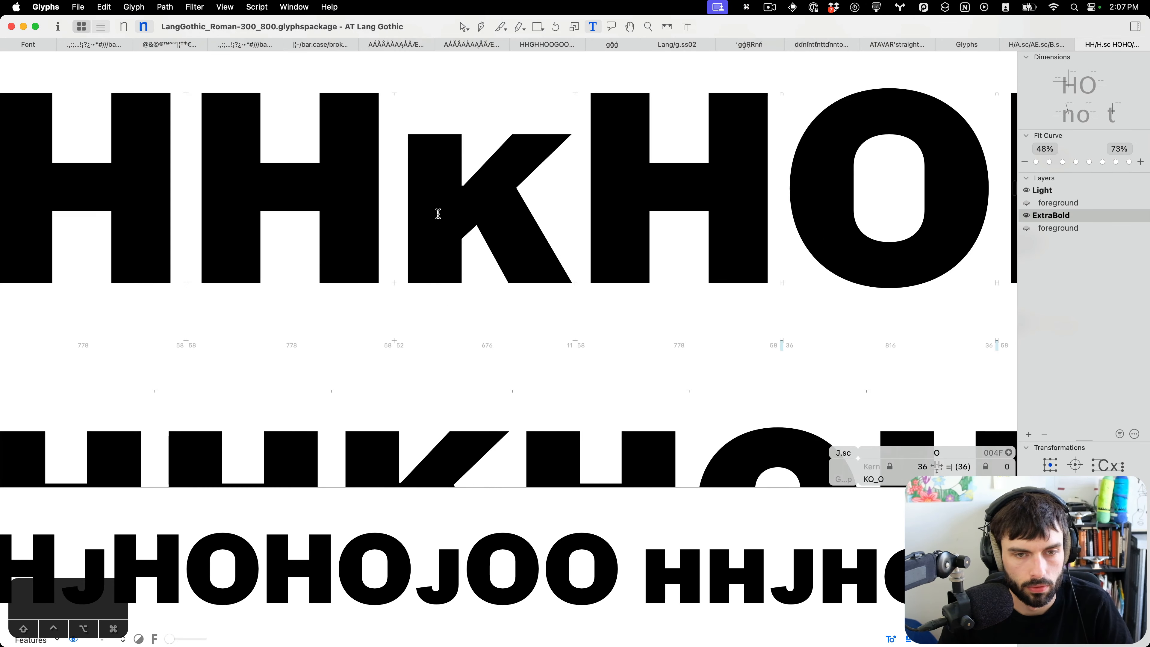
double_click(462, 225)
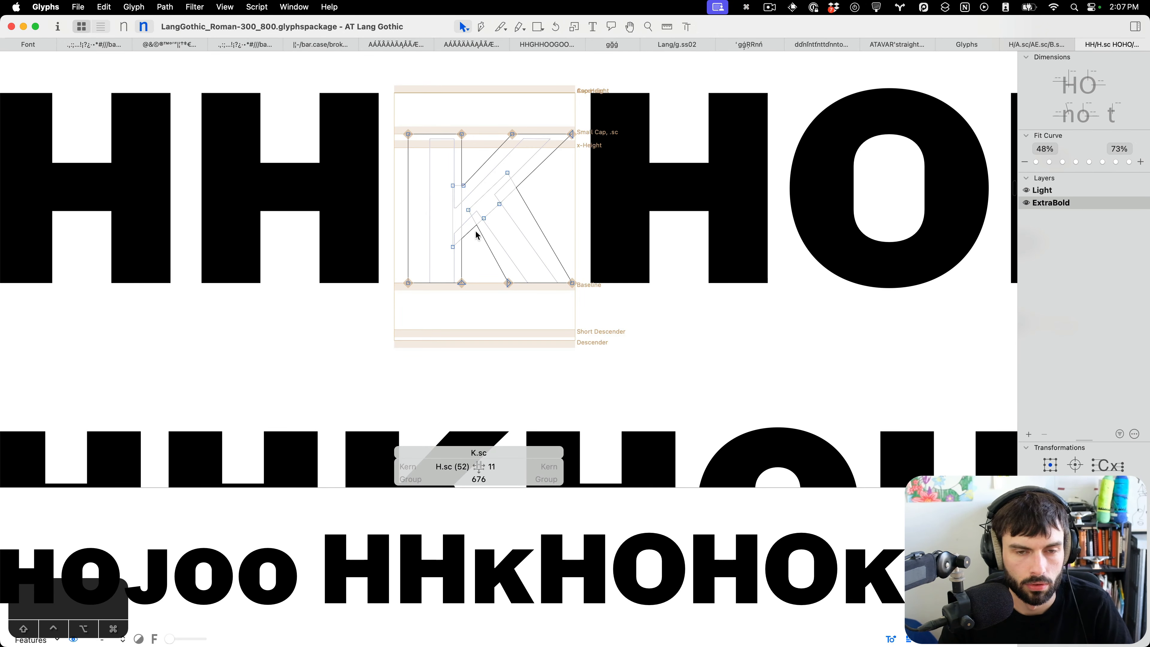
scroll(481, 240, "up", 3)
left_click_drag(491, 212, 488, 215)
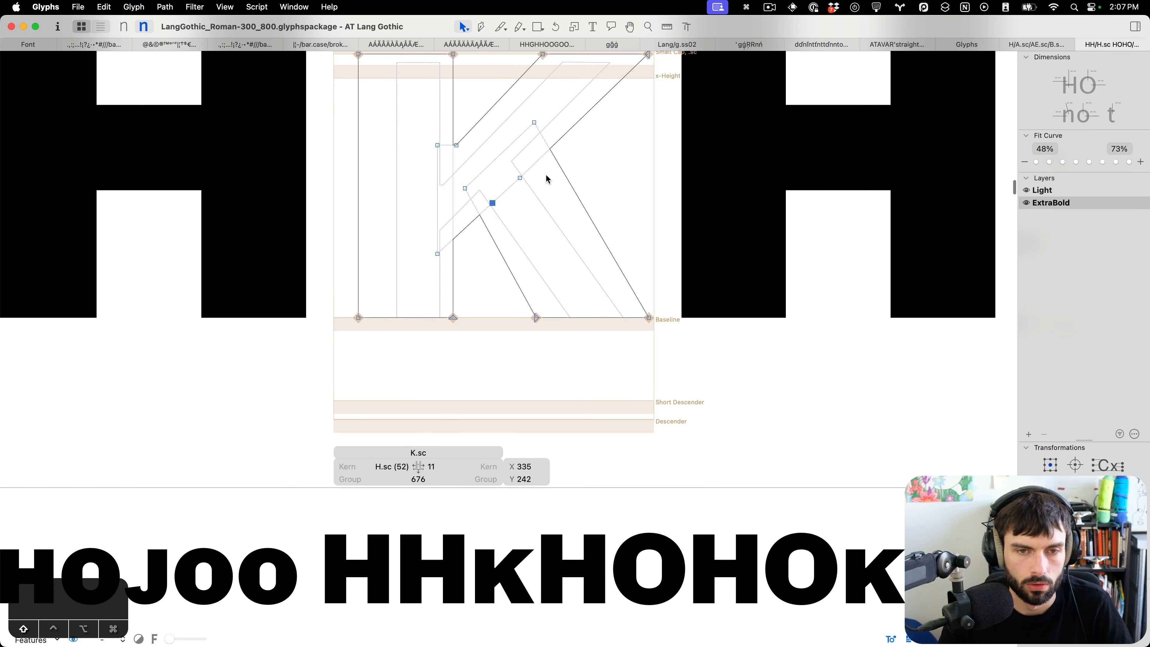
left_click_drag(546, 174, 508, 189)
left_click_drag(456, 259, 439, 226)
scroll(667, 141, "up", 3)
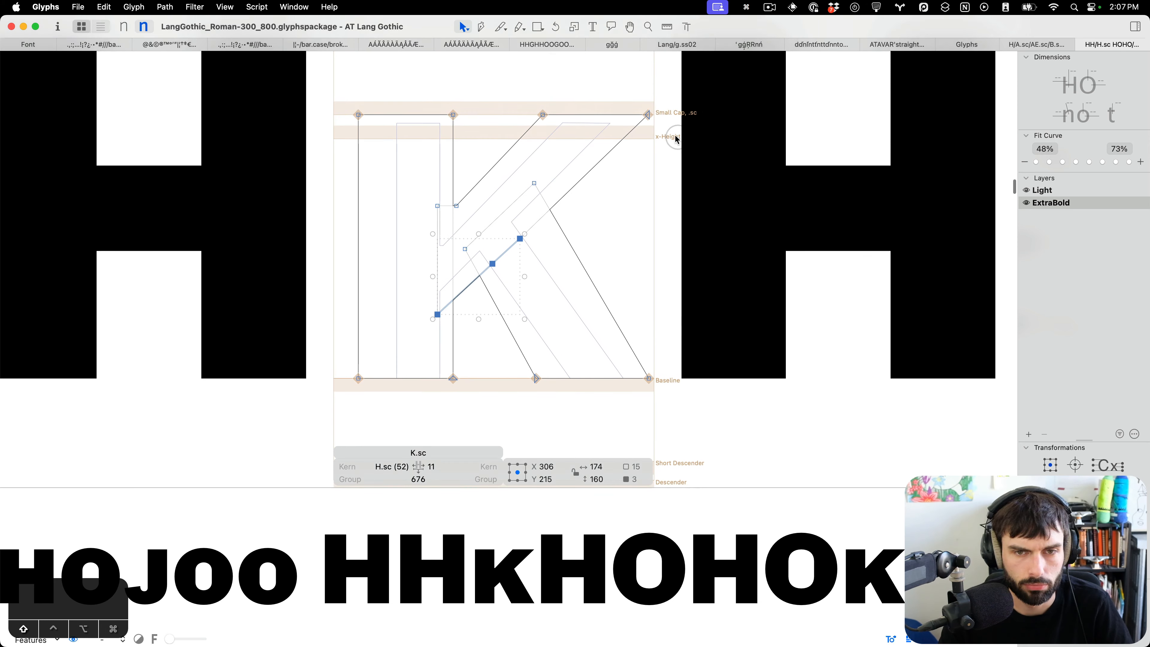
left_click_drag(675, 129, 628, 109)
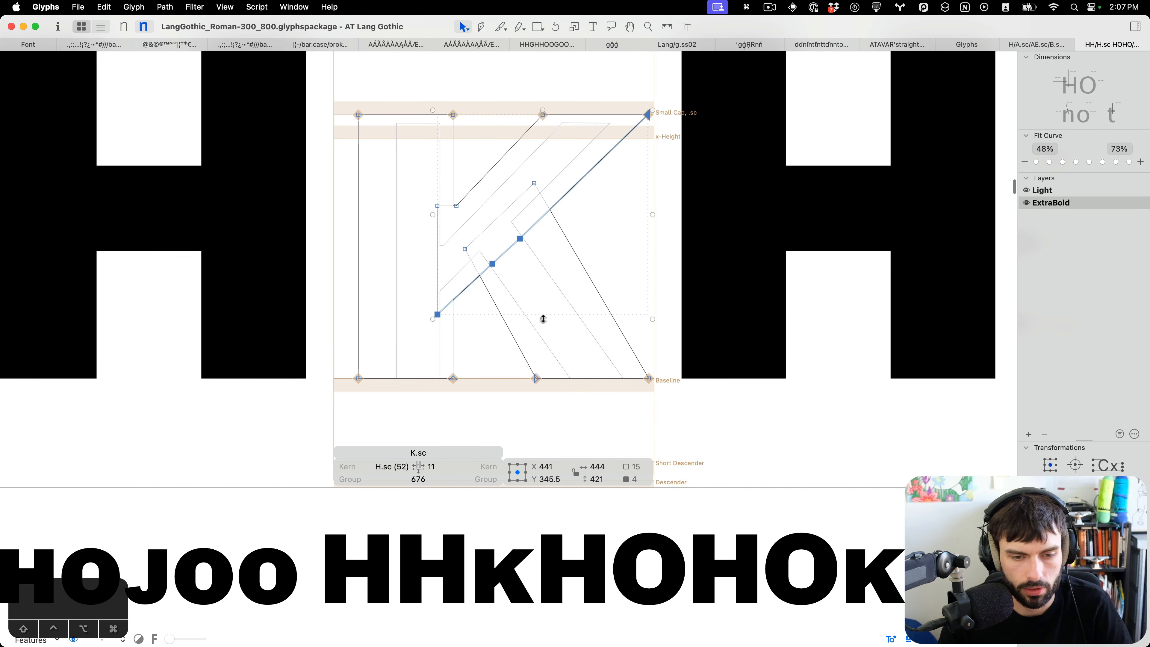
left_click_drag(543, 319, 544, 327)
left_click(540, 266)
key("t")
Select the small-cap M's middle vertex nodes and nudge them slightly to the right.
scroll(554, 284, "down", 3)
scroll(554, 284, "down", 5)
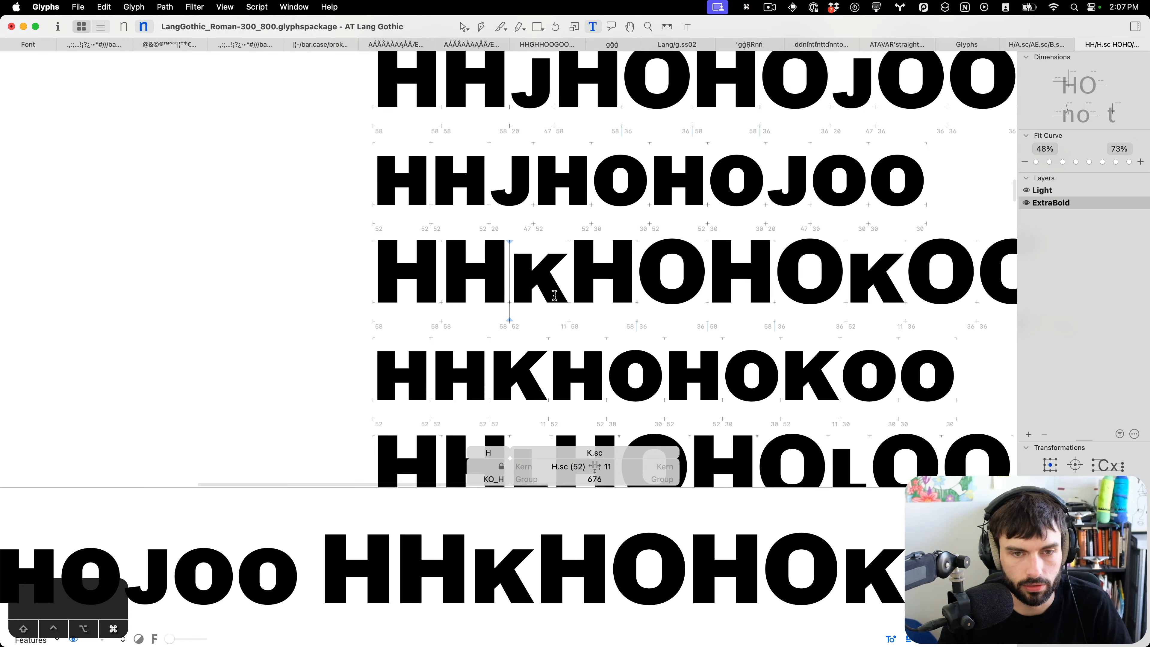
scroll(543, 299, "right", 5)
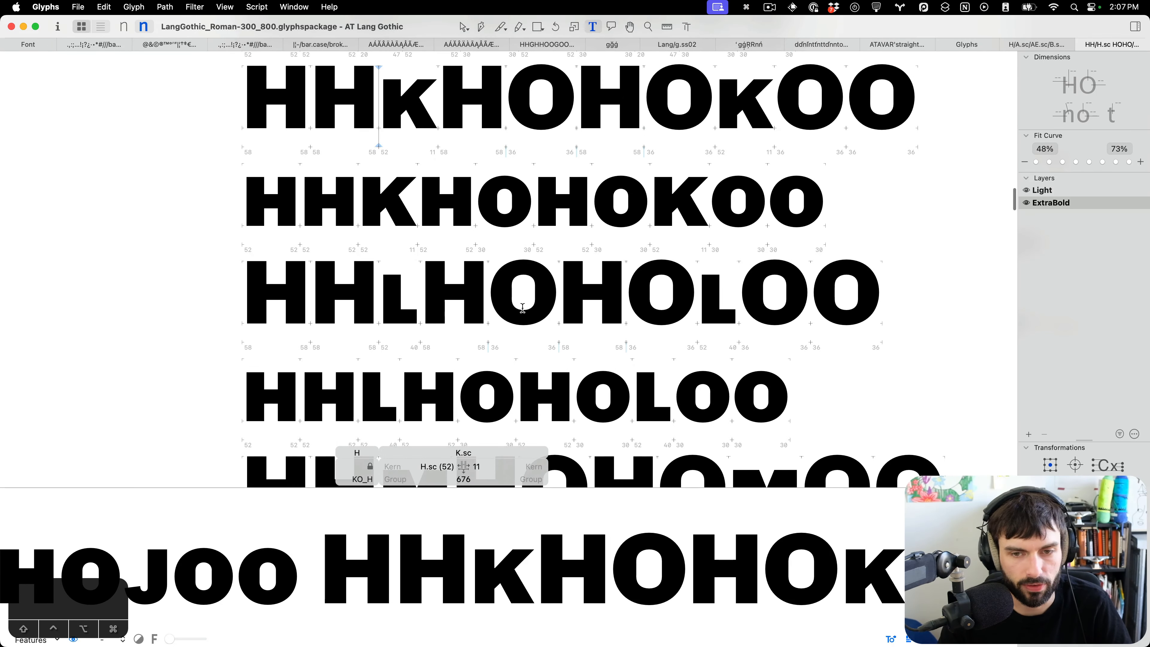
scroll(522, 308, "down", 8)
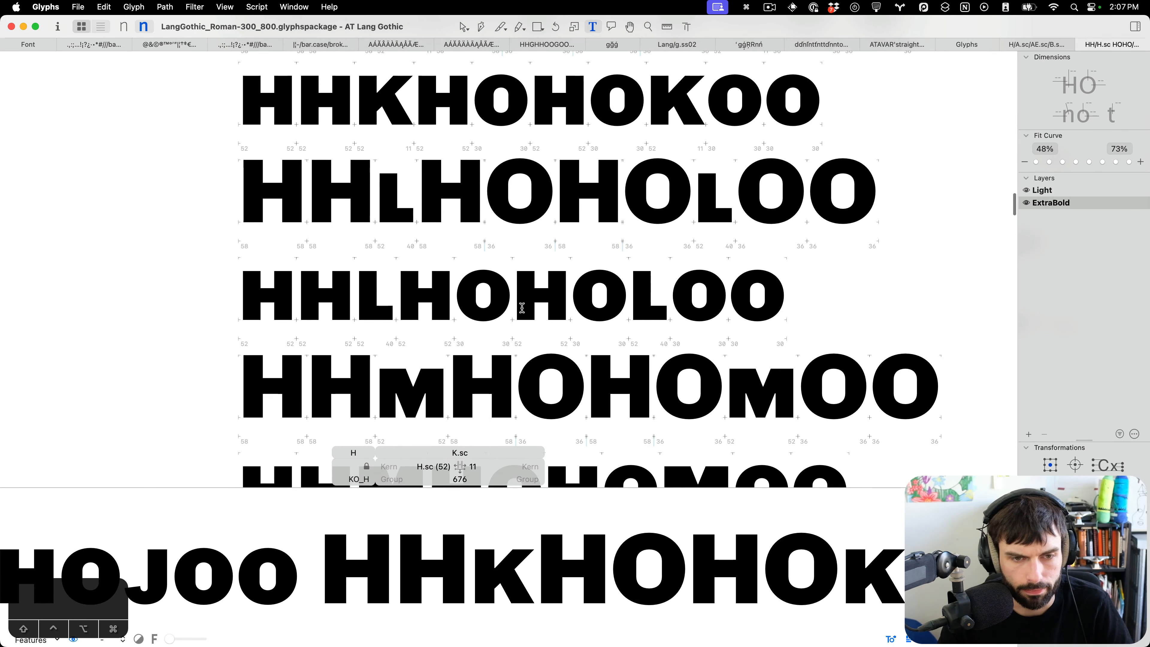
scroll(305, 309, "up", 5)
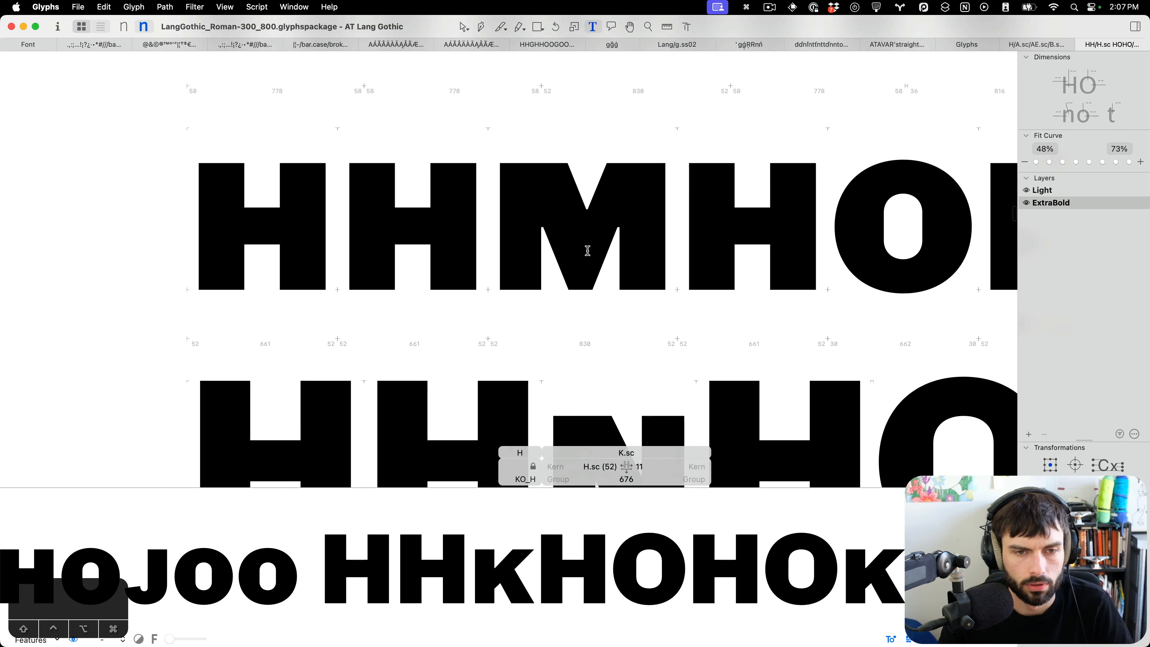
double_click(583, 232)
scroll(580, 223, "up", 5)
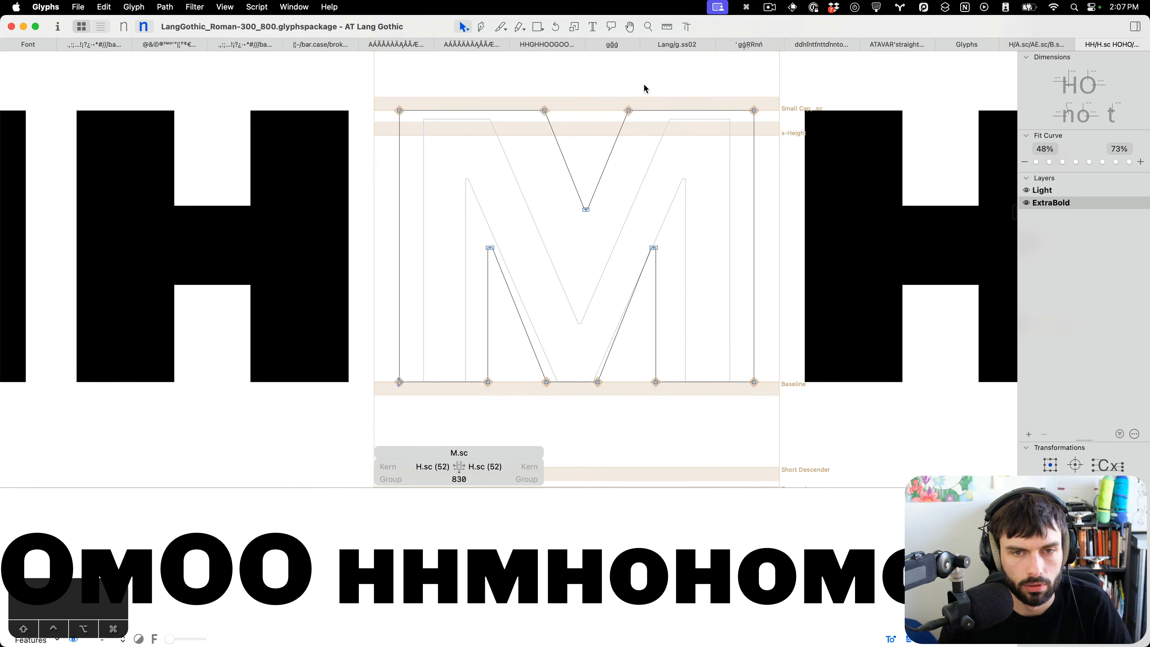
left_click_drag(647, 85, 532, 225)
key("Right")
key("Right")
key("Right")
key("Right")
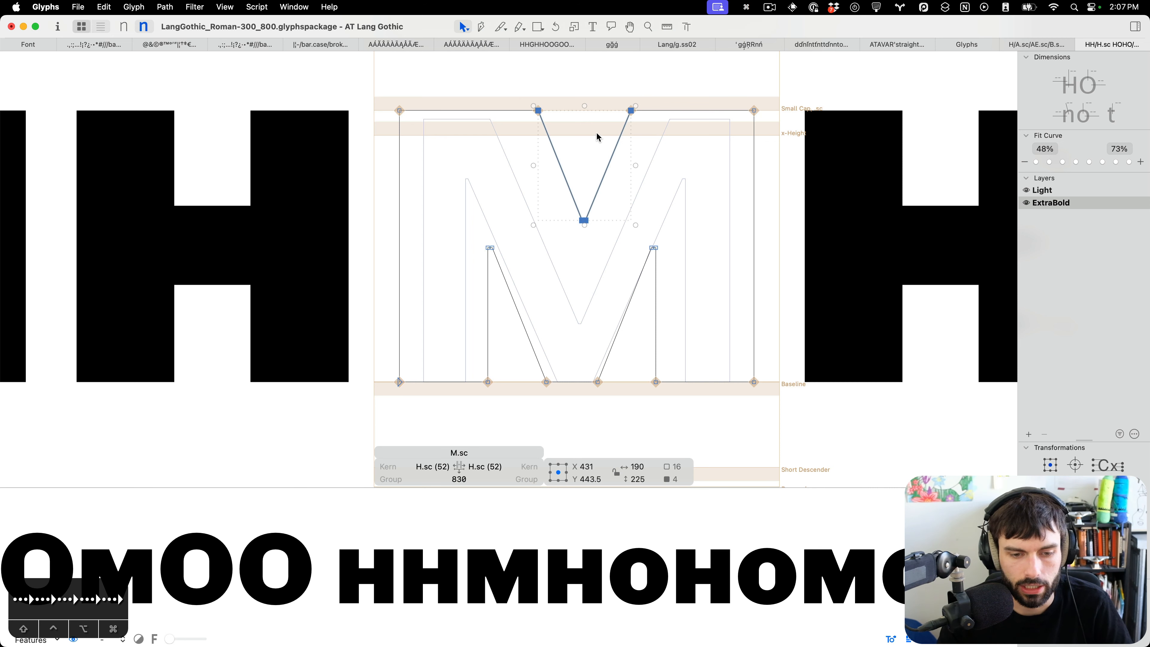
key("t")
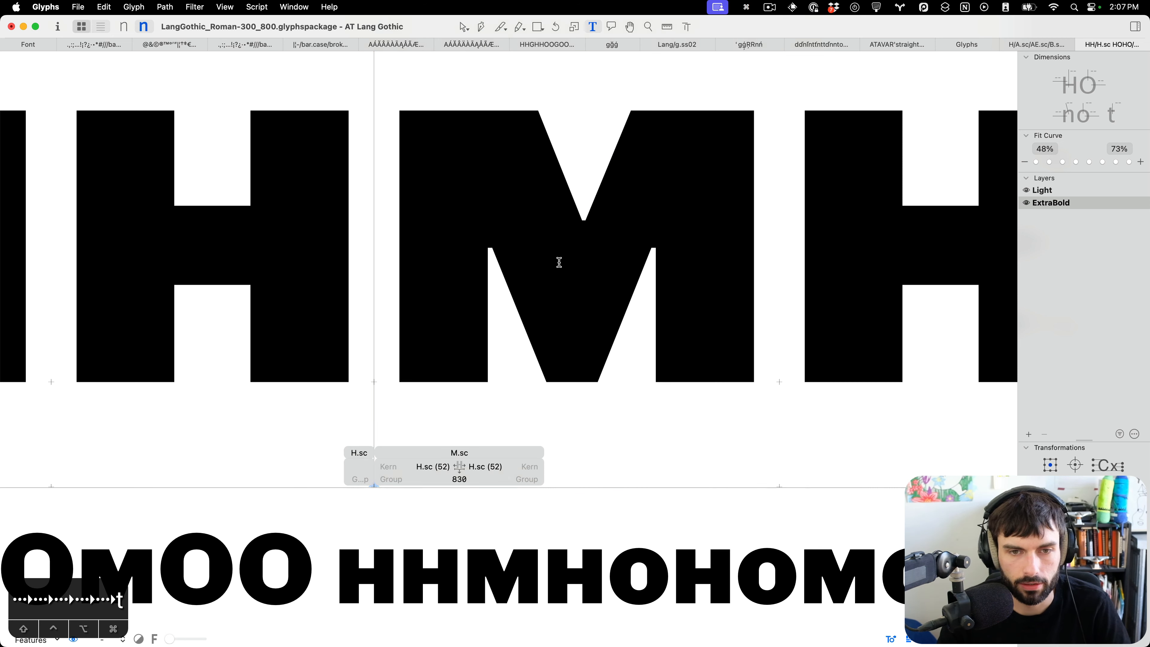
Inspect the small-cap O by selecting its top and bottom nodes.
scroll(558, 268, "down", 5)
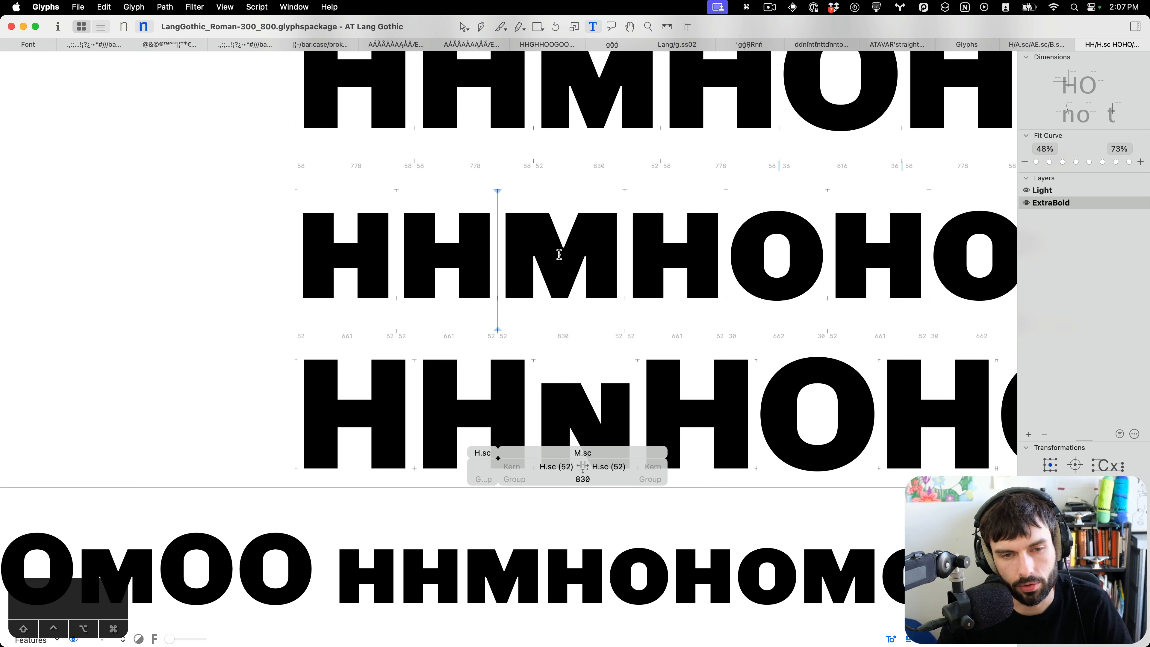
scroll(559, 255, "down", 6)
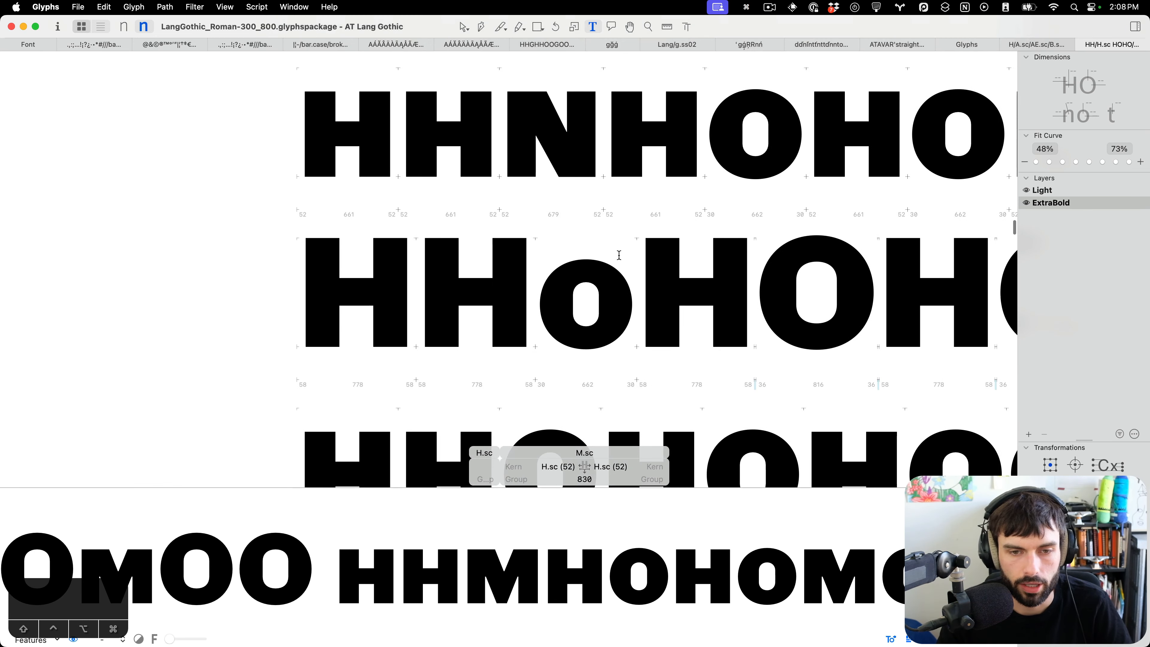
scroll(619, 255, "down", 5)
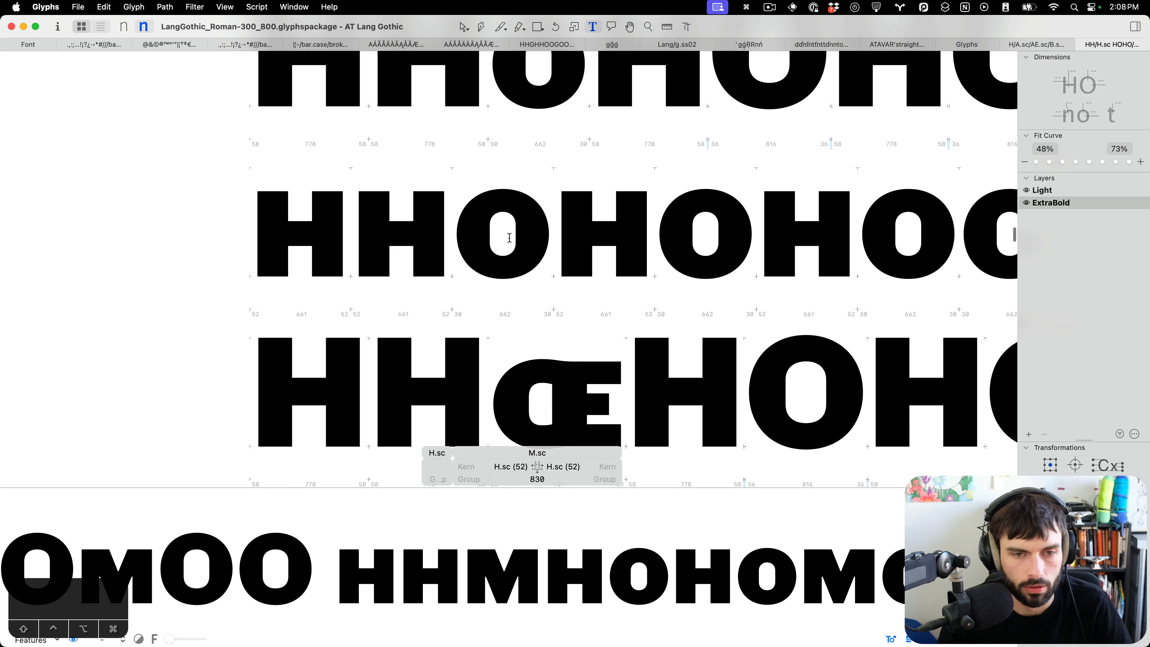
double_click(503, 236)
scroll(500, 231, "up", 5)
left_click_drag(521, 222, 489, 96)
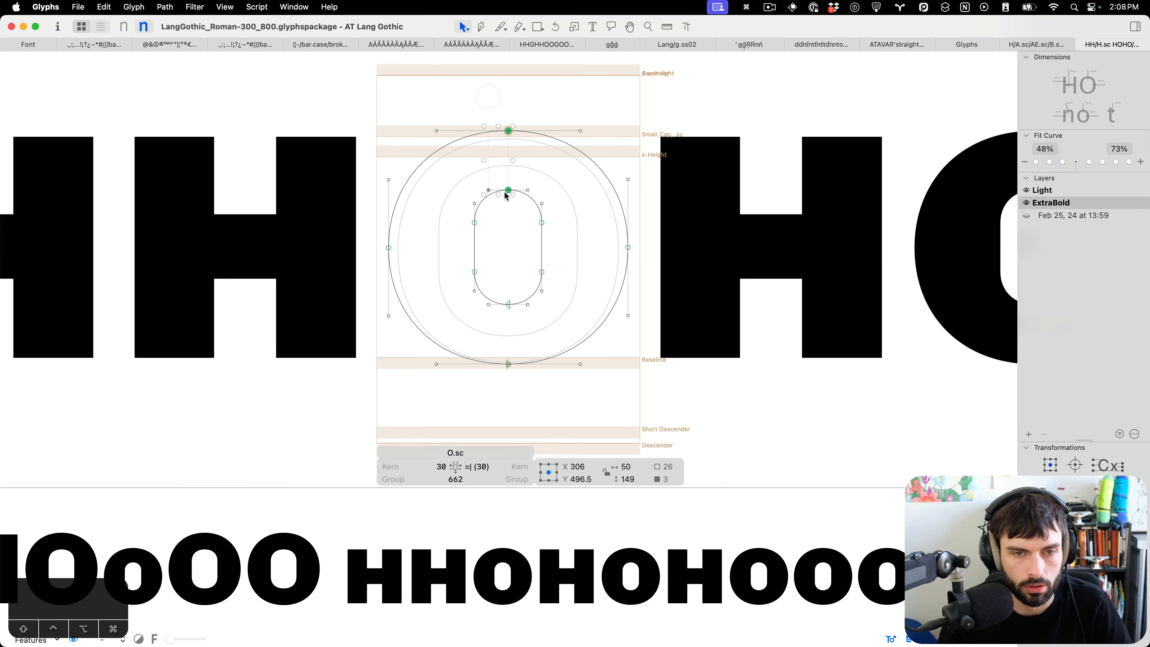
left_click_drag(519, 276, 499, 391)
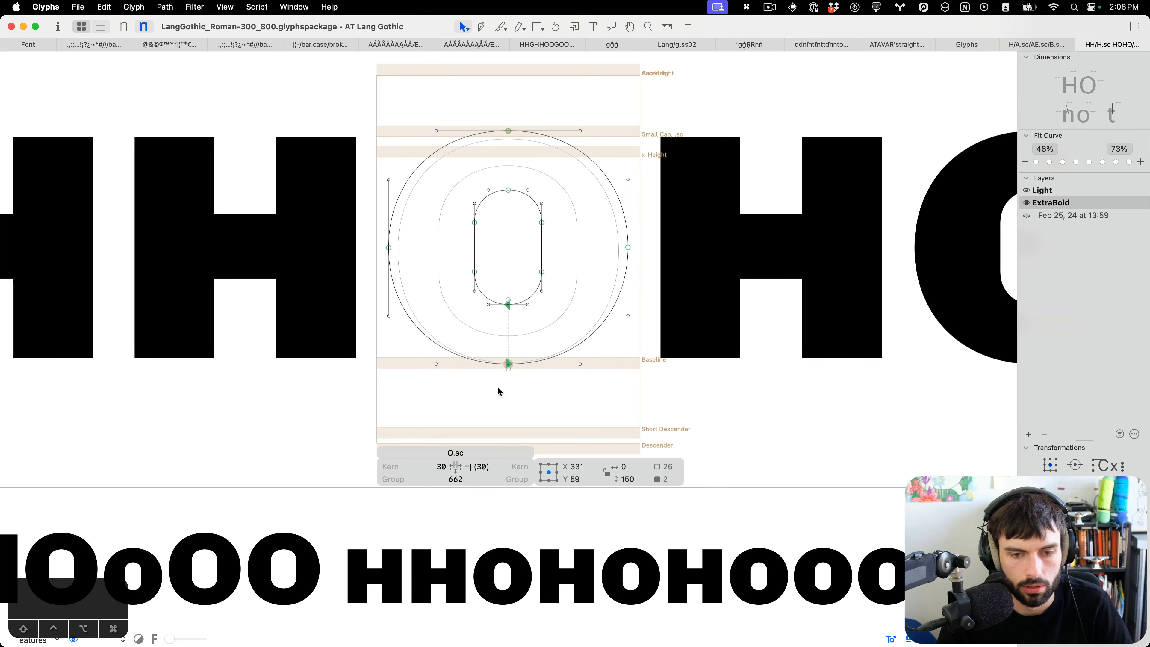
left_click(521, 264)
left_click_drag(558, 238, 455, 173)
key("t")
scroll(454, 167, "down", 5)
Save the font file.
key("super+s")
scroll(507, 287, "down", 5)
scroll(512, 274, "up", 5)
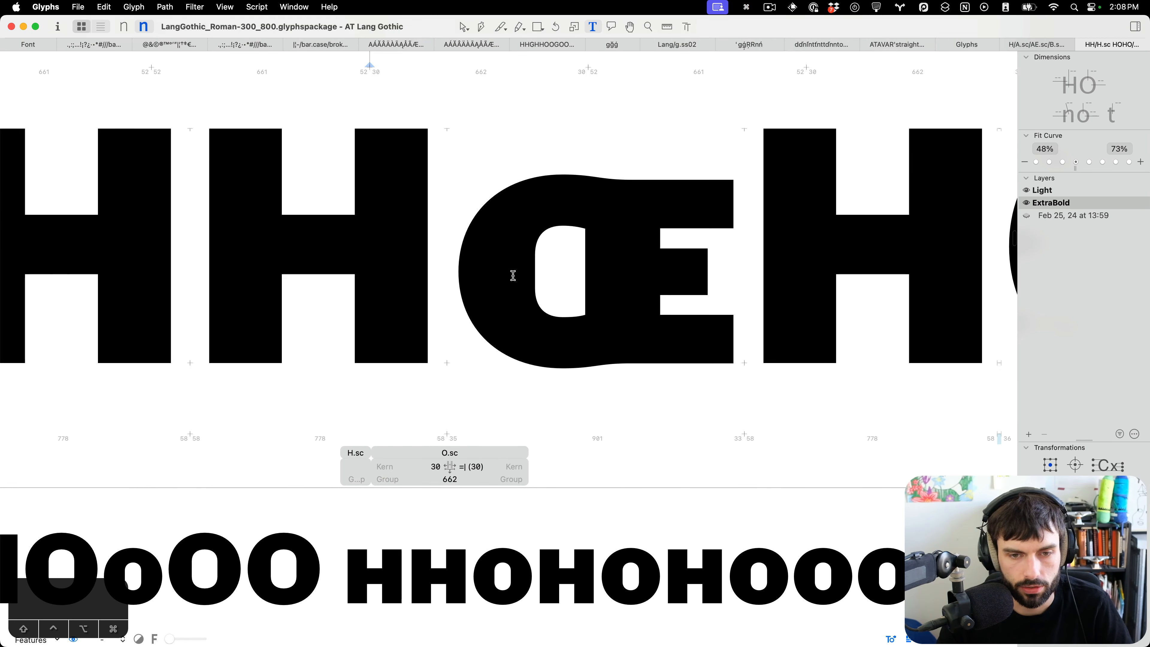
Select the junction nodes of the small-cap OE and shift them to the left.
key("Escape")
left_click_drag(640, 200, 612, 383)
key("shift+Left")
key("shift+Left")
key("shift+Left")
key("shift+Left")
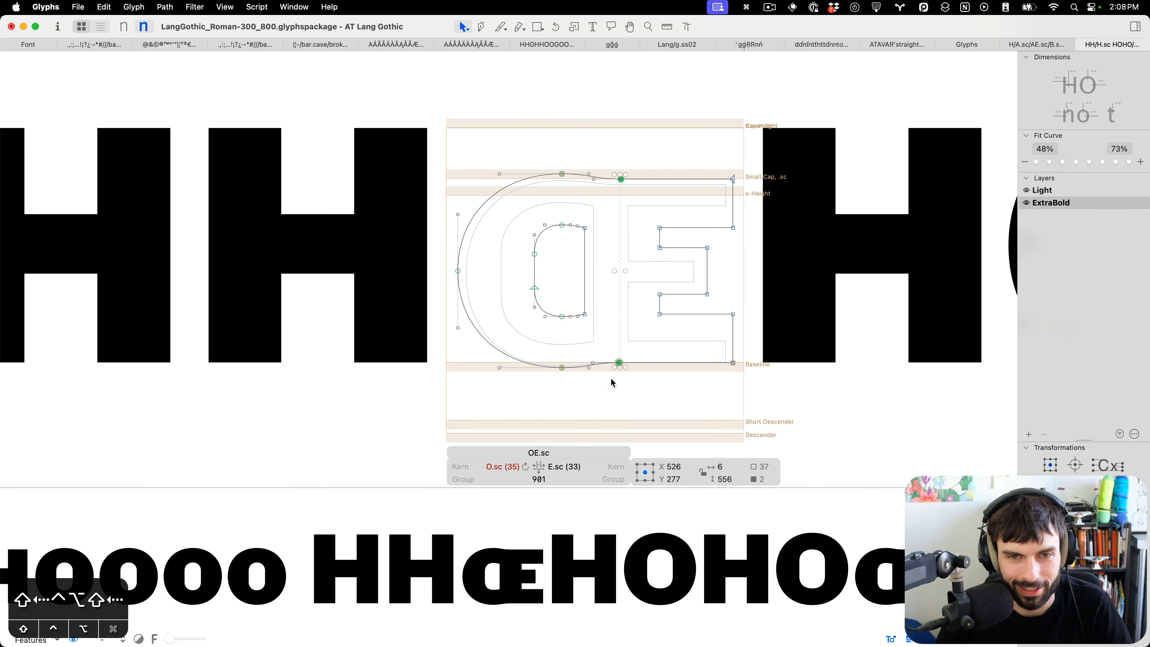
key("t")
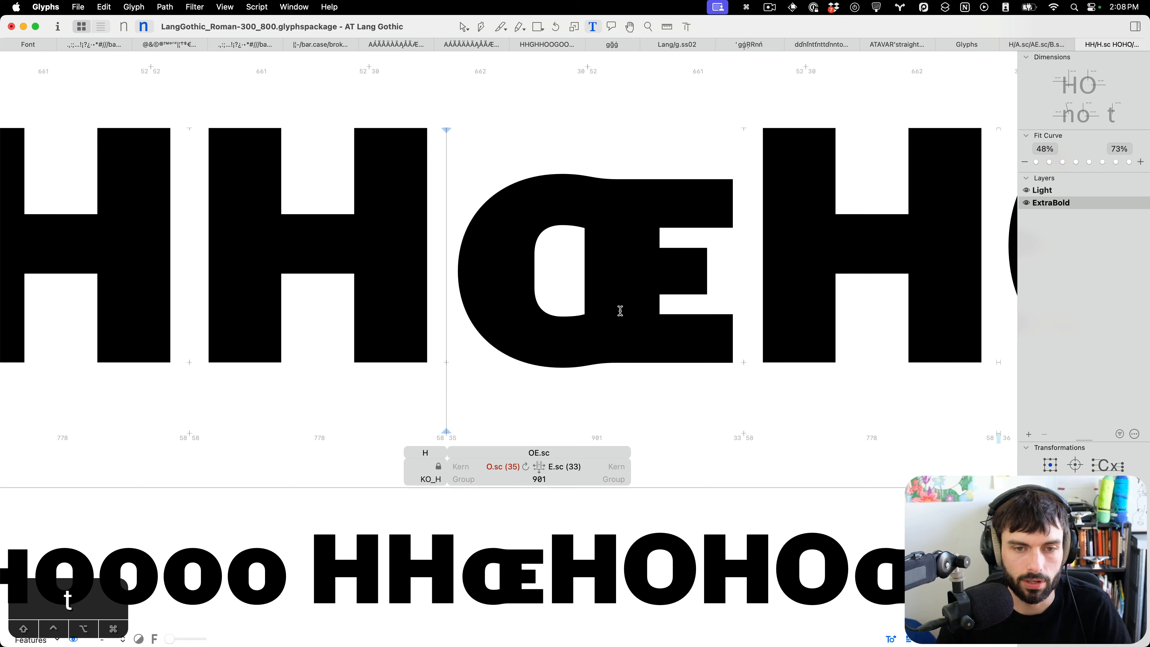
Update the small-cap OE's metrics from its metric keys.
double_click(609, 296)
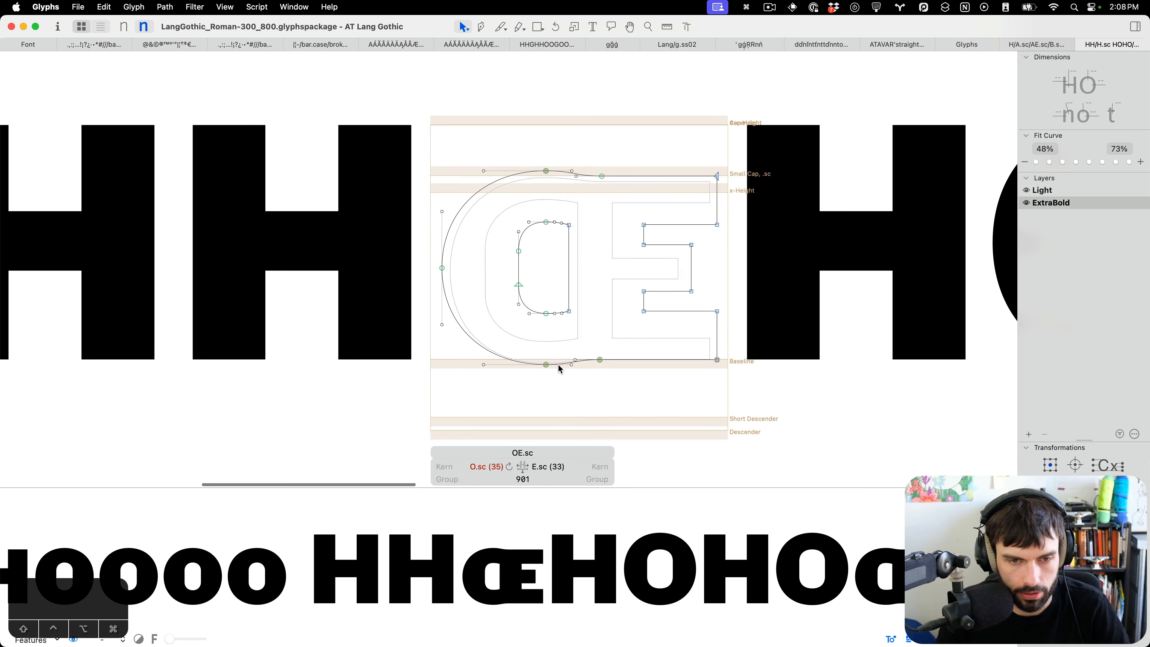
key("ctrl+super+m")
key("t")
scroll(558, 363, "down", 5)
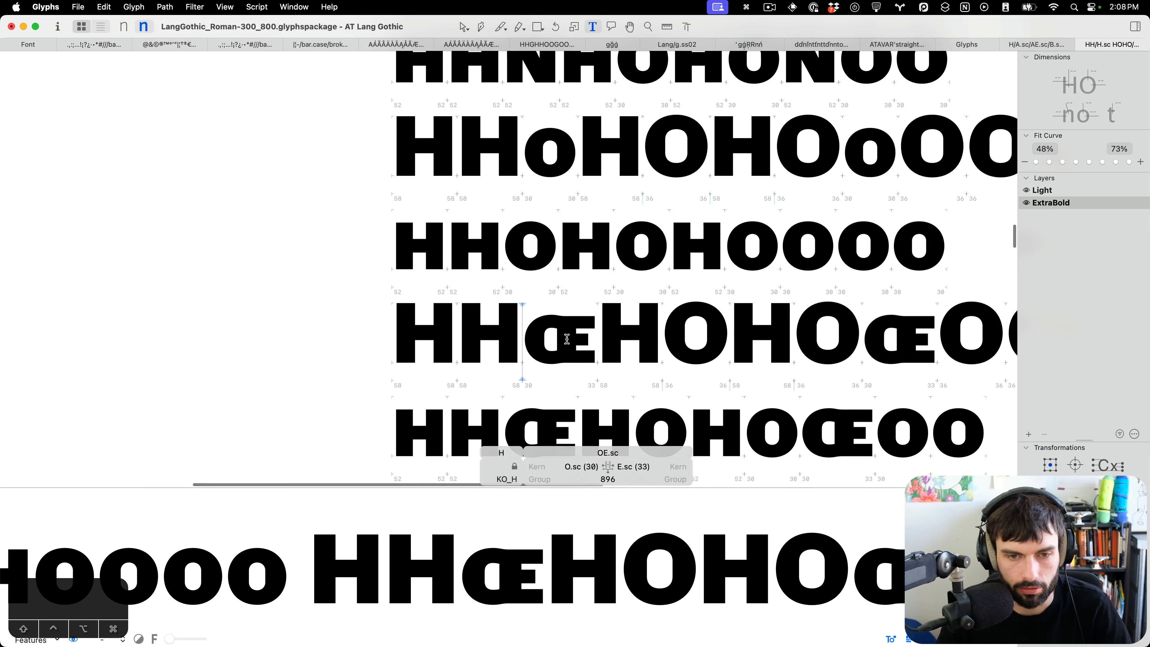
Open the small-cap OE glyph for editing in the ExtraBold master.
scroll(561, 347, "up", 5)
left_click(565, 314)
double_click(564, 313)
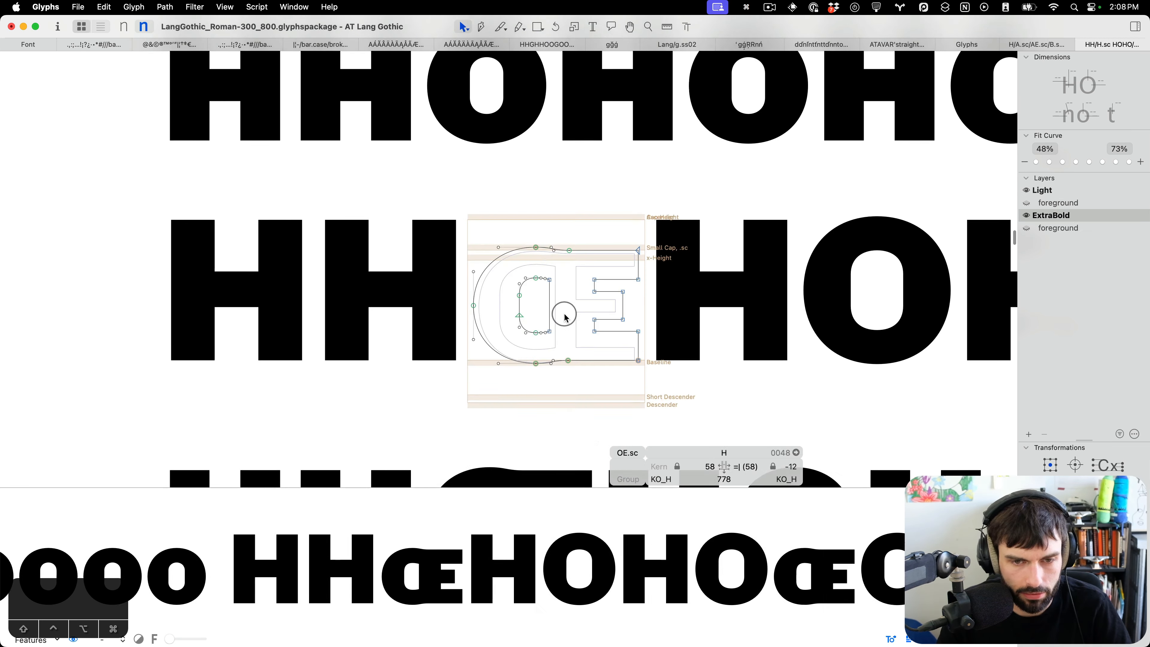
scroll(567, 331, "up", 3)
key("t")
scroll(568, 327, "down", 5)
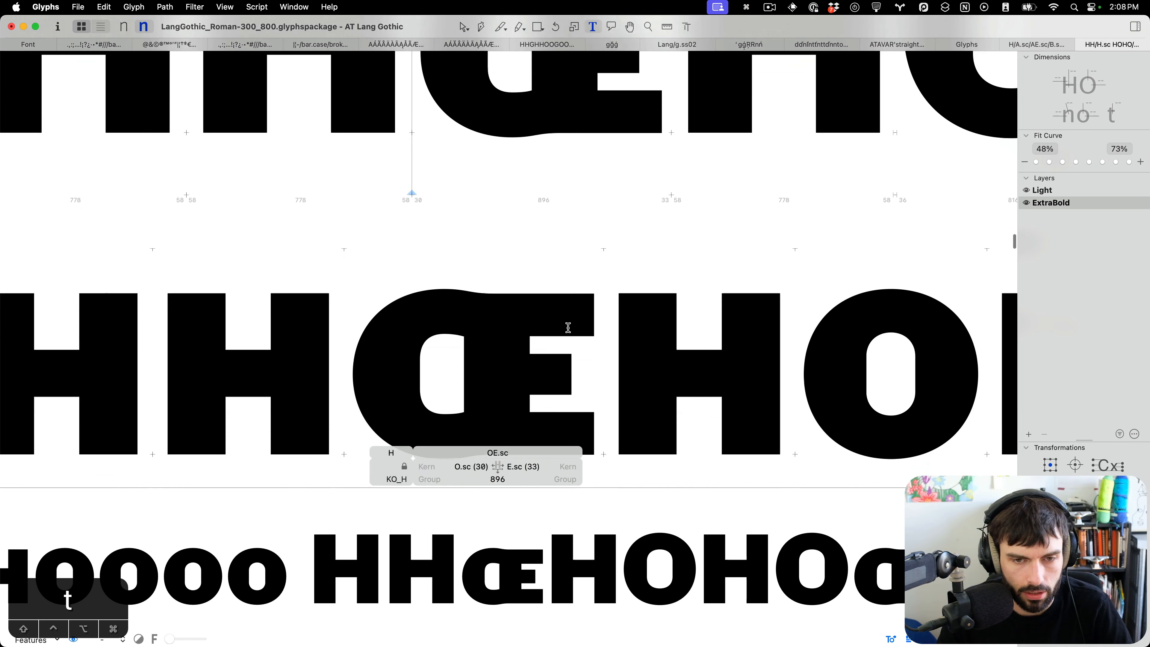
scroll(568, 328, "down", 2)
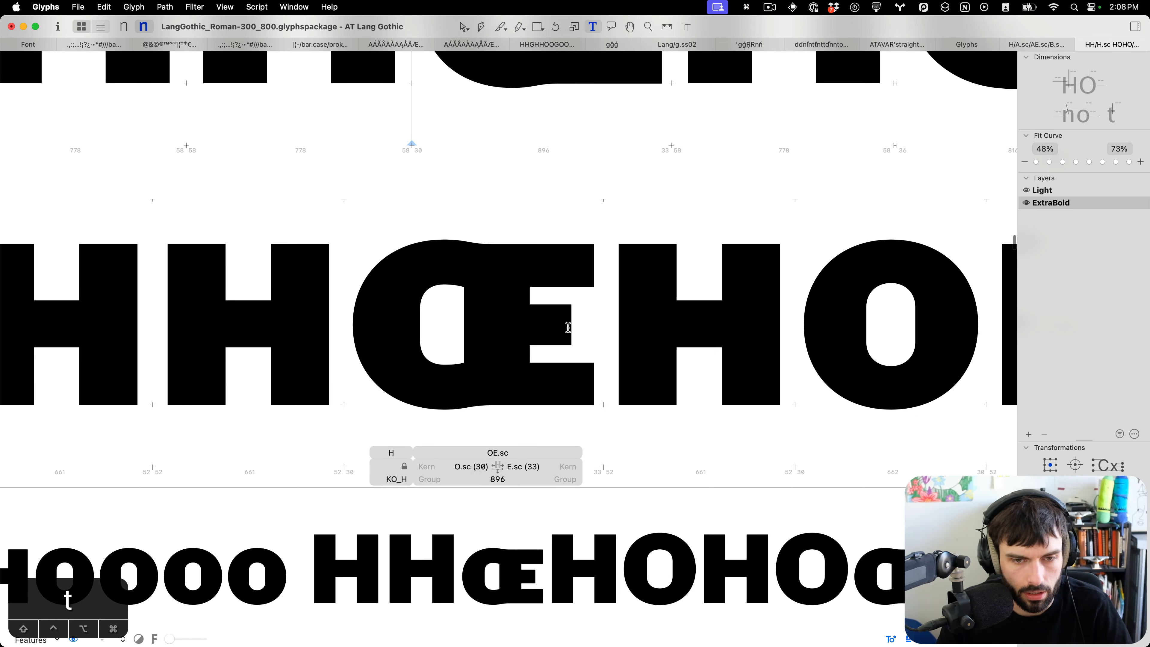
double_click(493, 340)
scroll(520, 363, "up", 2)
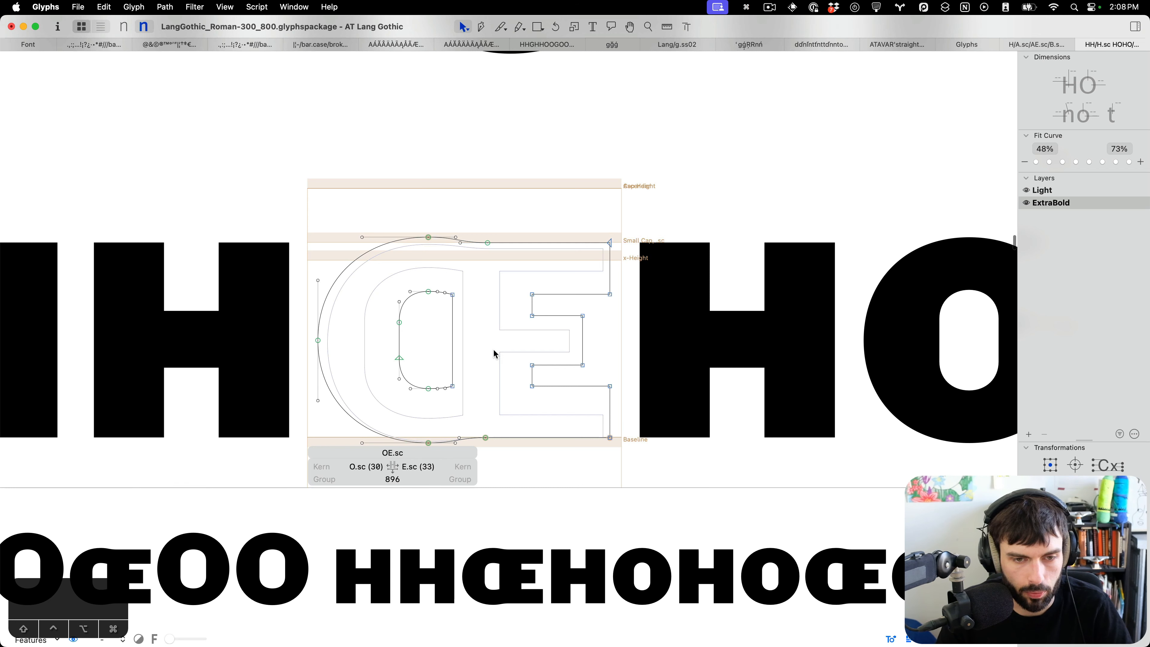
Add an E.sc component to the small-cap OE's background and position it over the E part.
key("cmd+b")
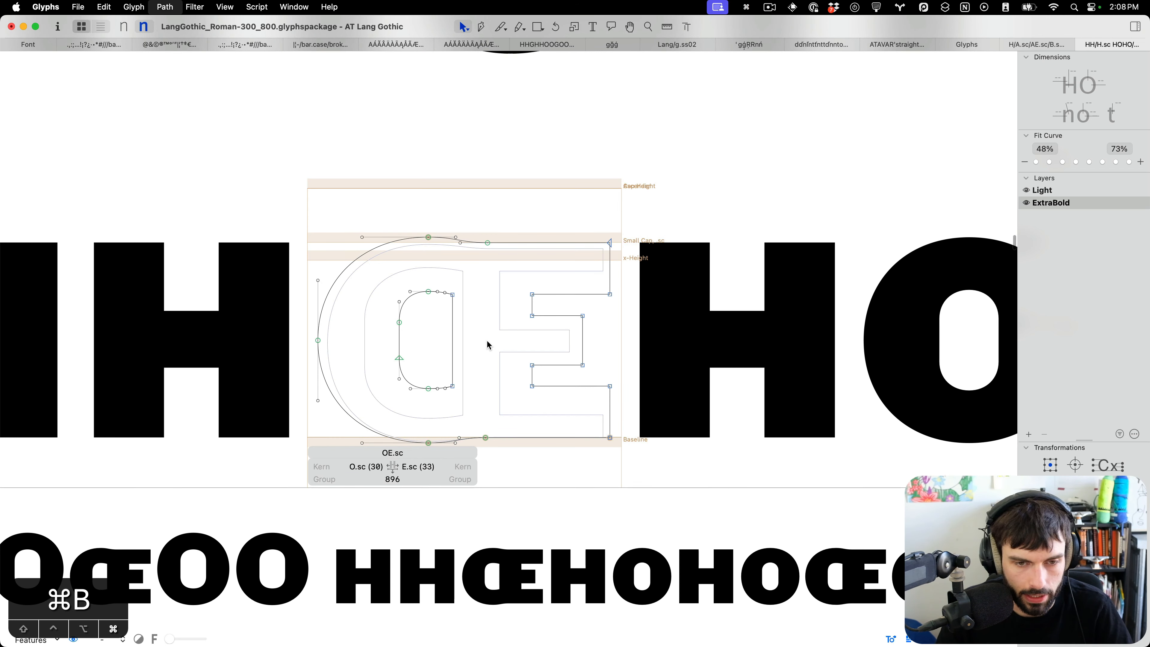
right_click(488, 341)
left_click(512, 350)
type("E.s")
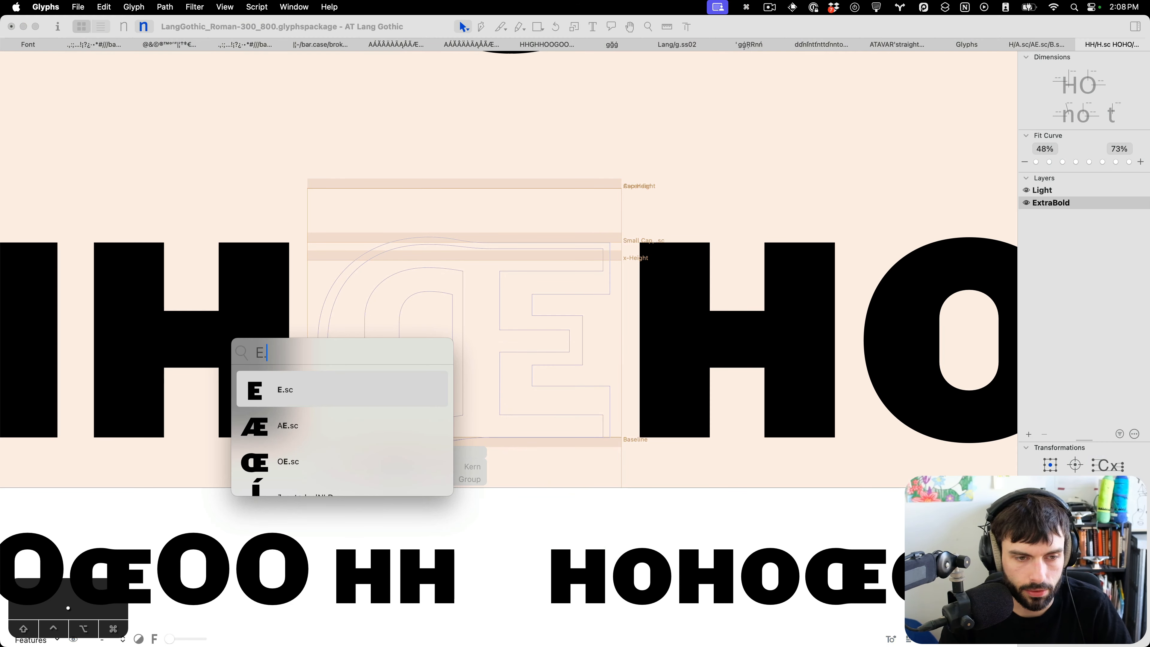
key("Return")
key("shift+super+Right")
key("shift+super+Right")
key("shift+super+Right")
key("shift+super+Right")
key("shift+super+Right")
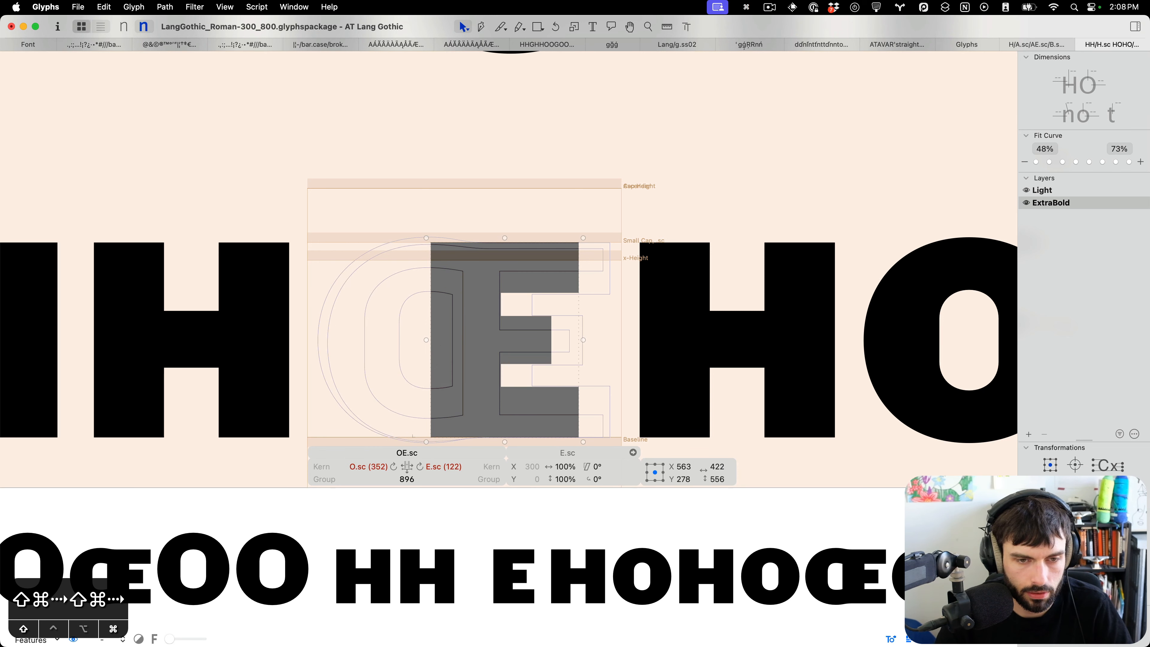
key("shift+Left")
key("shift+Left")
key("shift+Left")
key("shift+Left")
key("Right")
key("Right")
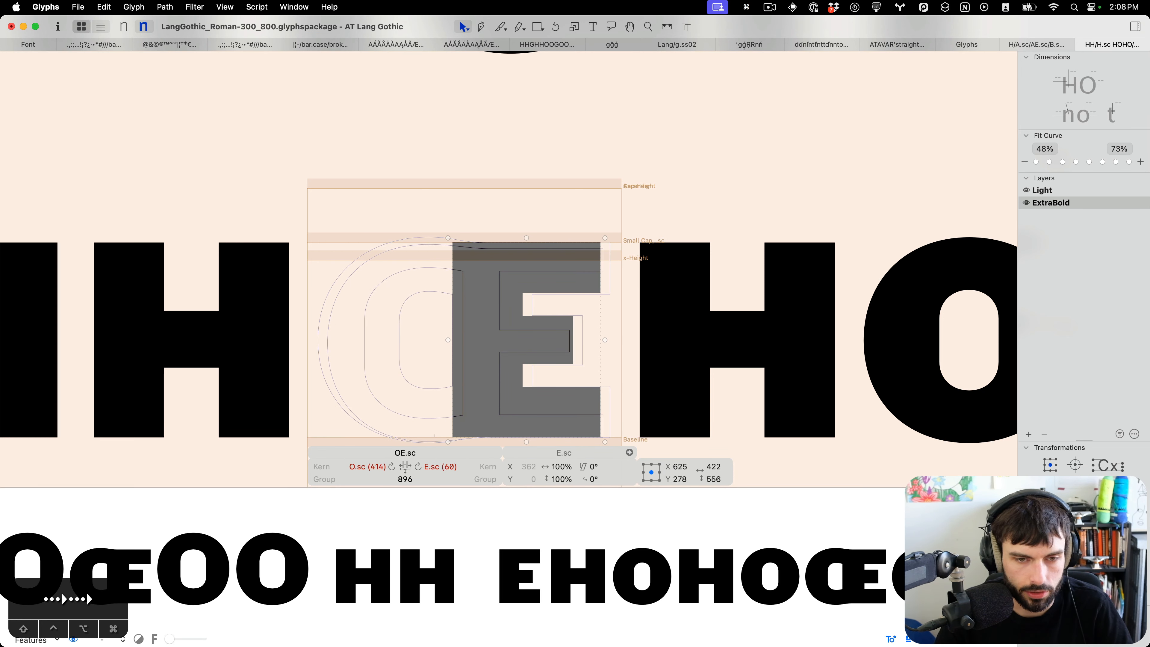
key("shift+super+d")
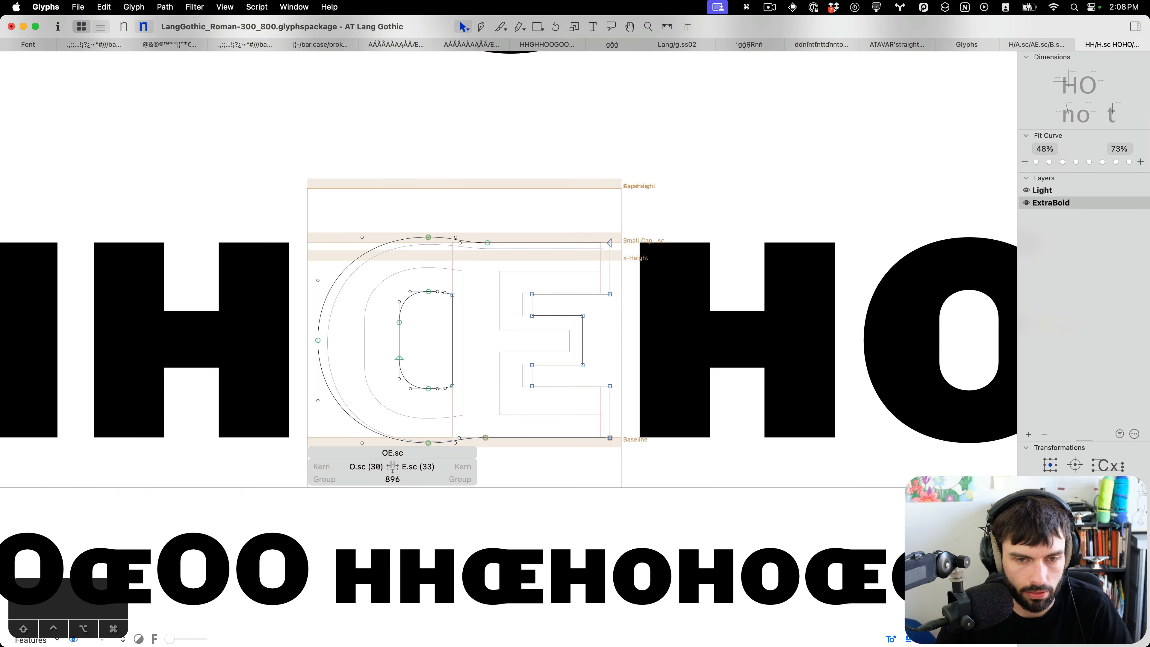
Select the small-cap OE's E-part nodes and shift them horizontally to match the background E.sc.
left_click_drag(520, 205, 647, 457)
key("shift+Left")
key("shift+Left")
key("shift+Left")
key("shift+Left")
key("shift+Left")
key("shift+Left")
key("shift+Left")
key("shift+Left")
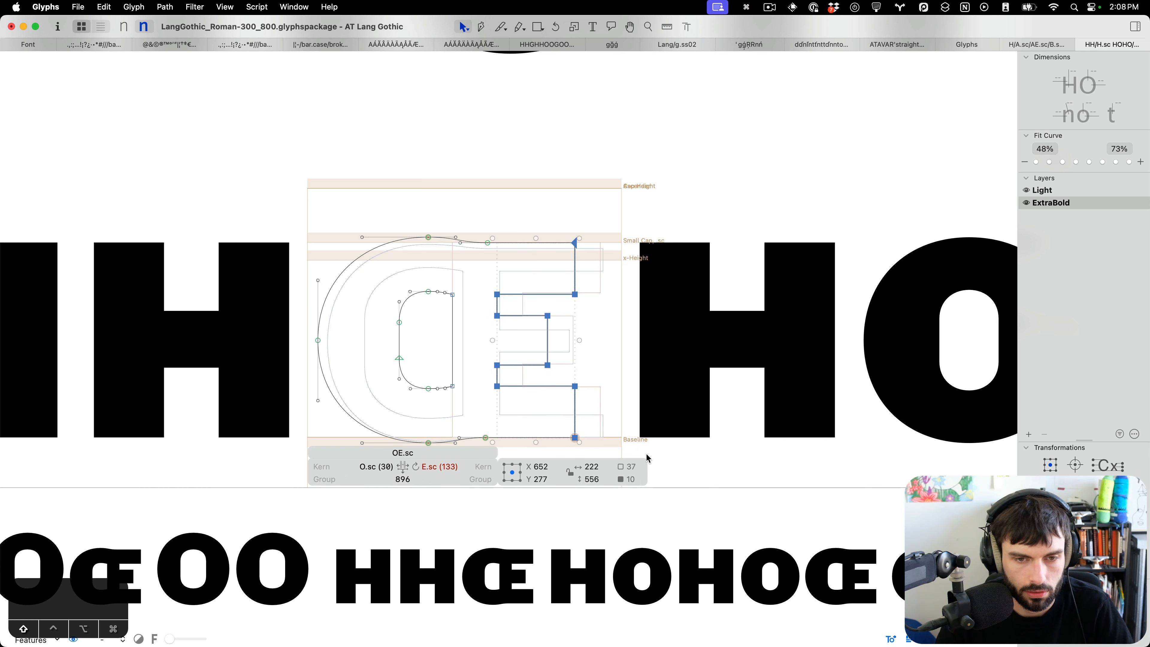
key("shift+Right")
key("shift+Right")
key("shift+Right")
key("shift+Right")
key("shift+Right")
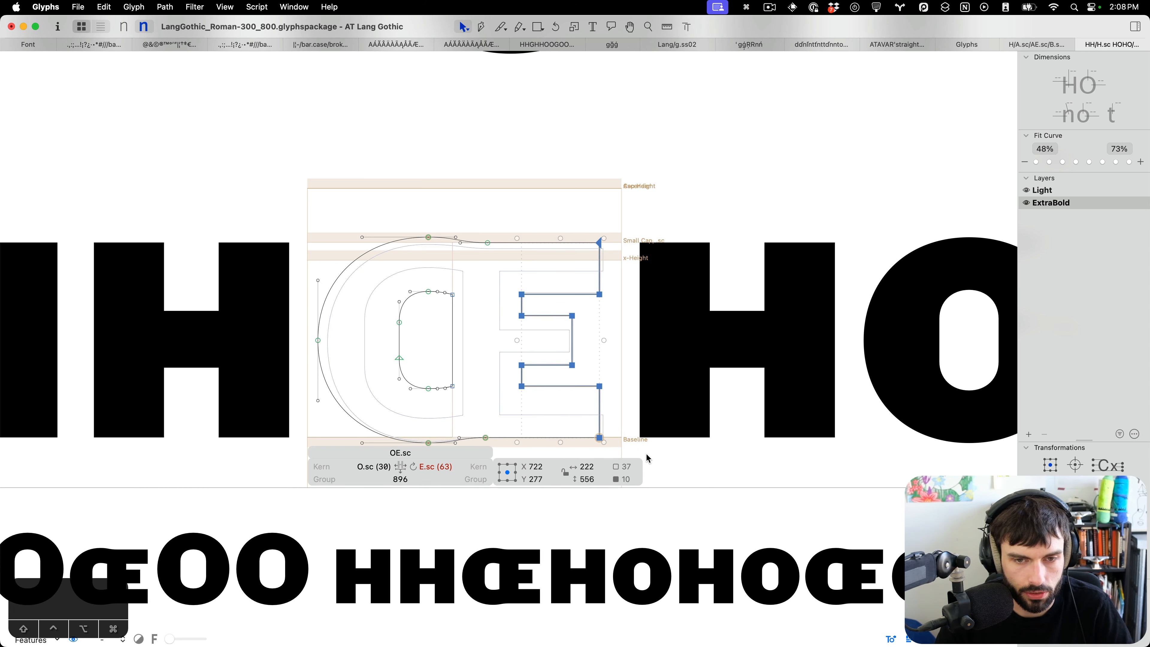
scroll(562, 331, "down", 2)
scroll(562, 331, "down", 5)
scroll(555, 257, "up", 5)
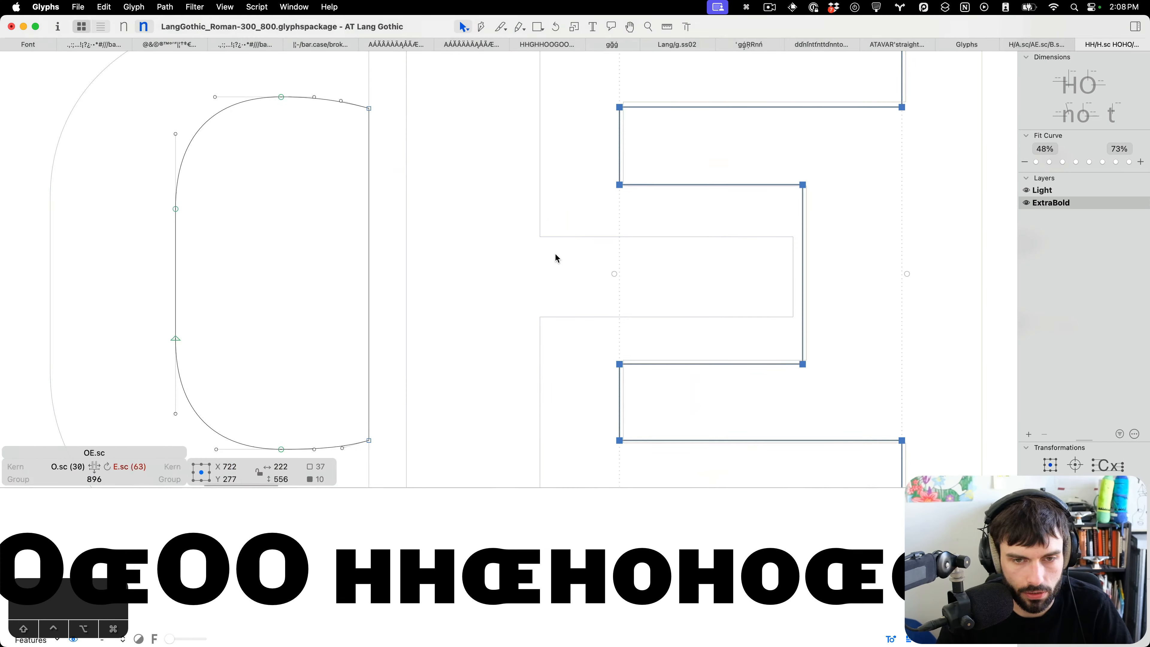
key("Right")
key("Right")
key("Right")
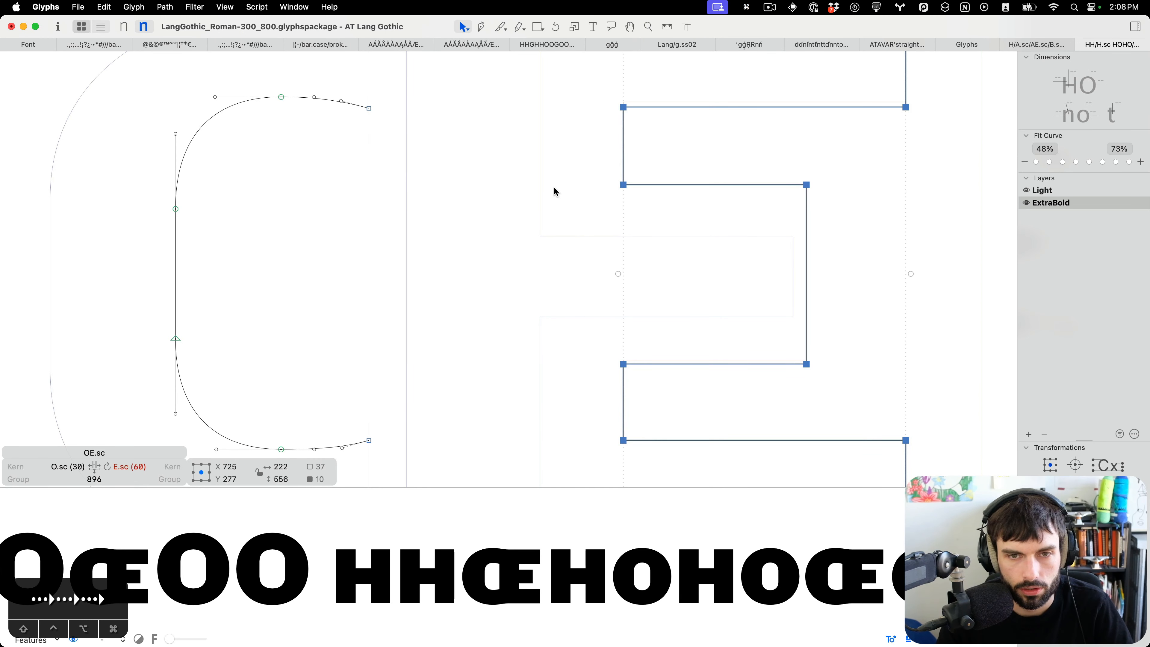
Nudge the small-cap OE's top arm up, middle arm slightly up and bottom arm down to match the background.
left_click_drag(593, 155, 969, 76)
key("Up")
key("Up")
key("Up")
key("Up")
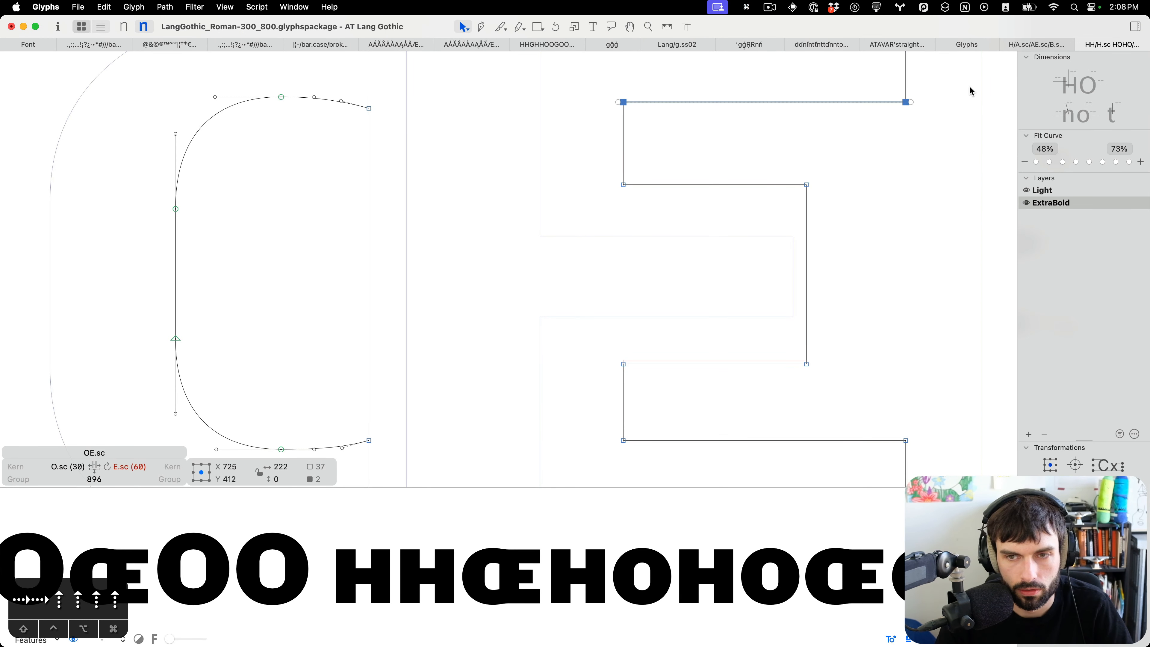
key("Up")
left_click_drag(931, 139, 843, 371)
key("Down")
key("Up")
key("Up")
key("Up")
left_click_drag(979, 398, 517, 461)
key("Down")
key("Down")
key("Down")
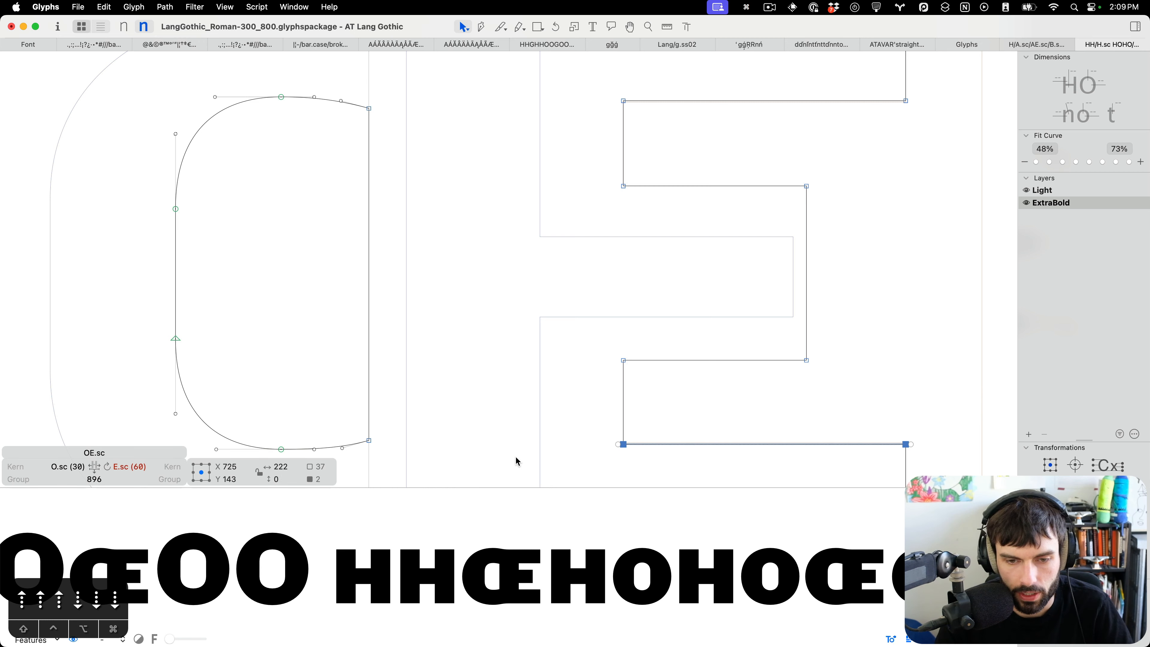
Insert the capital OE and E glyphs into the text line.
scroll(621, 401, "down", 3)
key("t")
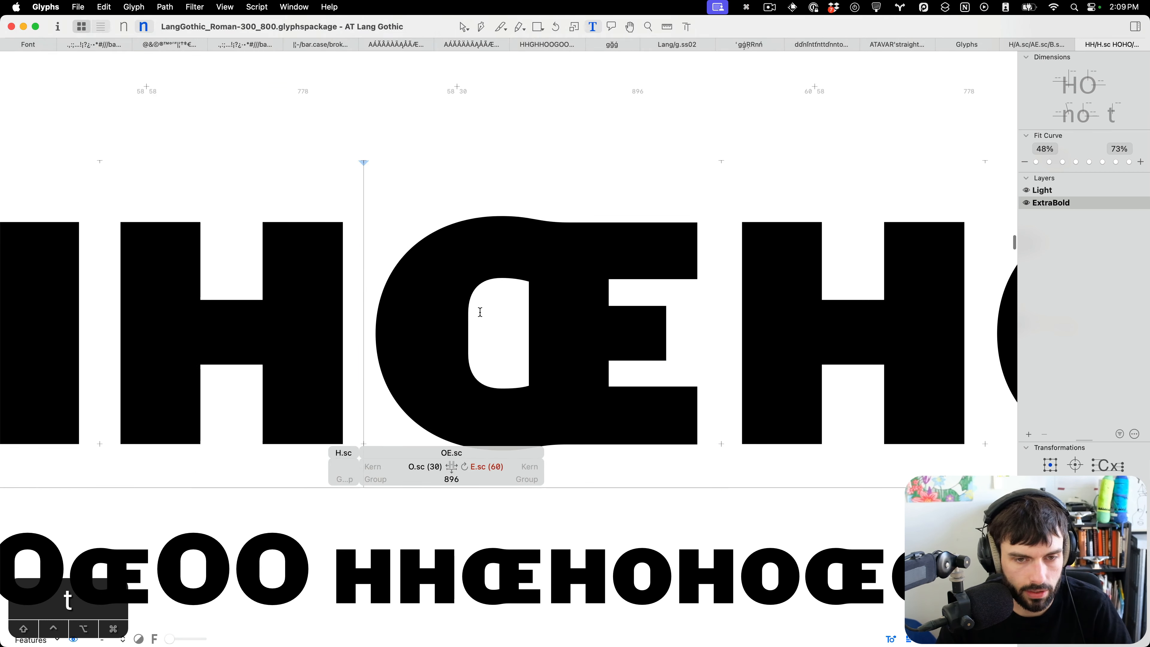
scroll(480, 312, "down", 2)
key("super+f")
type("OE")
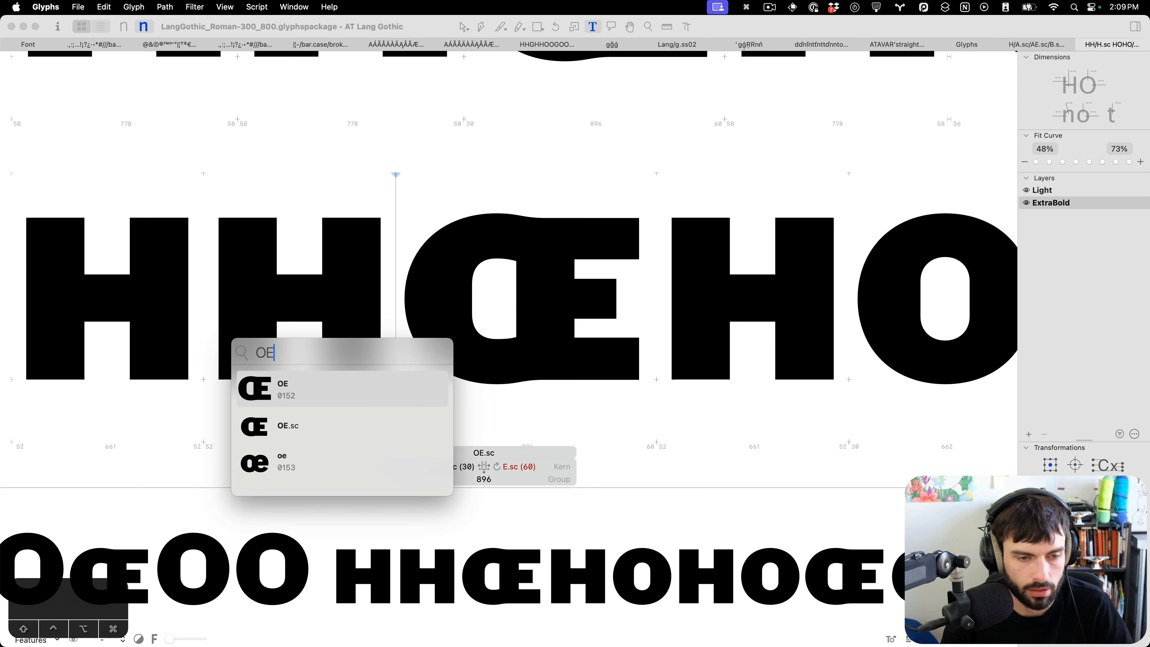
key("Return")
type("EŒ")
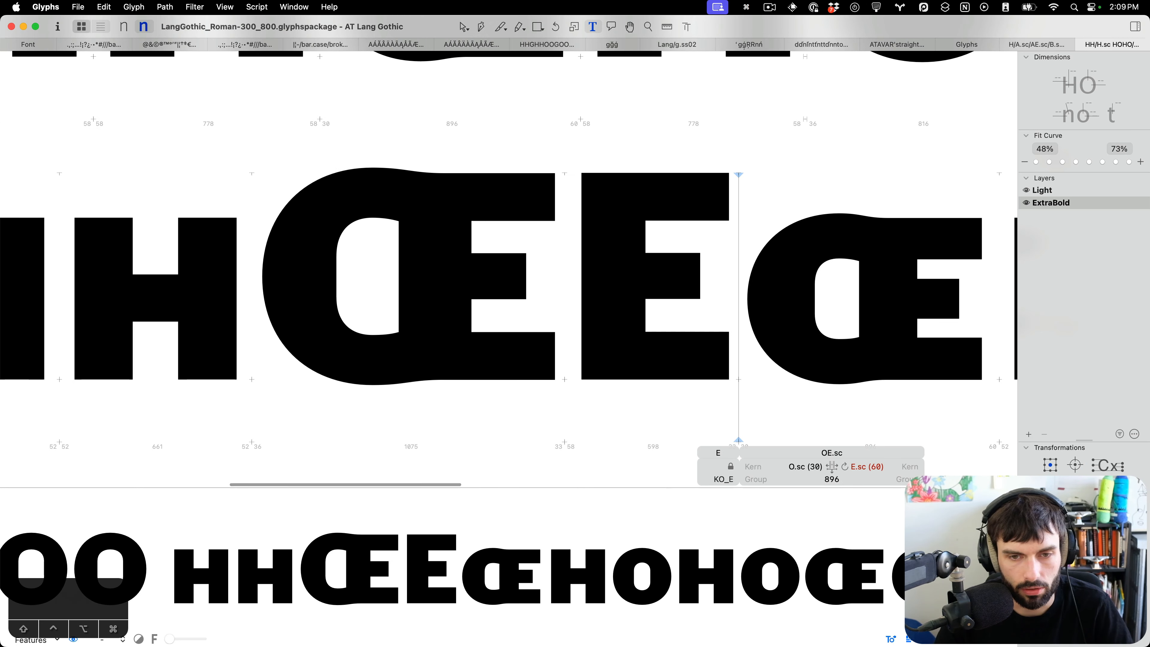
Add an E component to the capital OE's background in the ExtraBold master.
double_click(439, 276)
key("super+b")
right_click(439, 277)
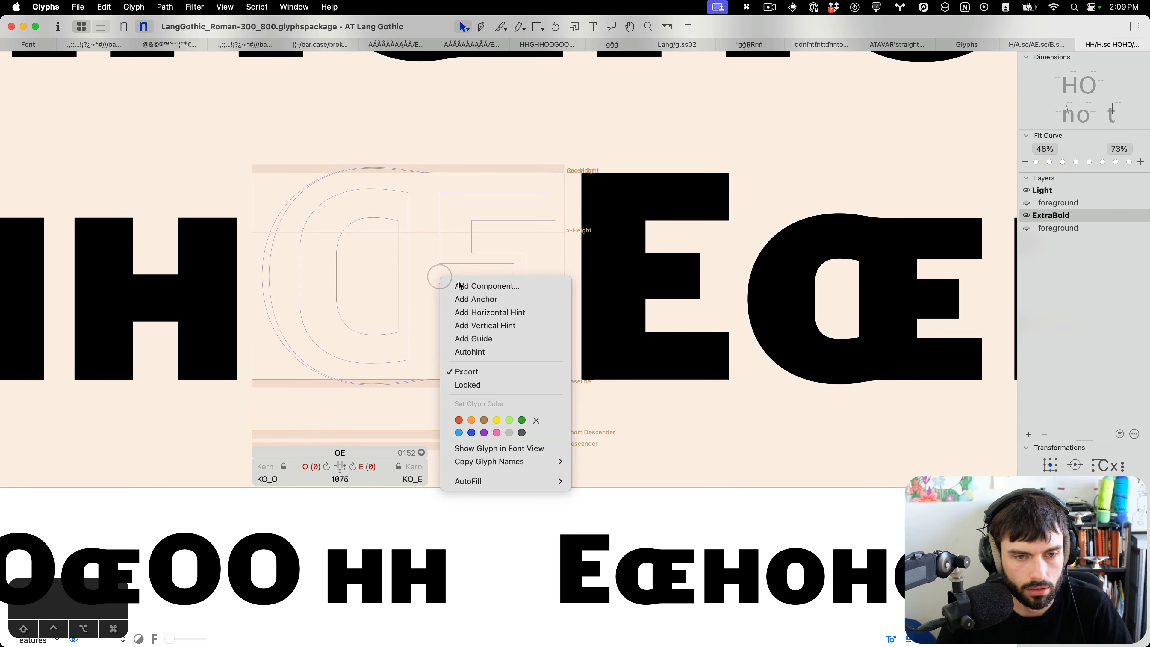
left_click(466, 286)
type("E")
key("Return")
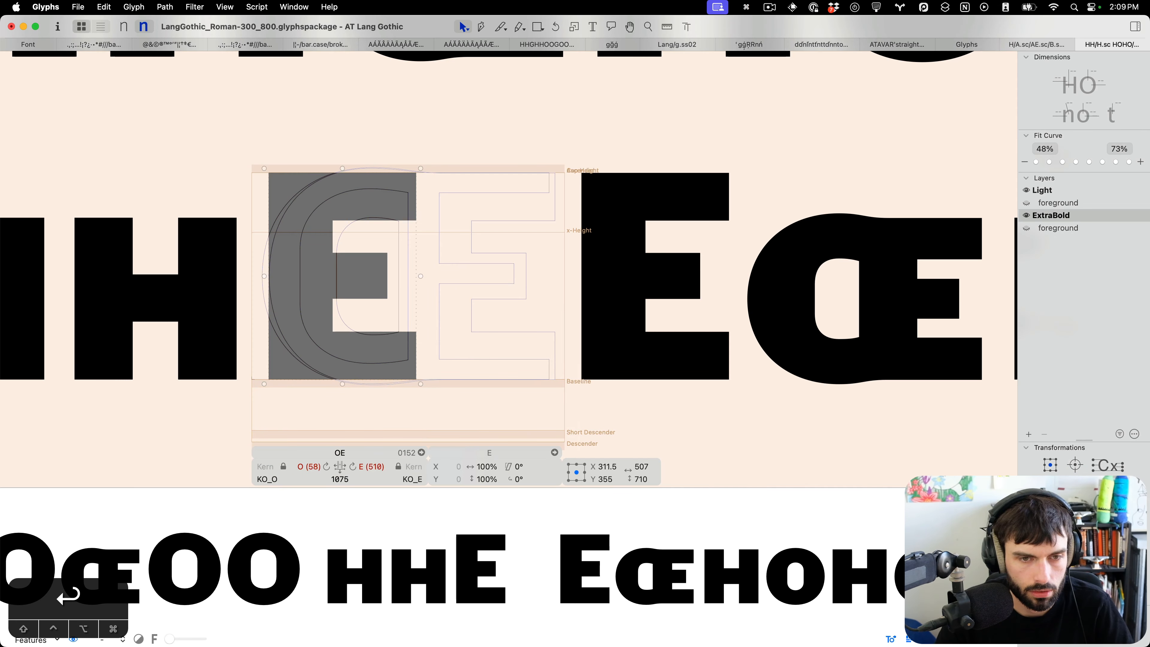
Move the background E component over the OE's E part and decompose it.
key("shift+super+Right")
key("shift+super+Right")
key("shift+super+Right")
key("shift+super+Right")
key("shift+Right")
key("shift+Right")
key("shift+Right")
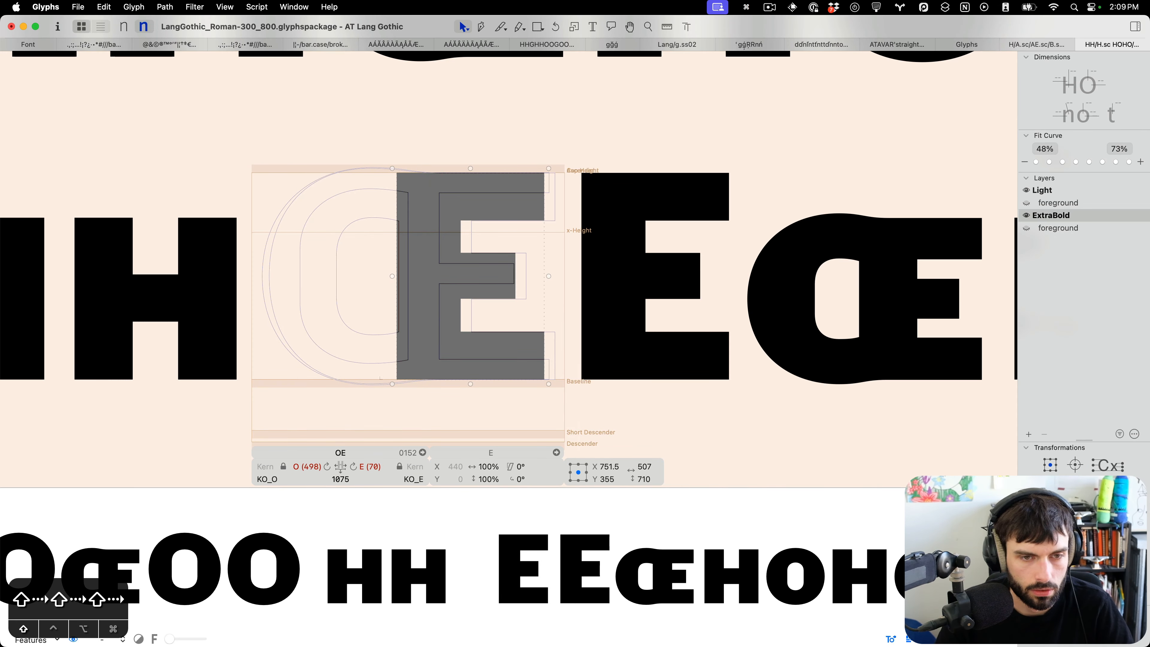
scroll(391, 204, "up", 5)
key("Right")
key("Right")
key("Right")
key("Right")
key("Right")
key("Right")
key("super+shift+d")
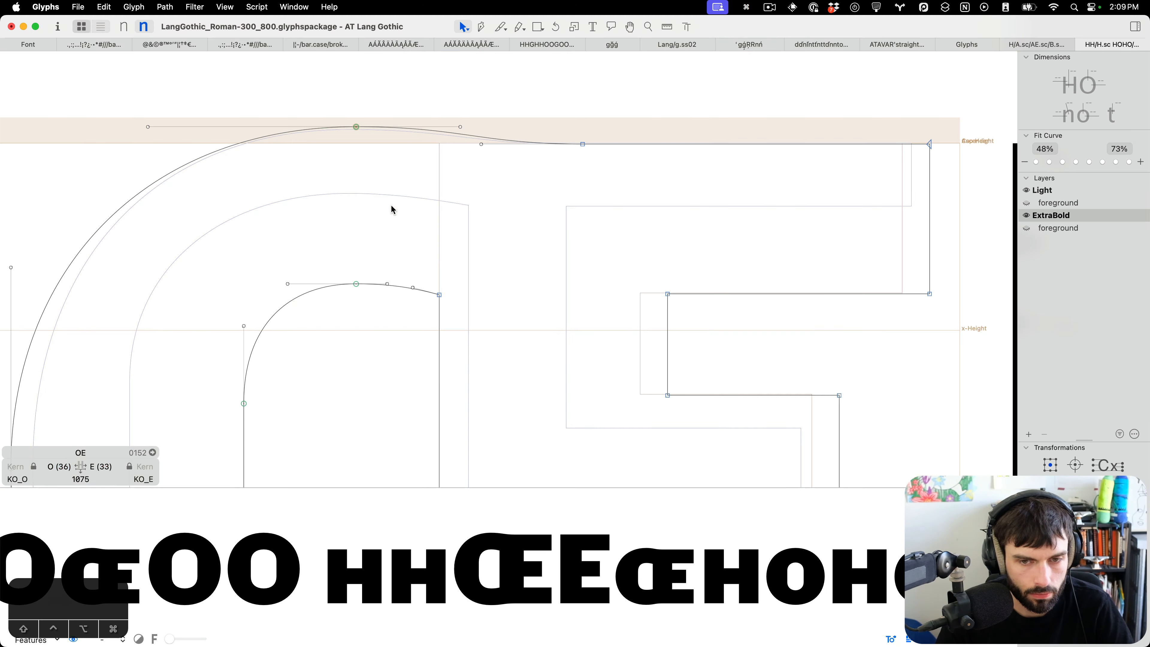
Select the capital OE's junction nodes, shift them left, and save the font.
scroll(611, 240, "down", 3)
key("super+b")
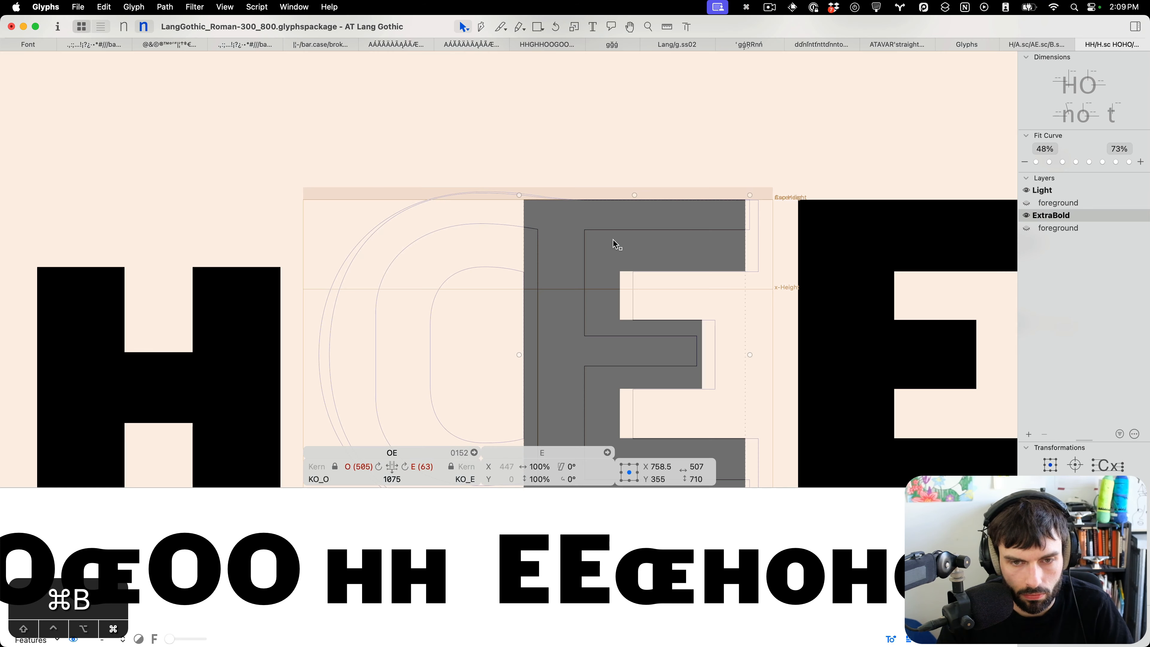
scroll(823, 190, "down", 5)
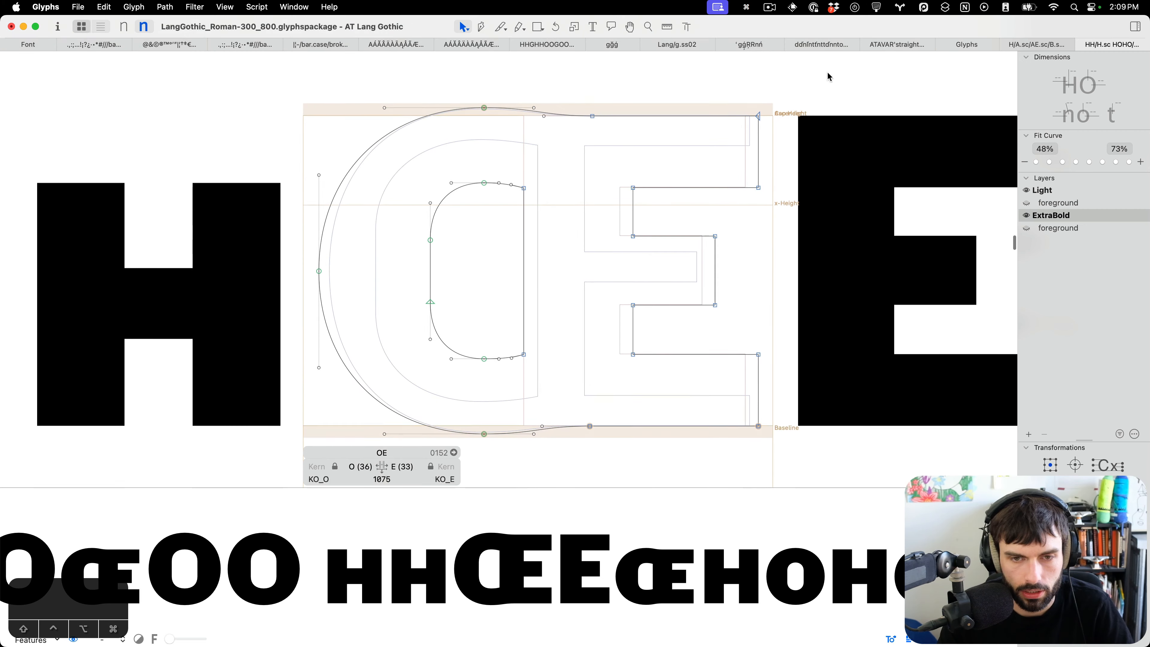
left_click_drag(829, 73, 584, 76)
key("shift+Left")
key("shift+Left")
key("shift+Left")
key("shift+Left")
key("shift+Left")
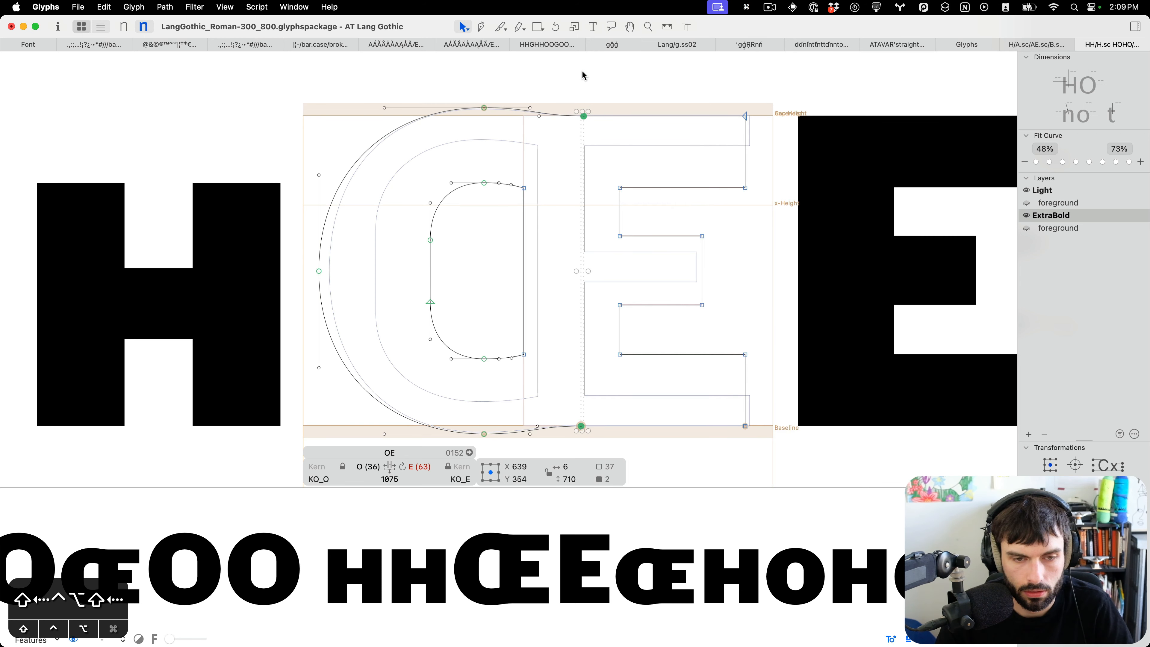
key("super+s")
scroll(552, 141, "down", 5)
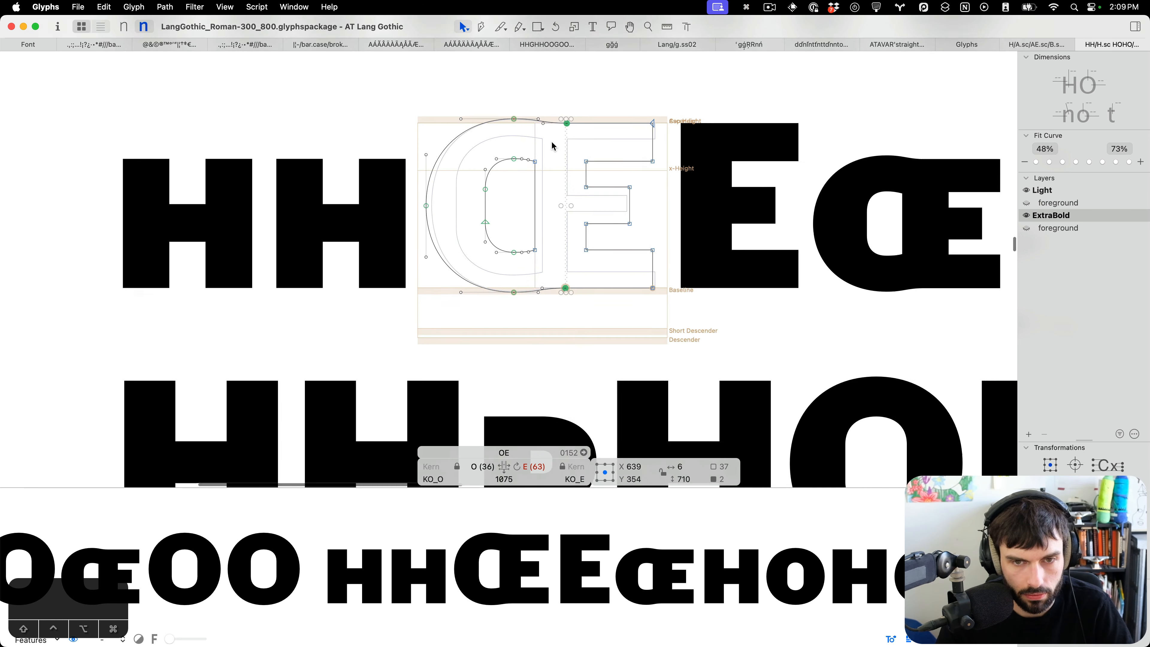
Switch to the Light master and add an E component to the capital OE's background.
key("super+1")
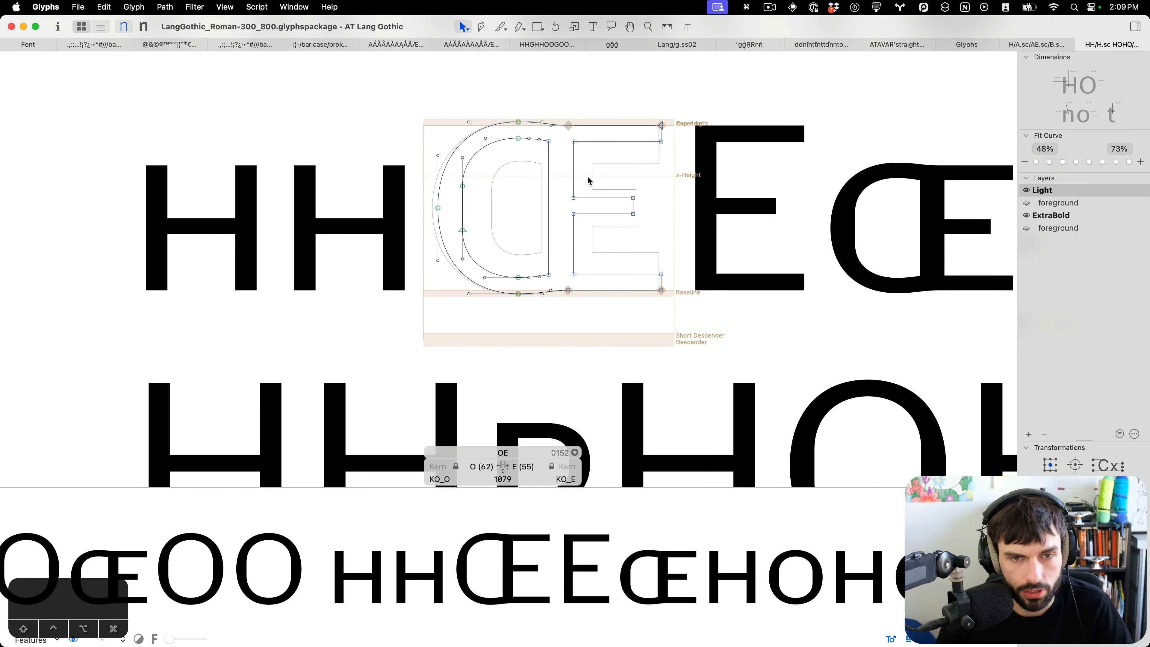
scroll(590, 181, "up", 5)
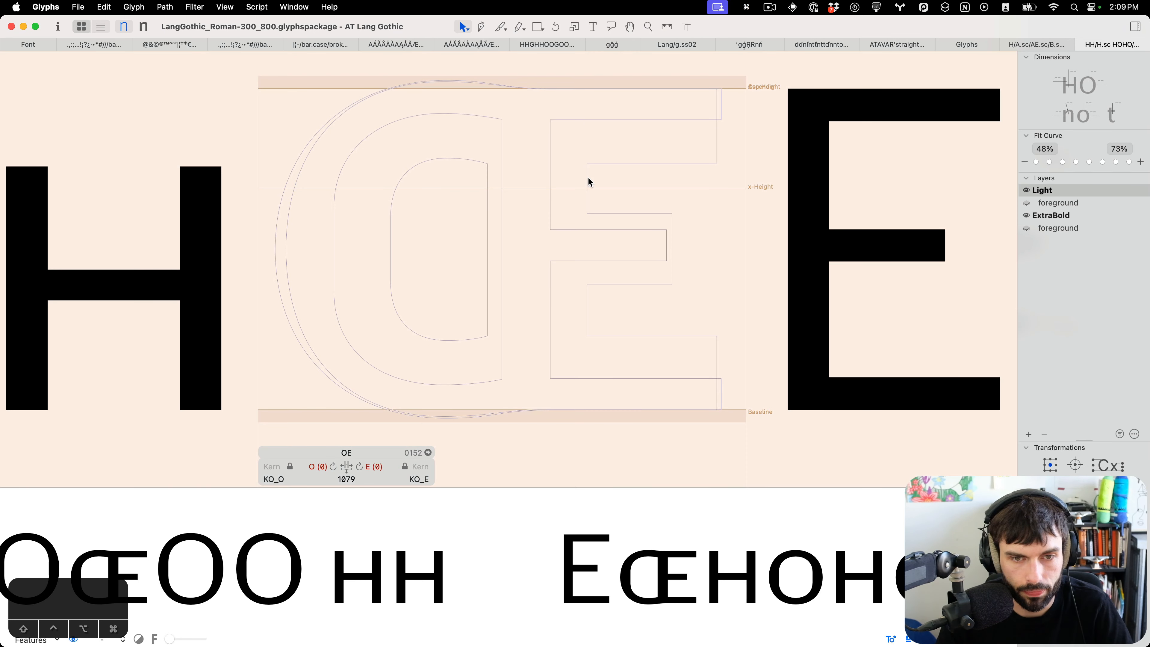
key("super+1")
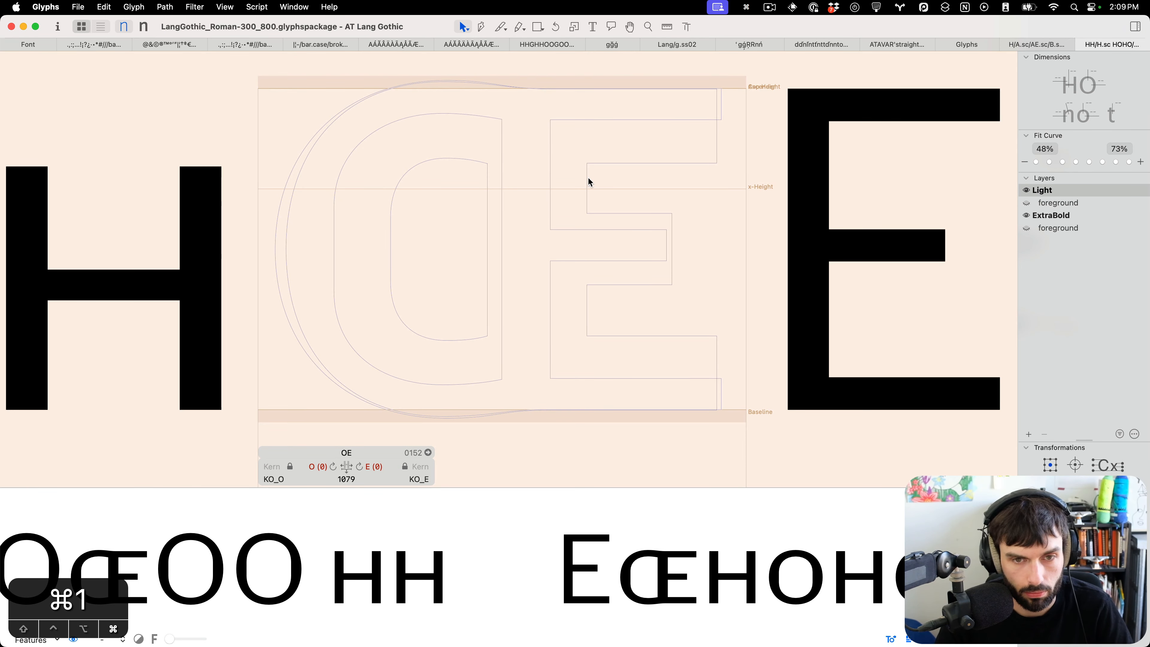
right_click(588, 181)
left_click(604, 185)
type("E")
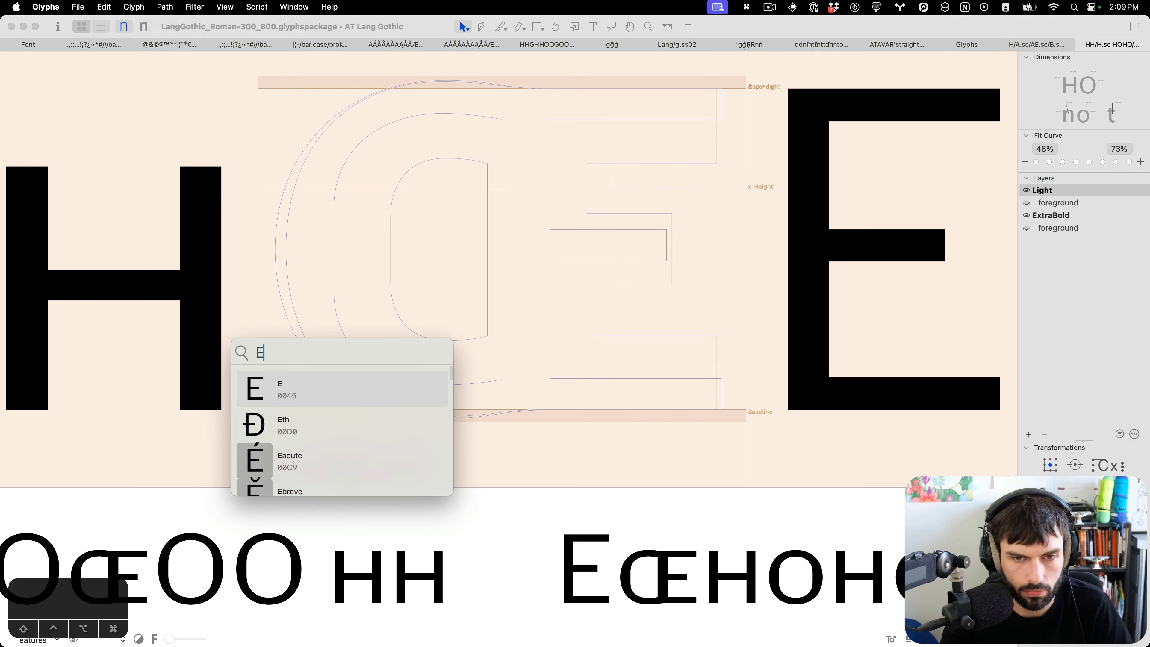
key("Return")
Position the background E component over the OE's E part in the Light master.
left_click_drag(326, 245, 539, 247)
scroll(524, 106, "up", 2)
scroll(520, 105, "up", 5)
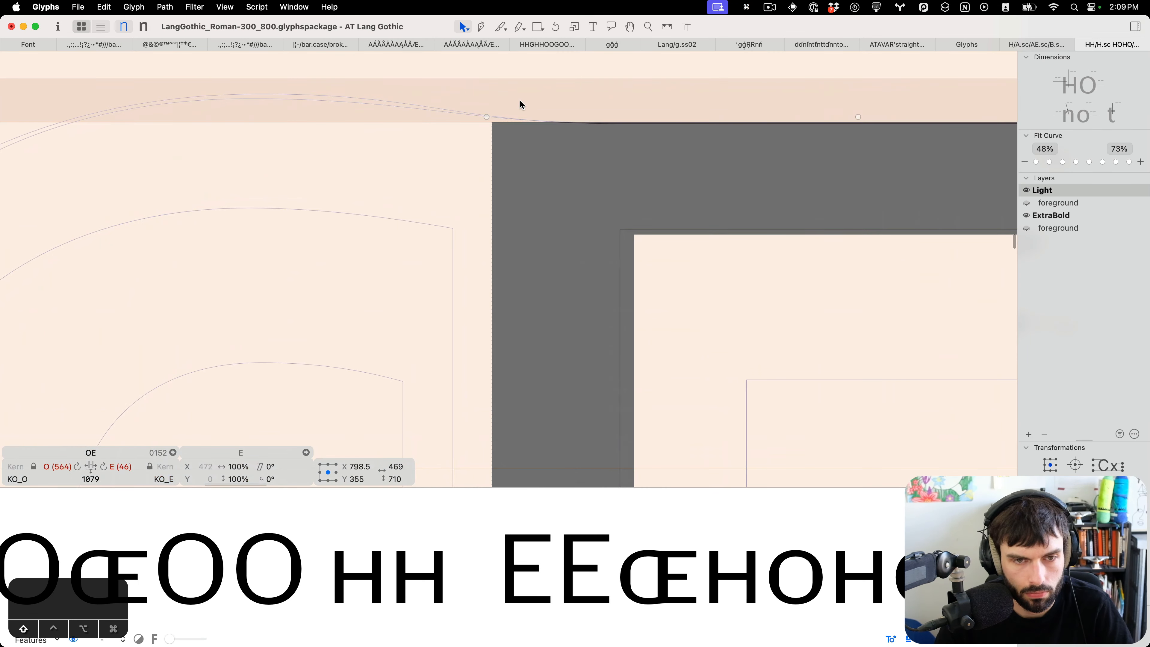
key("shift+Left")
key("shift+Left")
key("shift+Left")
key("Right")
key("Right")
key("Right")
key("Right")
key("Right")
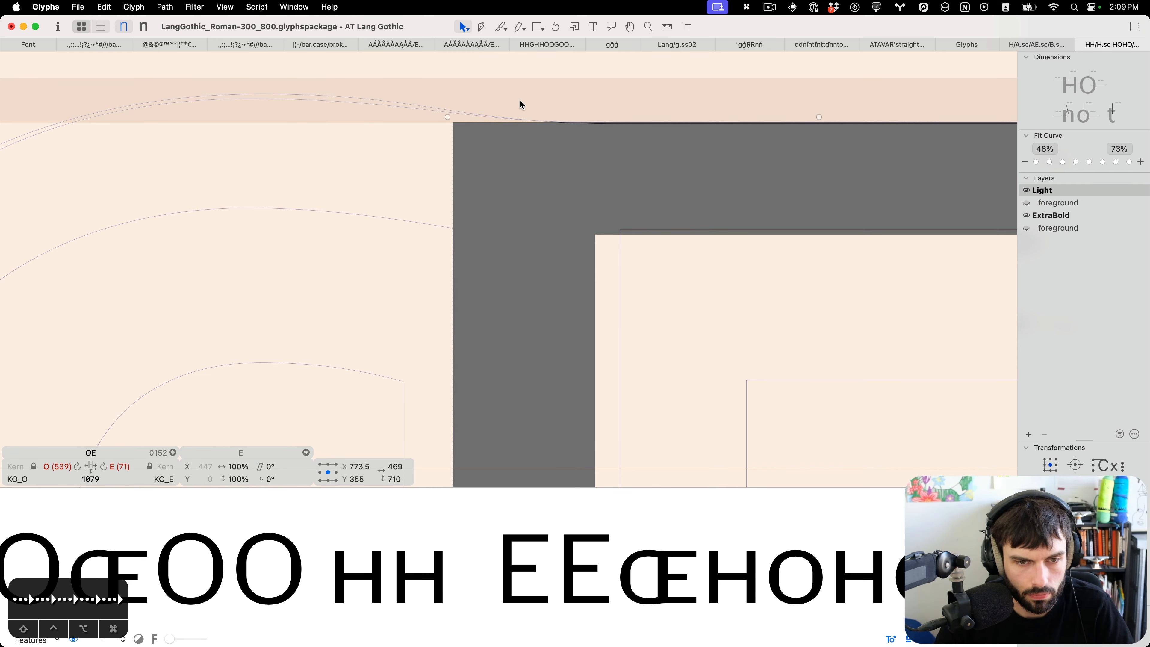
key("super+b")
Select all nodes of the capital OE's E part in the Light master and shift them 3 units left.
scroll(520, 105, "down", 5)
scroll(578, 128, "down", 3)
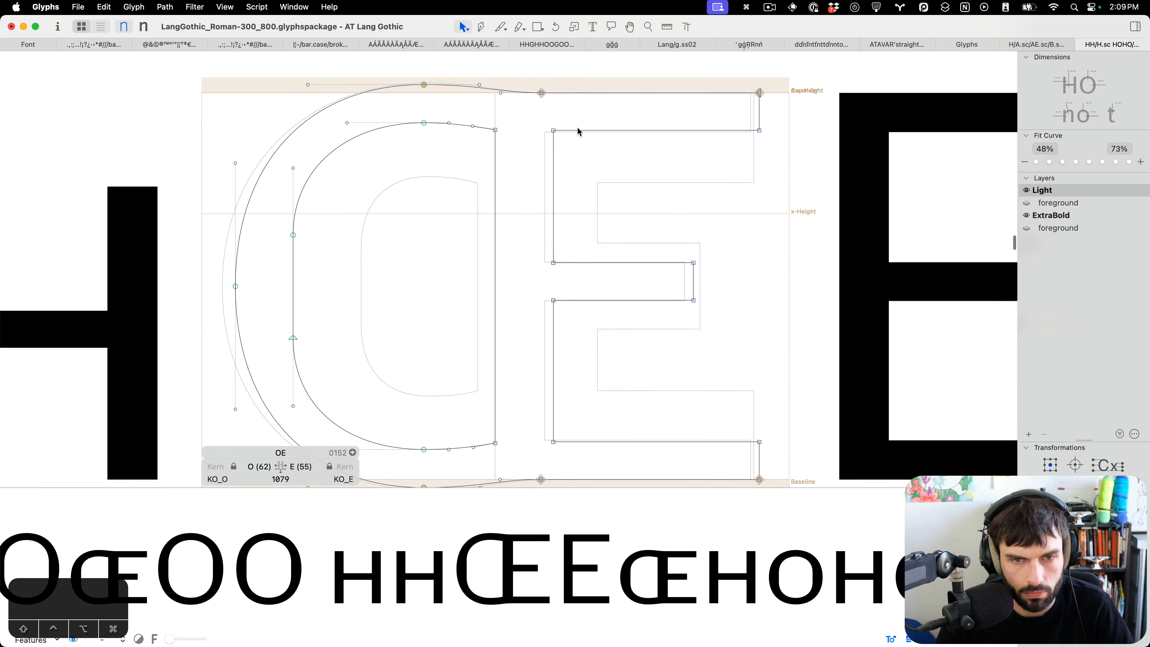
left_click_drag(552, 120, 531, 406)
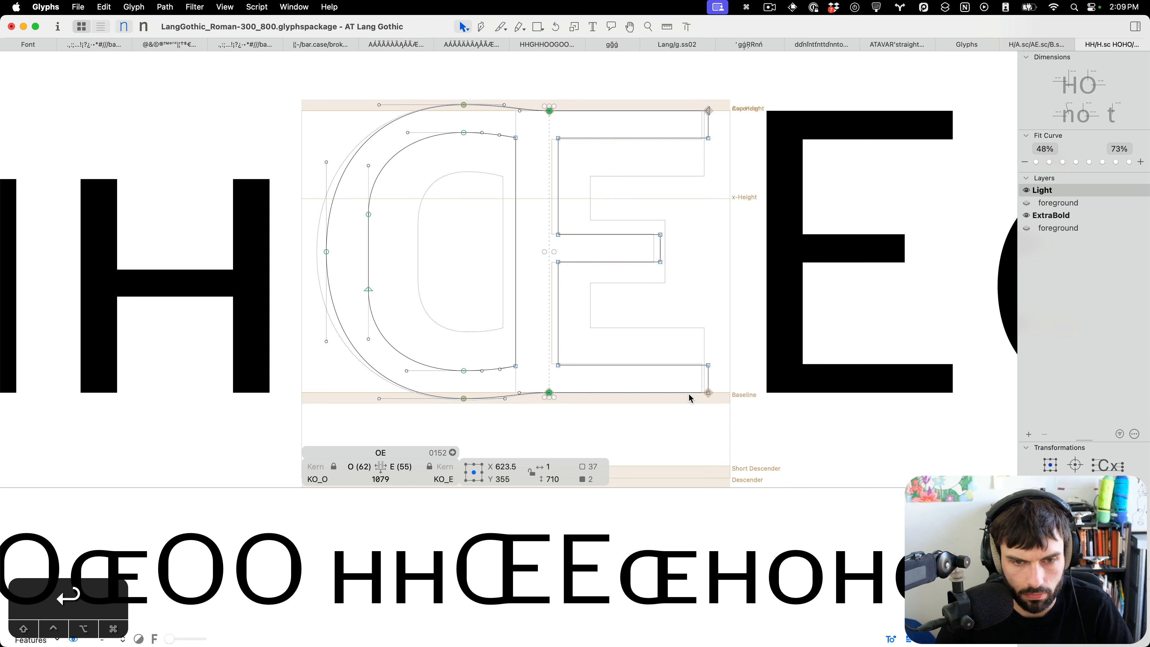
left_click_drag(764, 410, 545, 78)
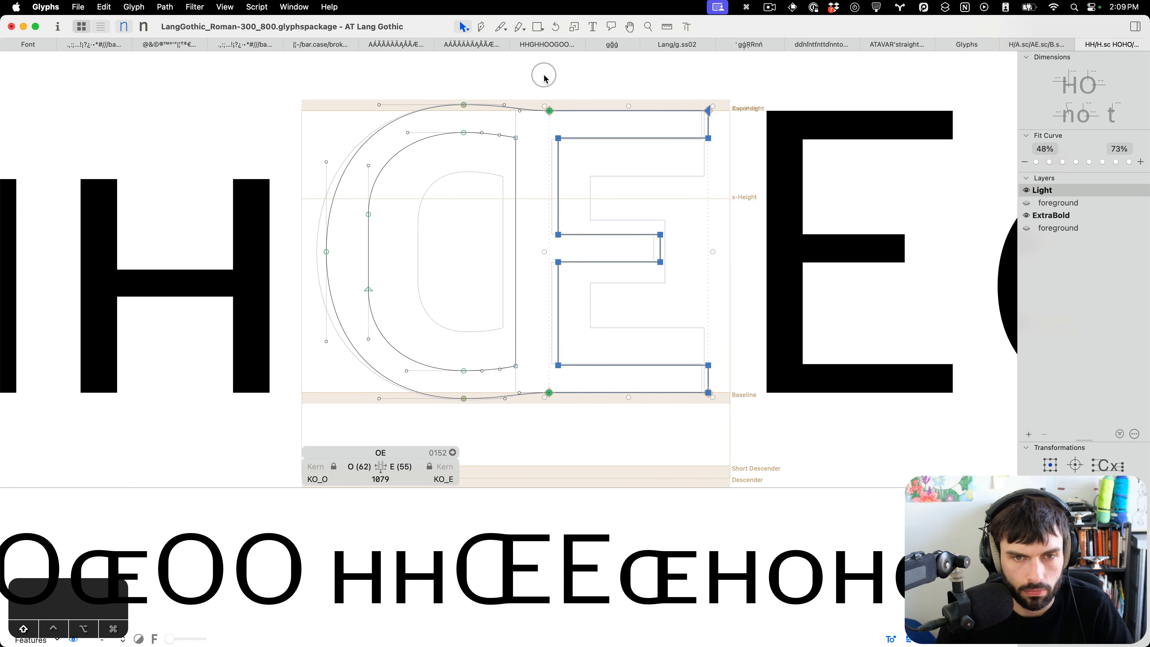
key("Left")
key("Left")
key("Left")
key("Left")
key("Left")
key("Left")
key("Left")
key("Left")
key("Left")
key("Left")
key("Left")
key("Left")
key("Left")
key("Left")
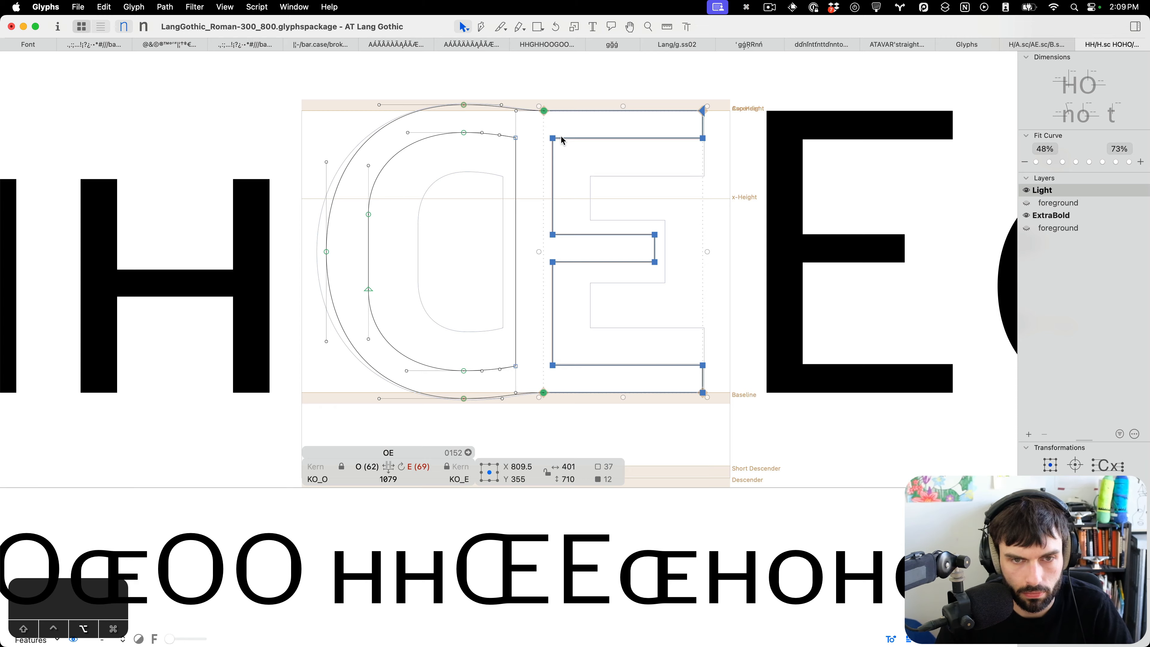
Lower the bottom edge of the E part's middle arm by one unit.
scroll(562, 137, "up", 10)
key("ctrl+alt+Left")
key("ctrl+alt+Left")
left_click_drag(487, 129, 990, 169)
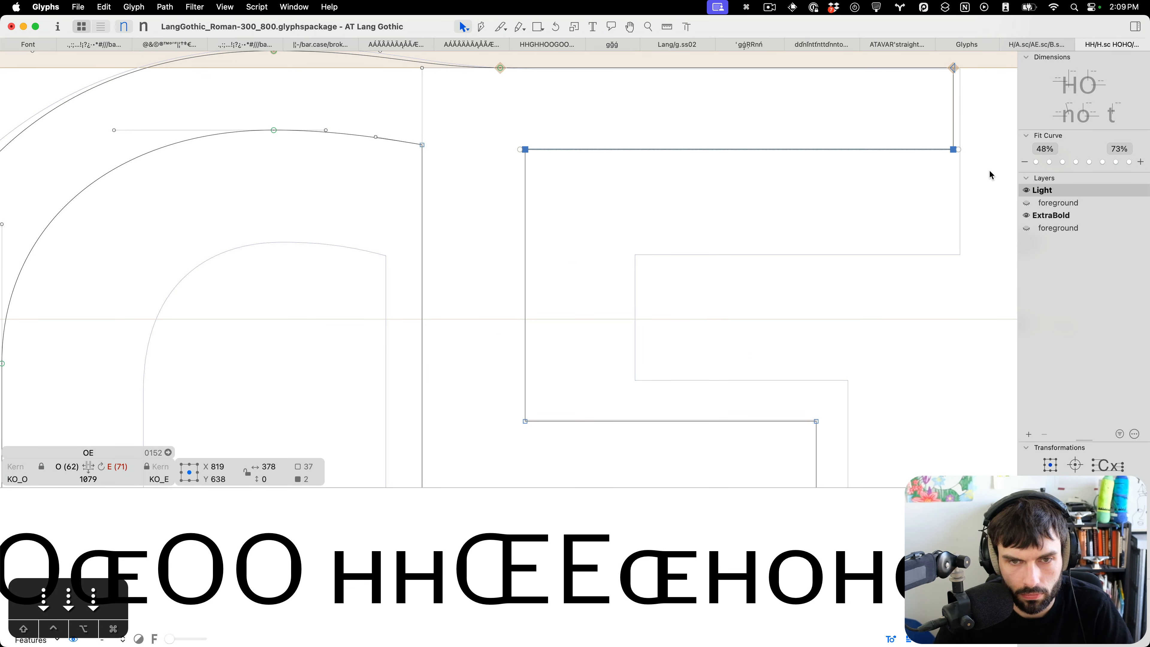
left_click(990, 169)
scroll(874, 302, "down", 5)
left_click_drag(877, 292, 513, 197)
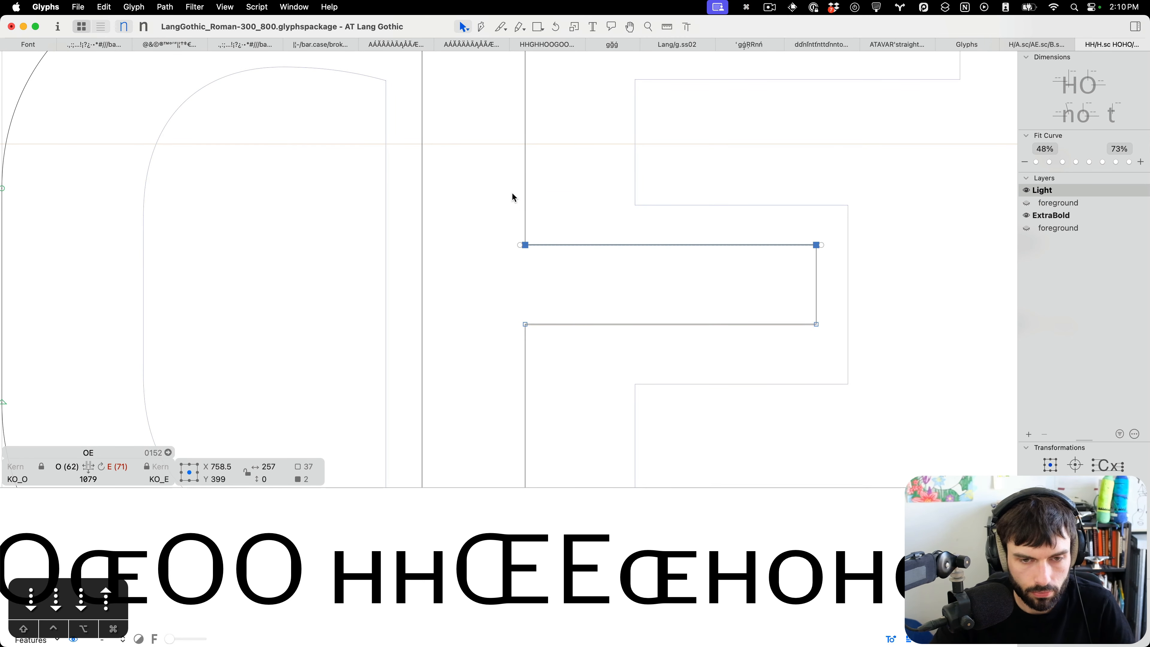
left_click_drag(482, 295, 882, 357)
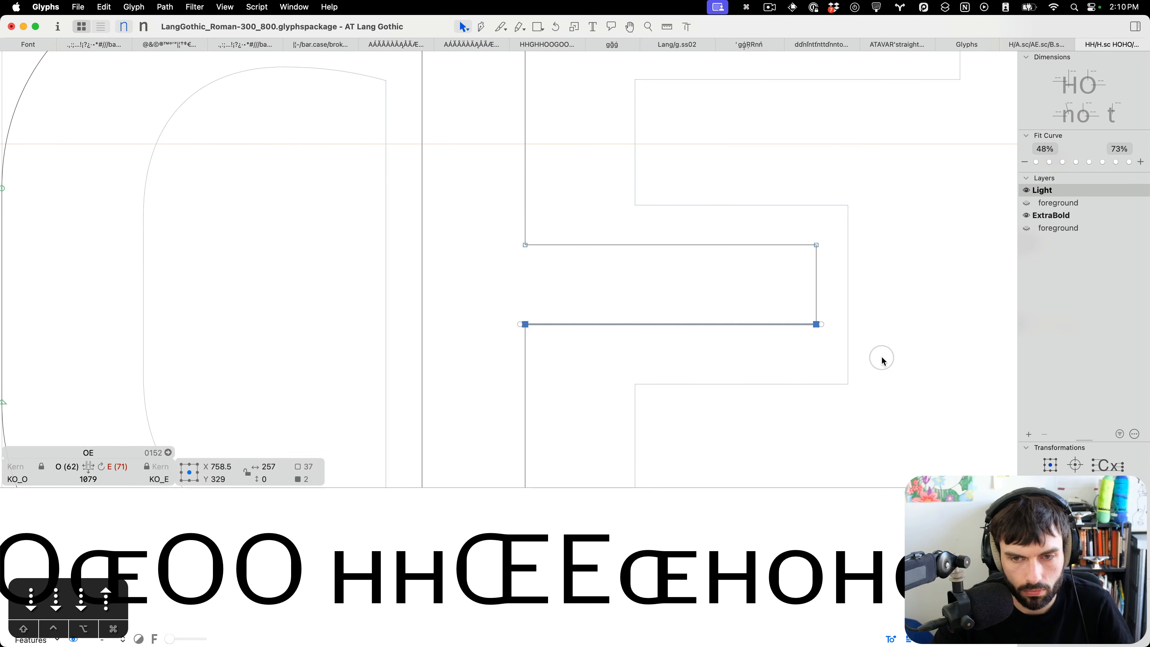
key("Down")
key("Left")
key("Right")
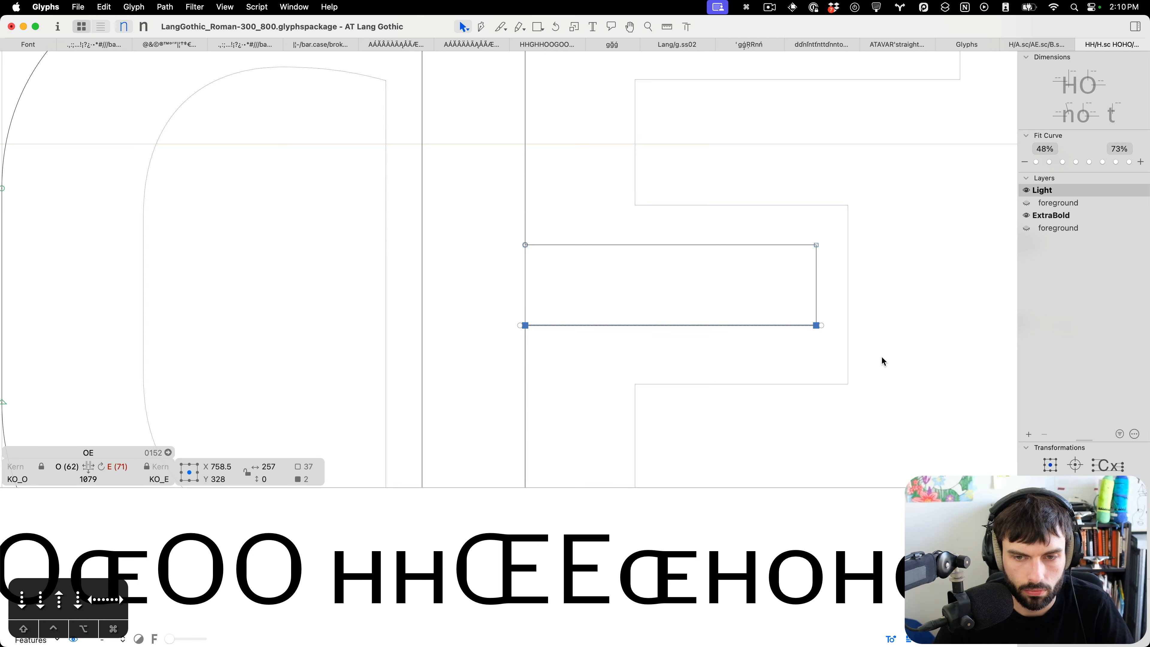
Raise the top edge of the E part's bottom arm by 3 units.
scroll(882, 356, "down", 10)
scroll(883, 351, "up", 3)
left_click_drag(985, 324, 521, 211)
key("Up")
key("Up")
key("Up")
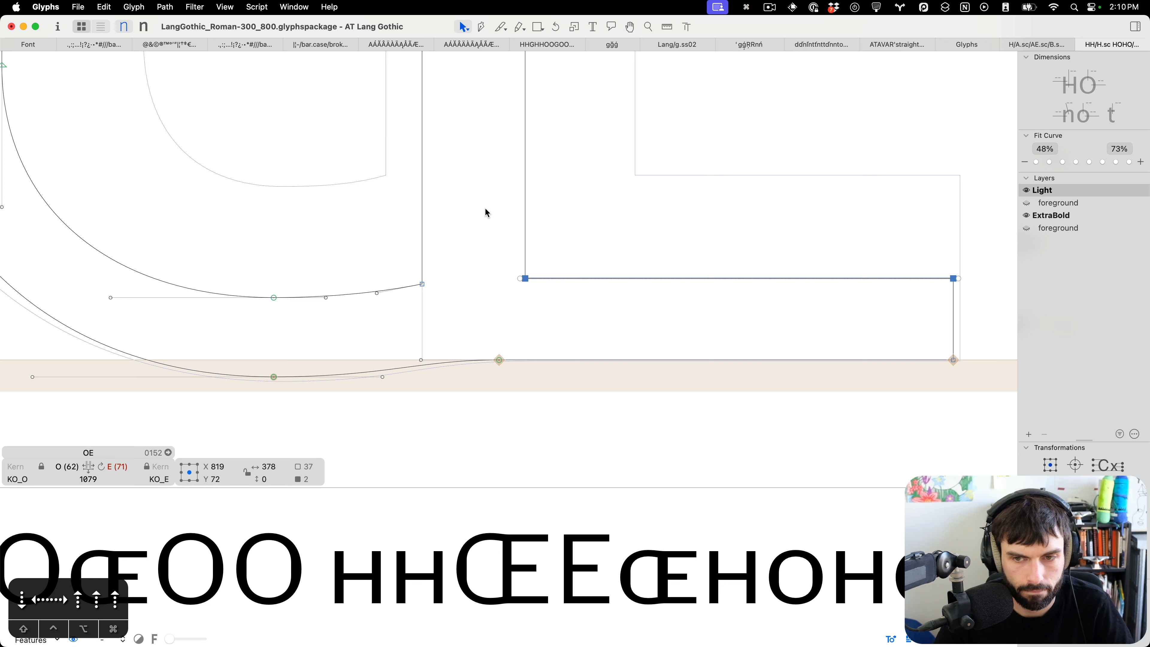
left_click(486, 209)
Bring the Italic font window alongside and make it active.
scroll(625, 342, "down", 10)
key("t")
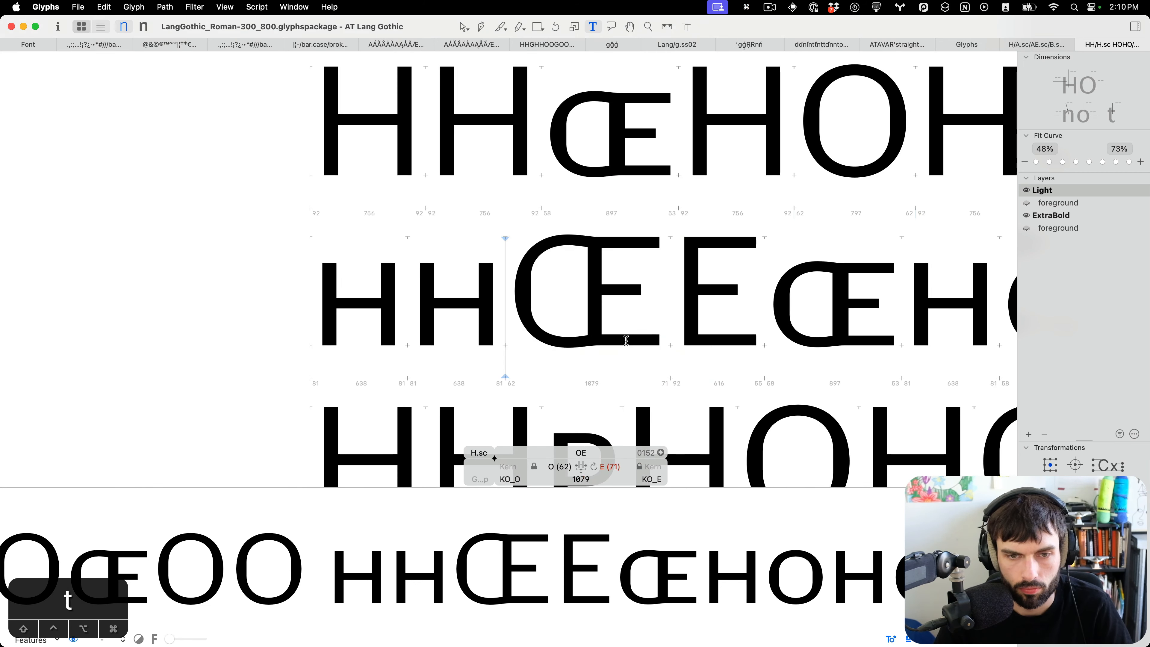
scroll(626, 340, "right", 5)
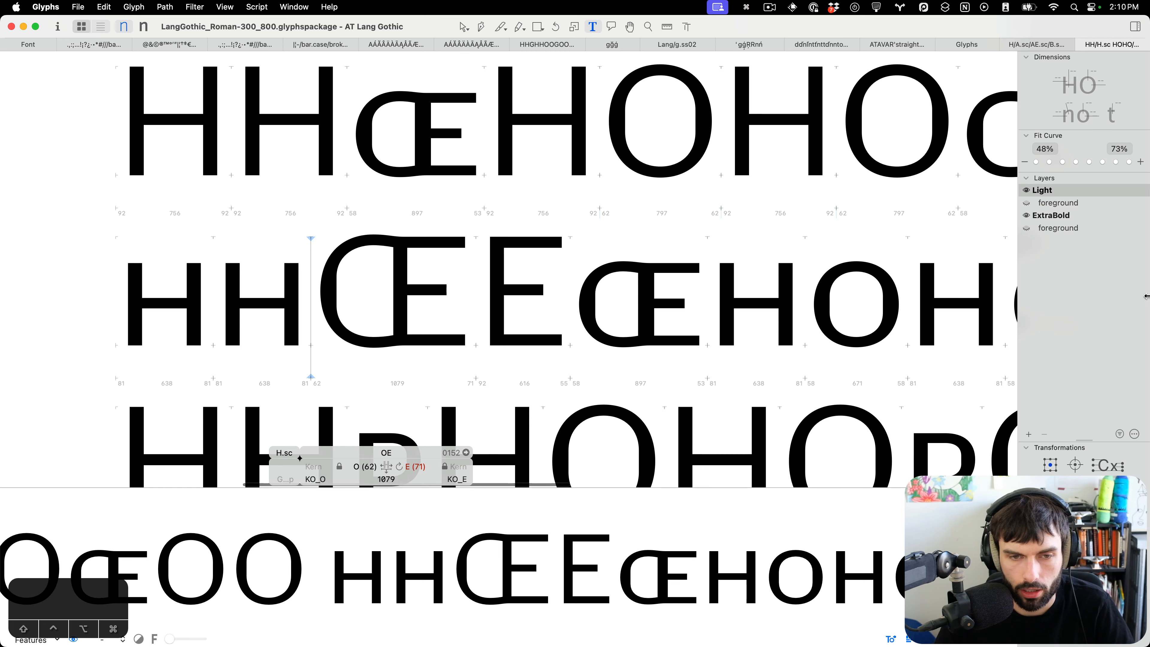
left_click_drag(1148, 297, 824, 295)
left_click(983, 305)
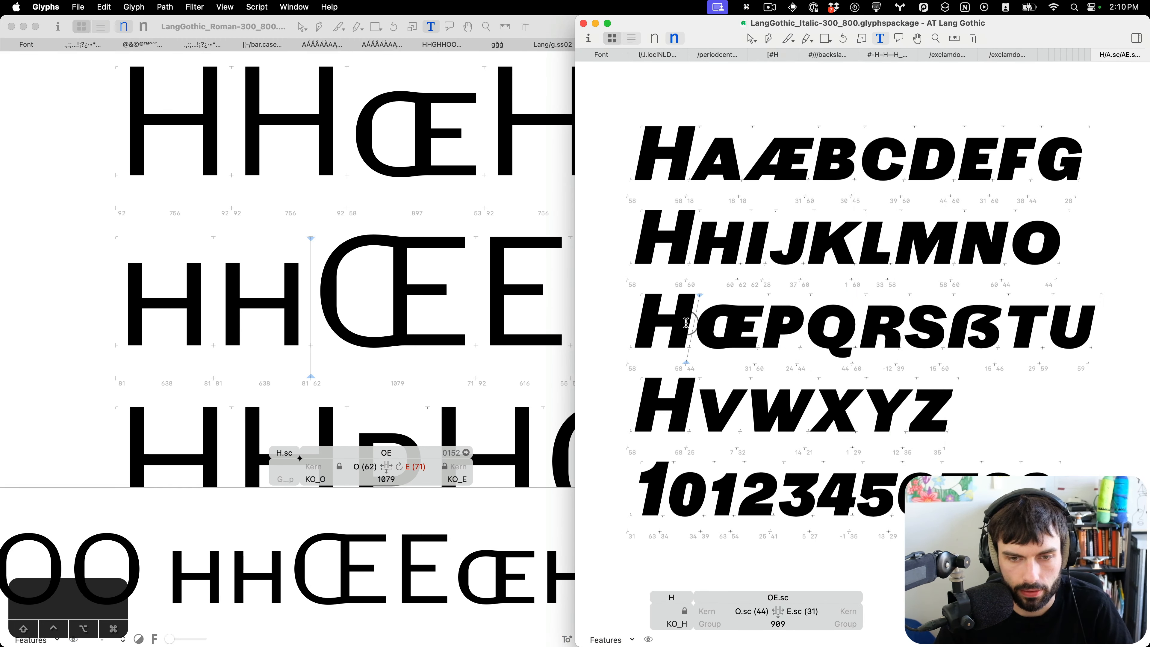
Open the OE glyph for editing in the Italic font and enlarge its window.
key("super+f")
type("OE")
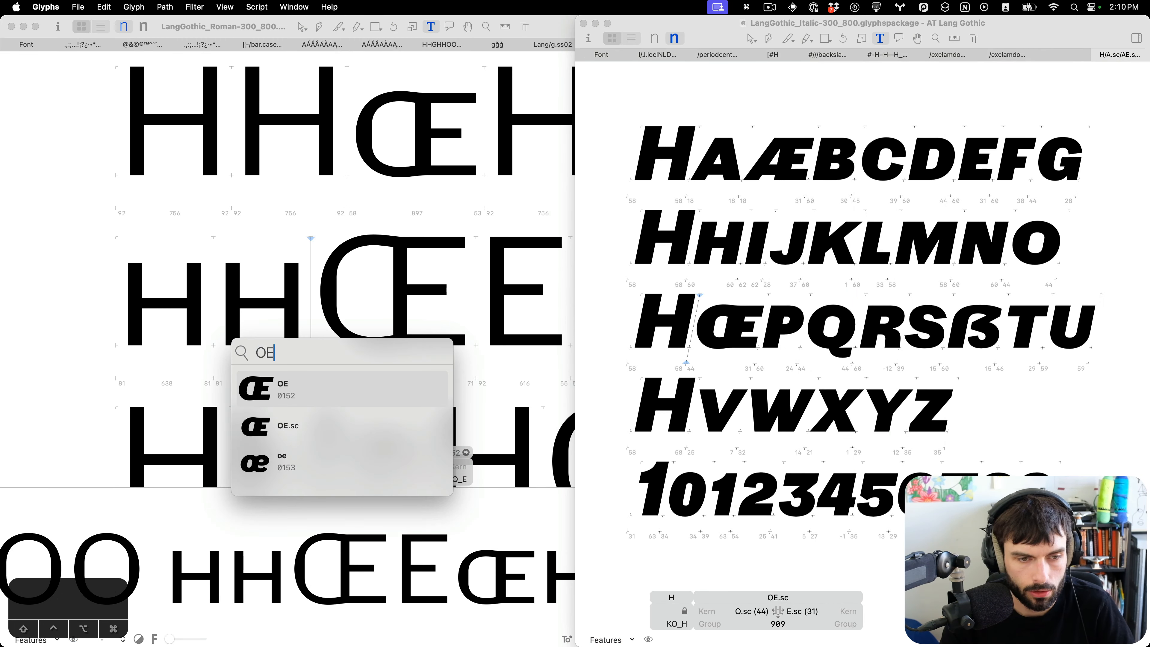
key("Return")
scroll(731, 327, "up", 3)
scroll(731, 326, "up", 5)
key("Escape")
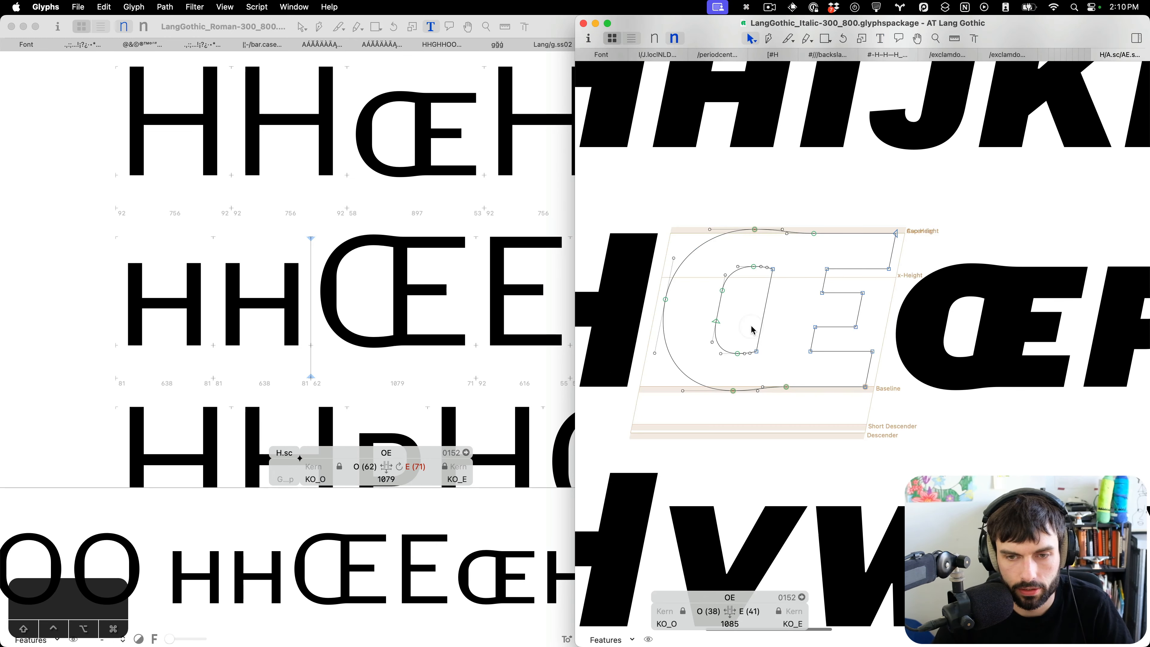
key("ctrl+alt+Return")
scroll(753, 329, "left", 10)
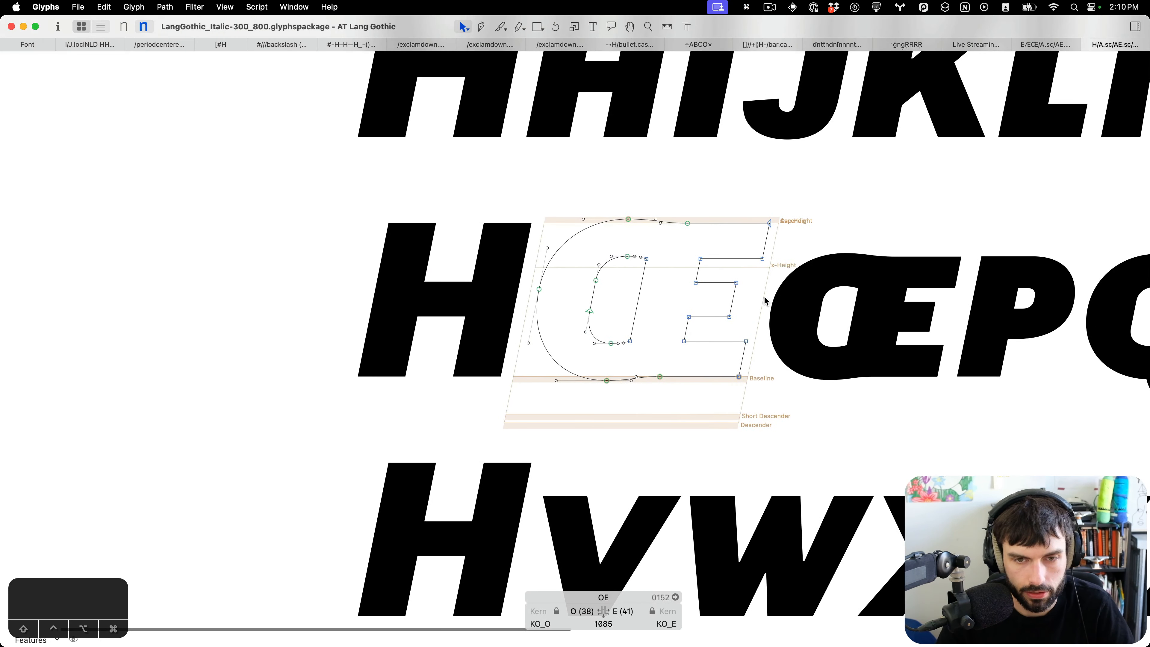
scroll(688, 297, "up", 5)
scroll(622, 303, "down", 2)
key("t")
scroll(609, 303, "down", 5)
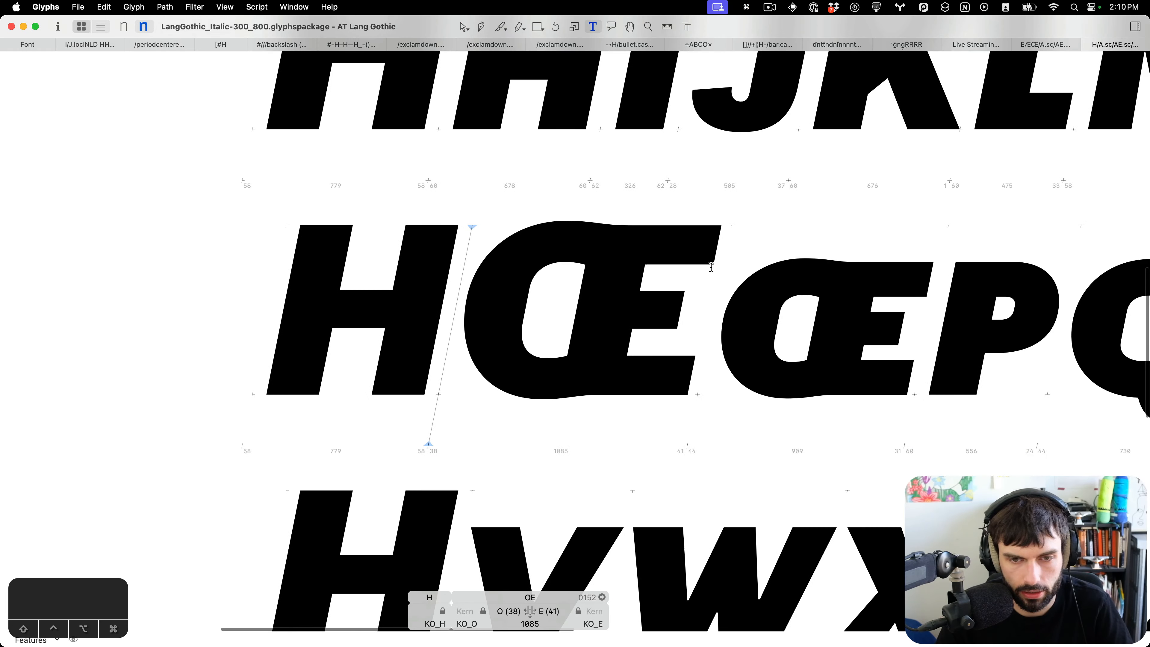
key("Escape")
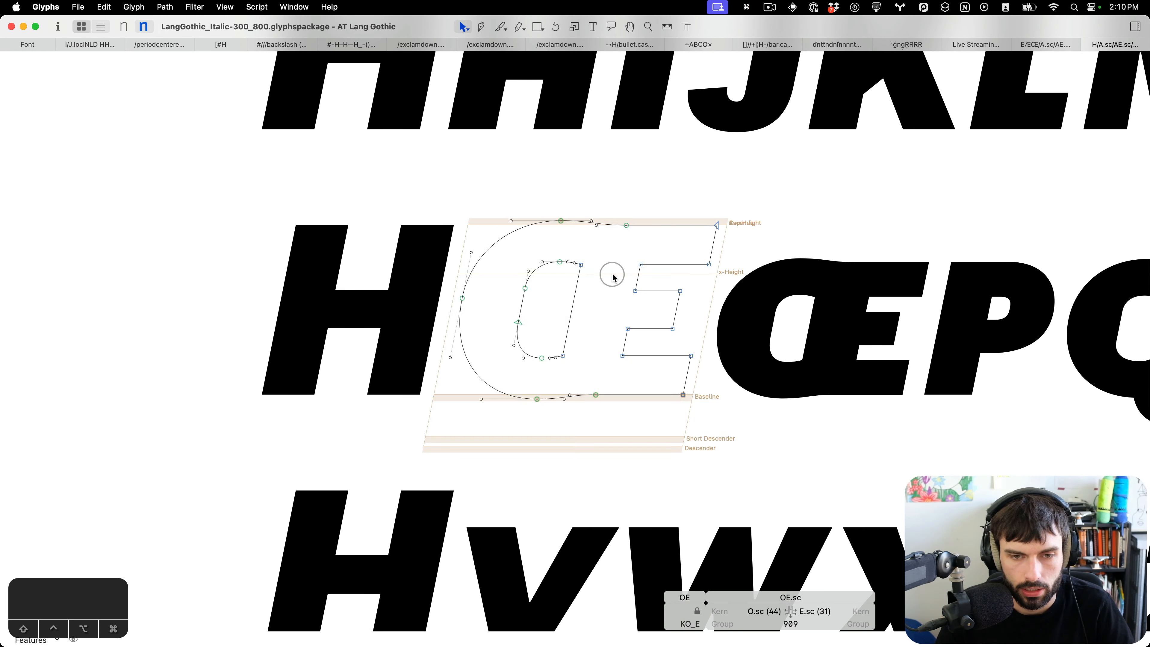
Add an E component to the Italic OE's background and align it over the OE's E part.
key("super+b")
right_click(613, 275)
left_click(632, 281)
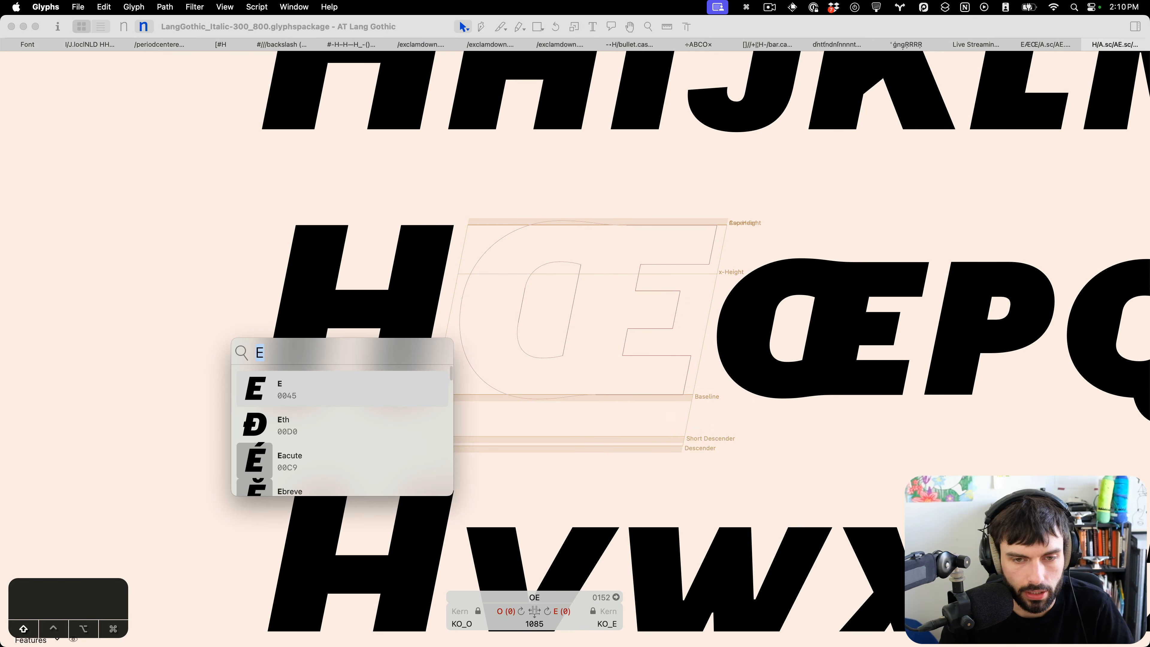
key("Return")
key("super+shift+Right")
key("super+shift+Right")
key("super+shift+Right")
key("super+shift+Right")
key("super+shift+Right")
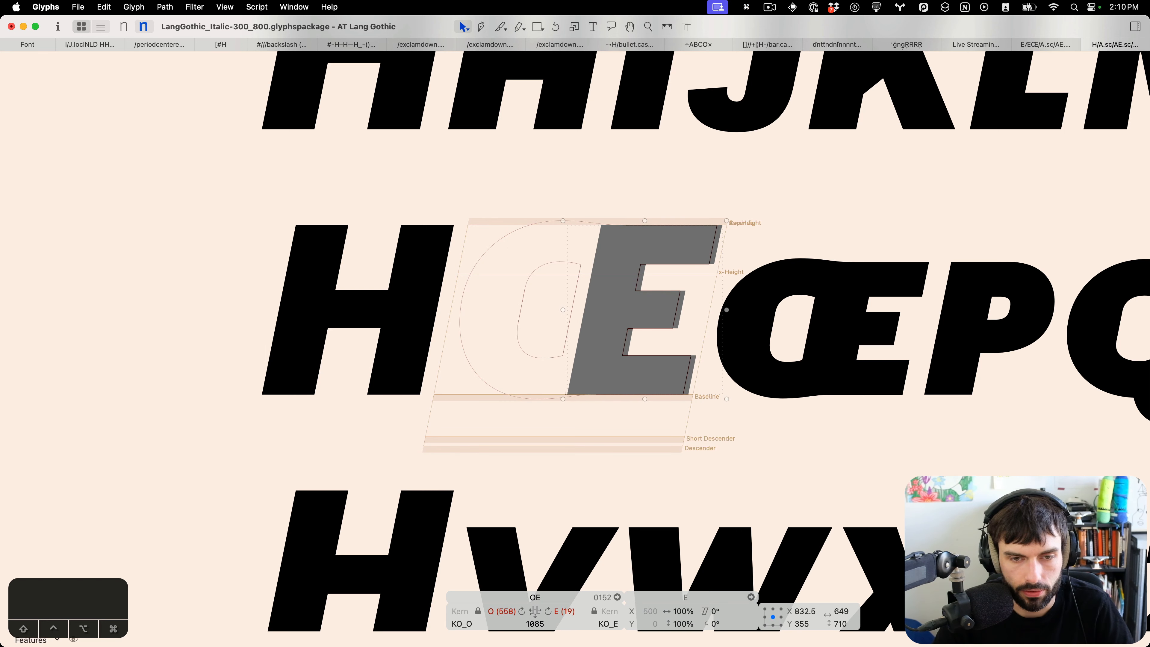
scroll(589, 297, "up", 8)
left_click_drag(621, 300, 579, 300)
key("Left")
key("super+b")
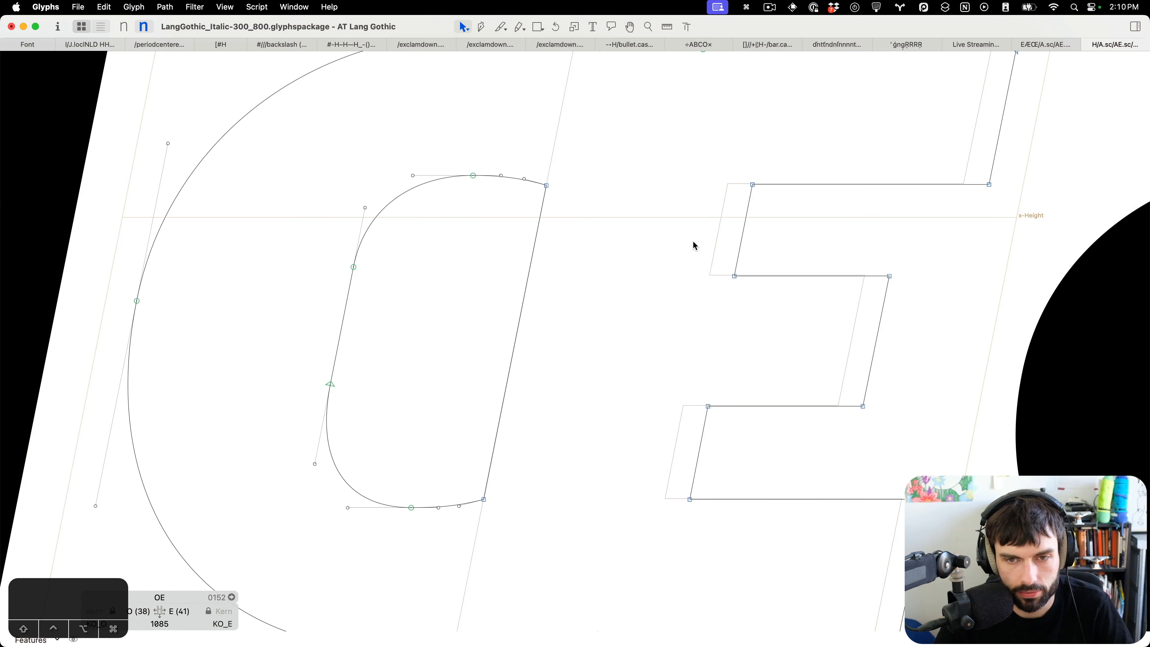
Select the Italic OE's E part nodes and shift them 40 units left.
scroll(686, 247, "down", 5)
left_click_drag(920, 127, 674, 424)
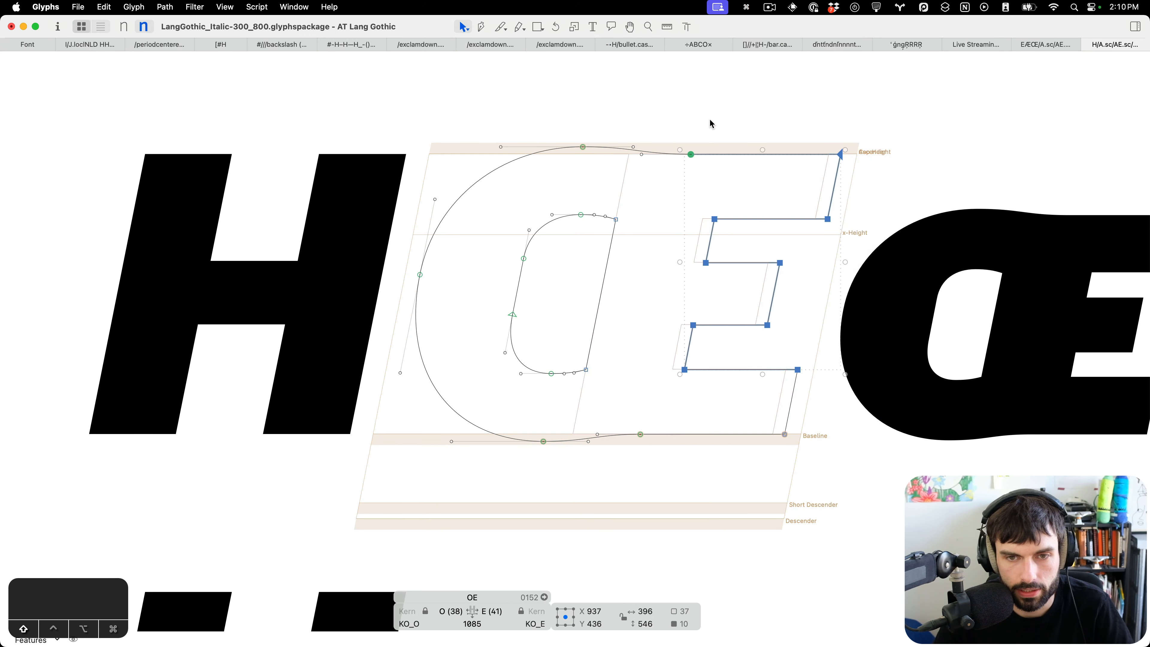
left_click_drag(712, 125, 675, 199)
left_click_drag(867, 467, 734, 394)
key("shift+Left")
key("shift+Left")
key("shift+Left")
key("shift+Left")
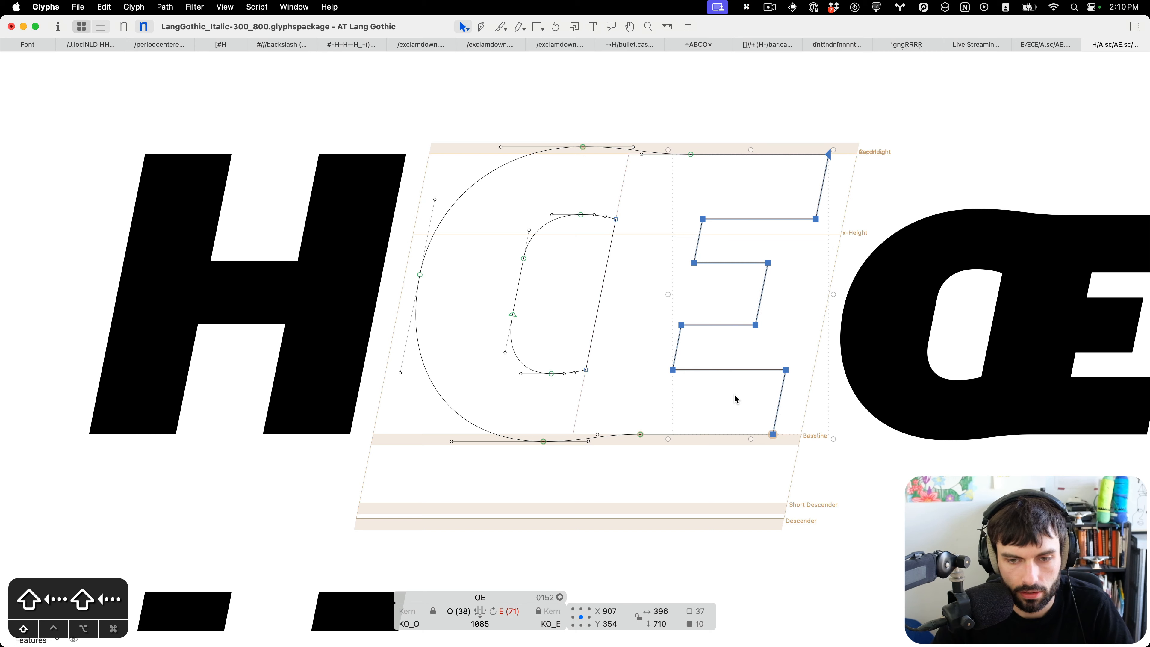
Inspect the E part's arm nodes at close zoom.
scroll(700, 315, "up", 5)
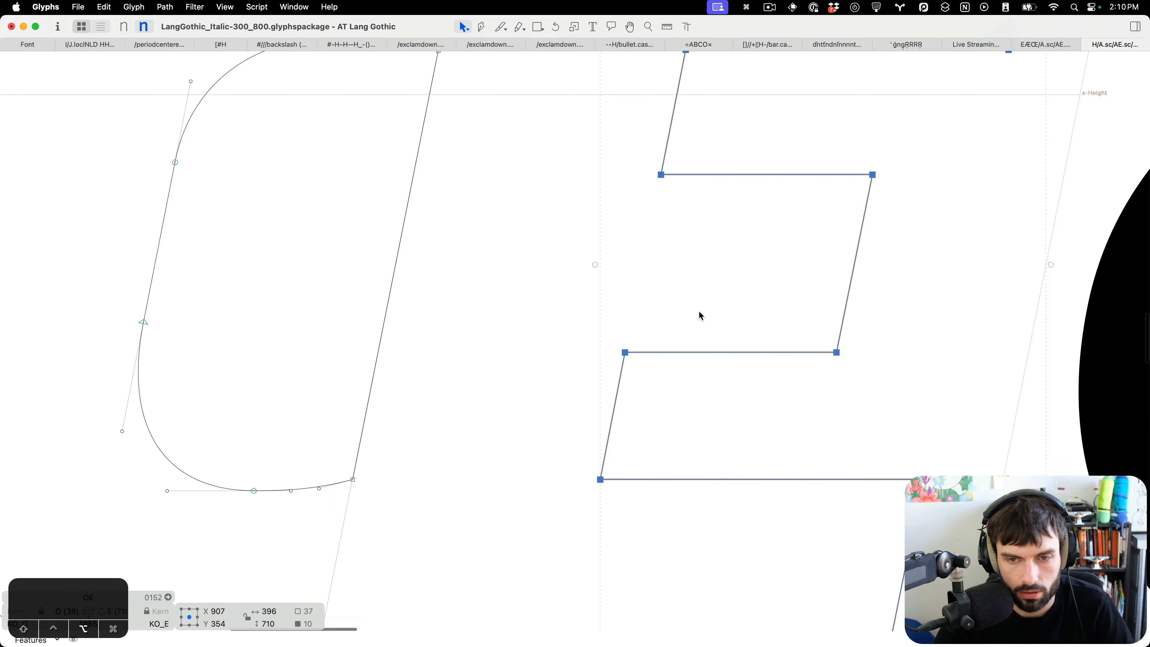
left_click(683, 301)
scroll(685, 305, "down", 5)
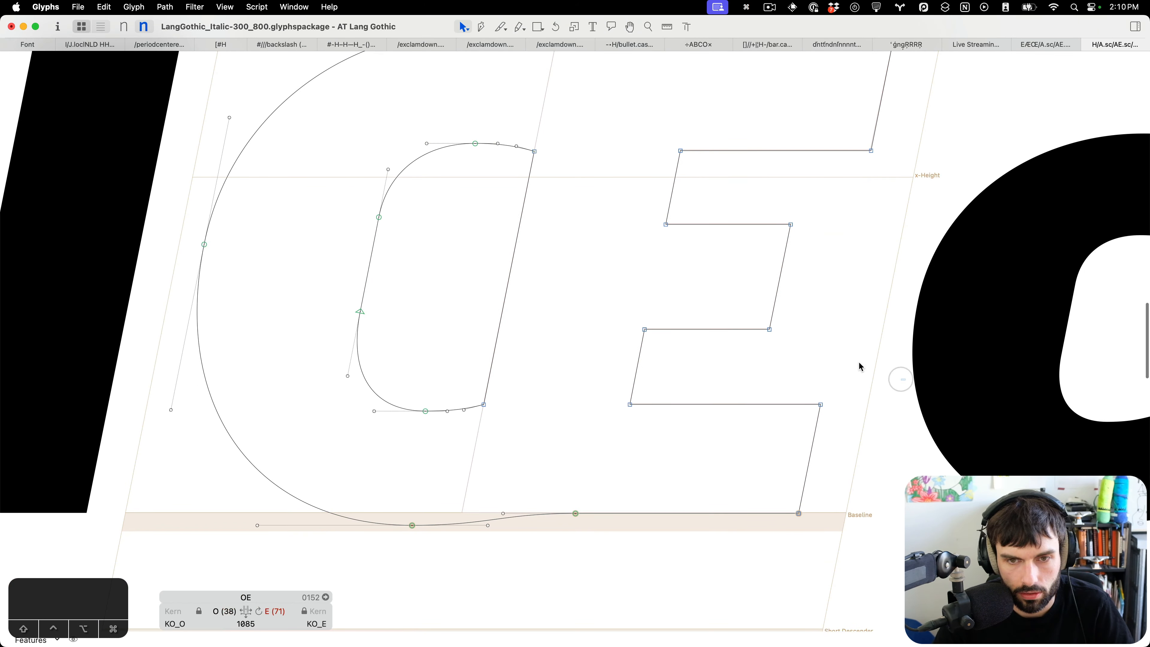
left_click_drag(904, 380, 592, 203)
scroll(597, 136, "left", 2)
left_click_drag(612, 109, 963, 476)
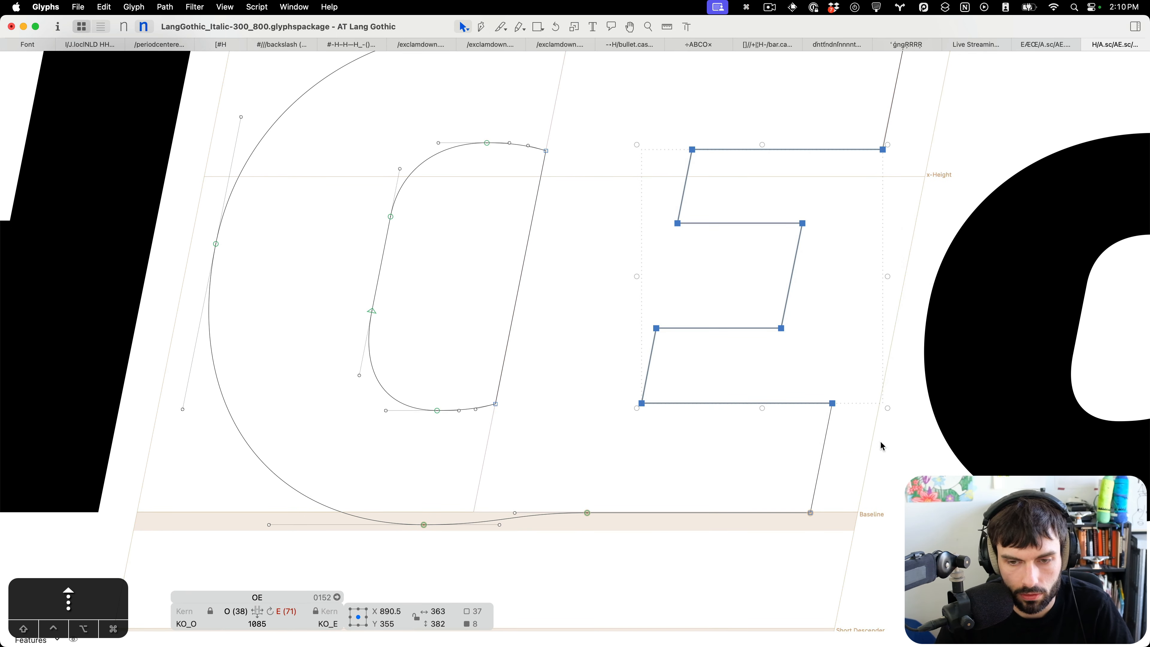
scroll(827, 403, "up", 5)
scroll(825, 401, "down", 6)
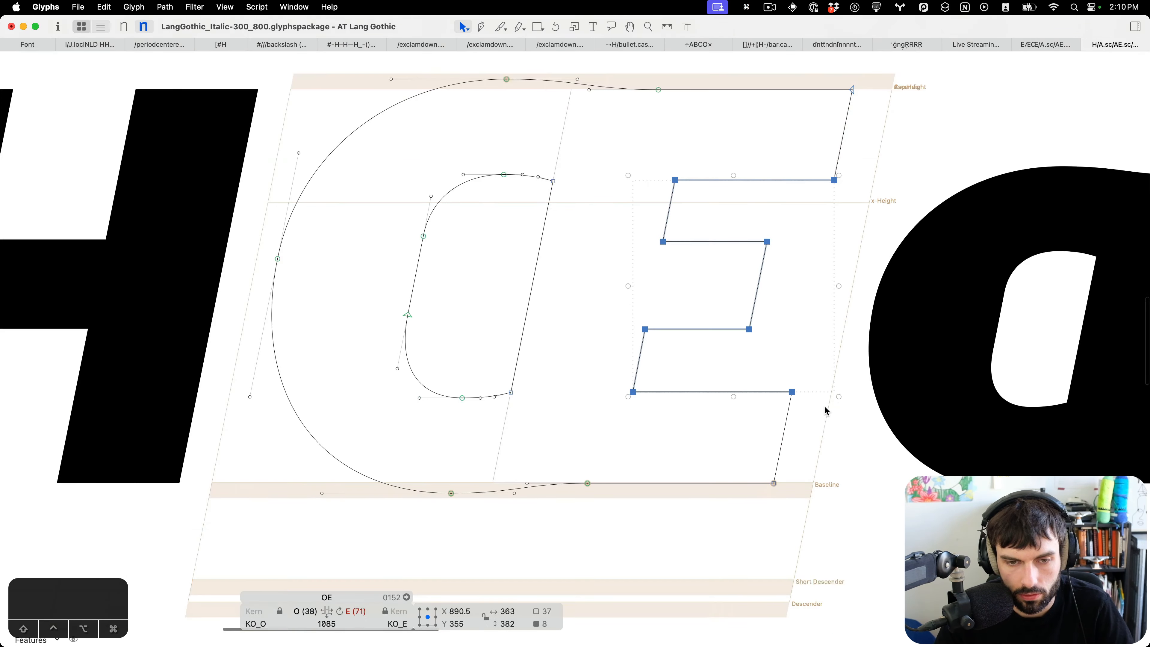
Select the OE's top and bottom junction nodes and shift them 20 units left.
left_click_drag(676, 467, 561, 523)
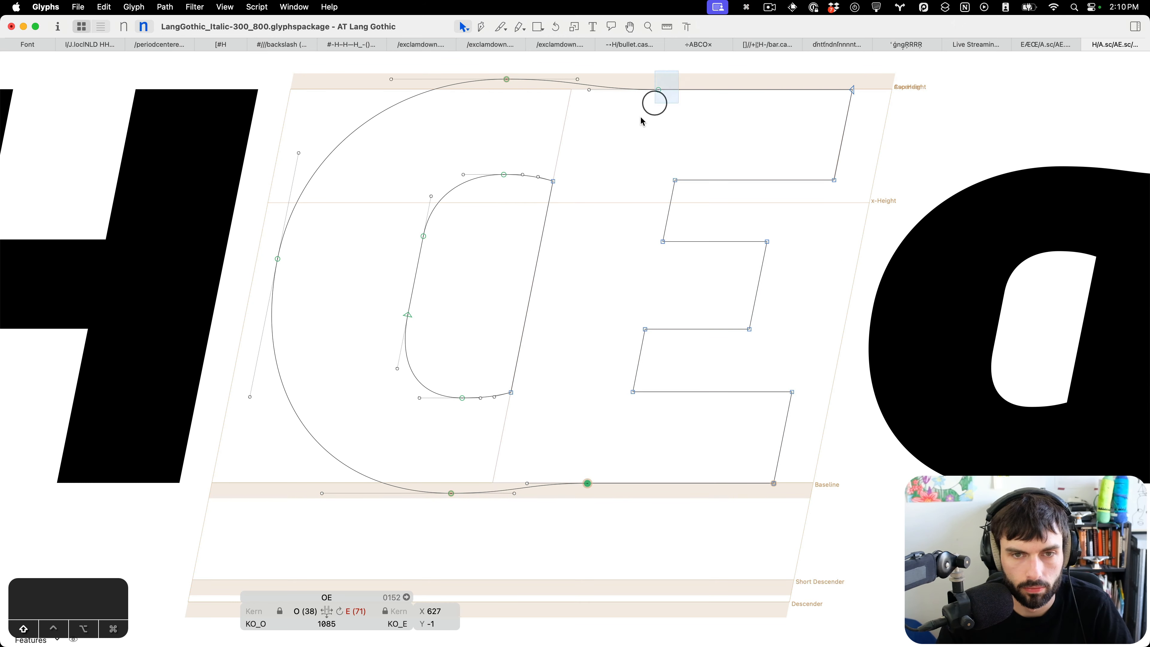
left_click_drag(641, 119, 641, 119)
key("shift+Left")
key("shift+Left")
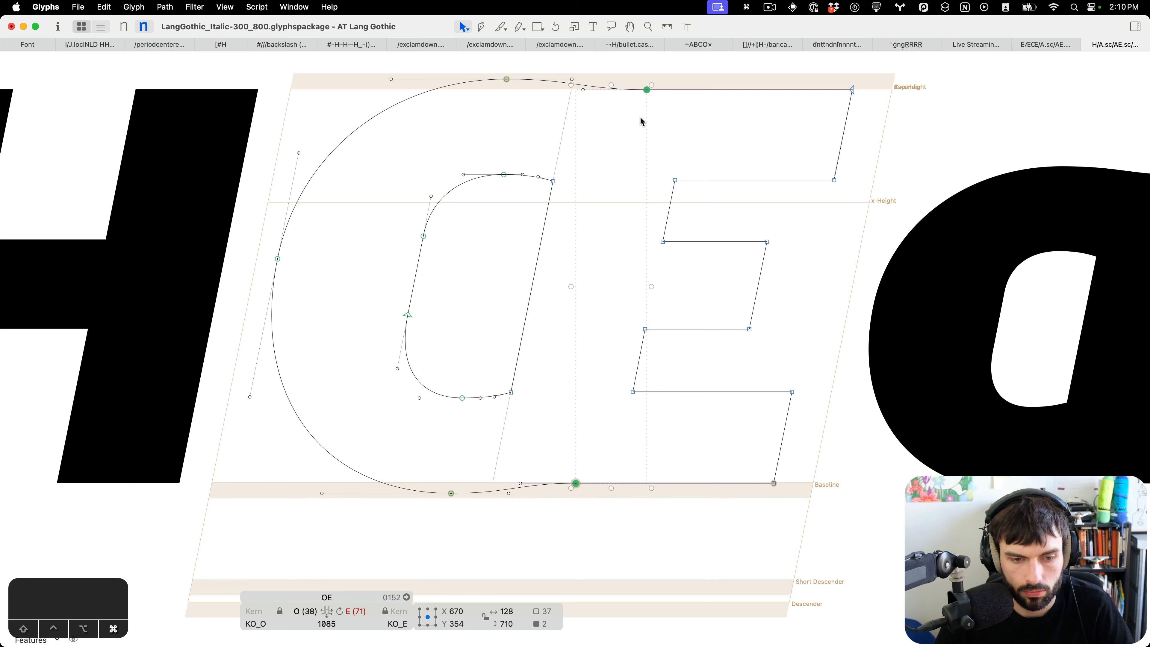
Open the preview panel beneath the Italic OE and check the O part's top nodes.
left_click(74, 640)
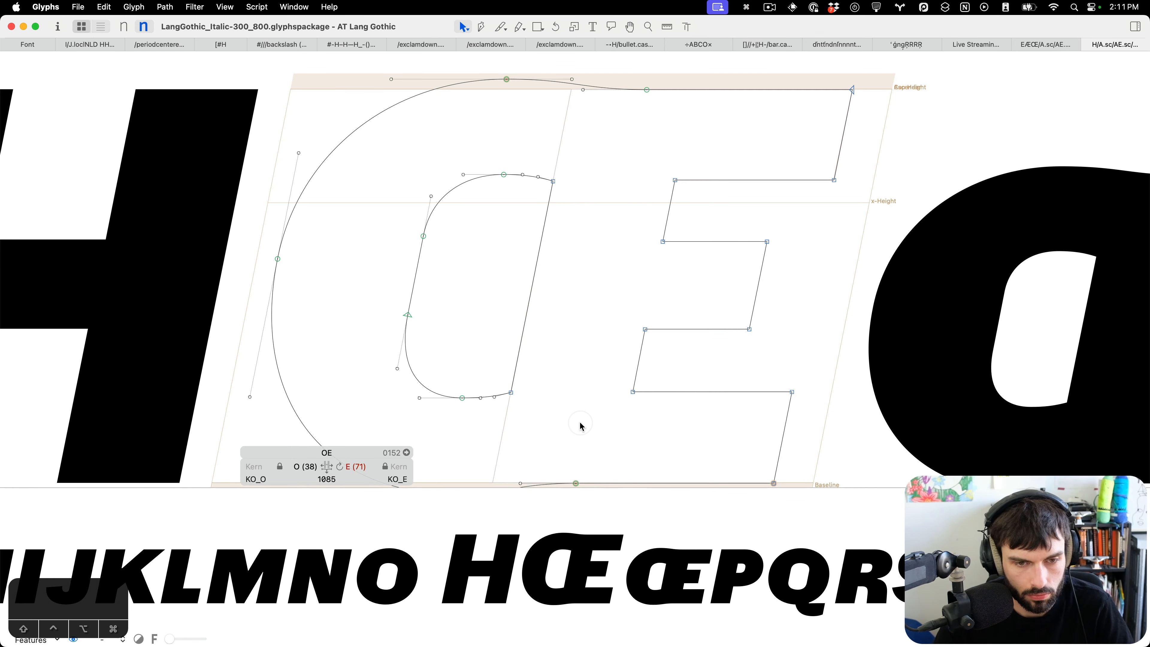
scroll(580, 425, "down", 3)
left_click(451, 425)
key("ctrl+alt+Down")
key("ctrl+alt+Down")
scroll(429, 387, "down", 5)
left_click(480, 155)
key("ctrl+alt+shift+Down")
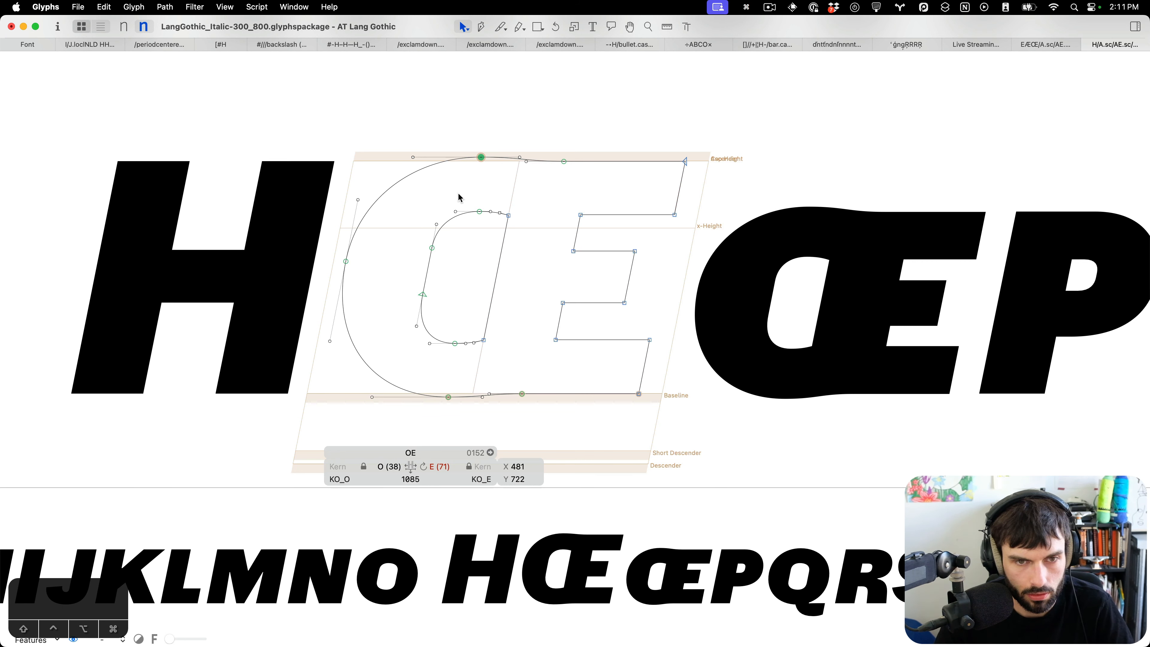
Save the Italic font and re-examine the OE's outer curve.
scroll(457, 193, "up", 1)
key("t")
scroll(498, 216, "down", 5)
key("super+s")
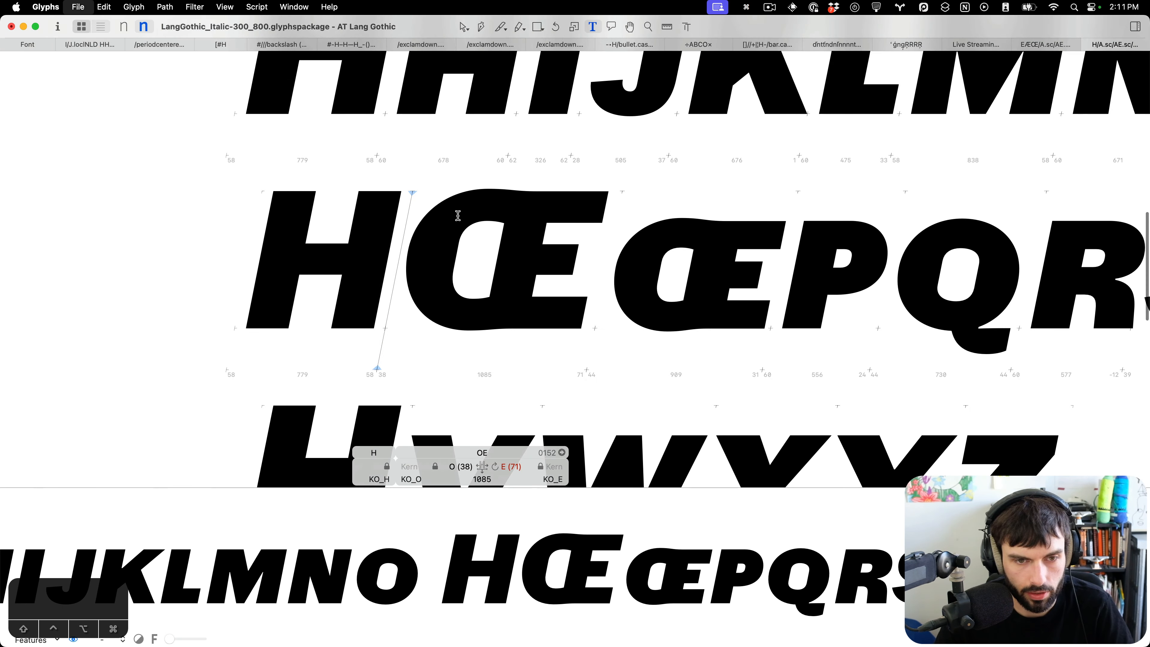
key("Escape")
scroll(412, 218, "up", 5)
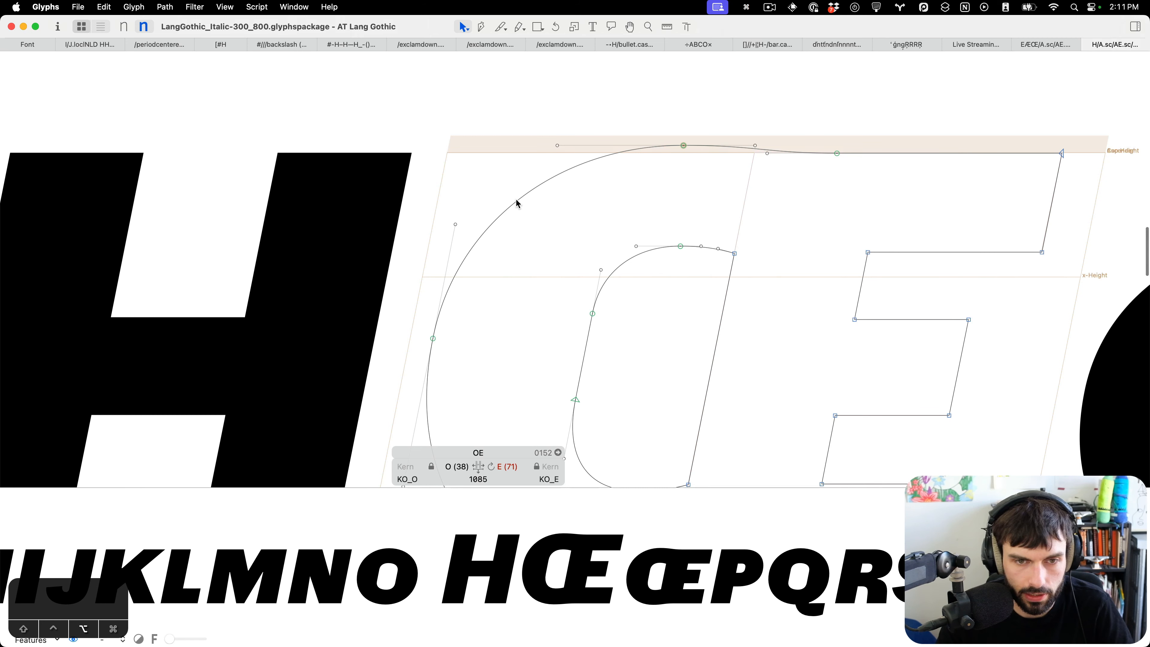
left_click_drag(516, 200, 514, 197)
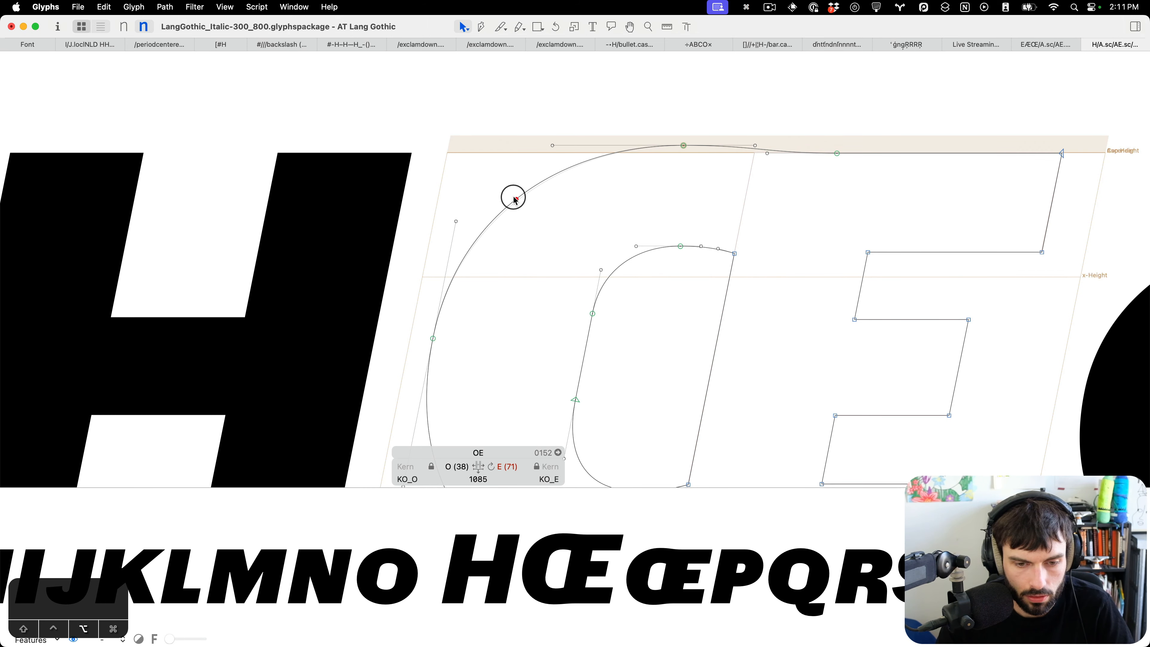
Save the font again and switch the text view to the Light master.
scroll(562, 221, "down", 5)
key("t")
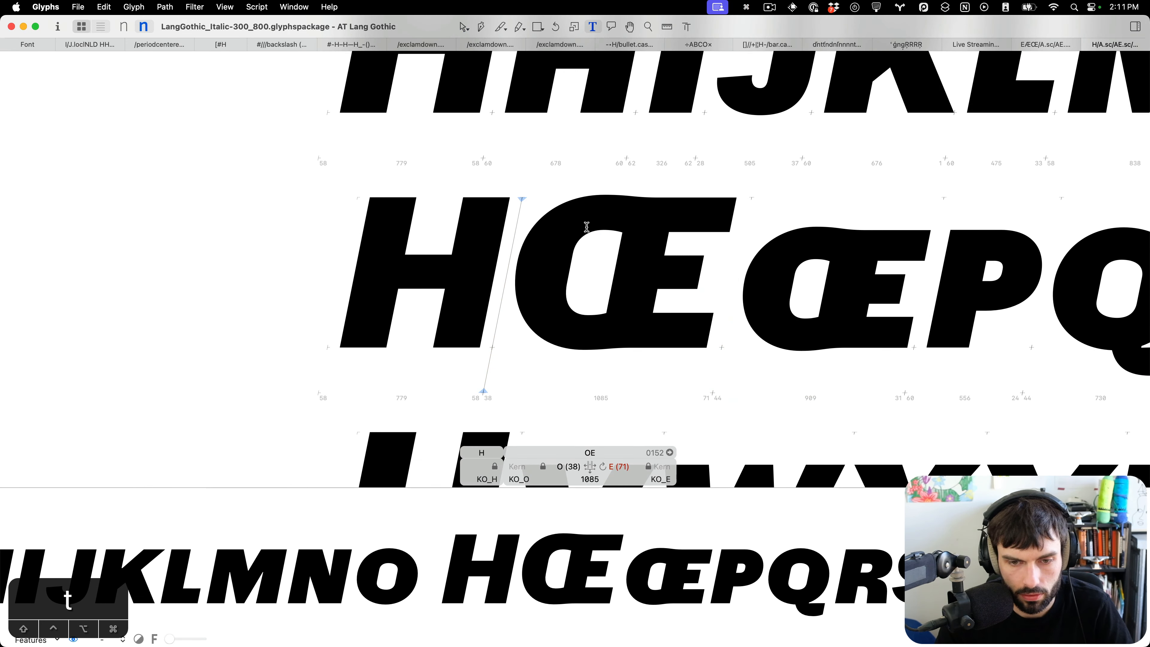
key("ctrl+super+m")
key("super+s")
key("super+1")
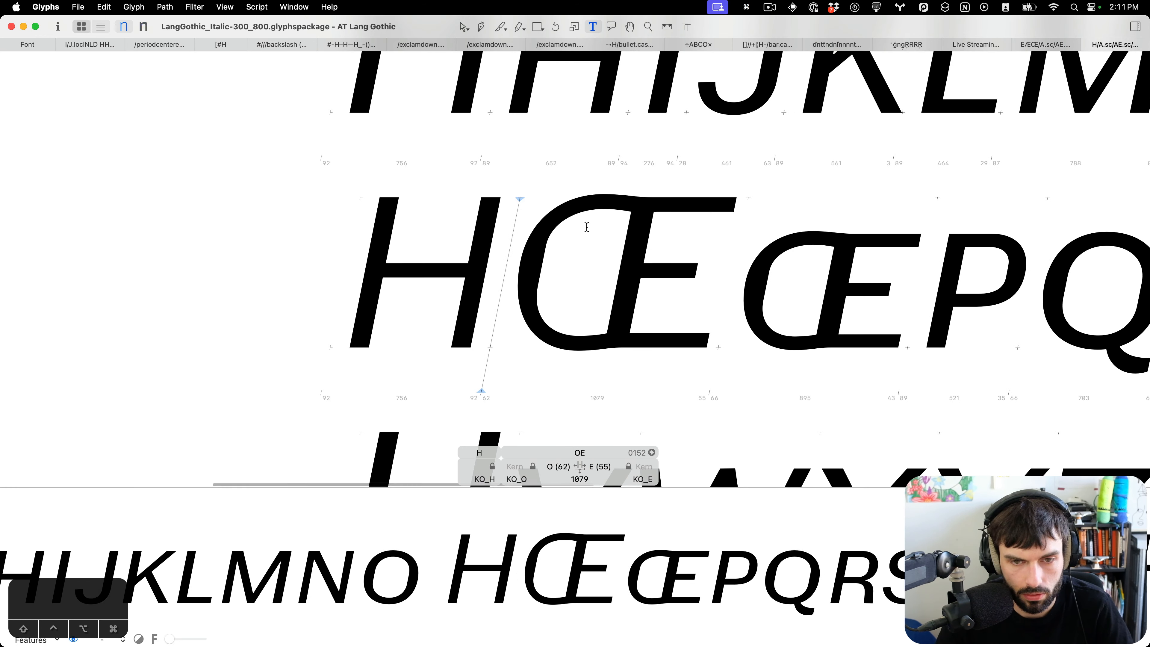
Open the Italic OE and inspect the E reference in its background on the ExtraBold and Light masters.
left_click(657, 289)
double_click(657, 289)
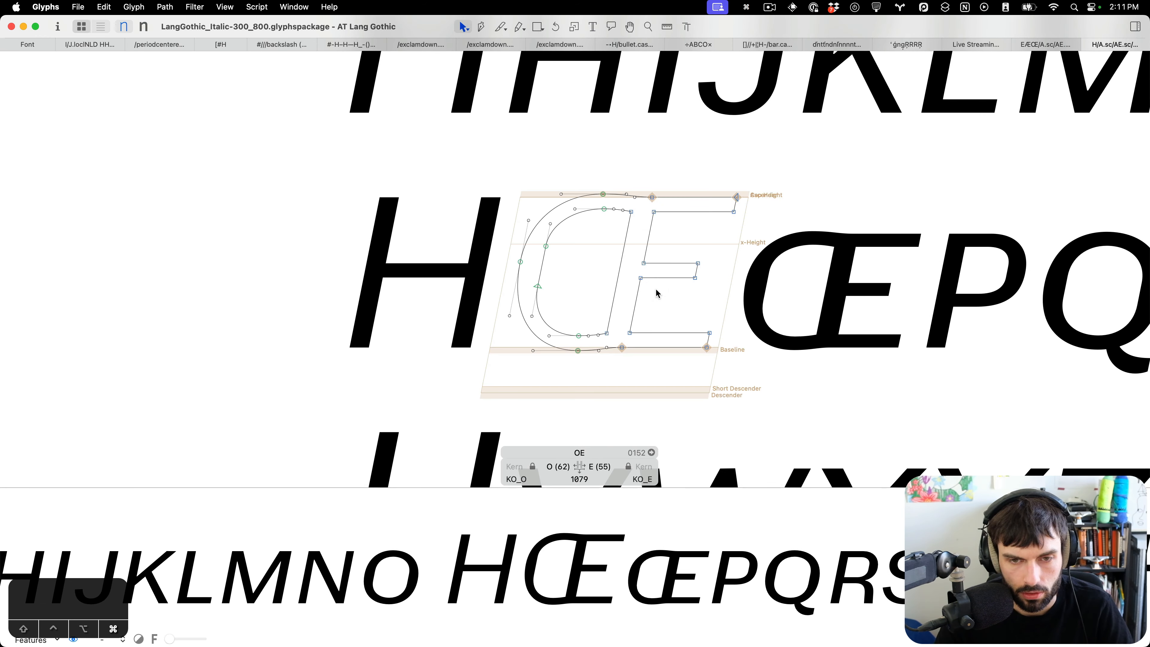
key("super+2")
key("super+b")
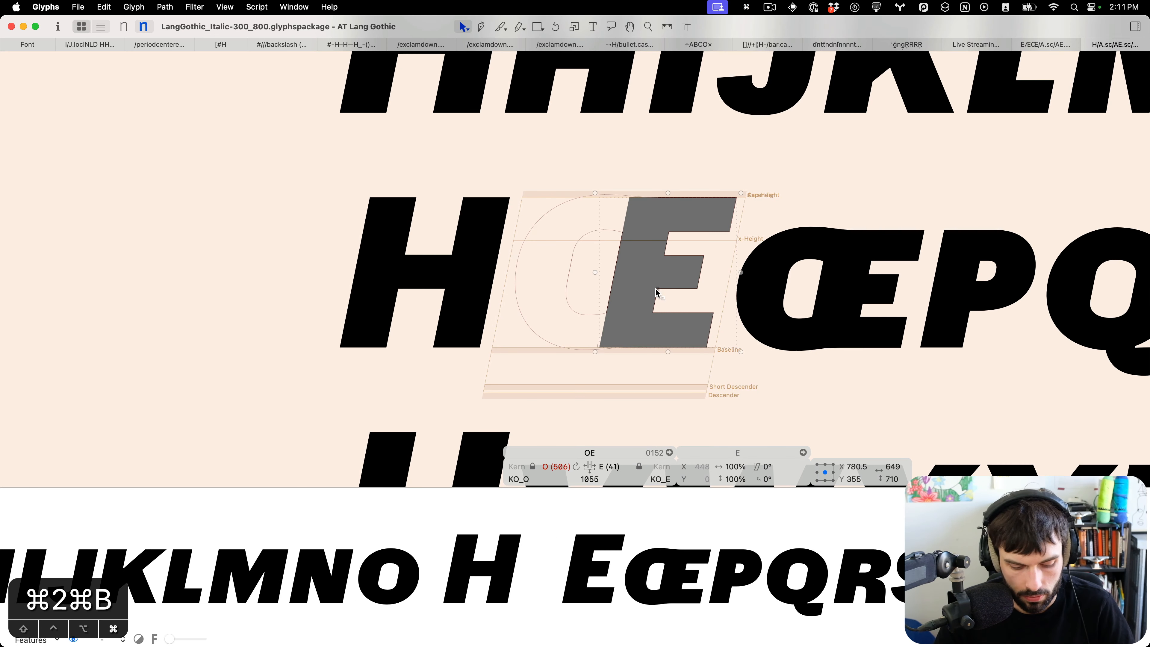
key("super+c")
key("super+1")
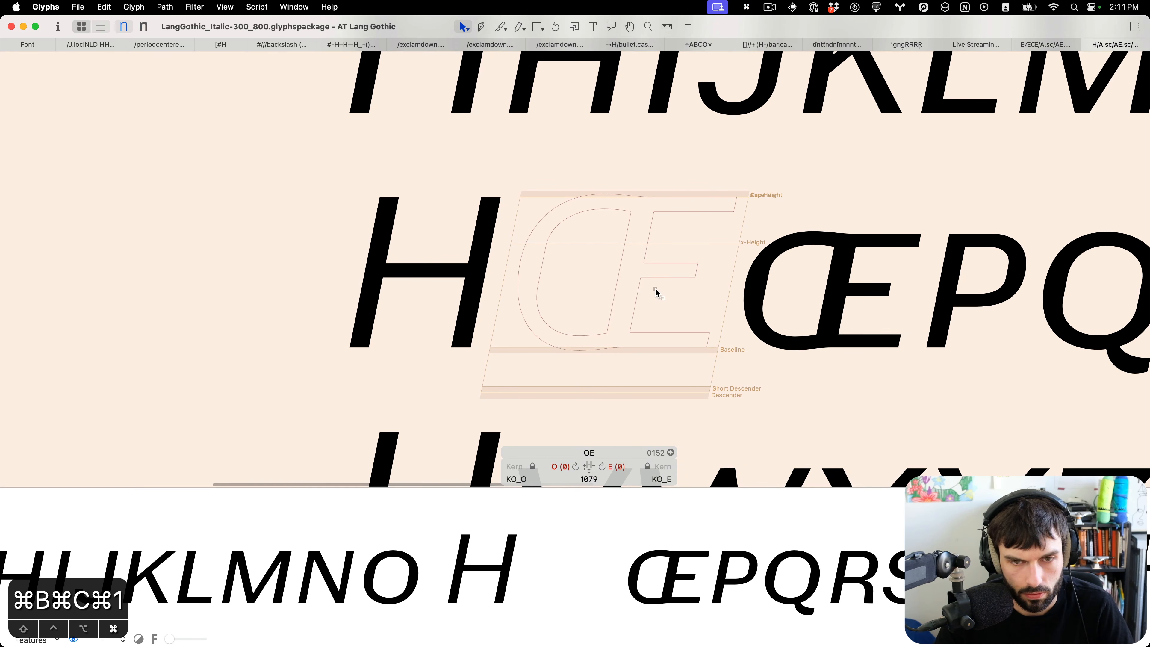
left_click(650, 298)
scroll(647, 298, "up", 5)
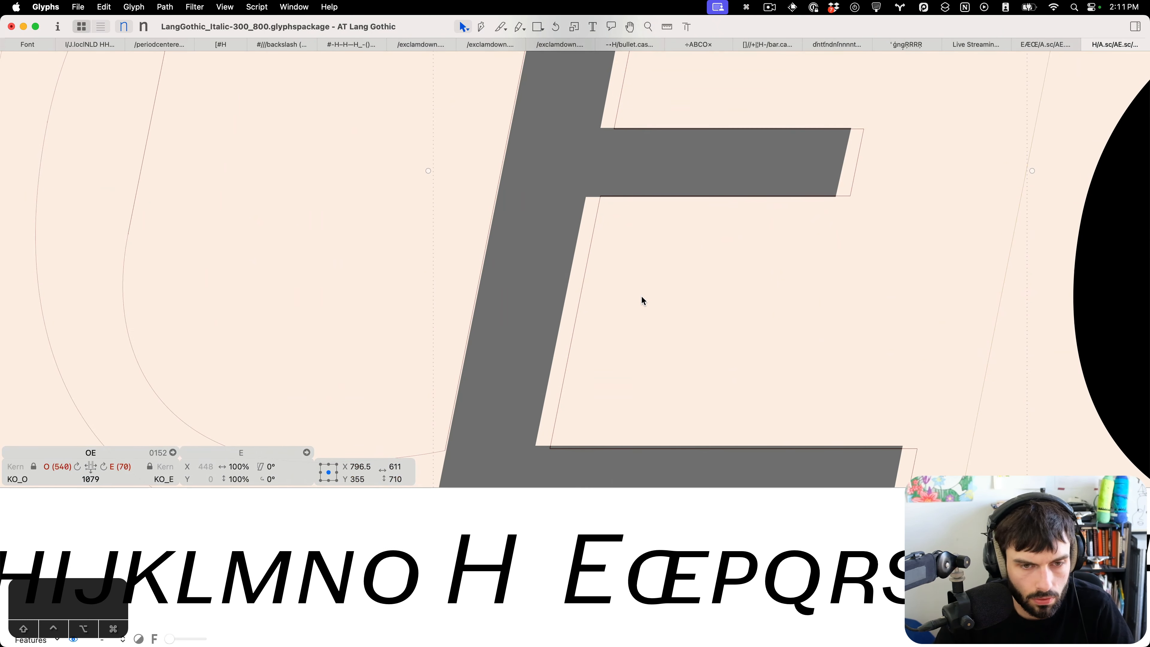
key("Left")
key("Left")
key("super+z")
key("super+b")
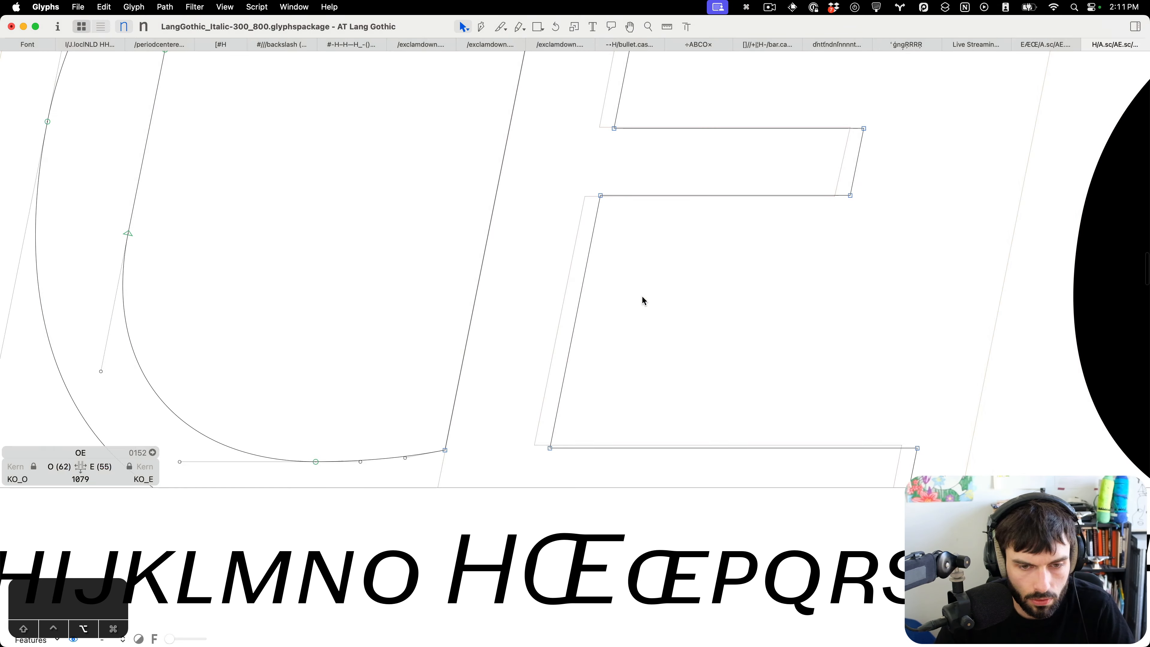
Select the nodes of the E's upper counter and nudge them about 17 units left.
scroll(642, 295, "down", 5)
scroll(792, 391, "down", 2)
left_click_drag(808, 340, 597, 137)
scroll(867, 142, "up", 4)
left_click_drag(870, 160, 631, 219)
scroll(639, 248, "up", 5)
key("shift+Left")
key("shift+Left")
key("Right")
key("Right")
key("Right")
key("Right")
key("Left")
key("Right")
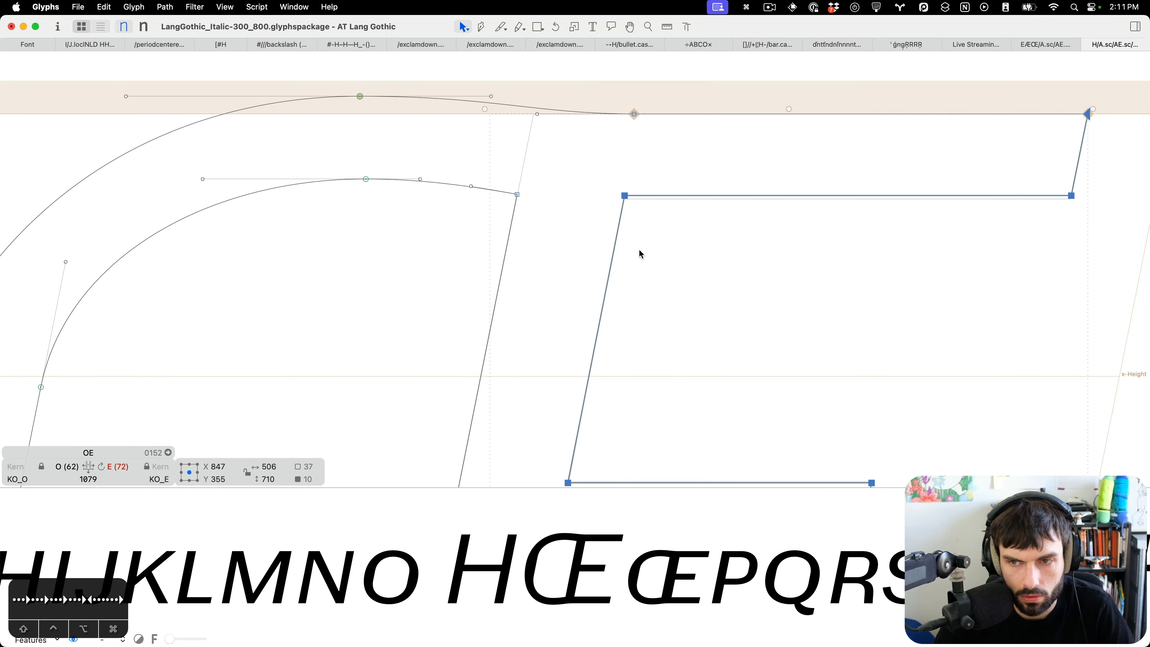
Thicken the E's top arm by lowering its inner edge nodes 3 units.
left_click_drag(1085, 172, 598, 217)
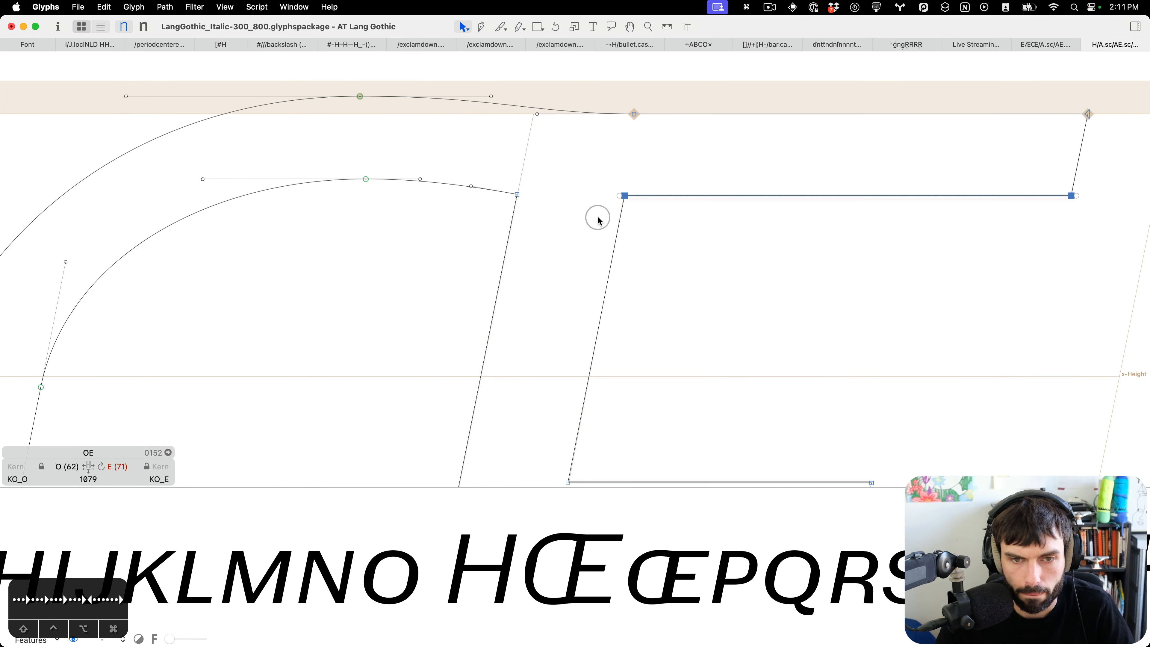
key("Down")
key("Down")
key("Down")
key("Down")
key("Left")
key("Up")
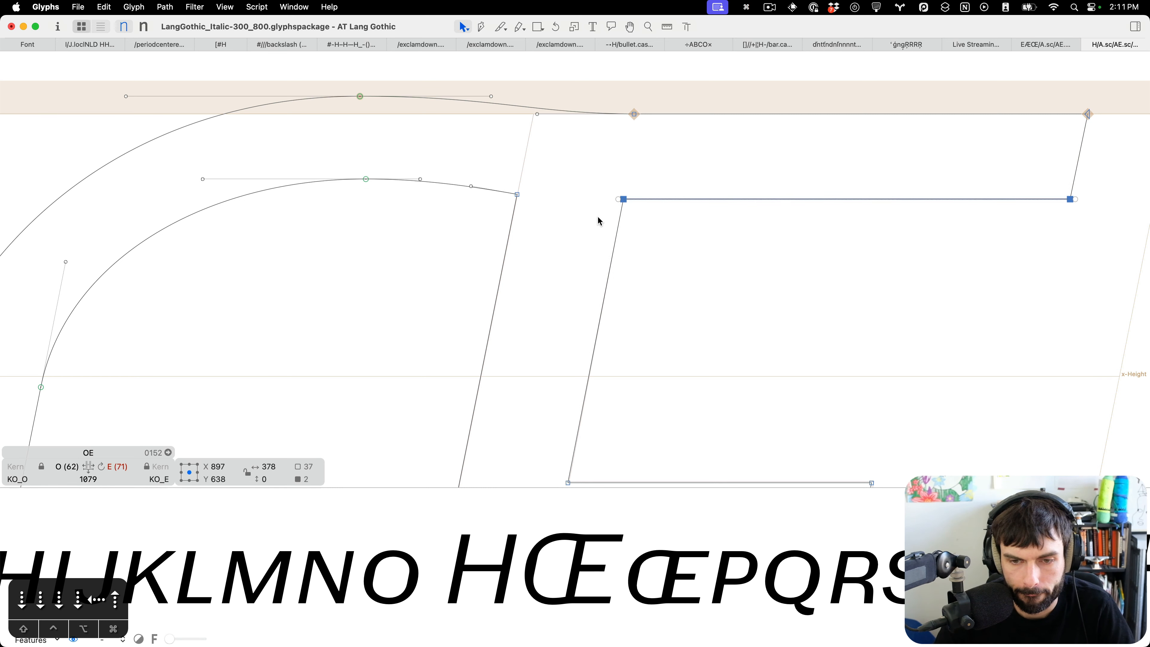
Nudge the top-right corner node of the E's middle bar 2 units right.
scroll(598, 217, "down", 5)
left_click_drag(937, 417, 436, 346)
left_click_drag(518, 323, 855, 265)
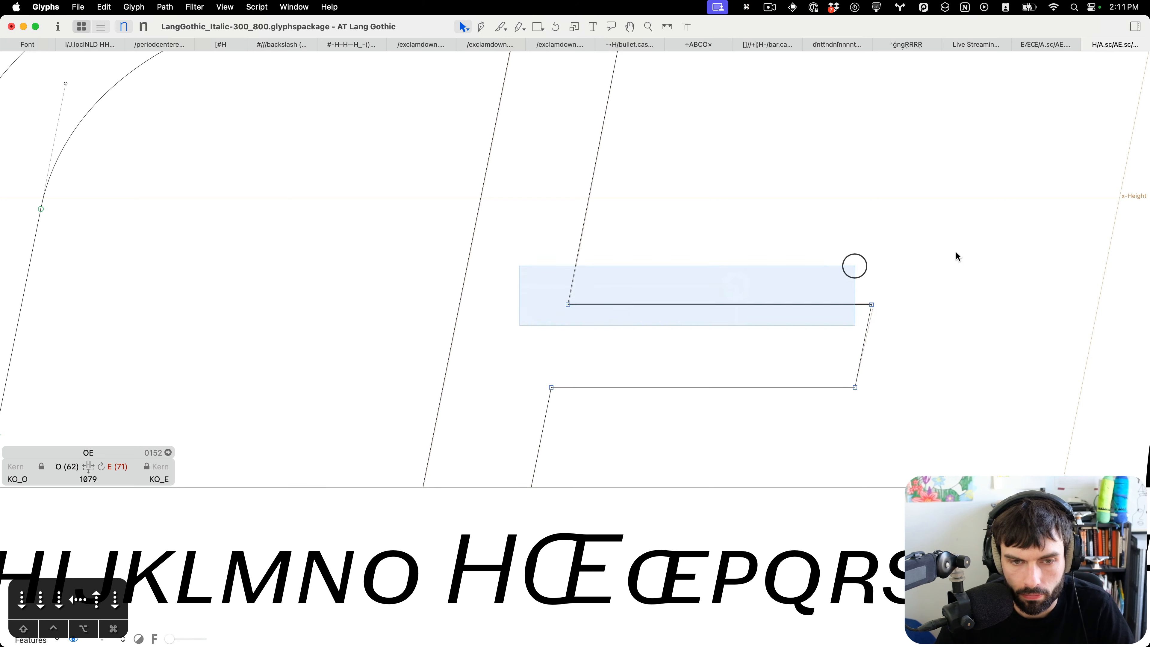
left_click(959, 253)
left_click_drag(950, 261, 768, 335)
key("Right")
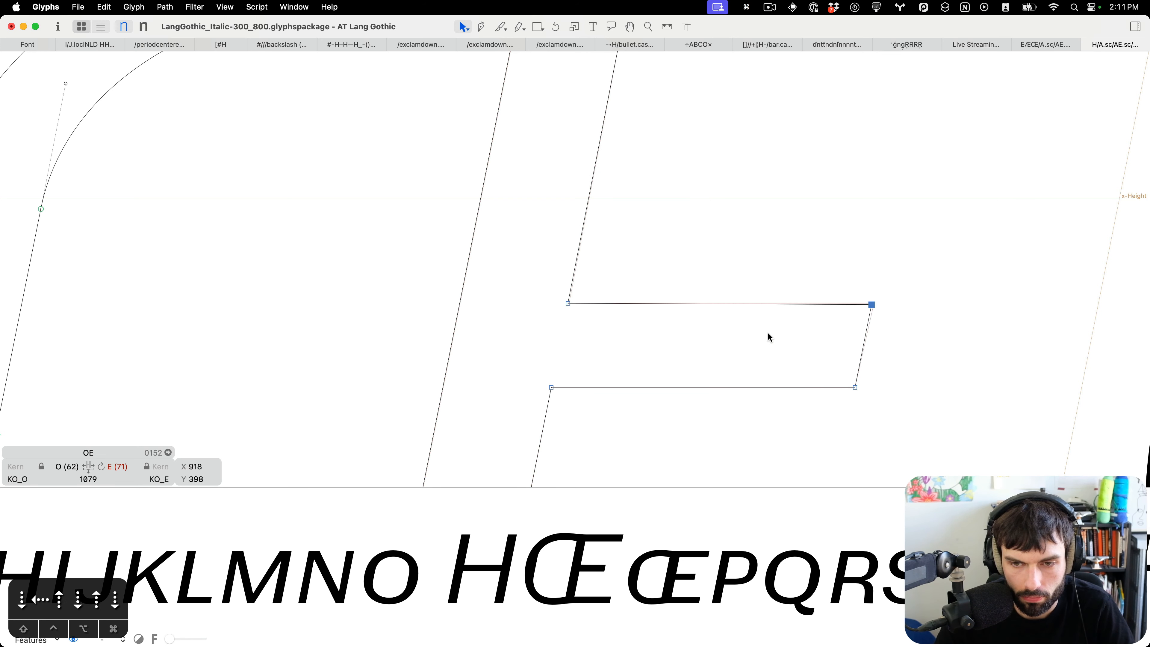
key("Up")
key("Right")
key("Down")
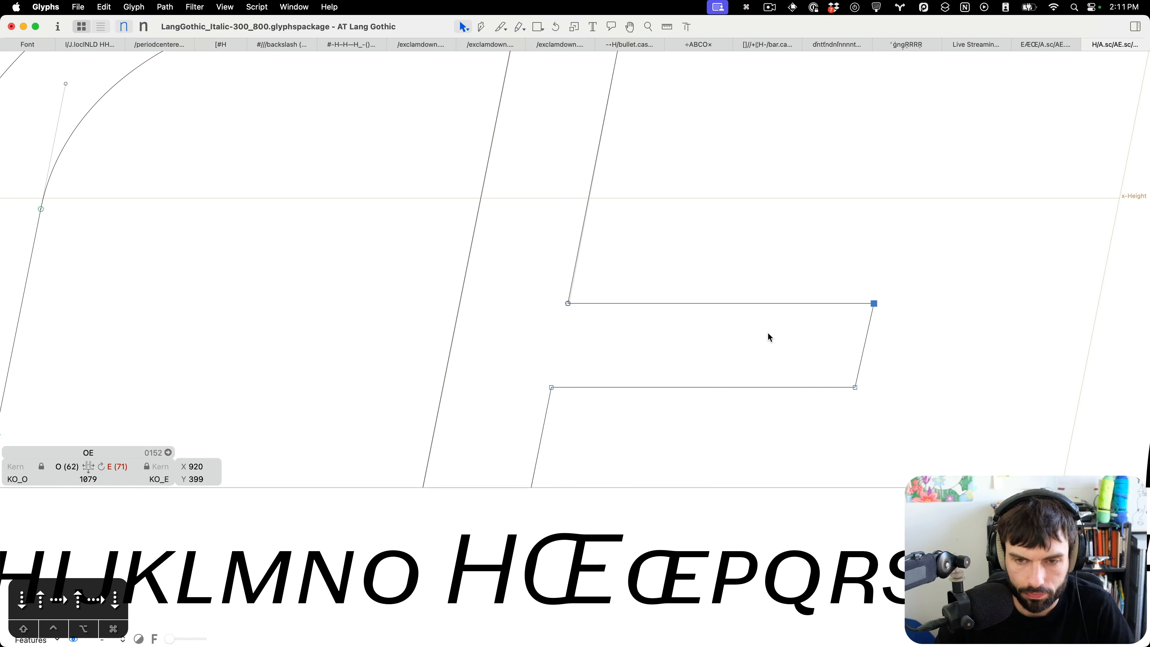
Raise the inner edge of the E's bottom arm by 3 units to thicken it.
scroll(770, 338, "down", 10)
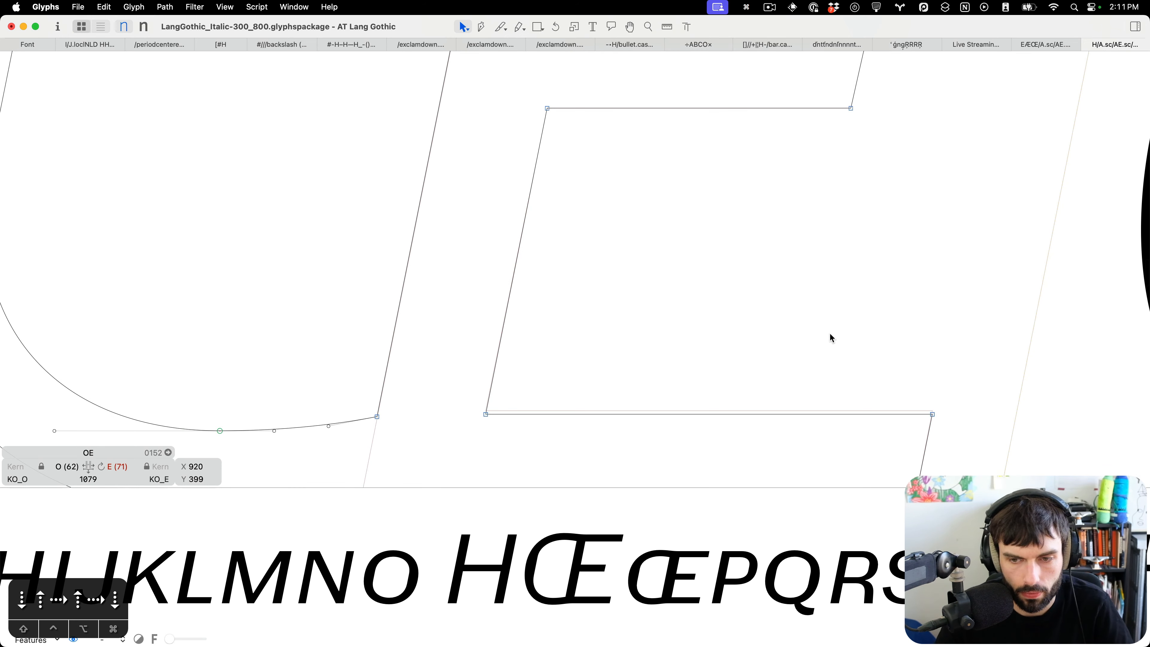
left_click_drag(1007, 361, 440, 423)
key("Up")
key("Up")
key("Up")
key("Up")
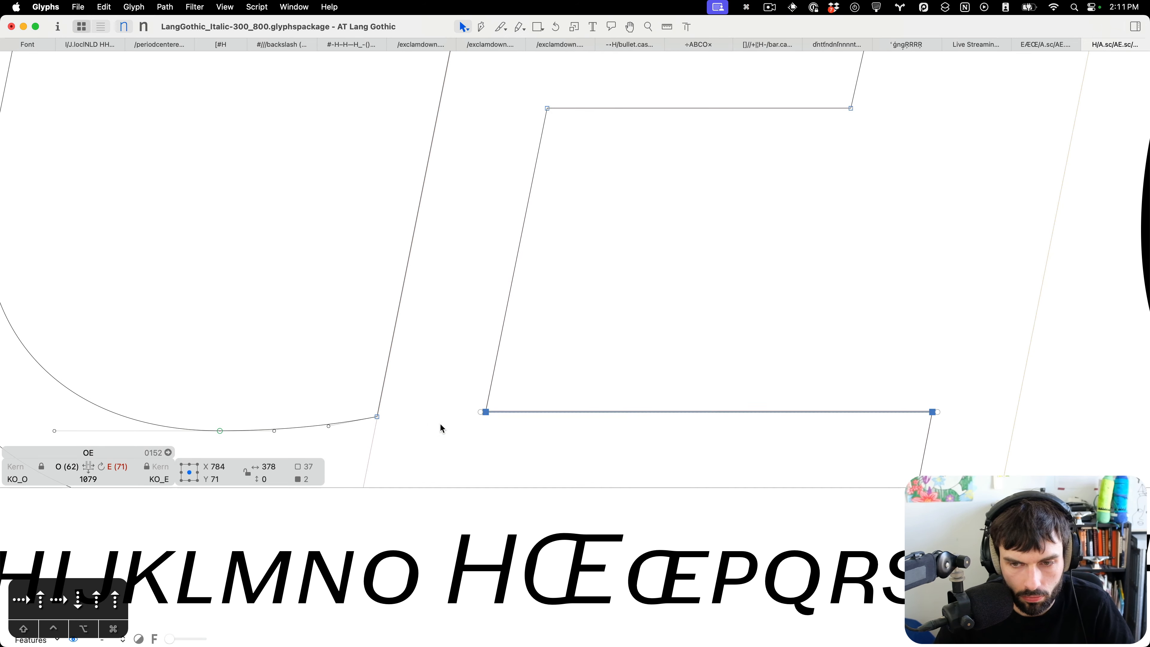
left_click(441, 428)
scroll(775, 393, "down", 5)
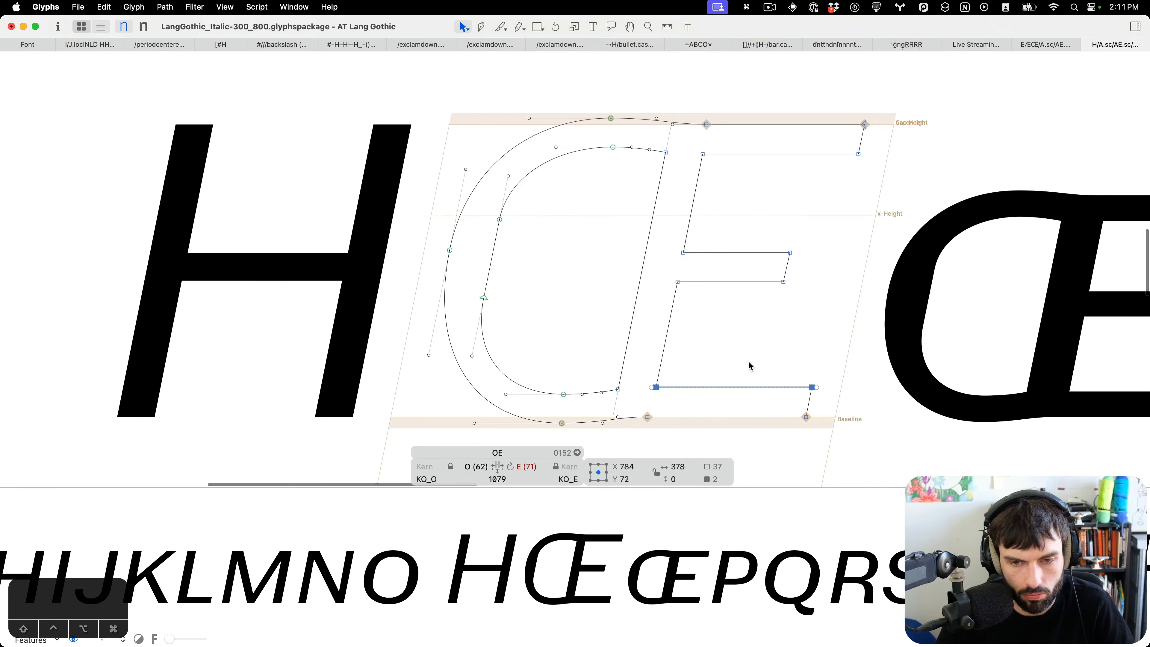
Insert an s after the H in the Italic sample text and update the OE's metrics.
key("t")
scroll(642, 380, "down", 5)
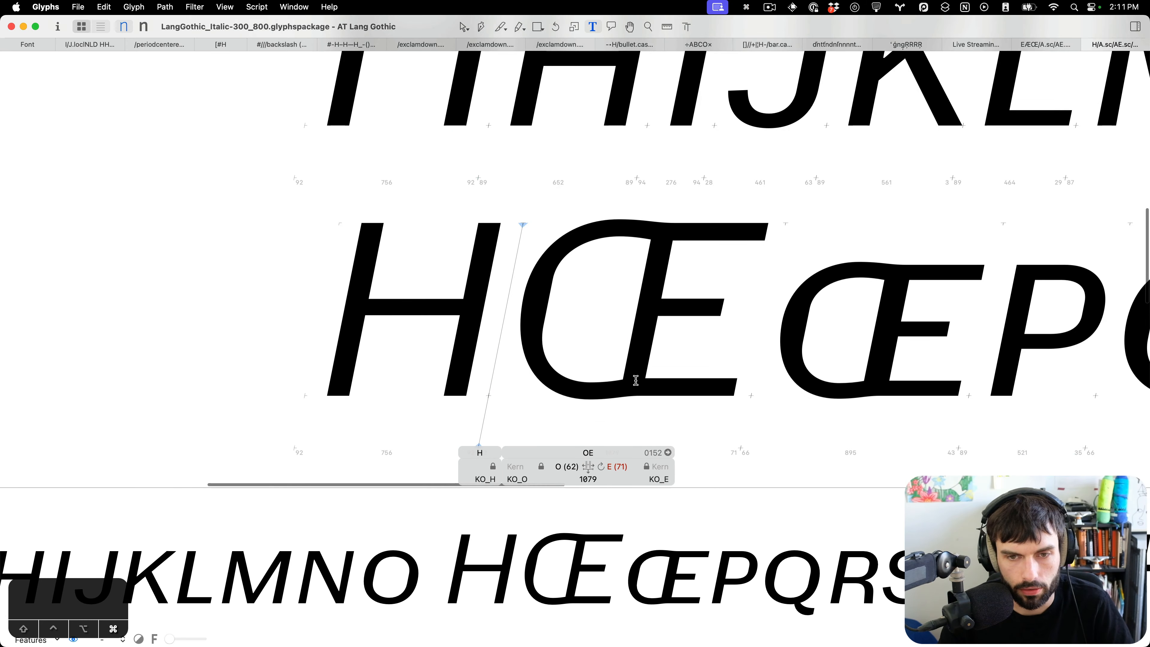
type("s")
key("cmd+m")
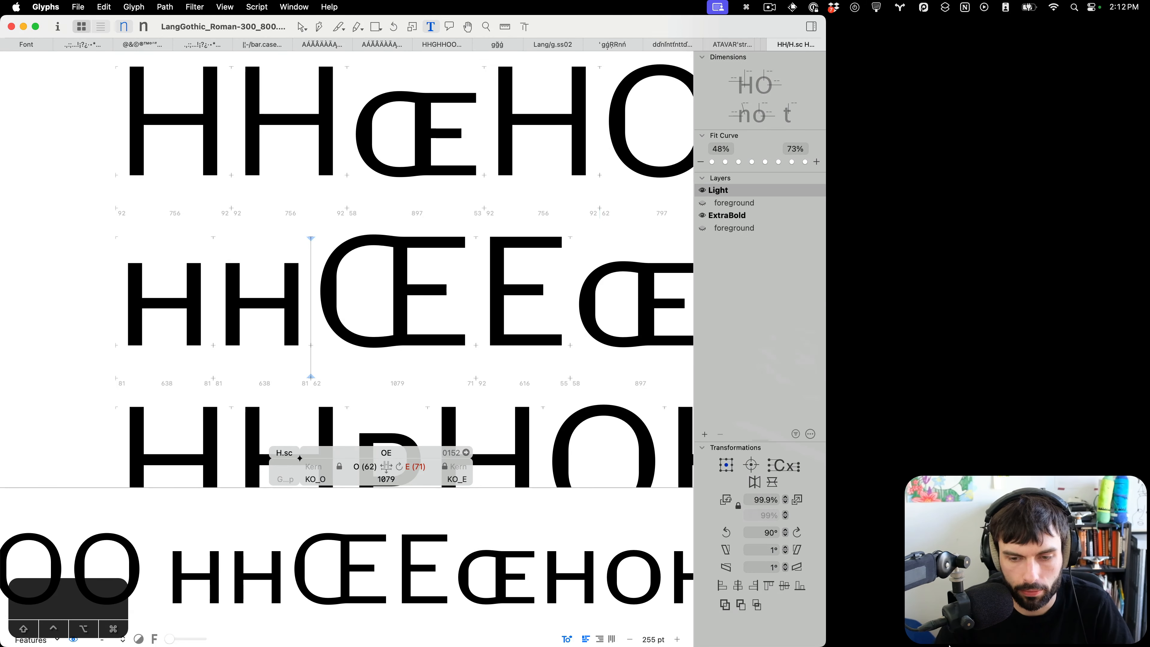
mouse_move(950, 645)
left_click(949, 621)
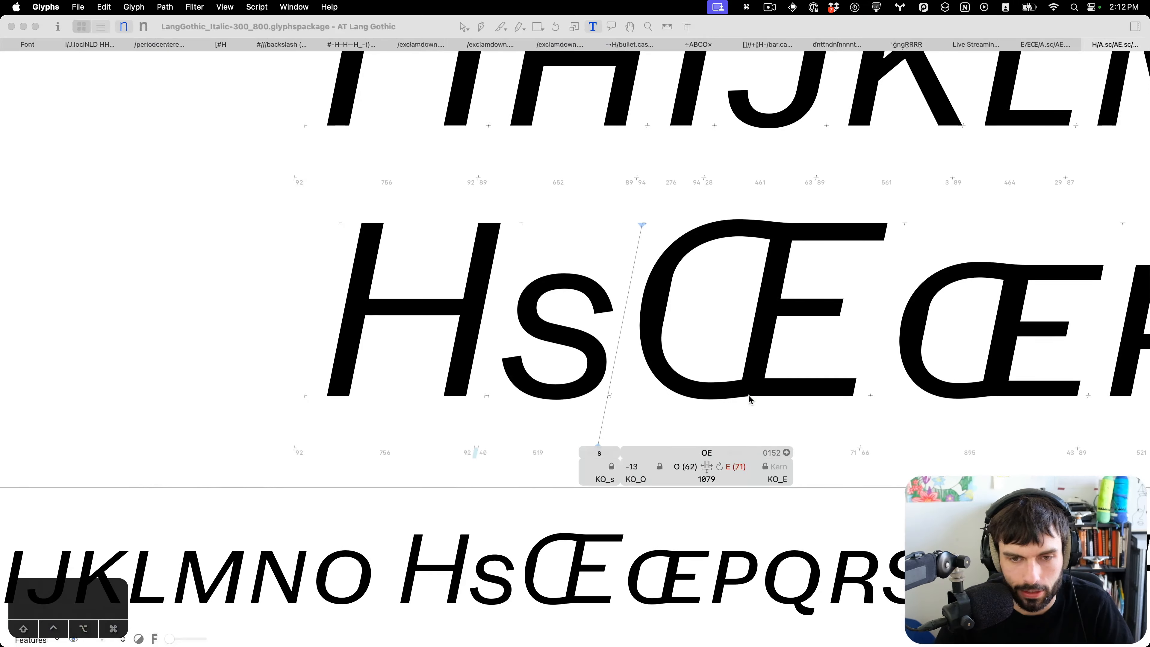
key("ctrl+super+m")
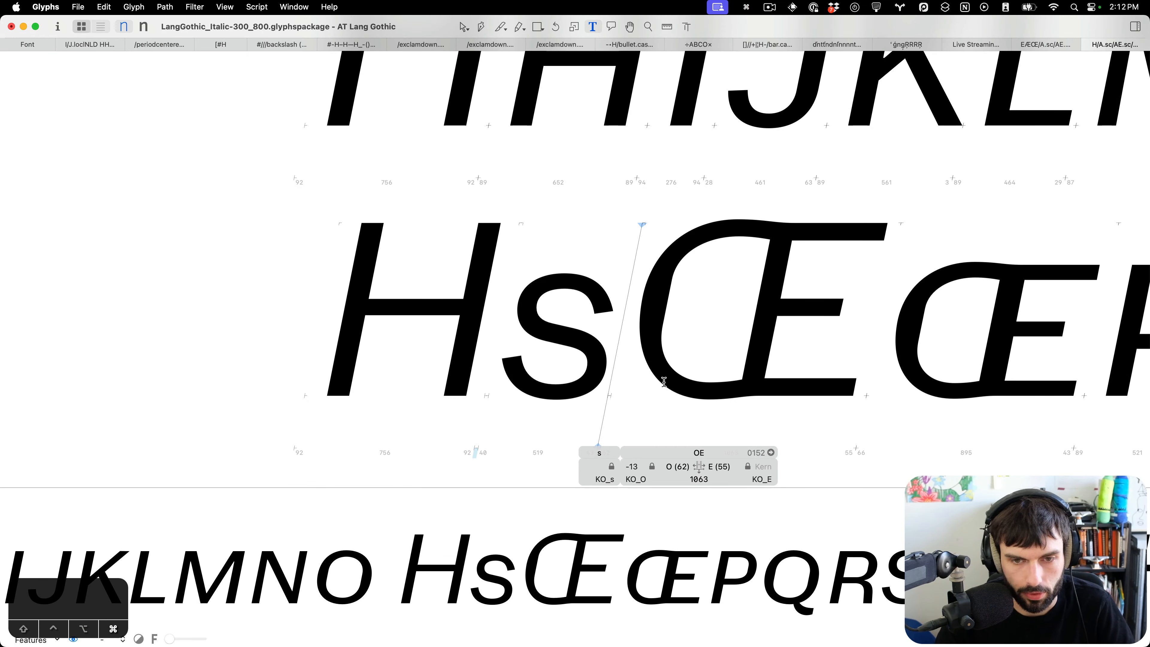
scroll(563, 323, "down", 10)
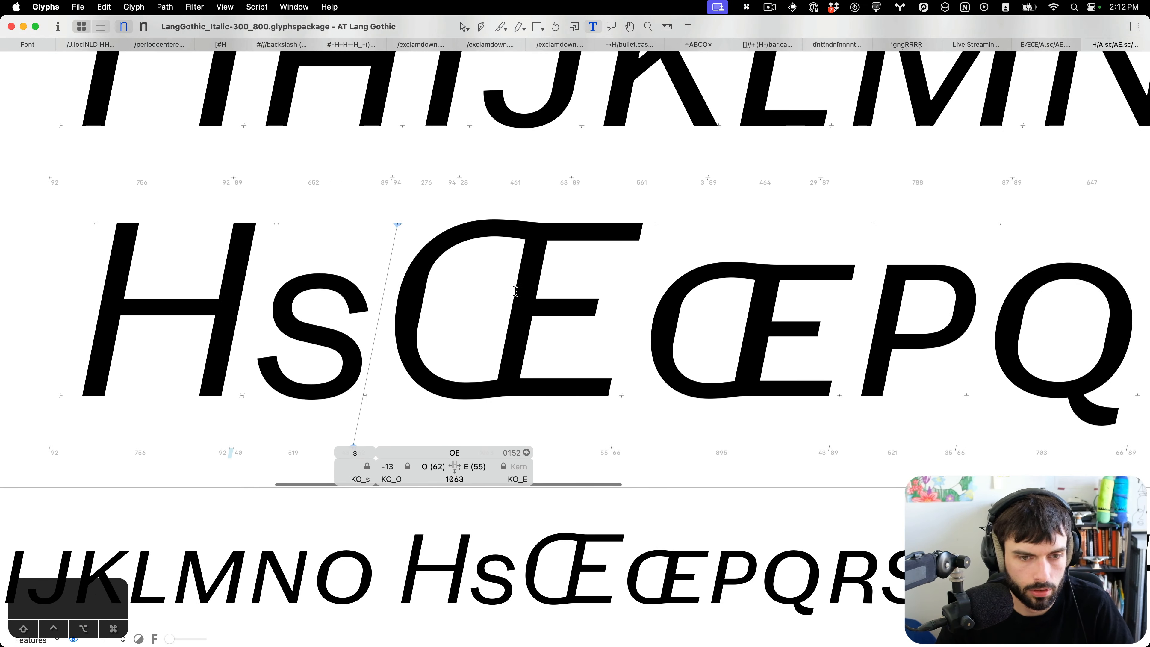
Switch to the Roman font window and maximize it.
key("ctrl+Down")
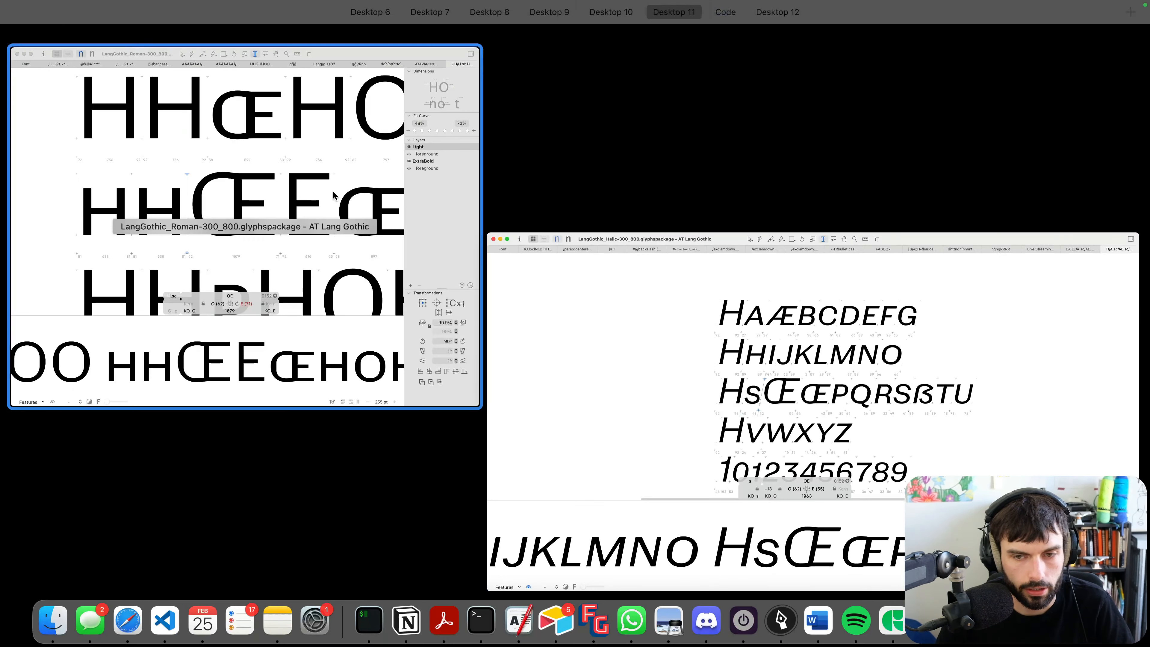
left_click(334, 192)
key("ctrl+alt+super+Return")
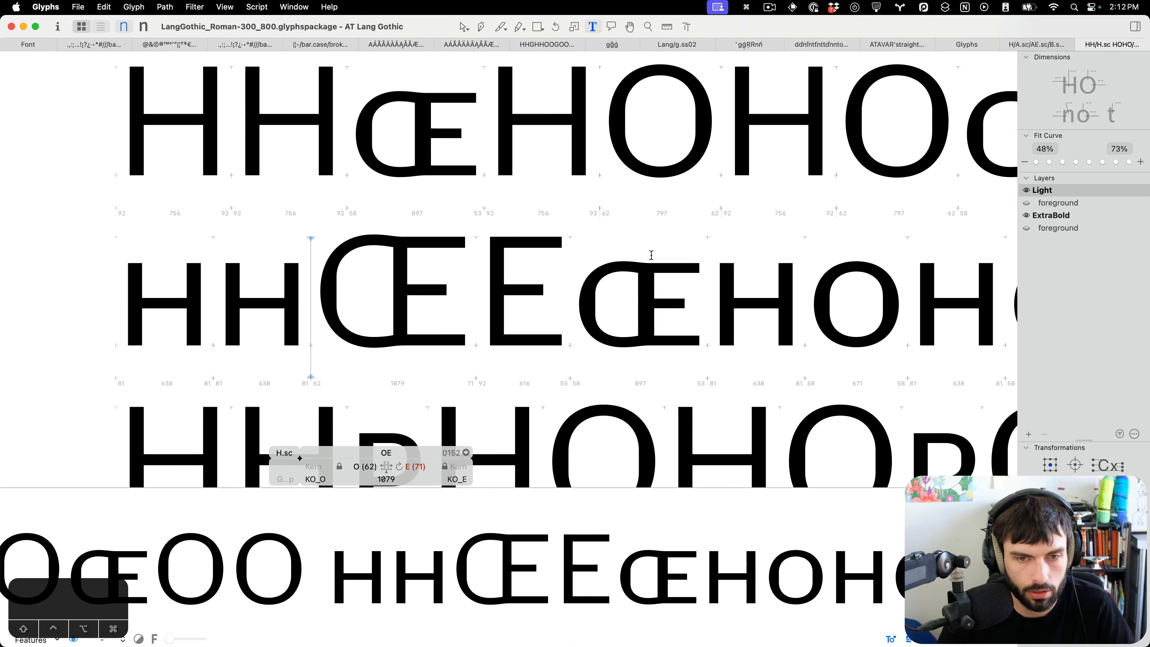
Open the Roman OE.sc and add the E.sc component to its background layer.
scroll(687, 256, "down", 5)
double_click(614, 241)
scroll(640, 245, "up", 10)
key("super+b")
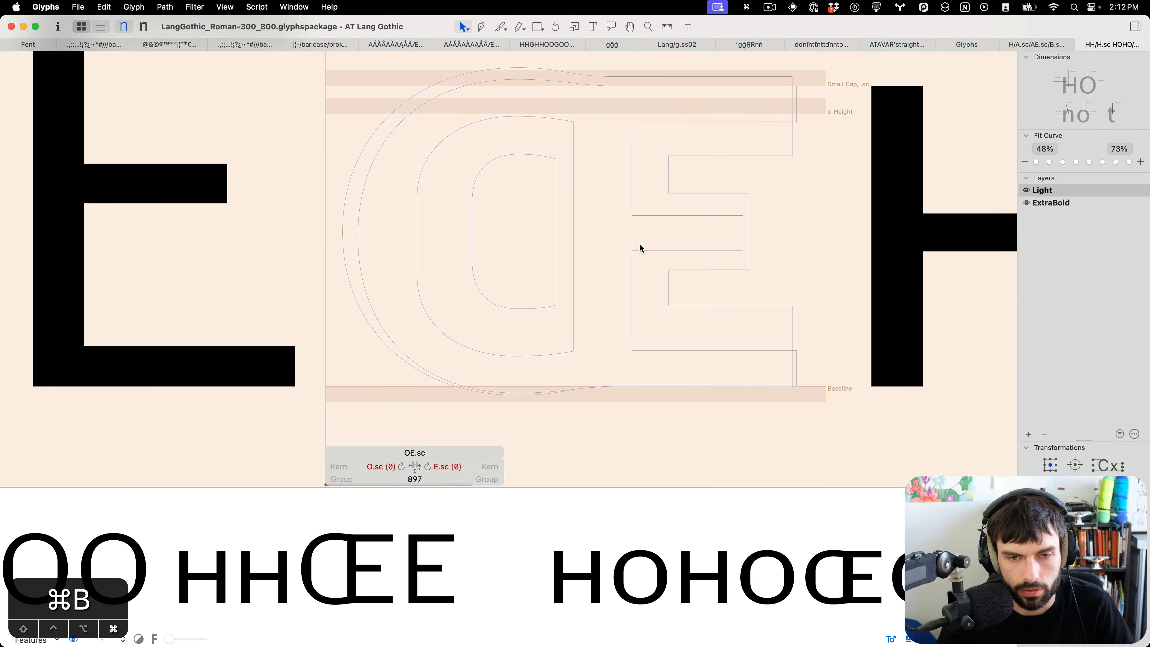
right_click(585, 278)
left_click(634, 289)
type("E.")
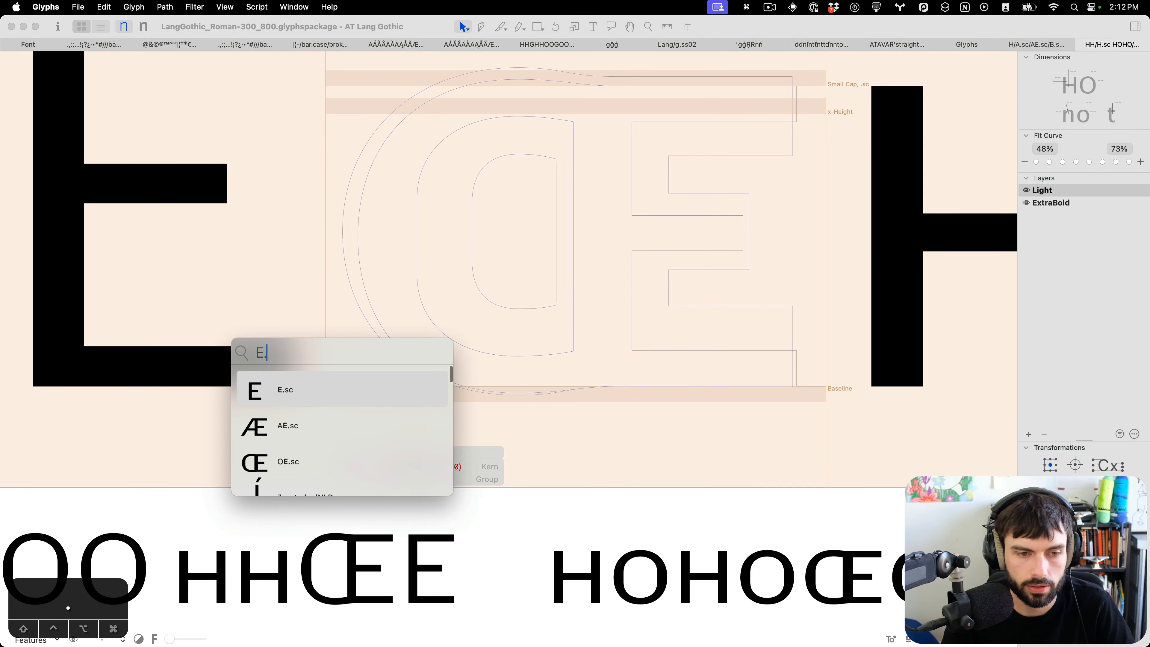
key("Return")
Move the background E.sc right until it lines up with the ligature's E part.
key("shift+Right")
key("shift+Right")
key("shift+Right")
key("shift+Right")
key("shift+Right")
key("shift+Right")
key("shift+Right")
key("shift+Right")
key("shift+Right")
key("shift+Right")
key("shift+Right")
key("shift+Right")
key("shift+Right")
key("shift+Right")
key("shift+Right")
key("shift+Right")
key("shift+Right")
key("shift+Right")
key("shift+Right")
key("shift+Right")
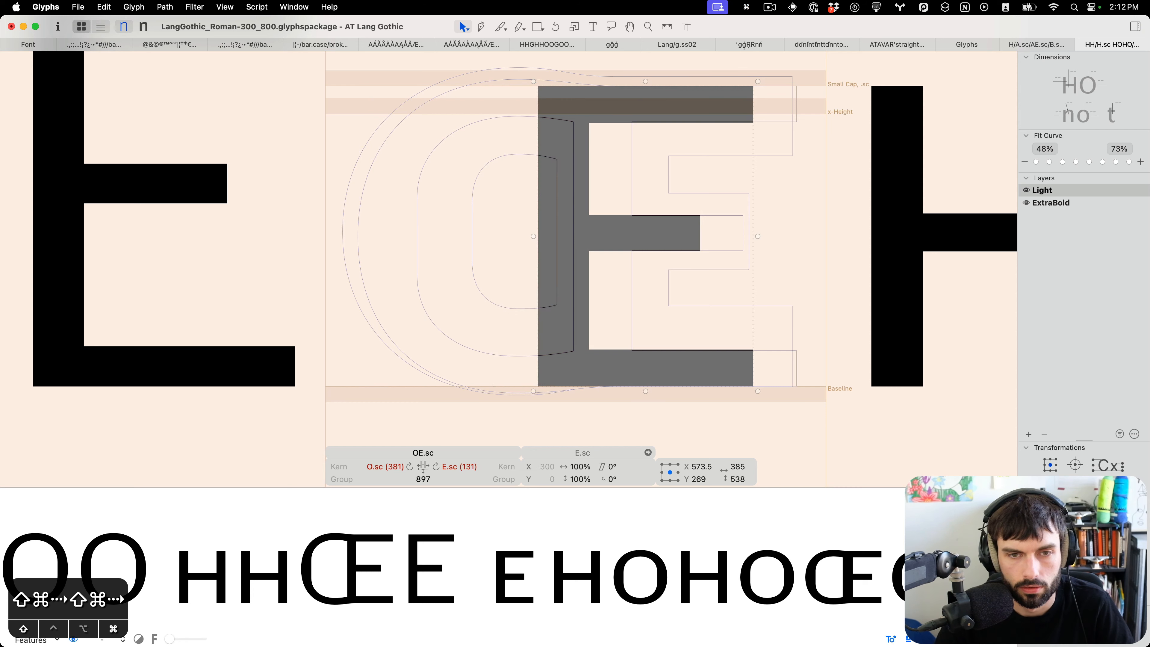
key("shift+Right")
key("shift+Right")
key("shift+Right")
key("shift+Right")
key("Right")
key("Right")
key("Right")
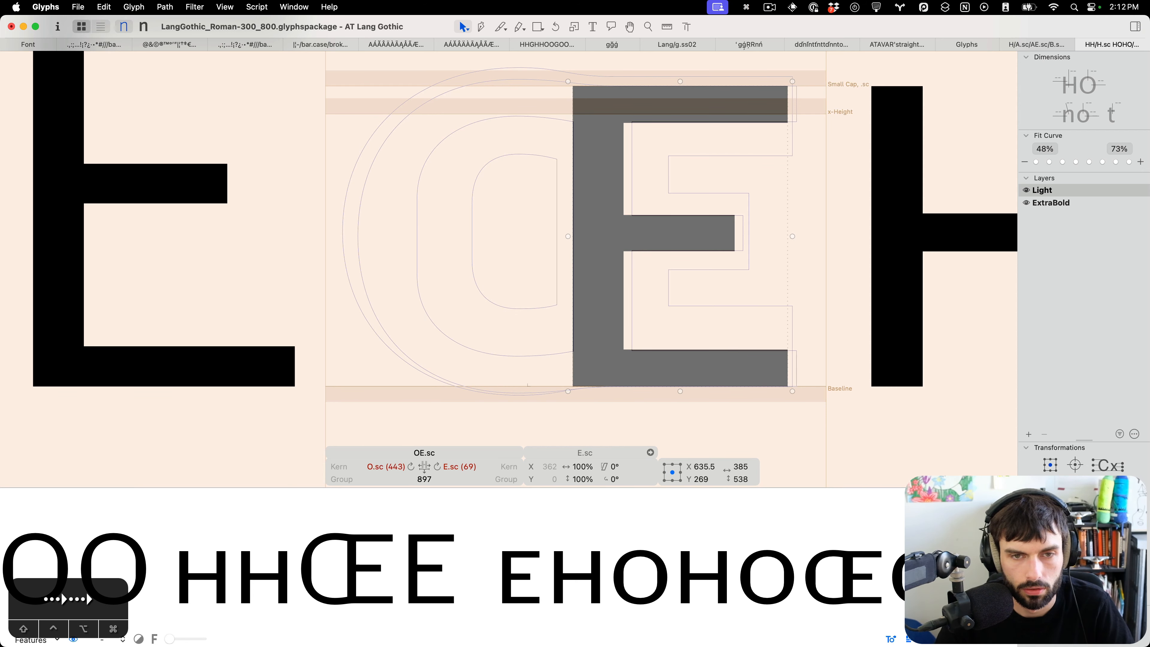
Select the E part's nodes of the OE.sc foreground and nudge them about 17 units left.
key("super+b")
left_click_drag(894, 432, 603, 362)
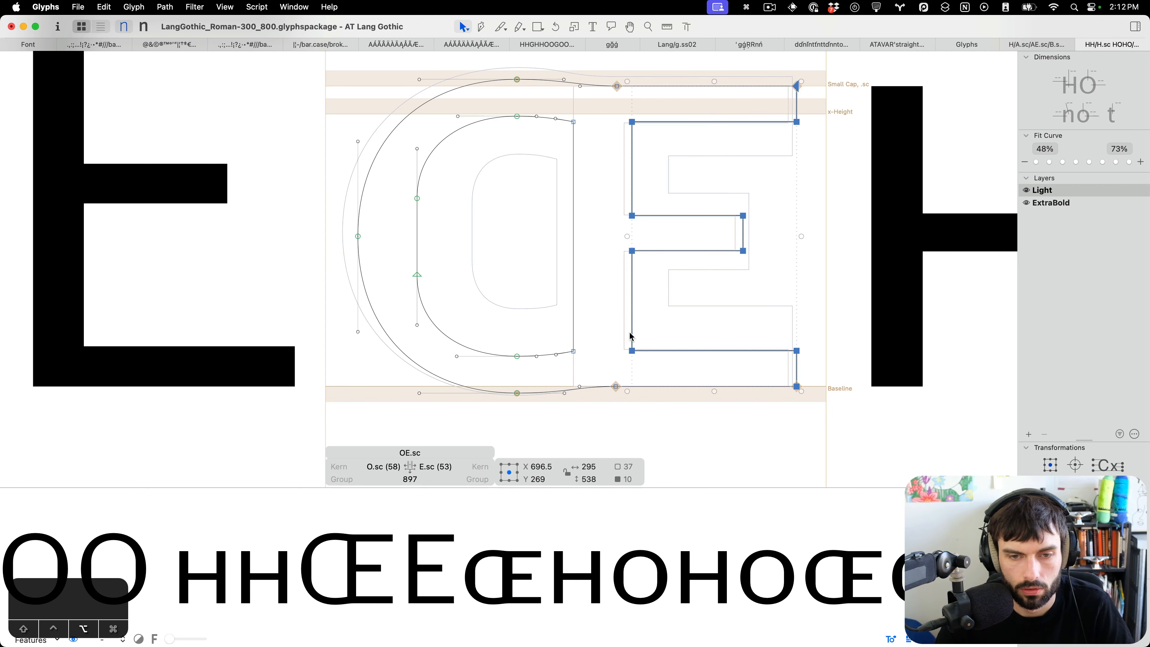
scroll(629, 334, "up", 5)
key("shift+Left")
key("shift+Left")
key("Right")
key("Right")
key("Right")
key("Right")
key("Right")
key("Right")
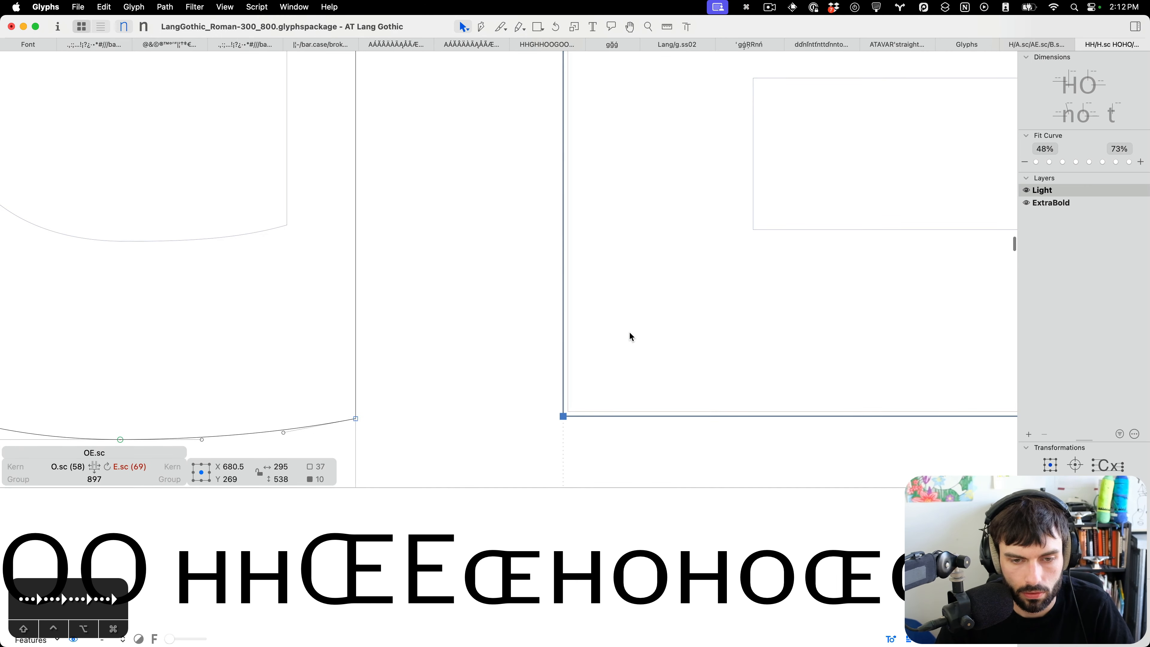
Select the OE.sc's bottom junction node and toggle its connection type.
scroll(456, 348, "down", 5)
left_click_drag(783, 386, 491, 430)
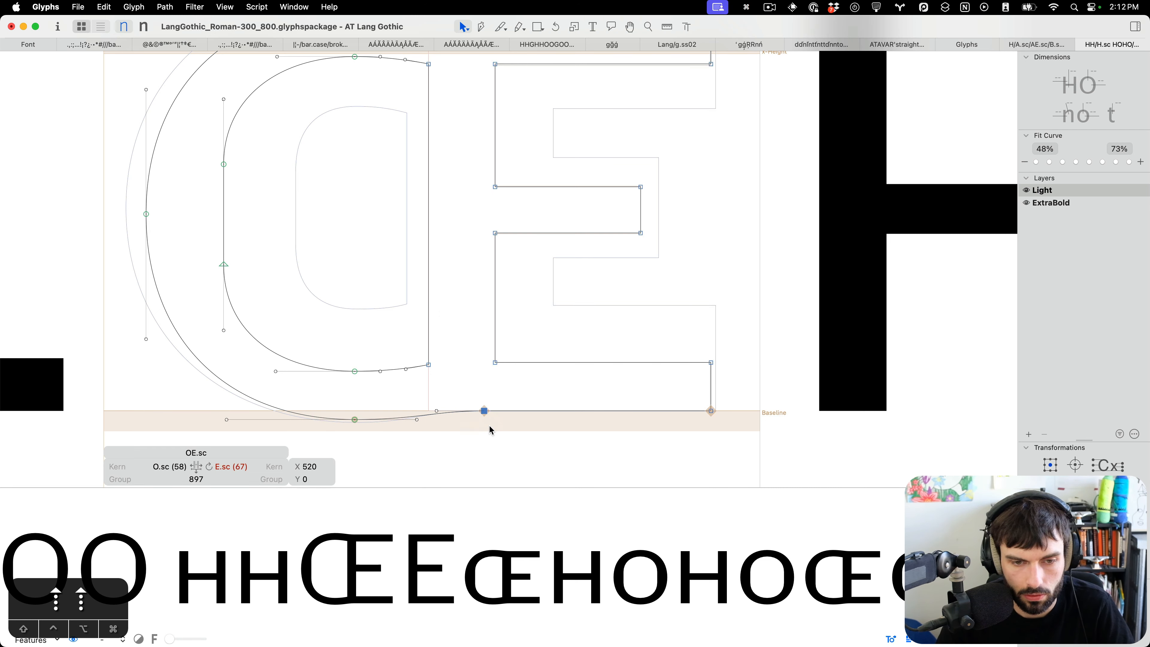
scroll(490, 430, "up", 2)
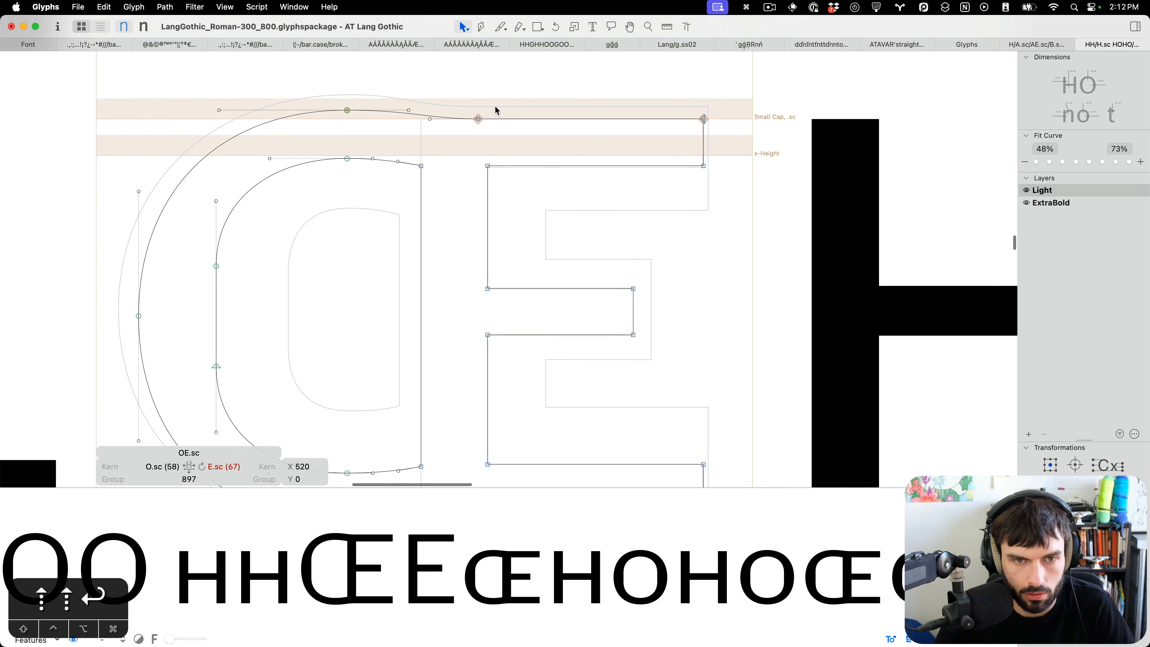
key("Return")
Lower the bottom edge of the E's middle bar by 1 unit.
left_click_drag(783, 164, 458, 182)
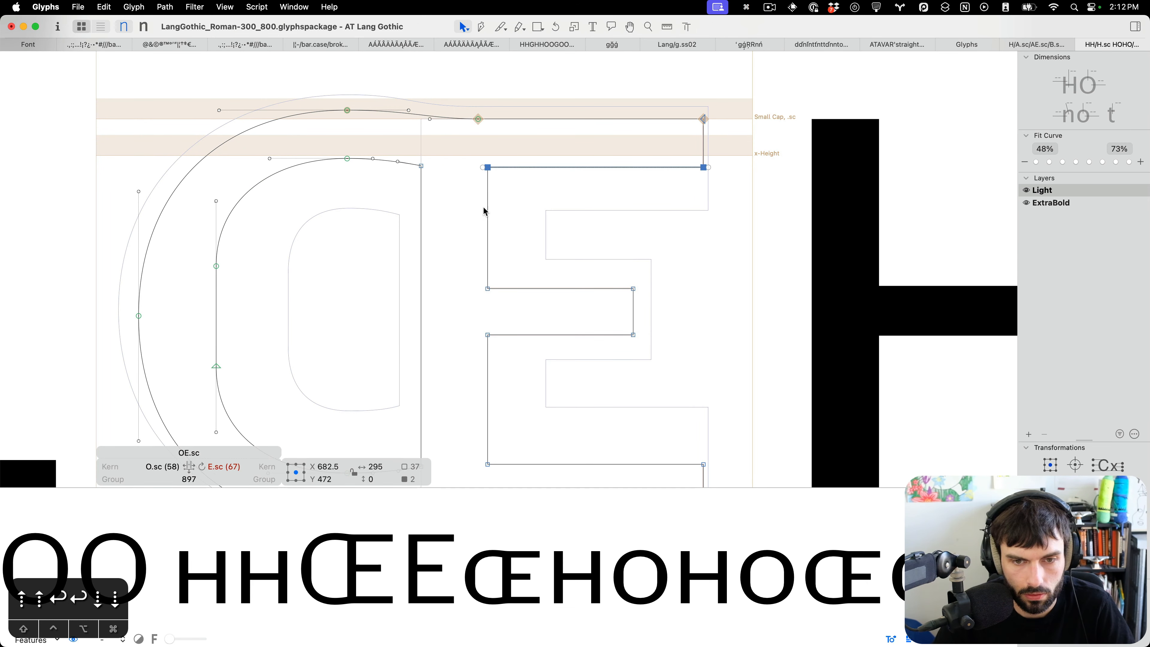
left_click_drag(660, 306, 443, 239)
left_click_drag(667, 316, 448, 341)
key("Down")
left_click(448, 334)
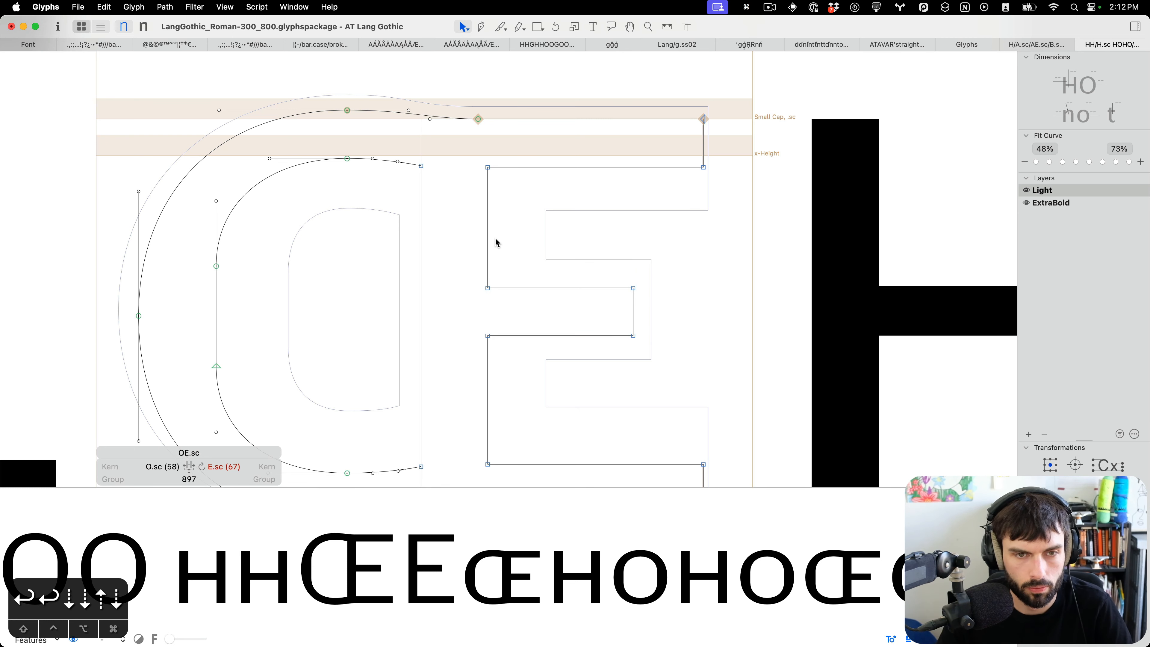
Shift the OE.sc's top and bottom junction nodes 10 units left and update the glyph's metrics.
scroll(494, 238, "down", 4)
left_click_drag(491, 128, 463, 194)
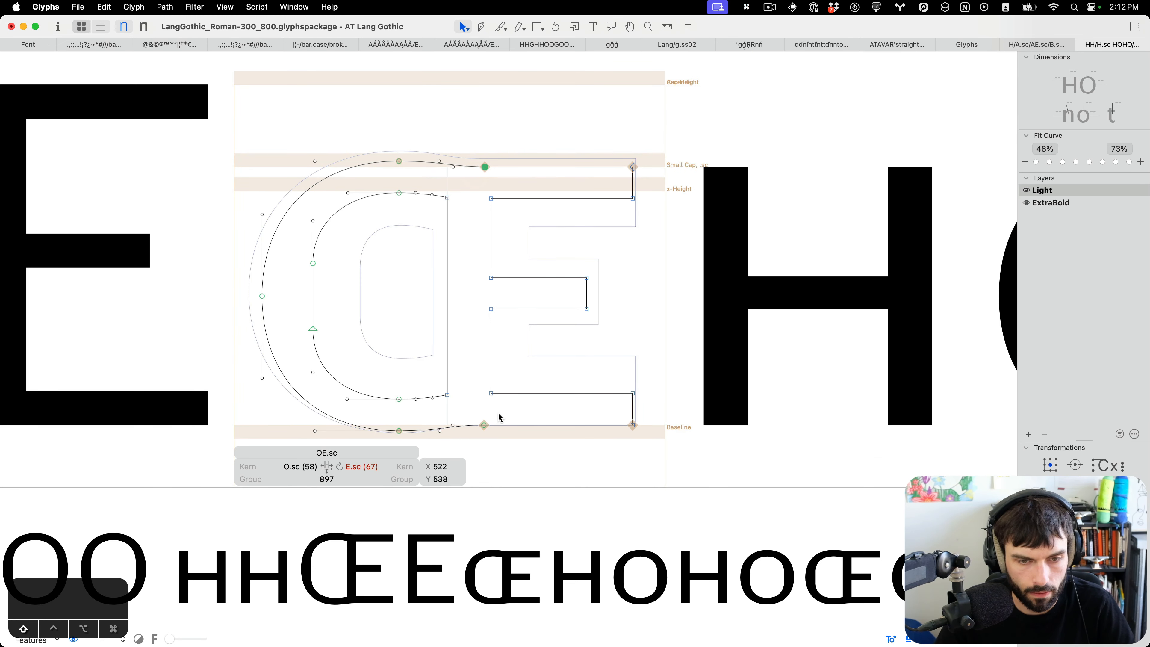
left_click_drag(500, 417, 471, 435)
key("shift+Left")
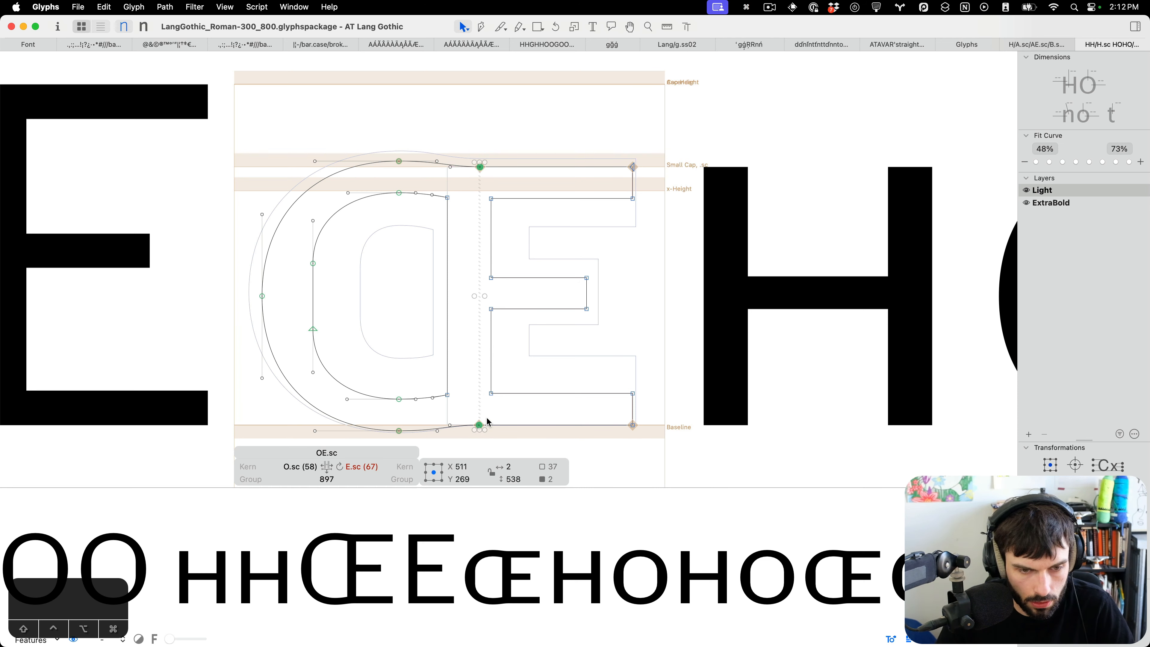
key("ctrl+super+m")
Save the Roman font and switch to the ExtraBold master.
key("super+s")
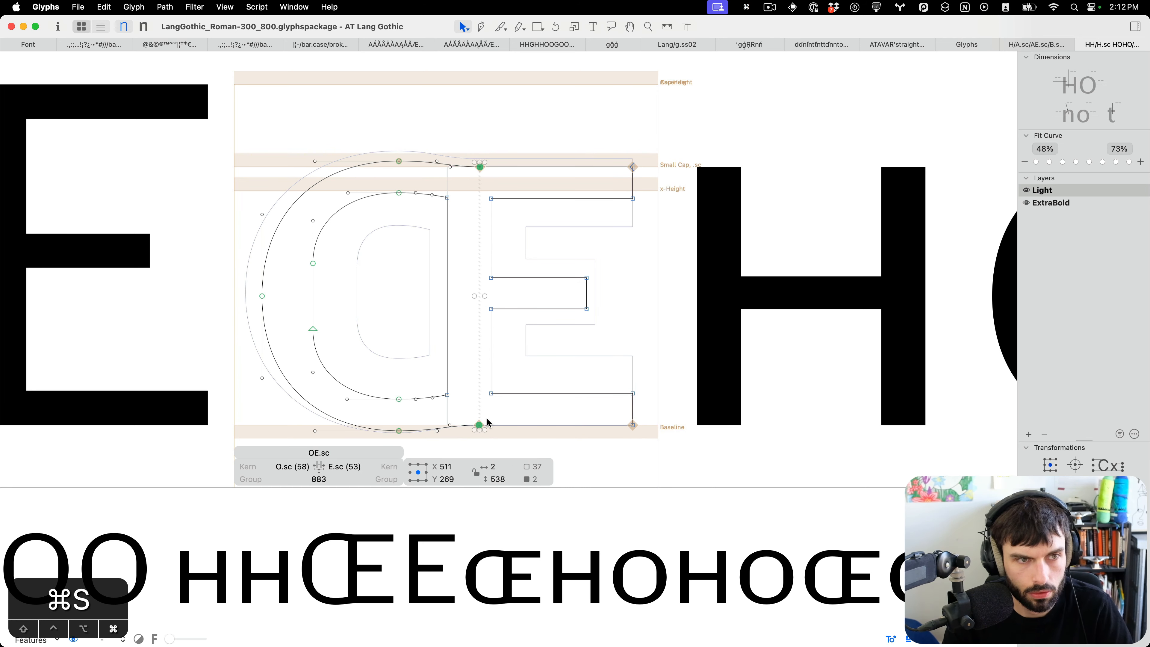
key("super+2")
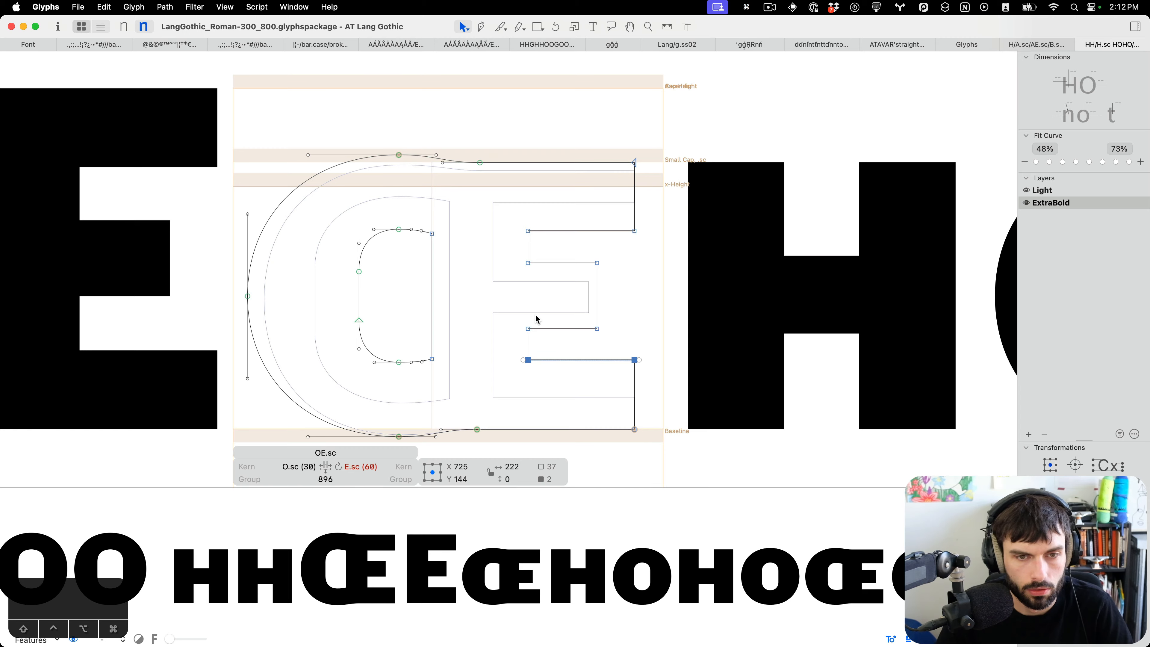
Switch to the Italic font and open the OE.sc glyph for editing.
left_click(496, 297)
key("super+b")
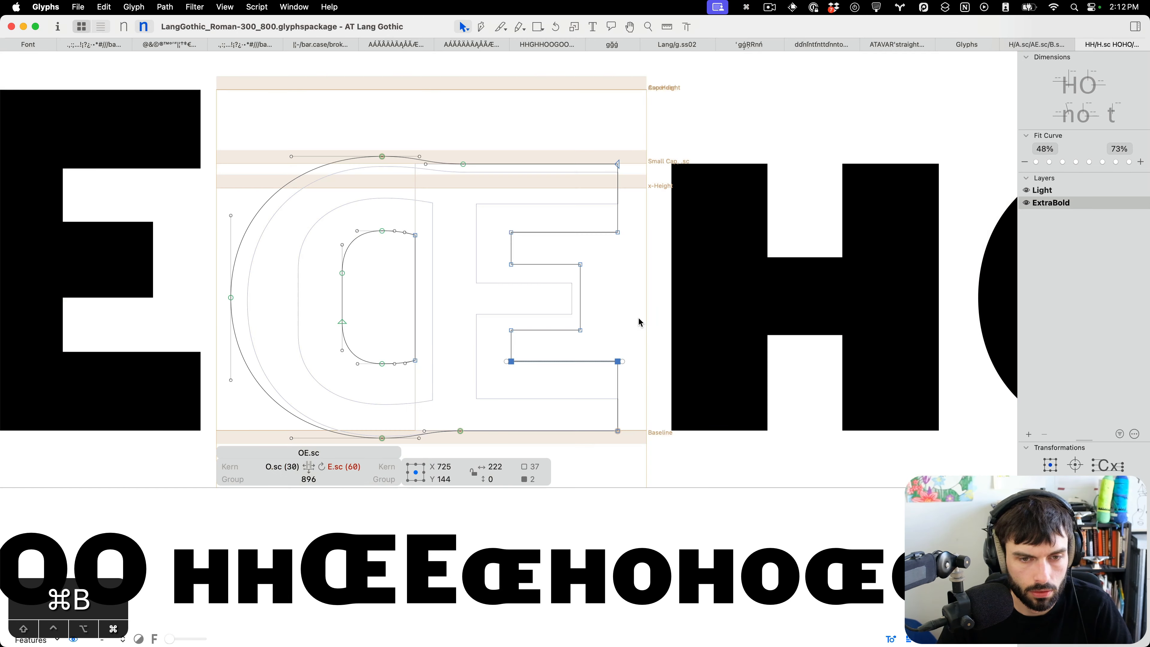
key("ctrl+Down")
left_click(487, 222)
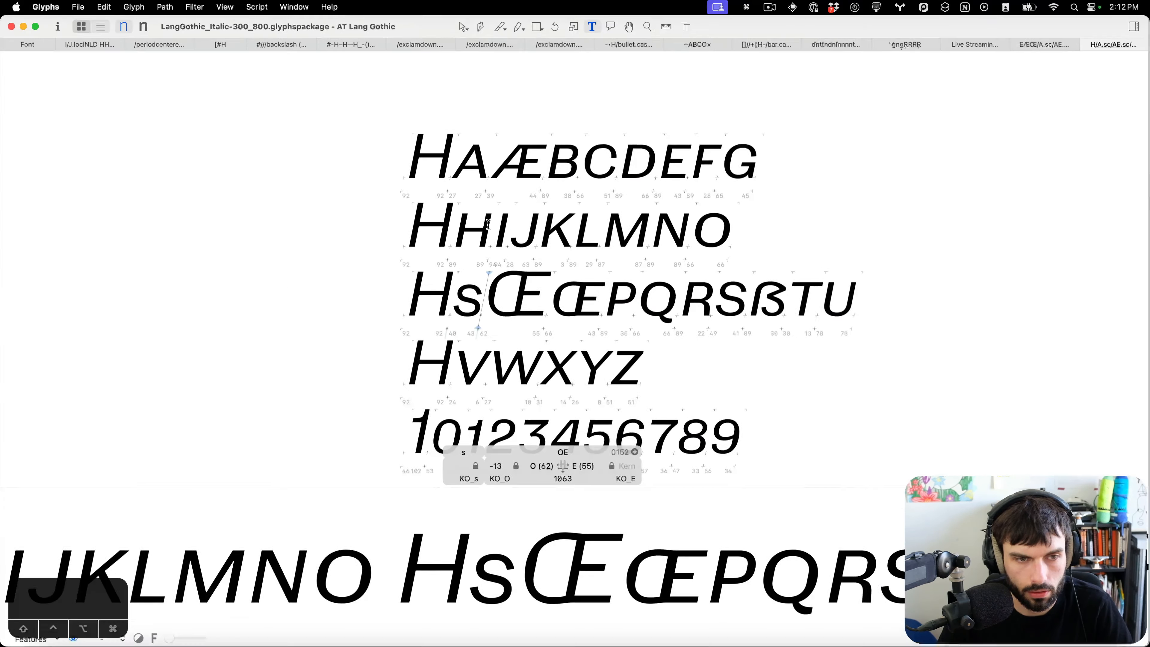
scroll(560, 286, "up", 5)
double_click(572, 278)
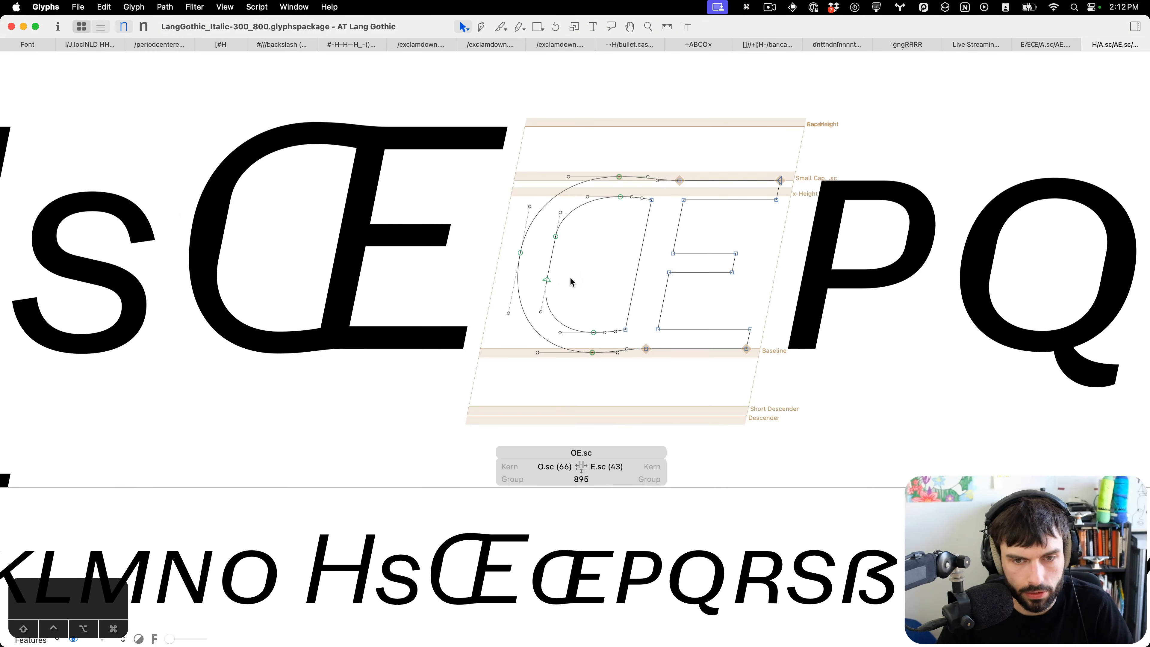
Add the E.sc component to the Light master of OE.sc.
scroll(573, 278, "right", 4)
key("super+b")
key("super+2")
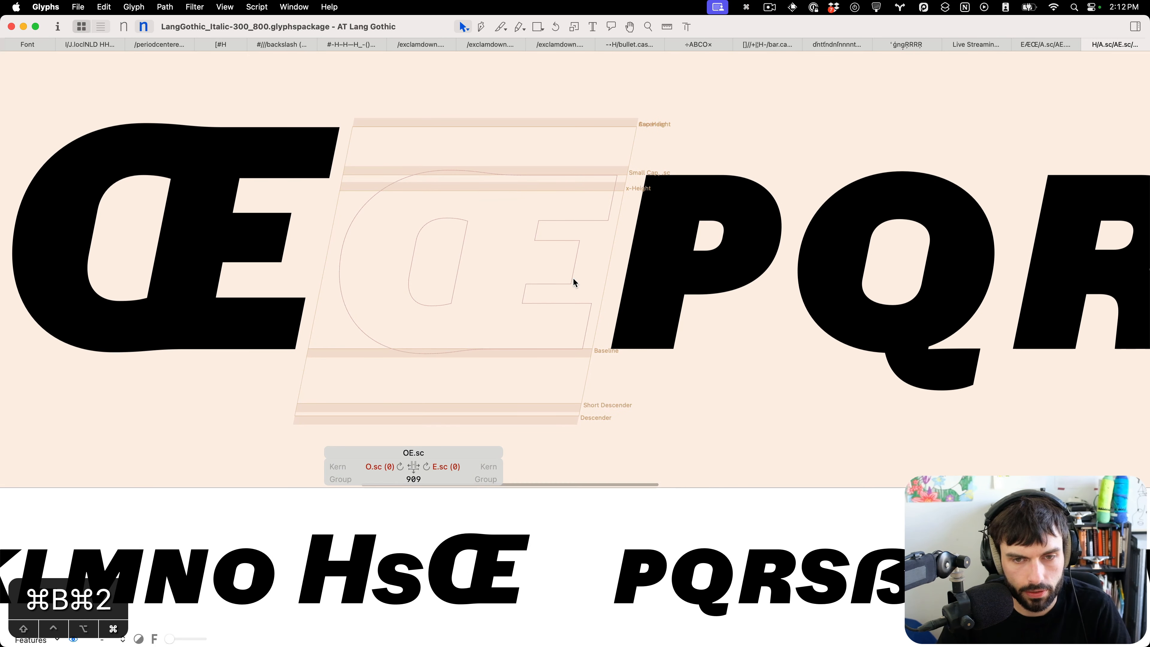
key("super+1")
right_click(490, 285)
left_click(531, 290)
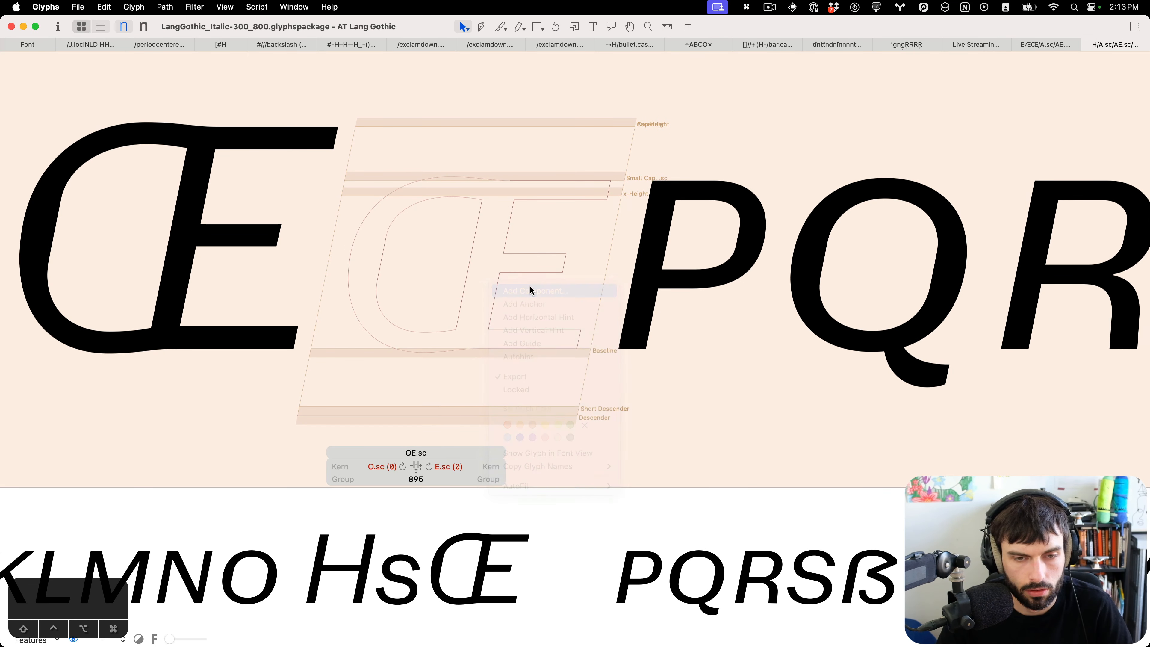
type("E.")
key("Return")
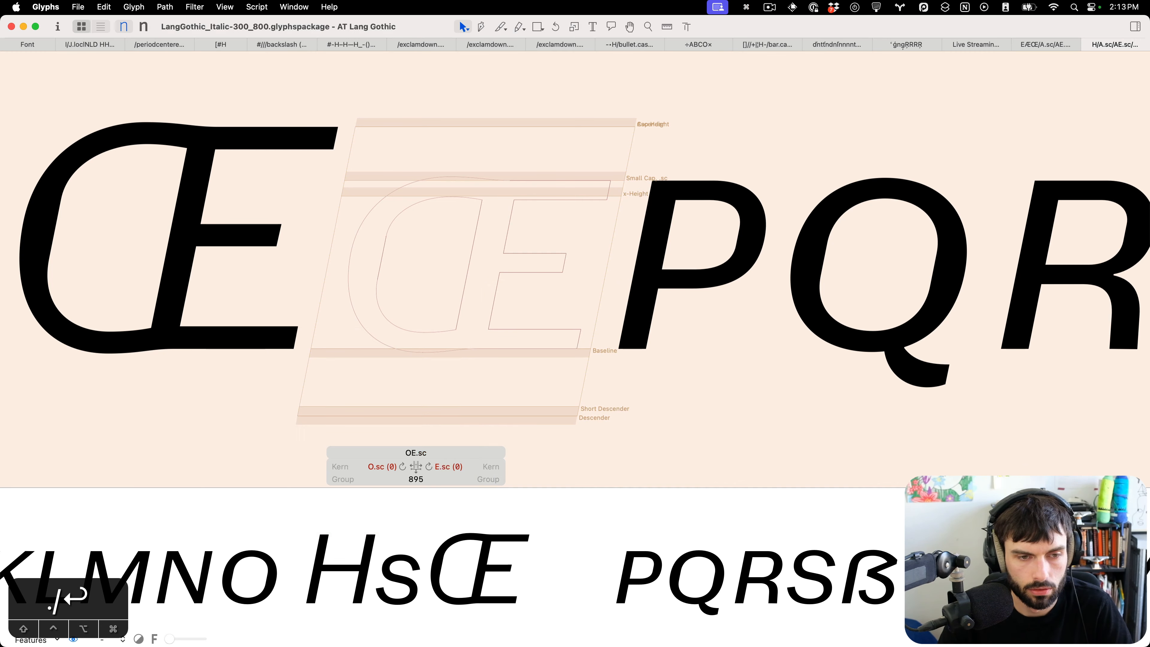
right_click(542, 290)
left_click(568, 295)
key("Right")
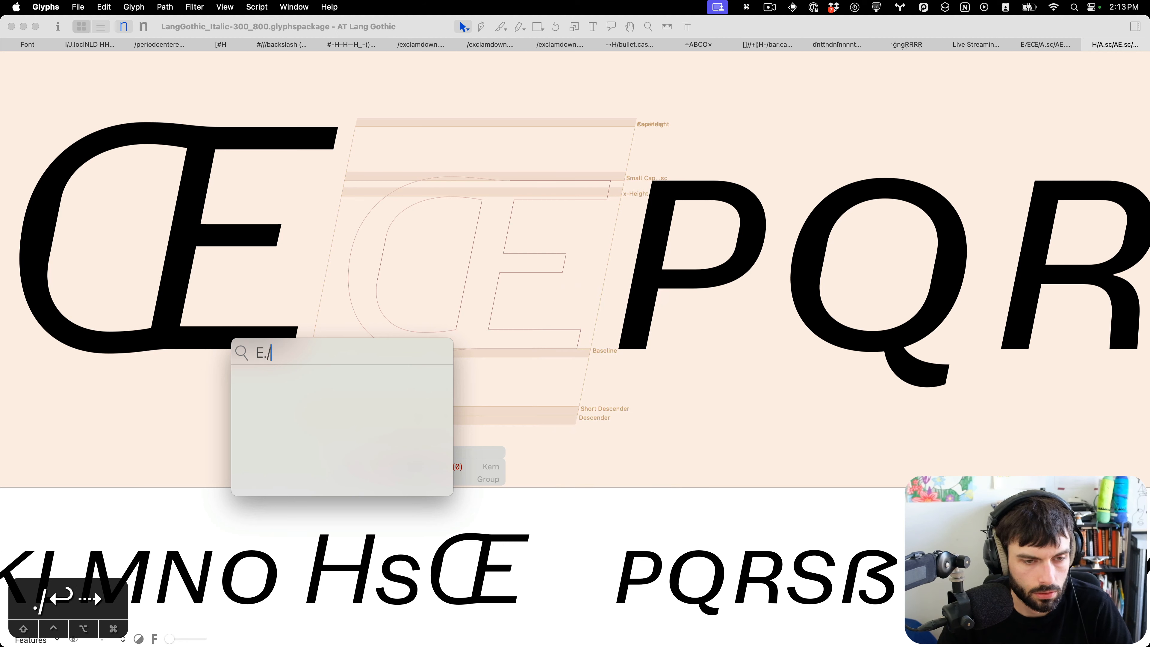
key("BackSpace")
key("Return")
Move the E.sc component right to an offset of 363 units over the ligature's E.
key("shift+super+Right")
key("shift+super+Right")
key("shift+super+Right")
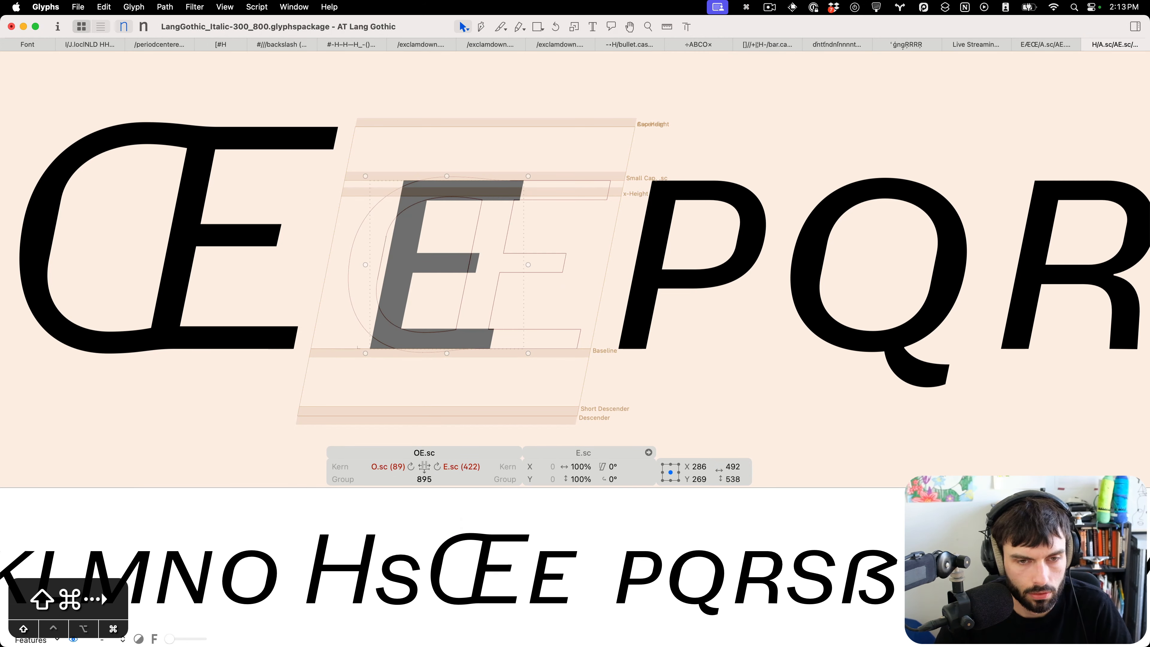
scroll(497, 276, "up", 5)
key("Right")
key("Right")
key("Right")
key("Right")
key("Right")
key("Right")
key("Right")
key("Right")
key("Right")
key("Right")
key("Right")
key("Right")
key("Right")
key("Right")
key("Right")
key("Right")
key("Right")
key("Right")
key("Right")
key("Right")
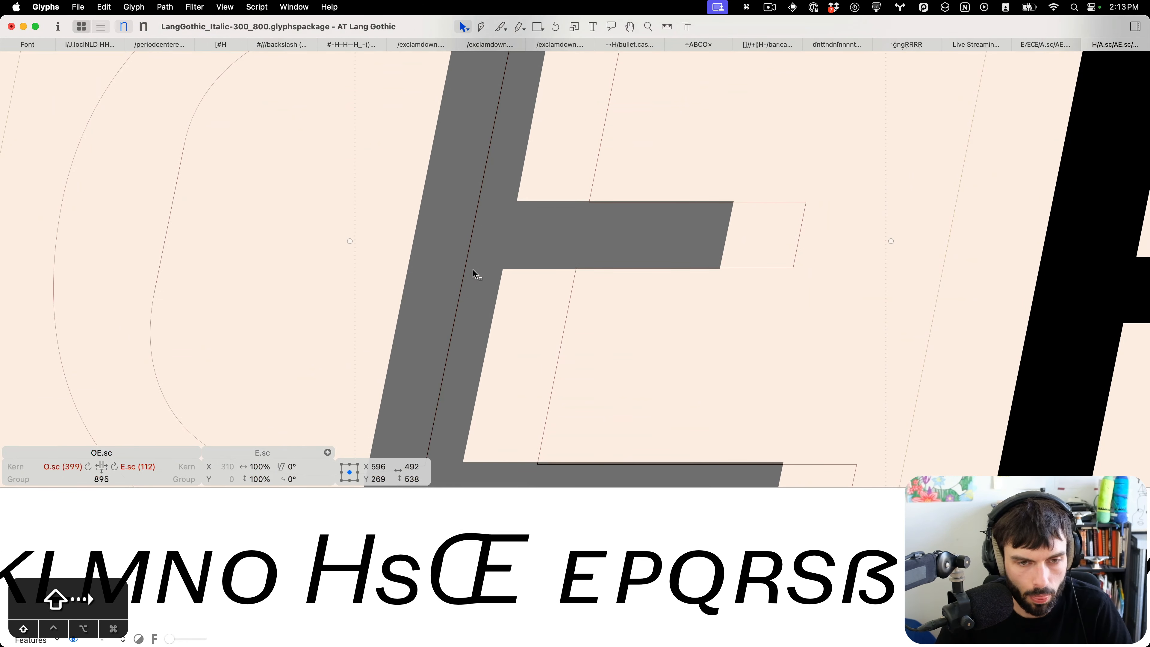
key("Right")
key("Right")
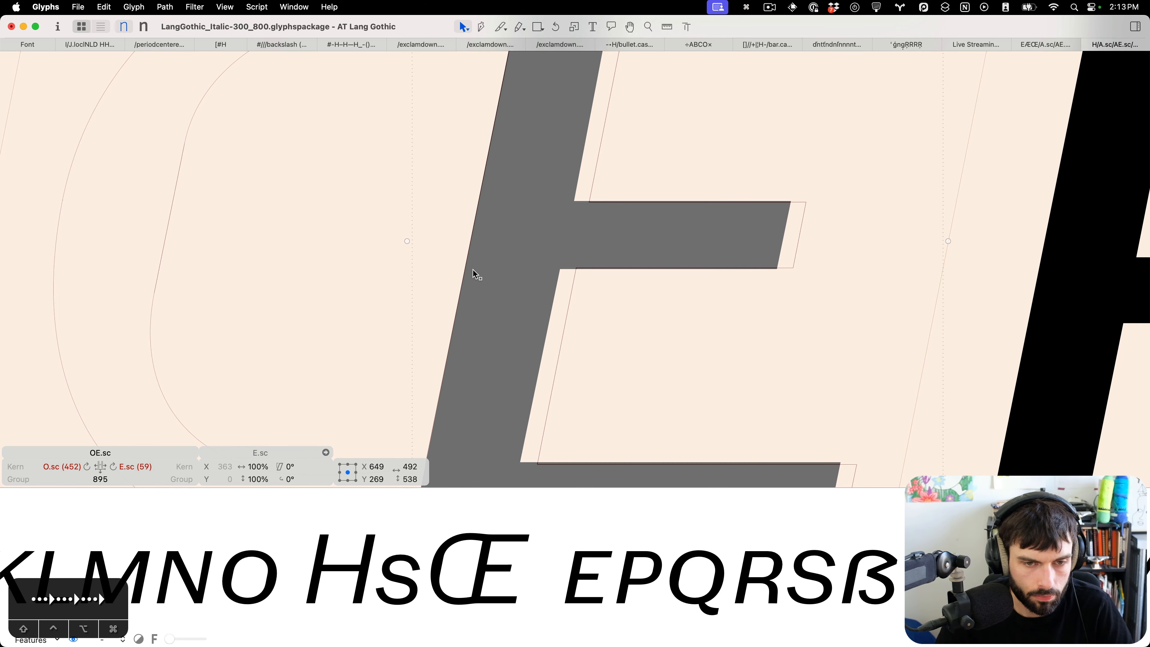
Copy the E.sc component and paste it into the ExtraBold master of OE.sc.
key("super+c")
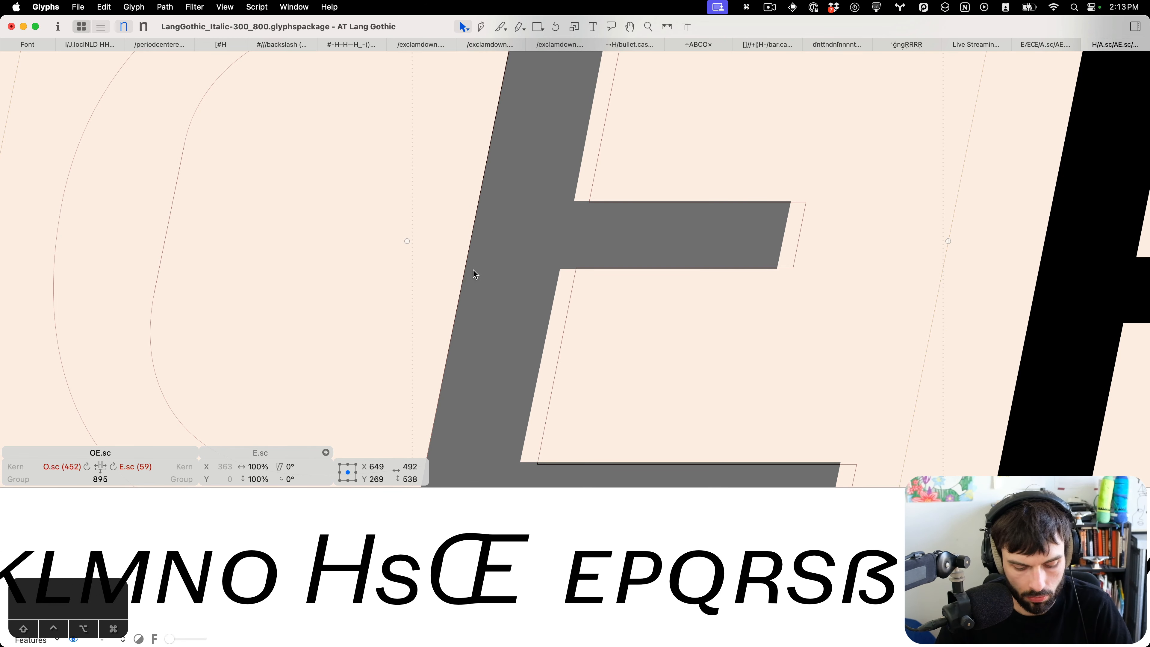
key("super+2")
key("super+v")
key("shift+Right")
key("Left")
key("Left")
key("Left")
key("Left")
key("super+b")
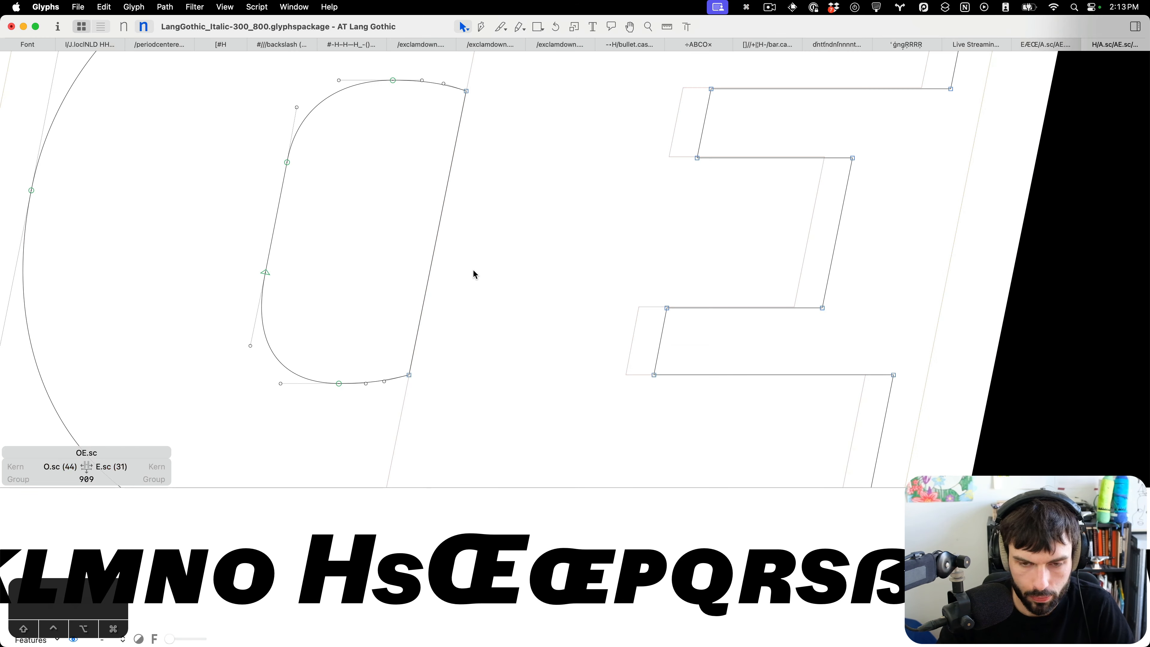
Lower the top edge of the E's bottom arm by 1 unit in the ExtraBold Italic master.
scroll(473, 270, "down", 5)
scroll(473, 270, "up", 5)
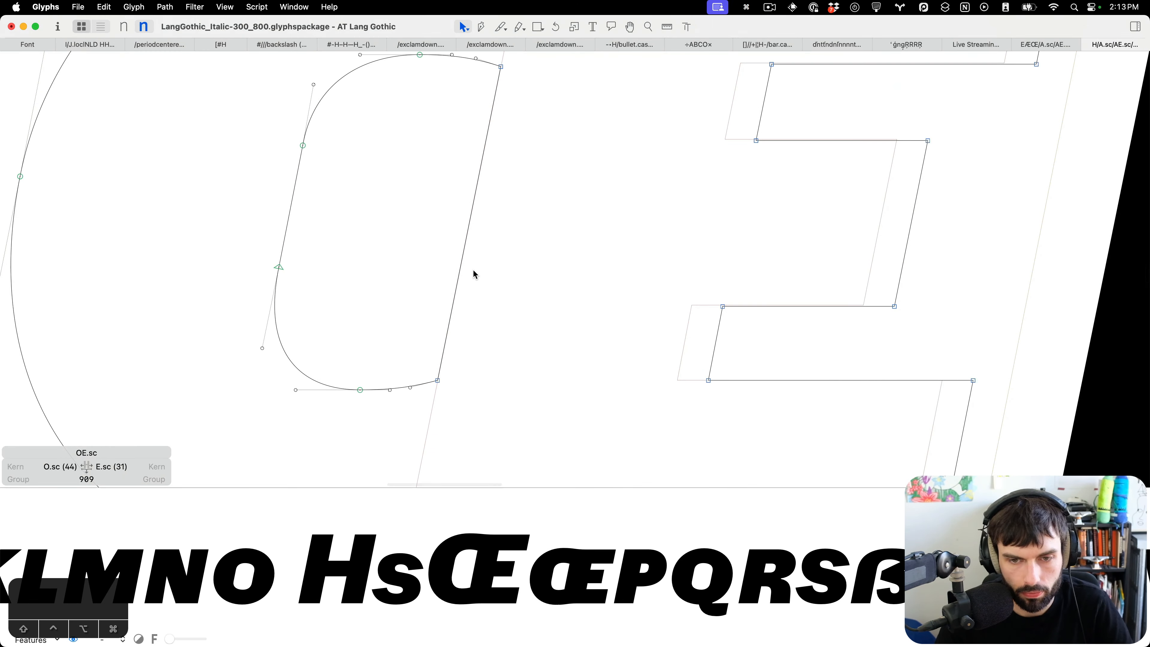
scroll(565, 287, "down", 2)
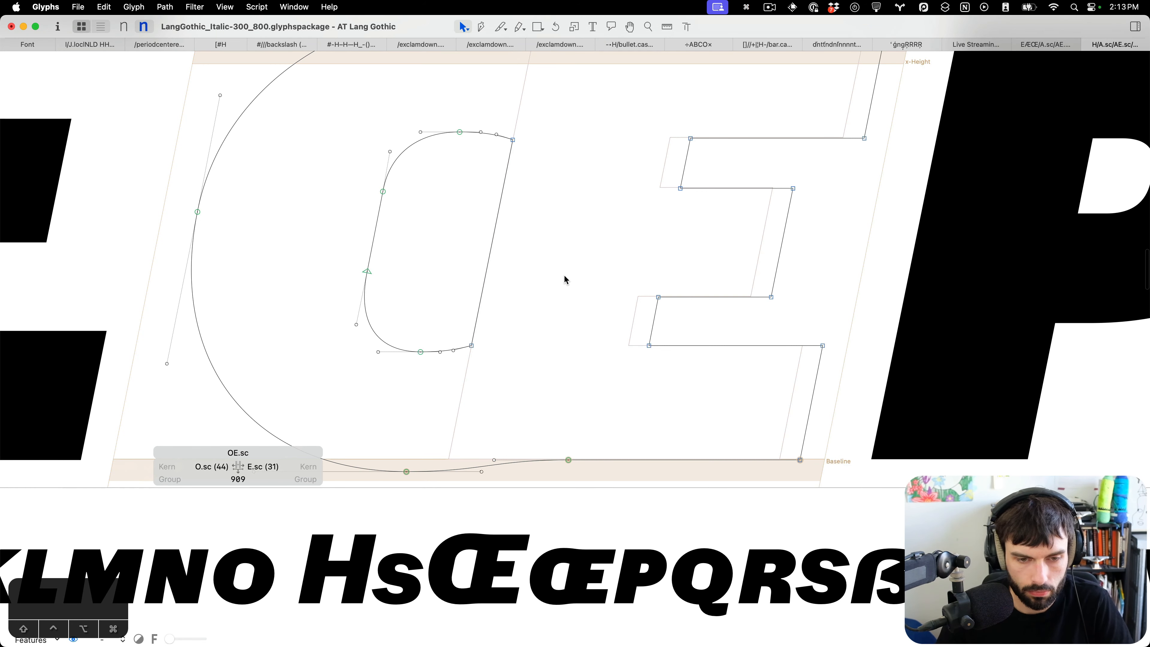
scroll(583, 372, "down", 2)
left_click_drag(876, 480, 607, 407)
left_click(613, 396)
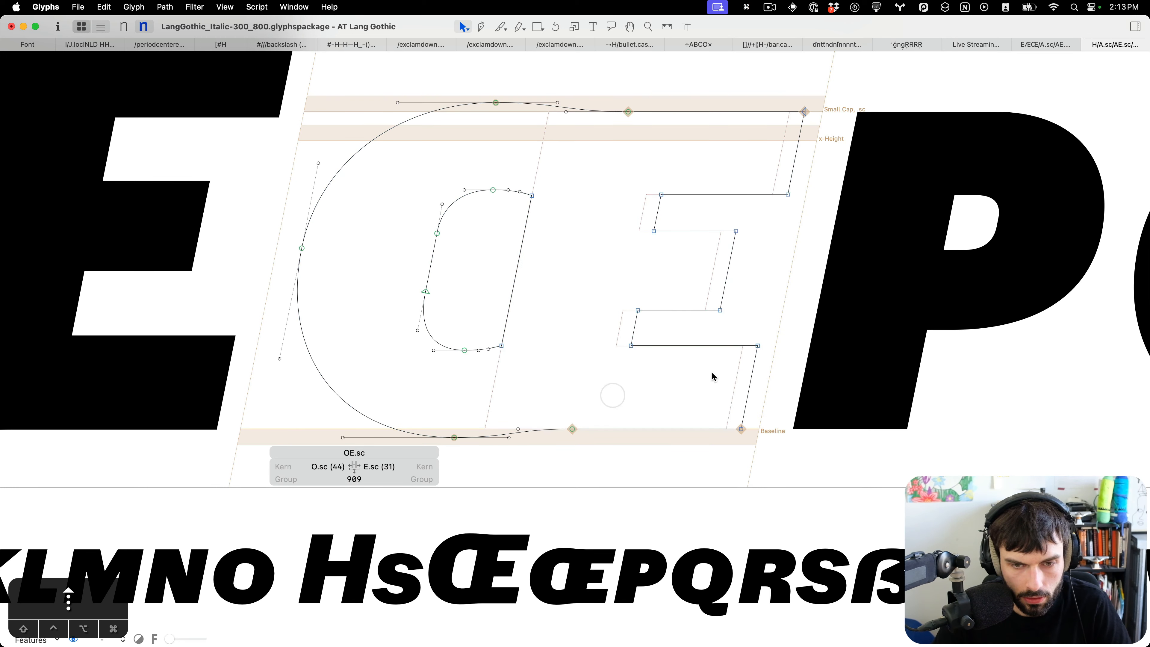
scroll(779, 362, "up", 2)
left_click_drag(783, 378, 483, 321)
key("Down")
key("Down")
key("Up")
scroll(666, 196, "up", 3)
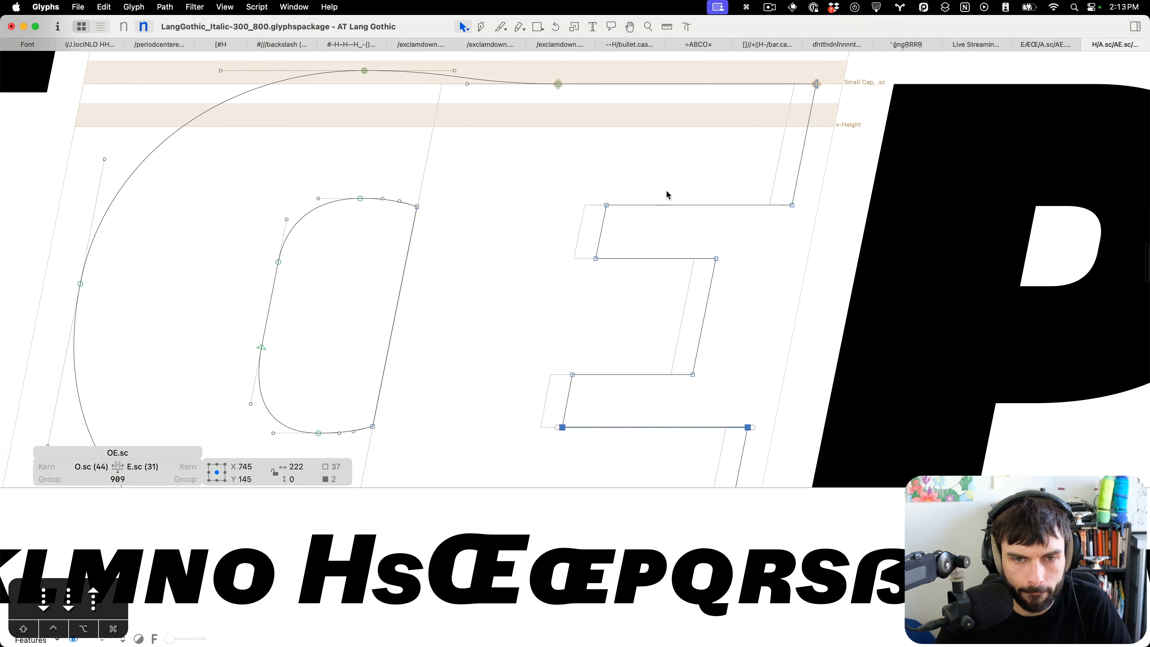
Shift the E part of OE.sc 27 units left and update the glyph's metrics.
scroll(908, 94, "down", 2)
left_click_drag(890, 78, 675, 419)
left_click_drag(730, 69, 634, 138)
key("shift+Left")
key("shift+Left")
key("shift+Left")
scroll(691, 173, "up", 5)
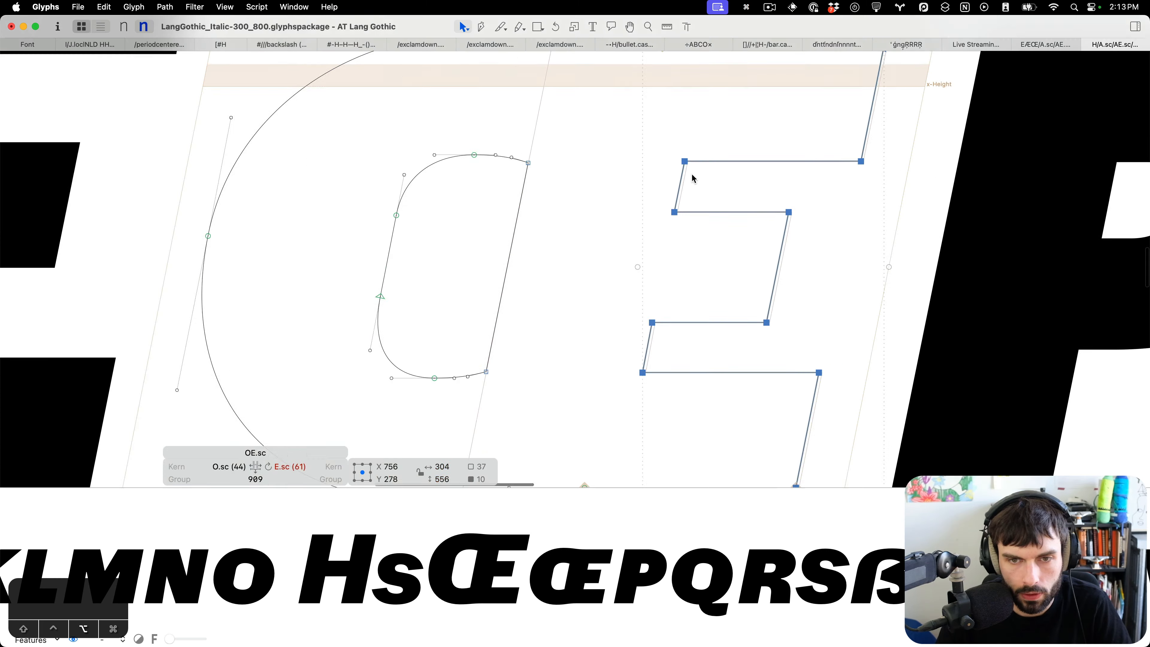
key("Right")
key("Right")
key("Right")
key("Right")
key("ctrl+super+m")
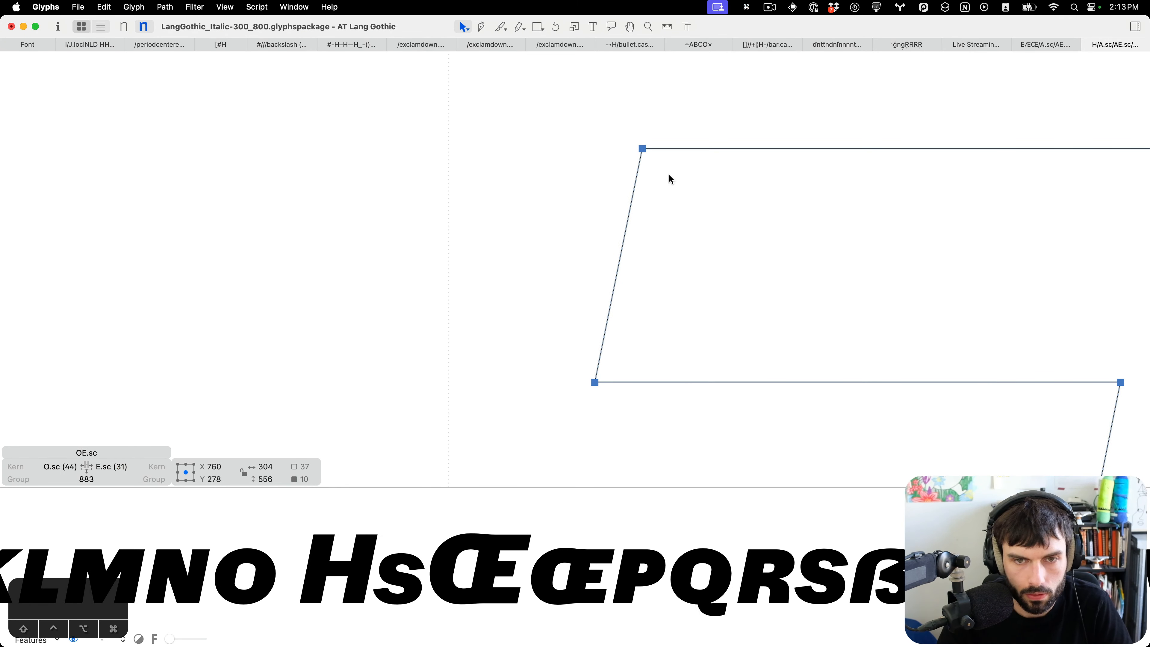
Switch to the Light master and shift the E part of OE.sc slightly left.
scroll(669, 175, "down", 3)
scroll(670, 178, "down", 5)
key("super+1")
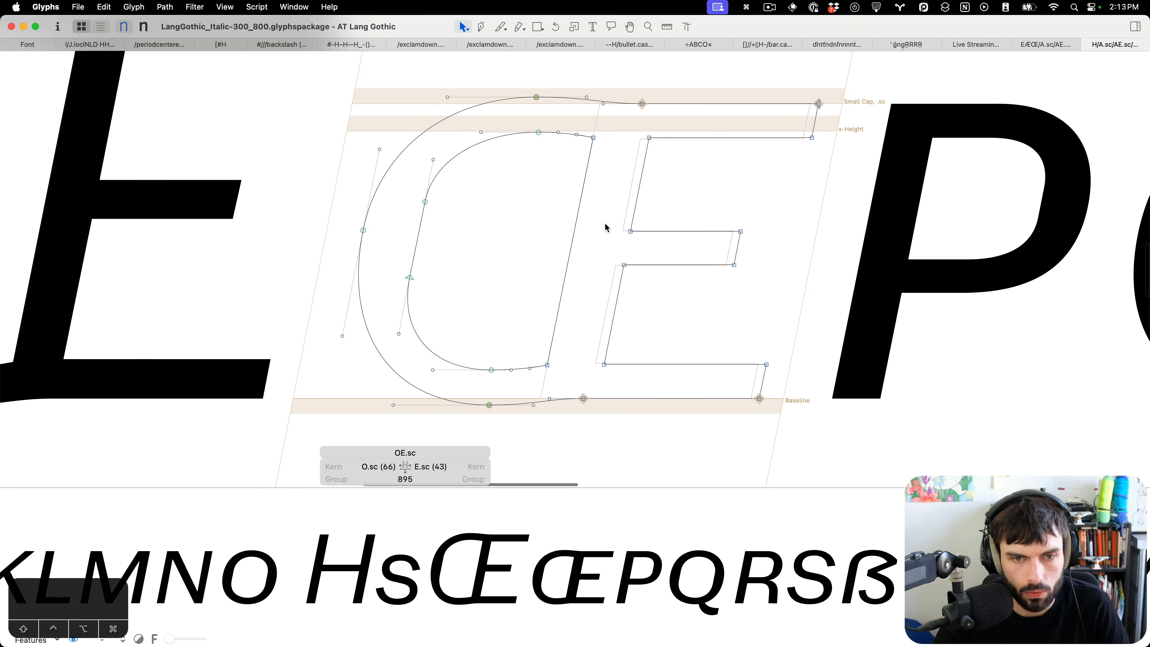
left_click_drag(831, 439, 582, 176)
left_click_drag(906, 72, 742, 159)
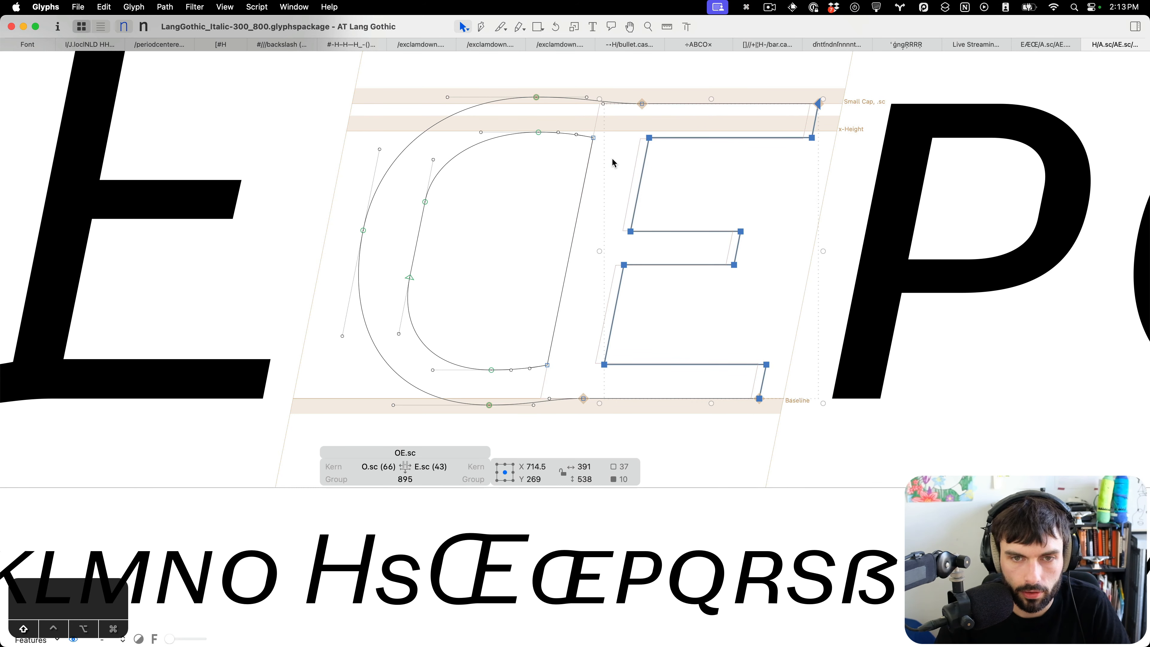
key("shift+Left")
key("shift+Left")
key("Right")
key("Right")
key("Right")
key("Right")
key("Right")
key("Right")
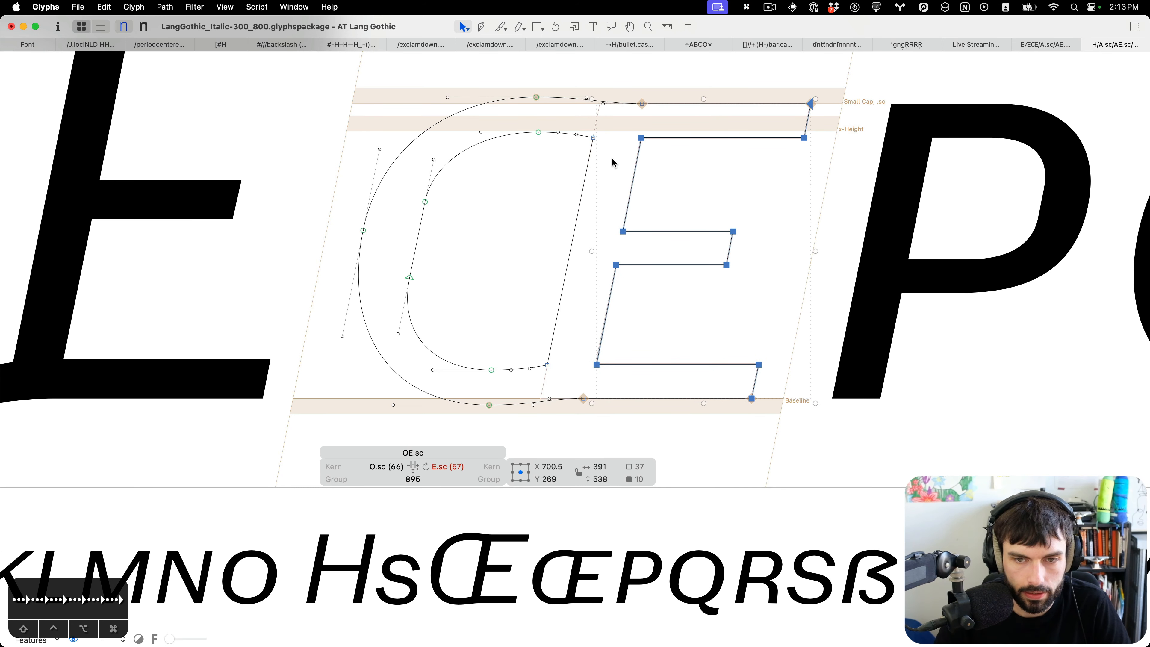
Toggle the connection type of the OE.sc's top and bottom junction nodes and shift them 10 units left.
left_click(612, 159)
left_click_drag(677, 91, 623, 127)
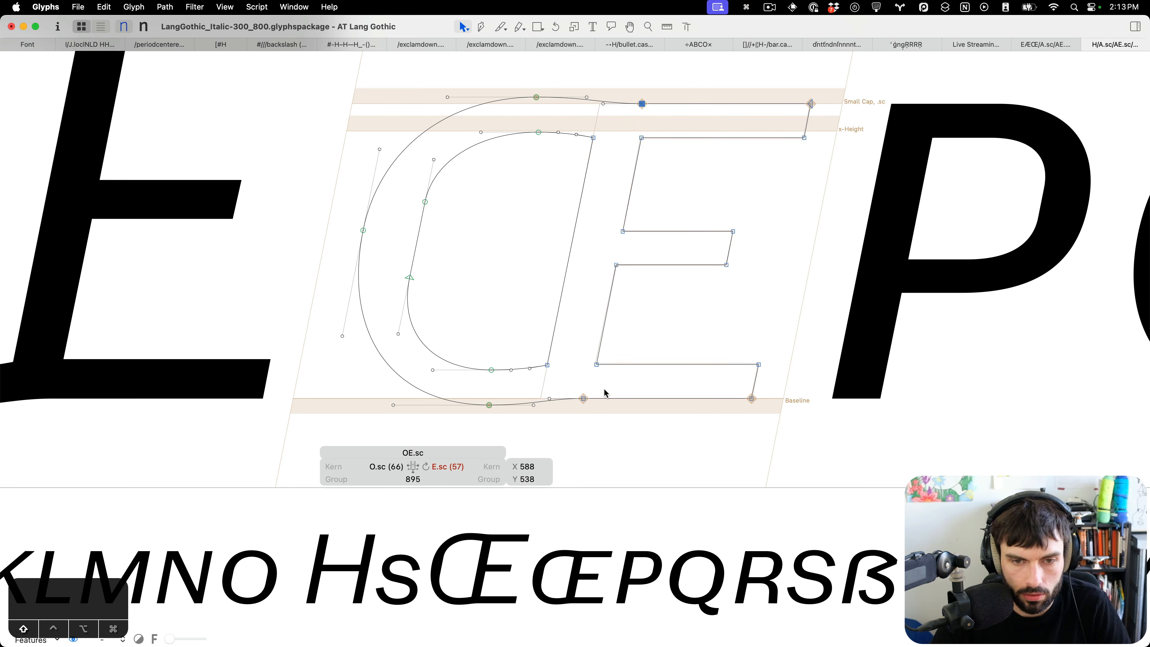
left_click_drag(606, 393, 555, 430)
key("Return")
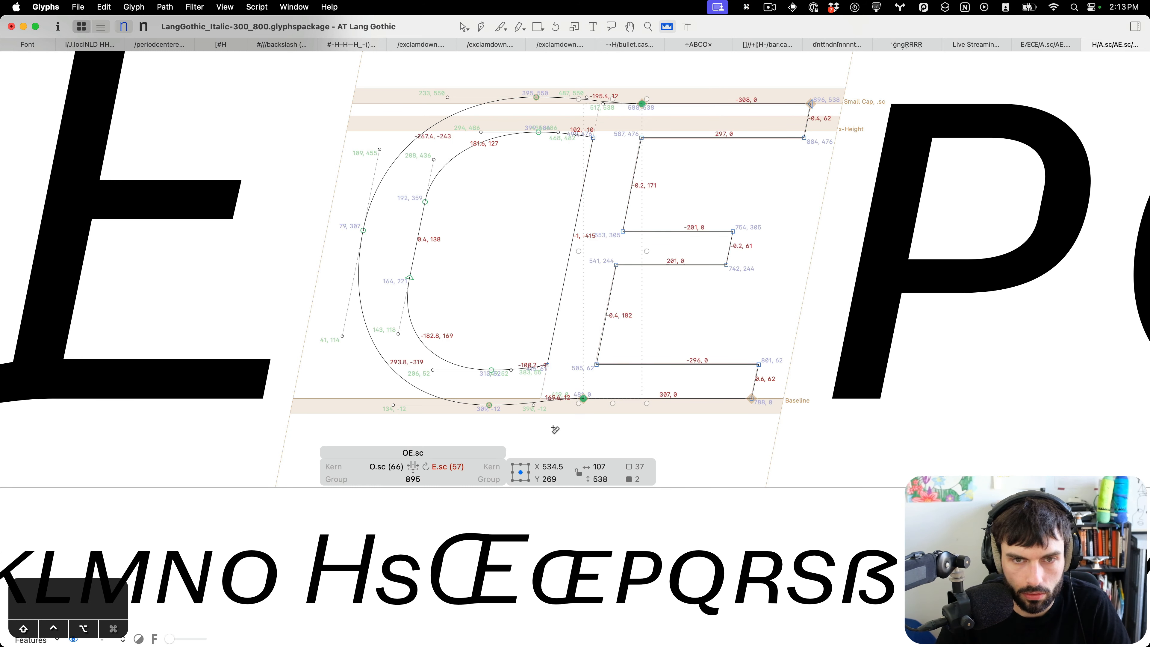
key("shift+Left")
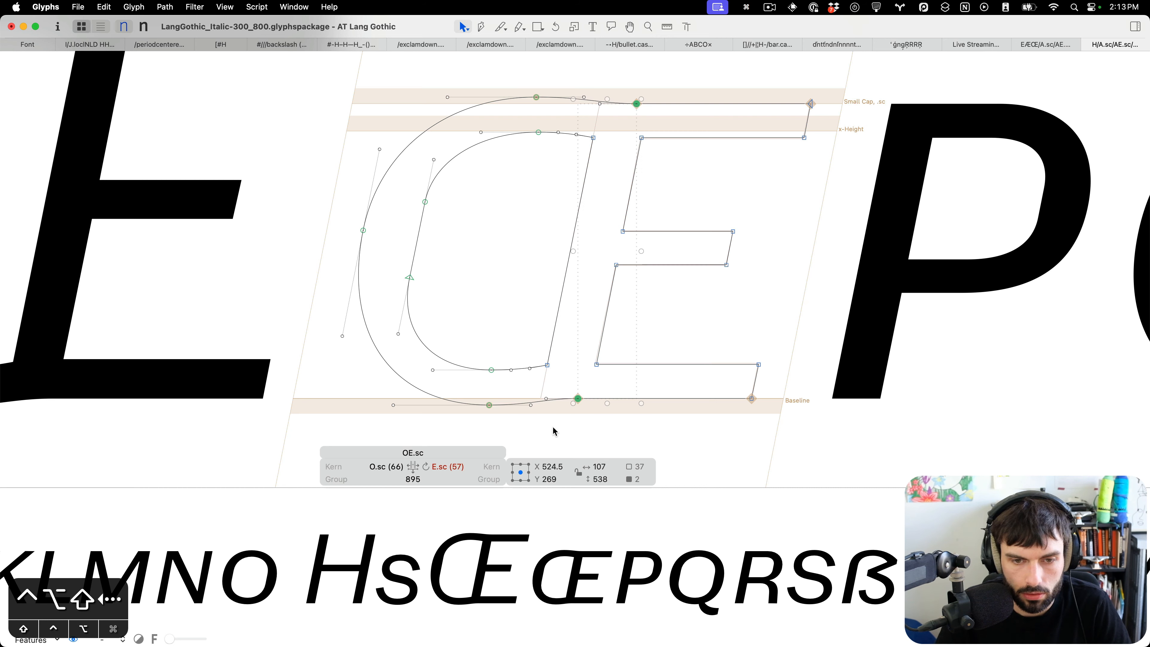
left_click(786, 361)
Raise the top edge of the E's bottom arm by 2 units.
scroll(786, 360, "up", 3)
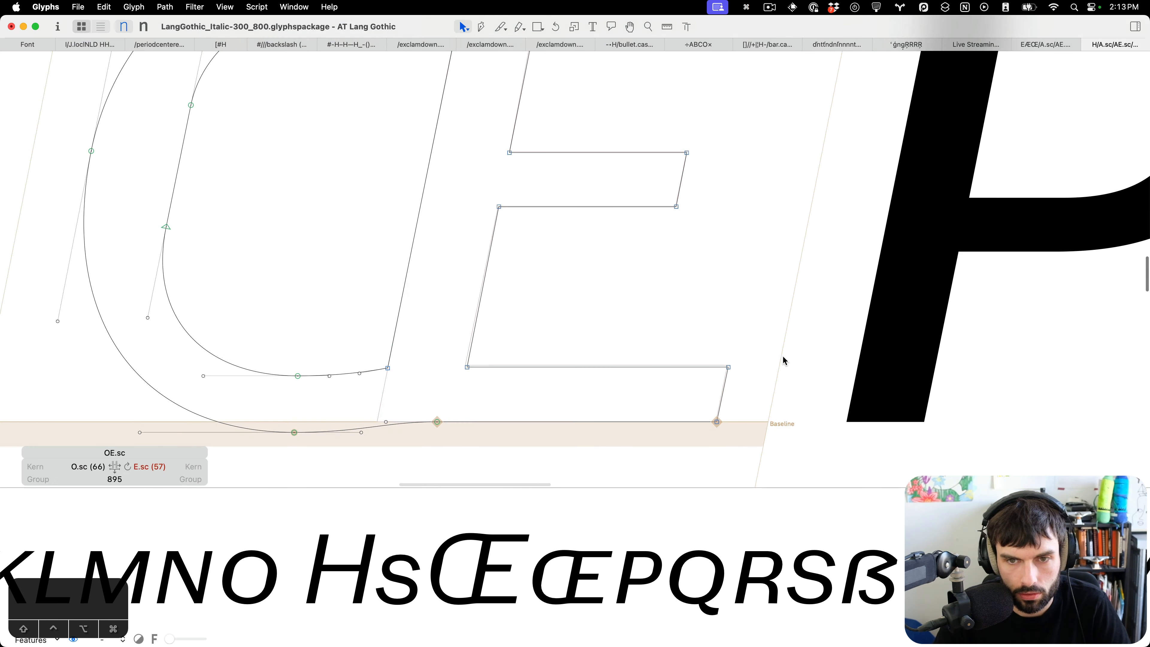
left_click_drag(753, 391, 436, 325)
key("Up")
key("Up")
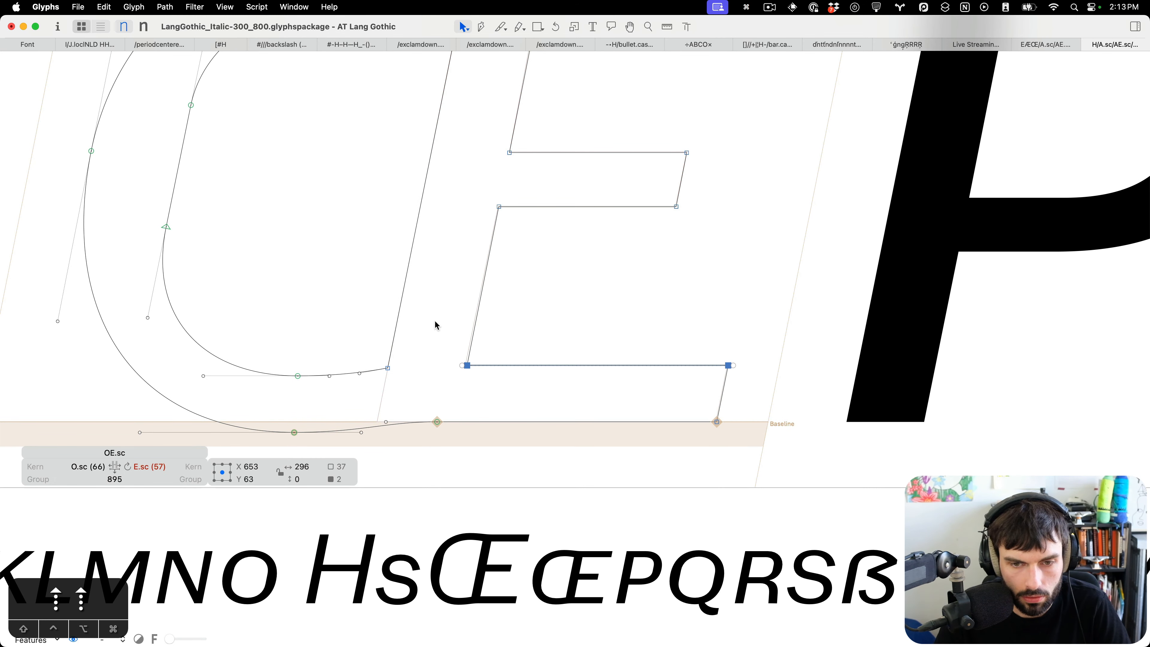
Lower the bottom edge of the E's top arm by 2 units.
scroll(436, 325, "up", 5)
left_click_drag(841, 198, 513, 135)
key("Down")
key("Down")
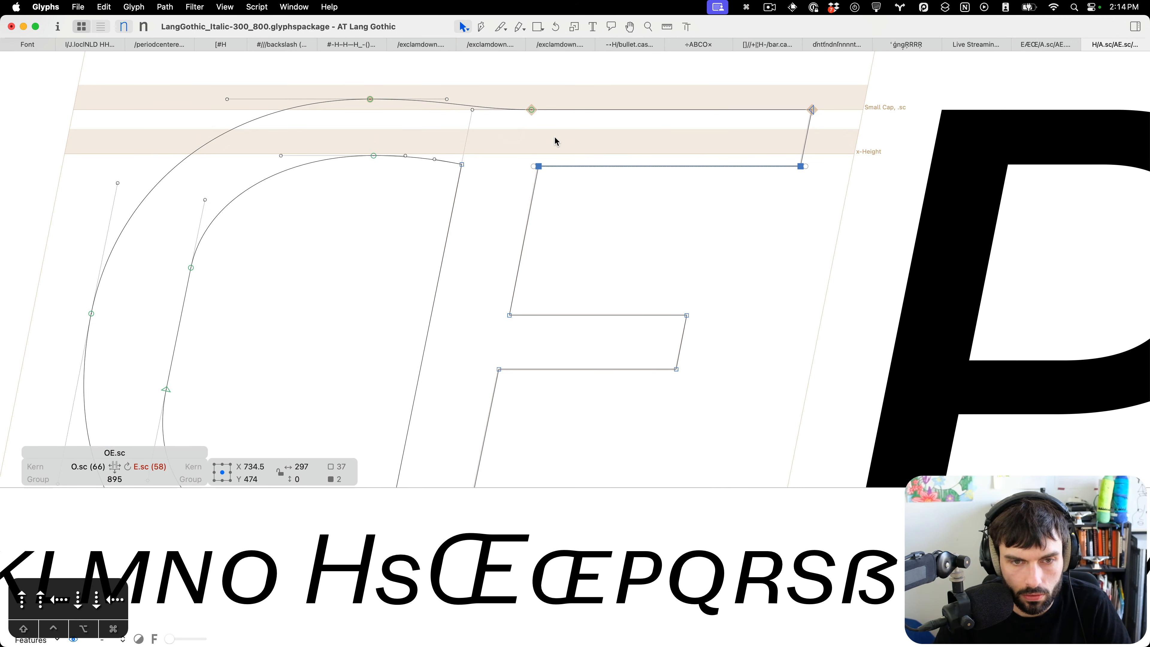
Shift the E's bottom-right corner node 1 unit left and save the Italic font.
left_click(538, 166)
scroll(509, 209, "down", 5)
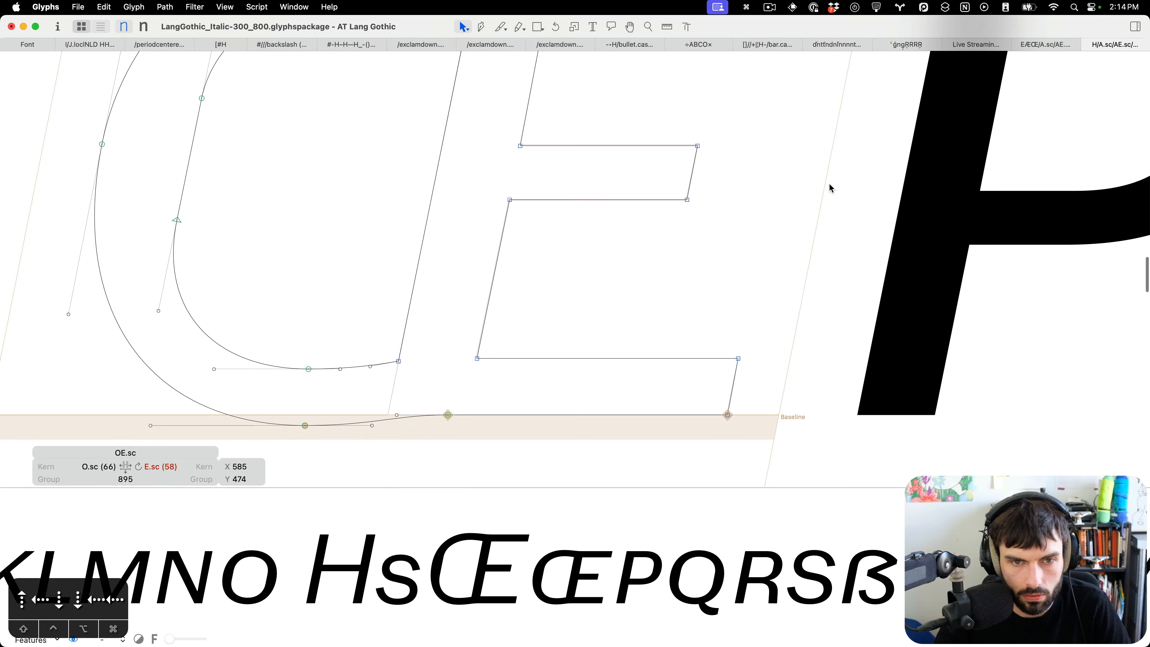
left_click_drag(806, 178, 492, 236)
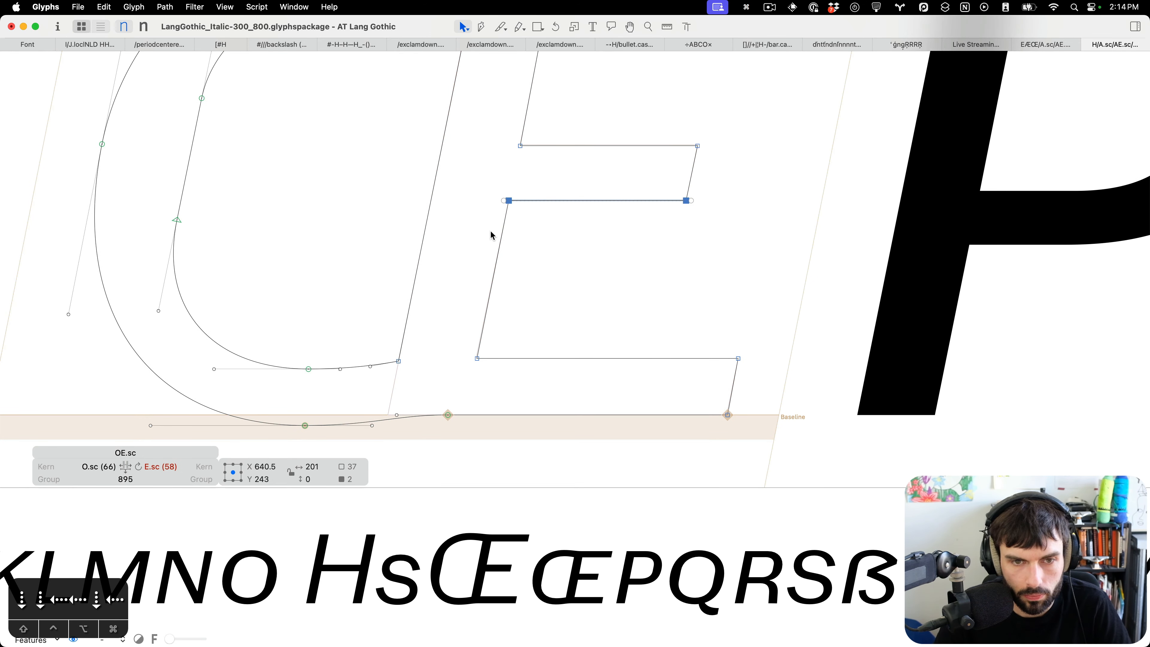
left_click_drag(782, 191, 560, 111)
left_click_drag(493, 94, 487, 90)
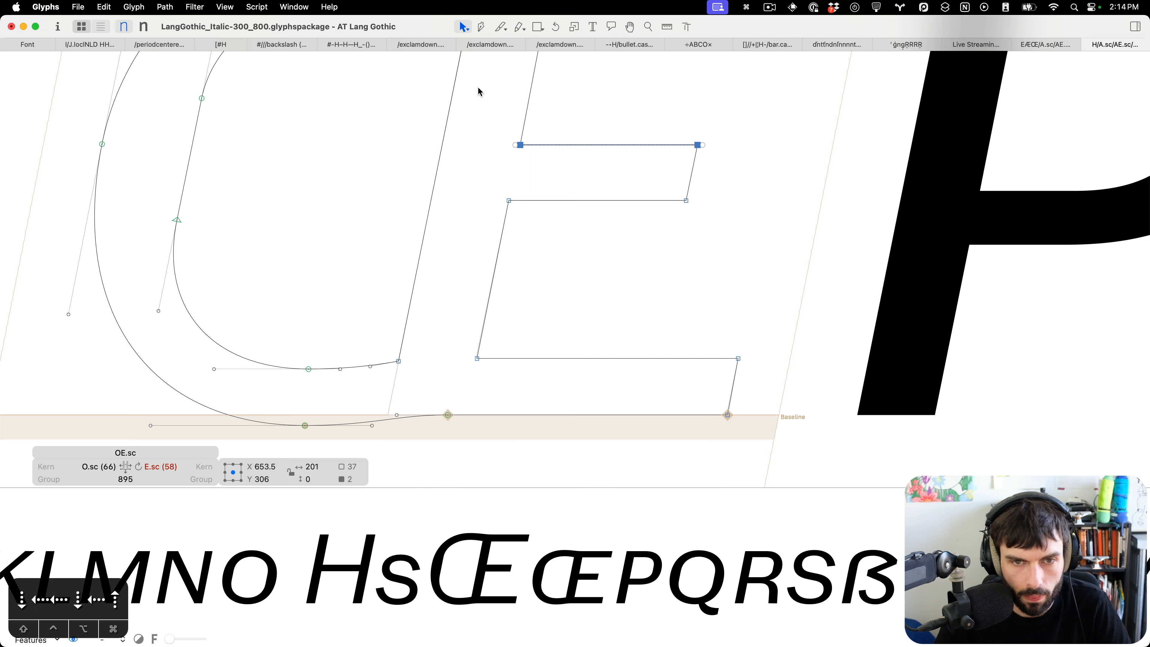
left_click_drag(547, 334, 438, 368)
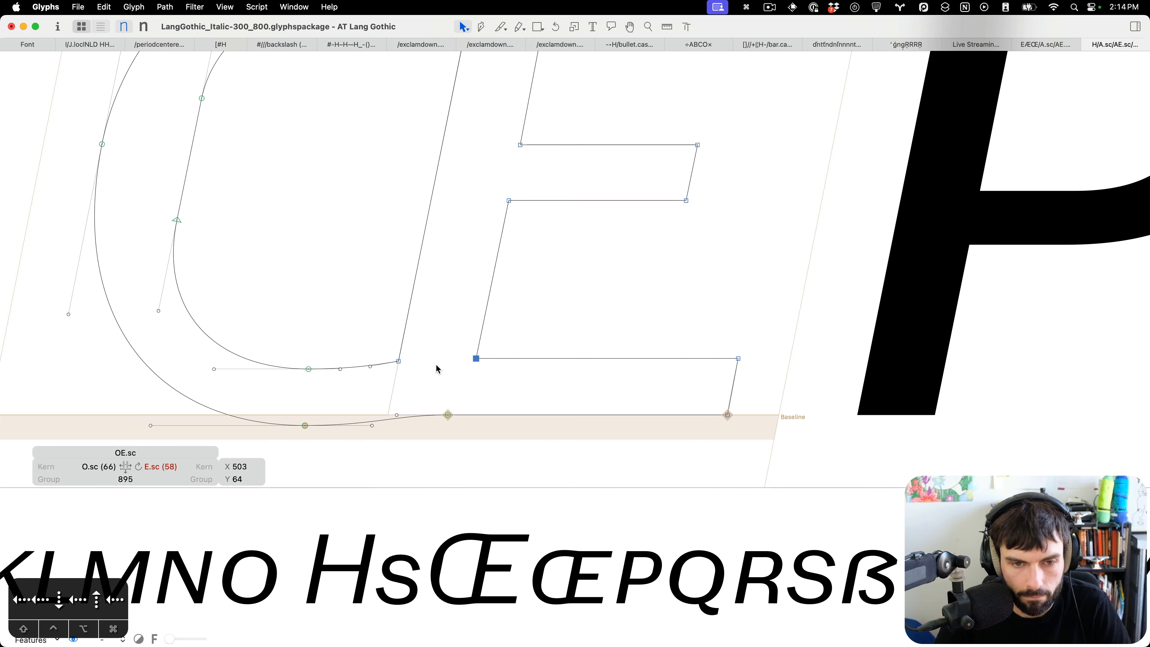
scroll(683, 371, "down", 5)
left_click_drag(685, 385, 773, 436)
key("Left")
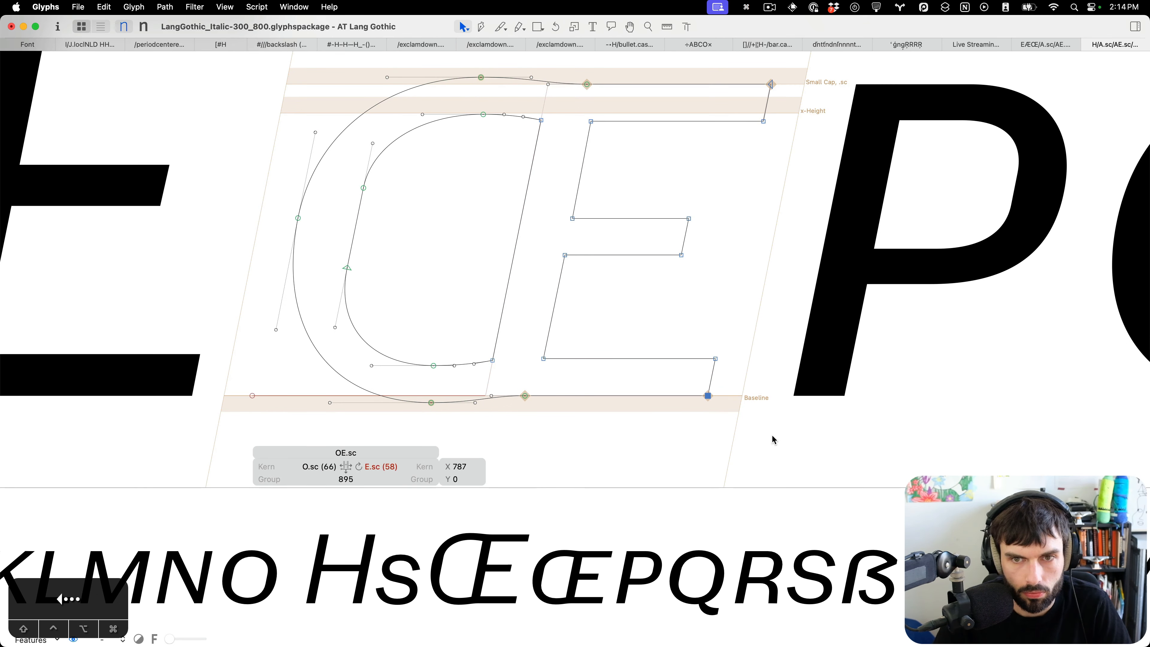
left_click_drag(804, 169, 720, 101)
key("super+s")
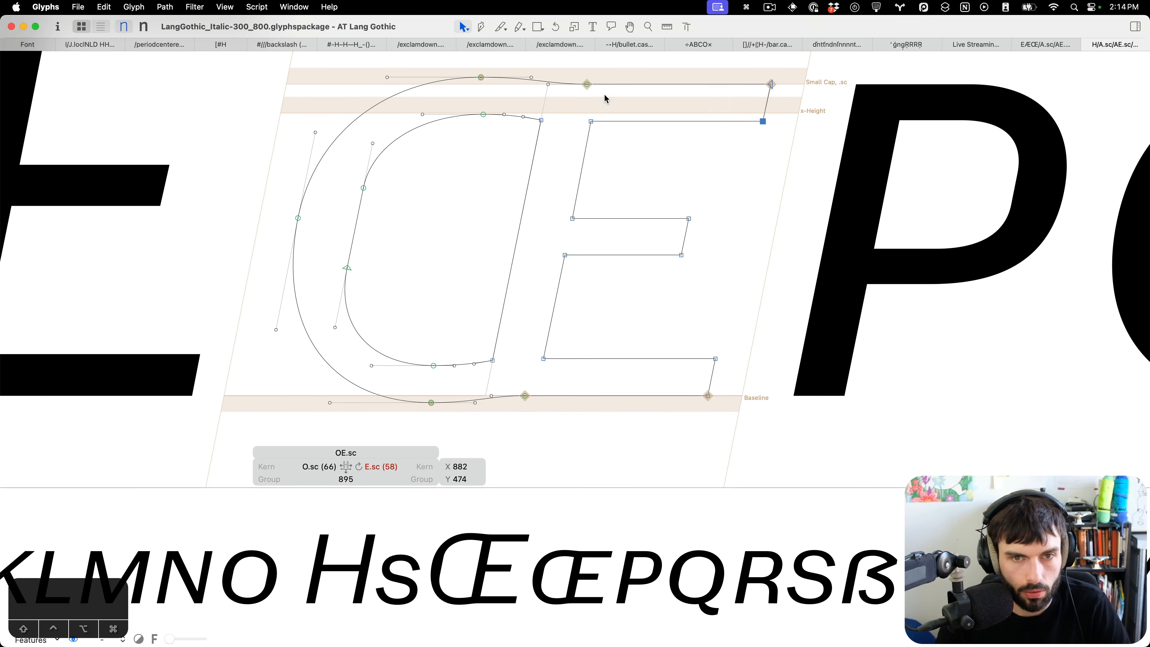
Shift the OE.sc's top and bottom junction nodes another 10 units left and save the font.
left_click_drag(612, 71, 576, 97)
left_click_drag(560, 381, 506, 414)
key("ctrl+alt+shift+Left")
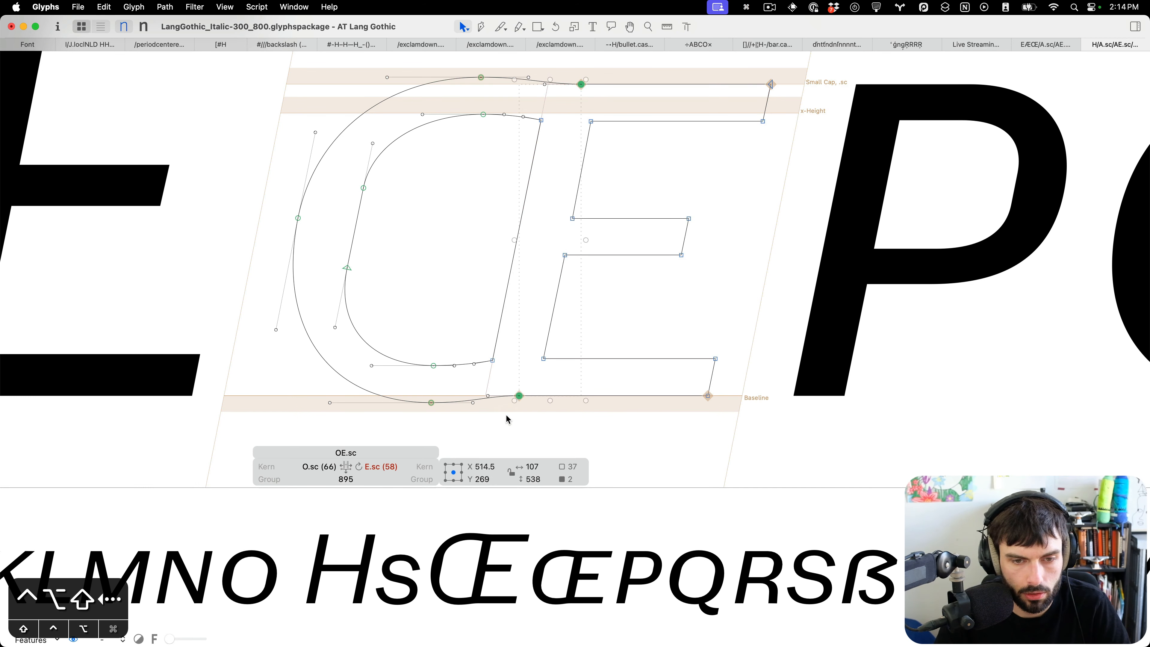
key("super+s")
Switch to the Text tool and zoom out to review OE.sc among the surrounding letters.
key("t")
key("super+minus")
key("super+minus")
key("super+minus")
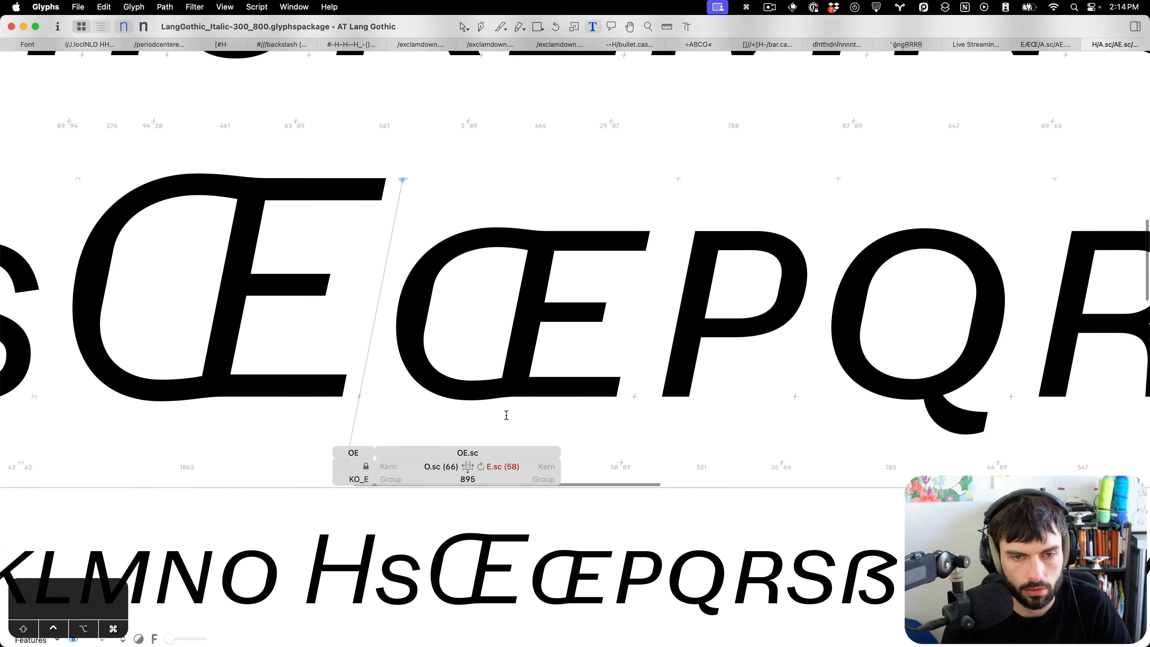
Save the Italic font and open OE.sc in the ExtraBold master for inspection.
key("ctrl+super+m")
scroll(660, 343, "down", 5)
key("super+s")
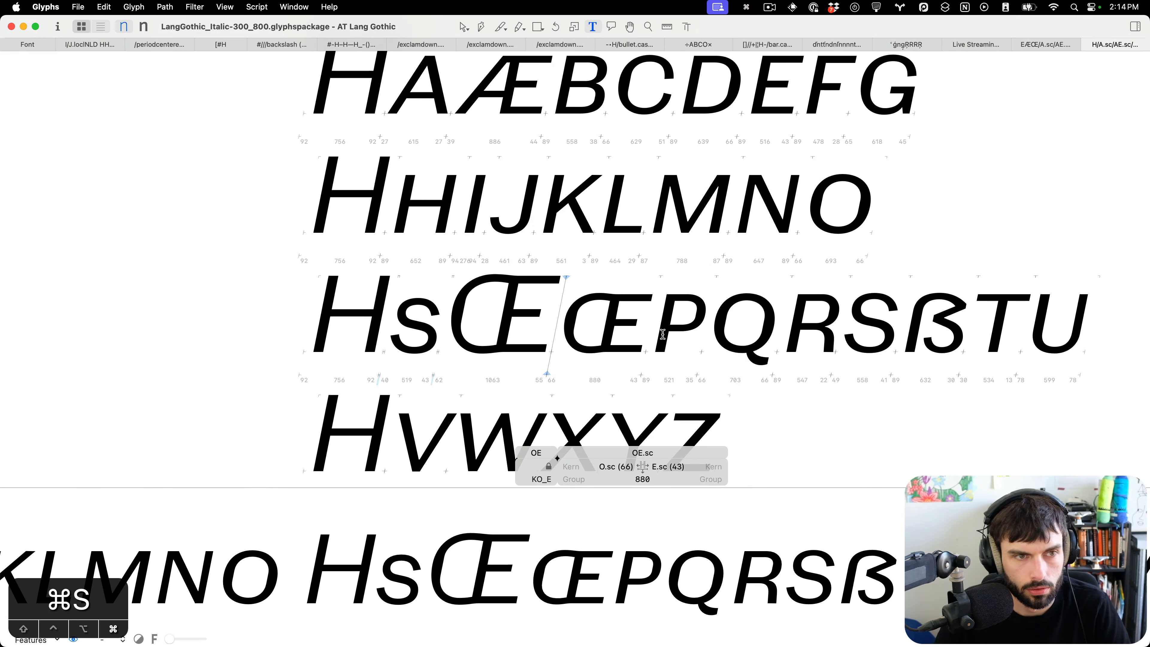
key("super+2")
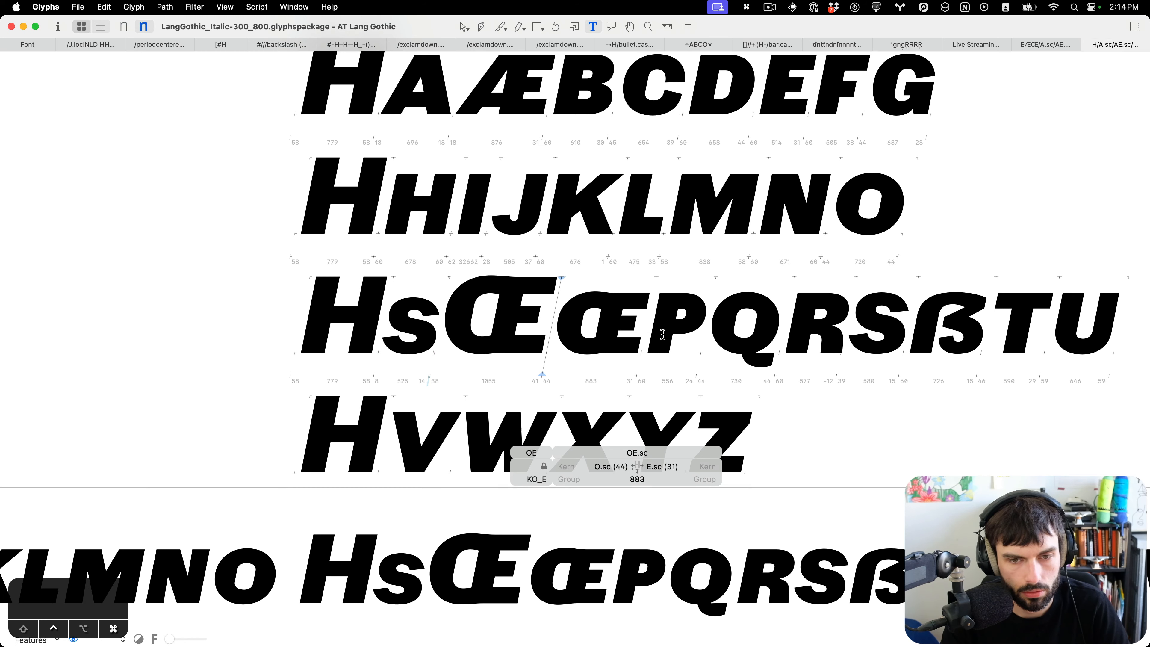
scroll(619, 330, "left", 3)
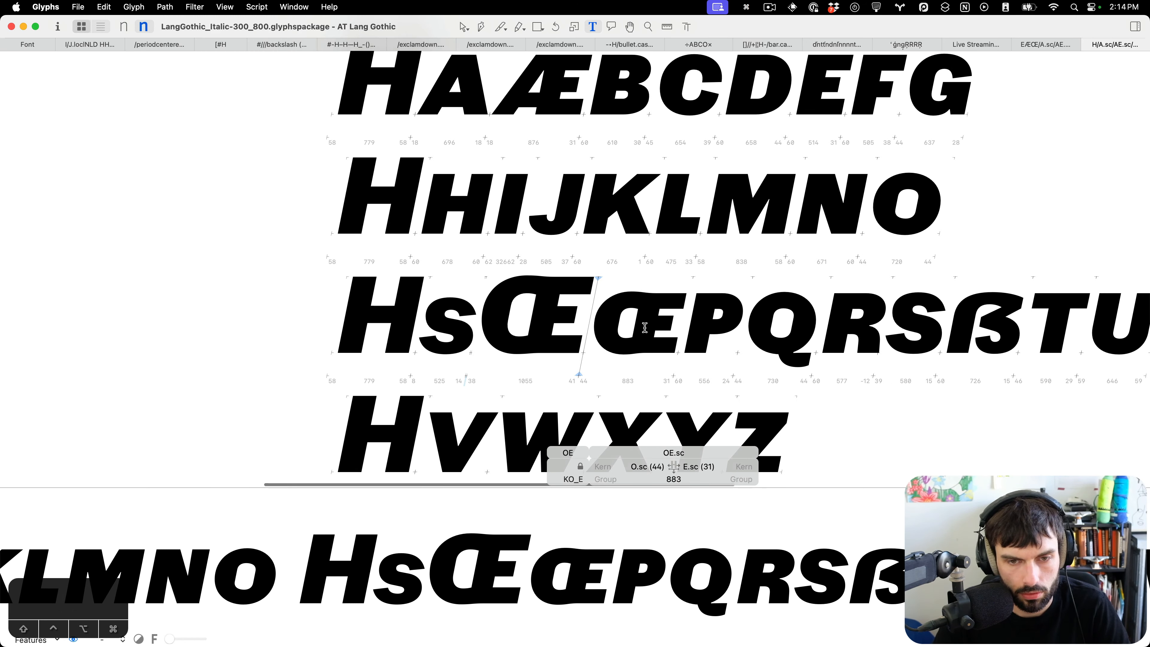
double_click(645, 328)
scroll(641, 331, "up", 5)
left_click(641, 332)
scroll(639, 331, "down", 5)
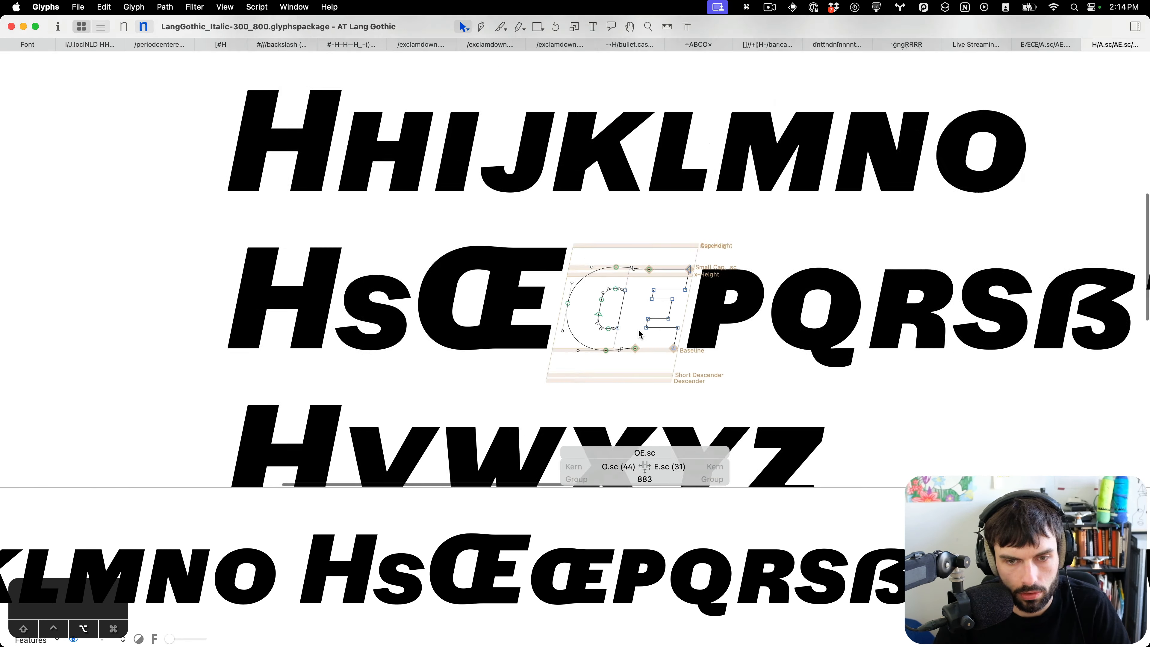
Switch to the Roman font's Light master and review the small caps spacing strings.
key("ctrl+Up")
left_click(299, 261)
key("v")
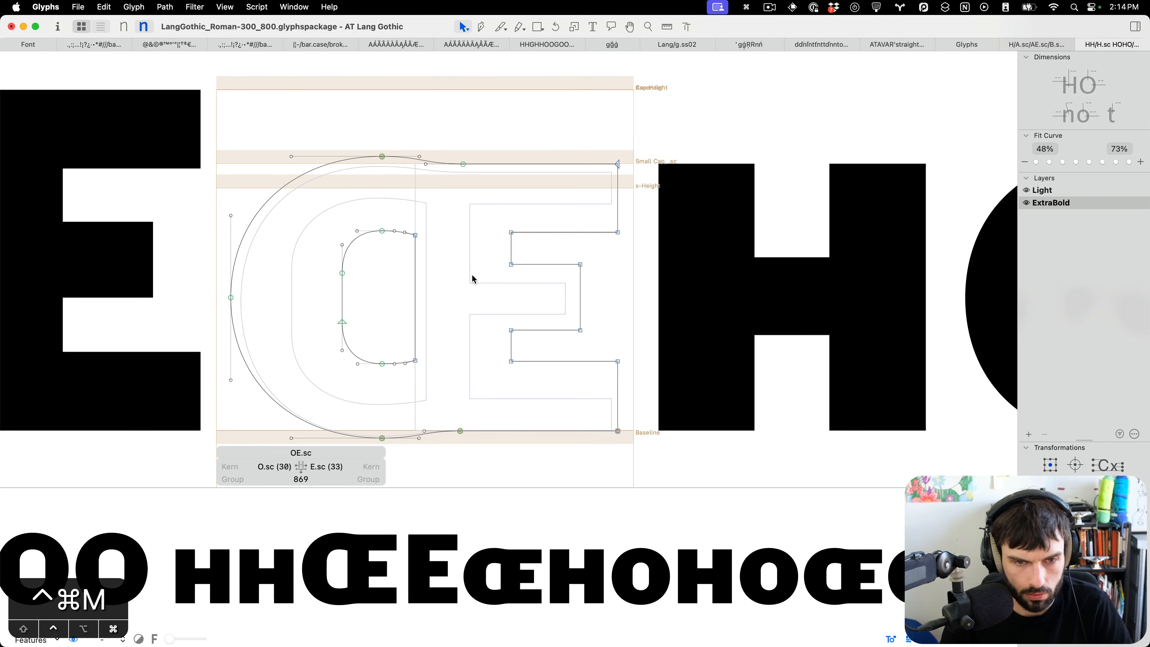
key("cmd+1")
key("ctrl+alt+super")
scroll(573, 286, "down", 10)
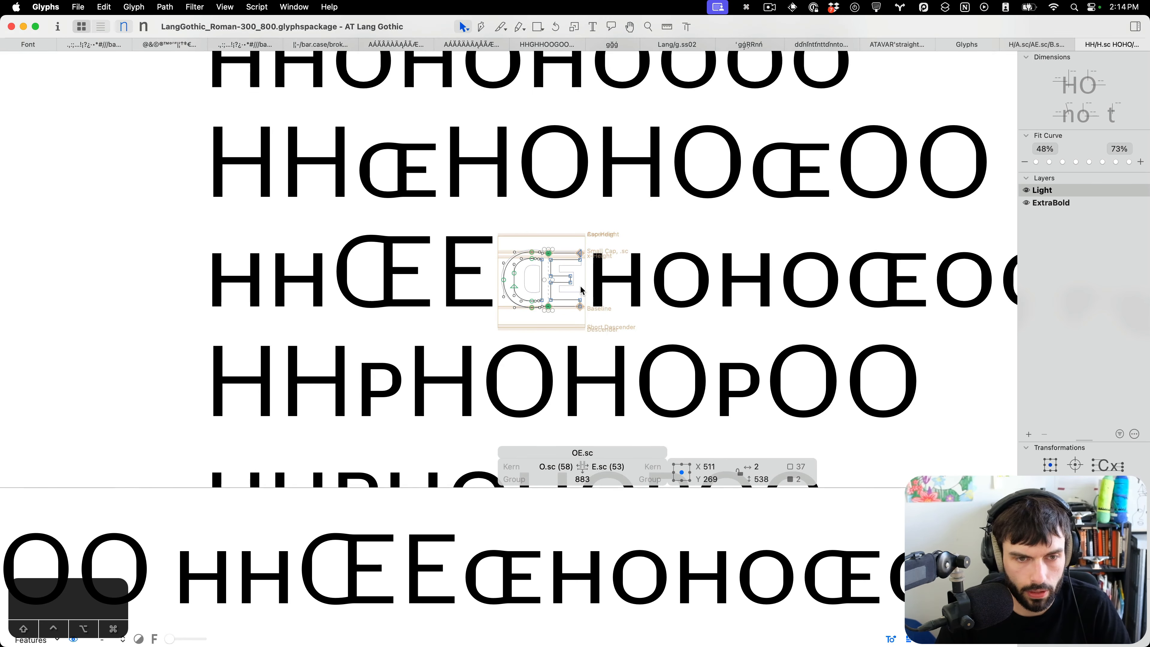
scroll(576, 297, "right", 2)
scroll(544, 317, "down", 5)
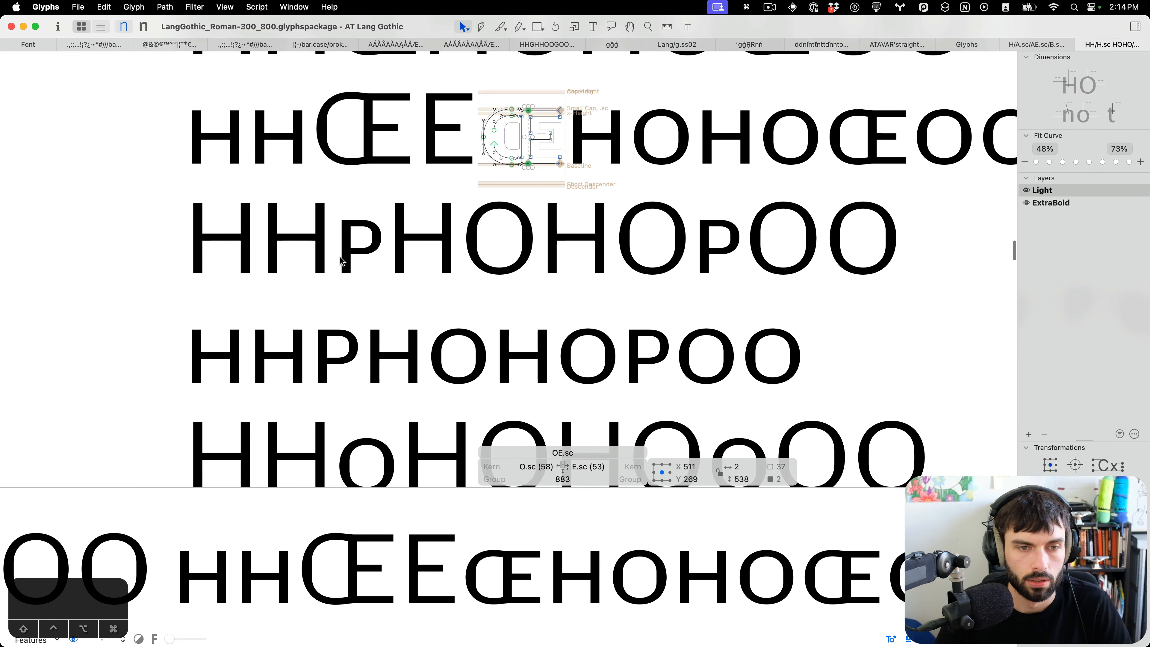
Inspect the P.sc outline and review the spacing lines that follow it.
double_click(381, 271)
scroll(376, 270, "up", 6)
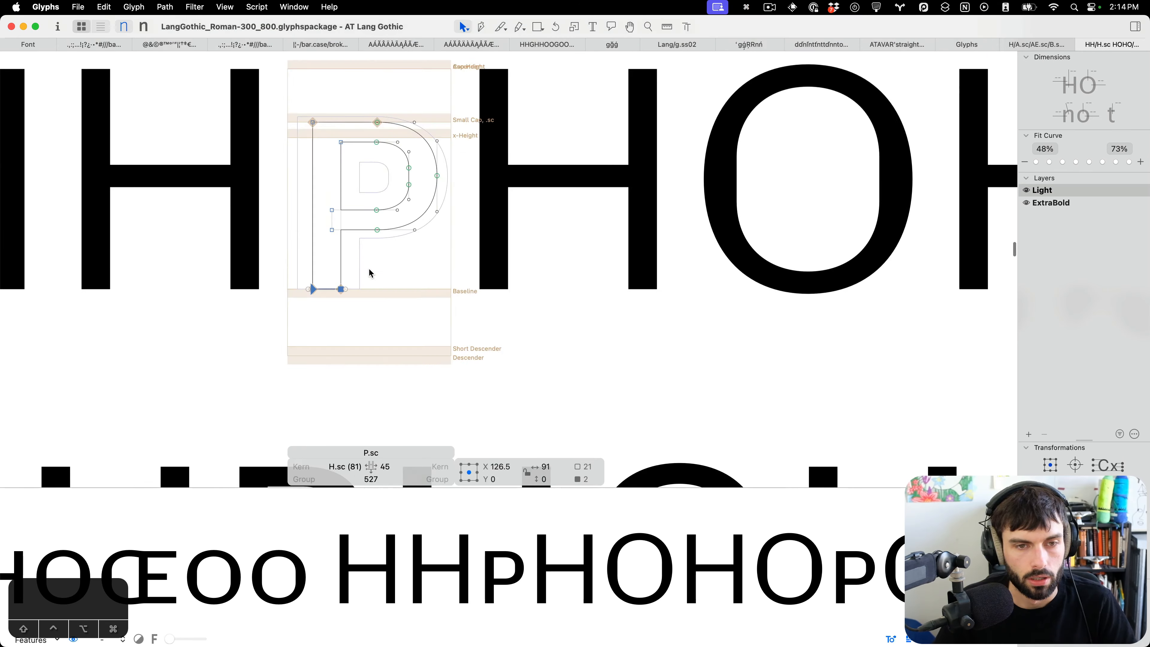
key("t")
scroll(430, 272, "down", 6)
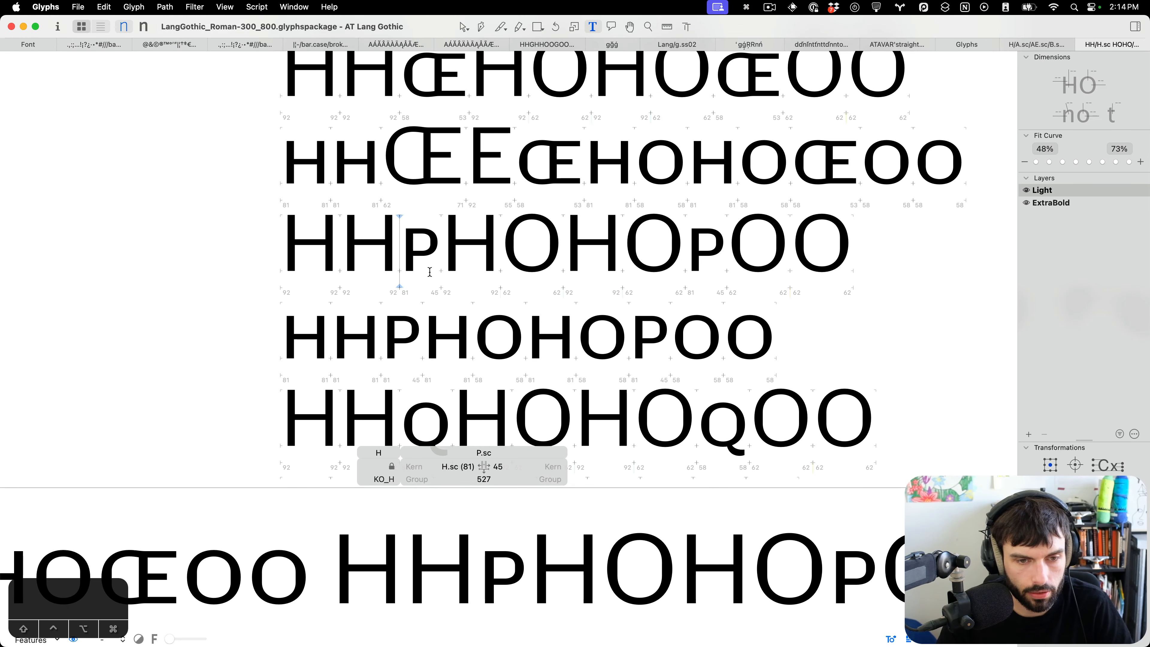
scroll(430, 272, "down", 2)
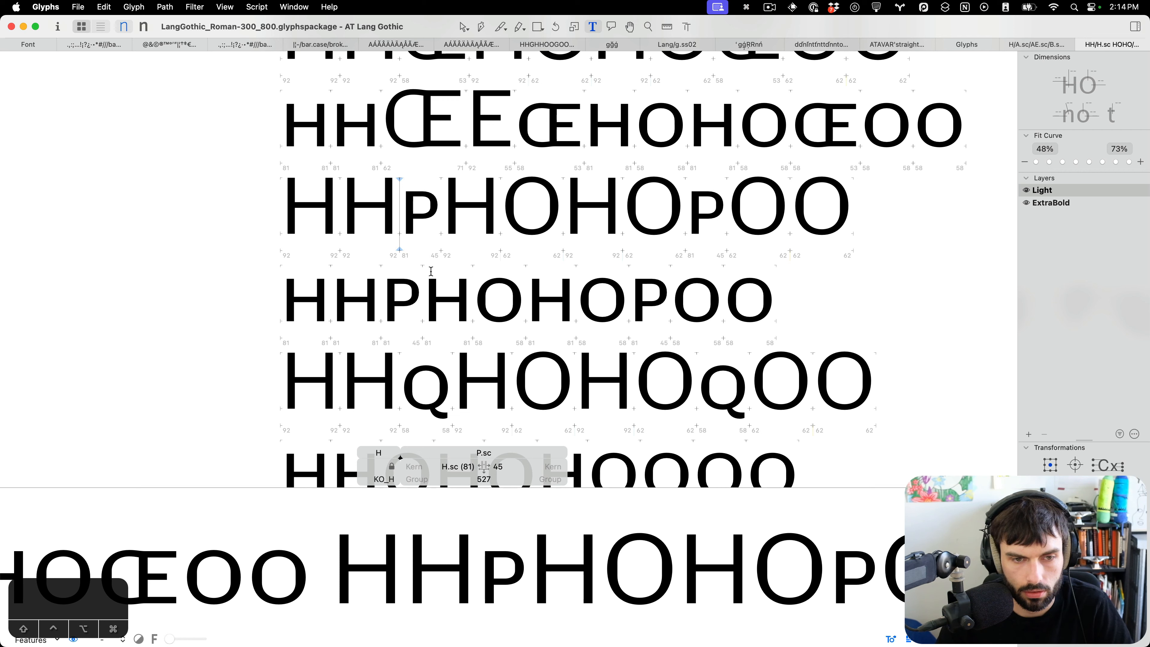
key("Down")
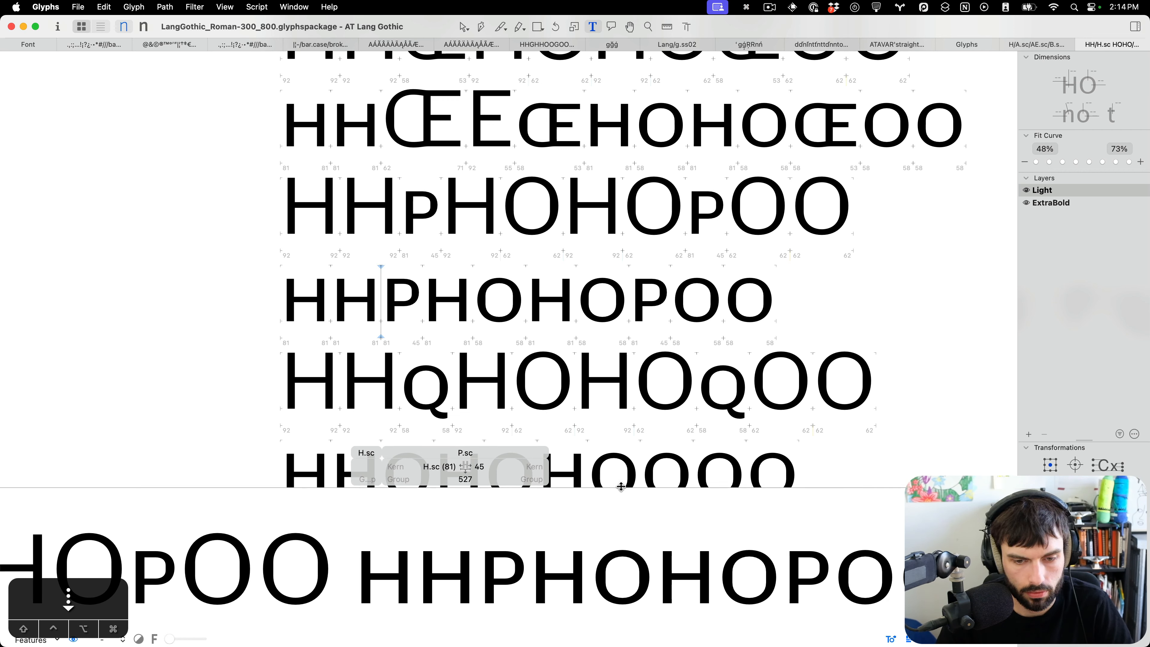
left_click_drag(621, 487, 619, 536)
scroll(531, 266, "down", 5)
scroll(426, 266, "up", 4)
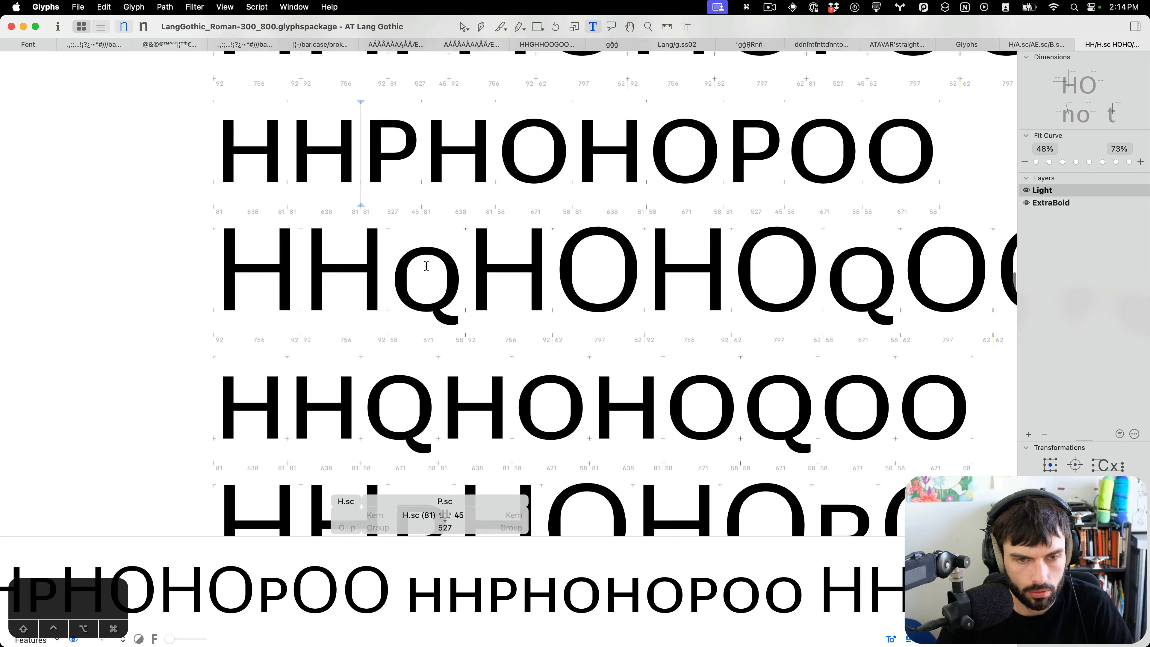
Insert an uppercase R before R.sc in its spacing string for comparison.
left_click(393, 266)
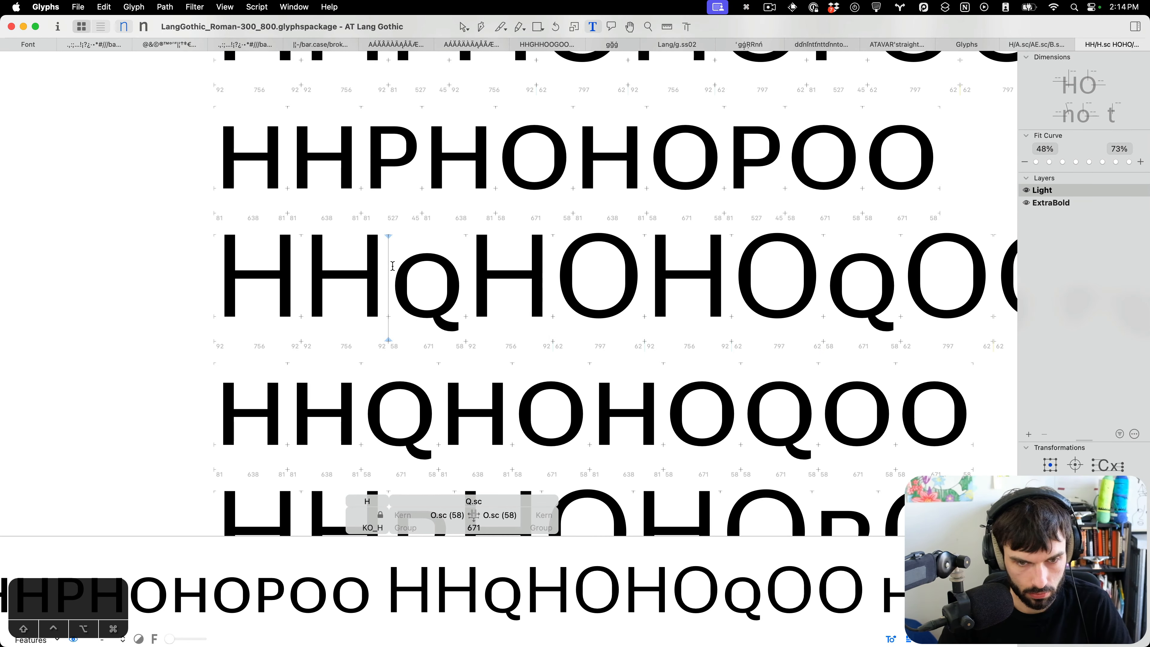
key("Down")
key("Down")
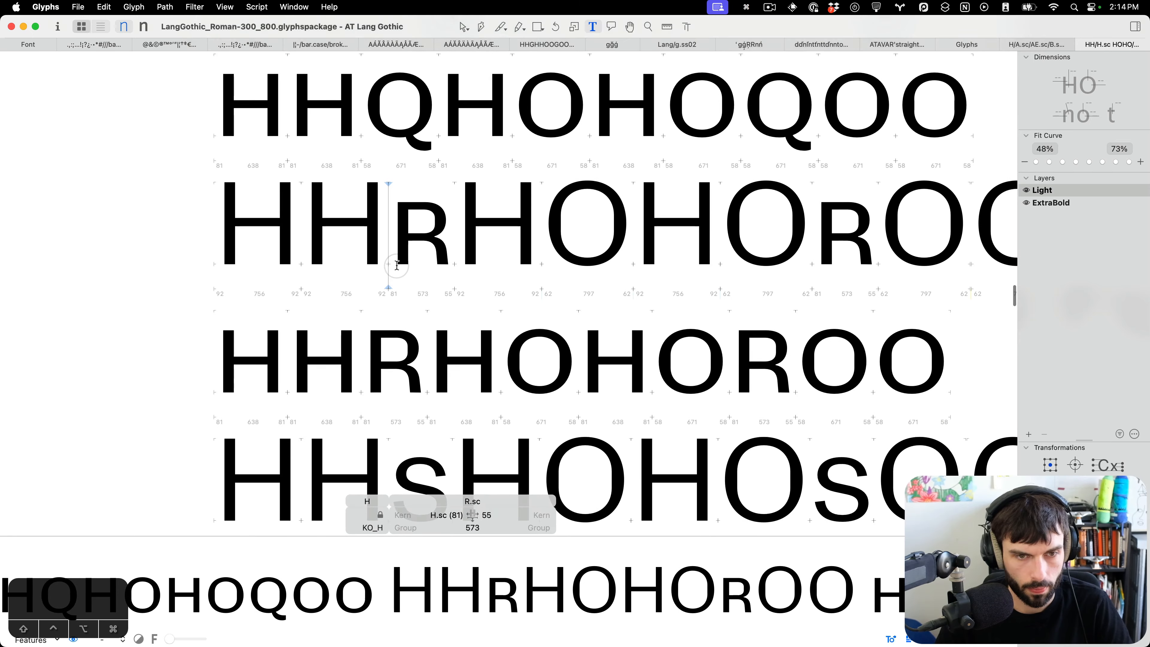
scroll(392, 237, "up", 3)
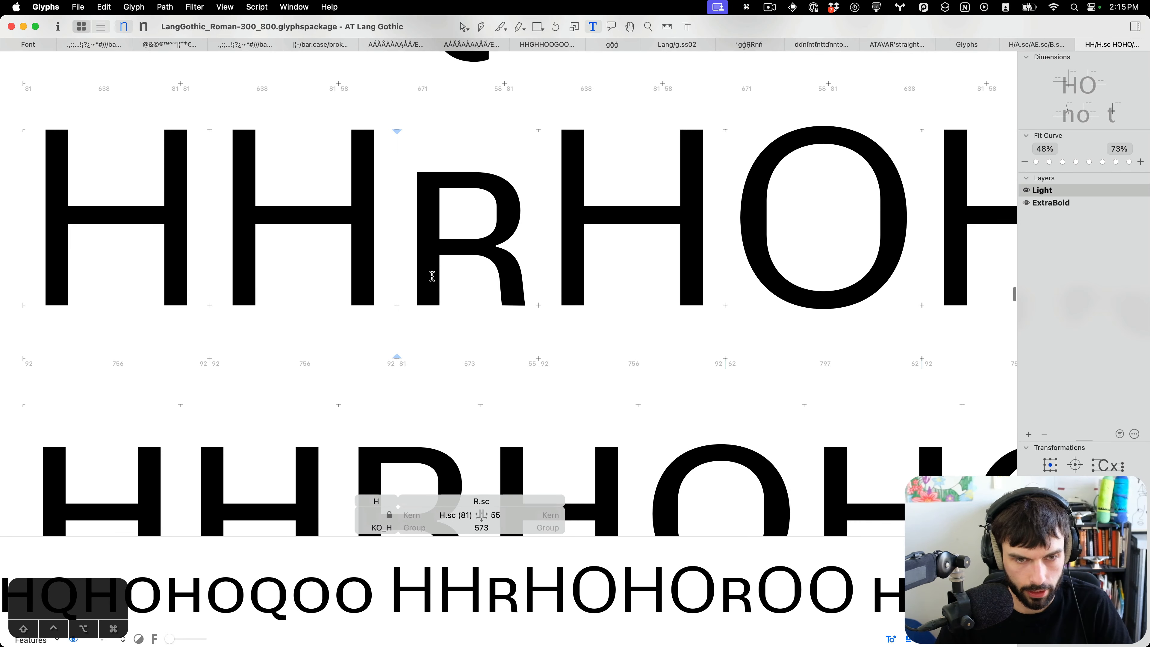
type("R")
scroll(508, 298, "up", 2)
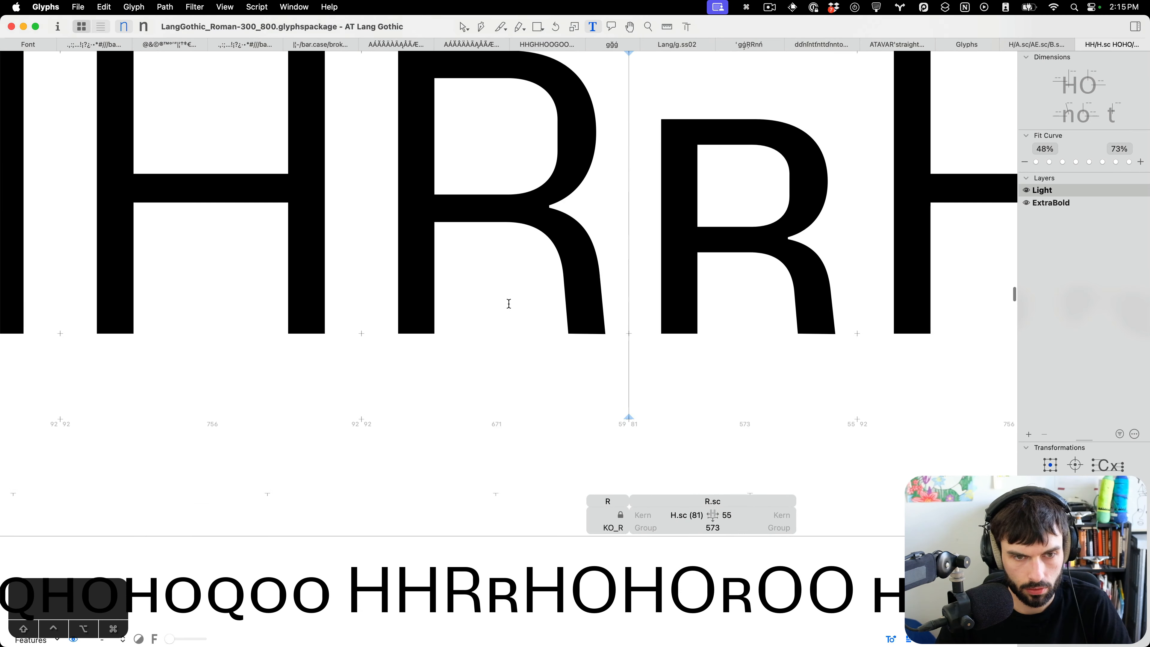
Inspect the nodes of the R's leg in edit mode and save the Roman font.
scroll(509, 304, "up", 2)
double_click(509, 333)
left_click_drag(589, 450, 522, 342)
left_click_drag(579, 189, 521, 258)
key("ctrl+alt+Left")
key("ctrl+alt+Left")
key("ctrl+alt+Right")
key("ctrl+alt+Right")
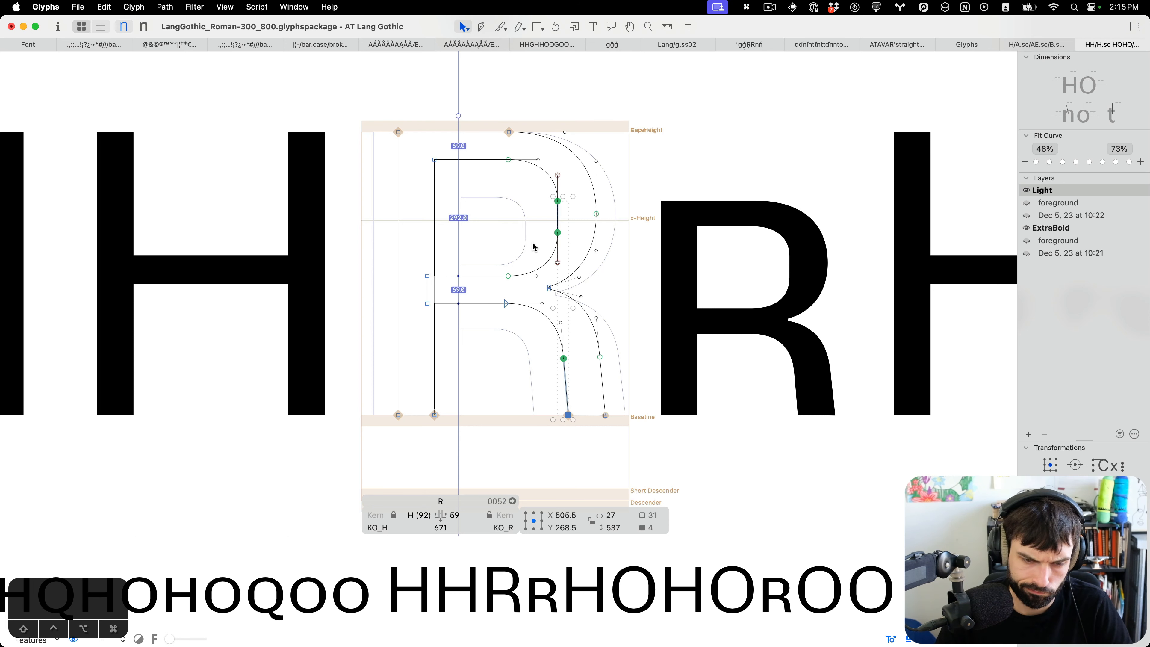
left_click_drag(562, 194, 532, 247)
key("t")
scroll(525, 276, "down", 5)
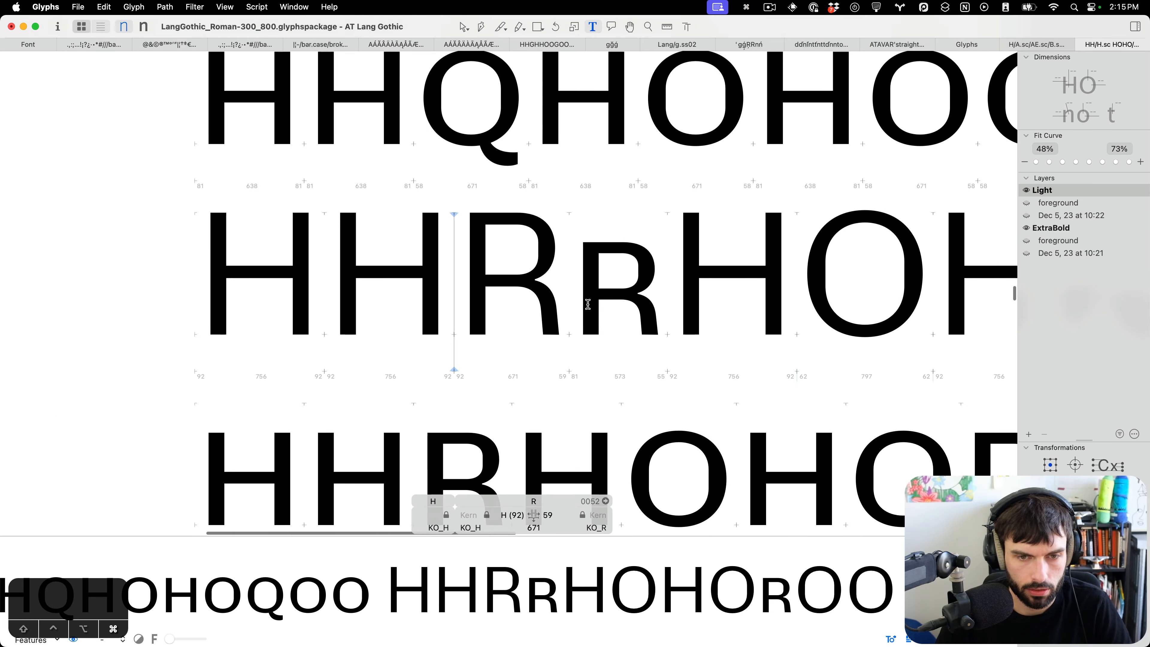
key("super+s")
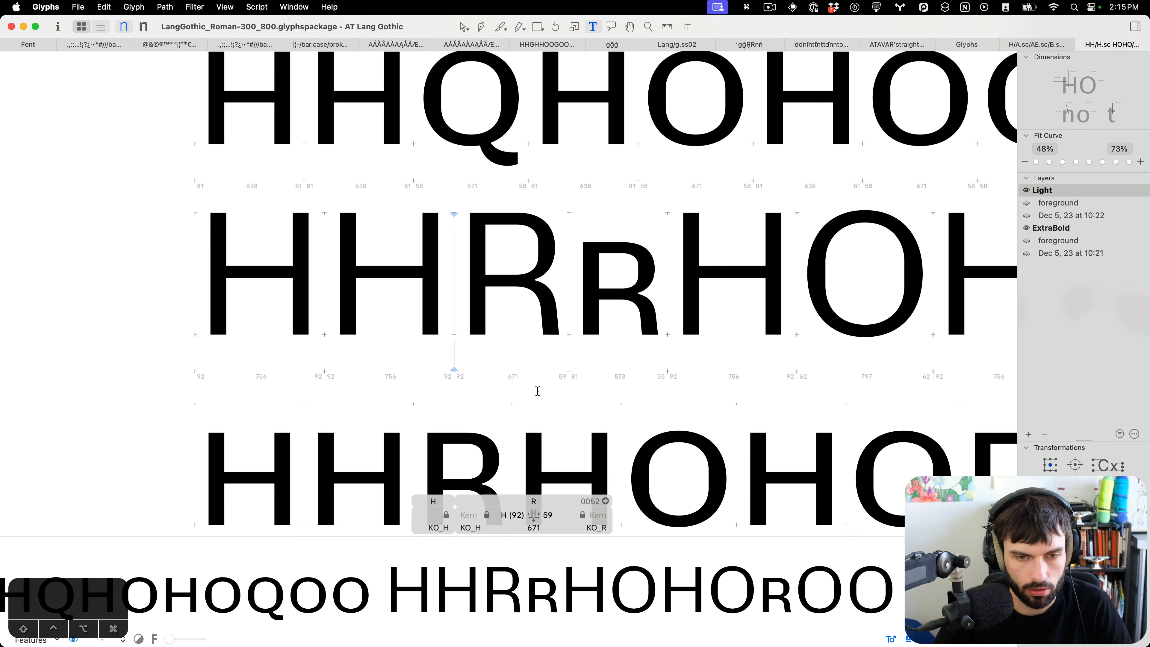
Inspect the R.sc leg nodes and remove the inserted comparison R.
scroll(626, 300, "up", 4)
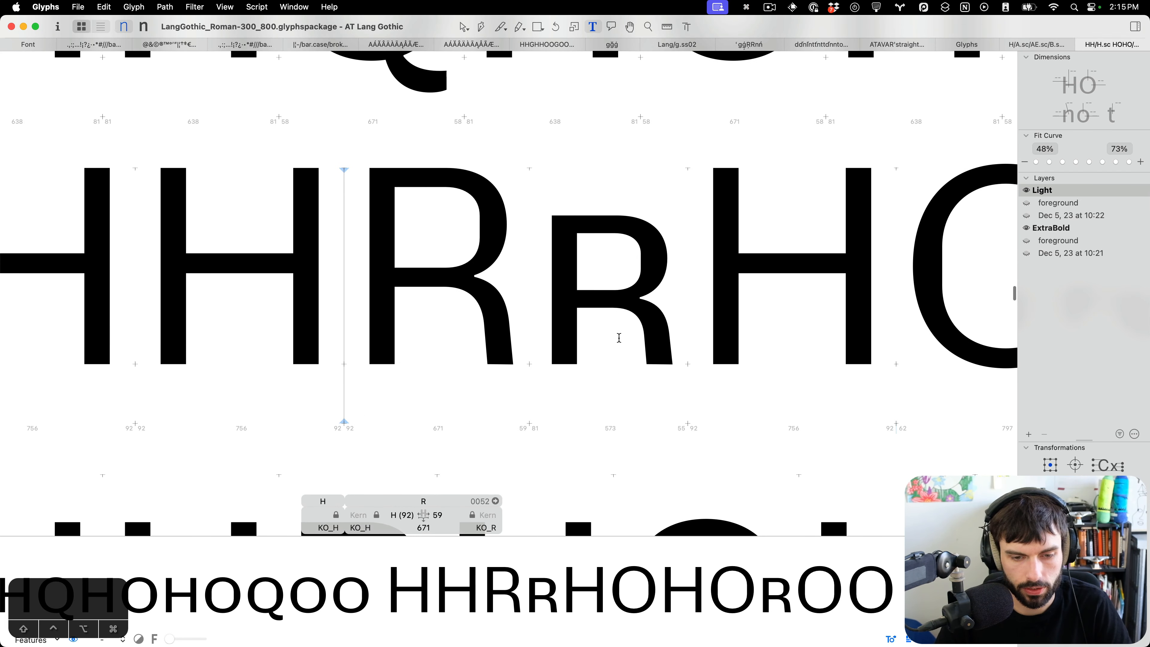
double_click(619, 338)
left_click_drag(658, 384, 630, 327)
left_click_drag(655, 247, 629, 278)
key("t")
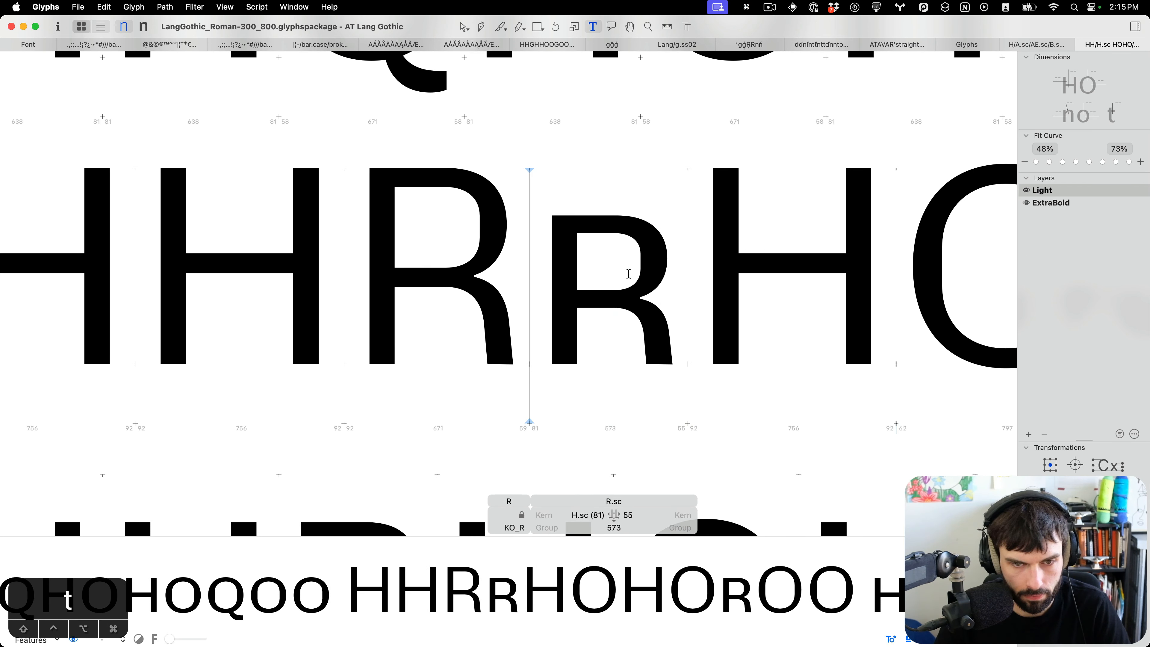
key("BackSpace")
Insert "dd" before R.sc in its spacing string.
scroll(629, 274, "down", 5)
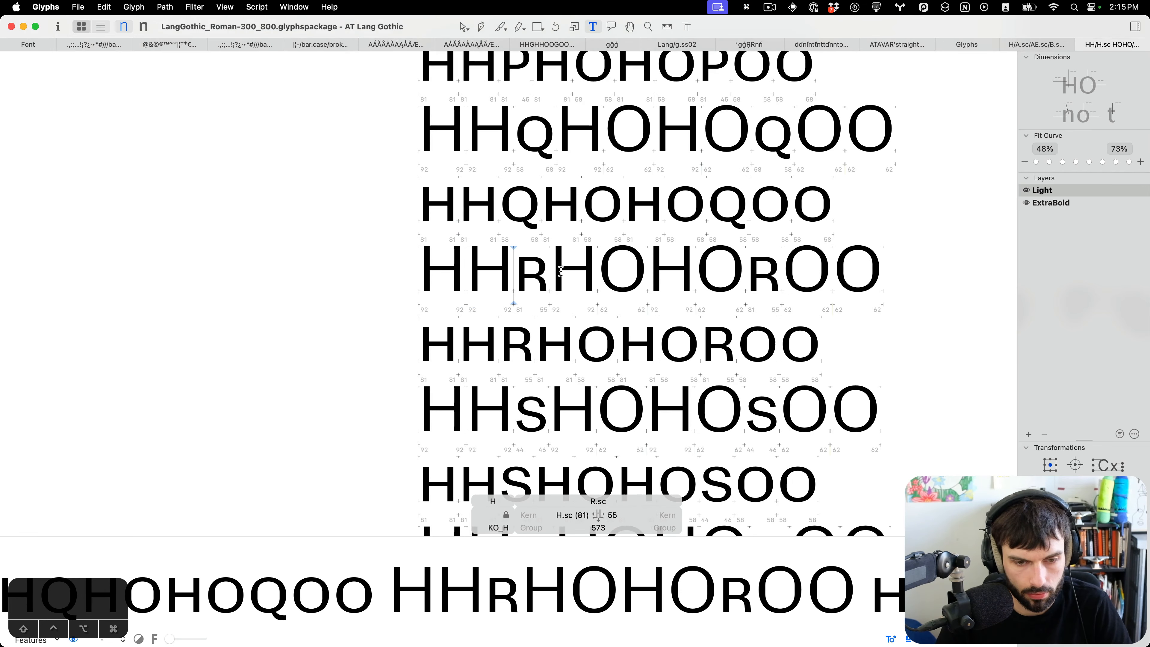
scroll(525, 302, "down", 3)
scroll(525, 302, "up", 10)
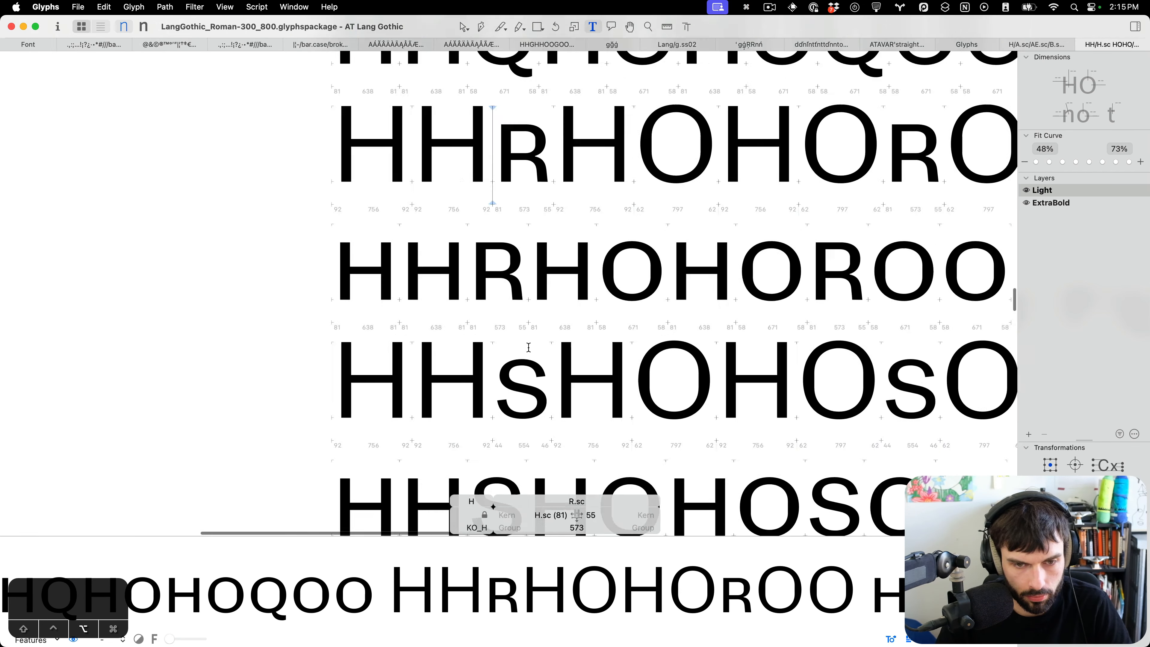
type("dd")
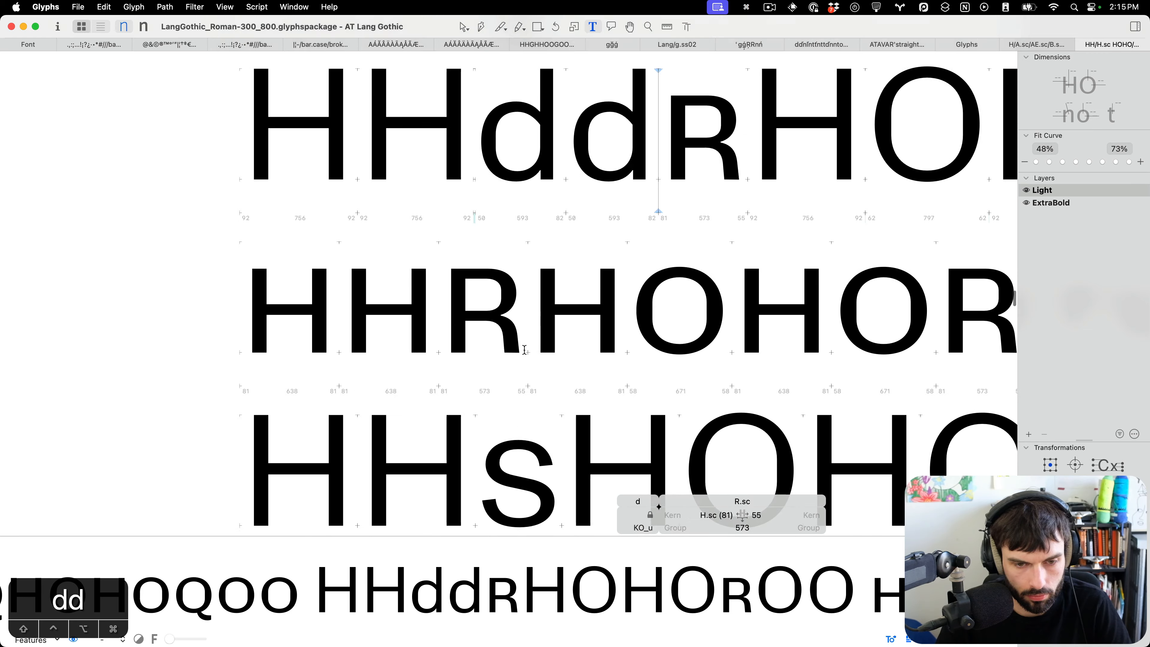
scroll(525, 349, "down", 3)
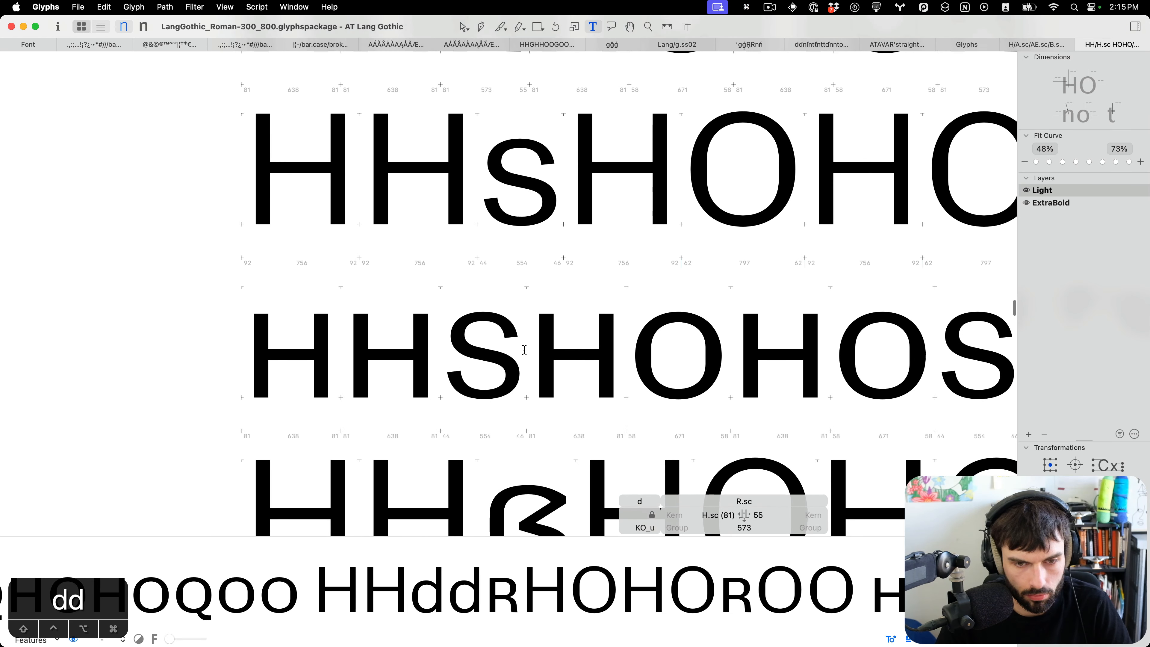
Review the S.sc, germandbls.sc and T.sc spacing lines.
left_click(462, 336)
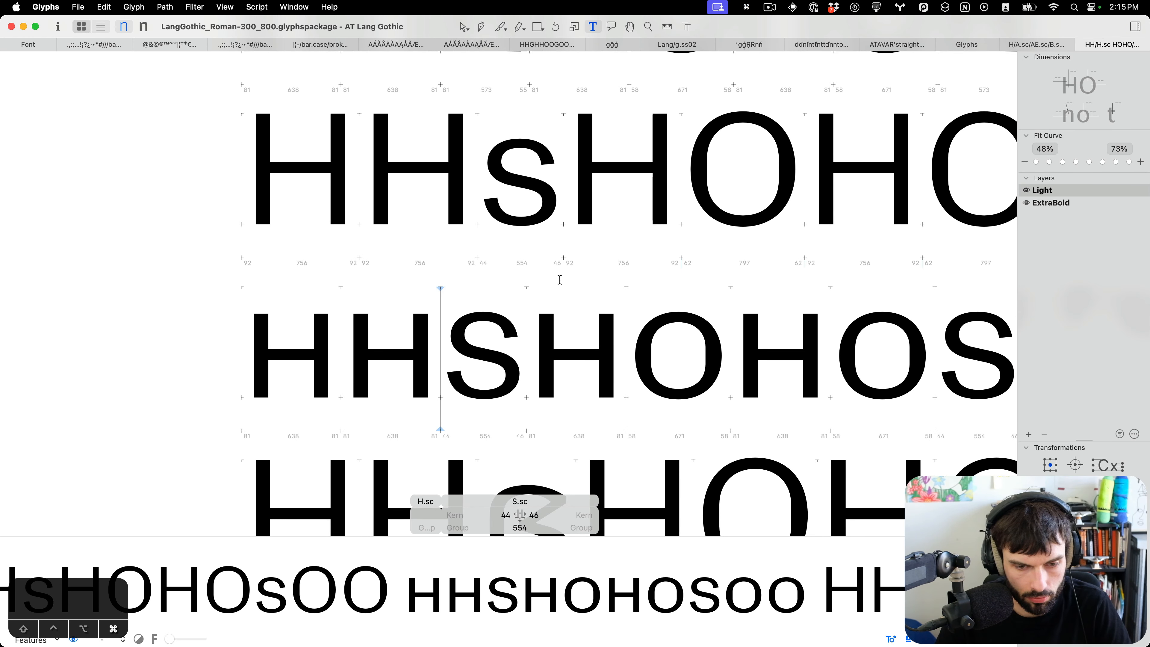
key("ctrl+Left")
key("ctrl+Left")
key("ctrl+Left")
scroll(560, 280, "down", 5)
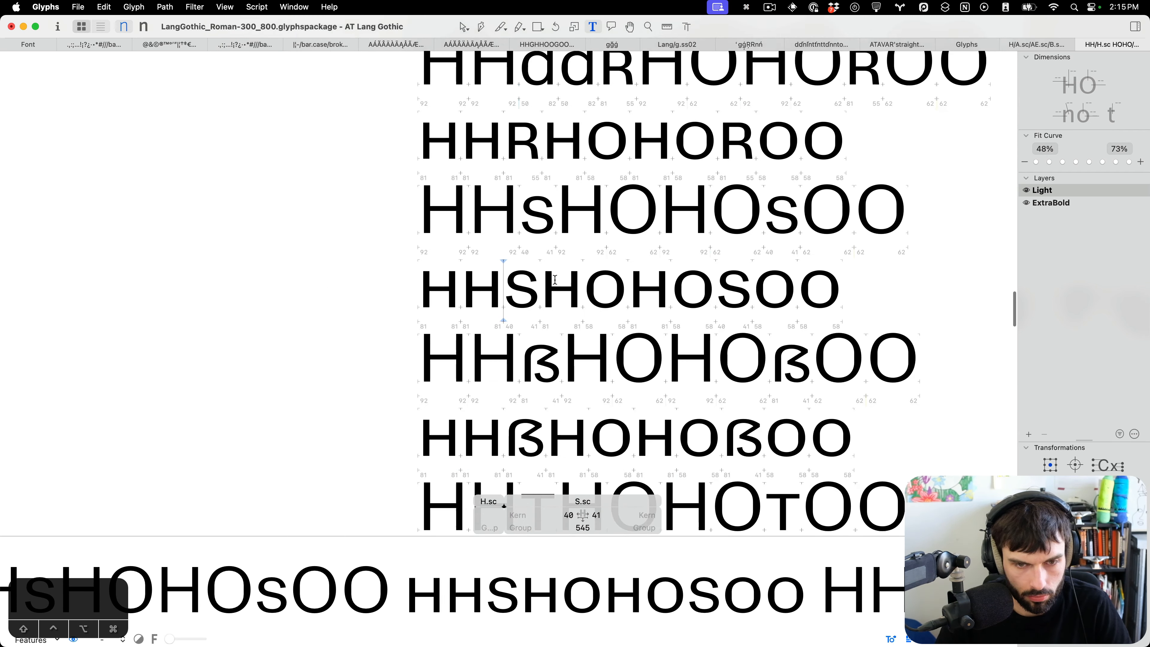
scroll(555, 279, "down", 2)
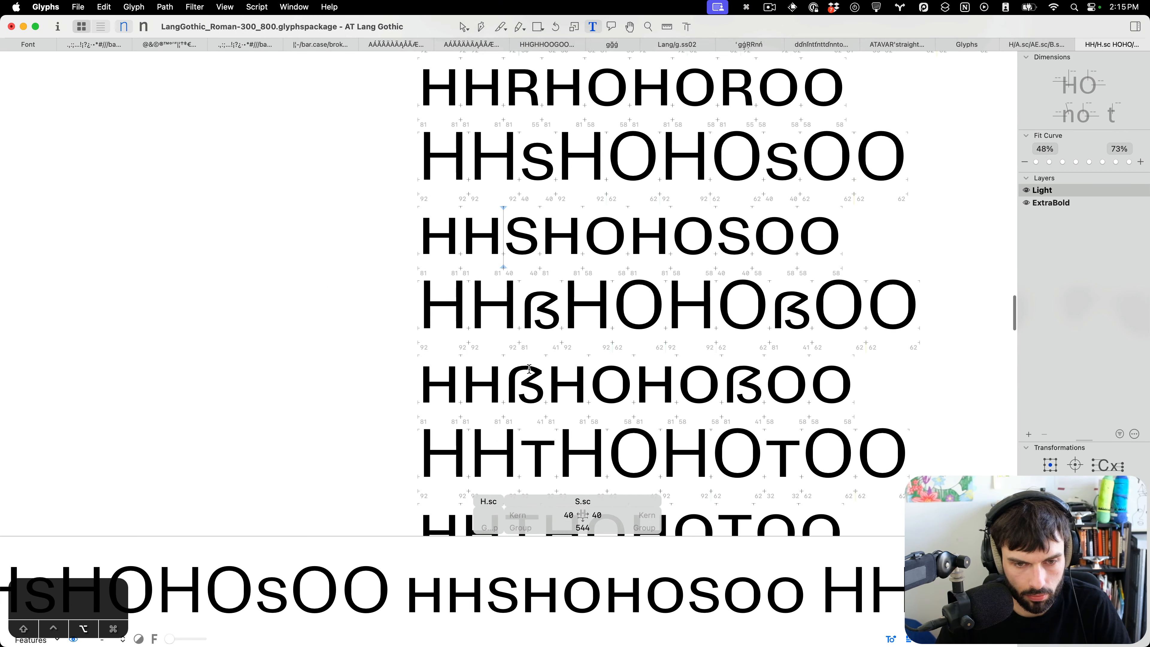
scroll(530, 370, "up", 8)
scroll(543, 351, "down", 8)
scroll(541, 350, "down", 2)
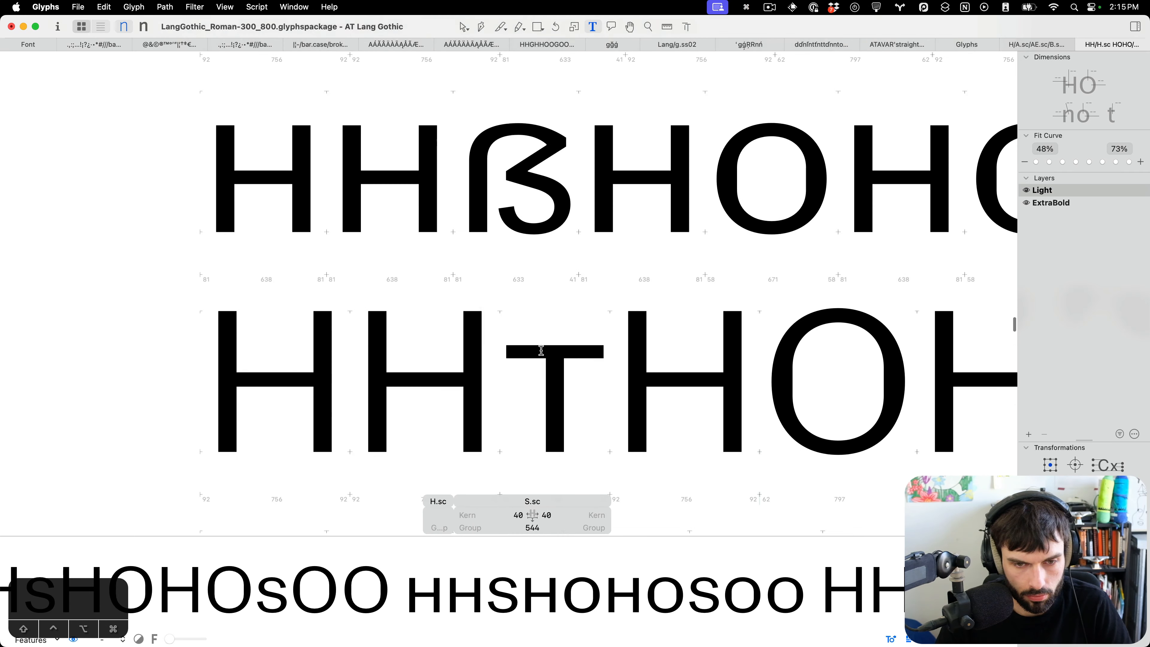
Insert "TH" before T.sc in its spacing string for comparison.
left_click(506, 350)
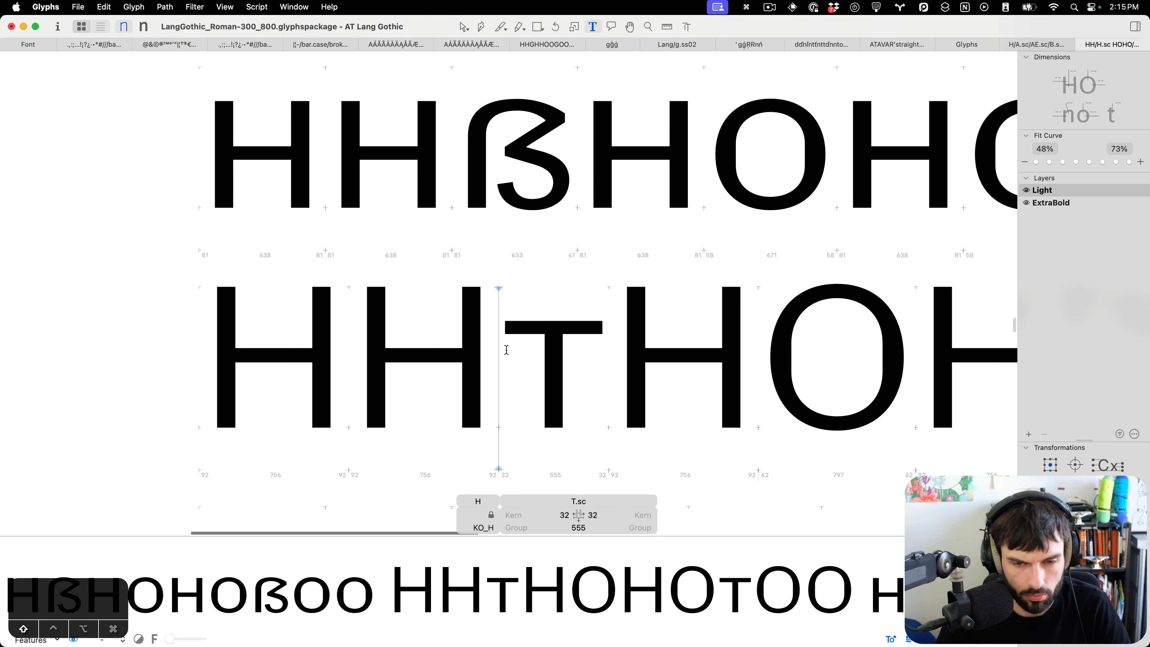
type("R")
key("BackSpace")
type("T")
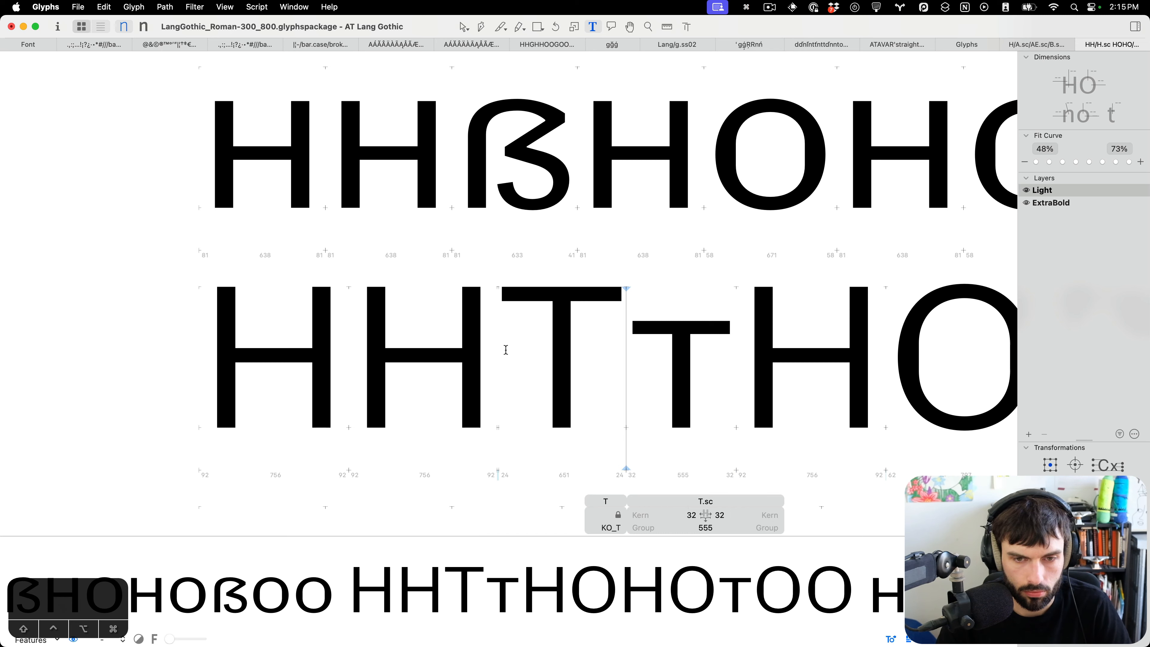
type("H")
scroll(506, 350, "right", 5)
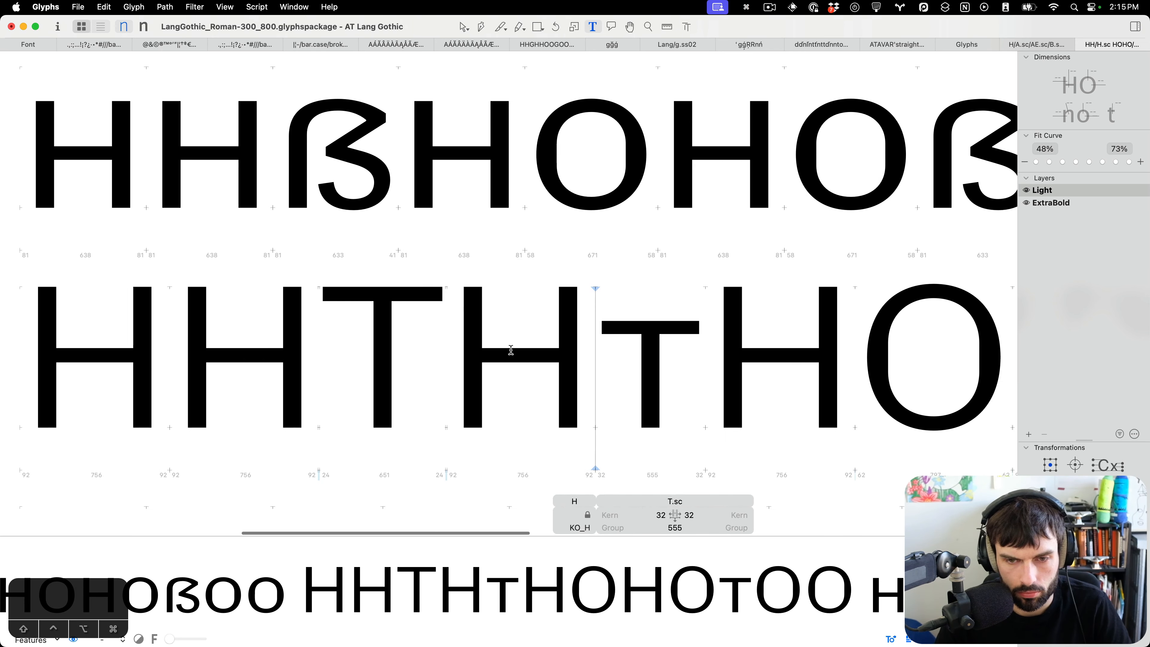
Lower the top edge of the T.sc crossbar by 2 units.
double_click(608, 350)
left_click_drag(736, 326, 534, 357)
key("Down")
key("Down")
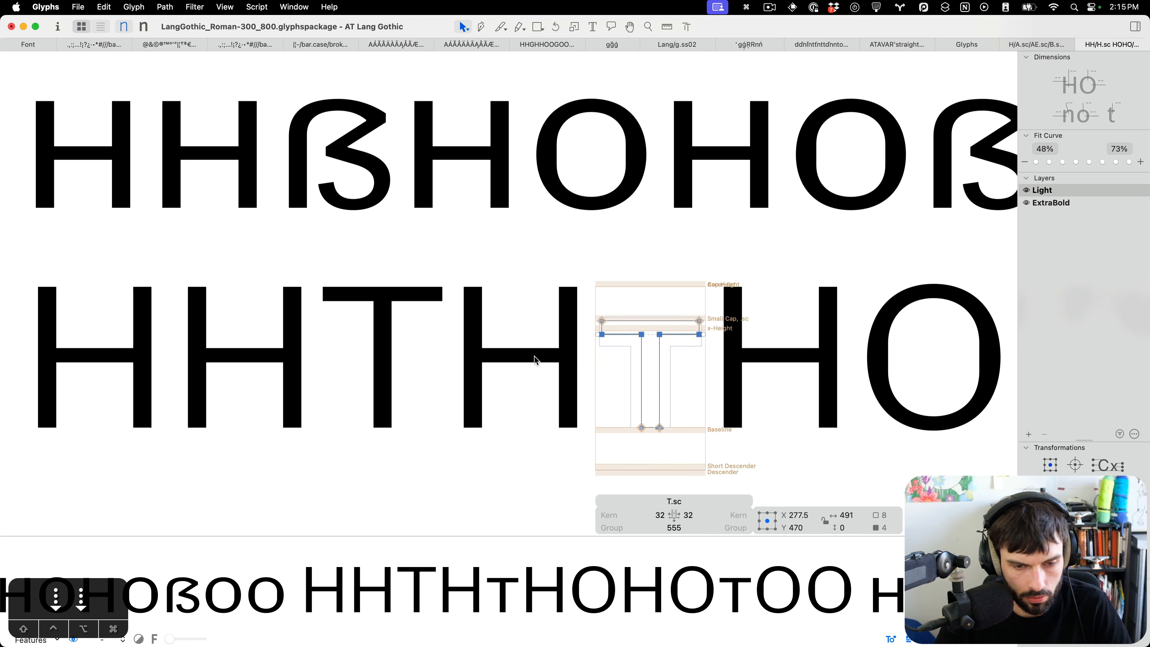
scroll(534, 360, "down", 4)
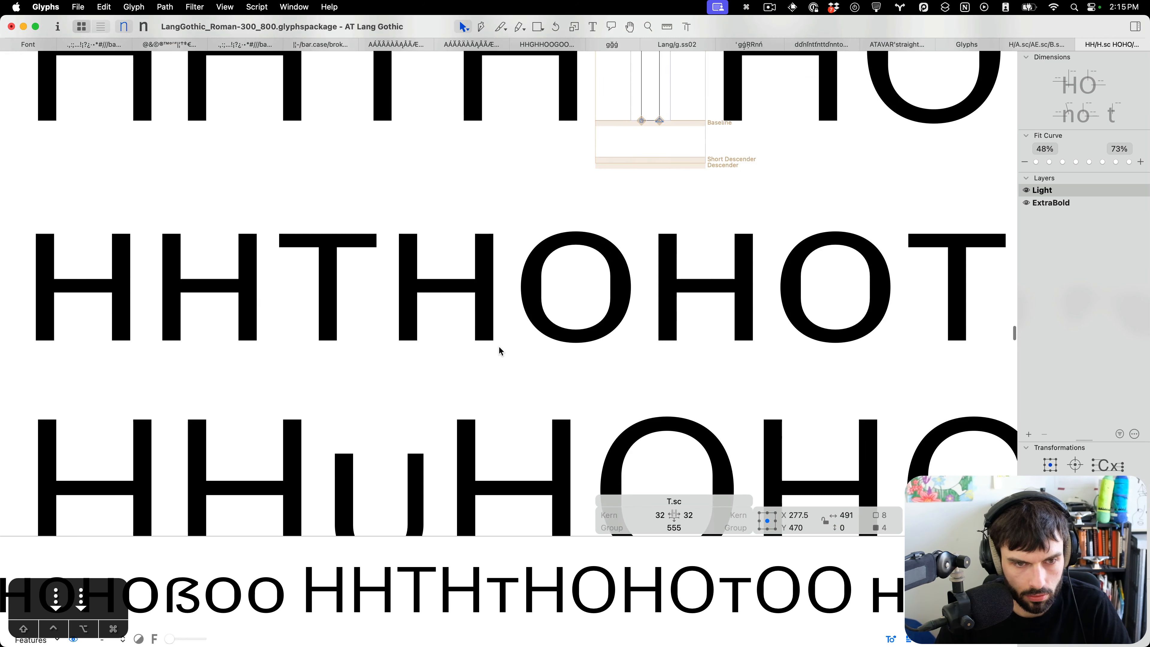
key("super+1")
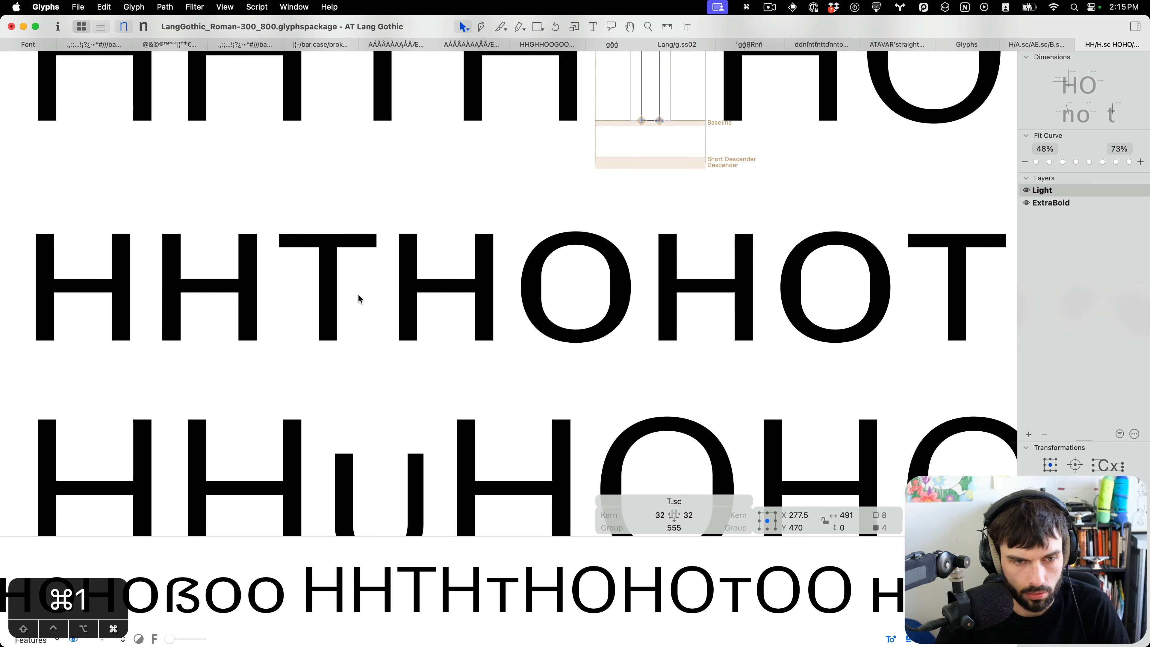
Open U.sc to inspect its outline and return to the spacing view.
double_click(403, 407)
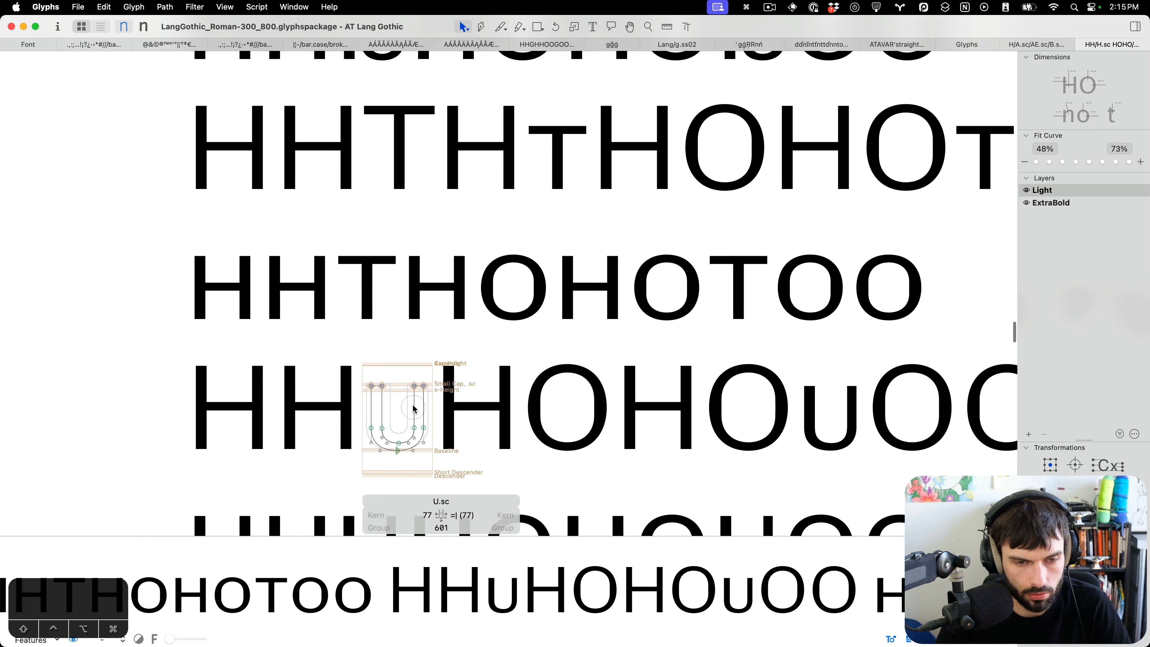
scroll(401, 408, "down", 5)
scroll(400, 403, "down", 1)
key("t")
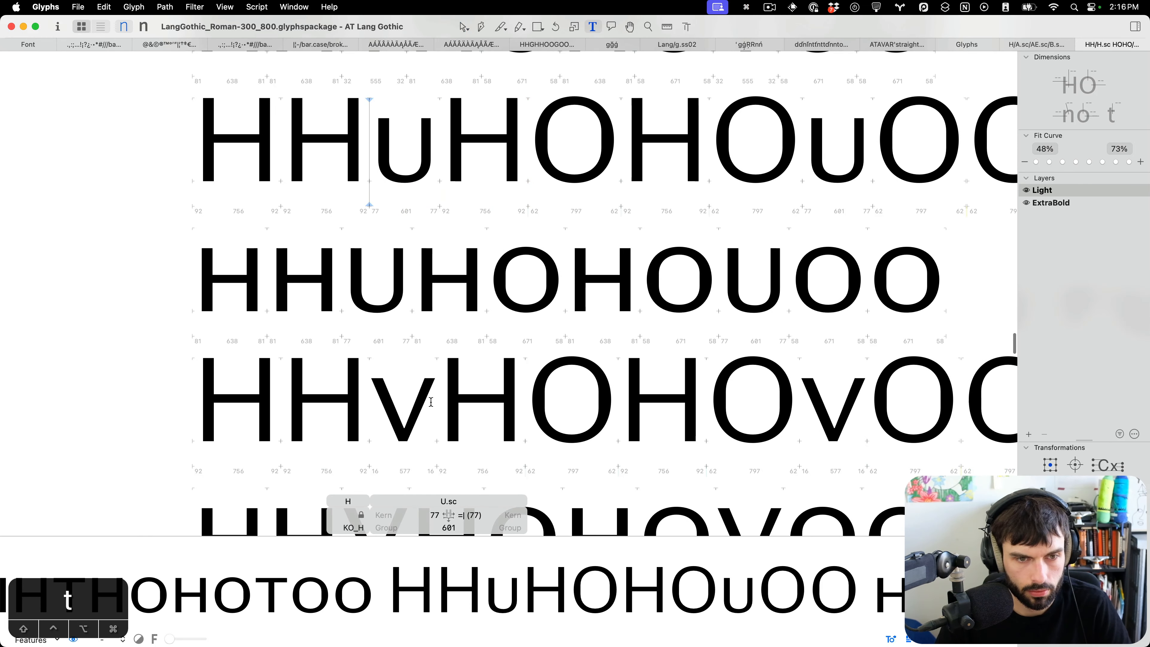
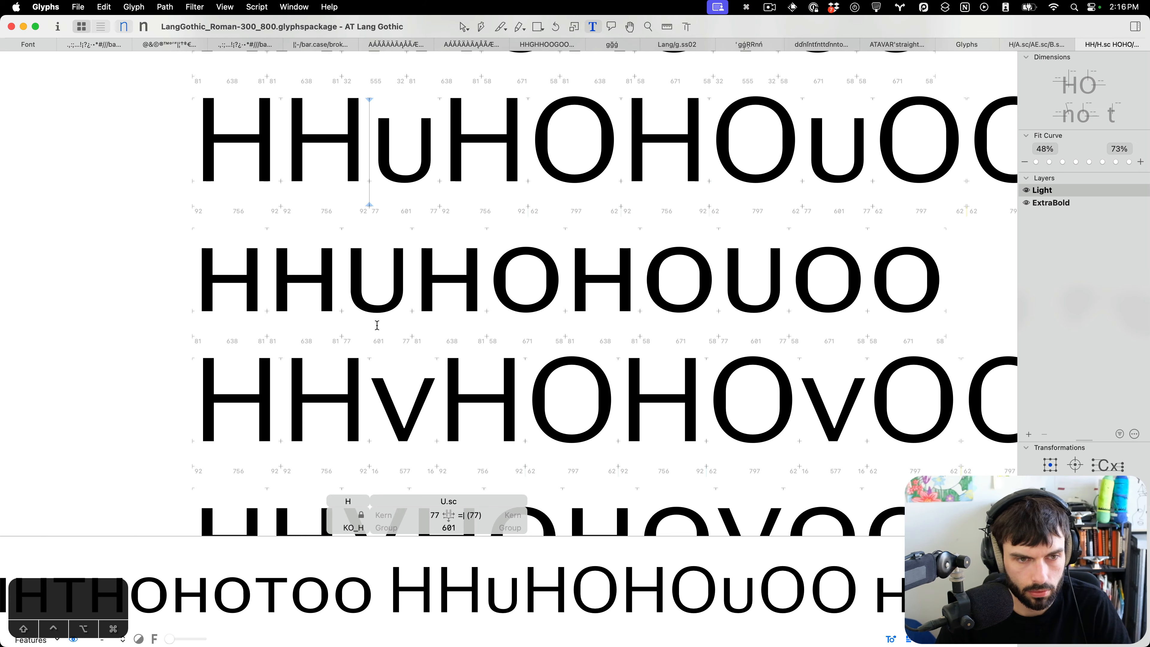
Review the OE ligature and P.sc spacing lines, switching to the ExtraBold master.
scroll(376, 325, "down", 15)
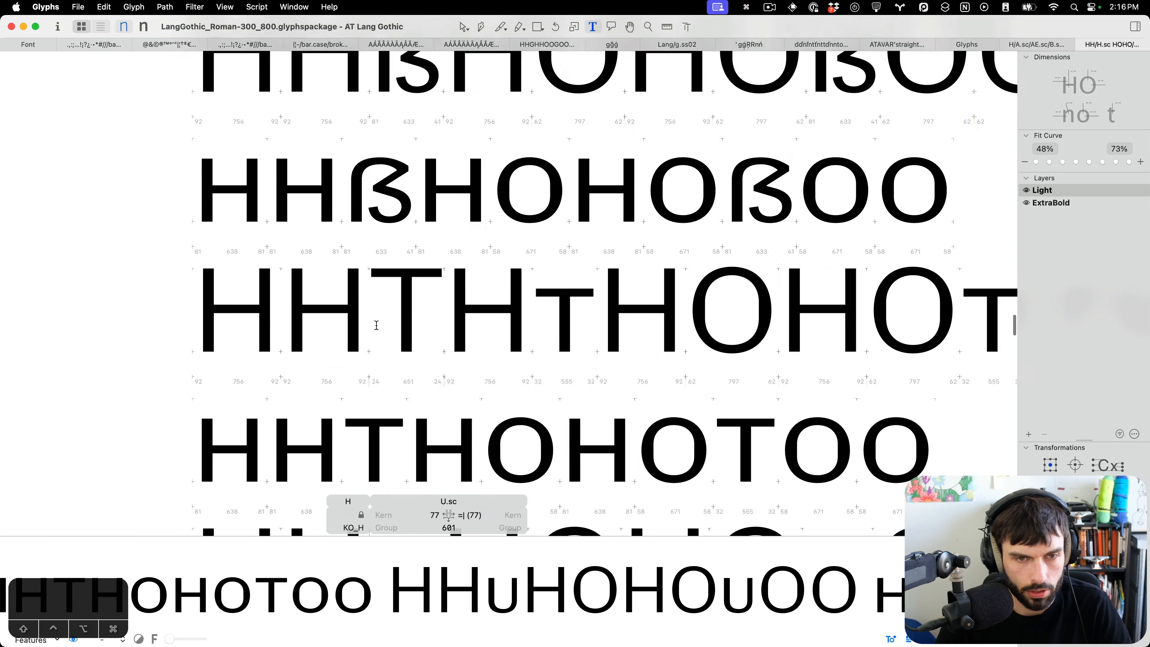
scroll(376, 325, "up", 15)
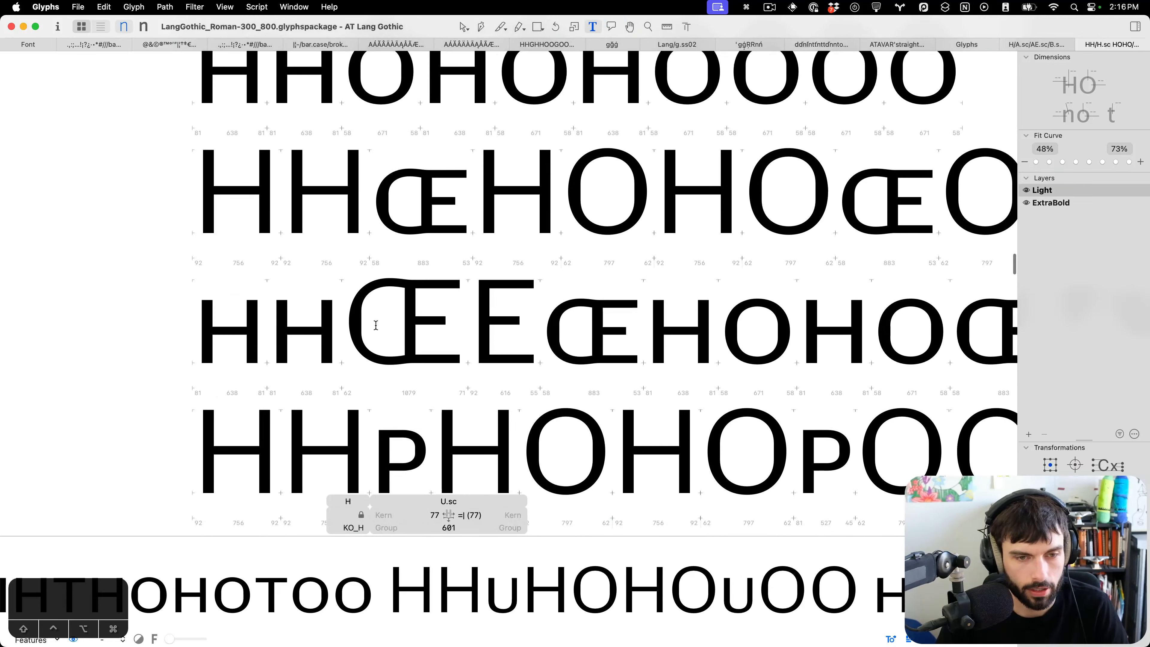
scroll(376, 325, "up", 3)
key("super+2")
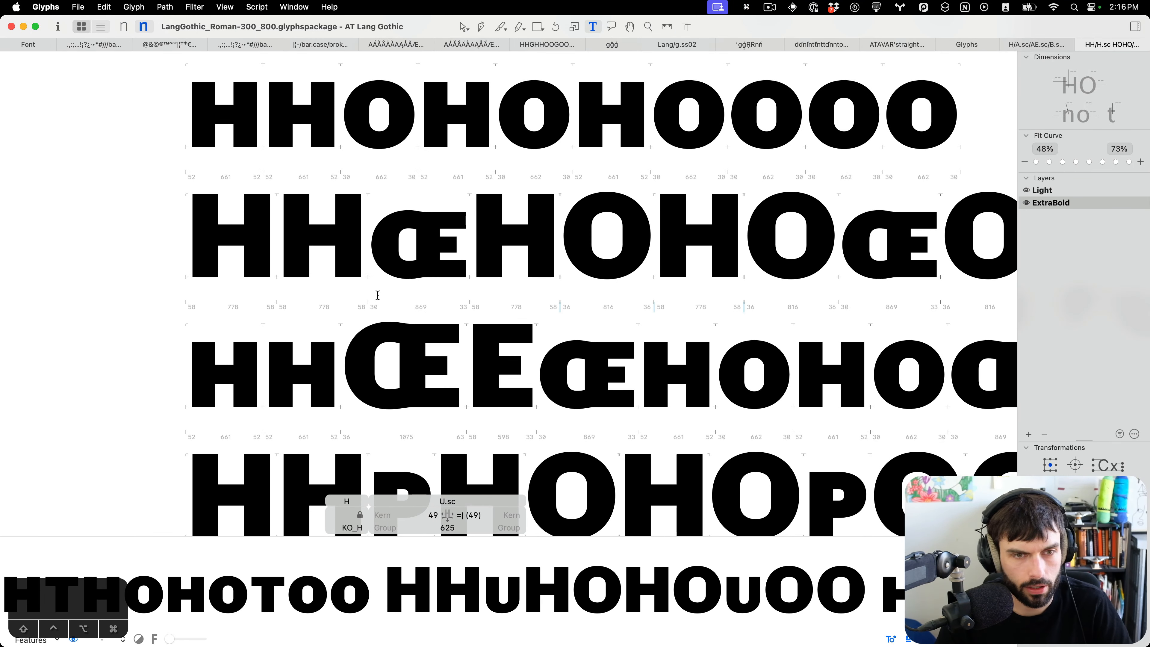
scroll(378, 295, "up", 2)
scroll(378, 295, "down", 10)
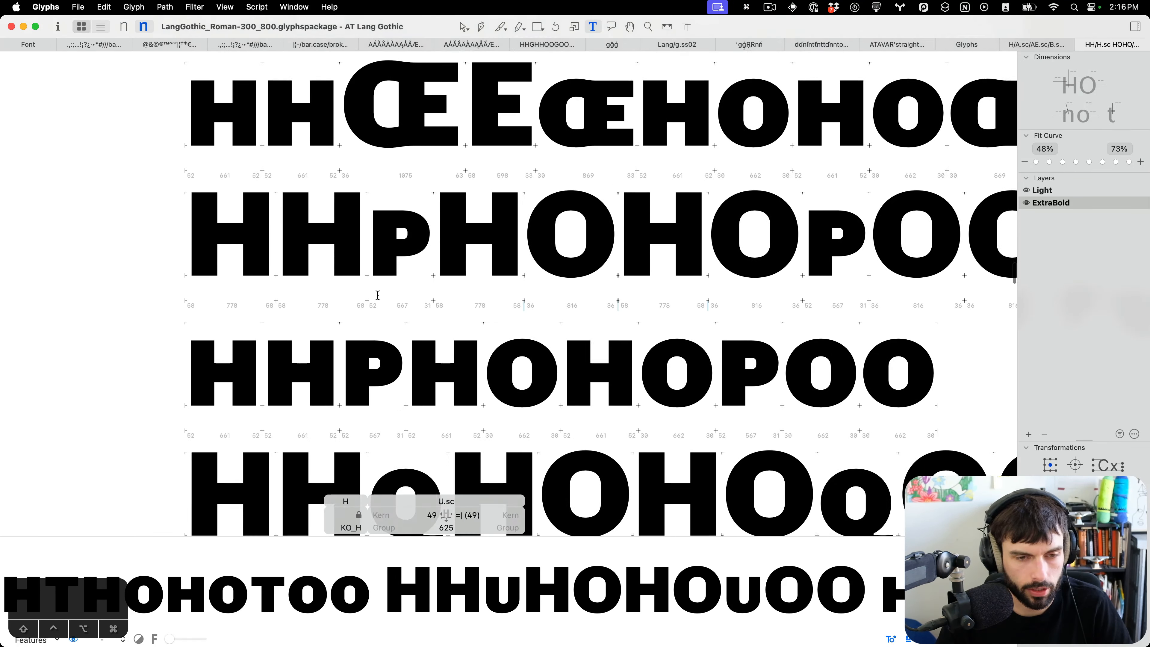
scroll(378, 295, "down", 5)
scroll(380, 289, "up", 3)
Open P.sc in ExtraBold and nudge the selected bowl nodes slightly to the right.
double_click(417, 293)
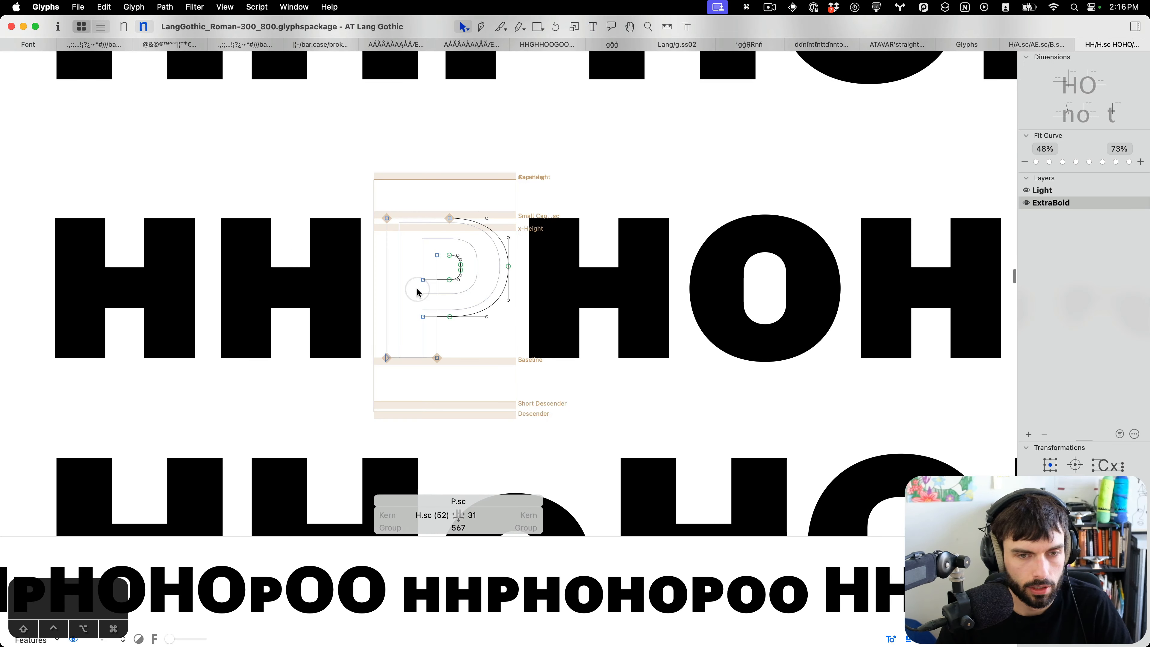
left_click(450, 218)
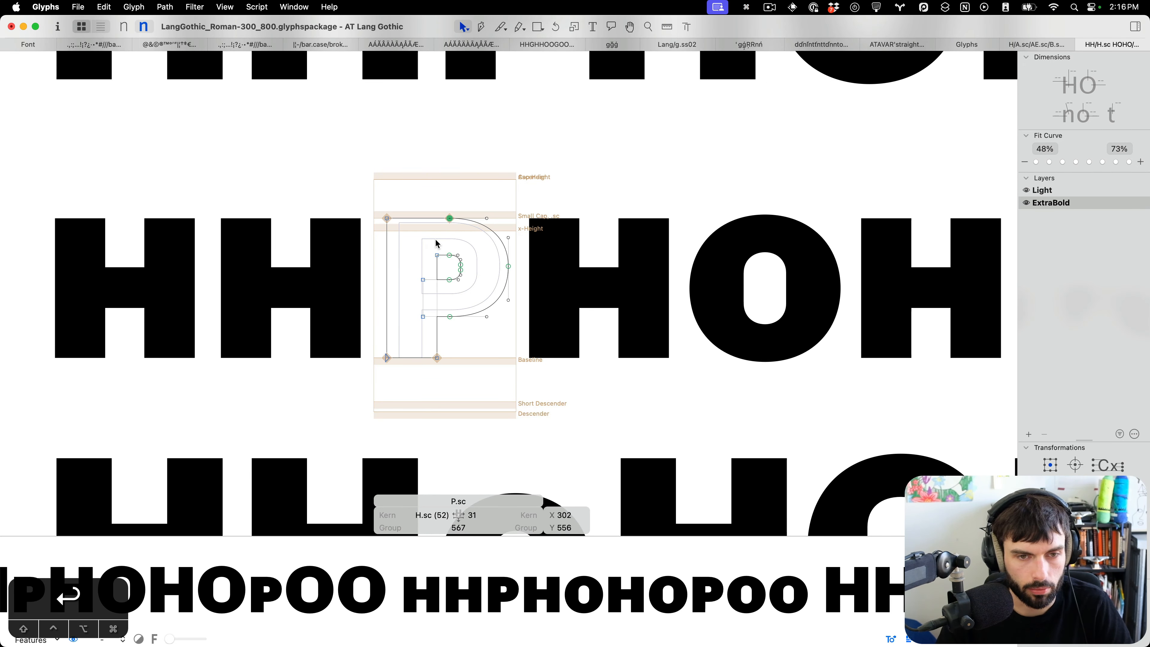
left_click_drag(463, 301, 435, 341)
key("ctrl+alt+shift+Right")
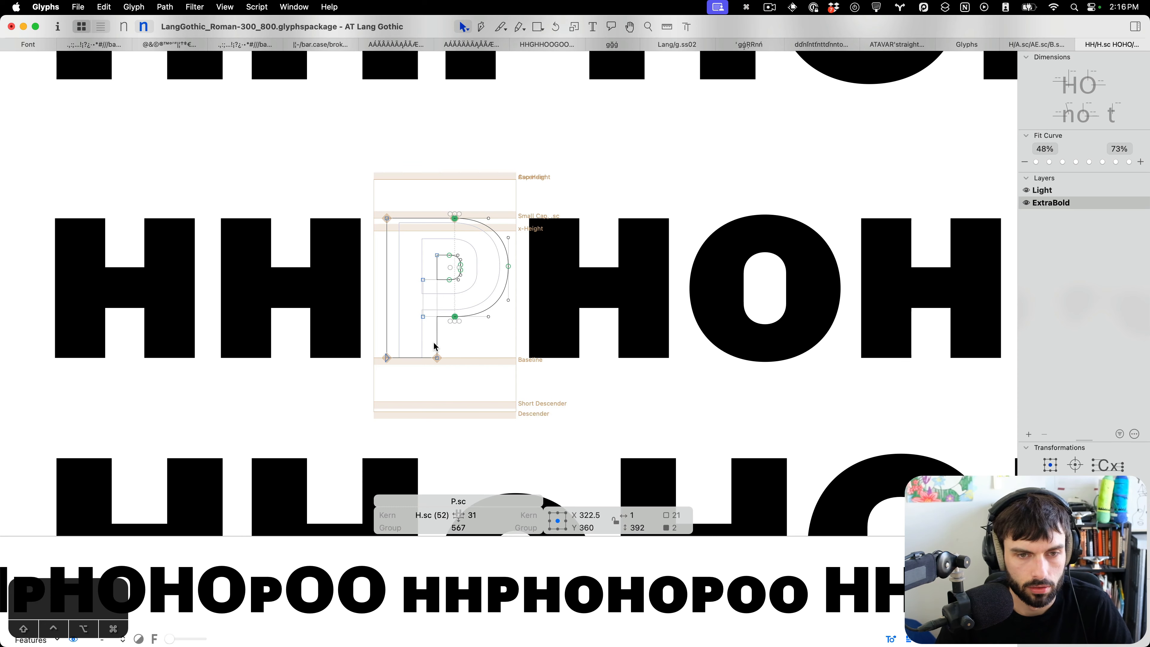
key("t")
Open Q.sc in ExtraBold and scale its tail smaller, nudging it down.
scroll(503, 293, "down", 5)
scroll(503, 293, "down", 8)
scroll(499, 292, "up", 1)
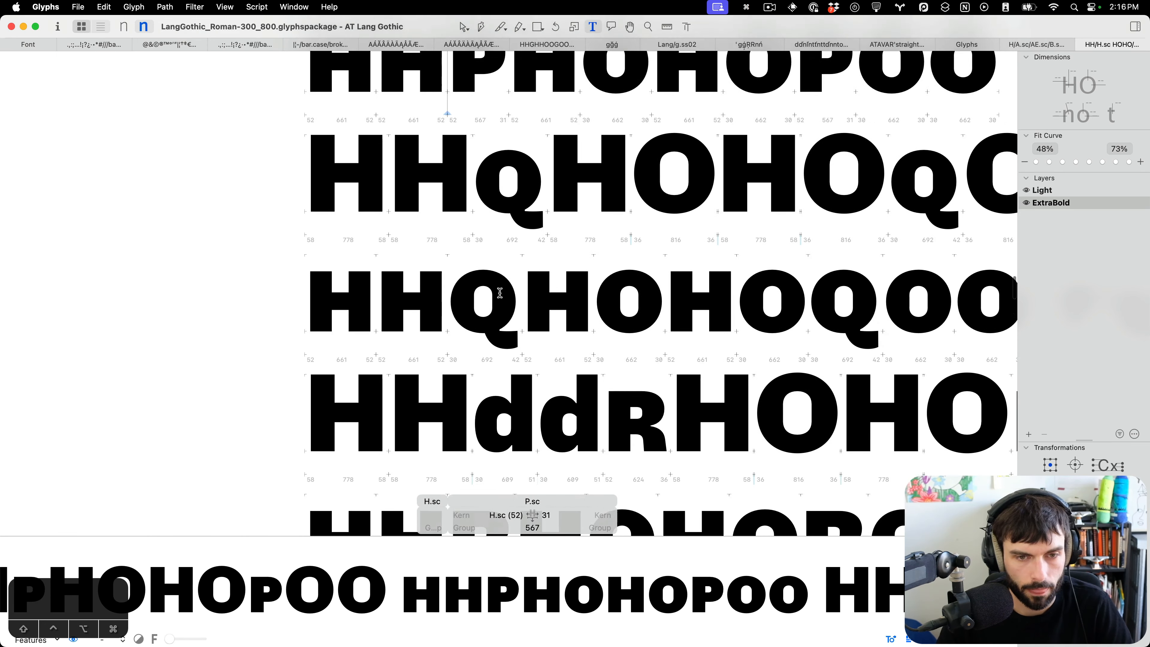
scroll(523, 187, "up", 5)
double_click(476, 231)
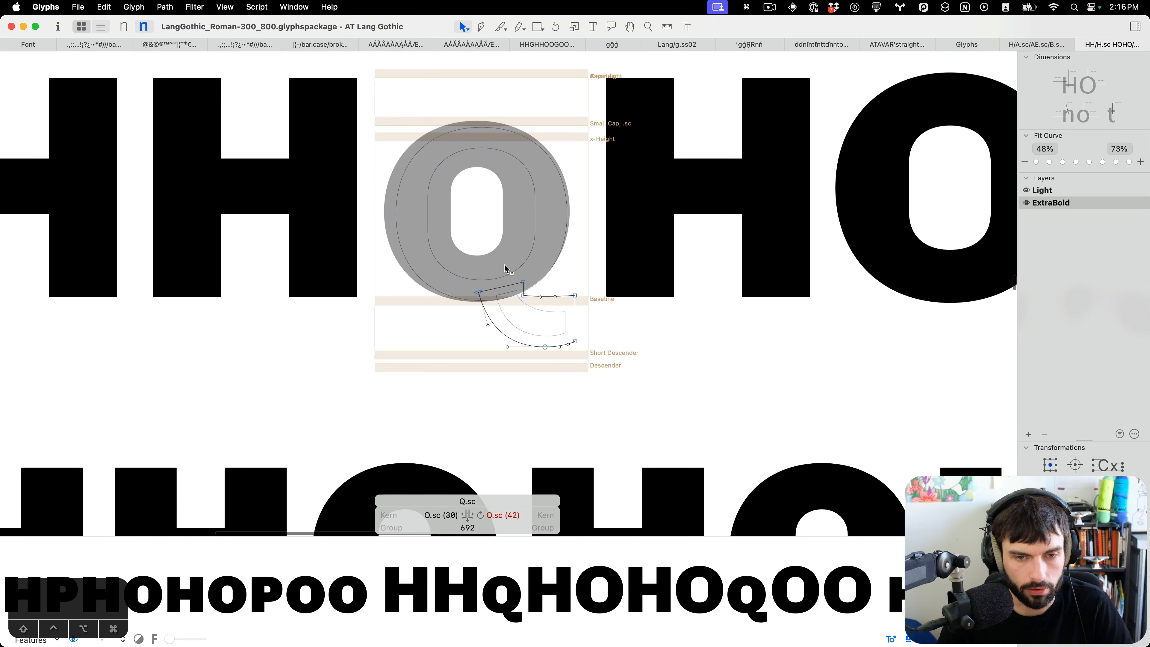
scroll(497, 252, "up", 5)
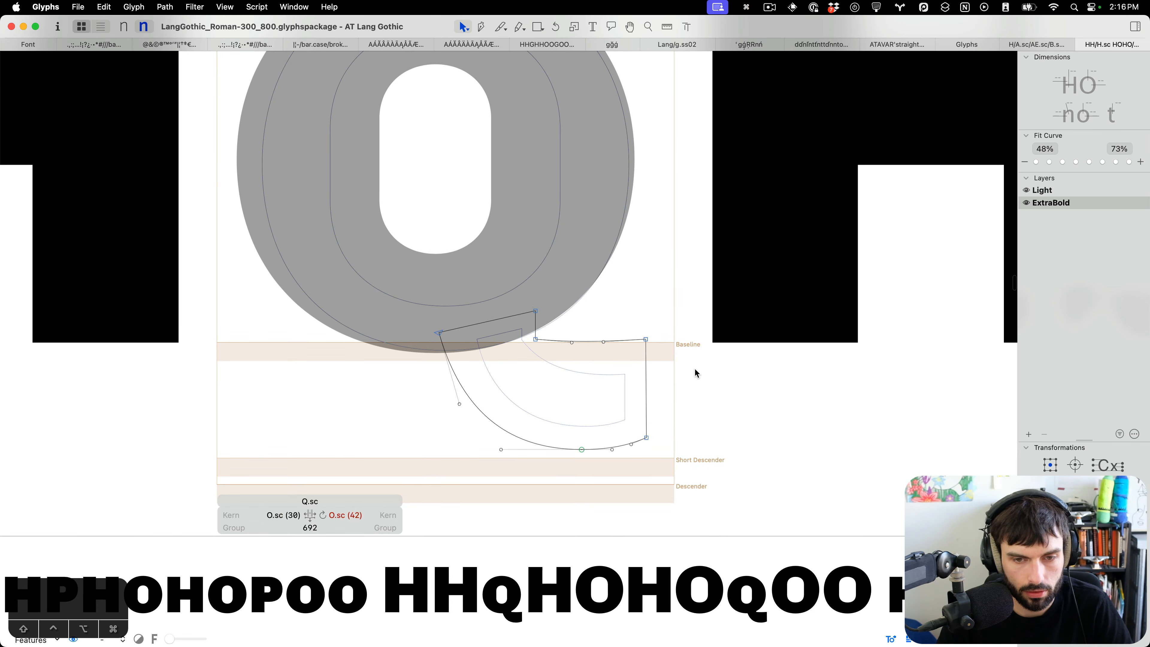
double_click(648, 369)
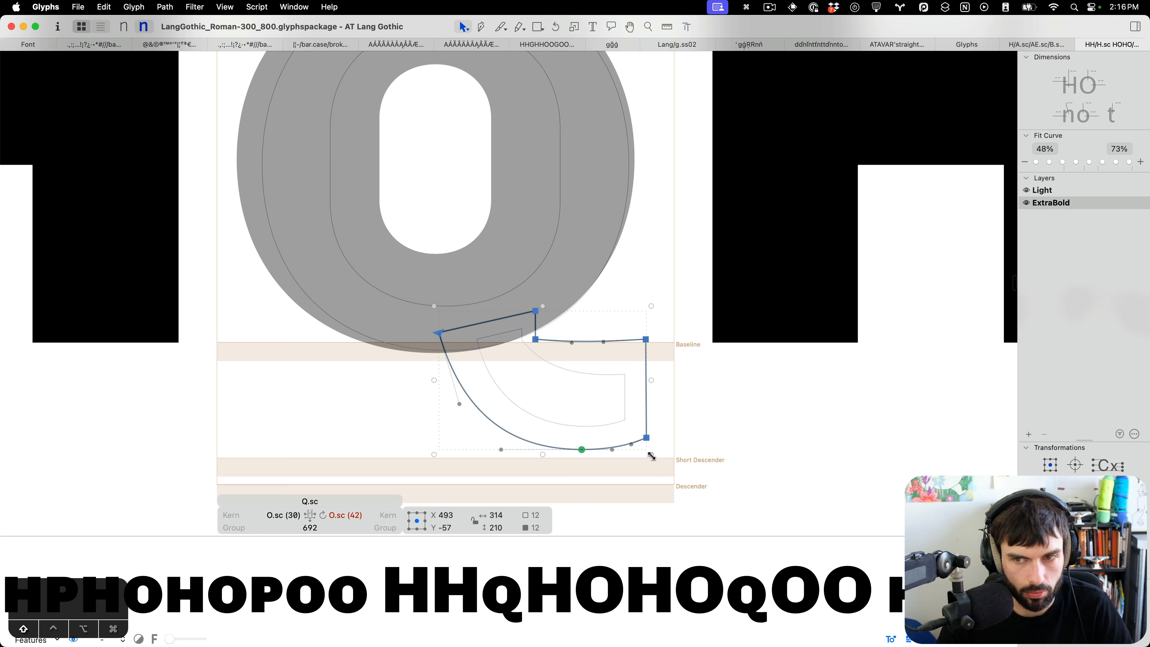
left_click_drag(651, 456, 617, 433)
key("shift+Down")
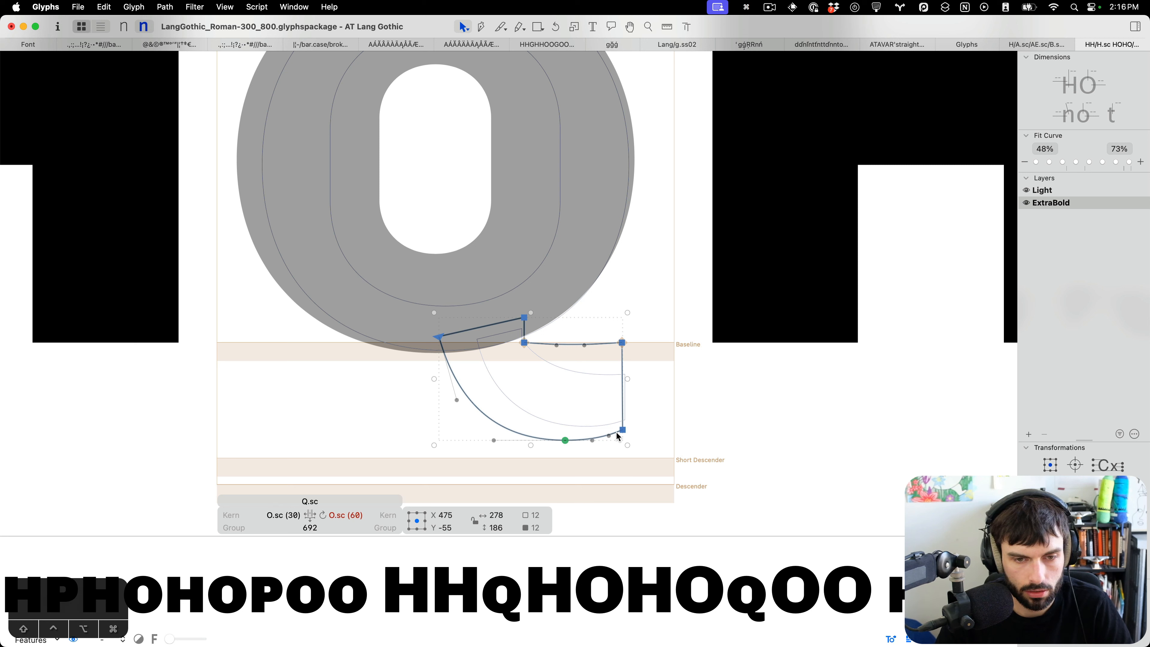
key("Down")
Adjust the Q.sc tail's junction nodes and preview the glyph in the spacing line.
left_click_drag(611, 361, 542, 310)
left_click_drag(636, 319, 607, 373)
key("ctrl+alt+shift+Down")
key("ctrl+alt+shift+Up")
double_click(607, 373)
scroll(605, 376, "down", 10)
left_click(604, 377)
scroll(589, 363, "up", 5)
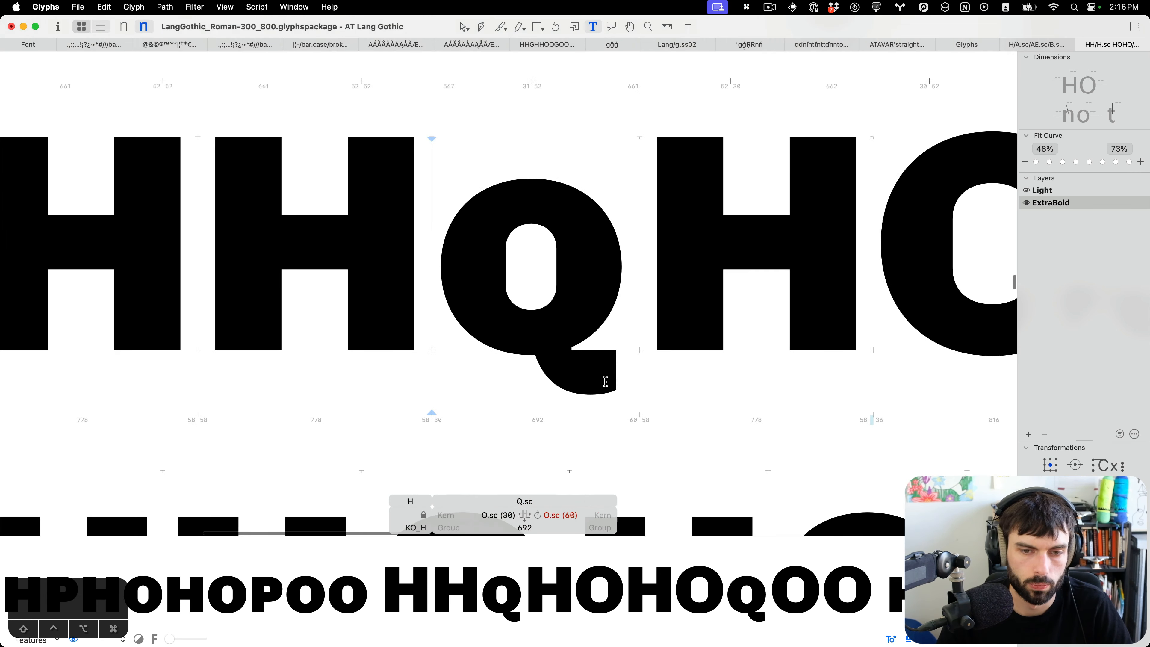
scroll(544, 317, "up", 5)
Reopen Q.sc and select the nodes where the tail meets the bowl.
double_click(502, 282)
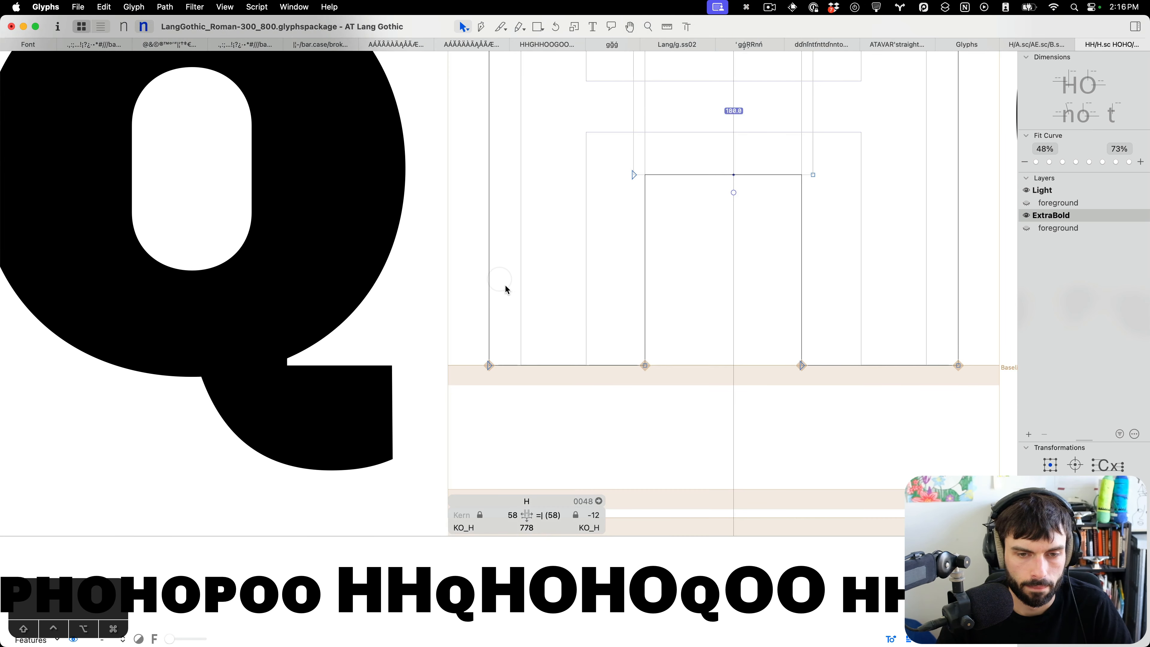
double_click(319, 389)
left_click_drag(377, 342, 304, 398)
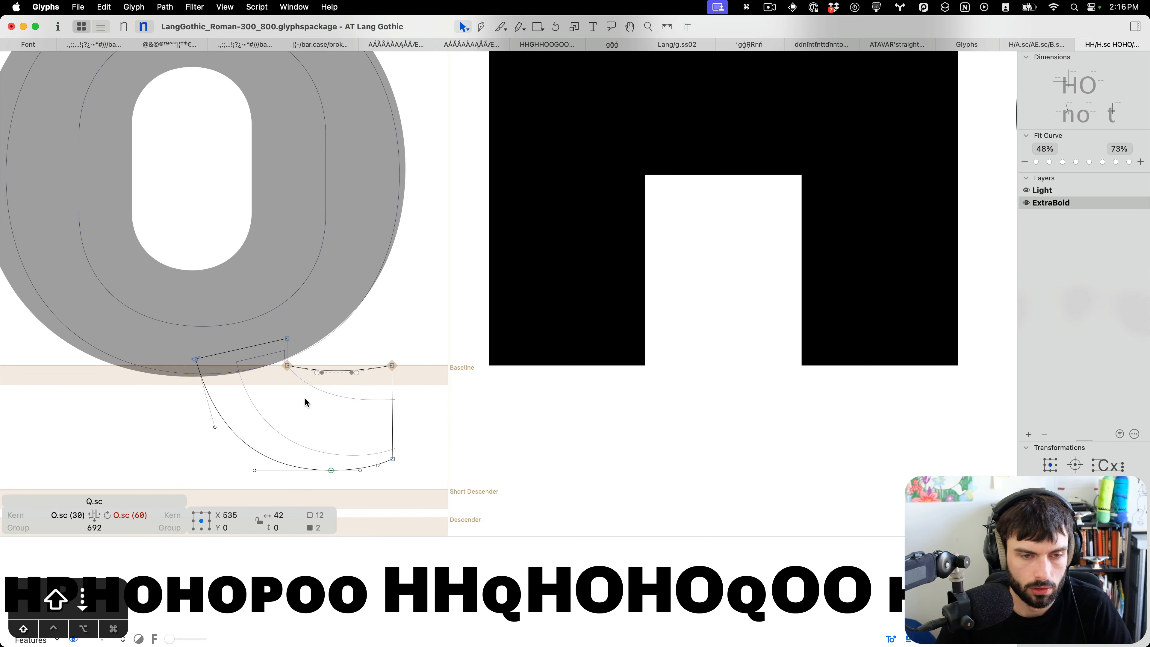
key("t")
double_click(457, 385)
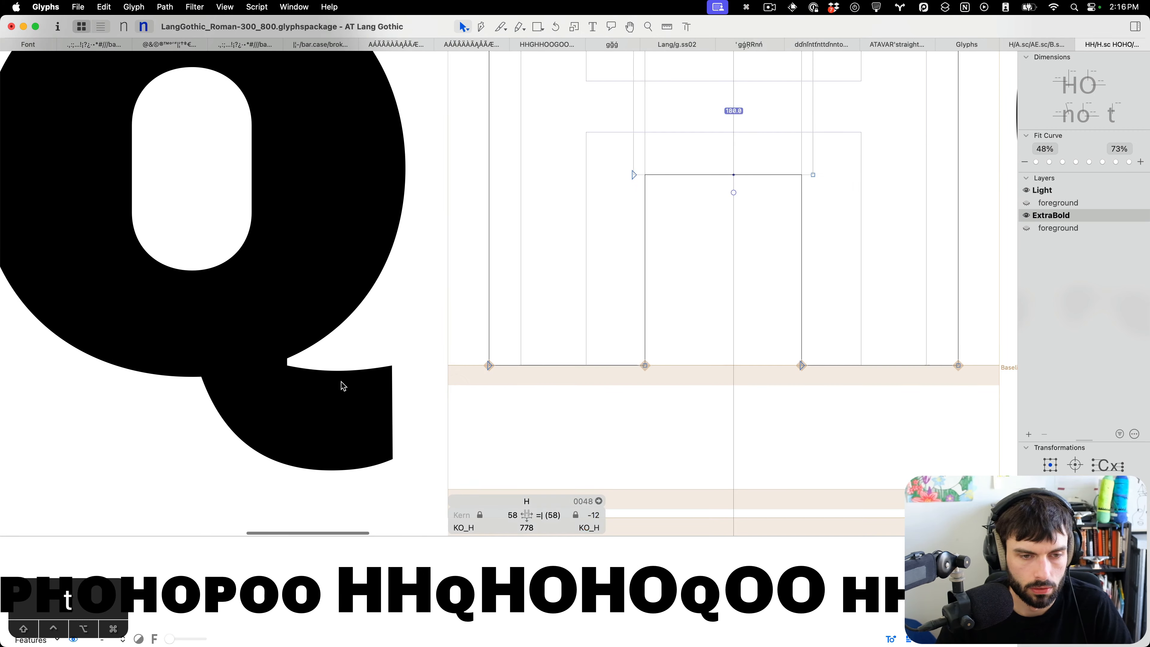
double_click(294, 381)
left_click_drag(291, 376, 271, 308)
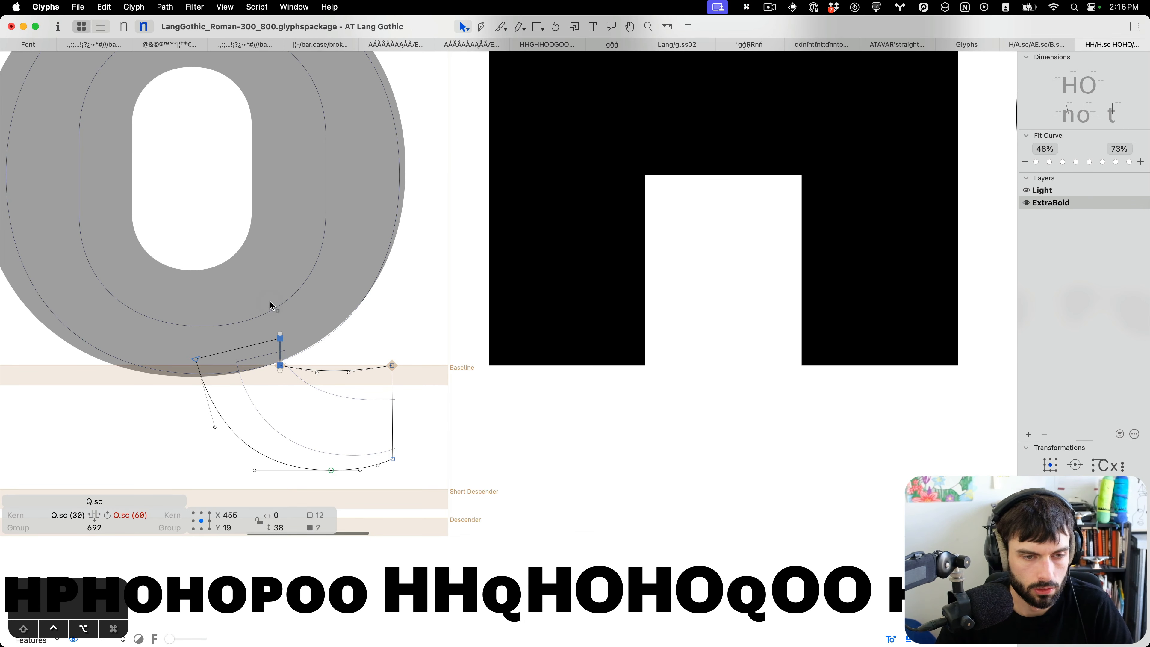
key("t")
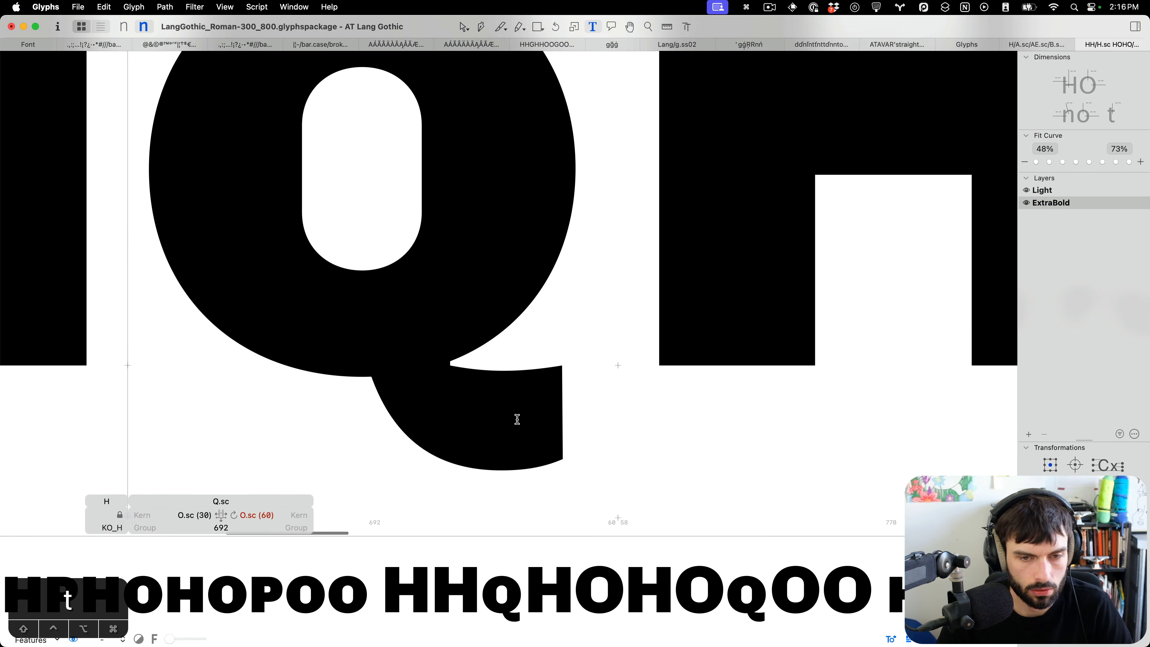
Shift the Q.sc tail's left side 20 units left and save the font.
double_click(518, 419)
double_click(366, 395)
left_click_drag(411, 343, 383, 476)
key("shift+Left")
key("shift+Left")
key("t")
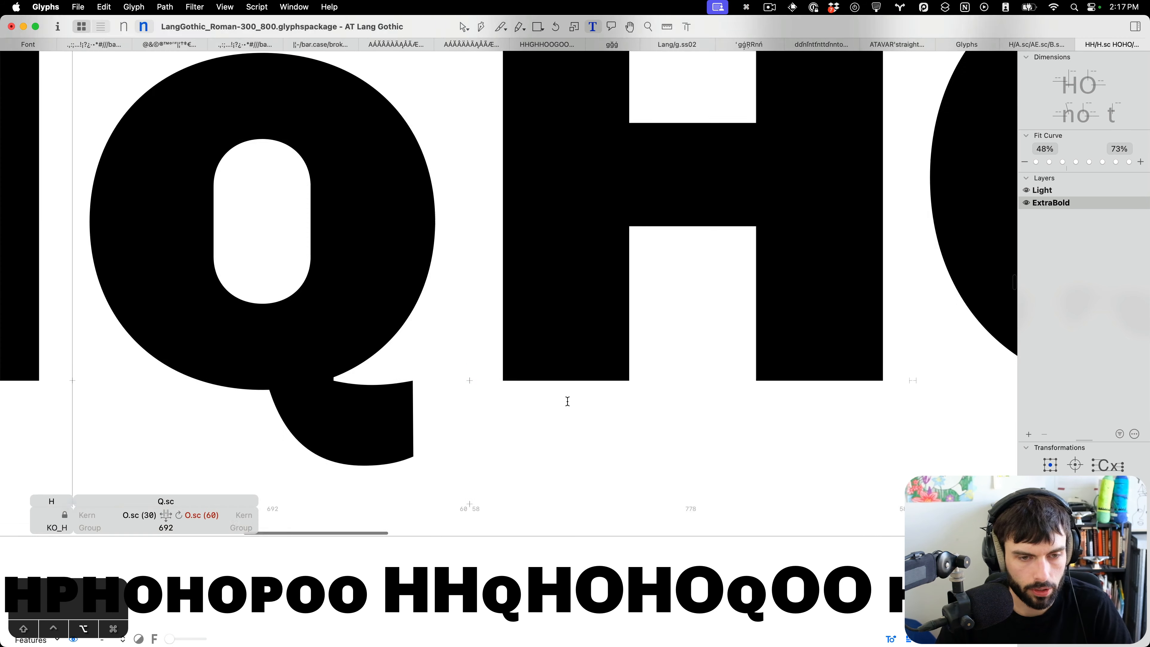
scroll(567, 402, "down", 6)
key("super+s")
Switch to the Light master and inspect the Q.sc outline.
scroll(421, 401, "up", 4)
key("super+1")
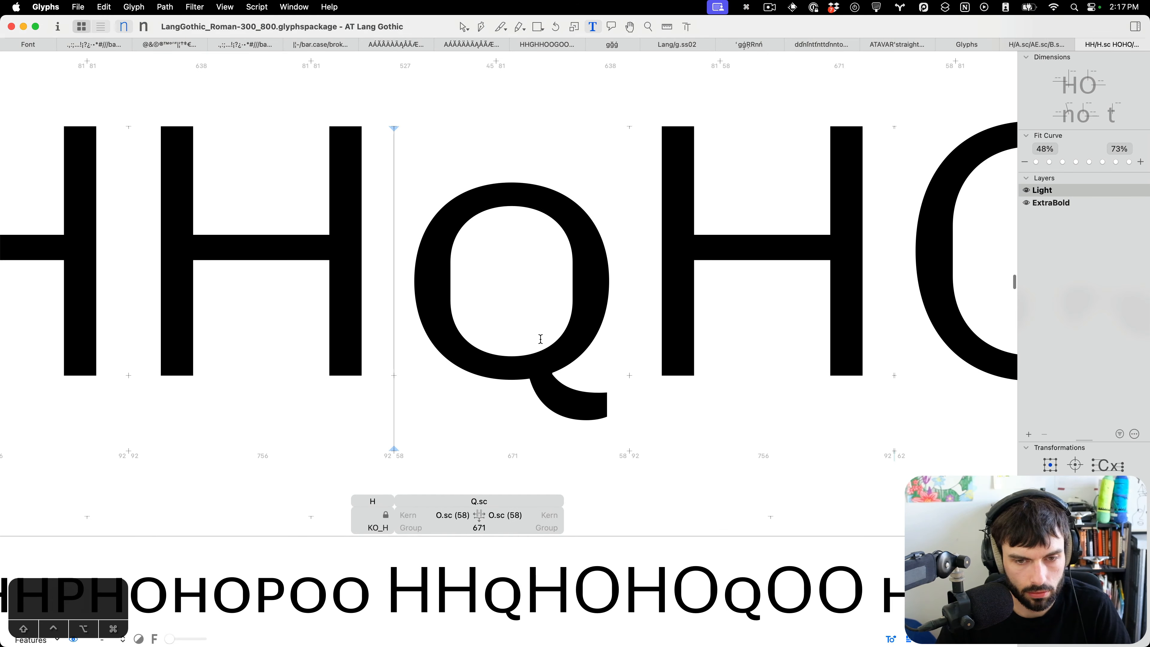
double_click(510, 300)
key("super+s")
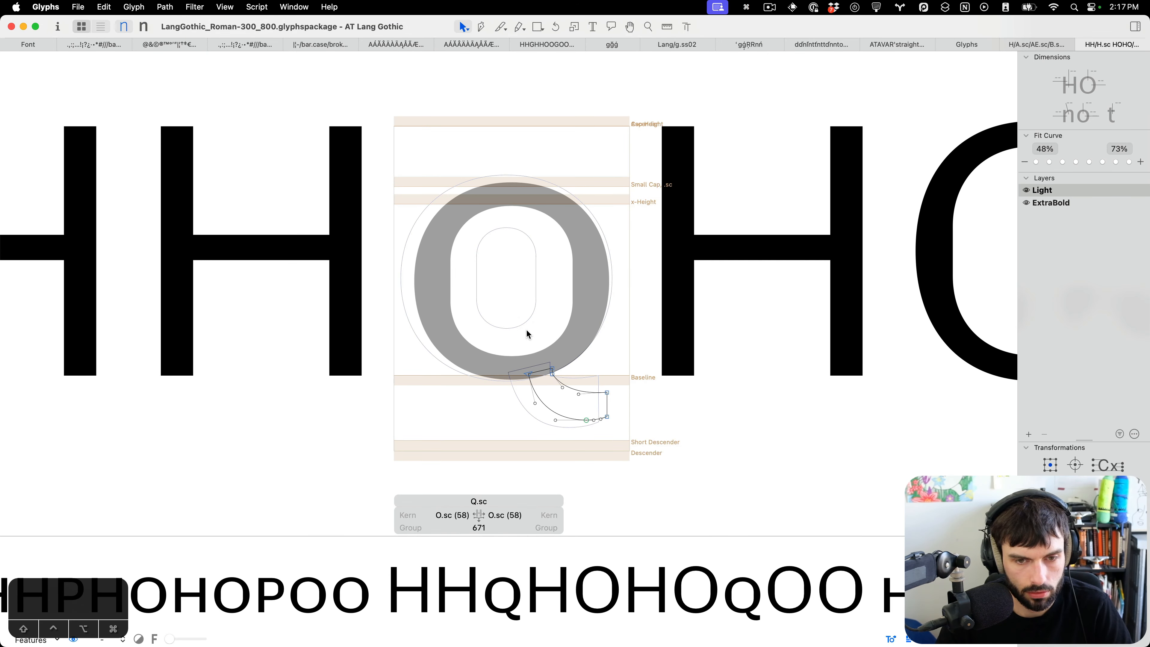
scroll(550, 381, "up", 5)
key("t")
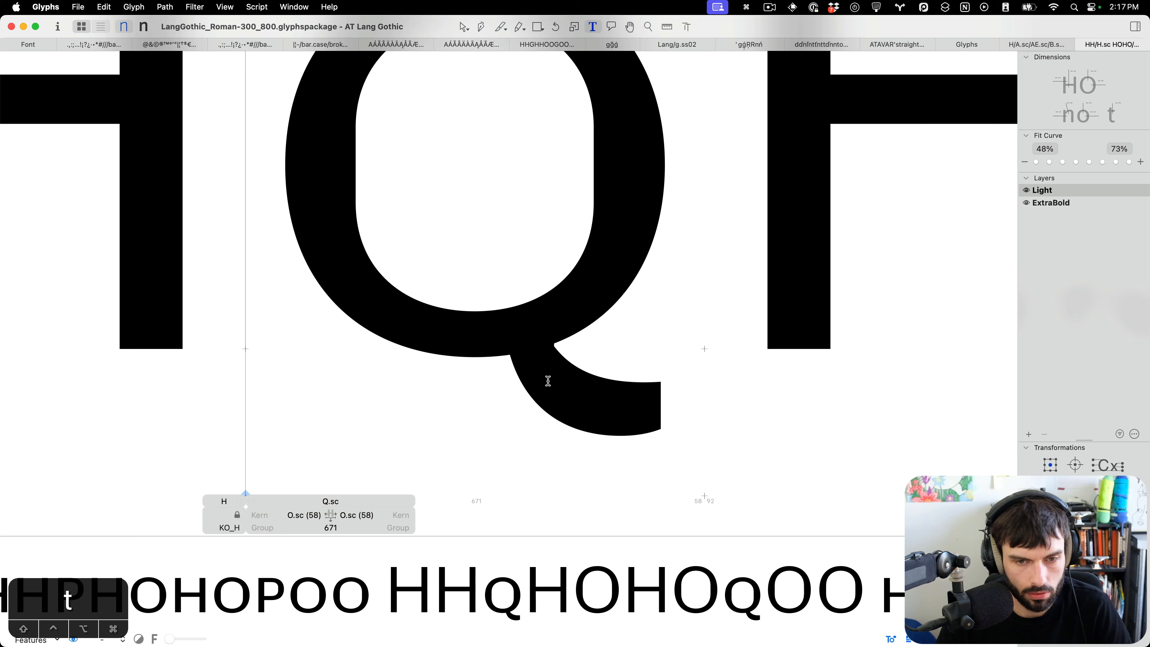
Nudge the Light Q.sc tail's junction nodes 3 units down and 3 units left.
left_click(548, 381)
key("Escape")
double_click(321, 399)
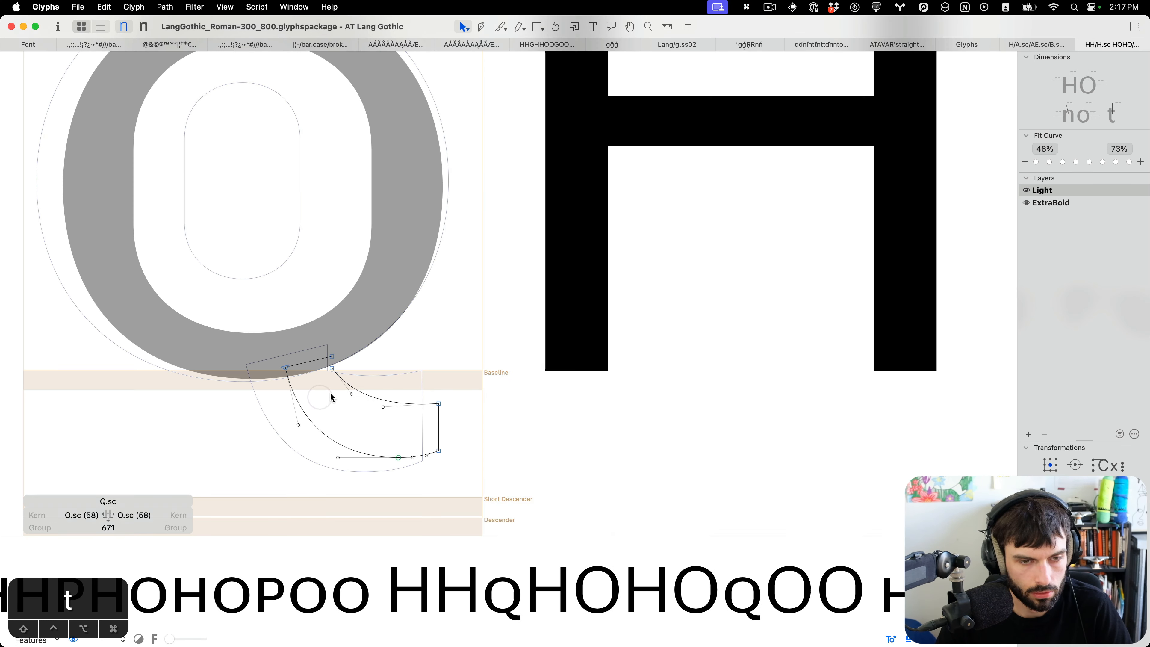
left_click_drag(337, 390, 257, 311)
scroll(289, 373, "up", 4)
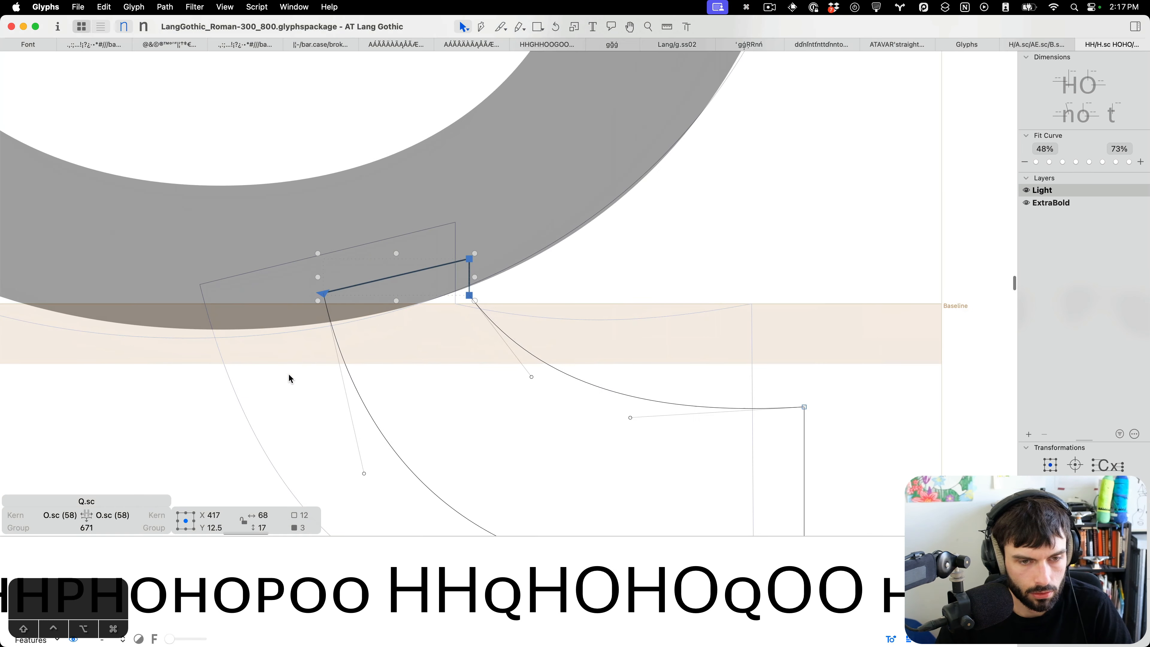
key("ctrl+alt+Down")
key("ctrl+alt+Down")
key("ctrl+alt+Down")
key("ctrl+alt+Left")
key("ctrl+alt+Left")
key("ctrl+alt+Left")
key("ctrl+alt+Left")
key("ctrl+alt+Left")
key("ctrl+alt+Left")
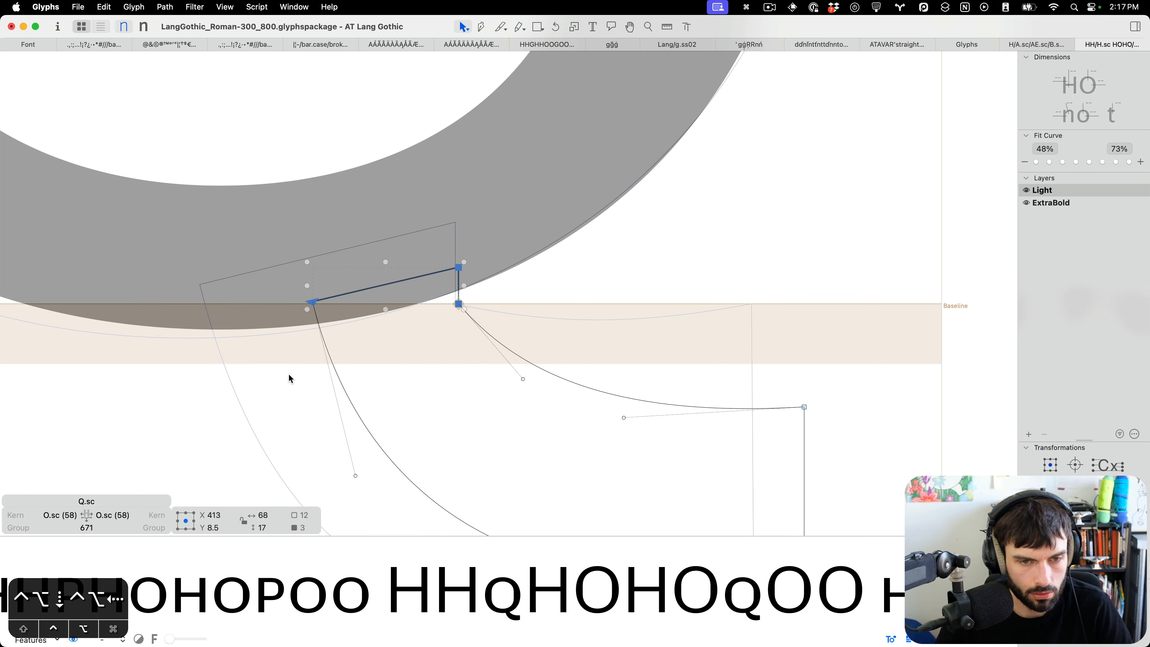
key("t")
Preview the Light Q.sc tail, select its end nodes and save the font.
scroll(624, 337, "down", 6)
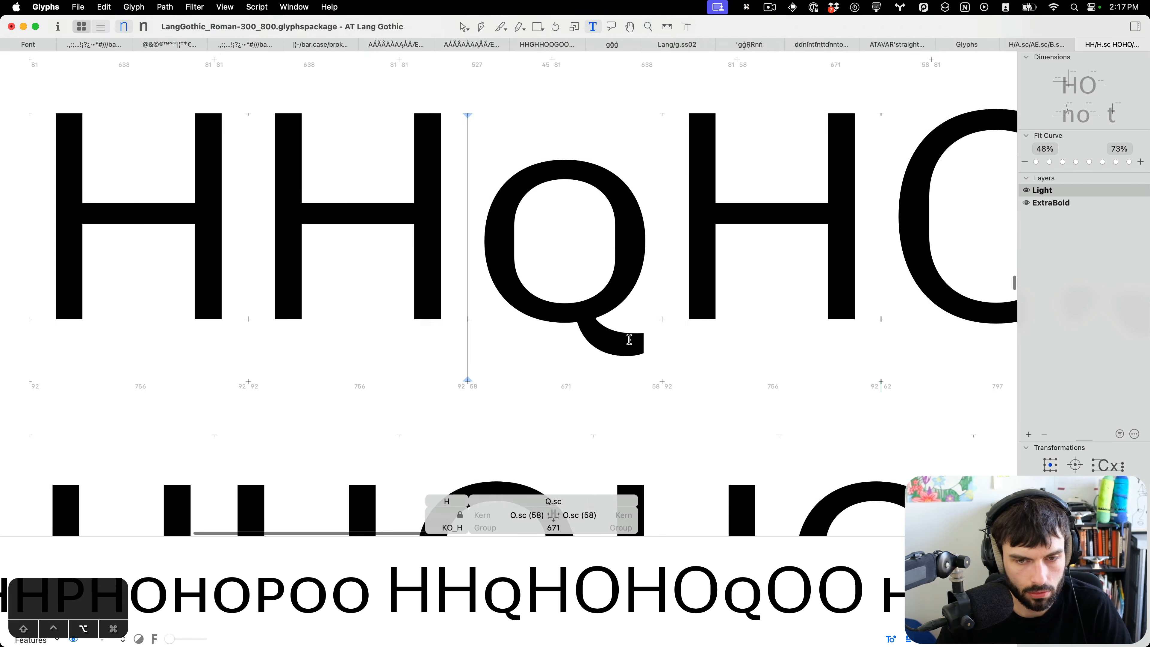
scroll(583, 283, "up", 5)
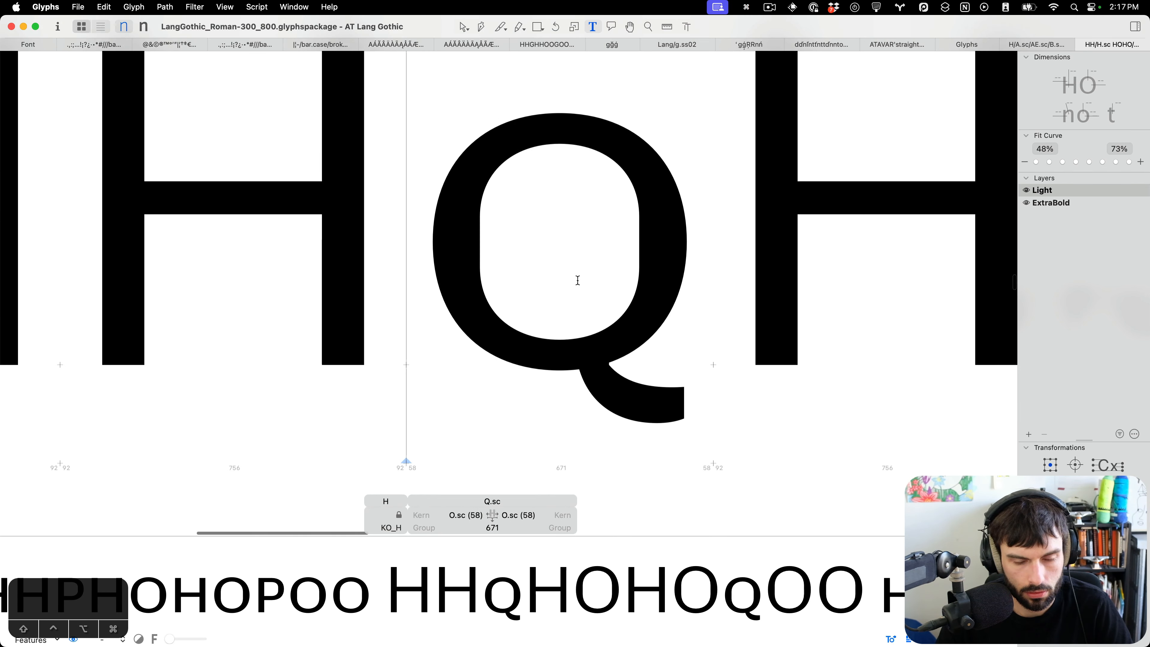
key("Escape")
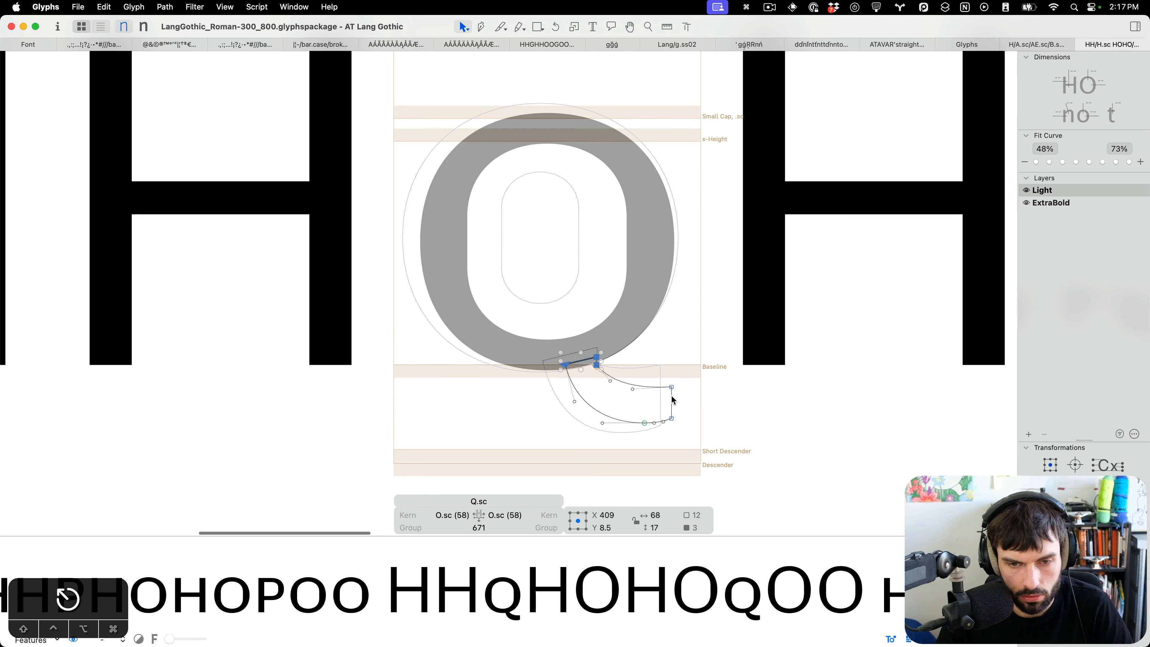
left_click_drag(685, 365, 639, 441)
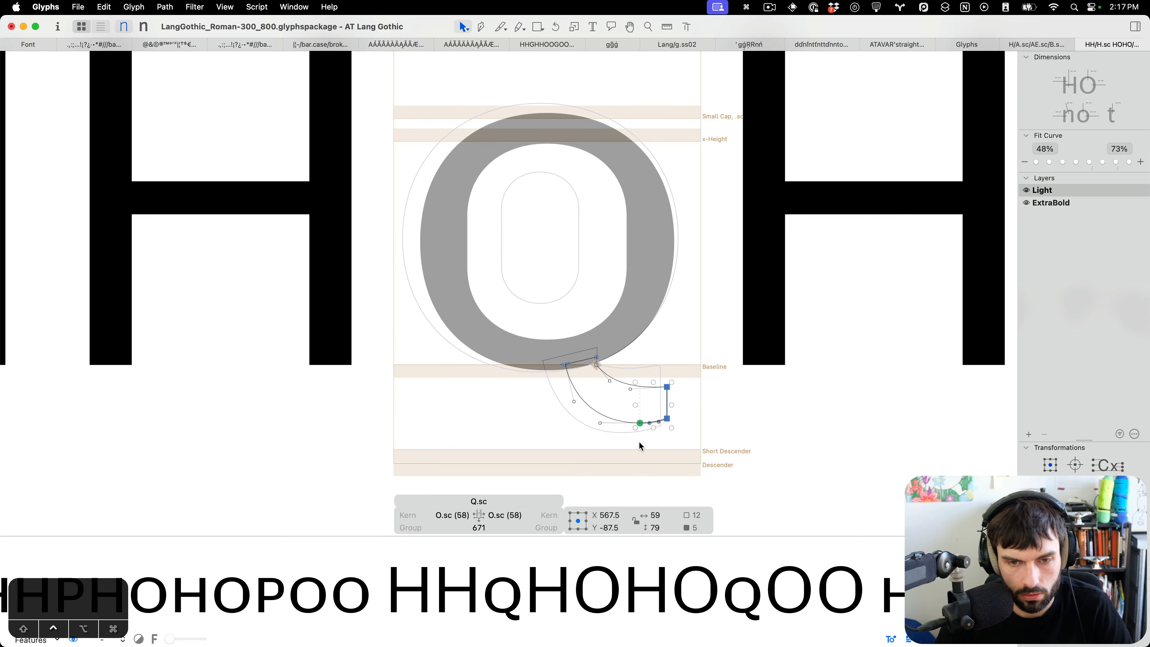
key("t")
key("cmd+s")
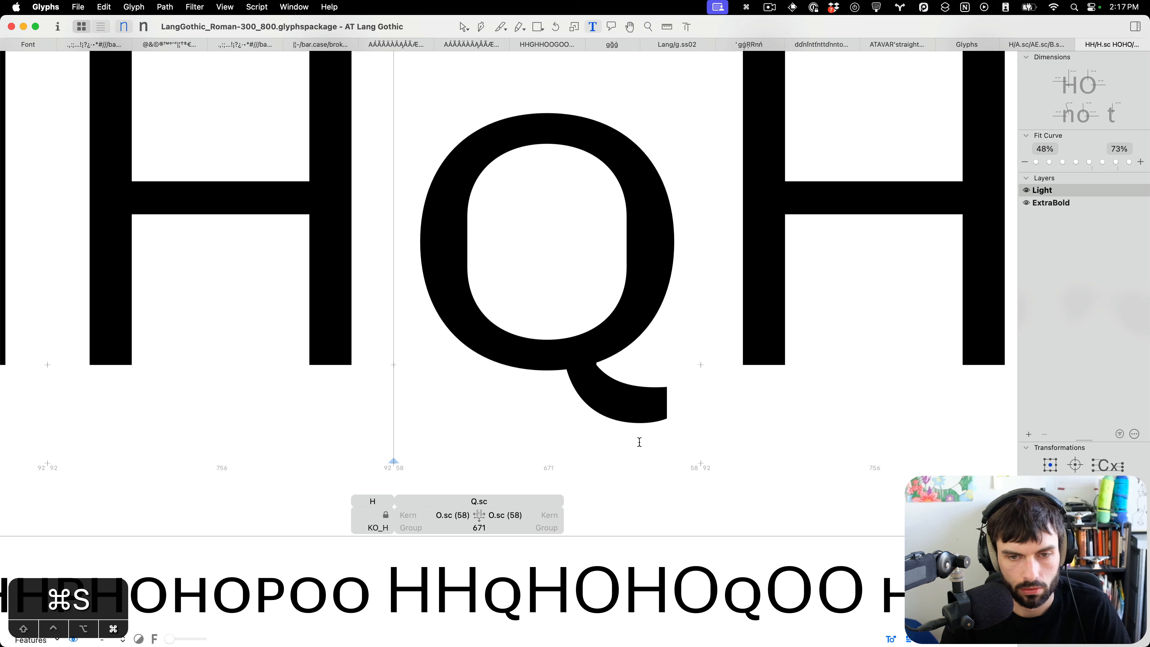
Switch to the ExtraBold master and move the Q.sc tail's lower nodes down 10 units.
key("cmd+2")
key("ctrl+super+m")
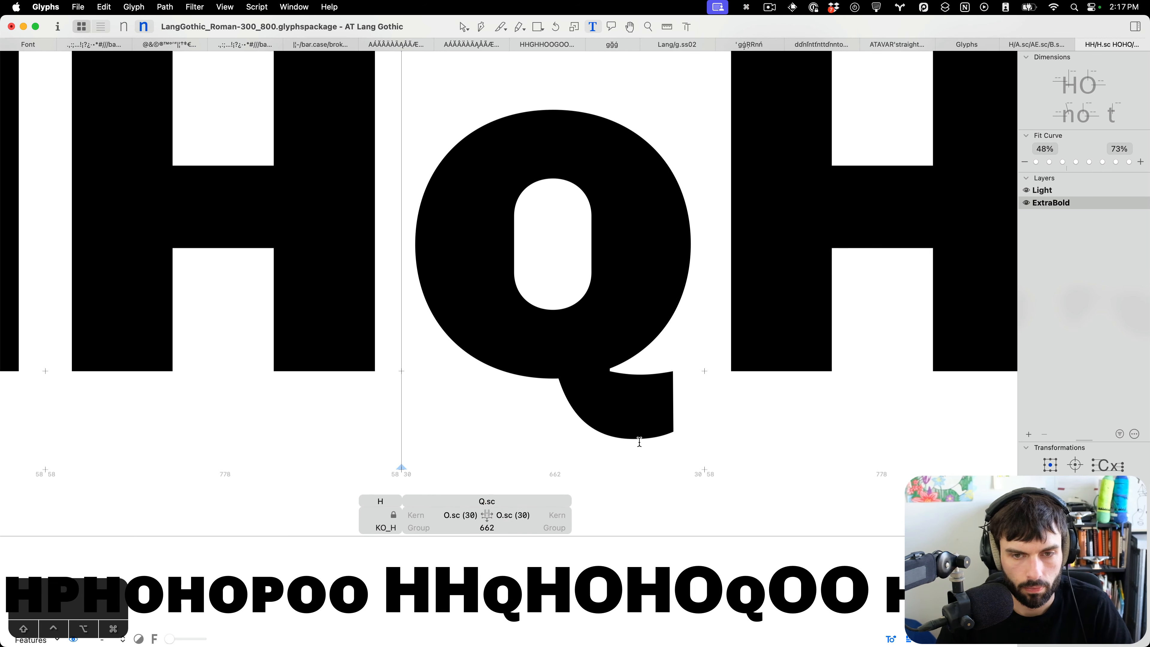
scroll(632, 333, "down", 2)
scroll(631, 333, "down", 3)
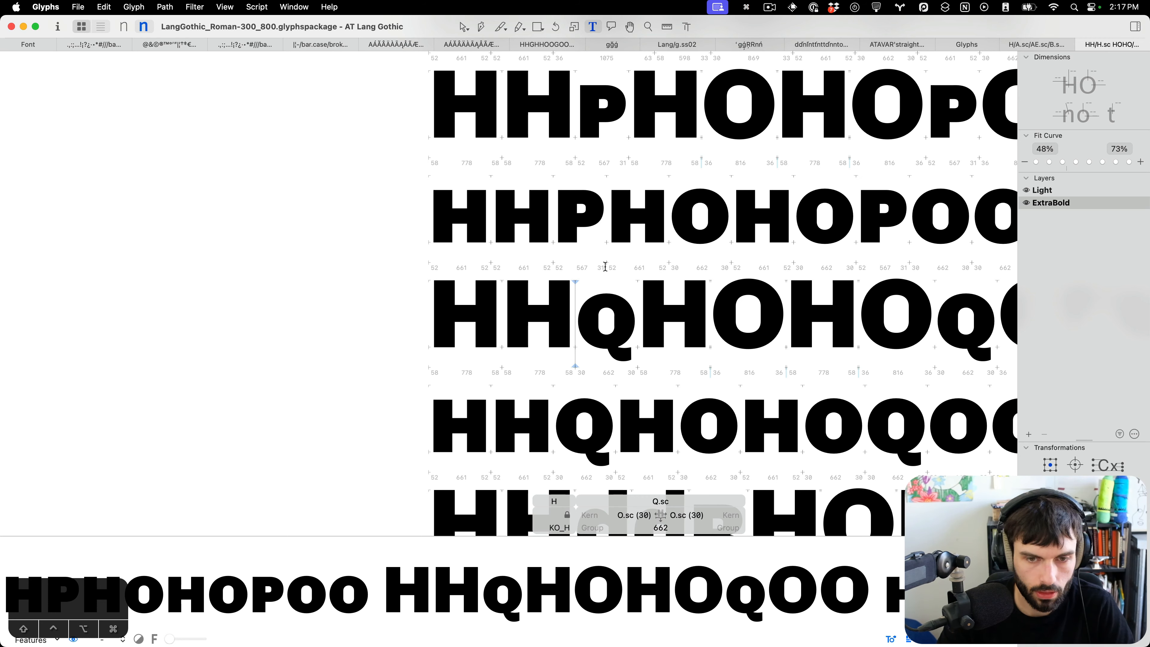
scroll(591, 313, "up", 1)
key("Escape")
scroll(635, 362, "up", 5)
left_click_drag(648, 362, 555, 286)
key("shift+Down")
Shift the Q.sc tail's left junction node 20 units left.
left_click_drag(506, 257, 446, 177)
key("shift+Left")
key("shift+Left")
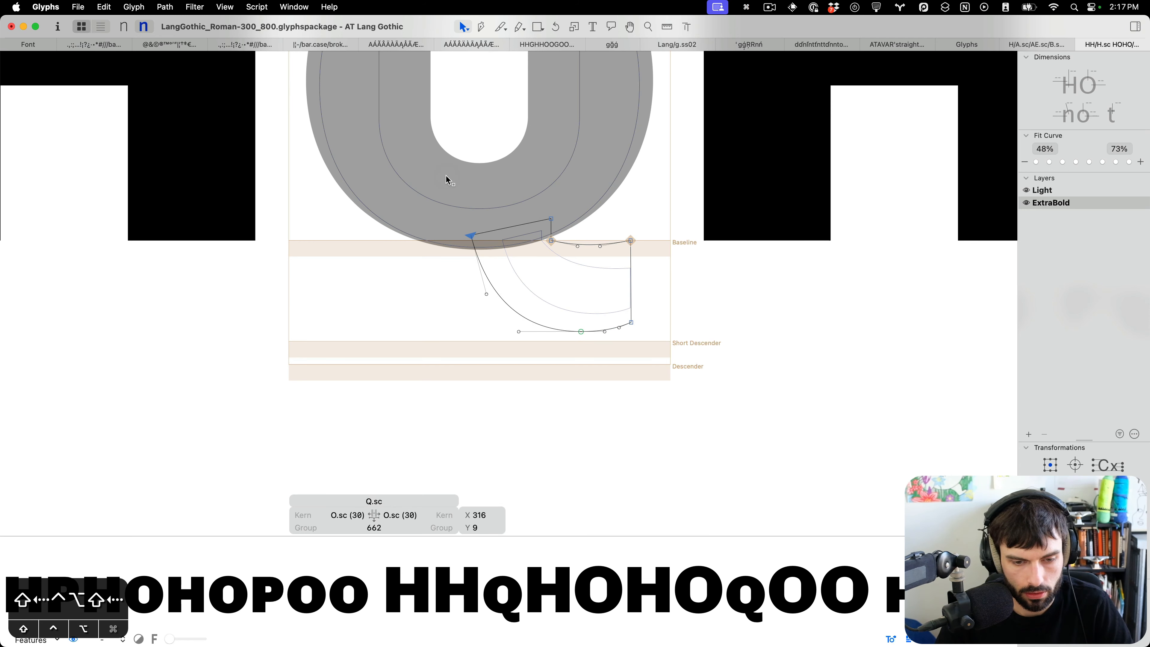
key("t")
Pull the ExtraBold Q.sc tail's lower-left curve handle slightly down and left, then preview the glyph in text.
scroll(517, 268, "down", 5)
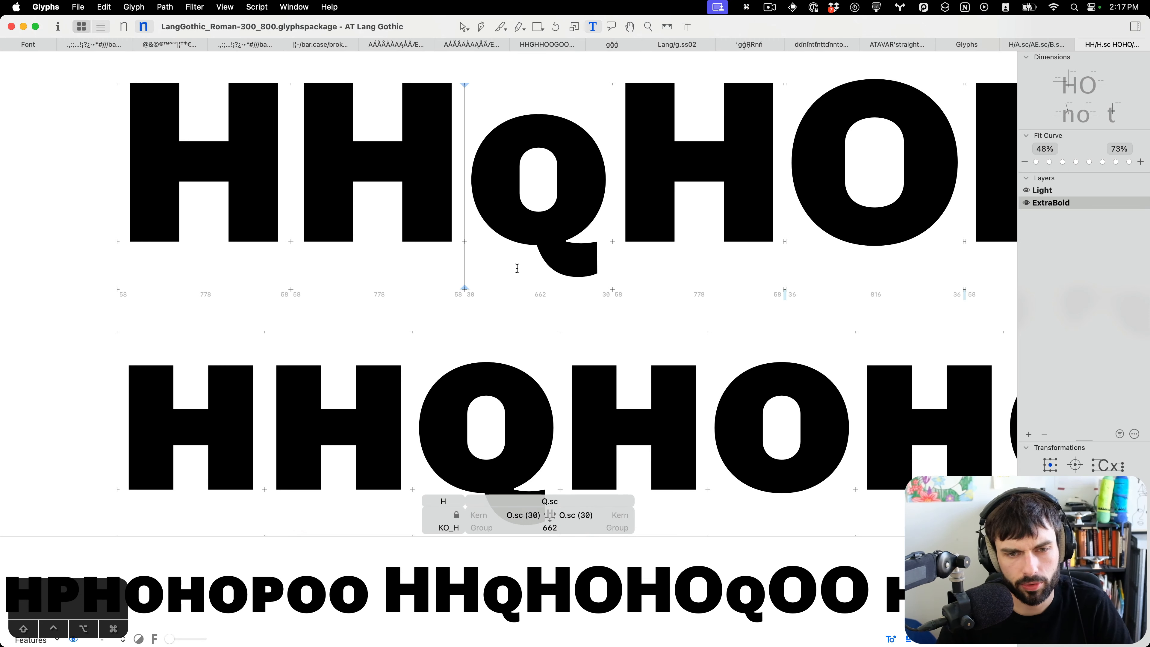
key("Escape")
scroll(528, 267, "up", 5)
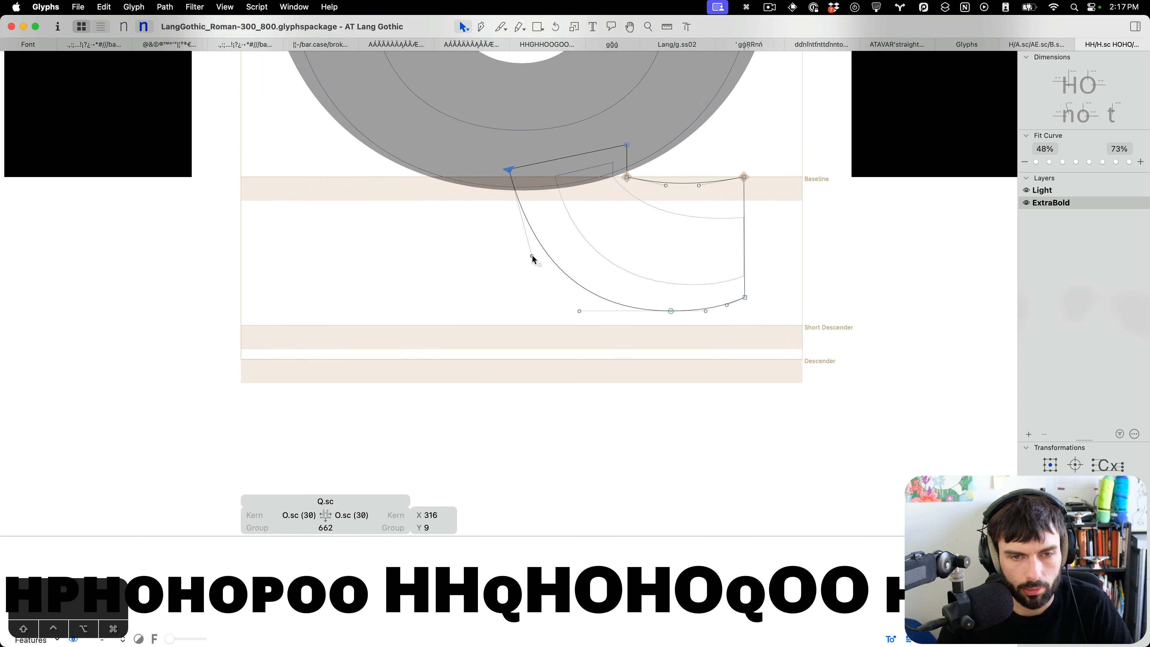
left_click_drag(533, 256, 527, 264)
left_click(621, 251)
key("t")
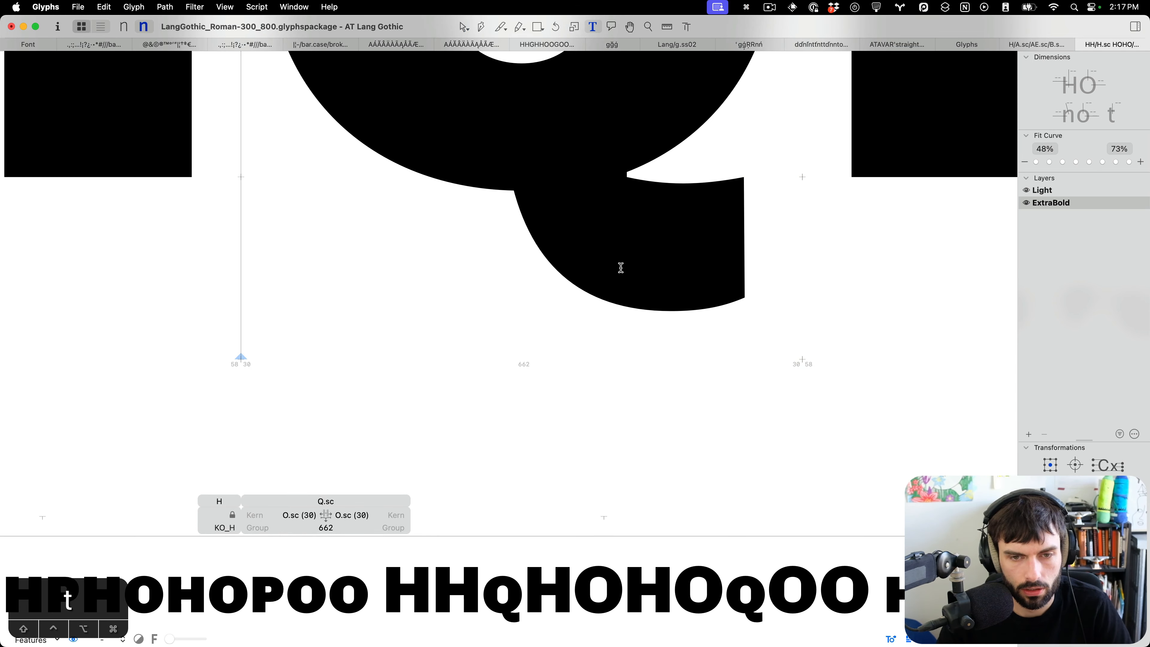
Inspect the ExtraBold Q.sc tail in the text preview and its right-side nodes in the editor.
scroll(622, 268, "down", 5)
scroll(598, 295, "down", 2)
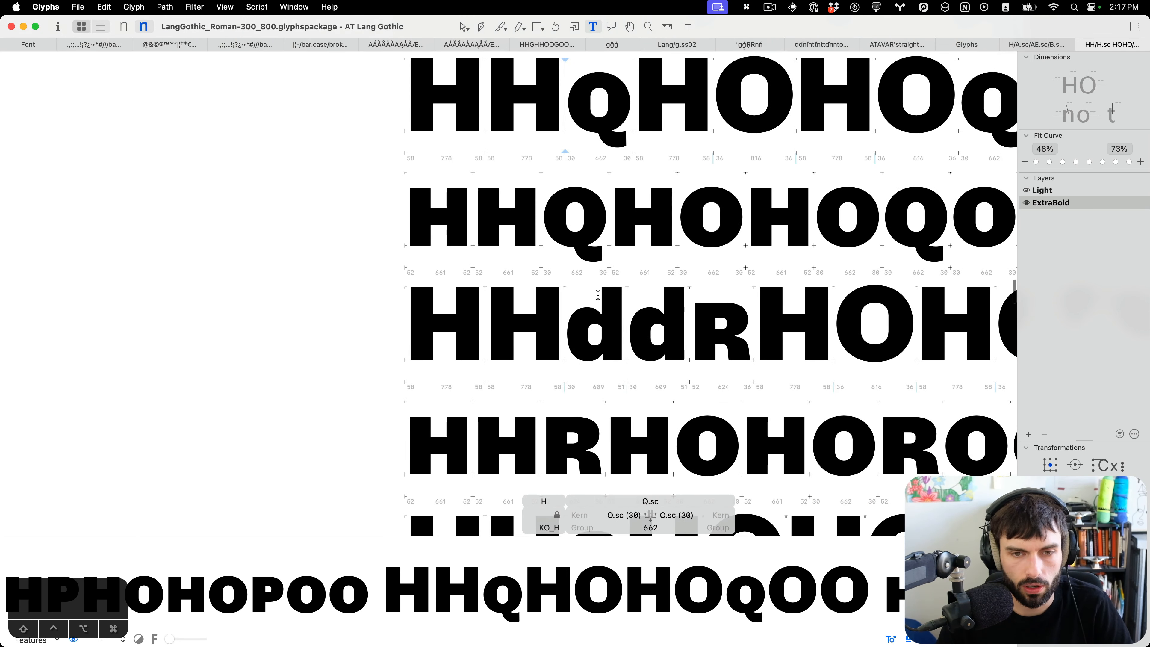
scroll(598, 295, "up", 3)
scroll(614, 265, "up", 5)
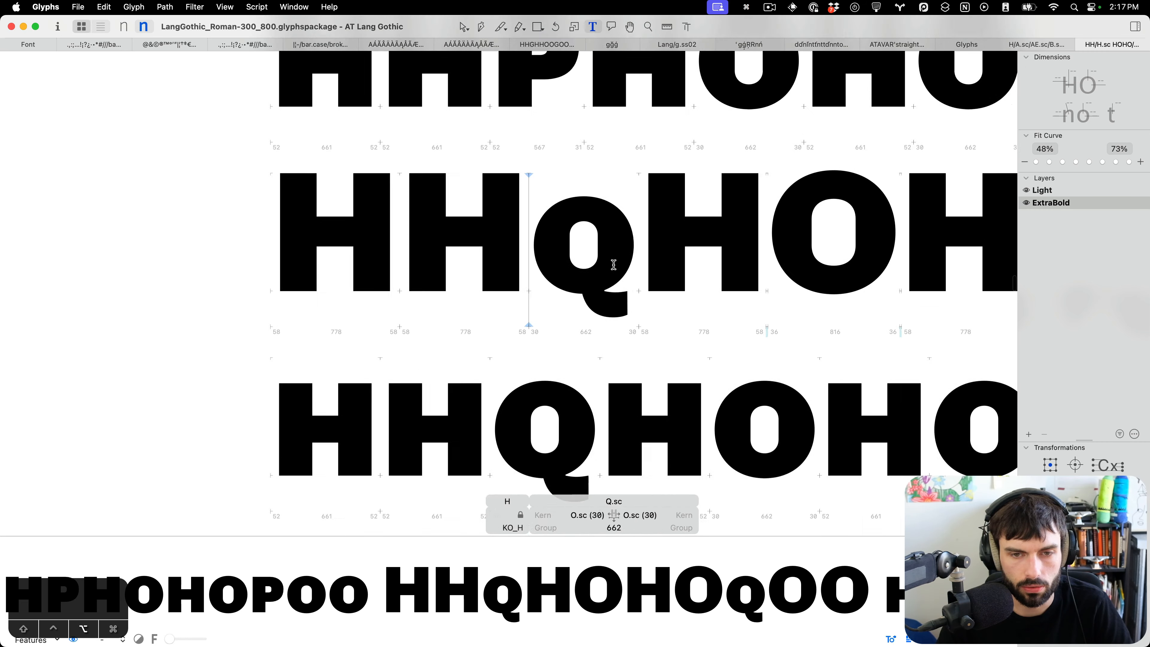
key("Escape")
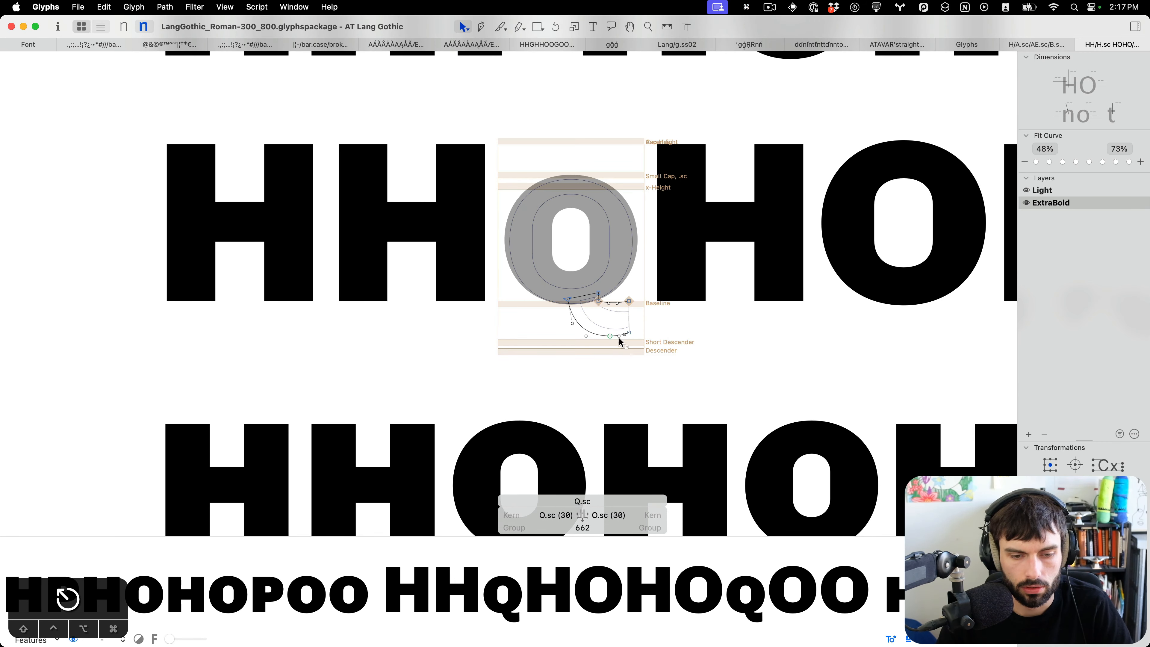
scroll(611, 340, "down", 5)
scroll(589, 335, "up", 4)
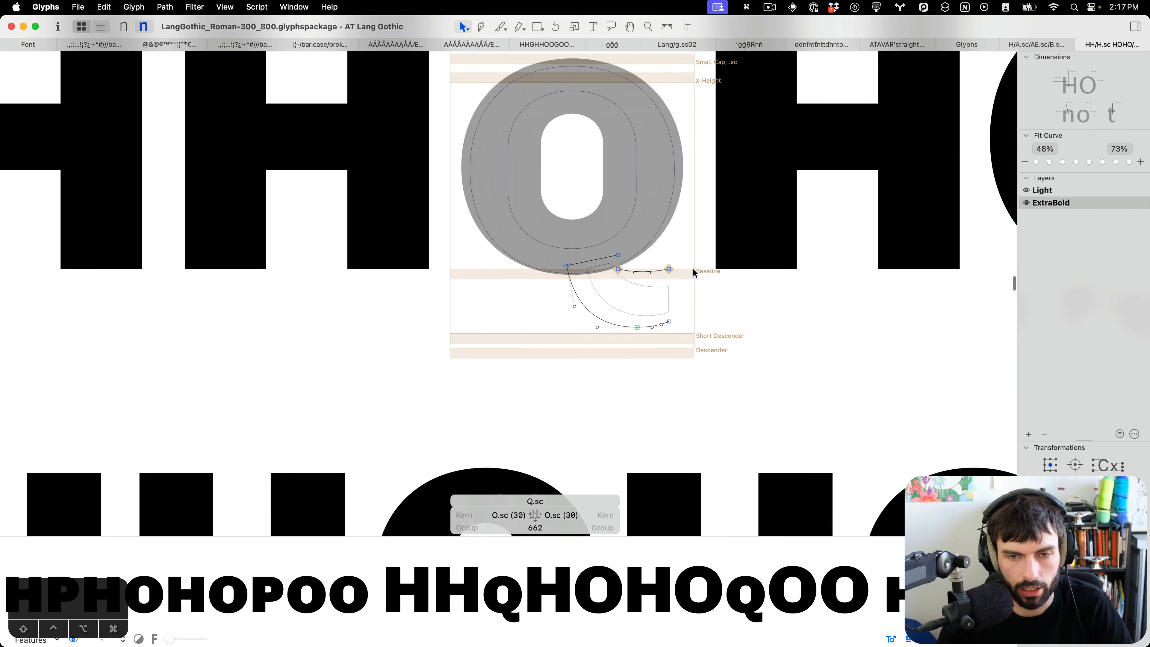
double_click(672, 297)
left_click_drag(696, 342, 617, 299)
left_click_drag(688, 245, 655, 285)
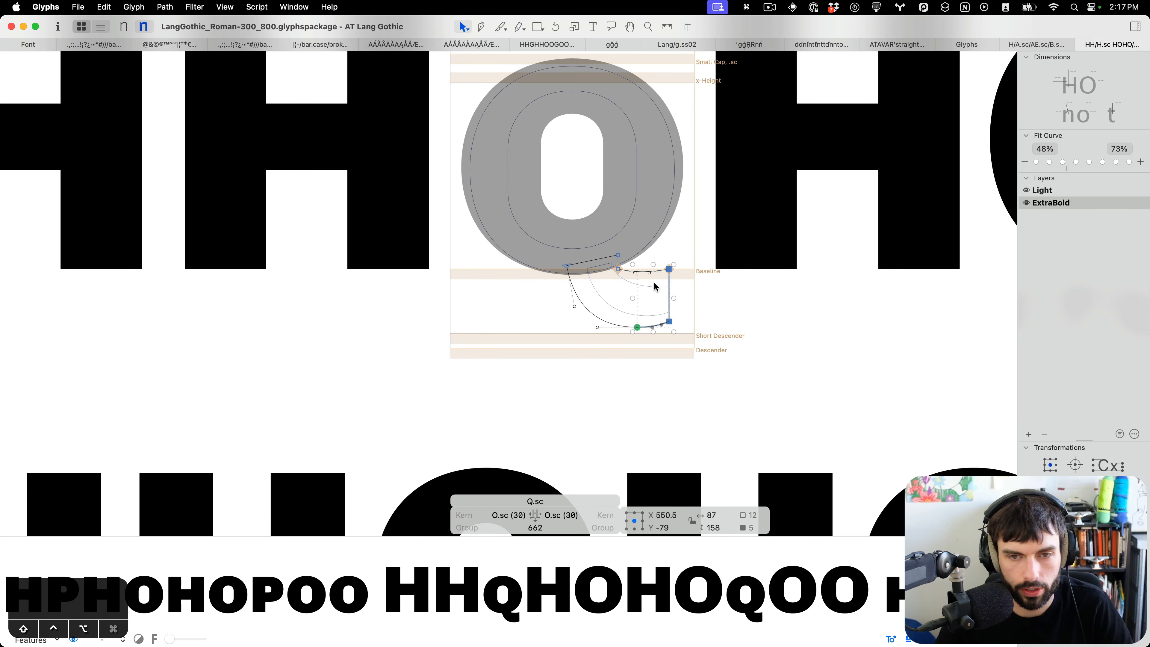
key("t")
Set the ExtraBold S.sc left sidebearing to 13 units in the text preview.
scroll(654, 286, "down", 5)
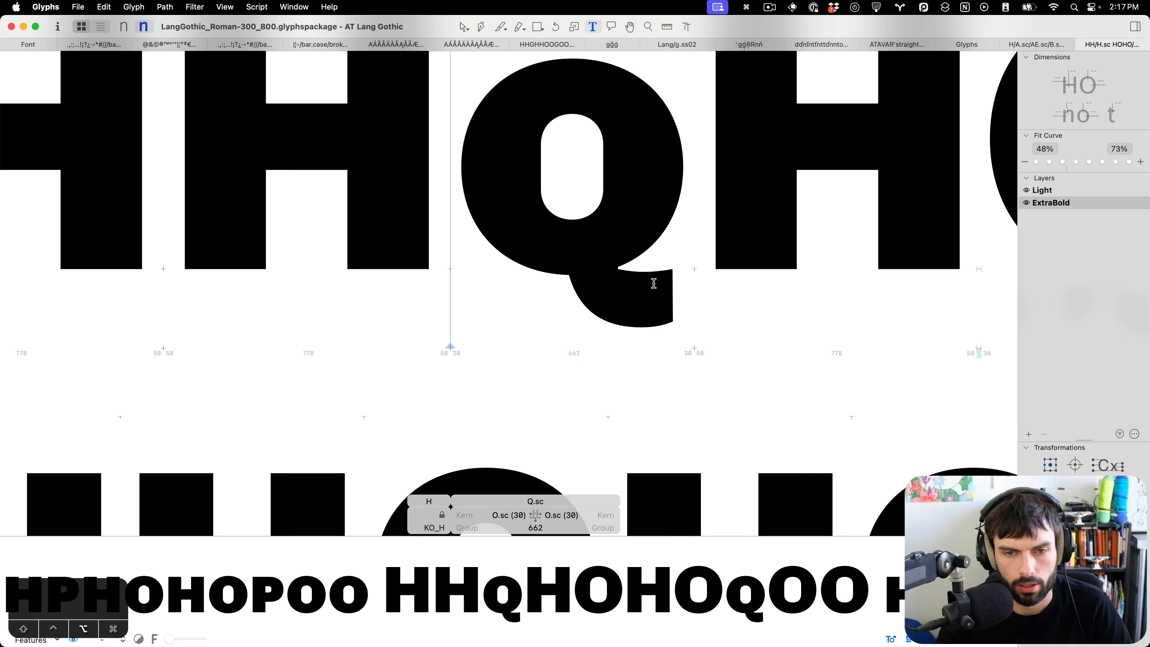
scroll(653, 287, "down", 5)
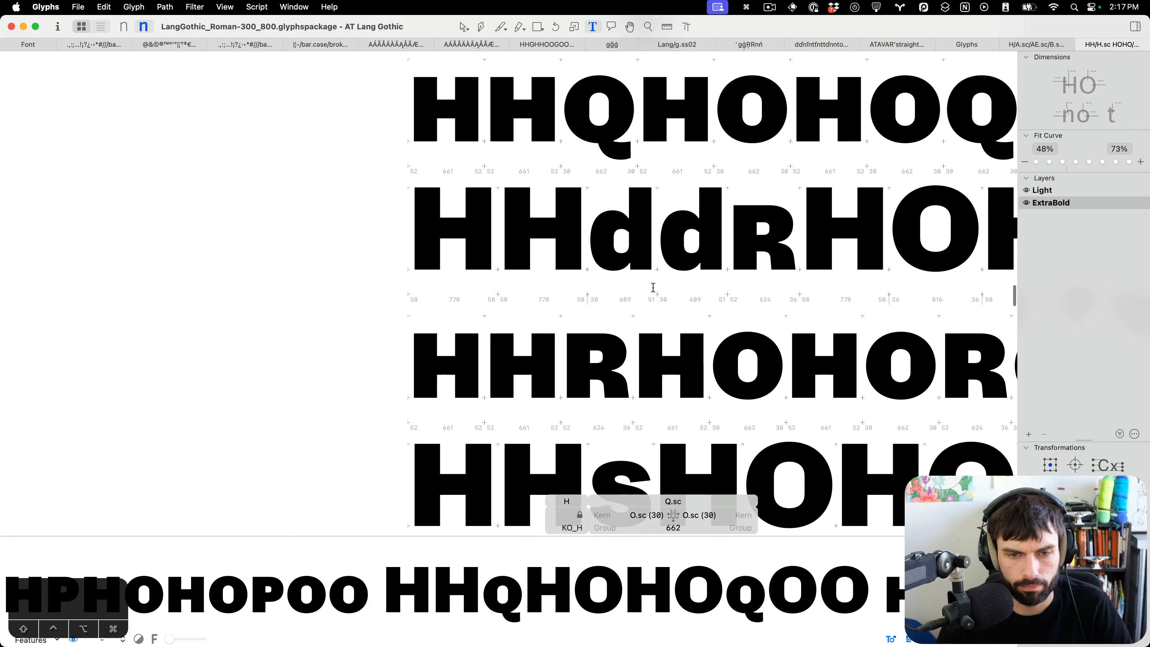
scroll(654, 287, "down", 6)
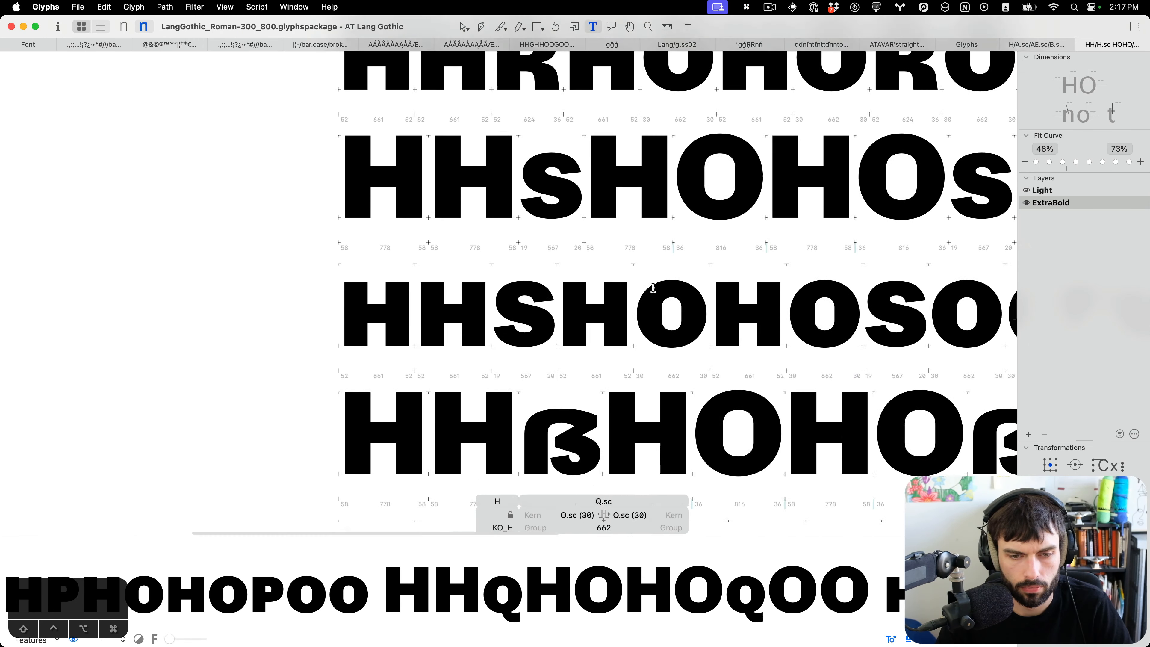
scroll(653, 287, "down", 1)
left_click(483, 272)
key("ctrl+alt+Left")
key("ctrl+alt+Left")
key("ctrl+alt+Left")
key("ctrl+alt+Left")
key("ctrl+alt+Left")
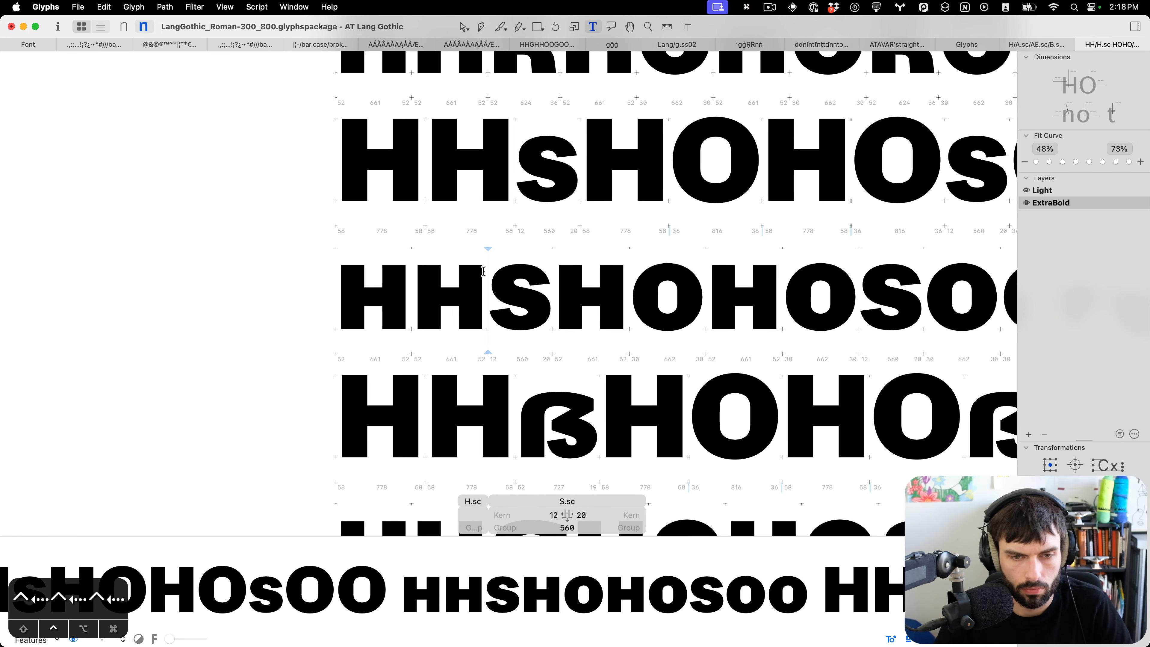
key("ctrl+alt+Right")
Move the ExtraBold T.sc crossbar's bottom nodes down 16 units.
scroll(513, 271, "down", 3)
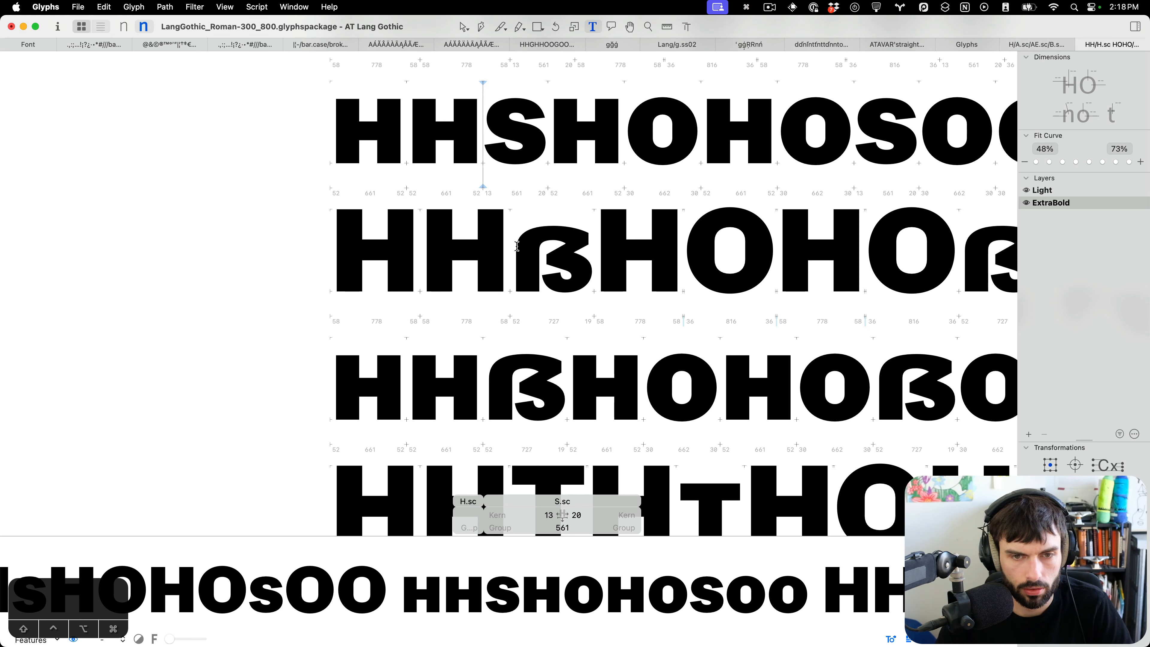
scroll(516, 246, "down", 4)
scroll(588, 315, "down", 4)
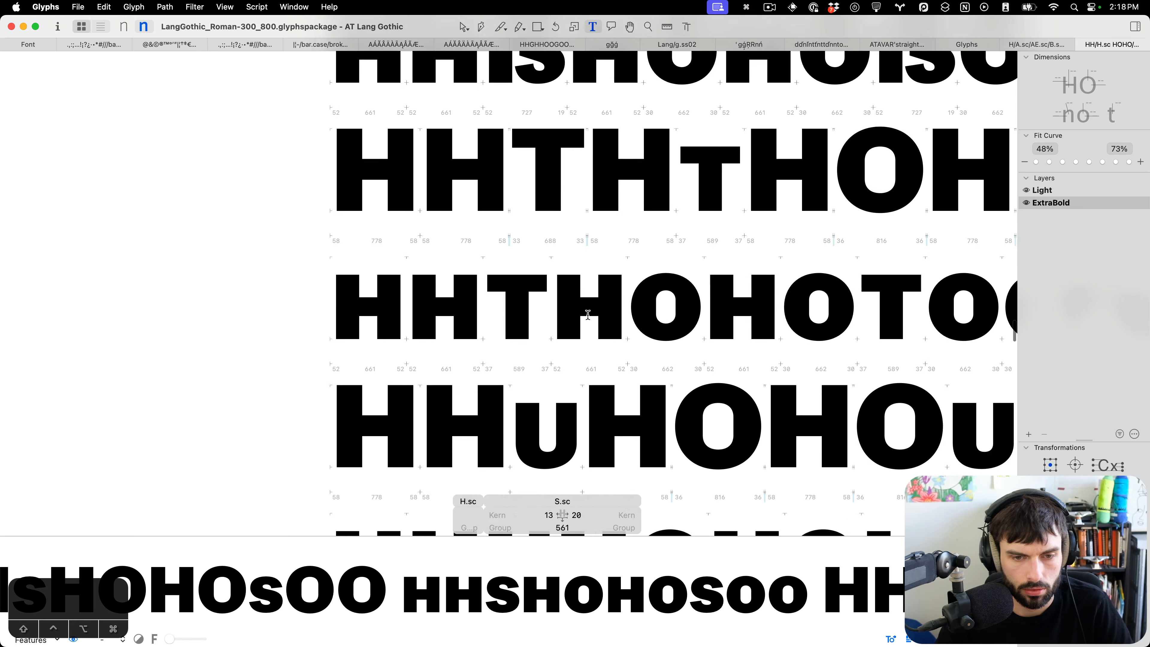
left_click(499, 280)
key("Escape")
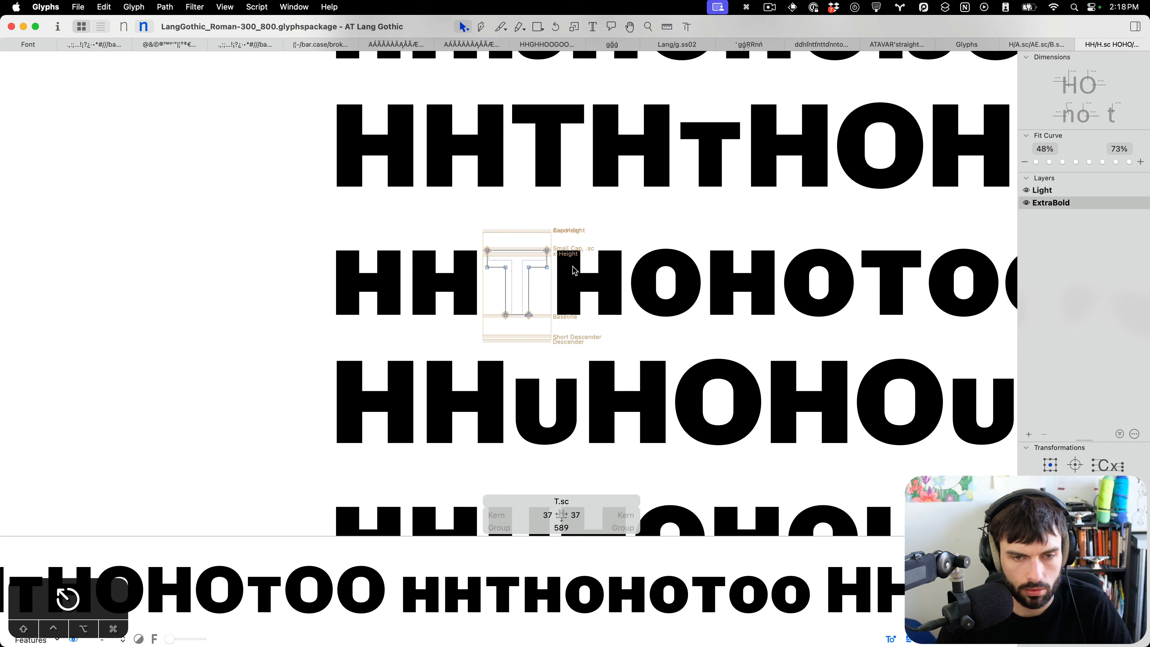
left_click_drag(577, 261, 386, 277)
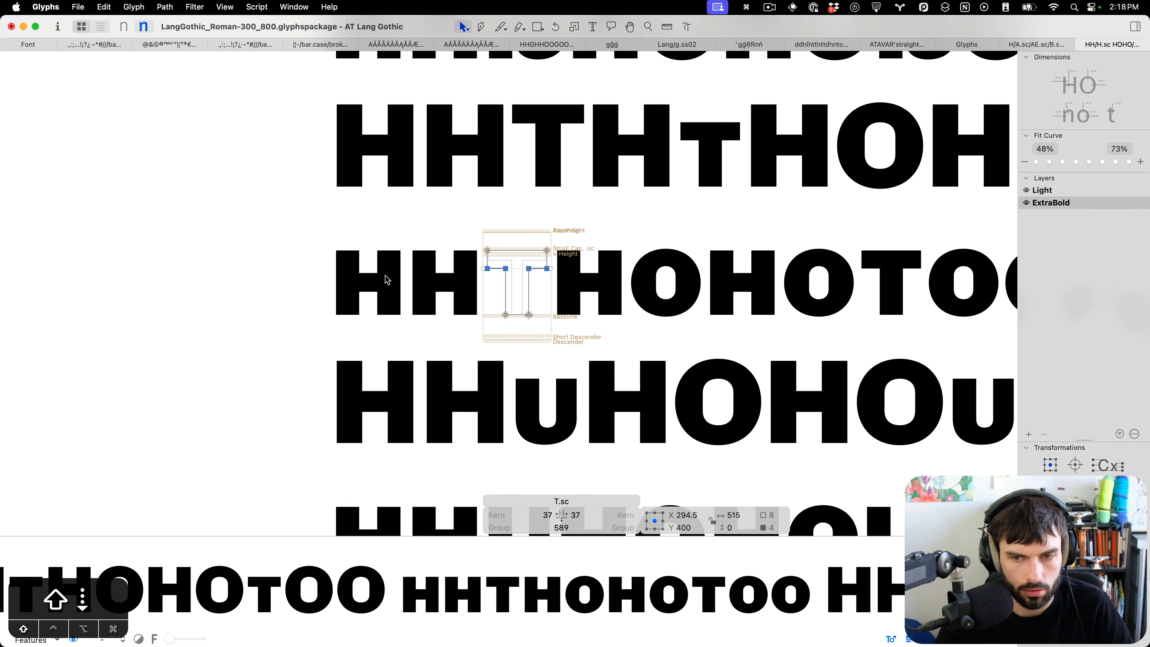
key("Down")
key("Down")
key("Down")
key("Down")
key("Down")
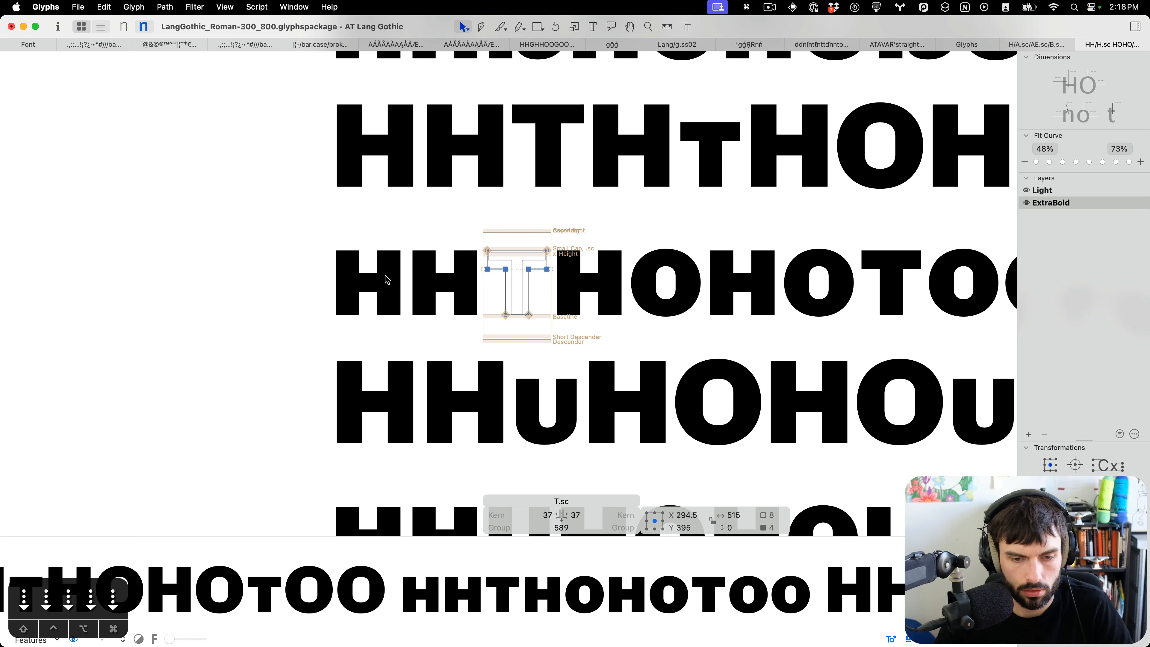
key("shift+Down")
key("Down")
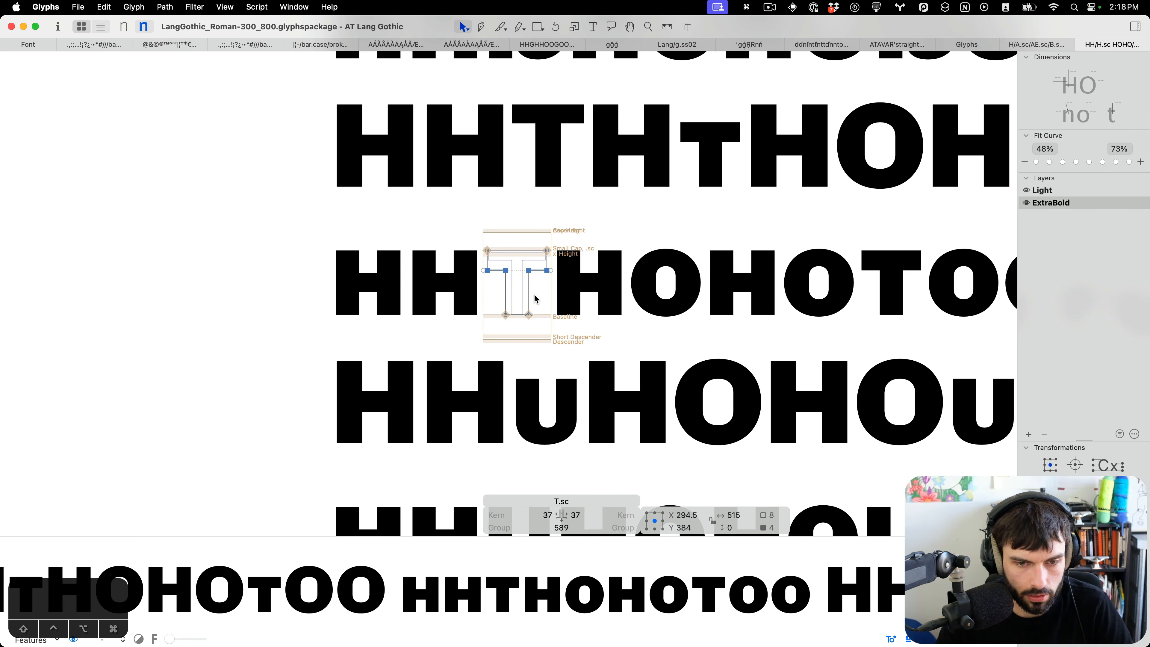
Shift the ExtraBold U.sc inner right stem nodes about 6 units left.
scroll(535, 299, "down", 5)
double_click(513, 338)
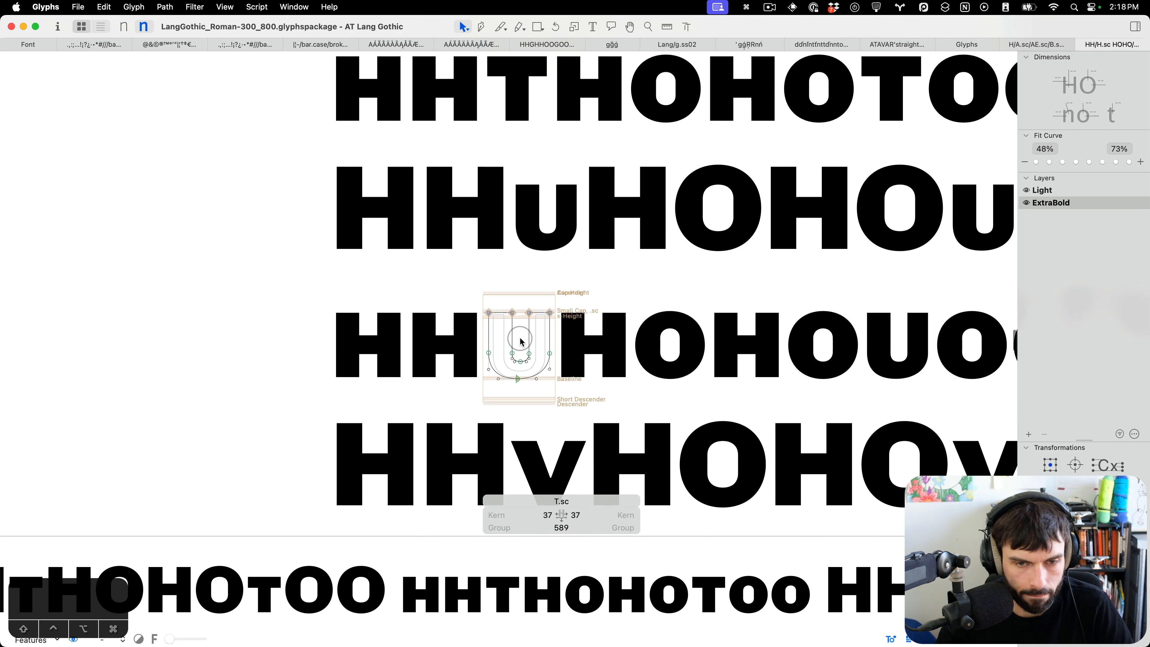
scroll(516, 345, "up", 5)
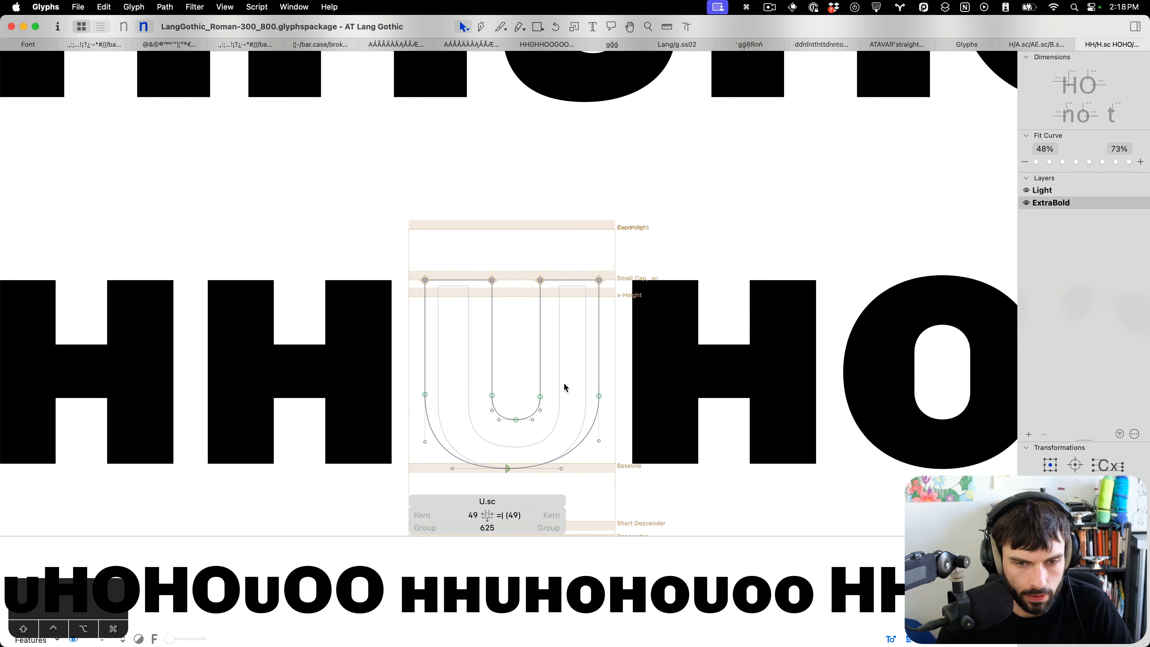
left_click_drag(564, 412, 527, 231)
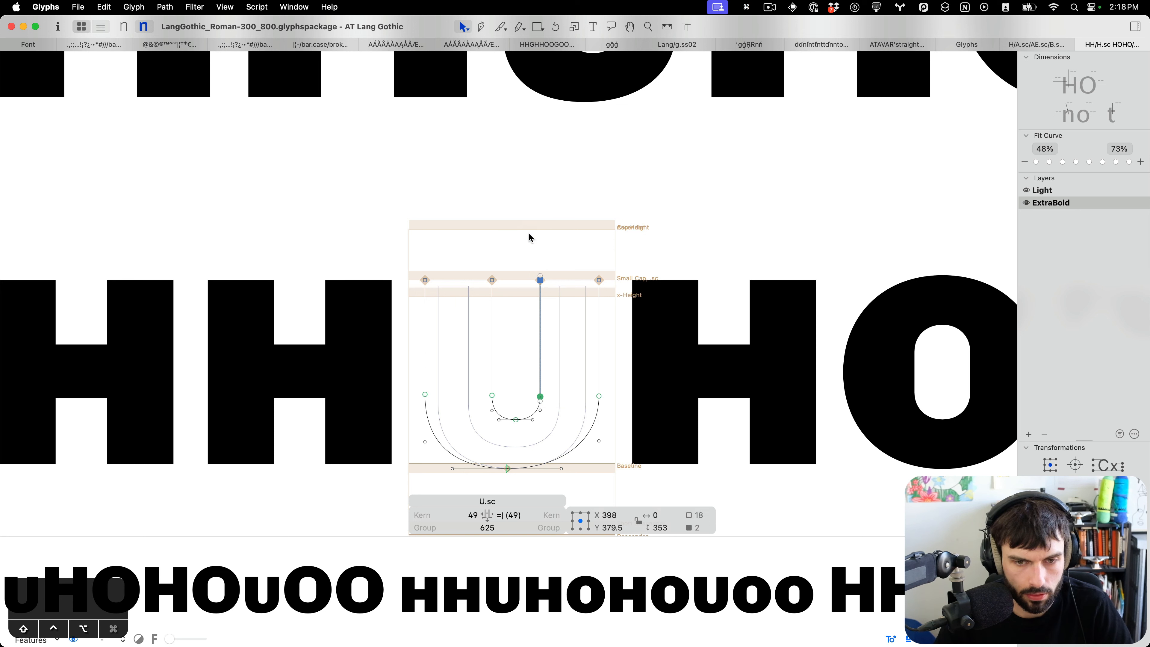
key("Left")
key("Left")
key("Left")
key("Left")
key("Left")
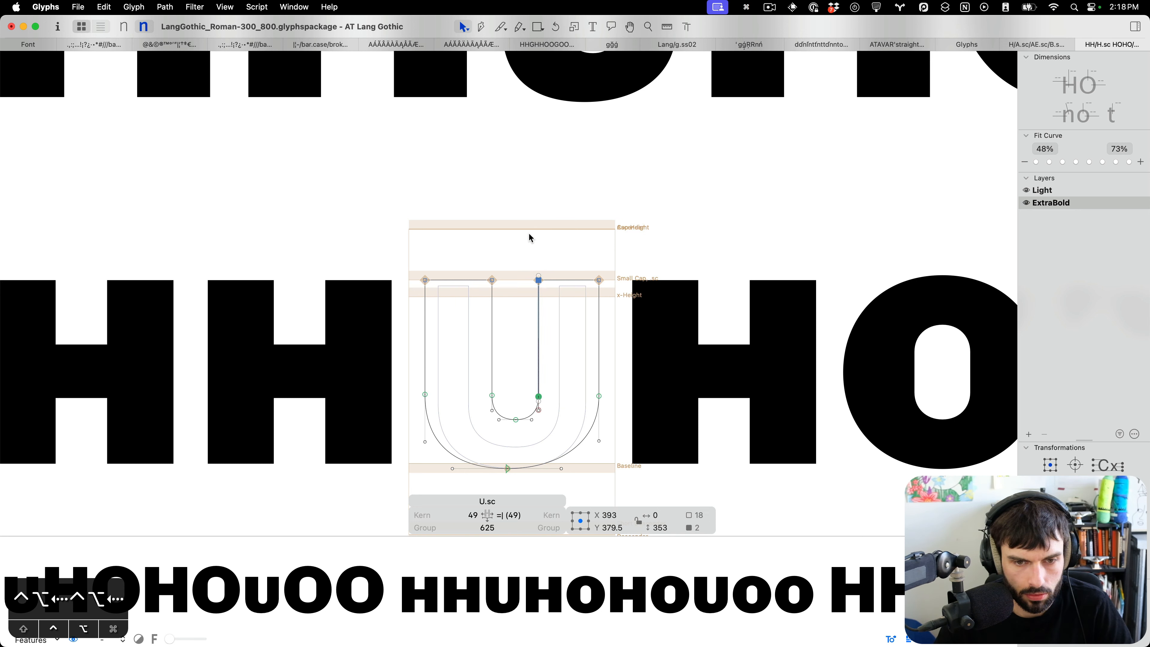
key("Left")
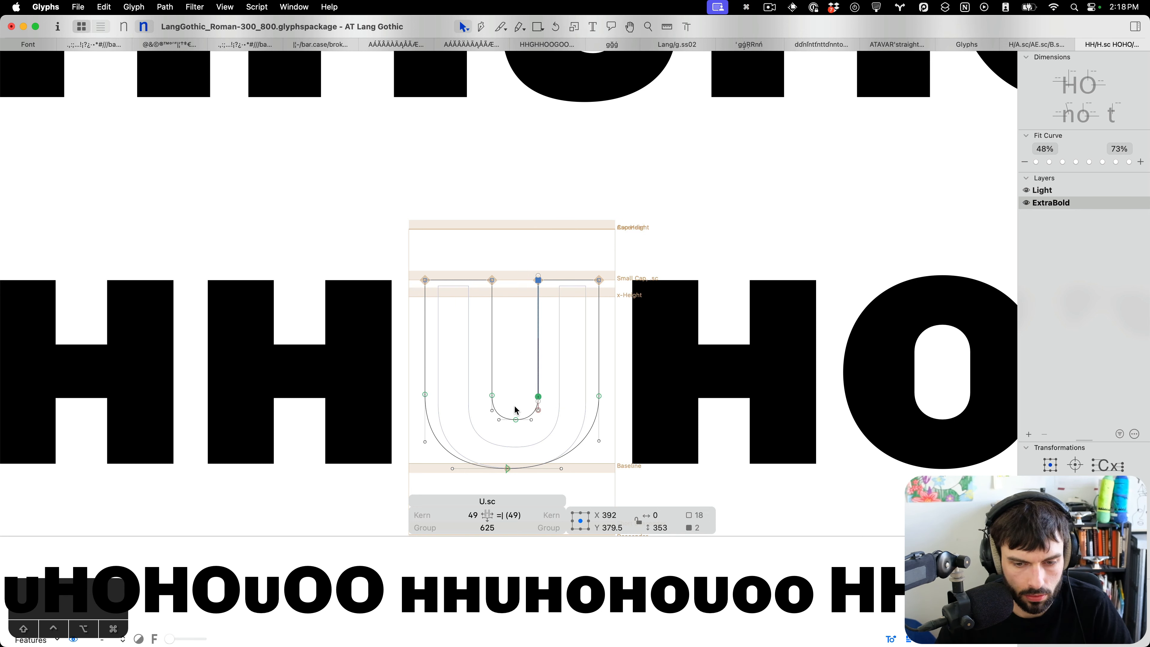
key("Left")
key("ctrl+alt+Right")
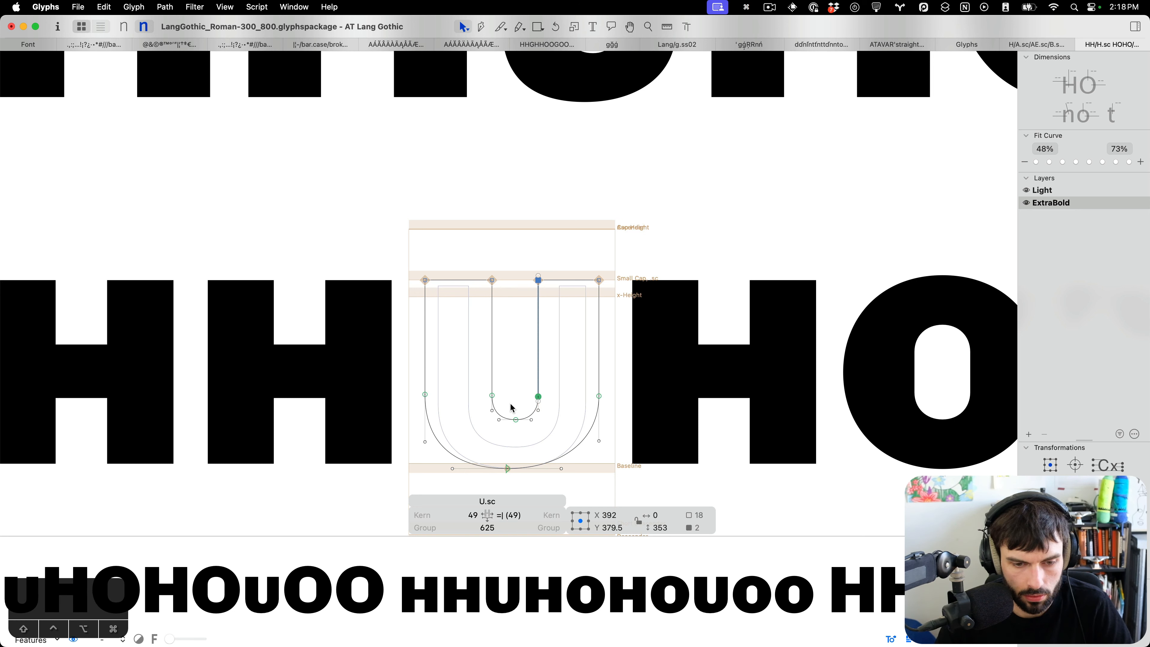
Move U.sc's outer left stem nodes to X 44 and set its left sidebearing to 50 units.
left_click_drag(455, 416, 374, 209)
key("ctrl+alt+shift+Left")
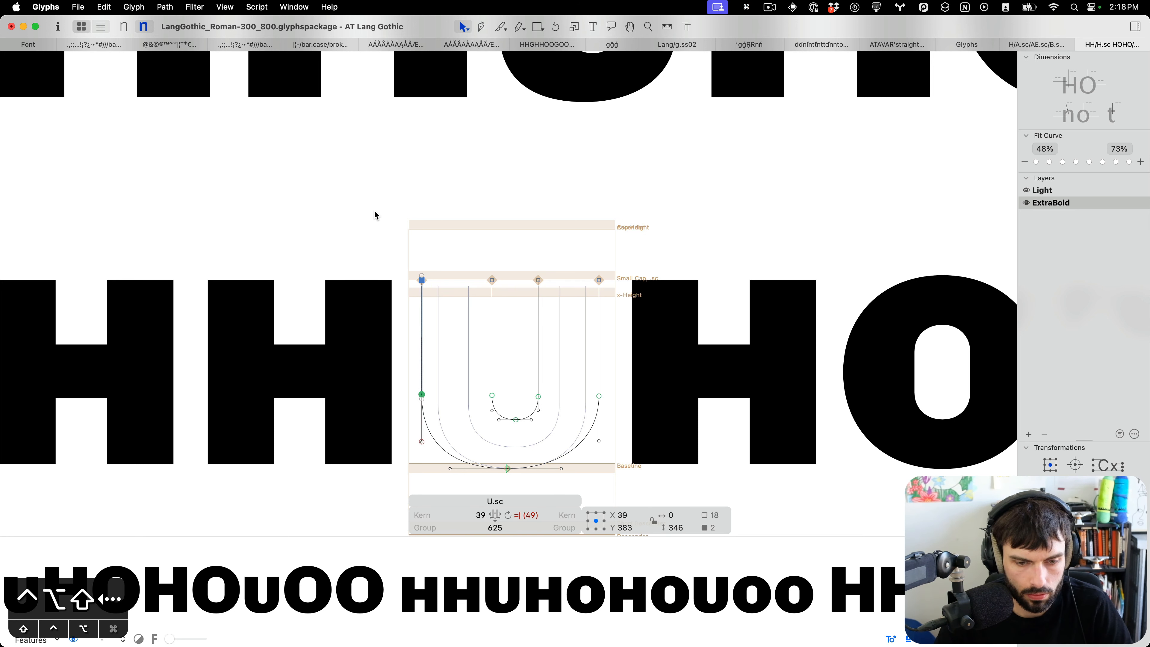
key("ctrl+alt+Right")
key("ctrl+alt+Right")
key("ctrl+alt+Right")
key("ctrl+alt+Right")
key("ctrl+alt+Right")
key("ctrl+alt+Right")
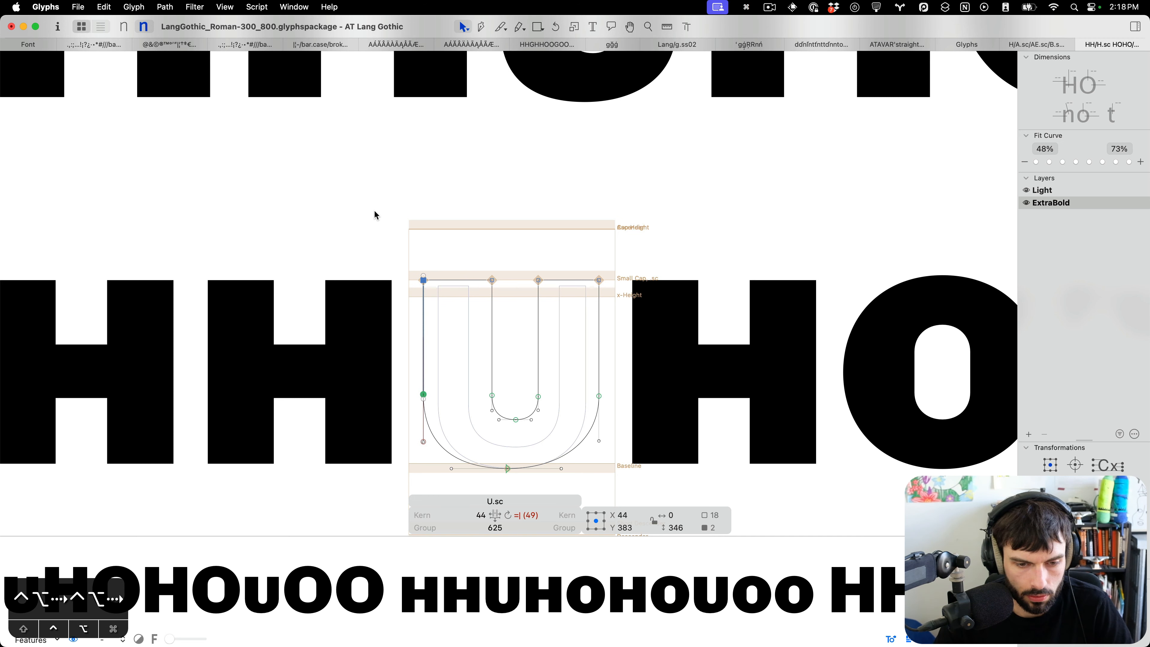
key("t")
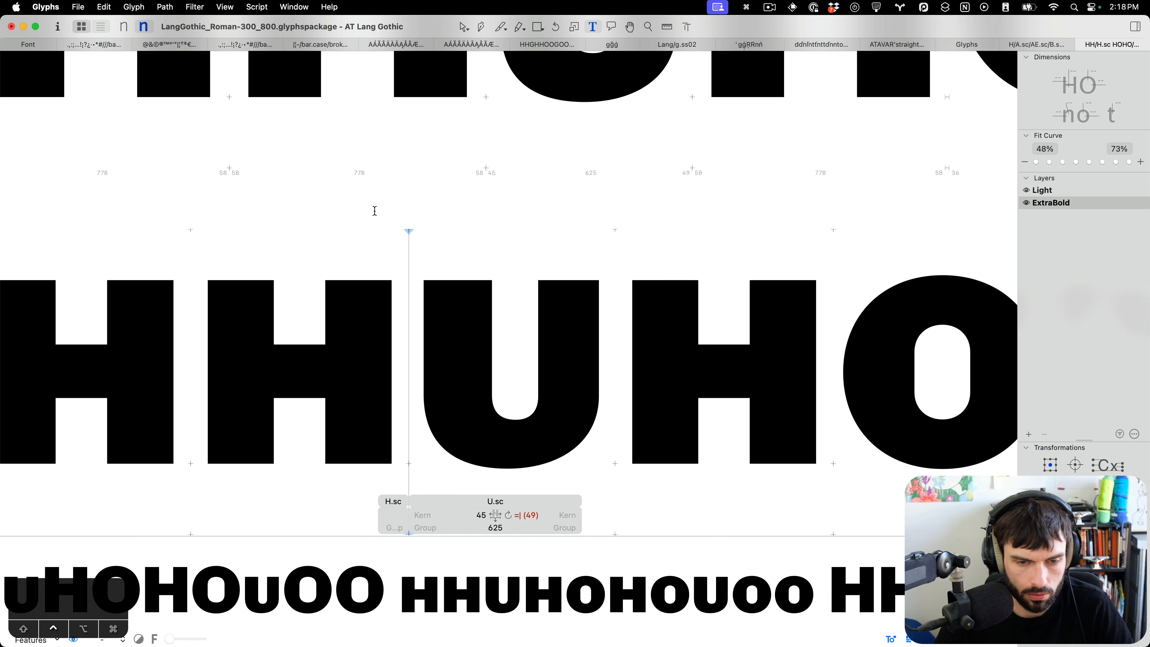
key("ctrl+alt+Right")
key("ctrl+alt+Right")
key("ctrl+alt+Right")
key("ctrl+alt+Right")
scroll(375, 210, "down", 3)
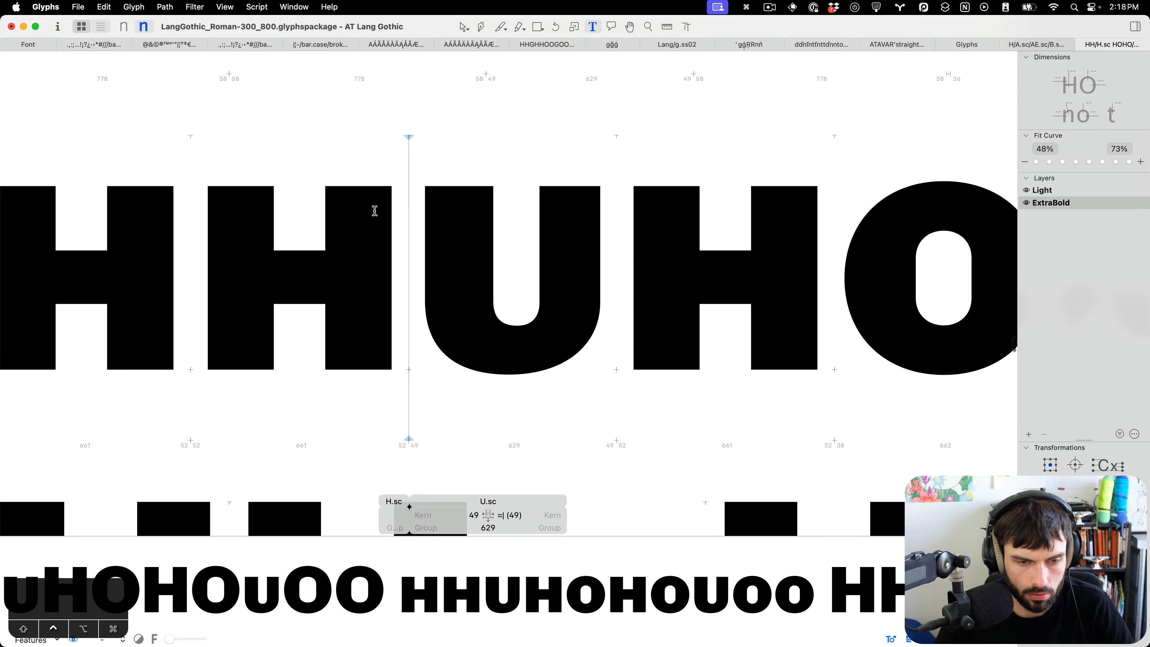
key("ctrl+alt+Right")
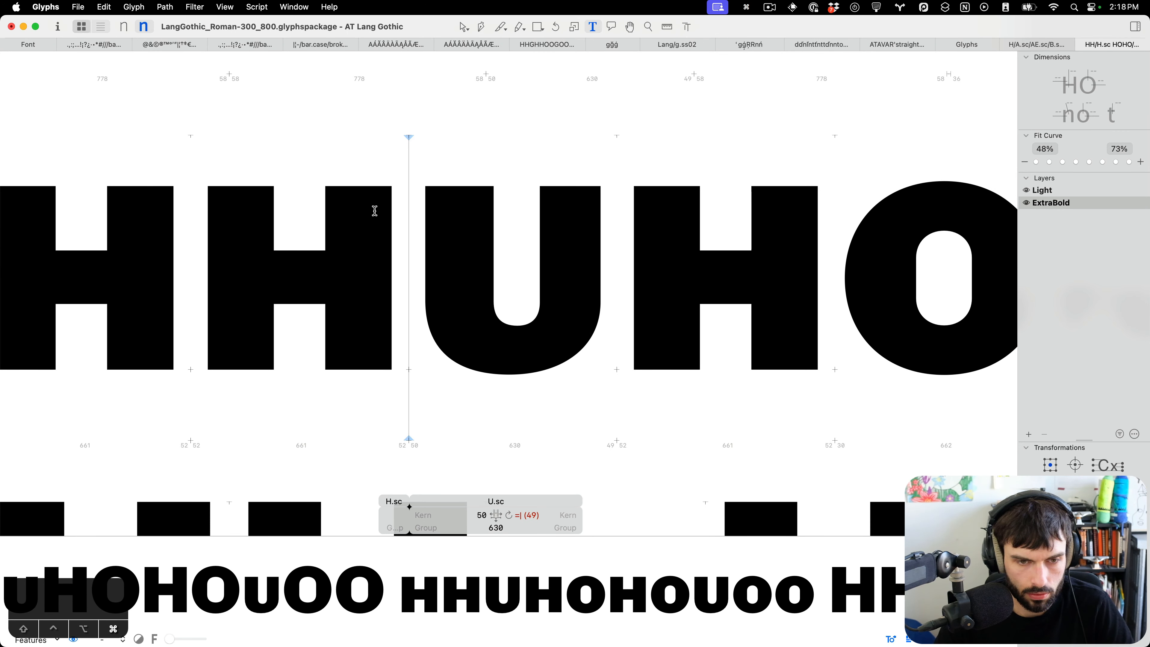
Remove the accidental duplicate of U.sc from the font.
key("ctrl+super+m")
key("super+d")
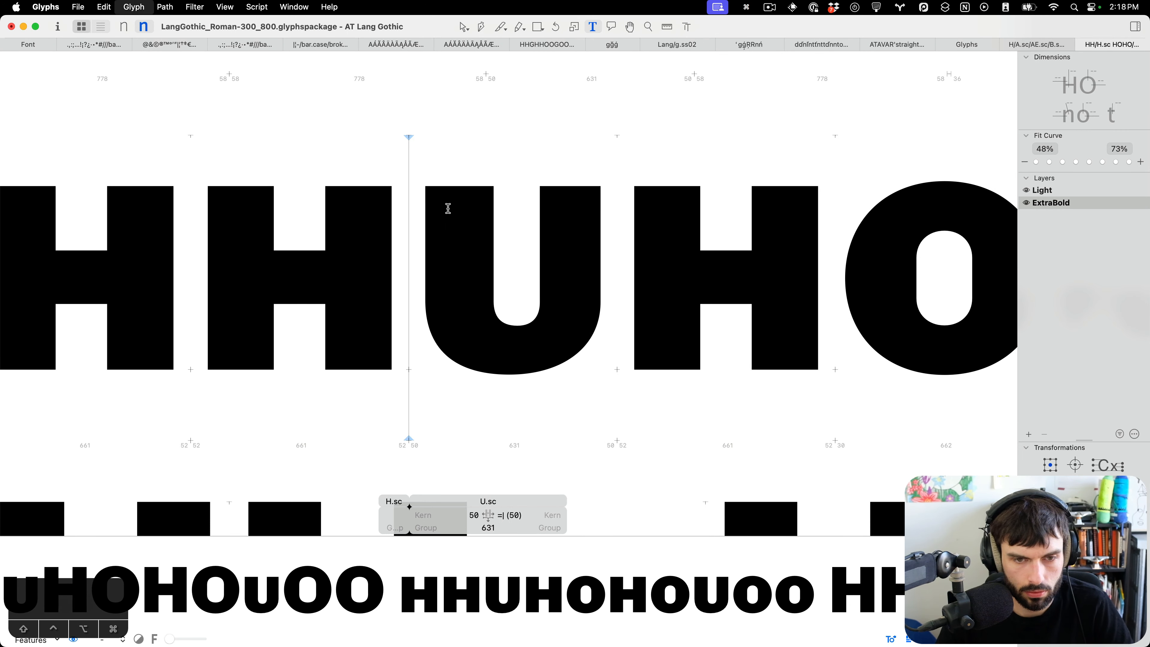
scroll(538, 257, "down", 5)
key("super+z")
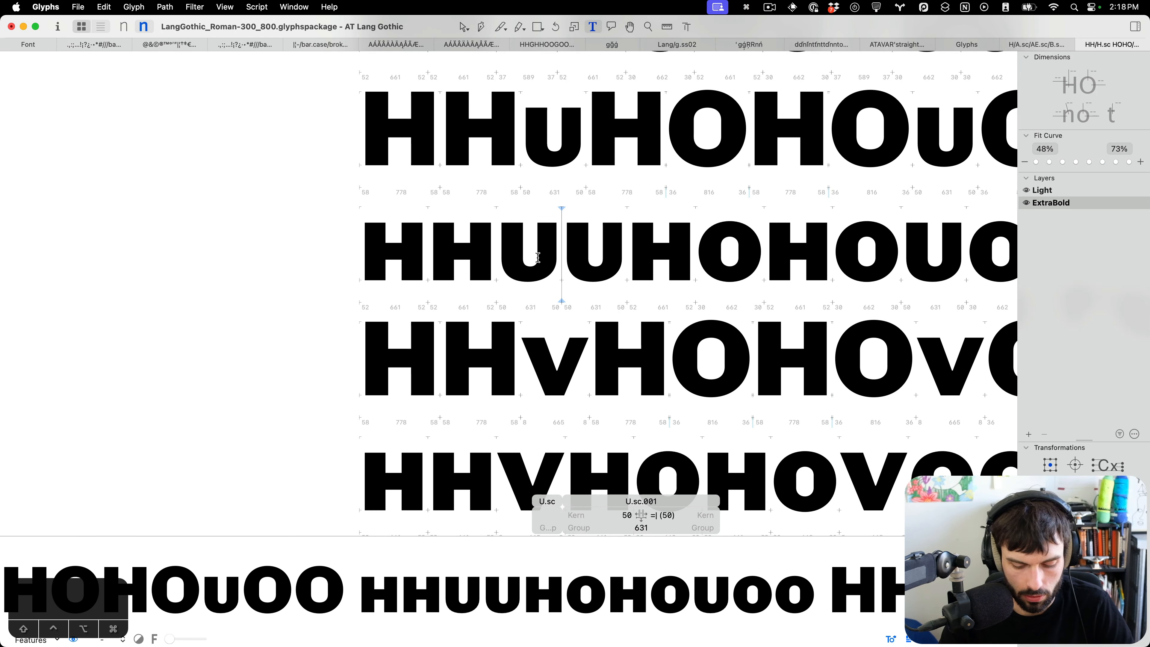
key("super+BackSpace")
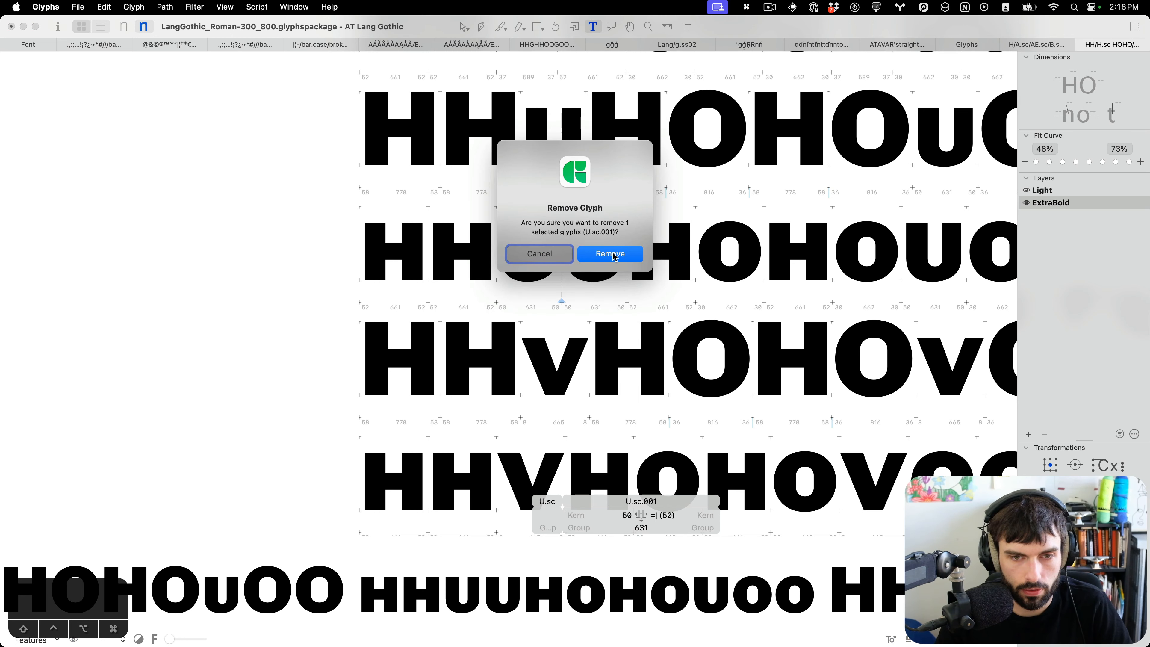
left_click(615, 256)
Save the font and open V.sc briefly for inspection.
scroll(571, 251, "down", 3)
key("super+s")
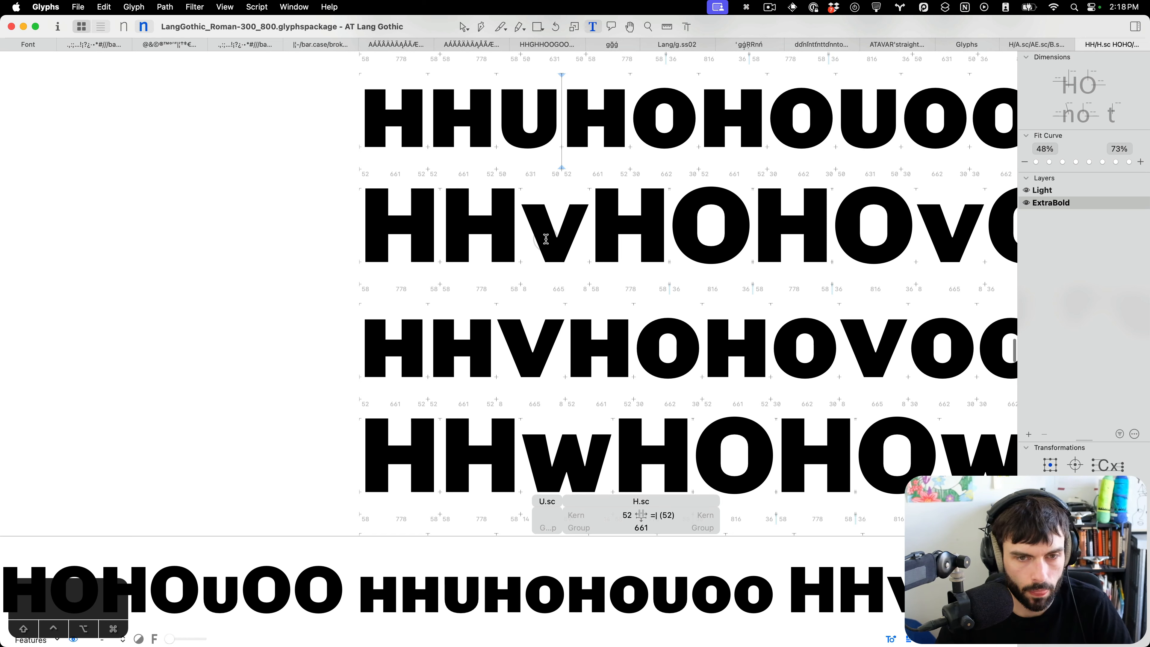
double_click(546, 238)
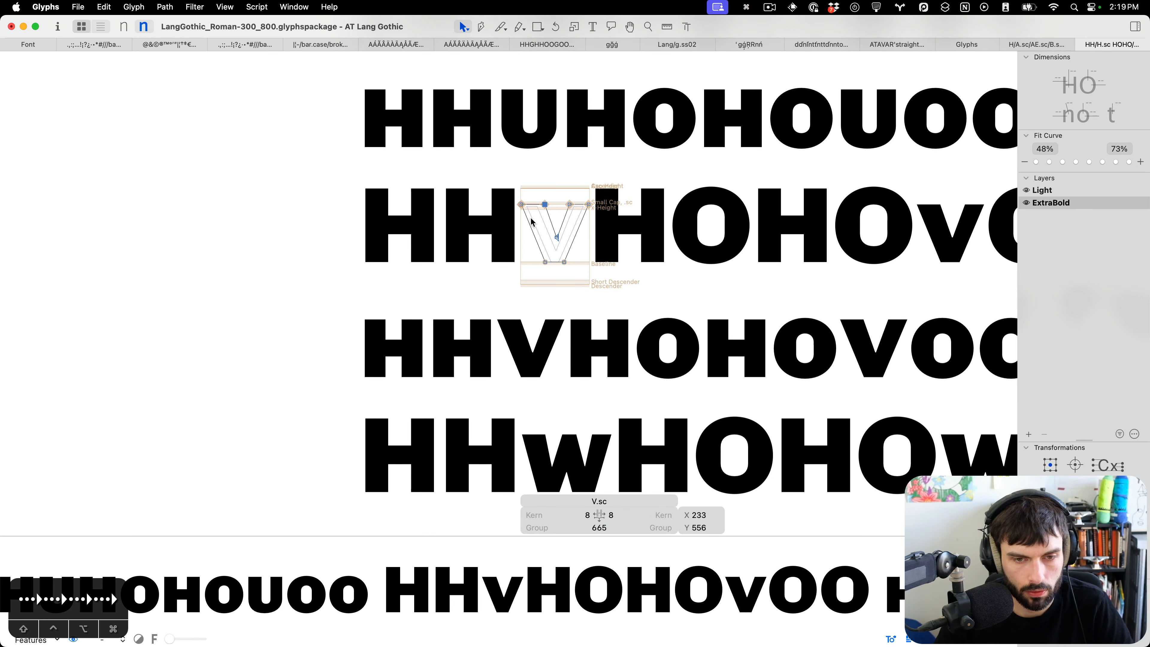
key("Escape")
scroll(532, 224, "down", 1)
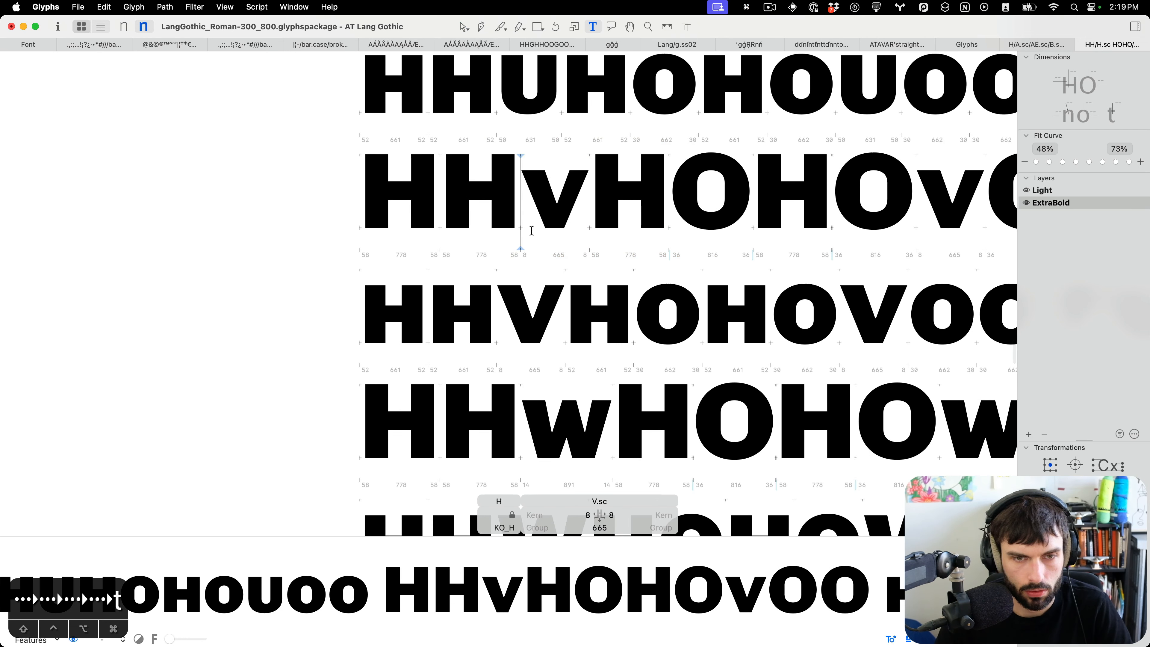
Tighten V.sc's left and right sidebearings down to 0 units each.
key("ctrl+Left")
key("ctrl+Left")
key("ctrl+Left")
key("super+Left")
key("super+Left")
key("super+Left")
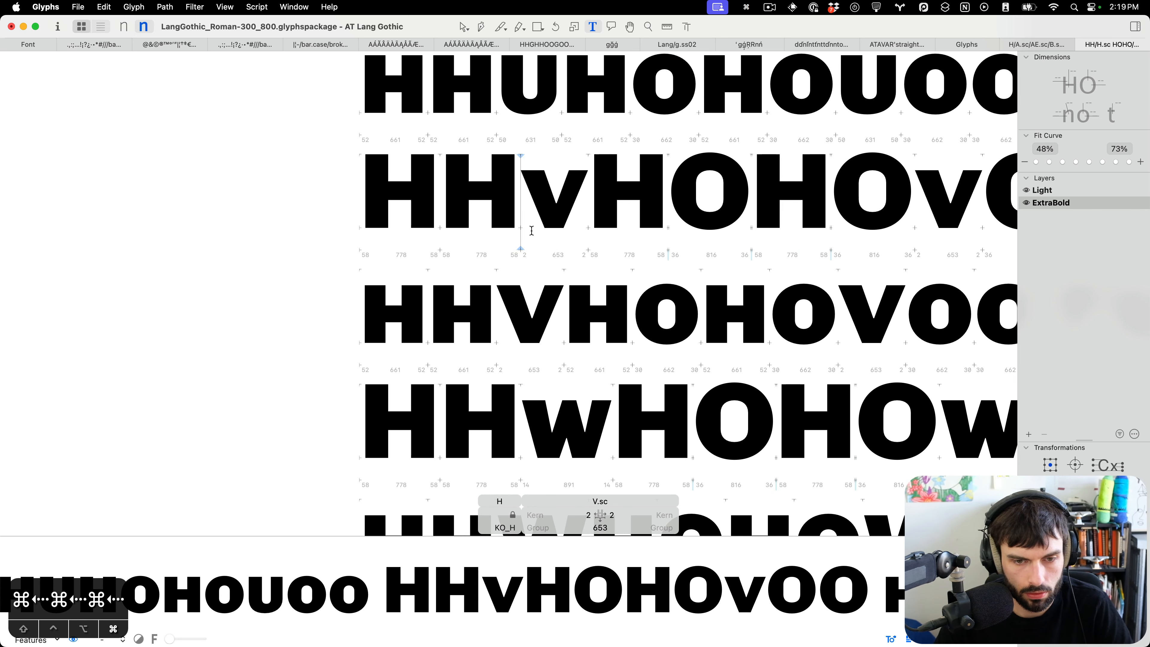
type("V")
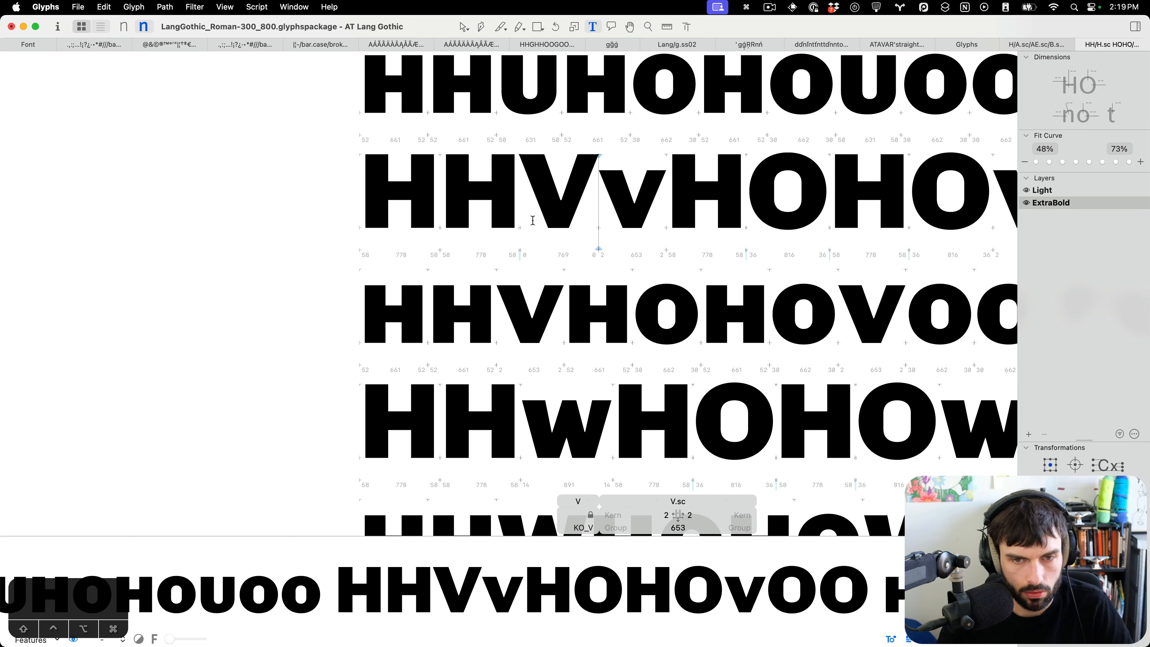
key("BackSpace")
key("super+Left")
key("super+Left")
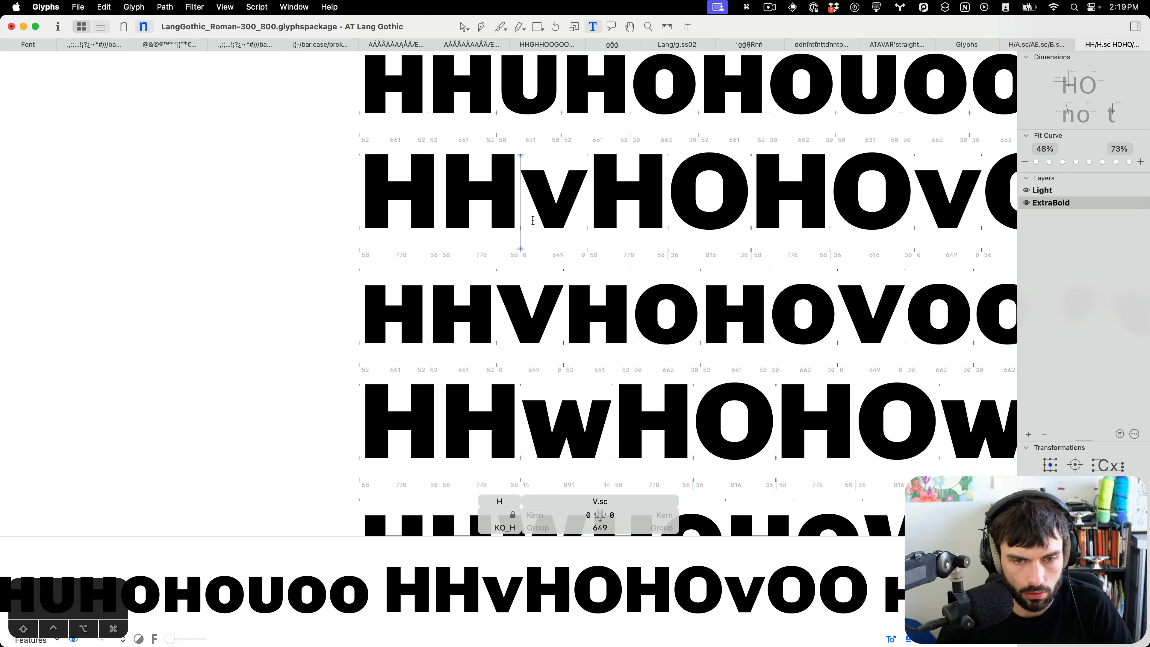
Reduce W.sc's right sidebearing to 4 units.
scroll(533, 221, "down", 3)
left_click(523, 318)
key("shift+super+Left")
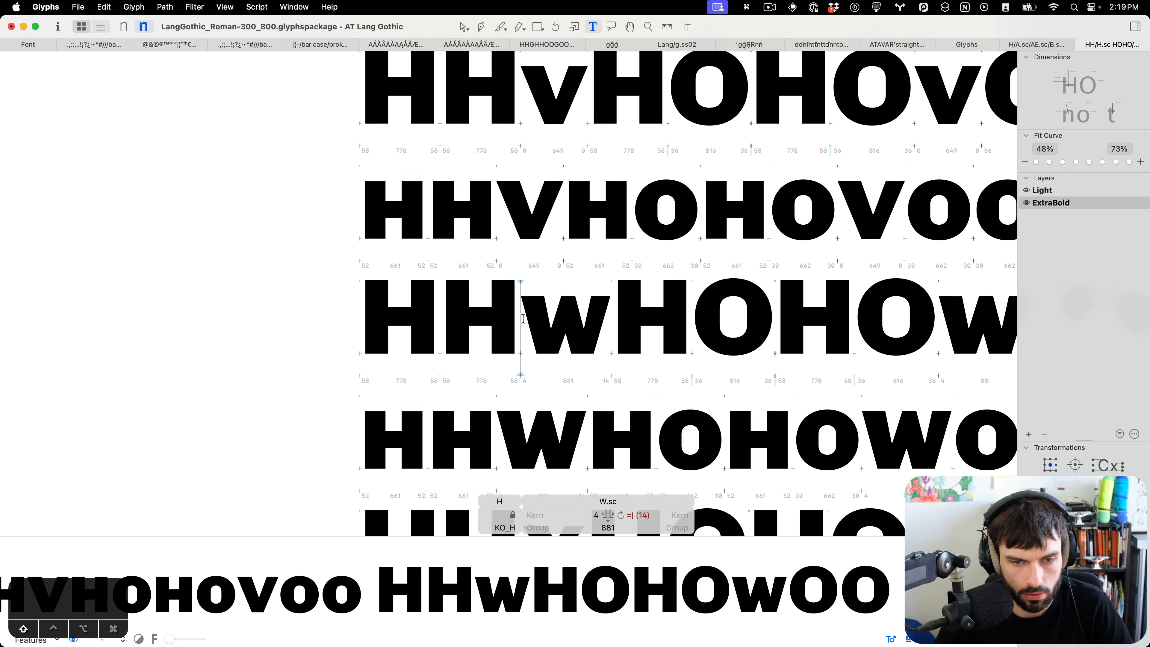
key("shift+super+Left")
Reduce X.sc's left sidebearing to 4 units.
key("Down")
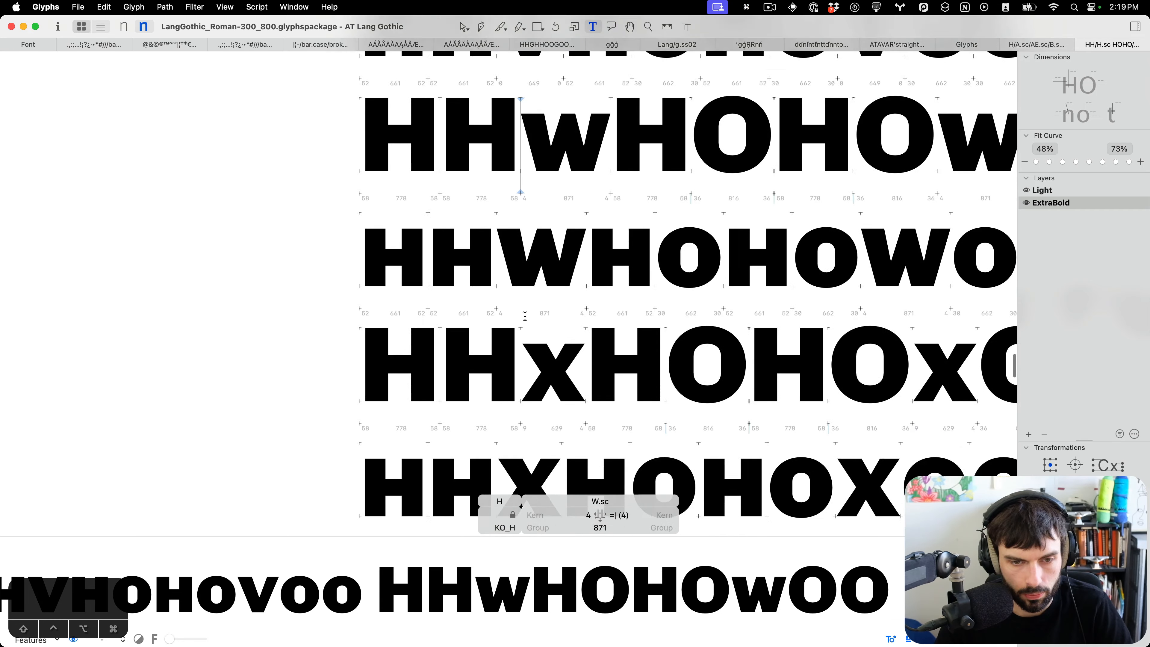
scroll(523, 329, "down", 3)
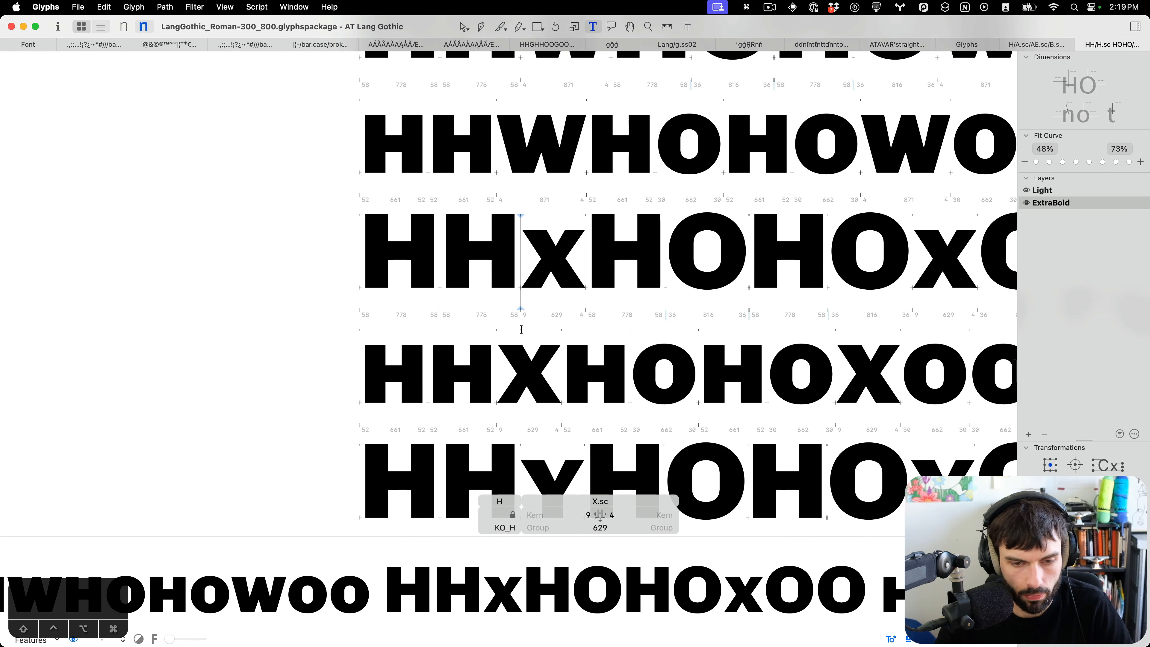
scroll(519, 327, "right", 2)
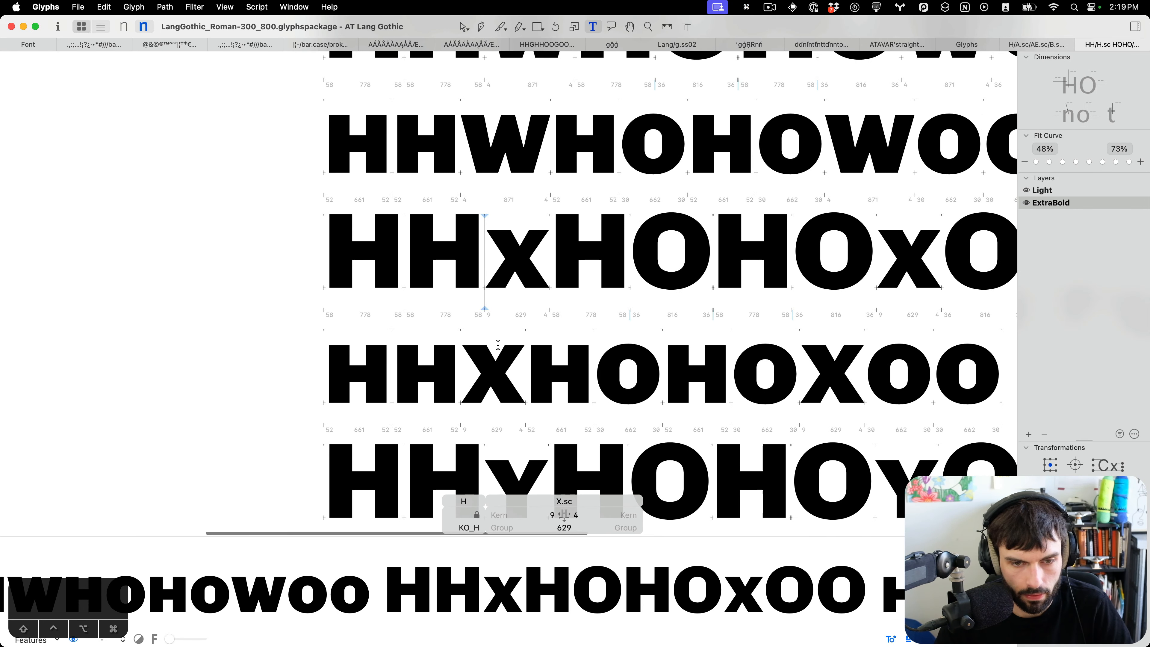
key("ctrl+Left")
key("ctrl+Left")
key("ctrl+Left")
key("ctrl+Left")
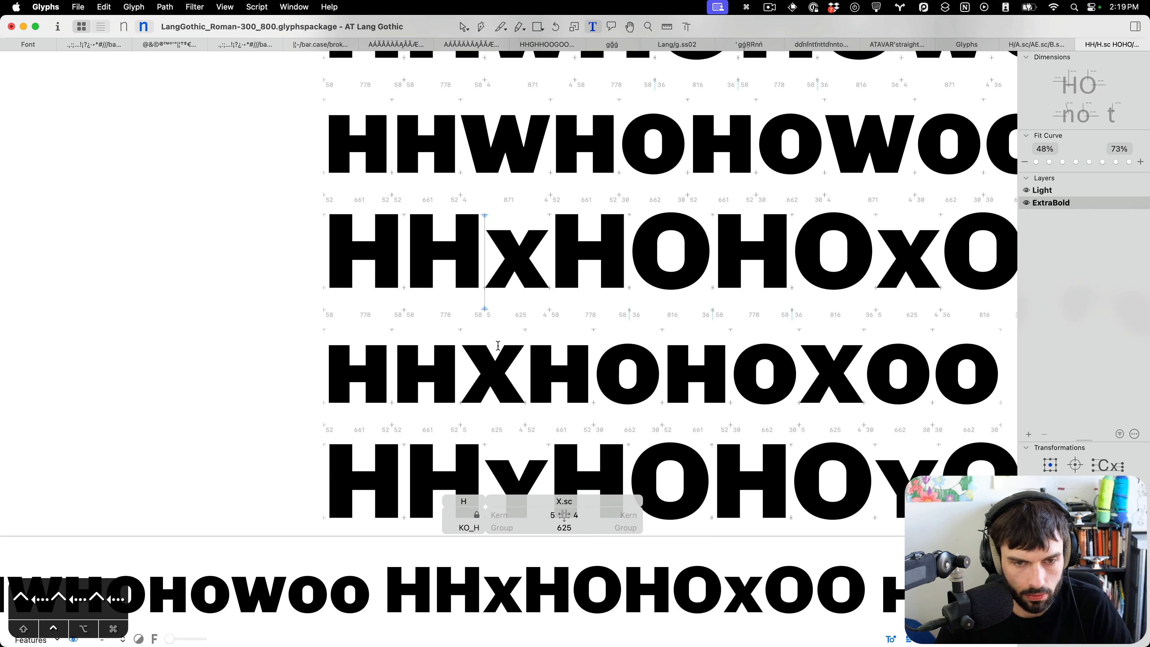
key("ctrl+Left")
Review the spacing of the remaining small caps and small-cap figures down to the end of the test text.
scroll(498, 346, "down", 6)
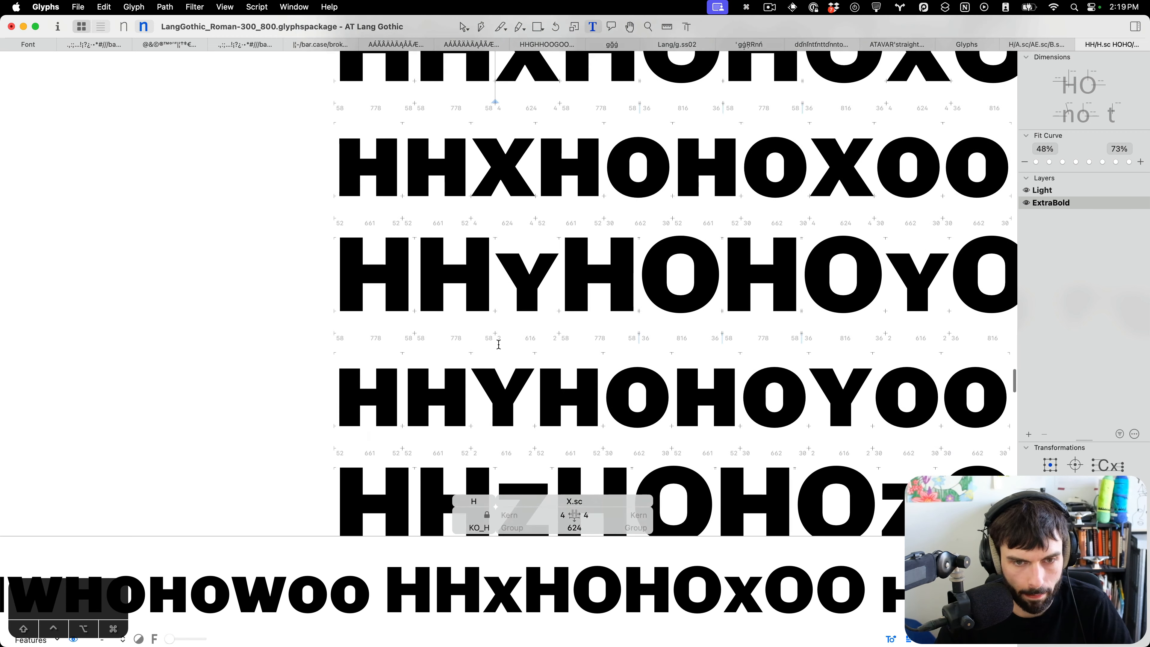
scroll(497, 327, "down", 5)
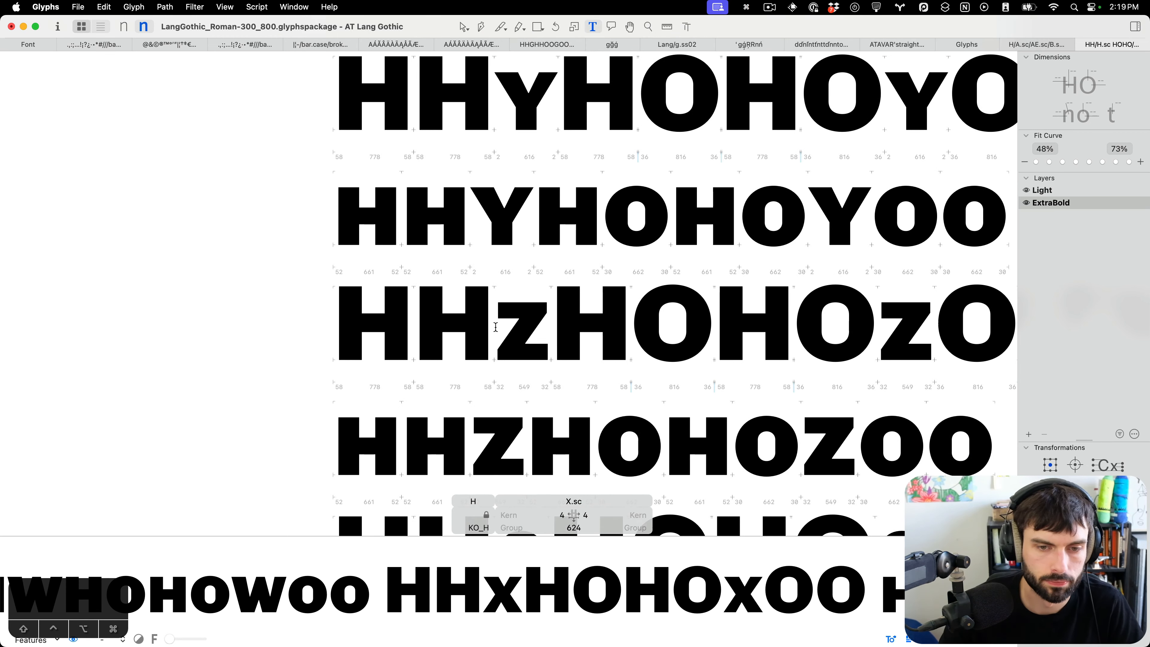
scroll(496, 328, "down", 9)
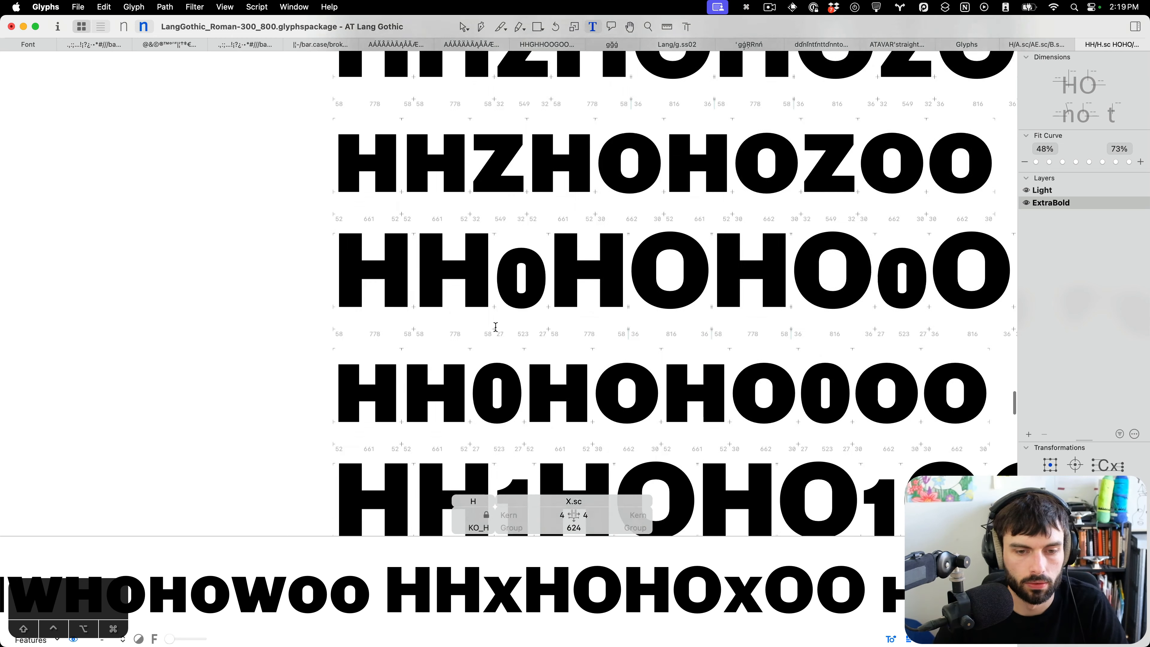
scroll(499, 196, "down", 3)
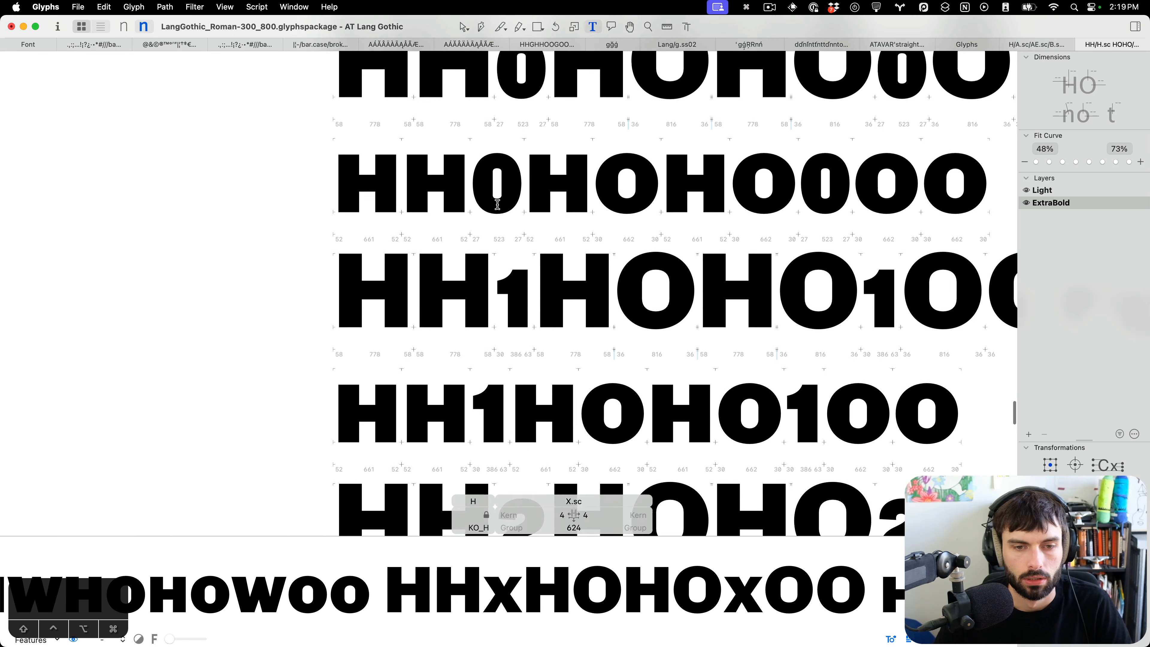
scroll(501, 193, "up", 3)
left_click(503, 188)
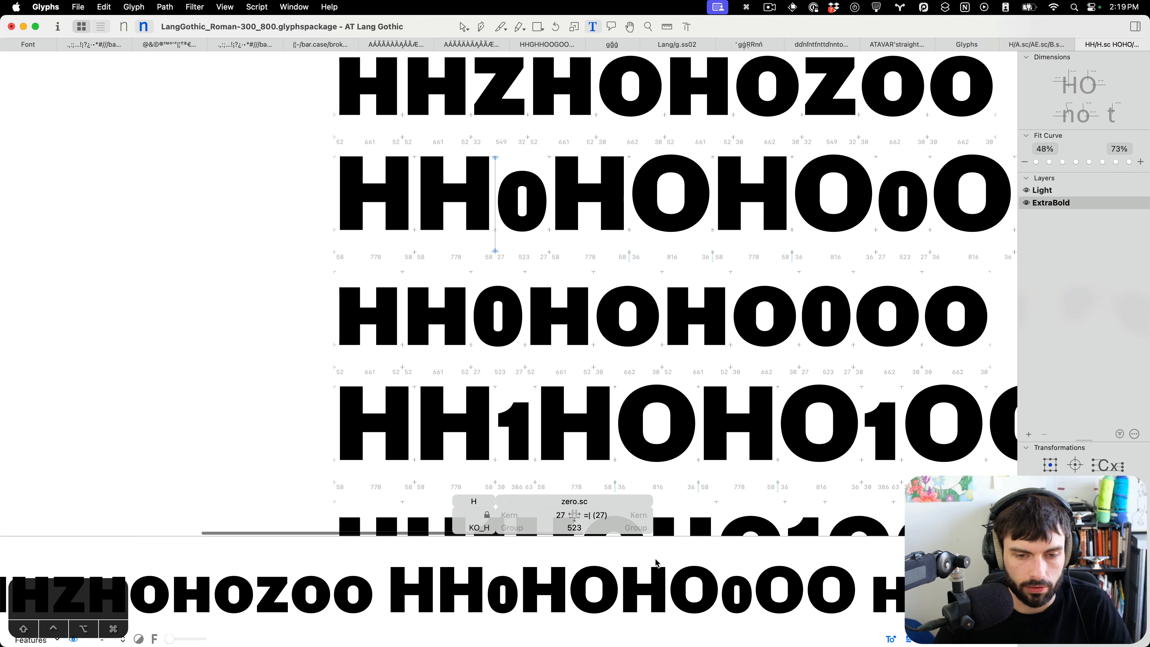
scroll(486, 340, "down", 8)
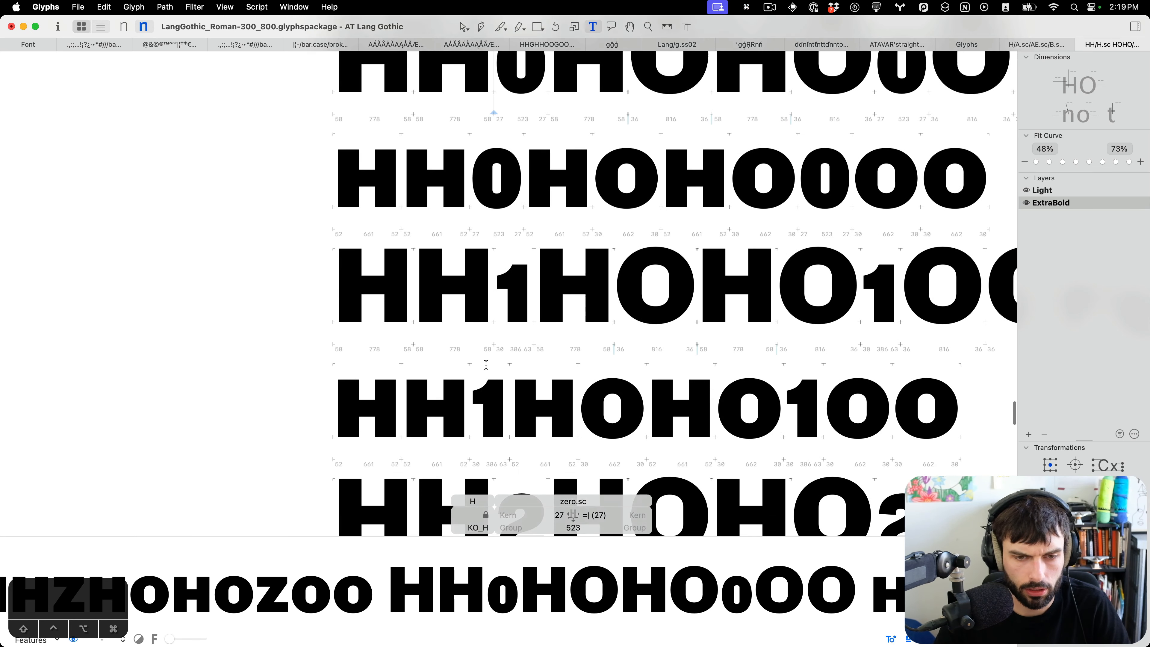
left_click(496, 358)
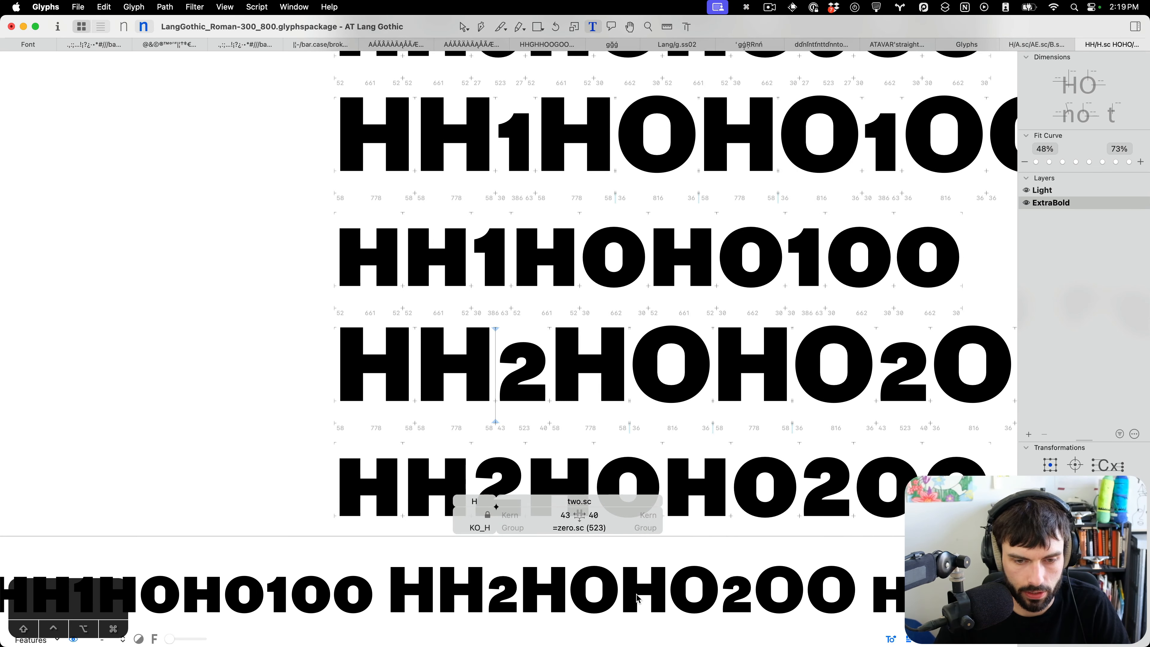
scroll(493, 316, "up", 6)
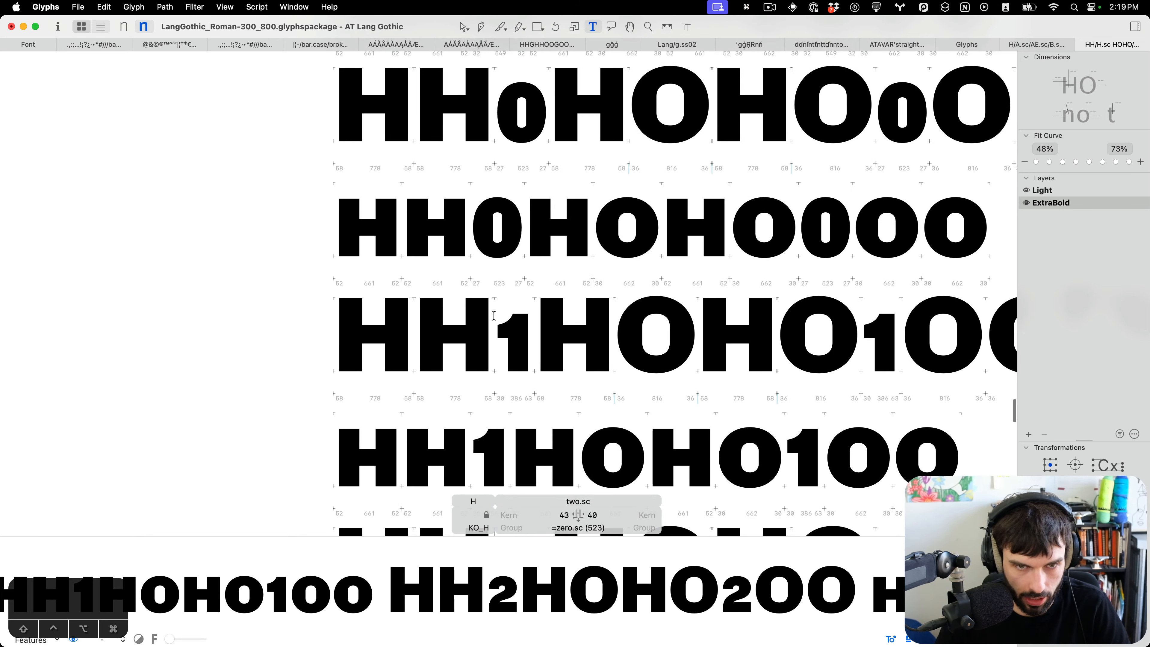
scroll(484, 240, "down", 14)
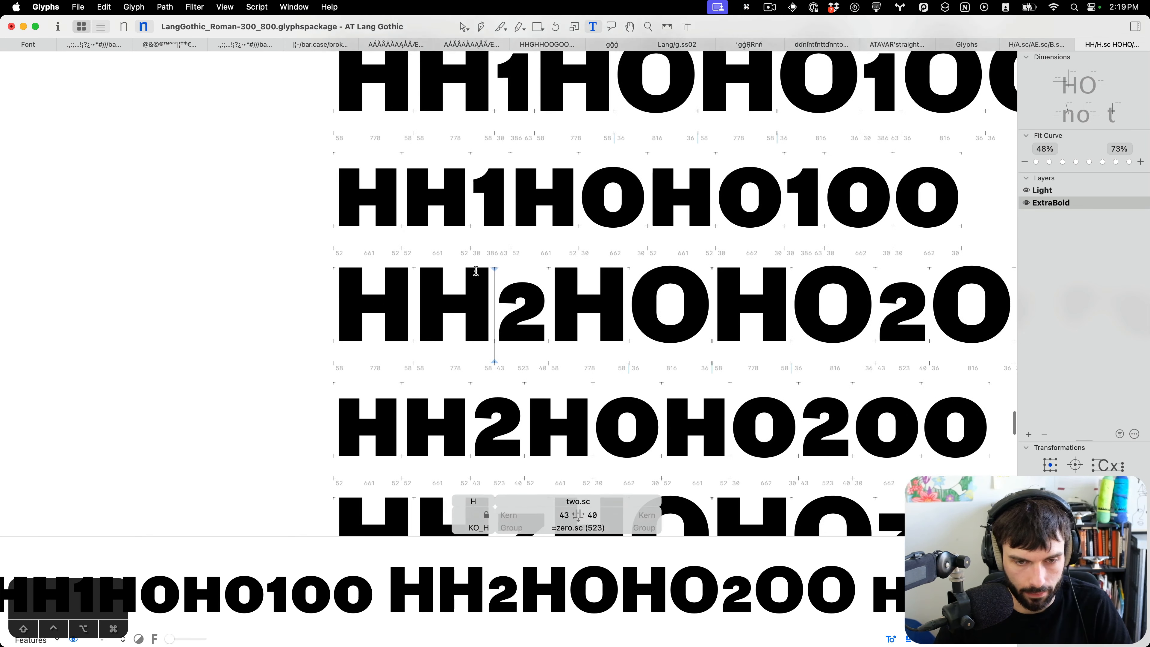
left_click(504, 296)
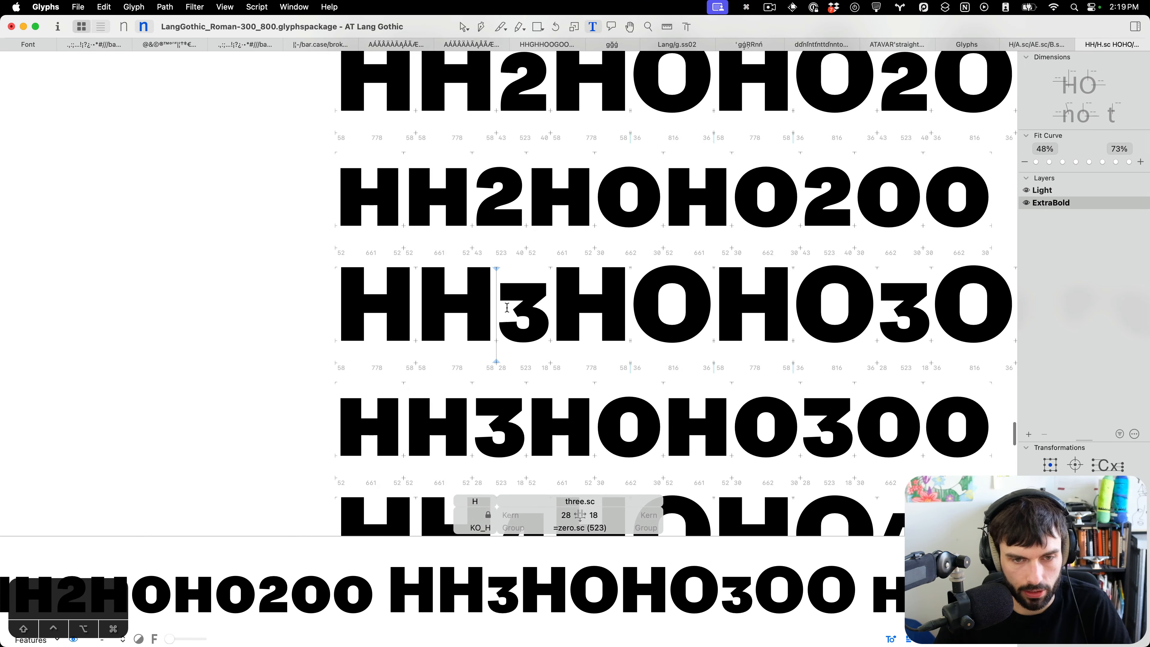
scroll(506, 306, "down", 13)
scroll(507, 316, "down", 11)
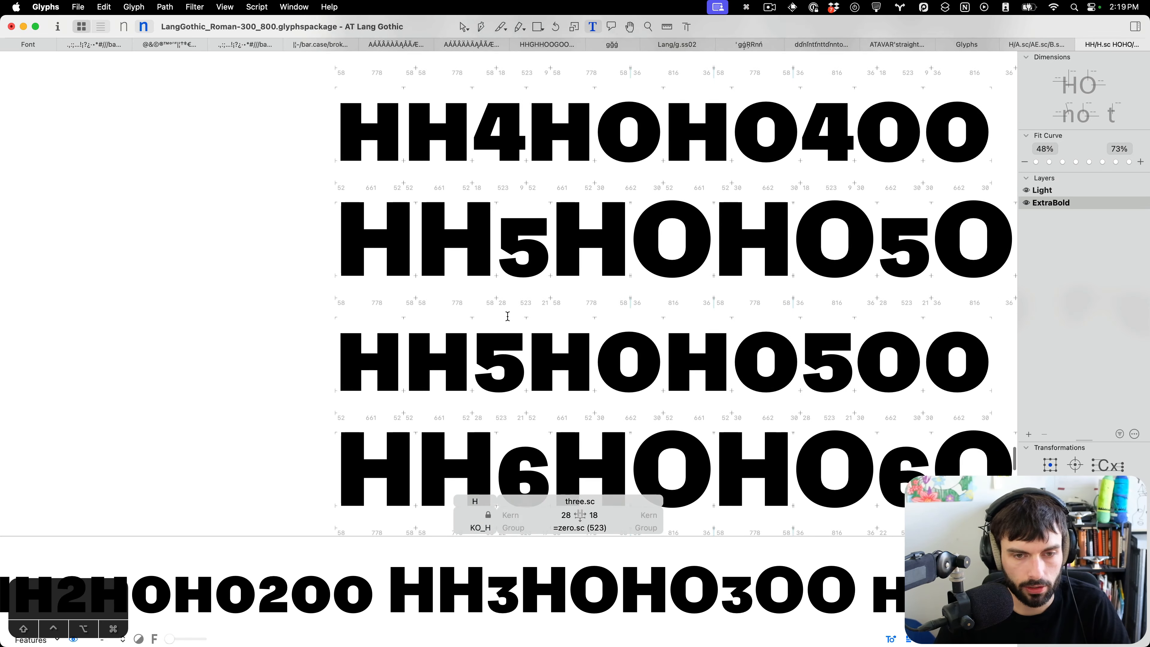
scroll(508, 316, "down", 19)
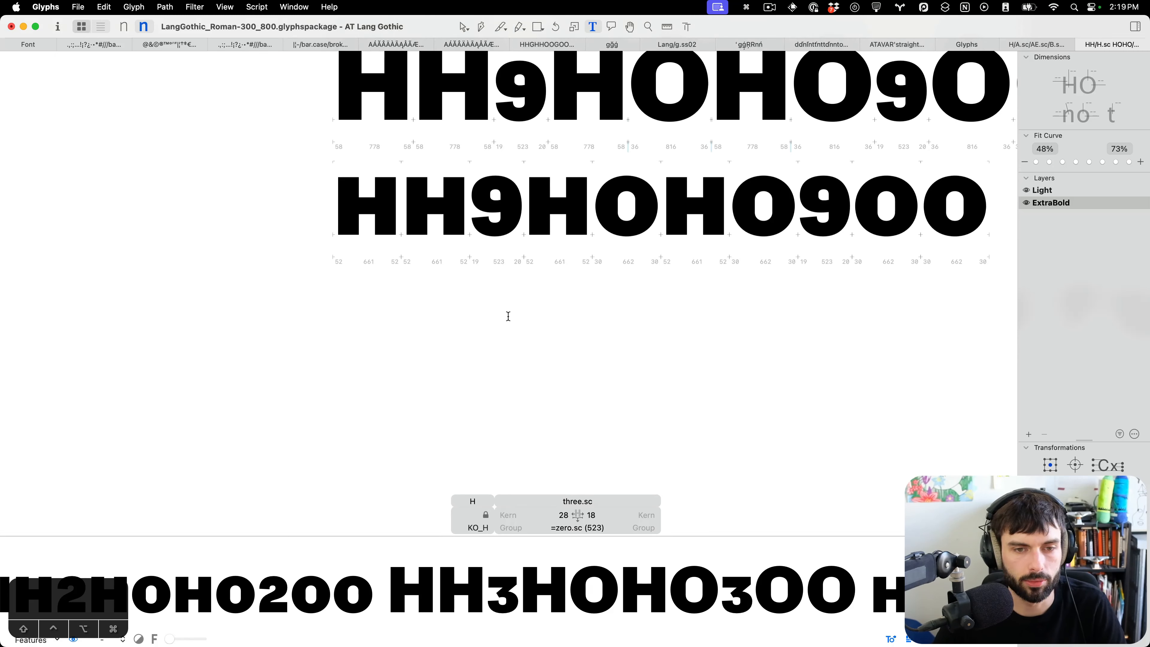
left_click(508, 316)
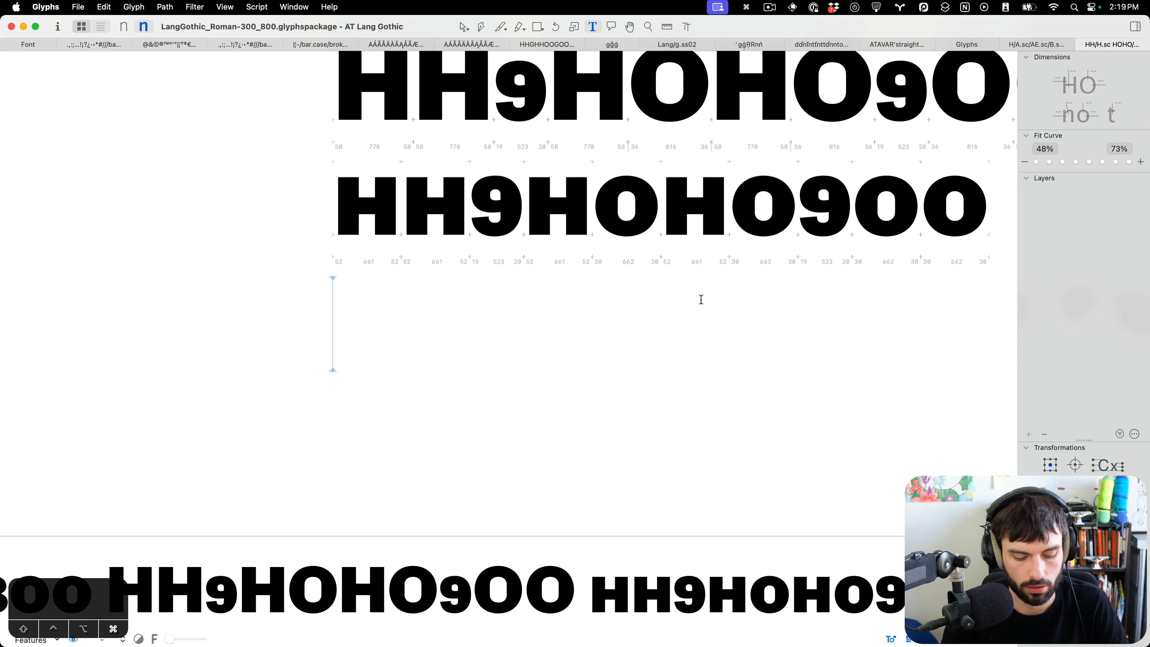
Search the font for a tabular one glyph to insert into the text.
key("super+f")
type("one.t")
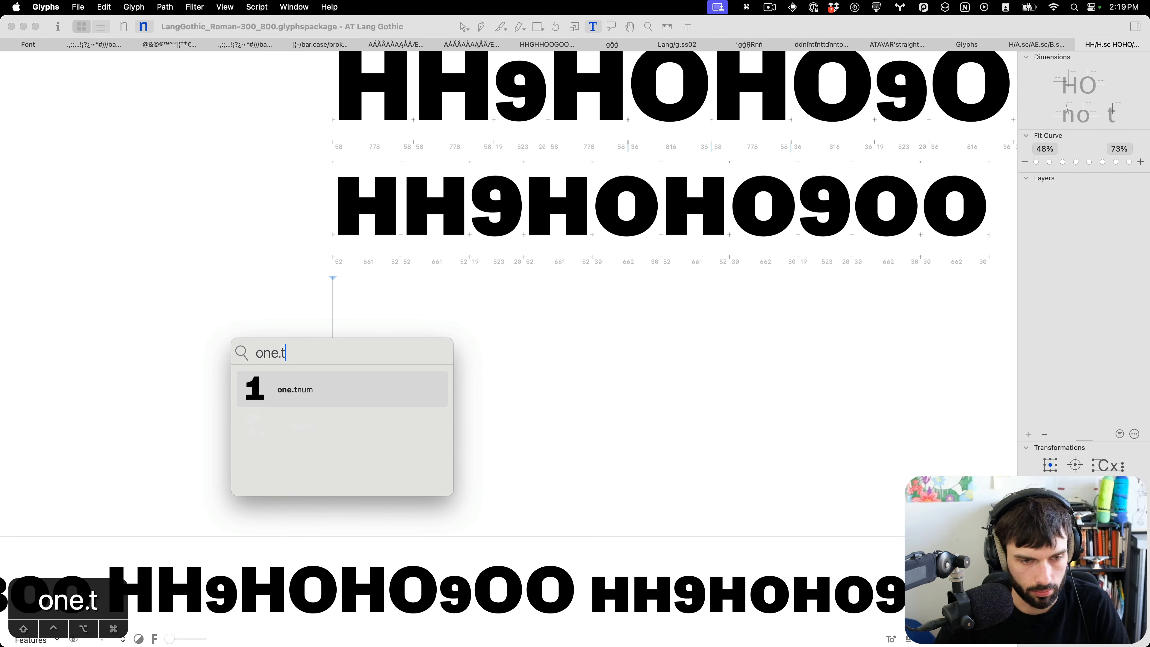
key("Return")
key("BackSpace")
key("super+f")
type("one.")
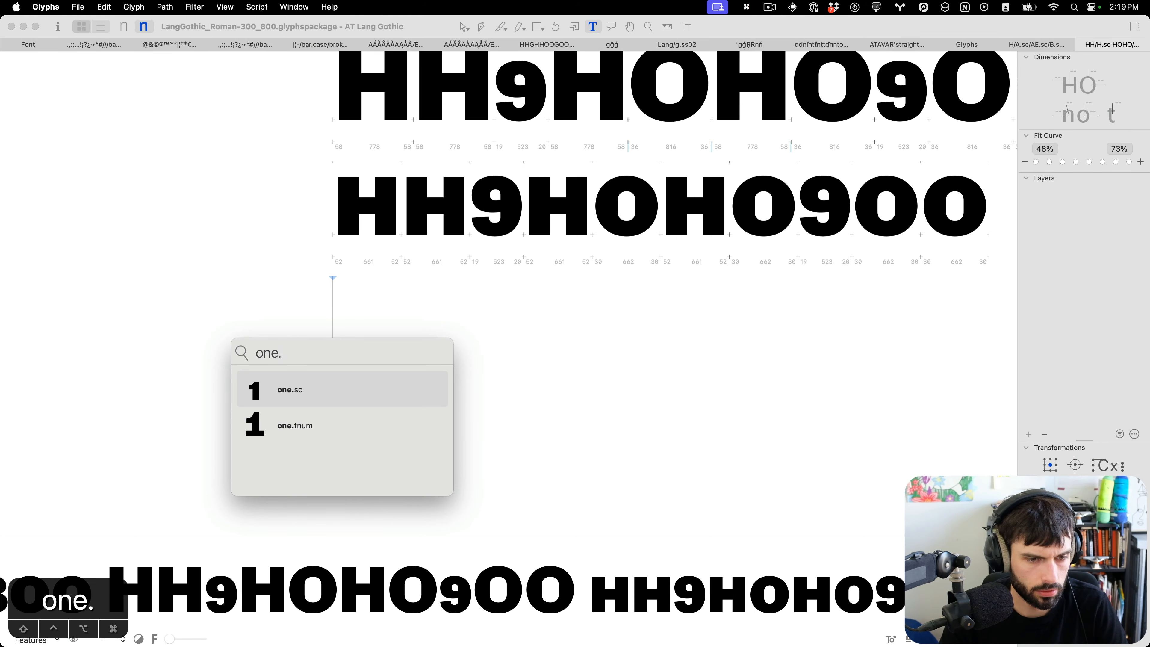
key("Escape")
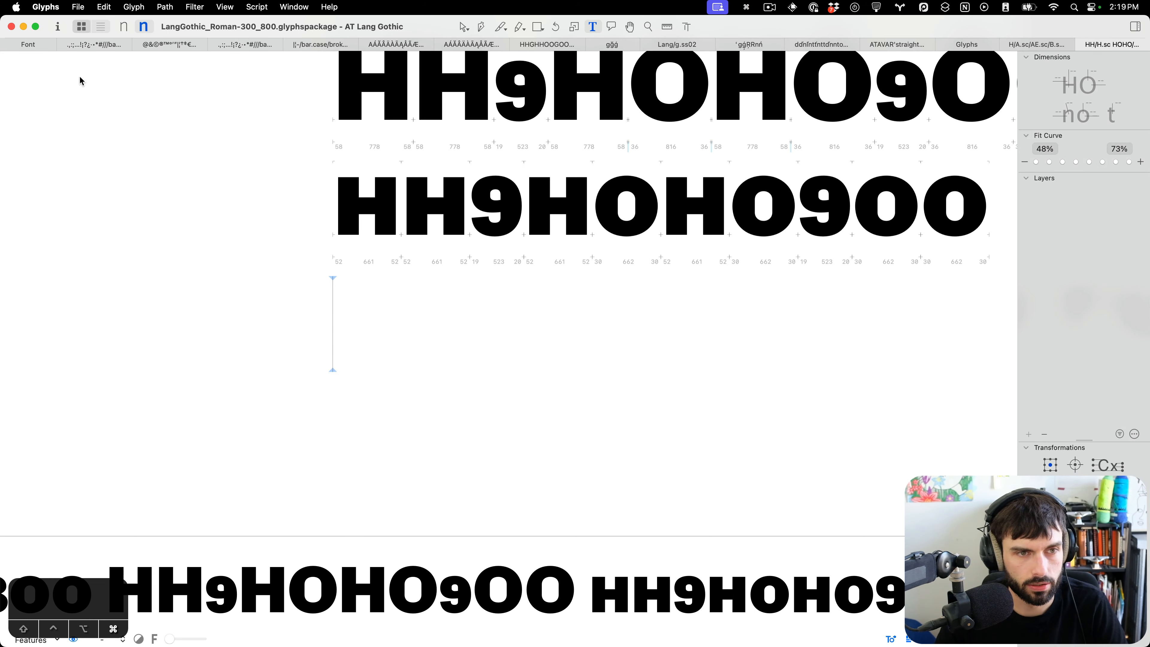
Filter the font overview to show only the .sc glyphs.
left_click(37, 46)
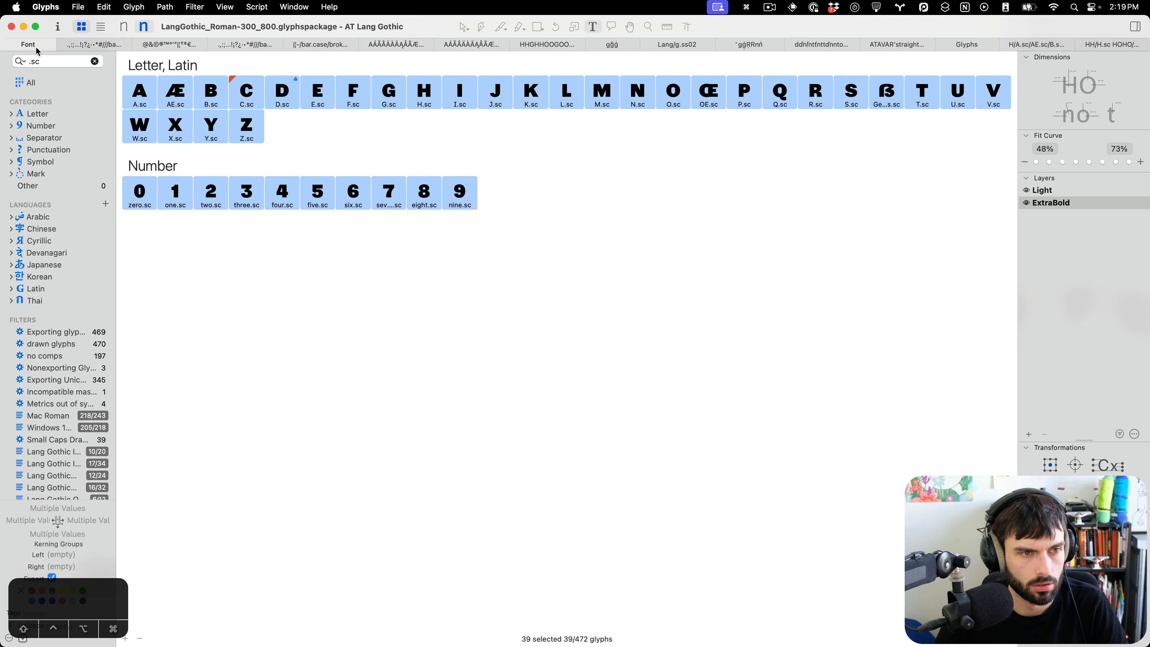
left_click(33, 82)
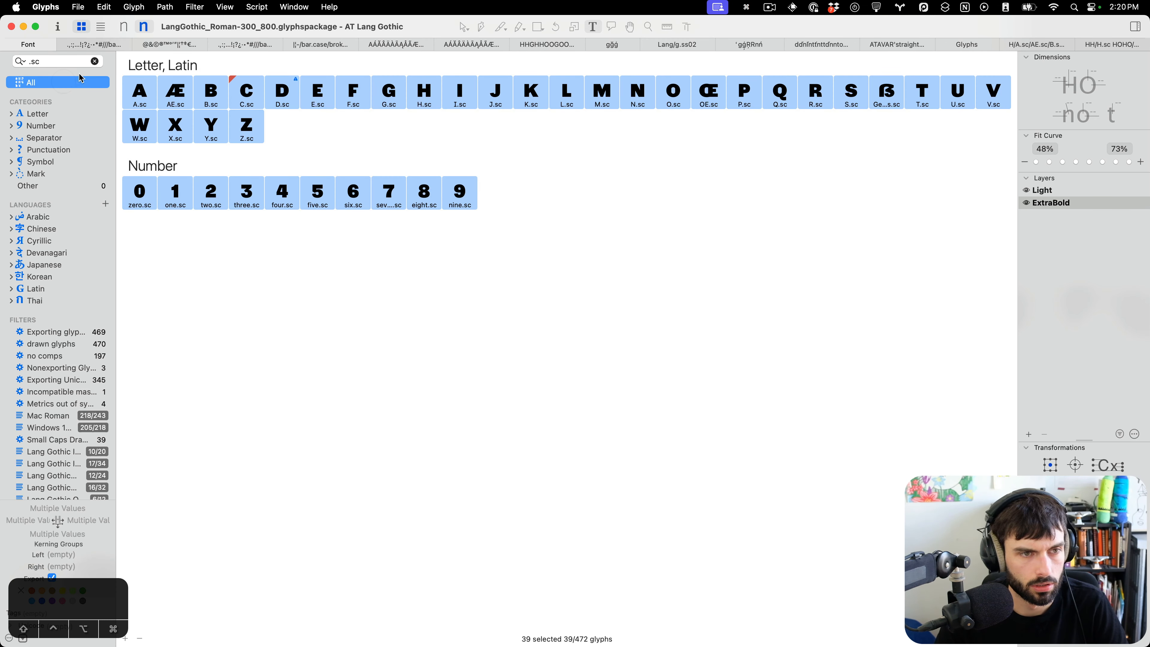
left_click(95, 62)
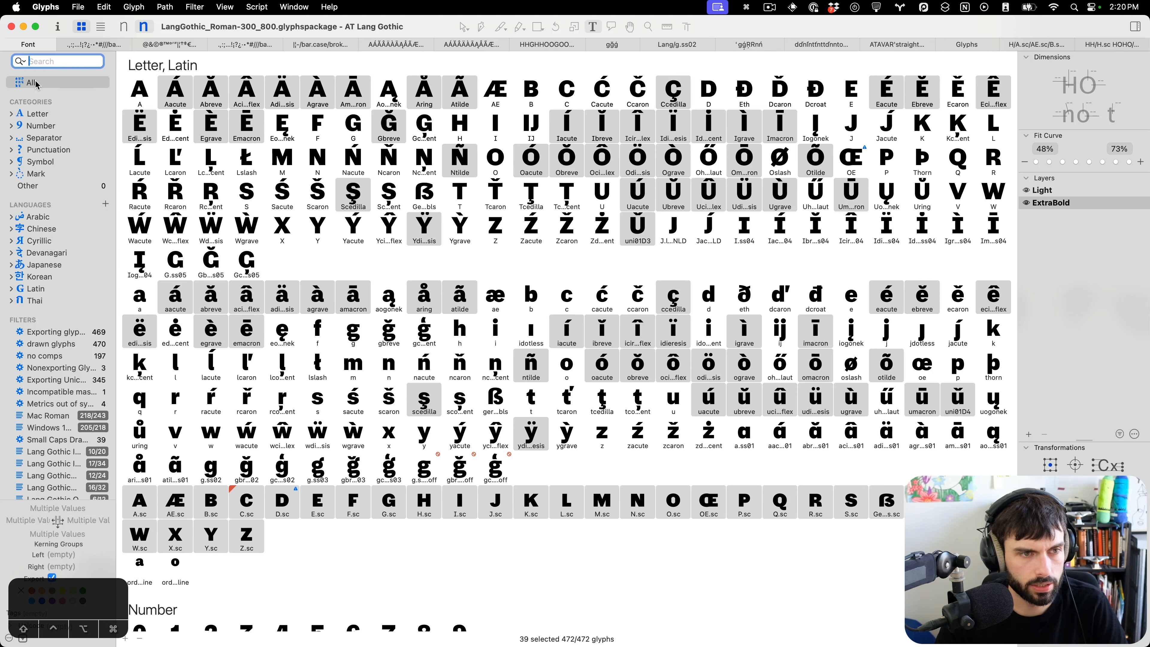
left_click(59, 64)
type(".sc")
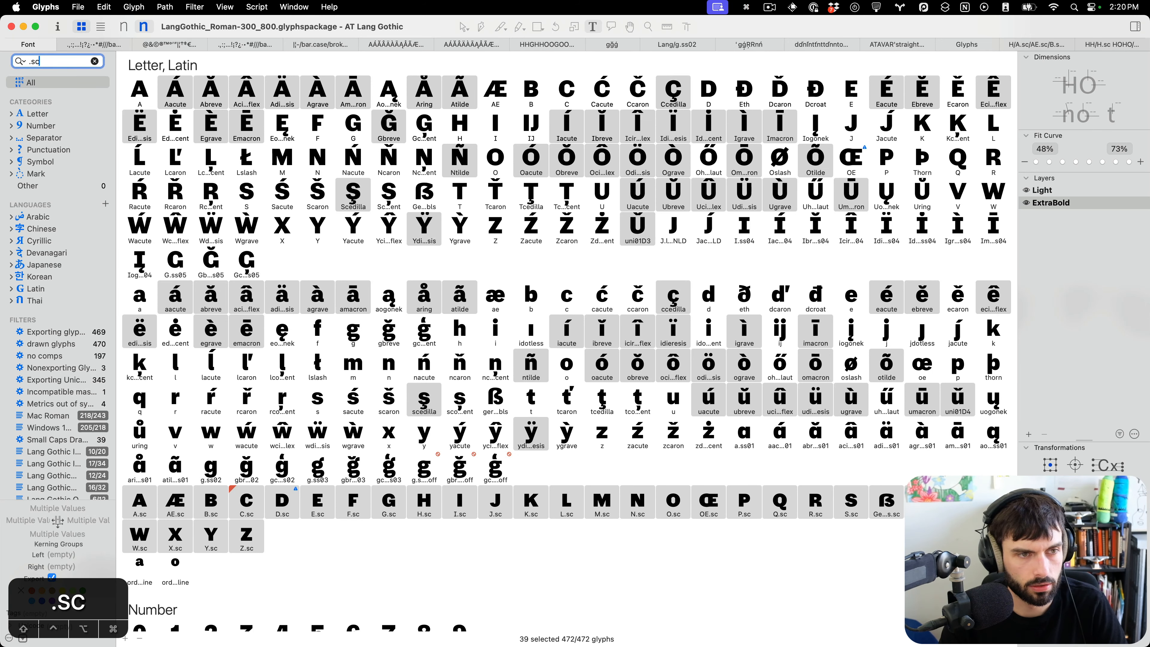
key("Return")
Arrange the font window beside the UFOs-for-scalefast folder in Finder.
left_click_drag(1147, 308, 897, 288)
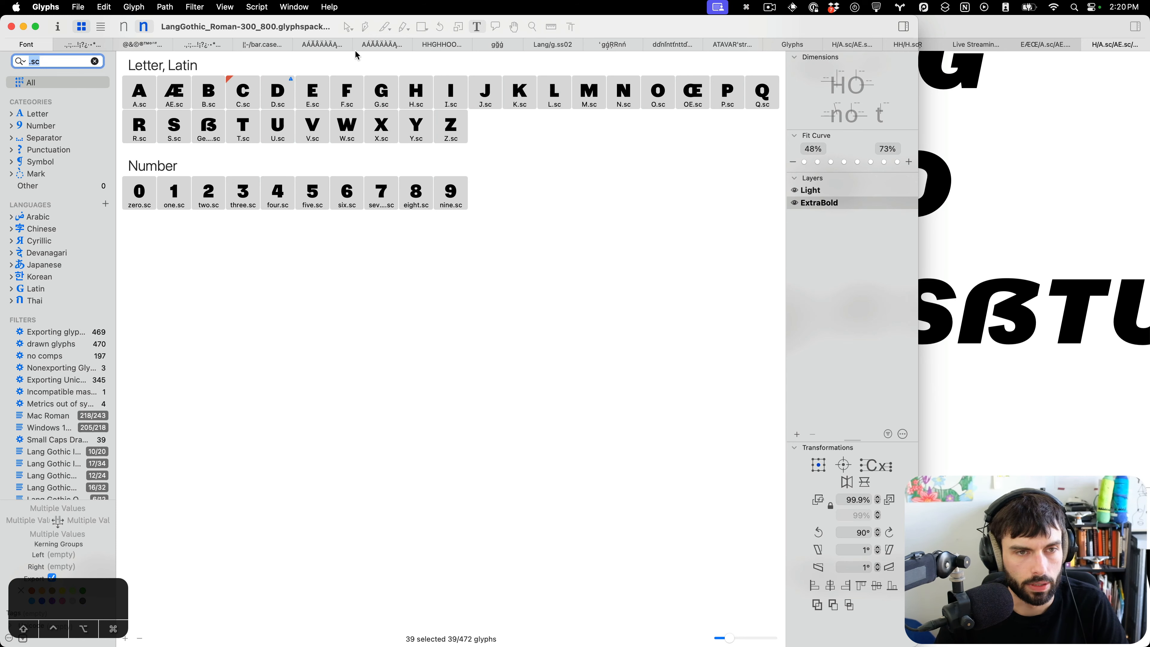
left_click_drag(567, 644, 716, 103)
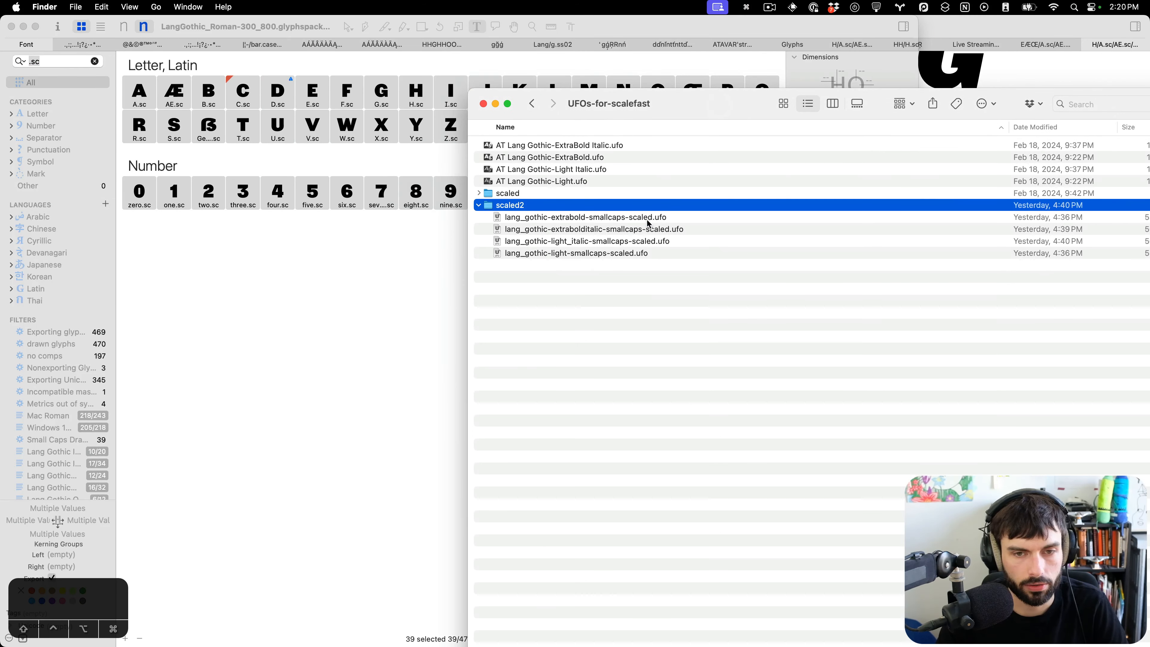
left_click(662, 296)
left_click(274, 288)
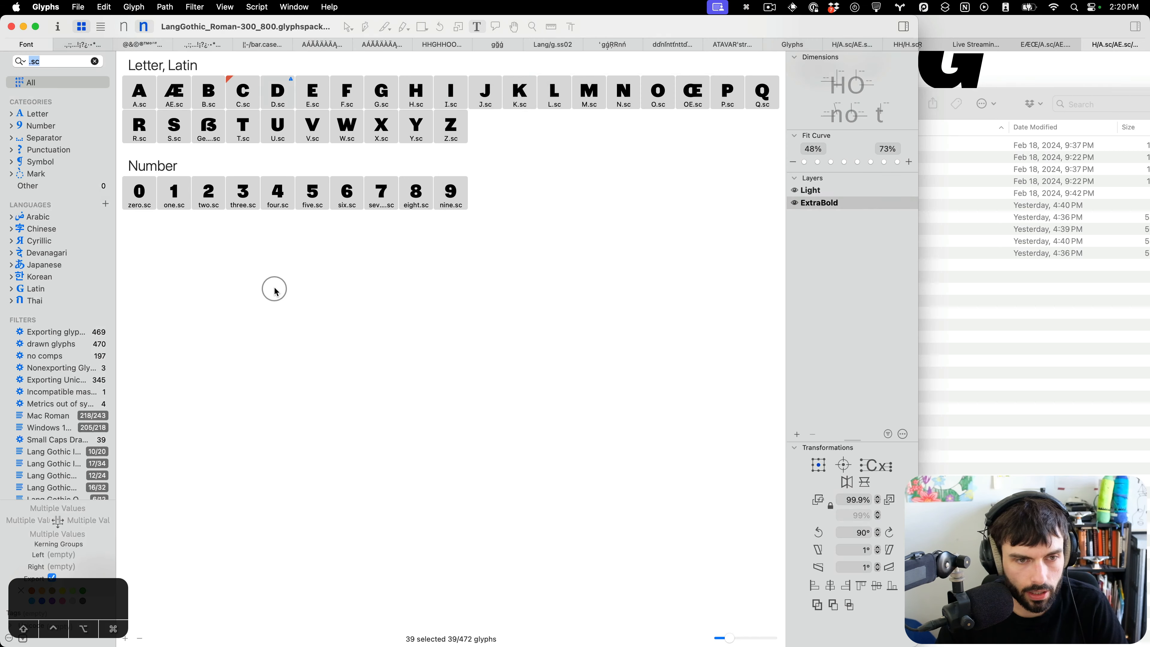
Add a new glyph named one.tnum.sc to the font.
key("shift+super+g")
type("one.")
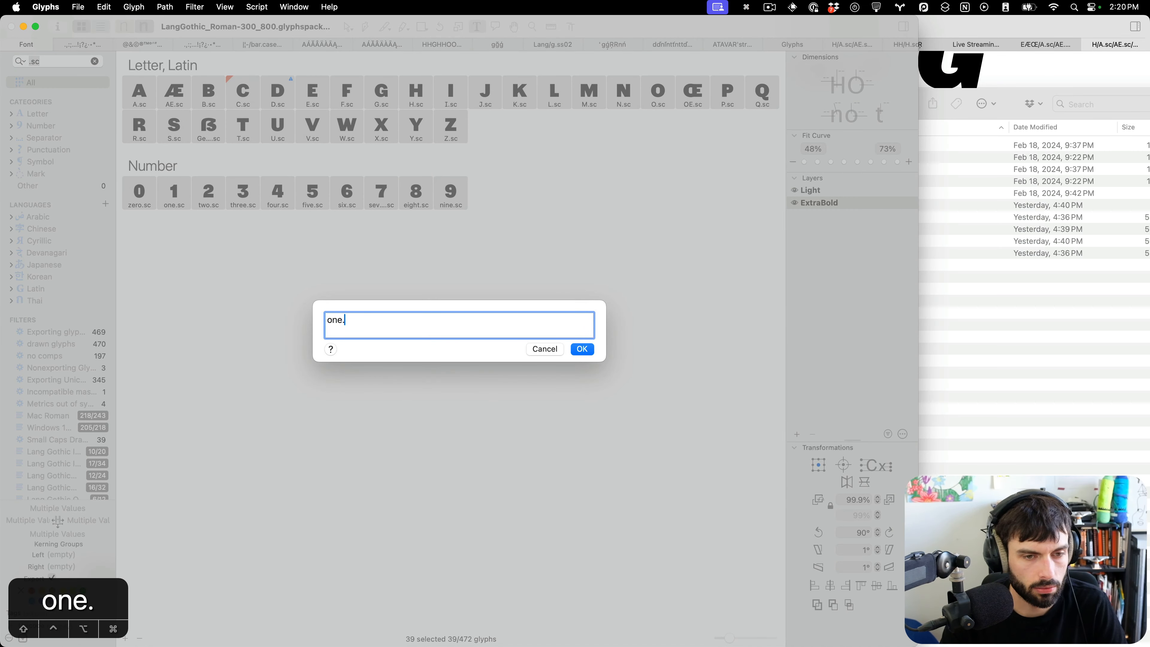
type("tnum.sc")
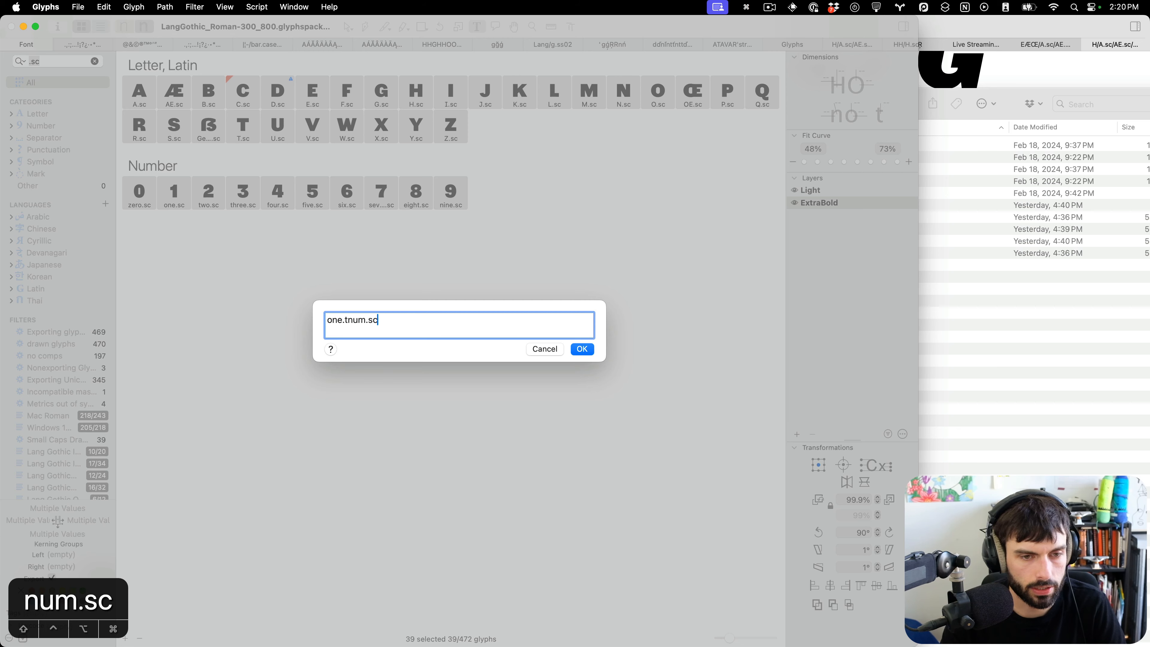
key("Return")
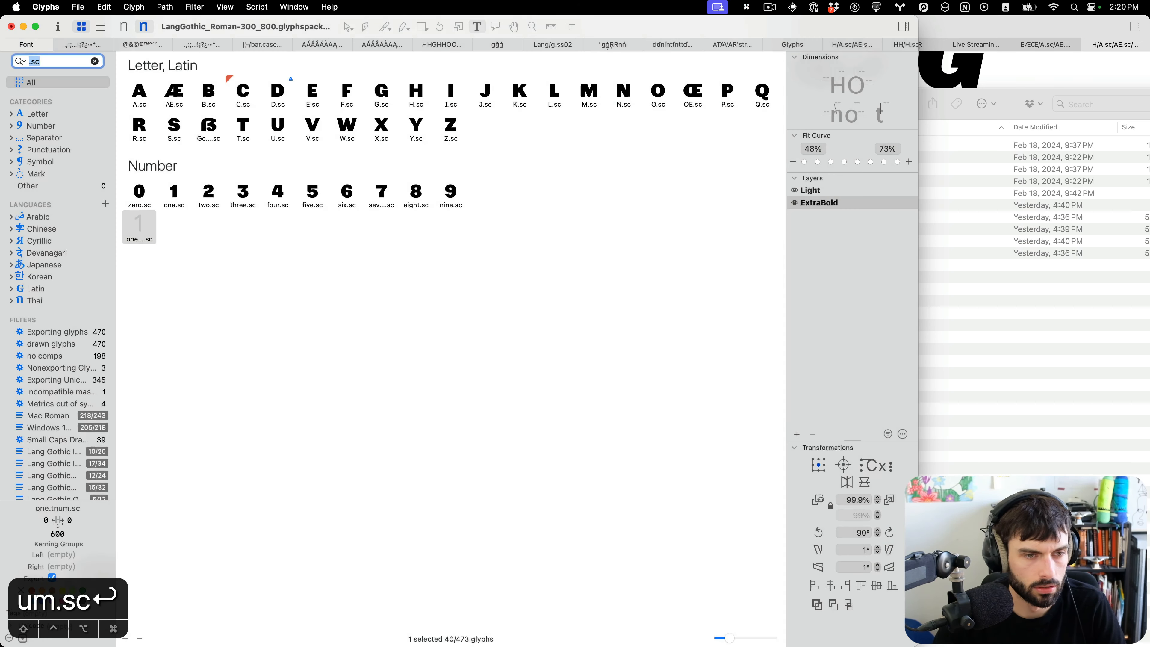
Open the extrabold and light small-caps-scaled UFOs from the scaled2 folder in Glyphs 3.
left_click(1075, 342)
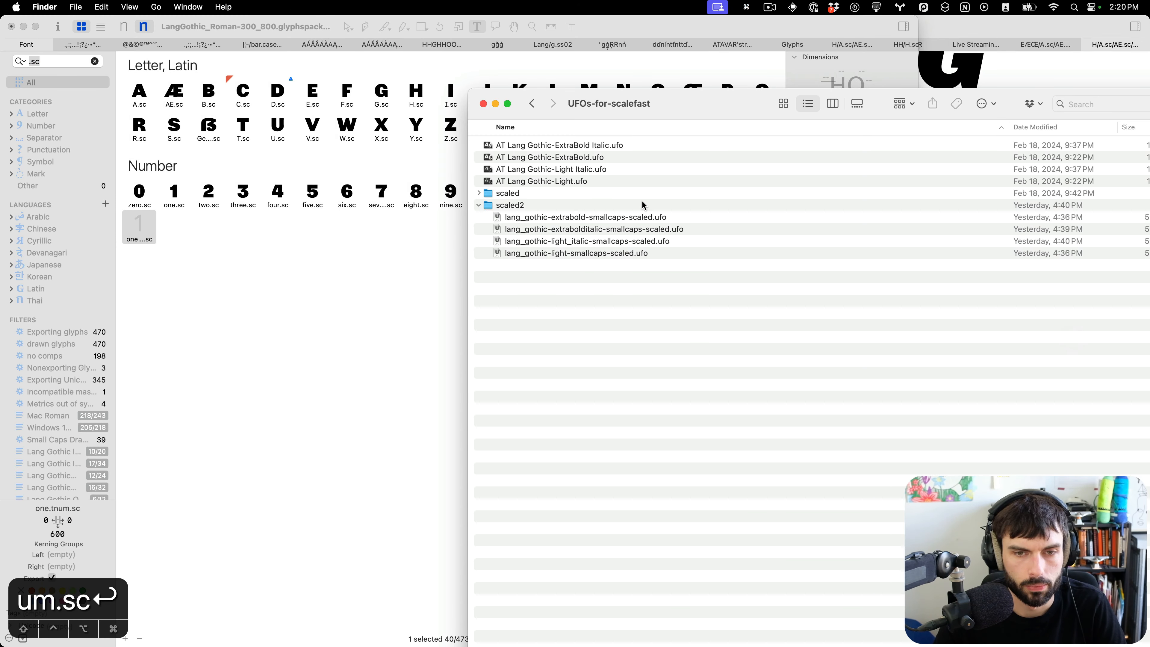
left_click(634, 218)
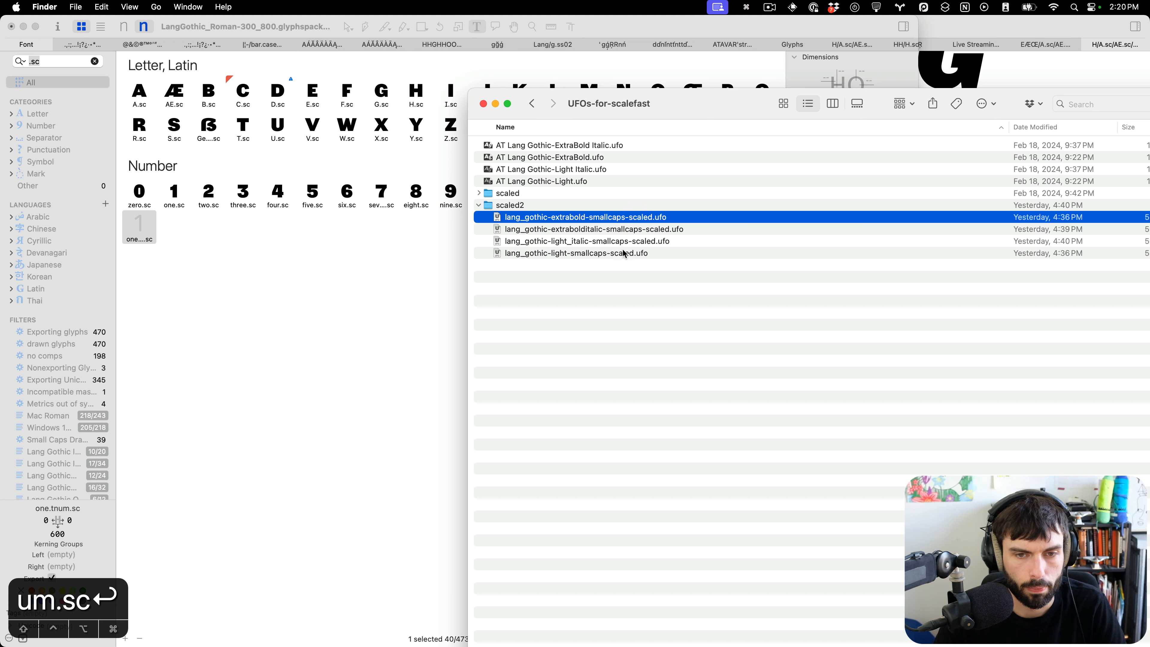
left_click(607, 254, "super")
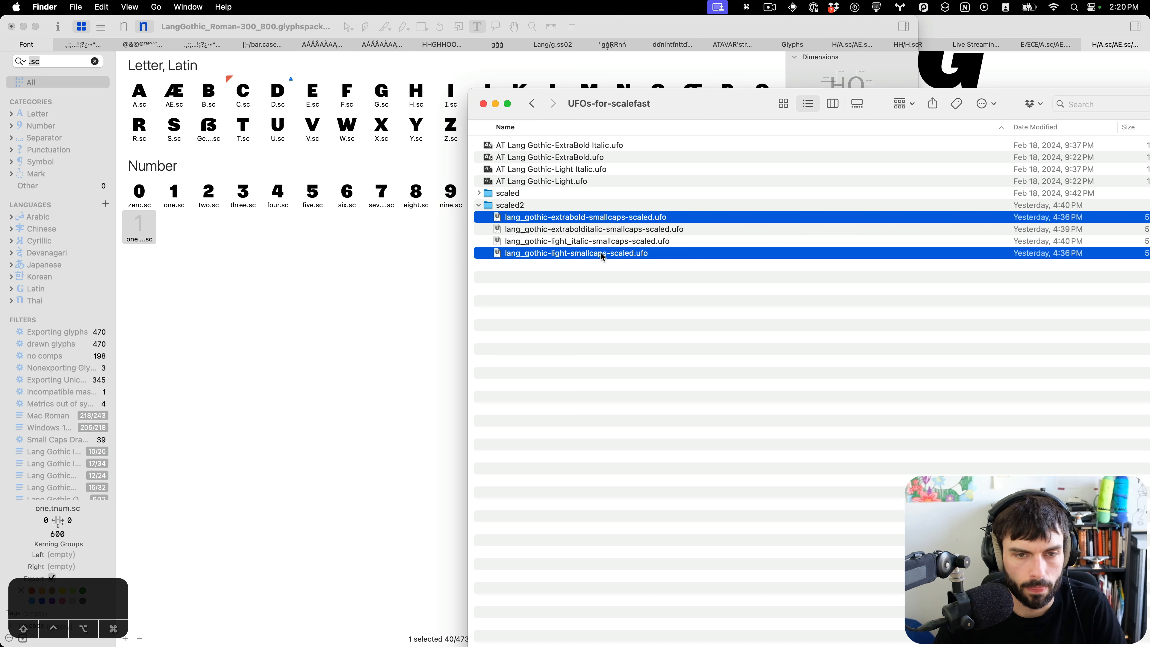
right_click(603, 256)
mouse_move(641, 287)
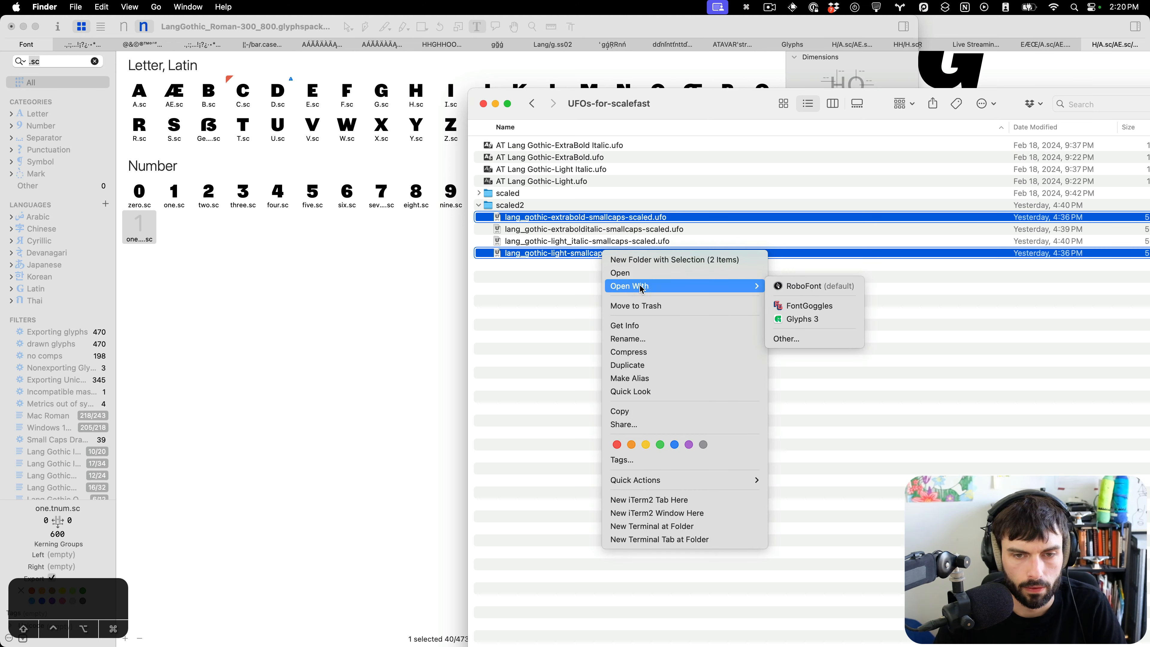
left_click(801, 318)
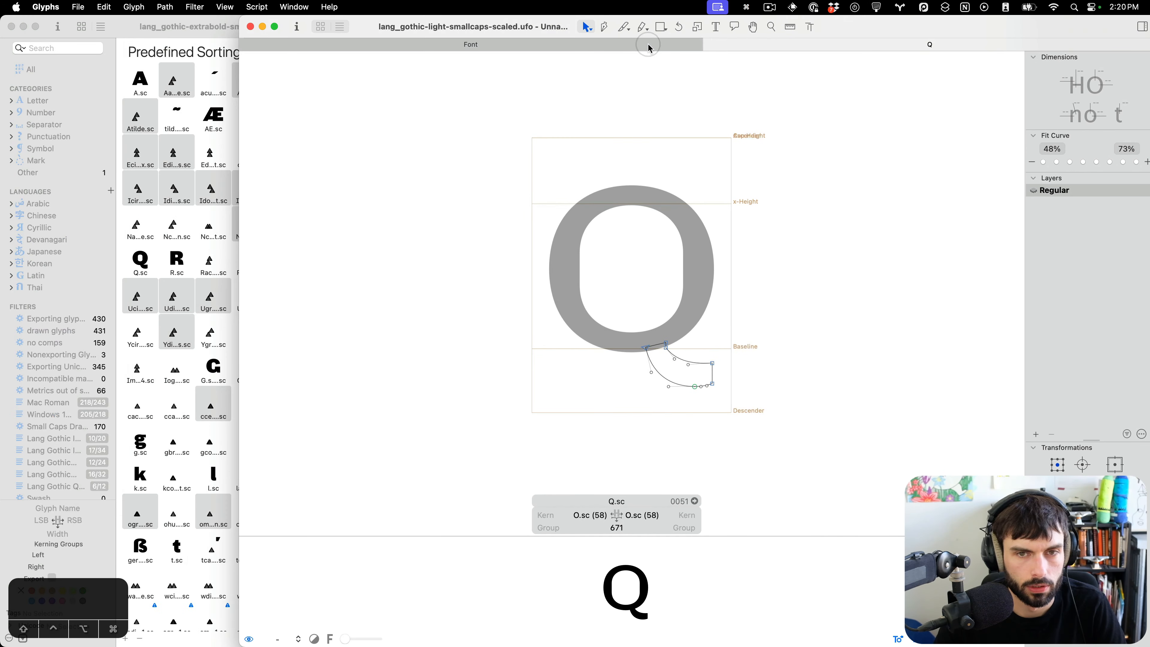
Select one.tnum.sc in the light small-caps-scaled UFO's font overview.
left_click(648, 46)
scroll(703, 203, "down", 10)
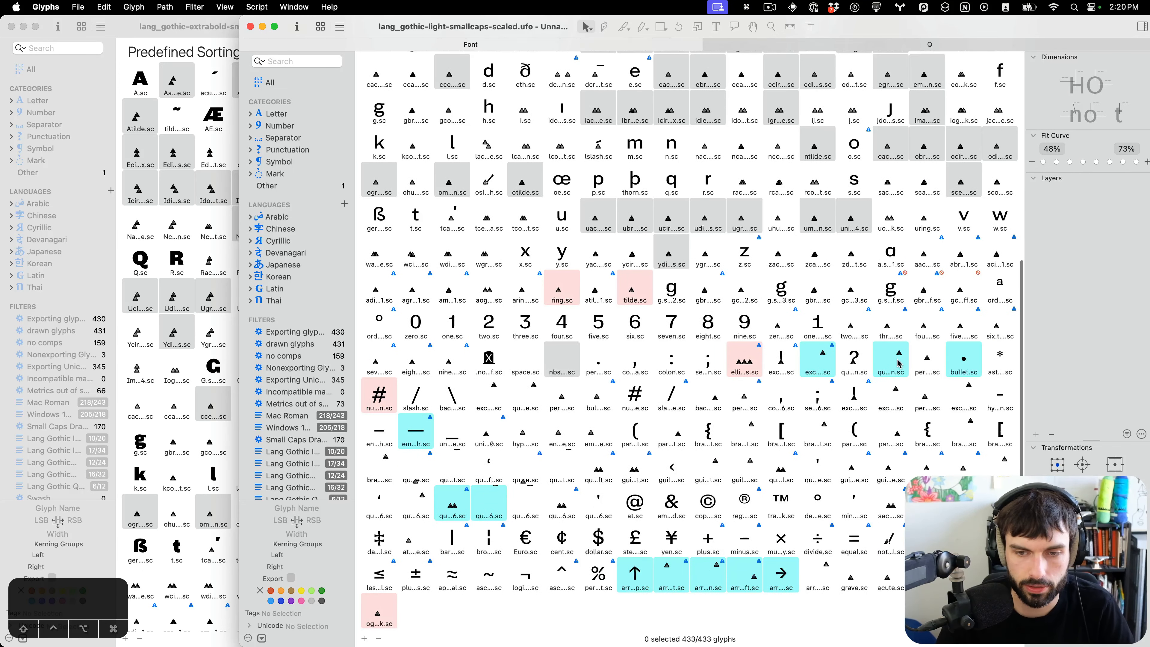
left_click(818, 322)
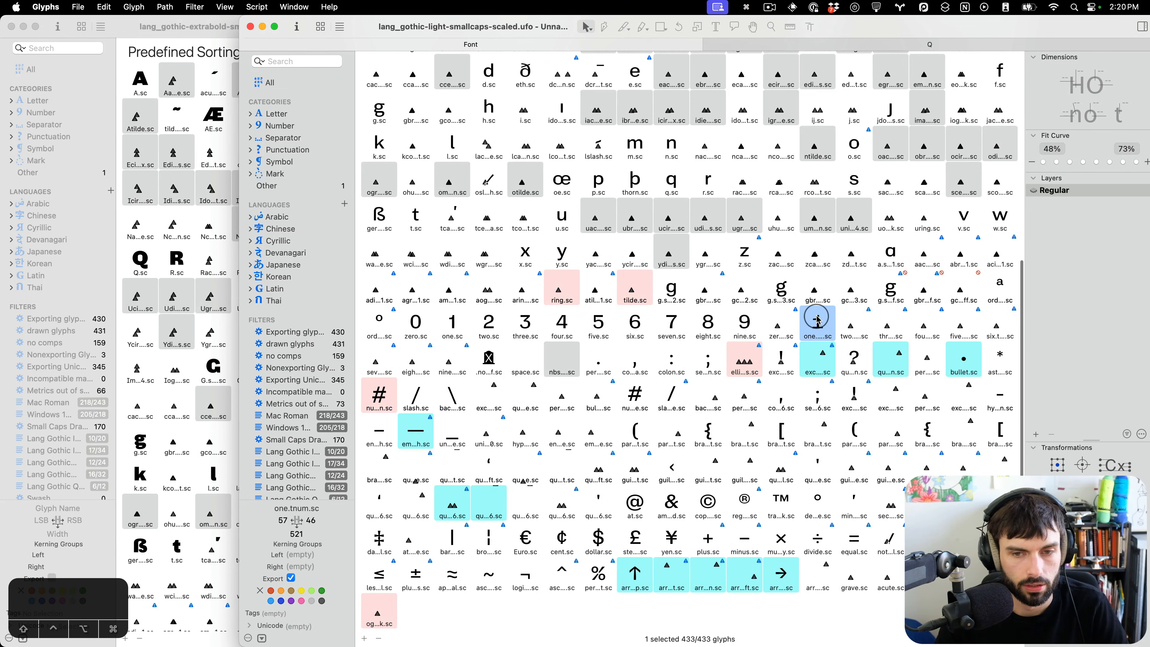
Paste Special the glyph into the main font's Light master, pasting to glyphs with the same name.
left_click(172, 23)
left_click_drag(230, 28, 626, 28)
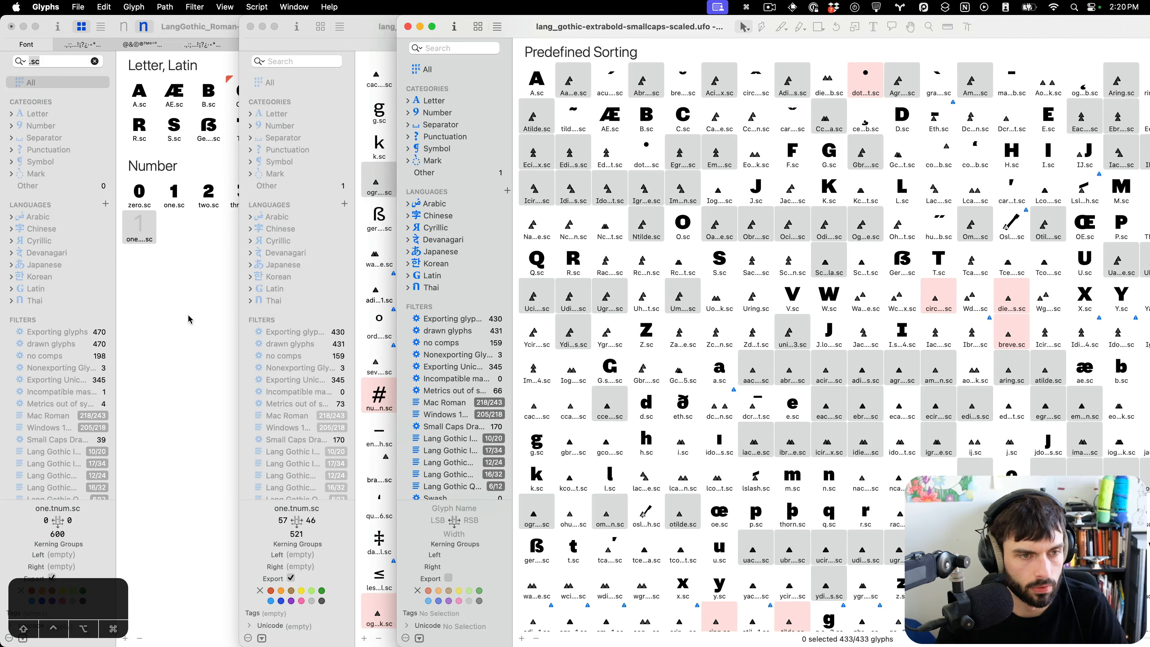
left_click(190, 319)
left_click(123, 27)
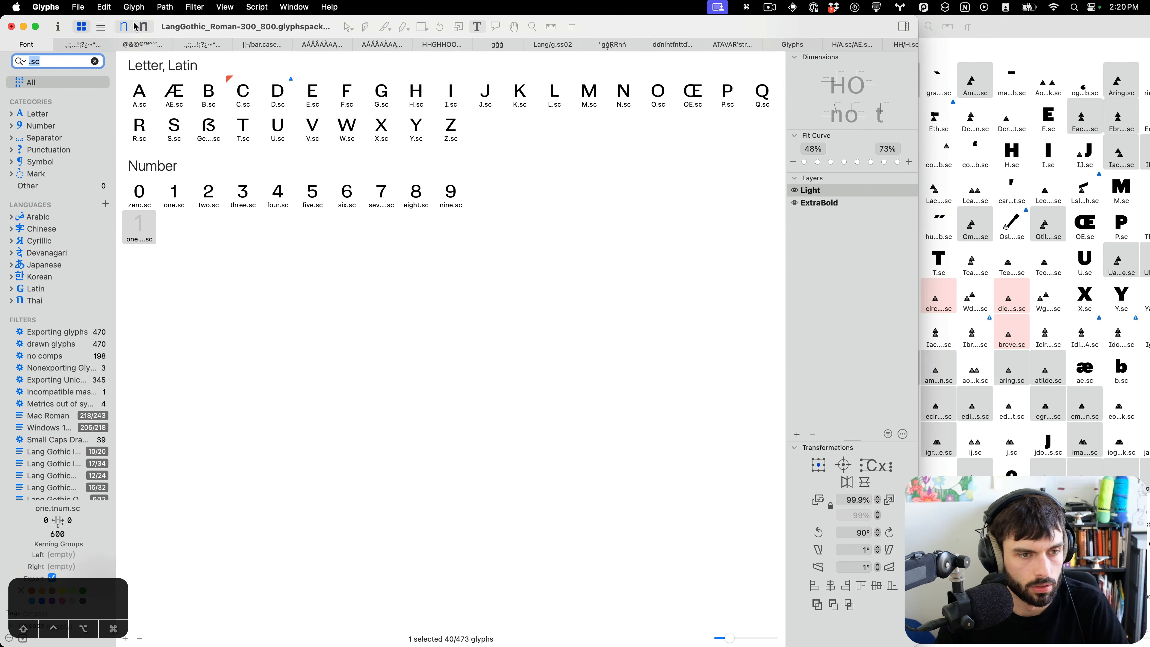
left_click(104, 6)
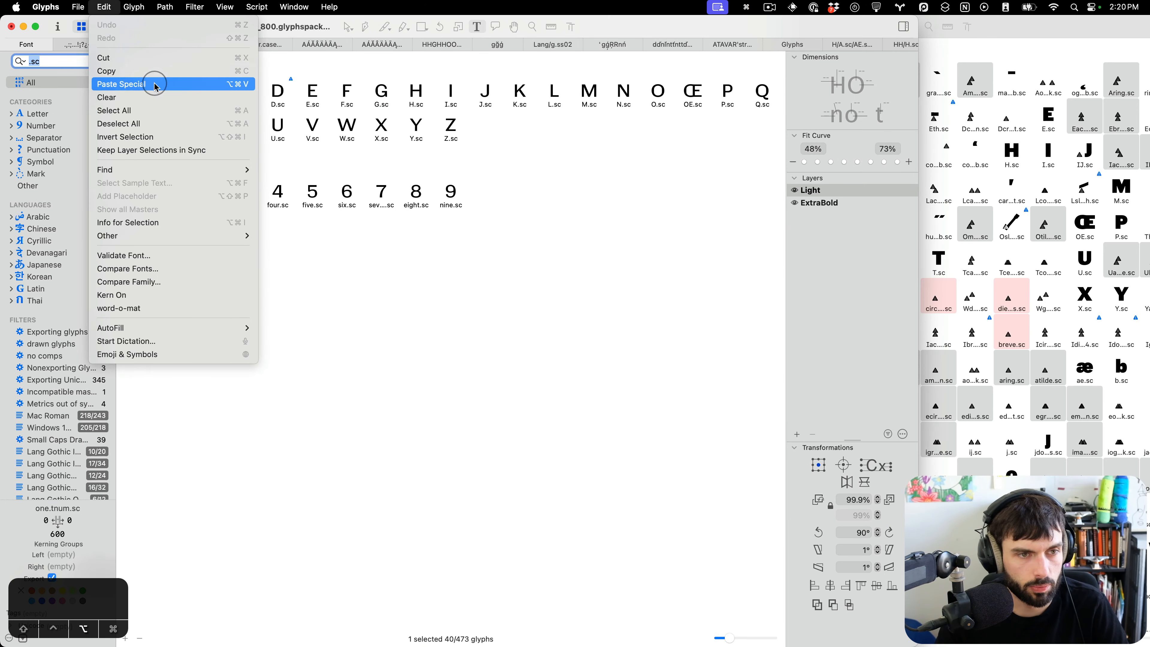
left_click(154, 84)
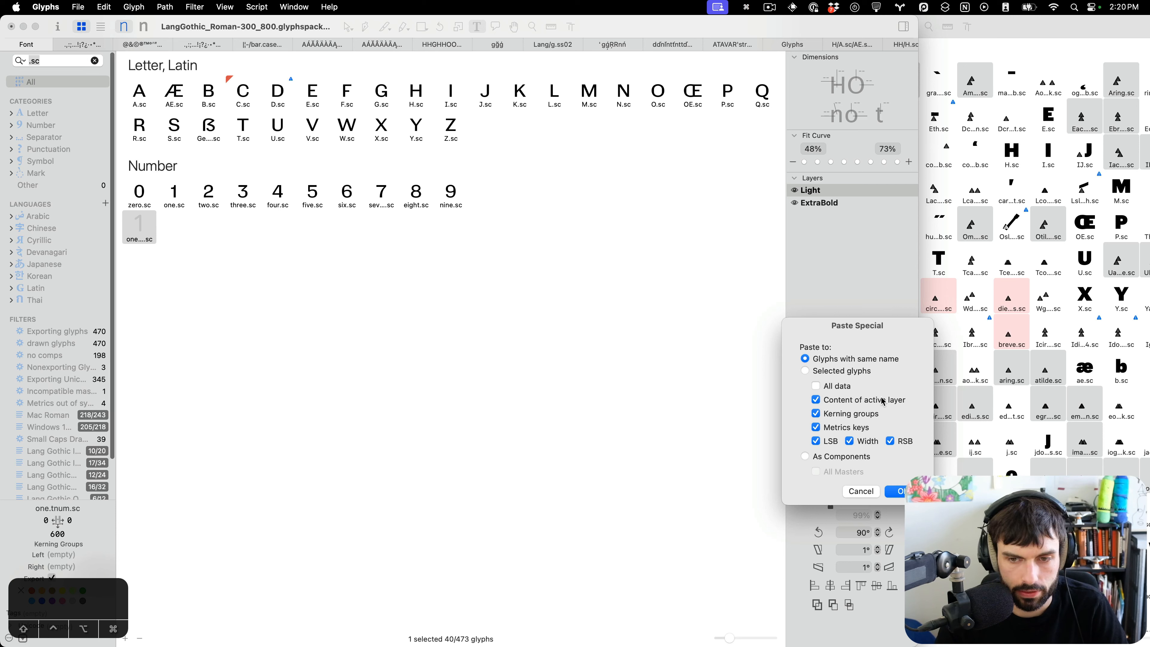
left_click(895, 491)
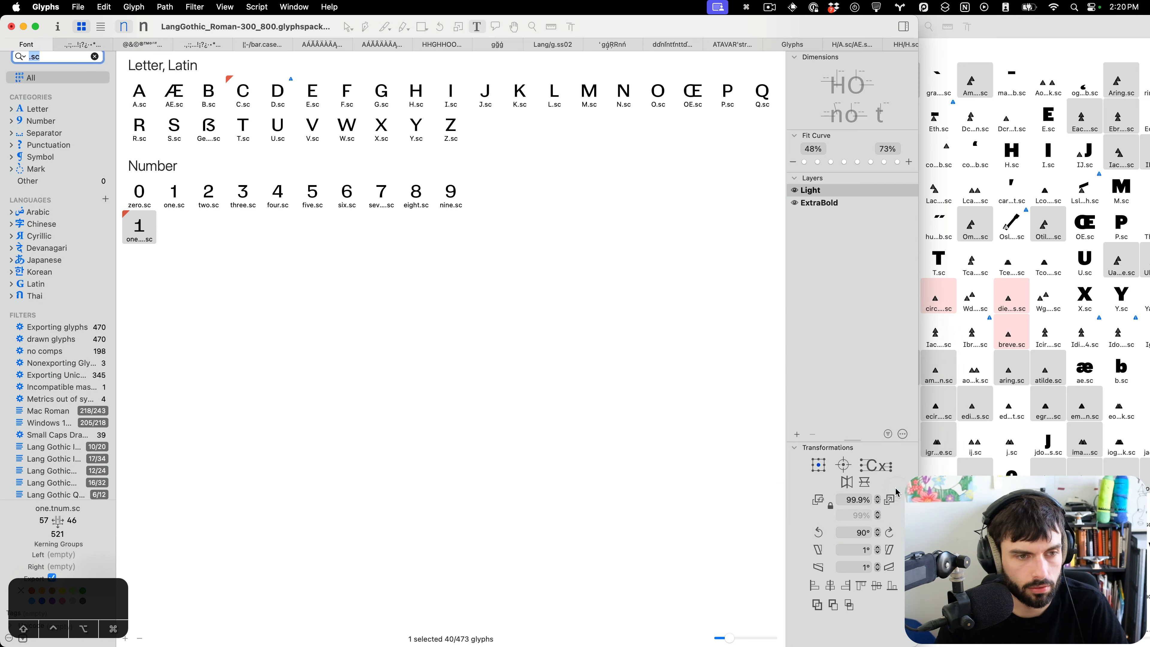
Bring the extrabold small-caps-scaled UFO forward and filter it to its smallcaps glyphs.
left_click(144, 26)
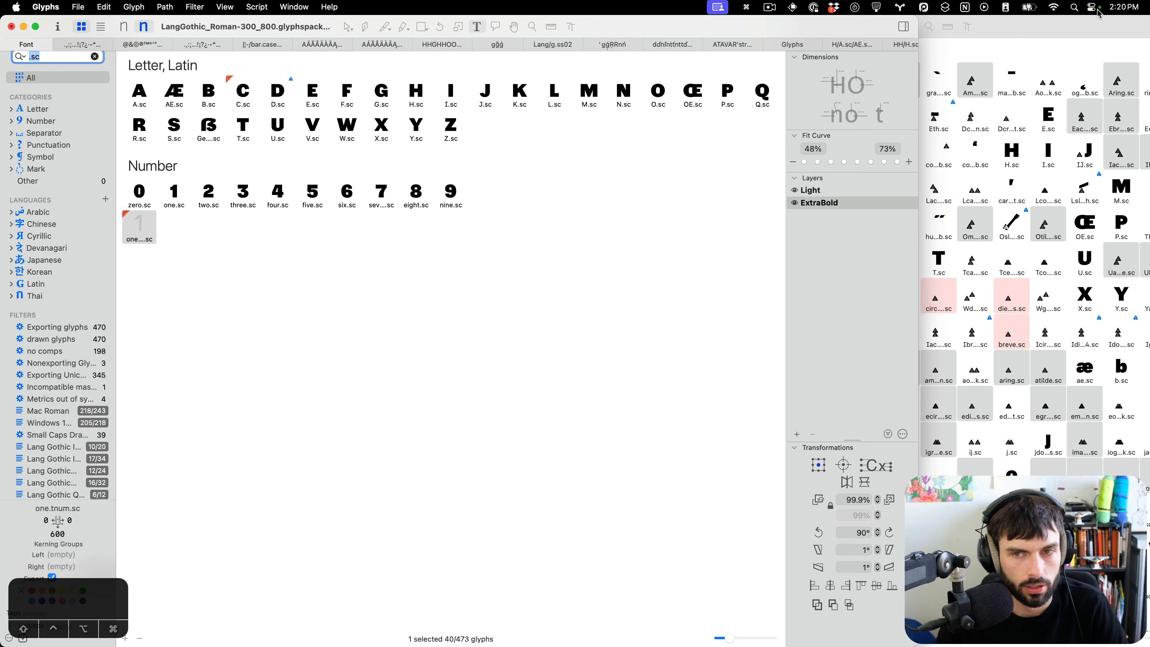
left_click(1080, 26)
double_click(1079, 27)
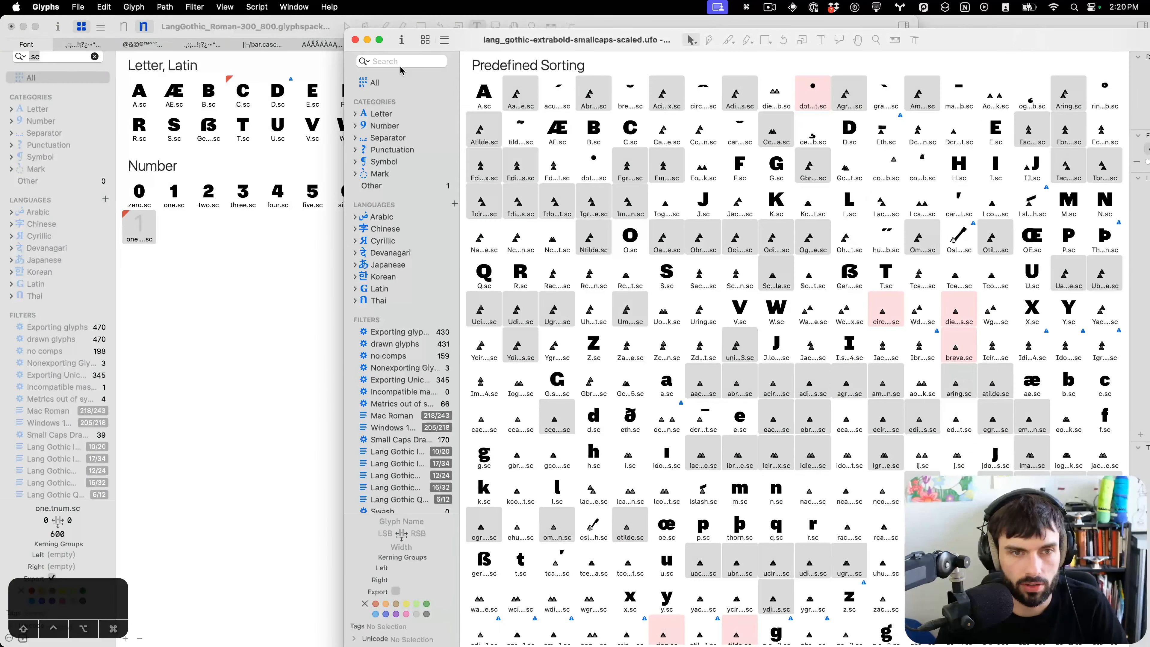
left_click_drag(637, 39, 651, 25)
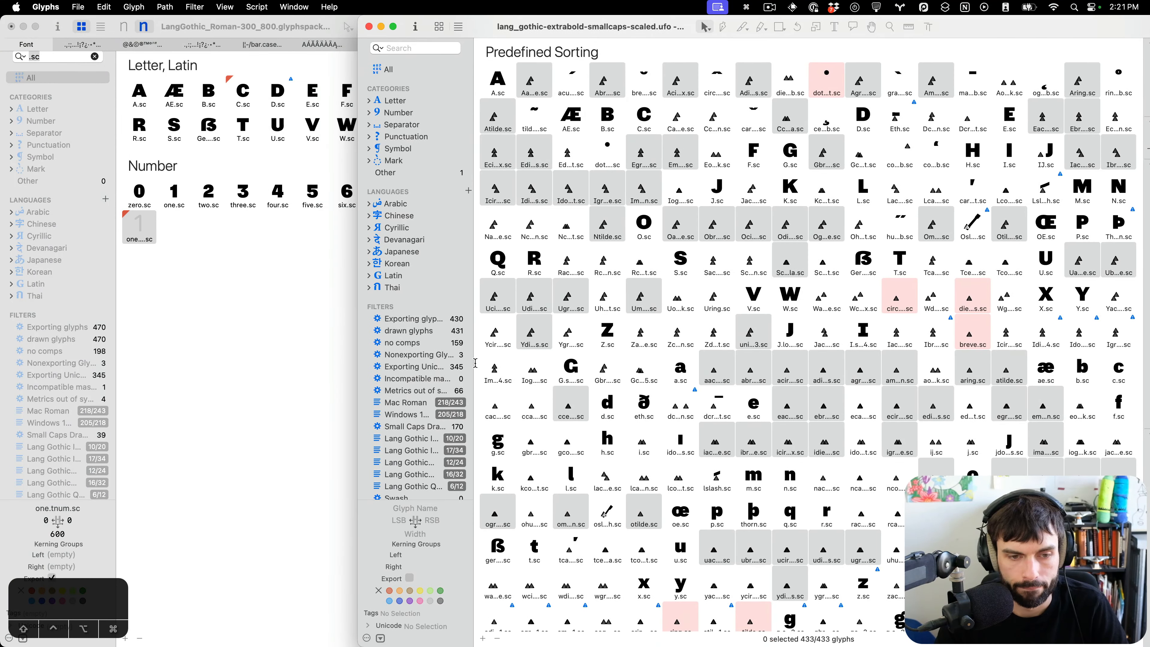
scroll(439, 413, "down", 3)
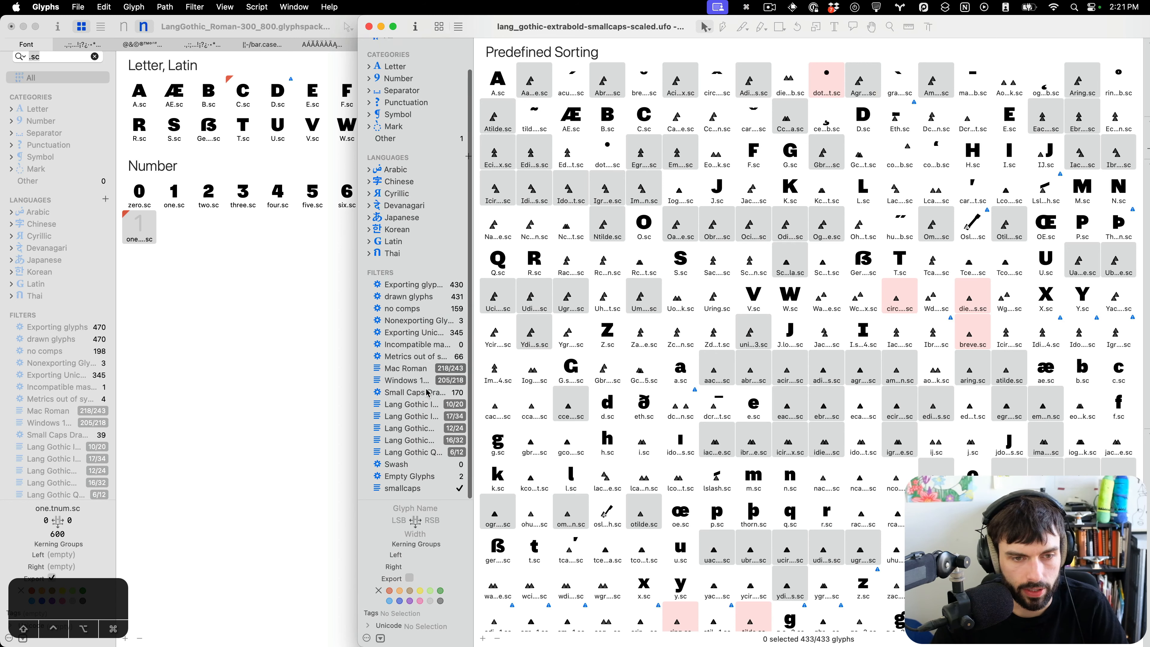
left_click(418, 488)
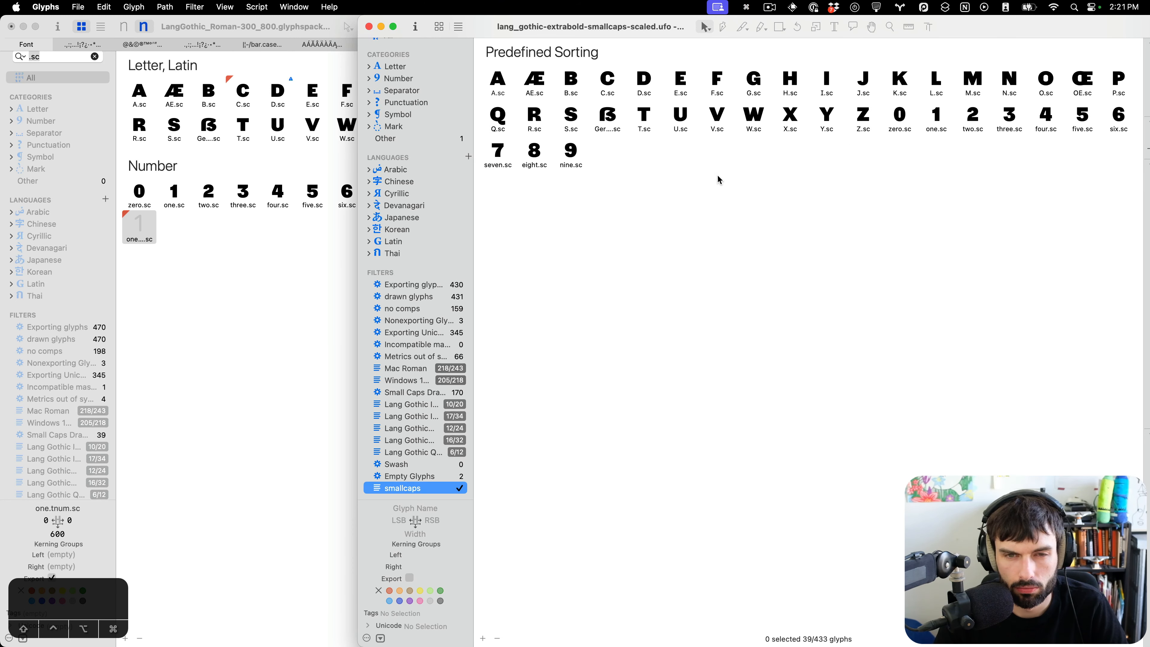
scroll(397, 73, "up", 2)
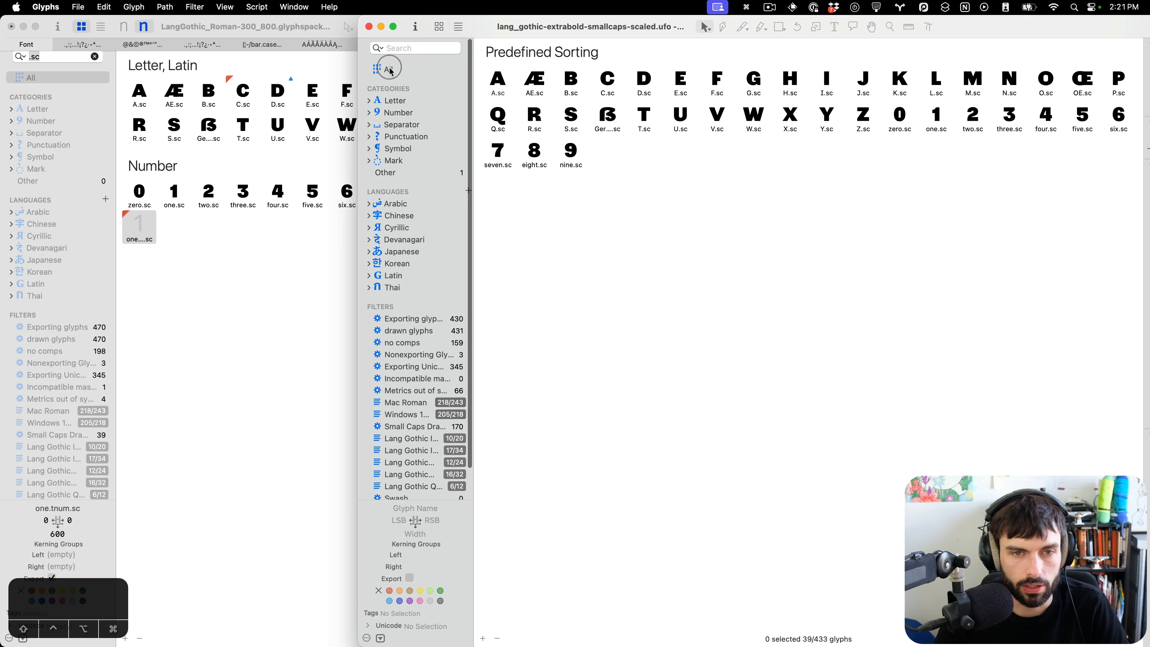
Copy one.tnum.sc from the extrabold UFO's no comps list.
left_click(391, 68)
left_click(413, 340)
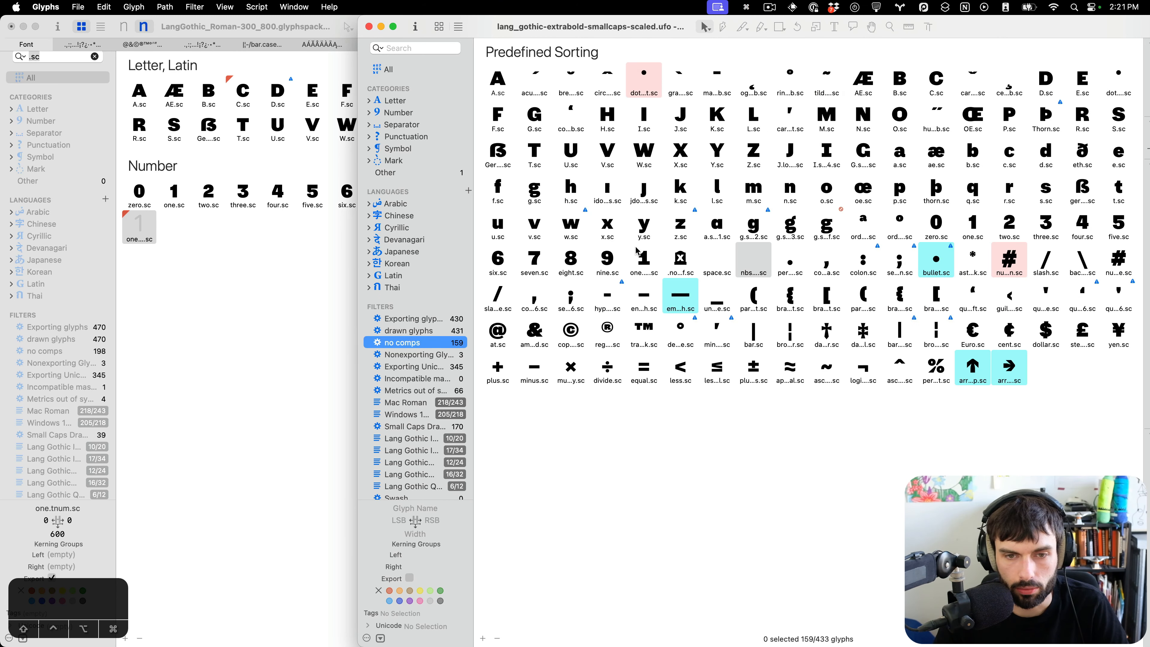
left_click(645, 257)
key("super+c")
Paste Special the copied glyph into one.tnum.sc in the main font's ExtraBold master.
left_click(250, 248)
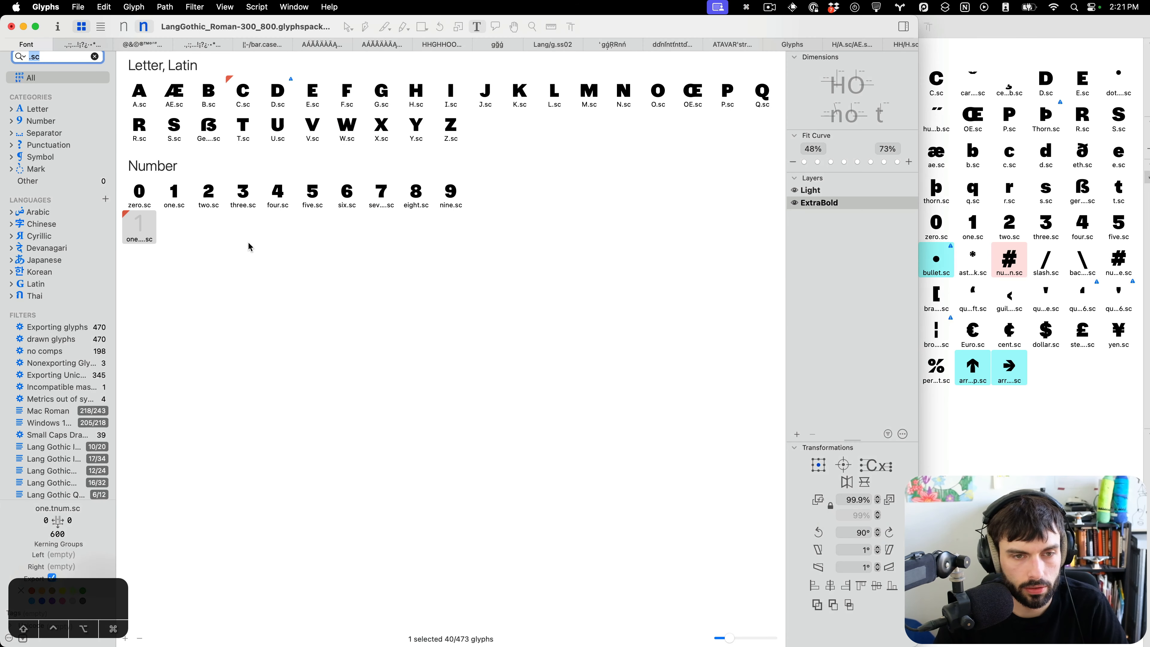
left_click(123, 230)
left_click(104, 7)
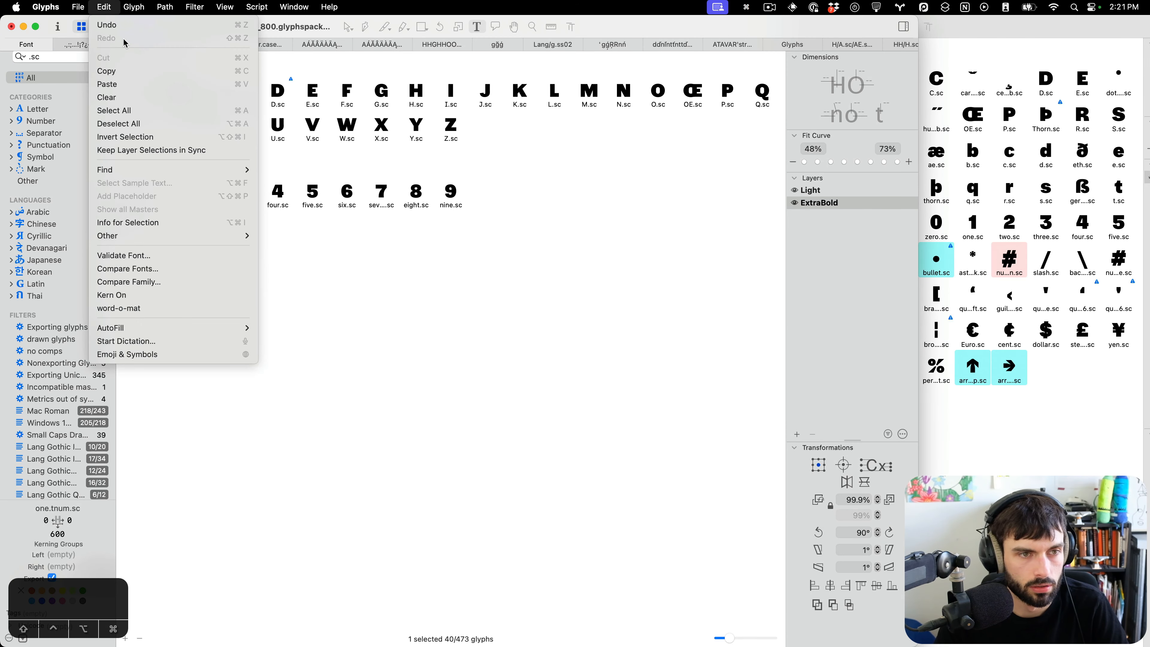
left_click(148, 83)
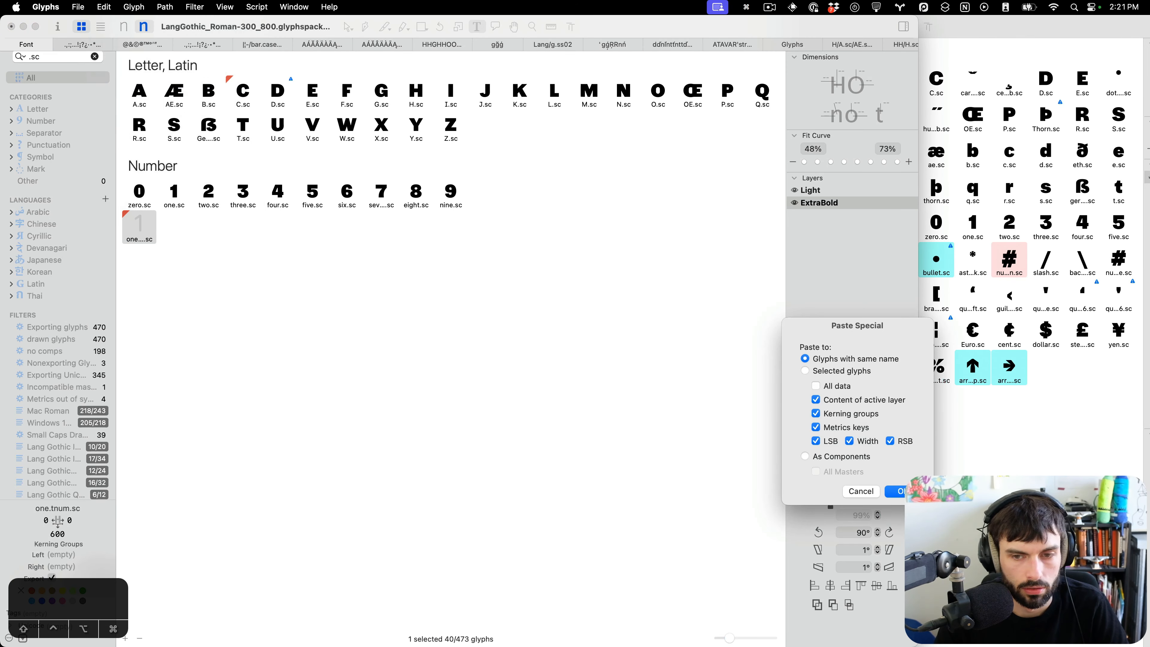
key("Return")
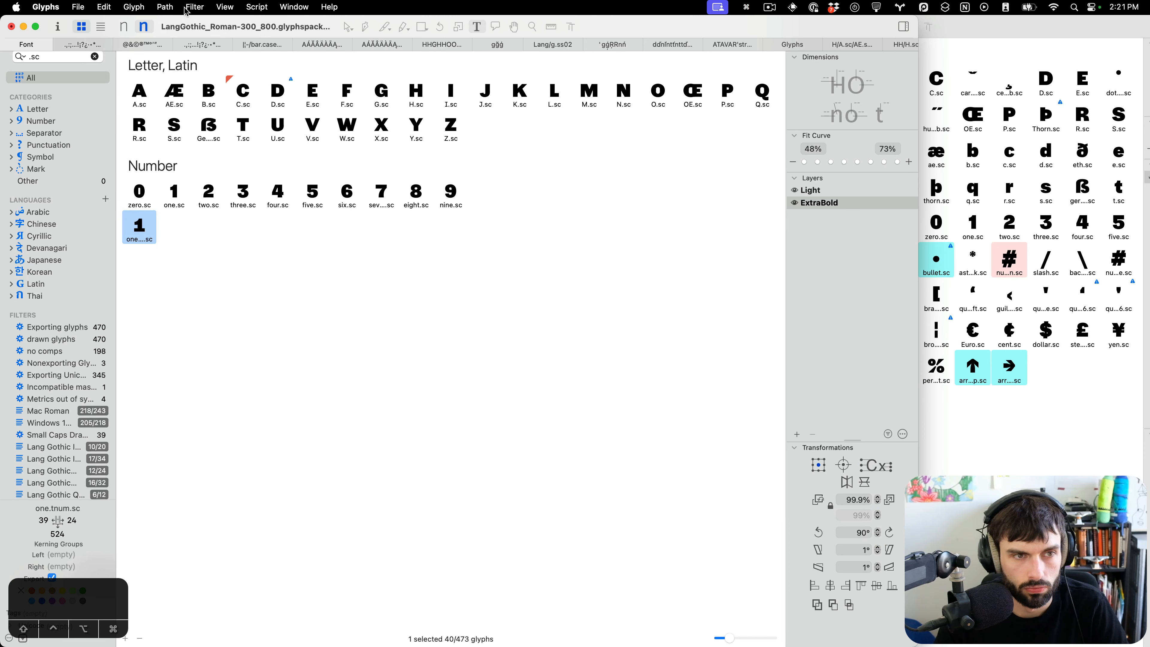
Open one.tnum.sc and set its width metrics key to zero.sc.
left_click(124, 27)
left_click(144, 28)
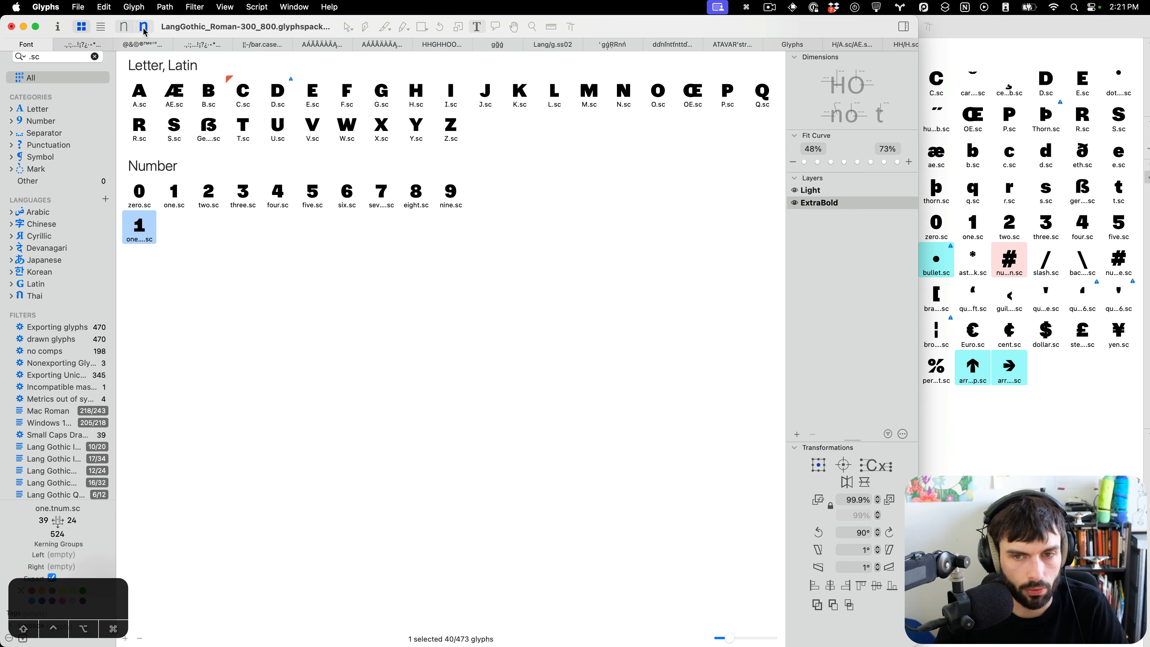
double_click(142, 219)
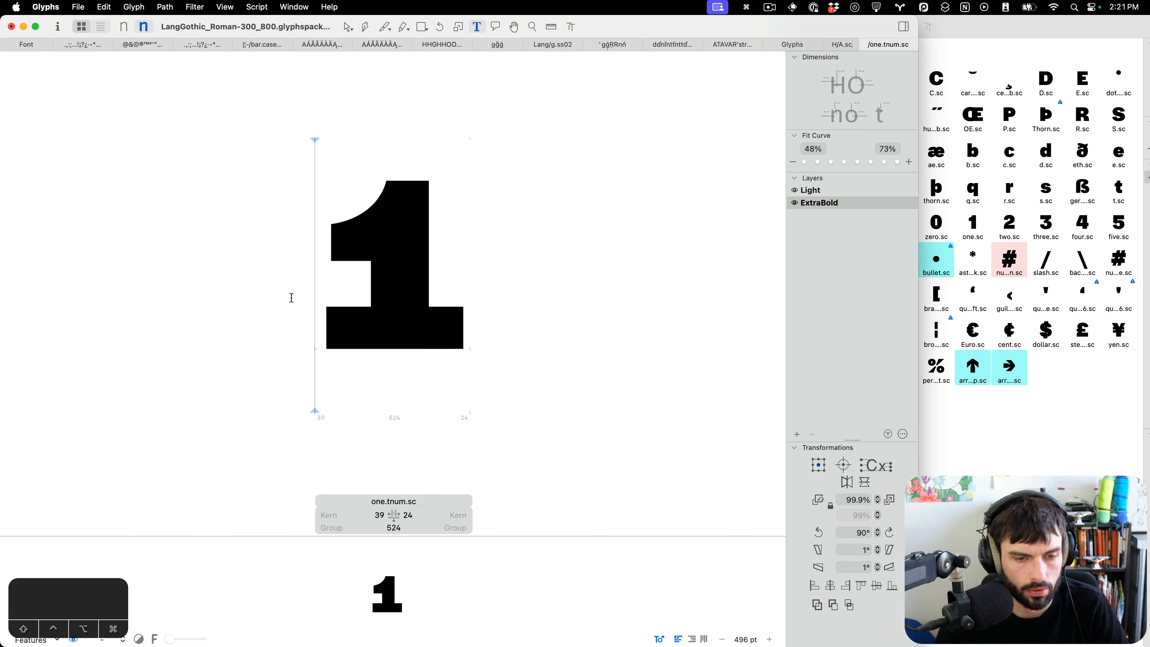
left_click(394, 522)
key("super+a")
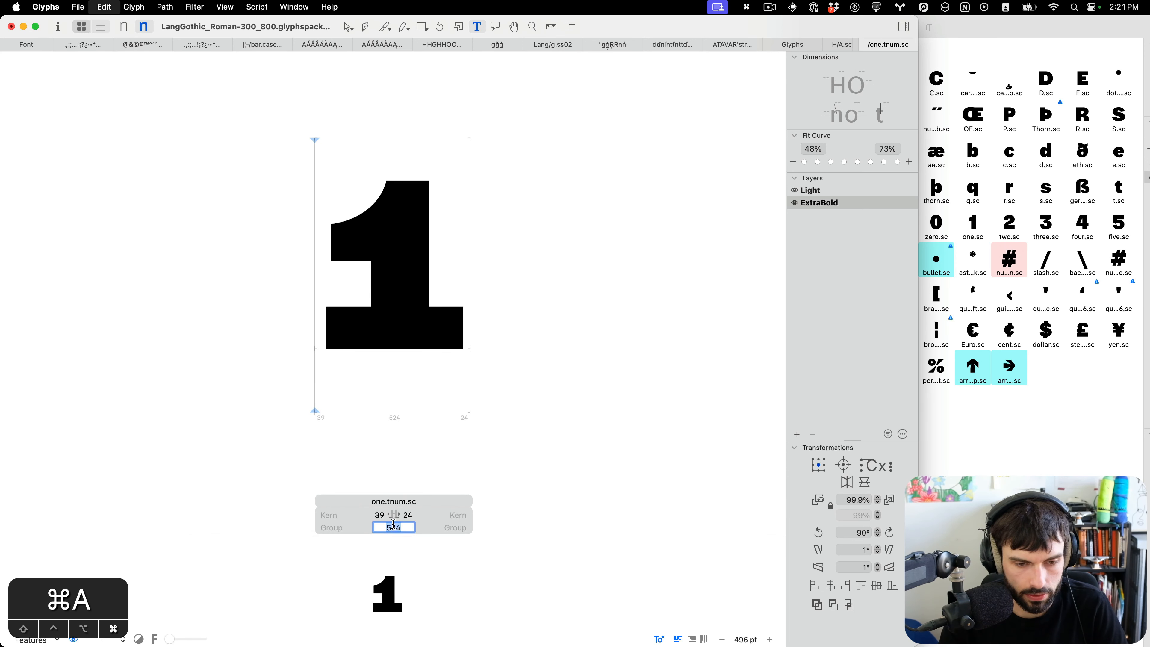
type("zero.sc")
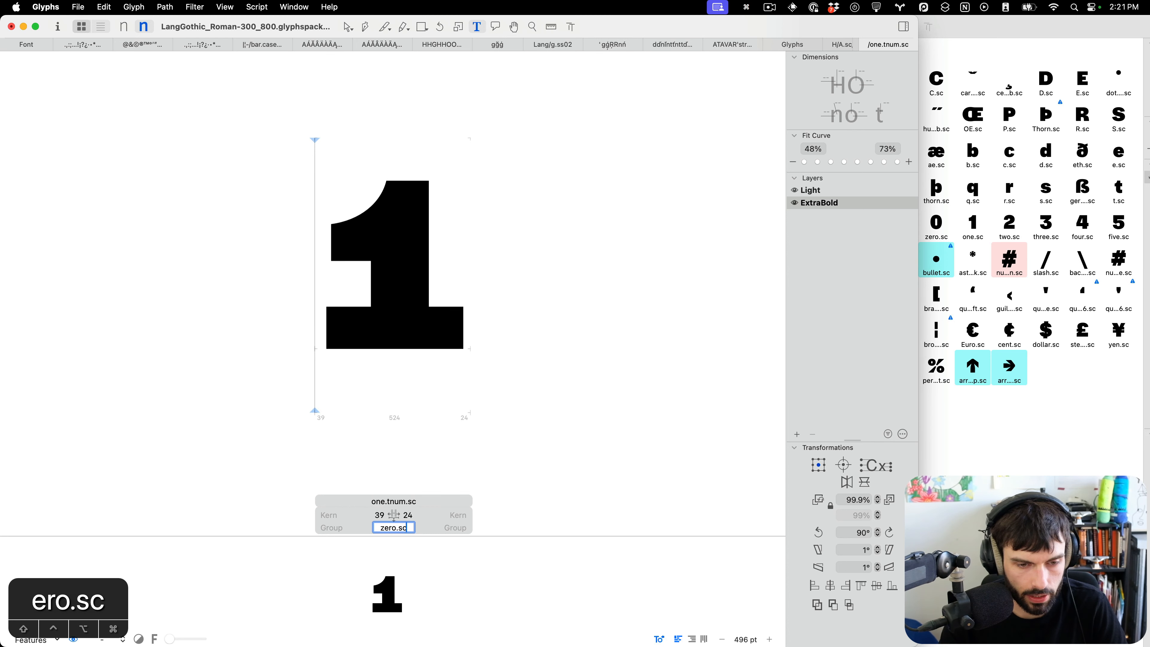
key("Return")
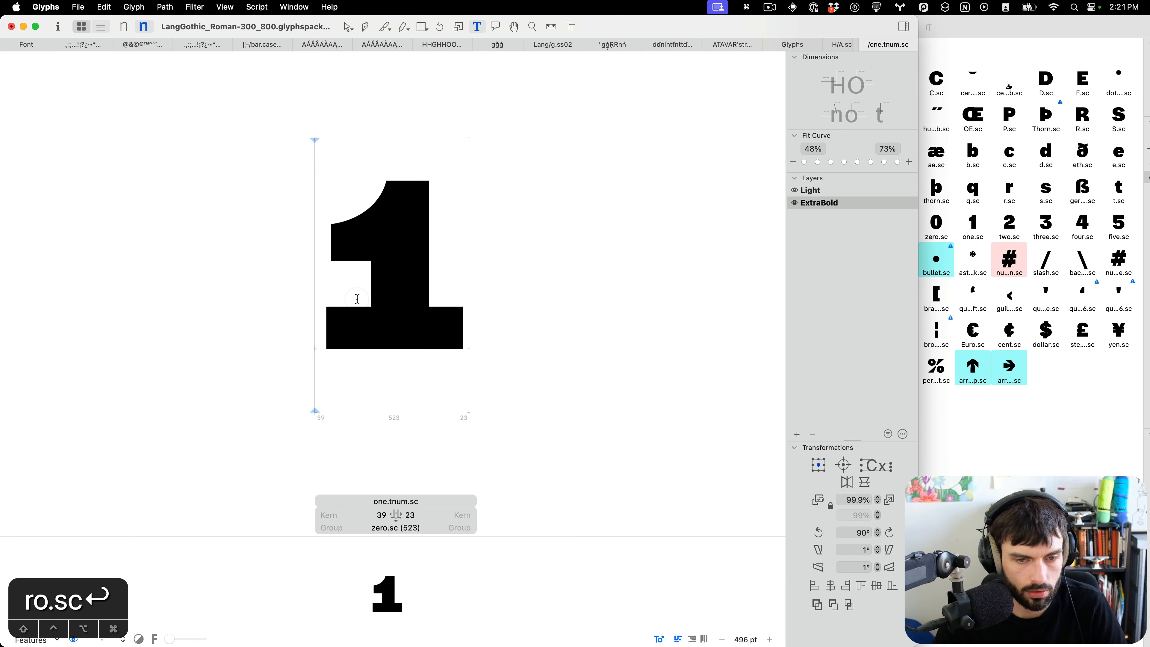
Surround the one with HH on both sides in the edit text.
type("HH")
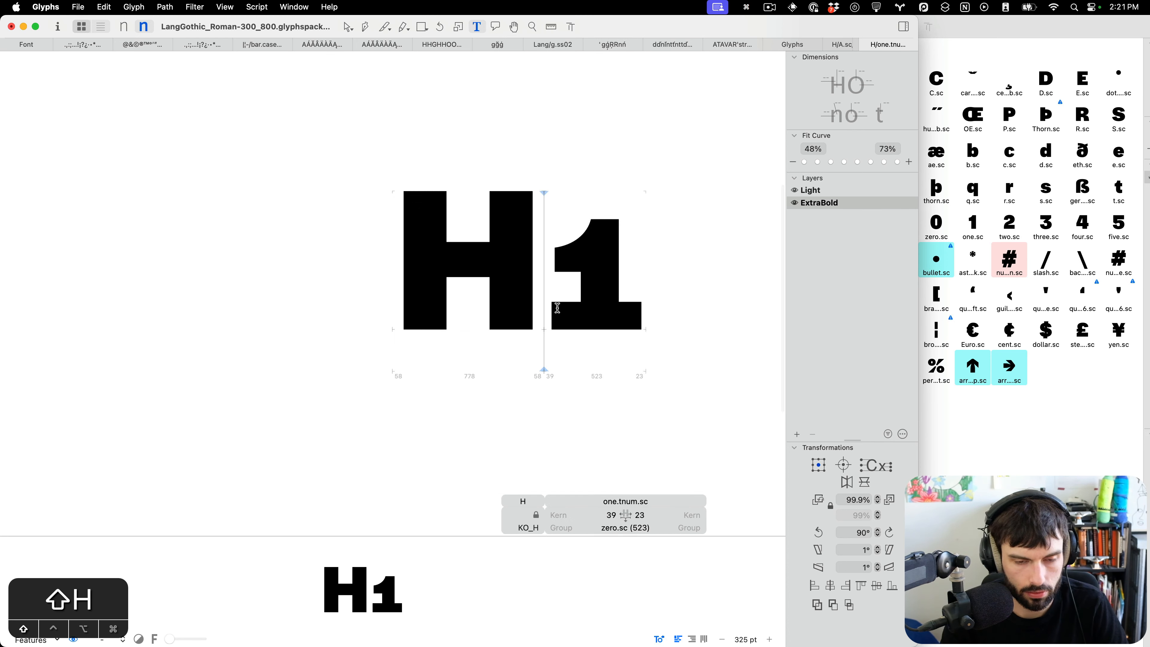
key("Right")
type("HH")
key("Left")
key("Left")
key("Left")
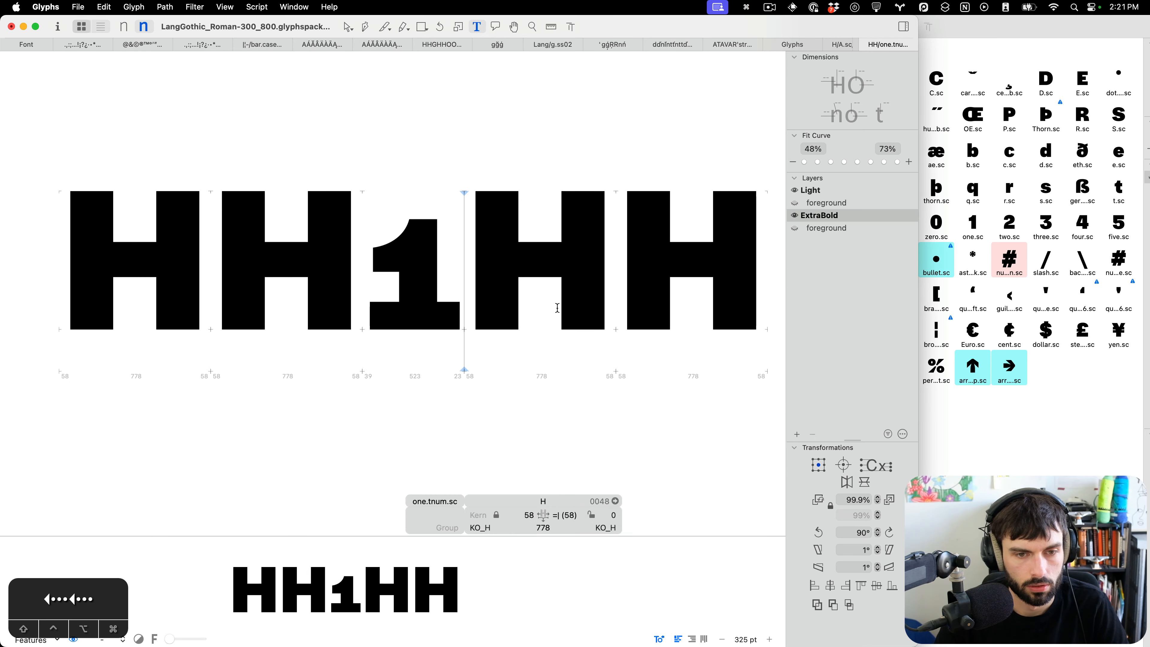
Update metrics and center the one within its width in the ExtraBold and Light masters.
key("ctrl+super+Left")
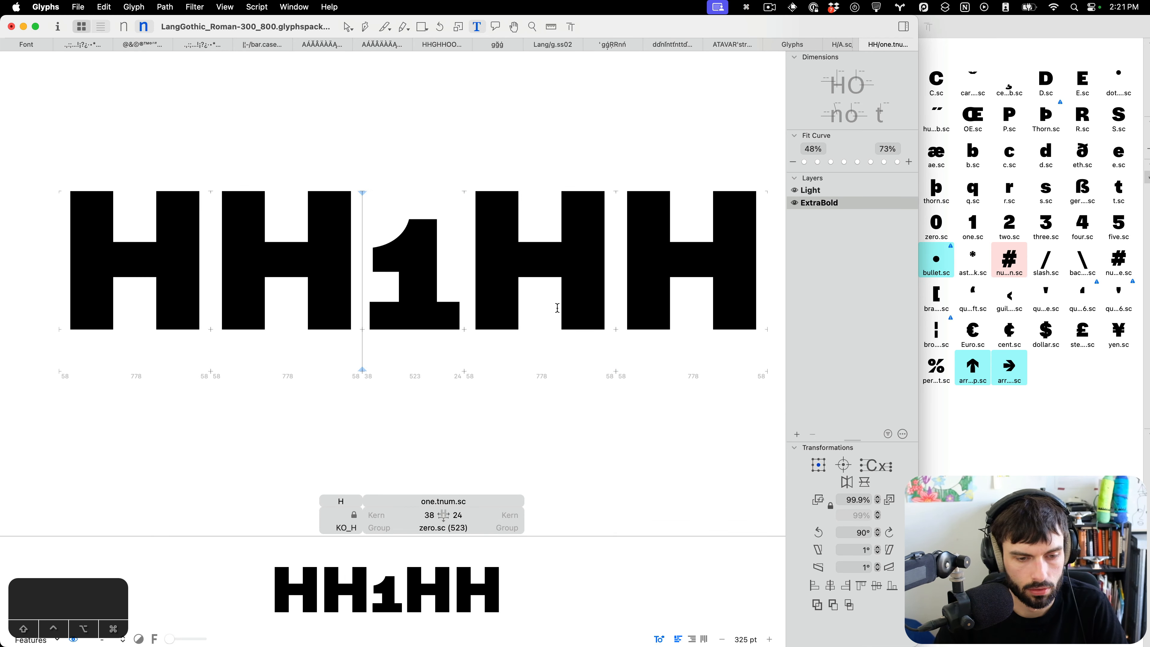
key("super+1")
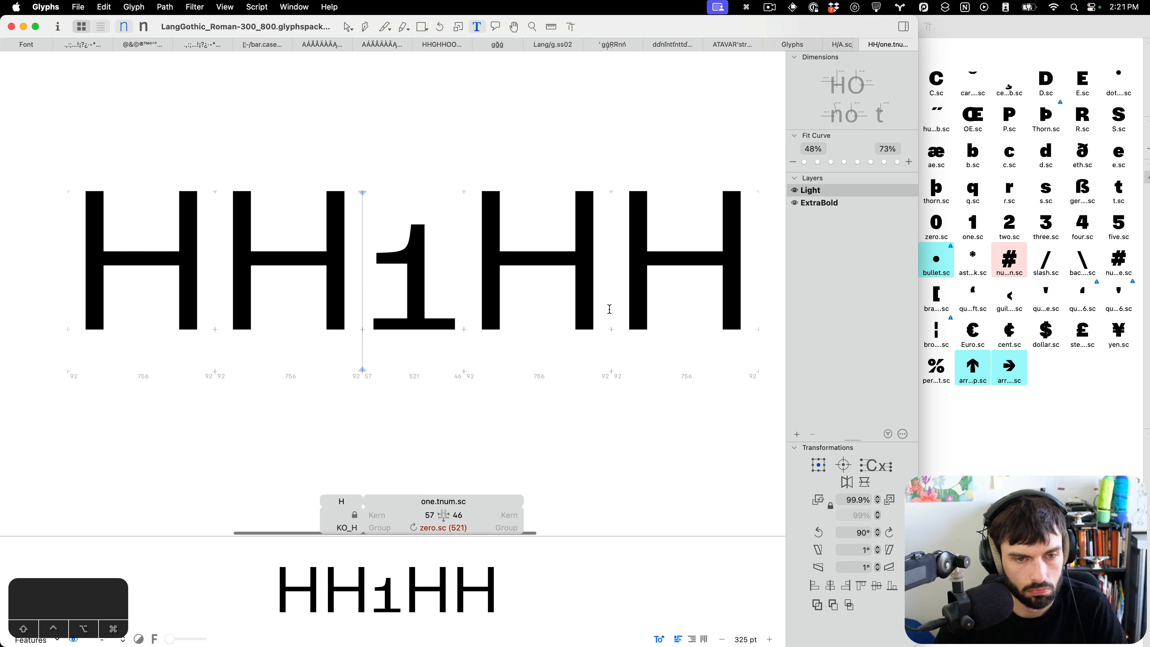
key("ctrl+super+m")
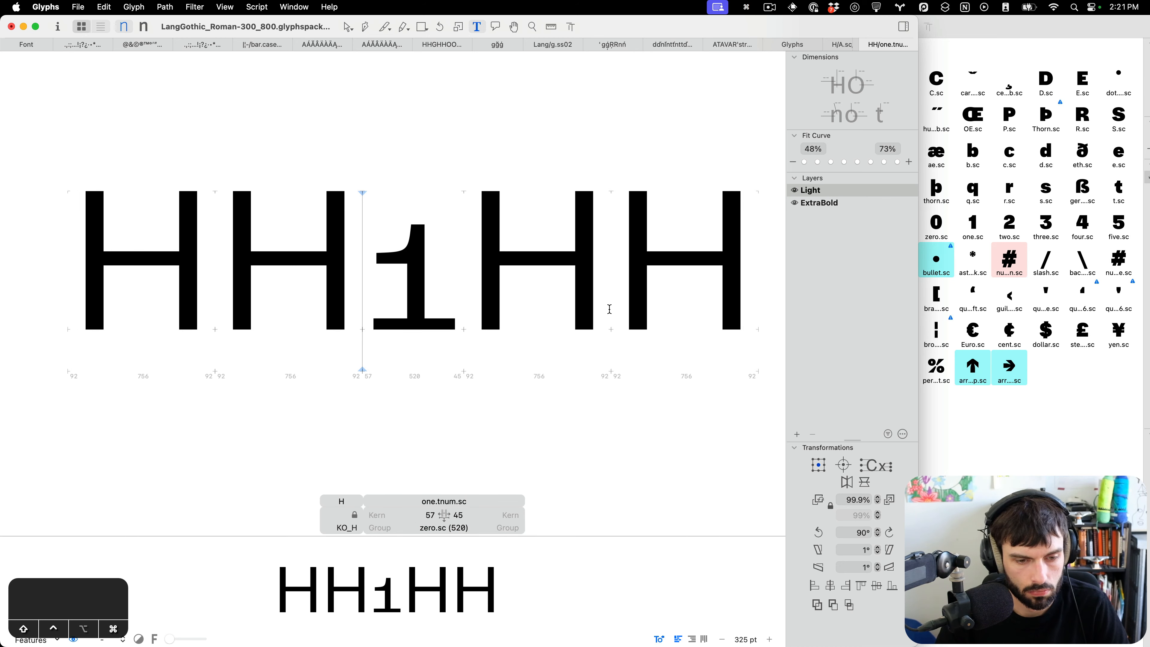
key("ctrl+super+Left")
key("ctrl+super+Left")
key("ctrl+super+Left")
key("ctrl+super+Left")
key("ctrl+super+Left")
key("ctrl+super+Left")
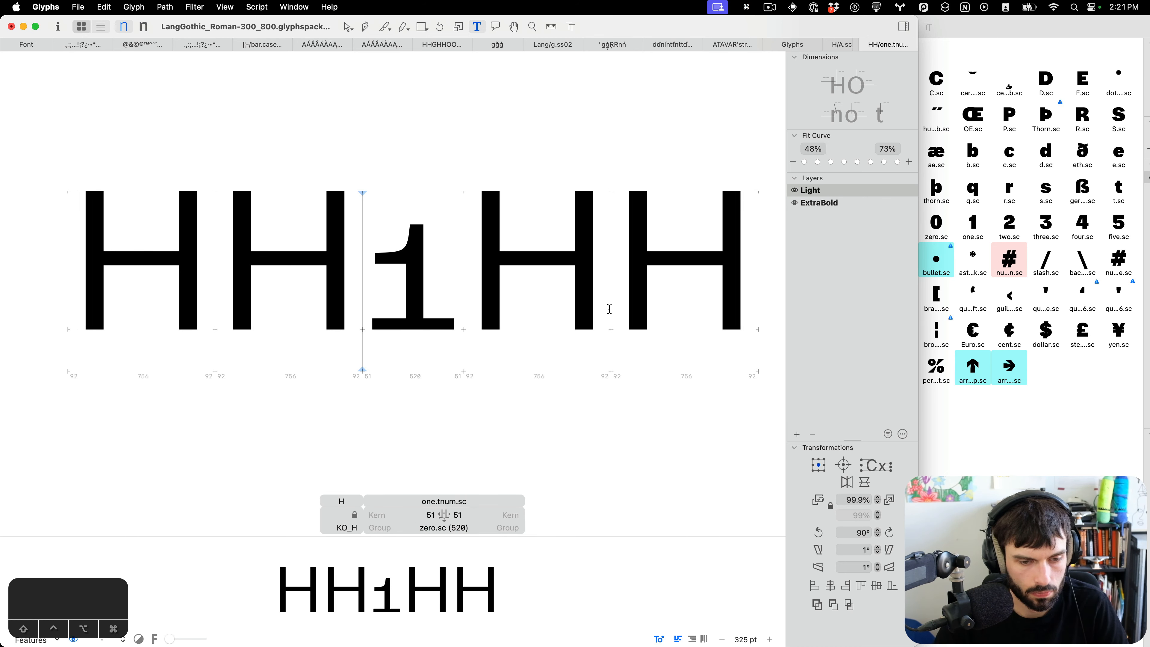
Save the font.
key("super+s")
scroll(233, 272, "down", 3)
key("super+s")
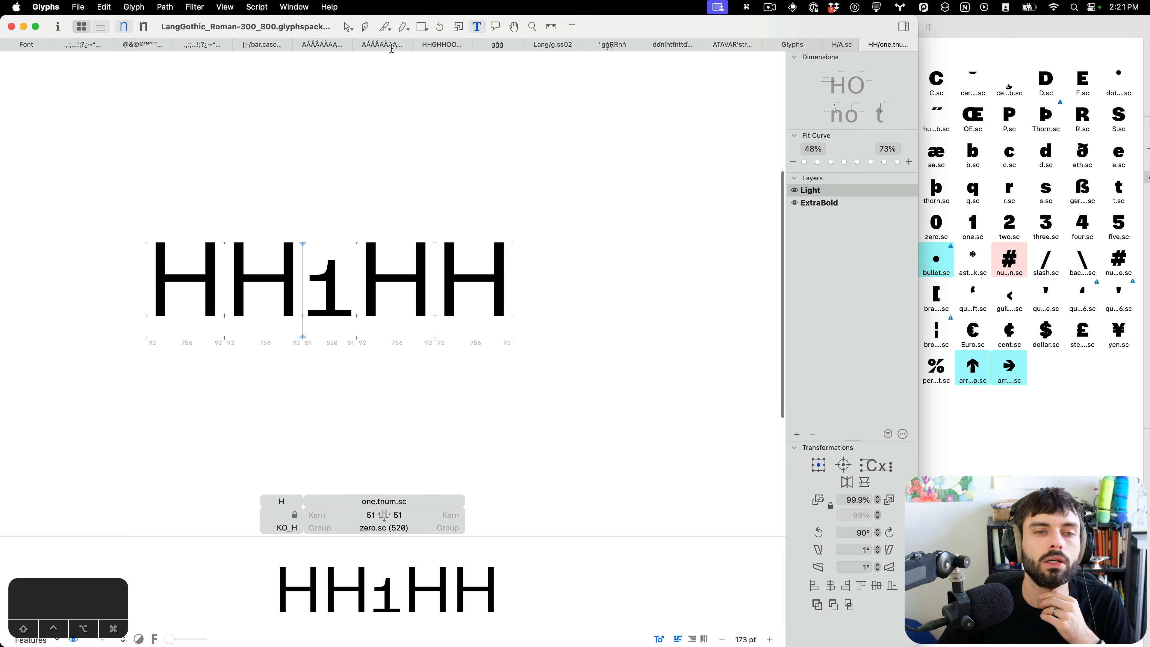
Switch back to the tab with the HH-framed small-cap figures and review the figures' shapes in the ExtraBold master.
left_click(16, 46)
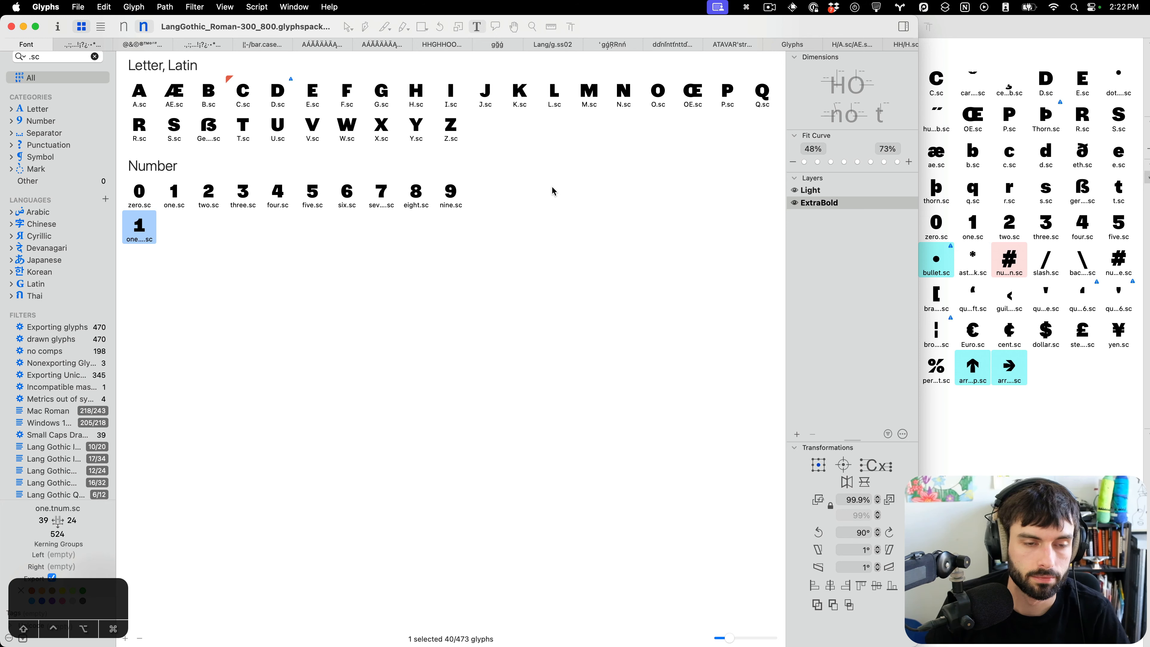
left_click(871, 45)
key("super+t")
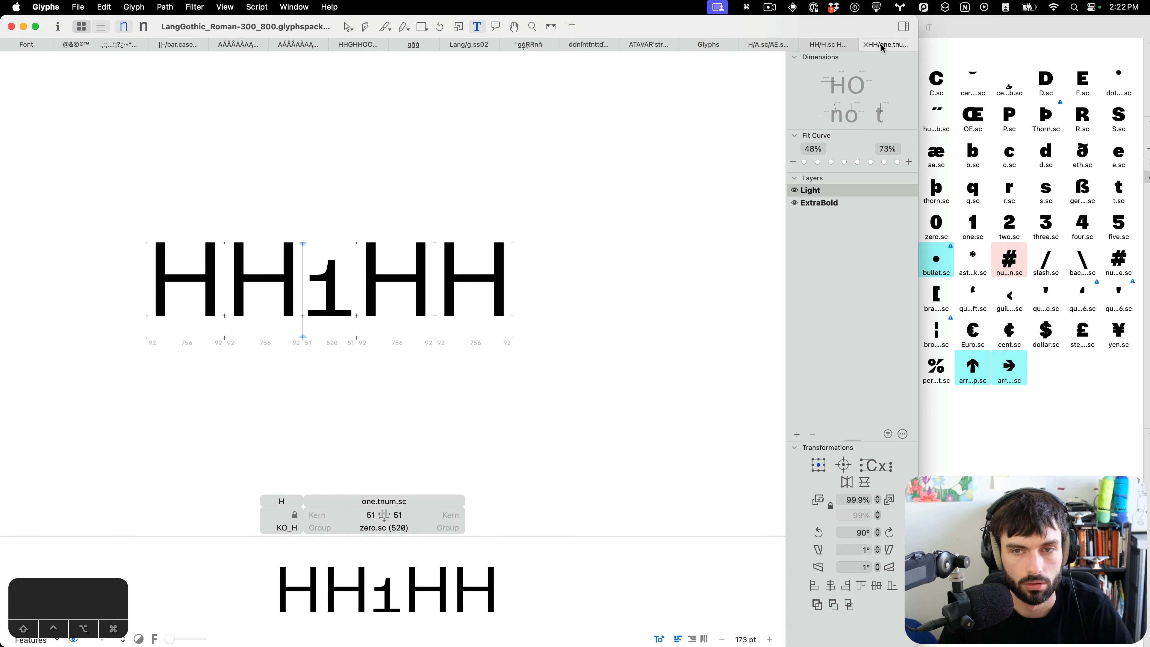
key("super+w")
left_click(891, 49)
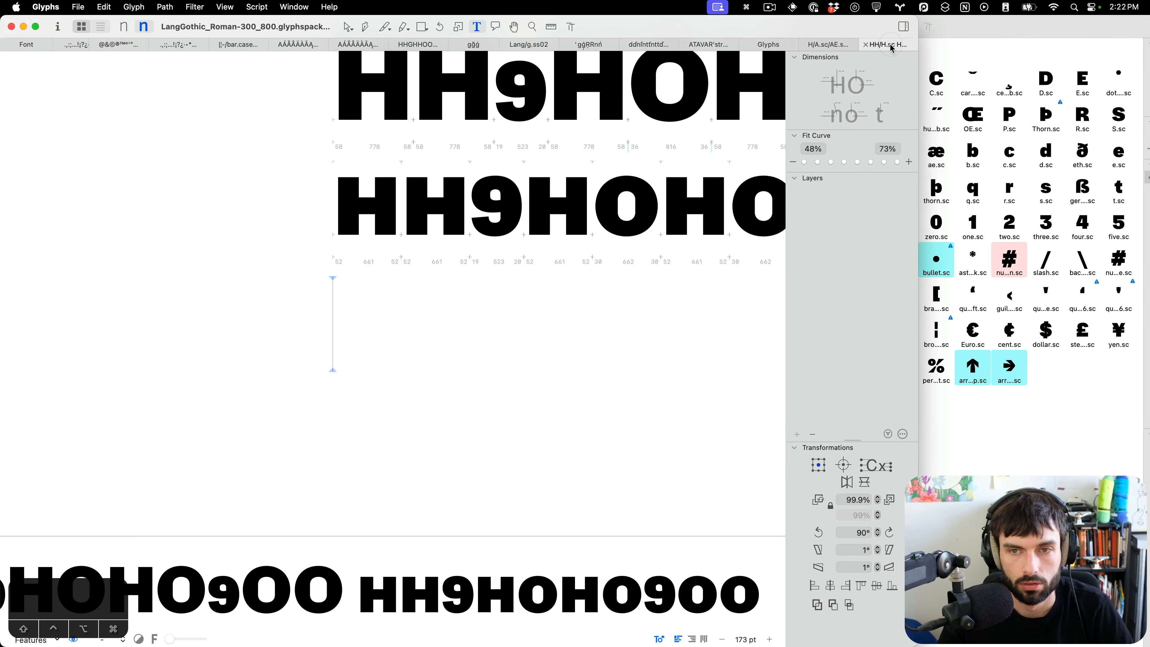
scroll(603, 173, "up", 15)
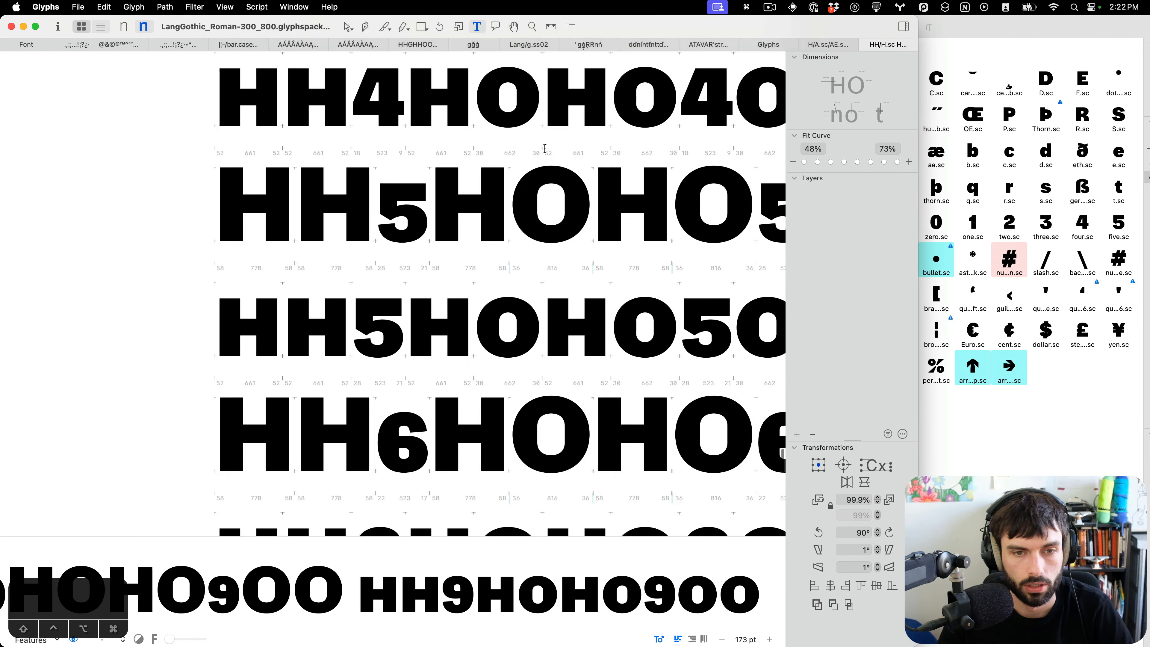
scroll(425, 168, "up", 5)
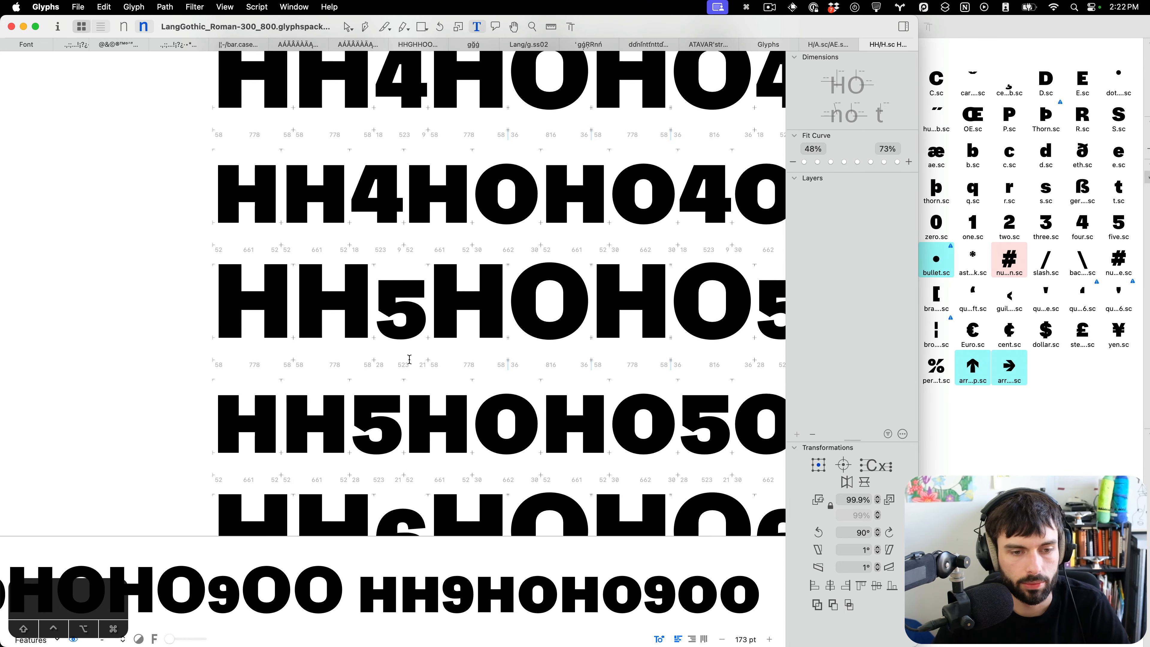
scroll(398, 363, "up", 1)
scroll(398, 363, "up", 12)
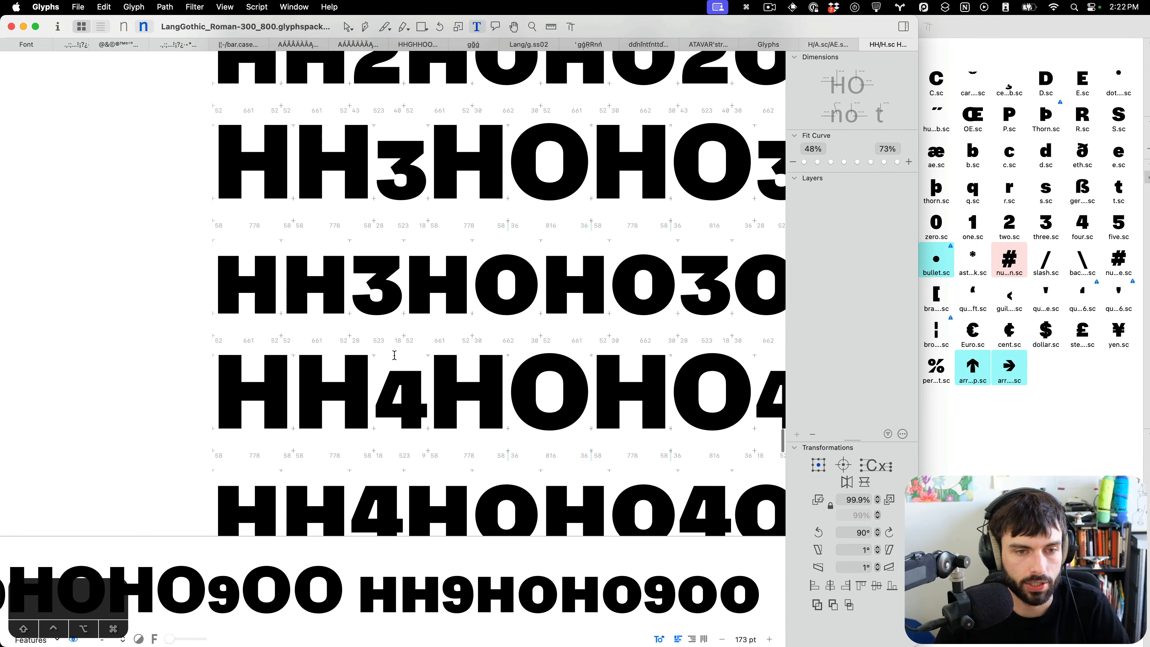
scroll(393, 355, "up", 15)
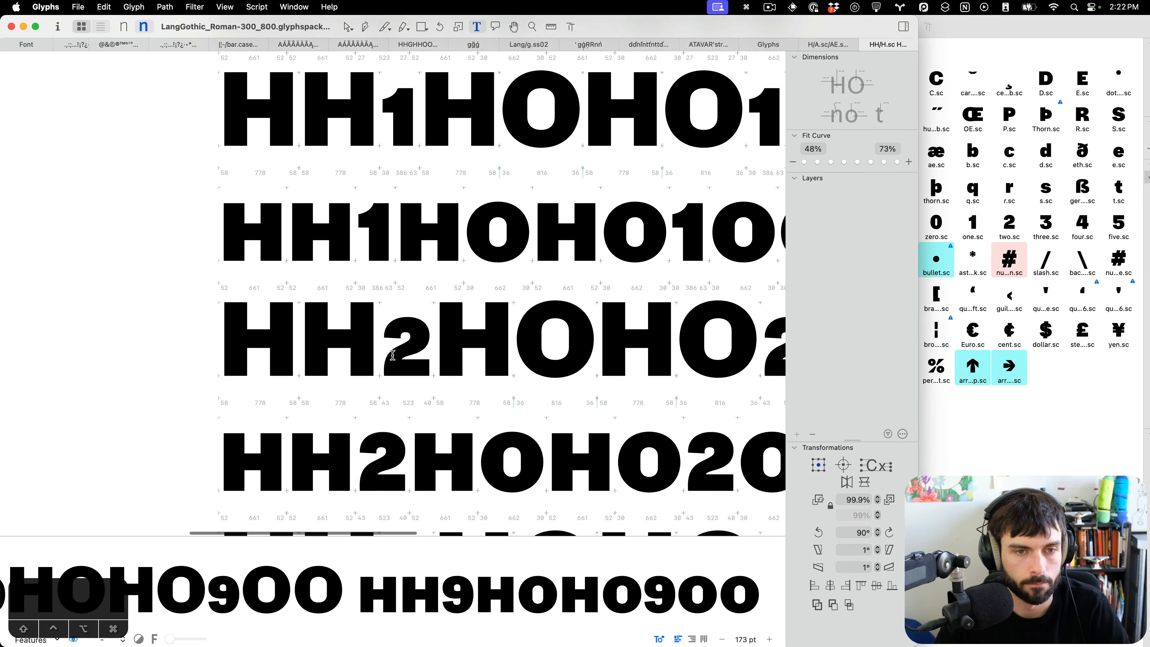
scroll(393, 355, "down", 20)
scroll(390, 360, "up", 5)
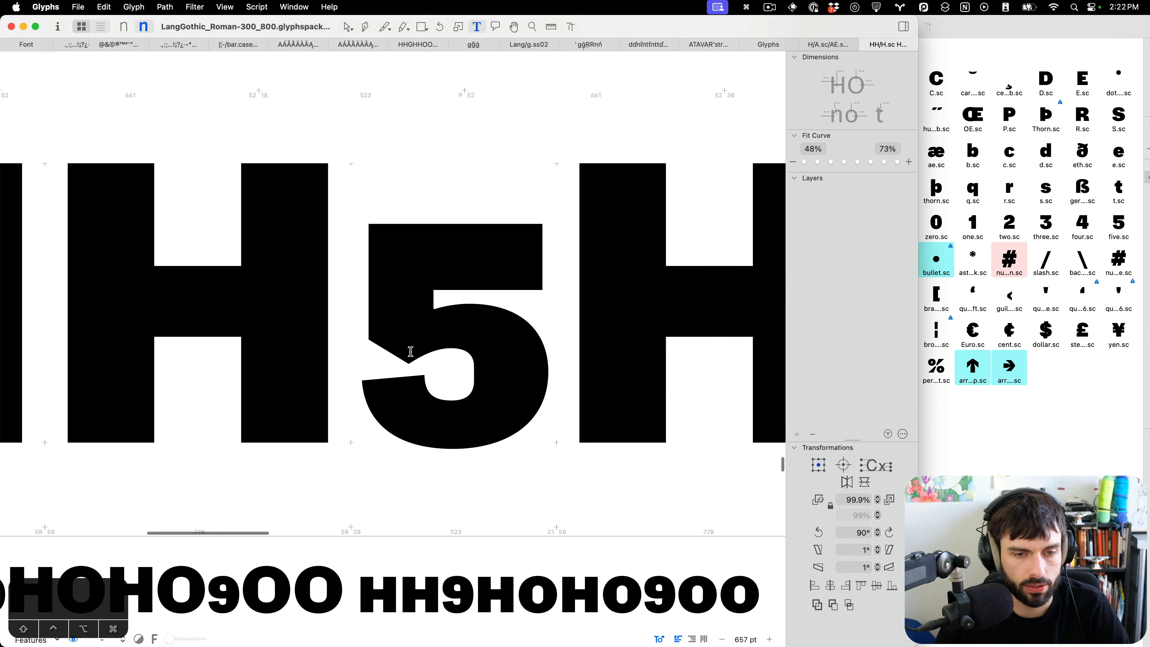
Reshape the junction where five.sc's bowl meets its stem in the ExtraBold master by nudging those nodes.
key("Escape")
left_click_drag(484, 285, 381, 330)
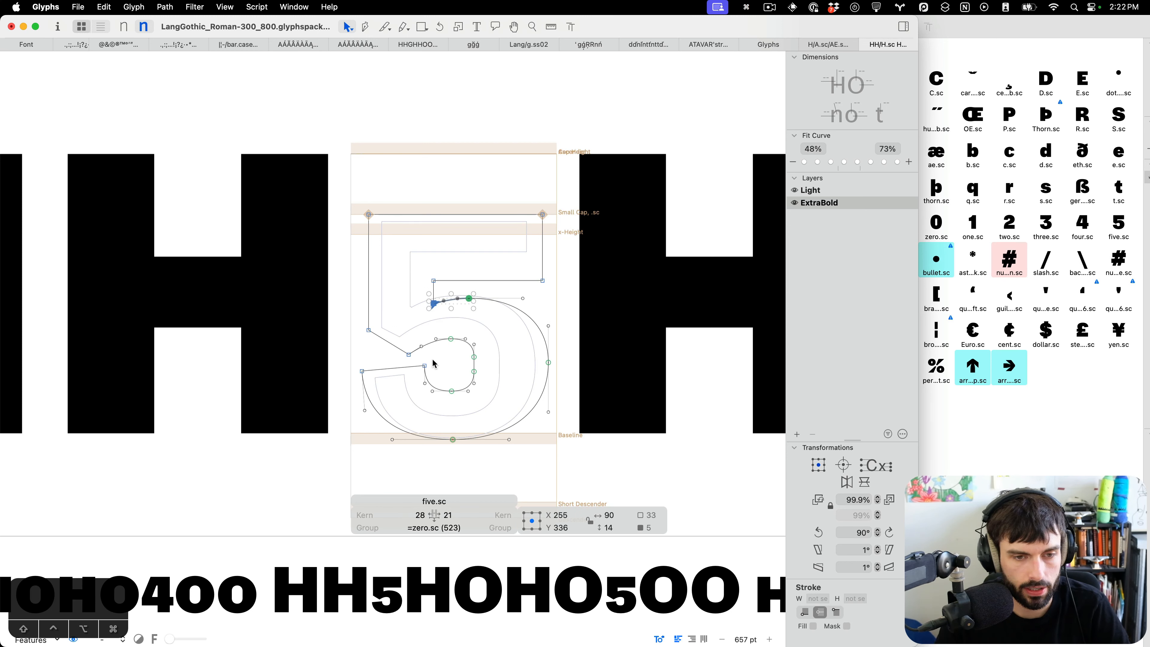
left_click_drag(416, 363, 392, 345)
key("ctrl+alt+Right")
key("ctrl+alt+Up")
key("ctrl+alt+Right")
key("ctrl+alt+Up")
key("ctrl+alt+Right")
key("ctrl+alt+Up")
key("ctrl+alt+Right")
key("ctrl+alt+Up")
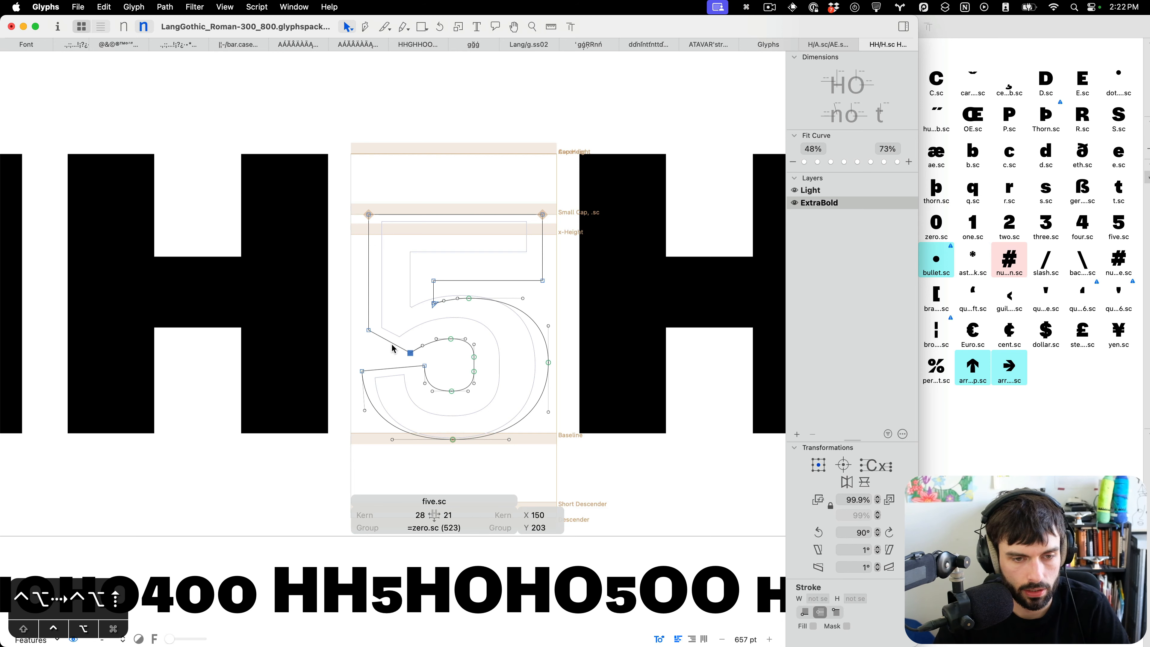
left_click_drag(433, 363, 328, 398)
left_click(438, 361)
left_click(410, 368)
key("ctrl+alt+shift+Down")
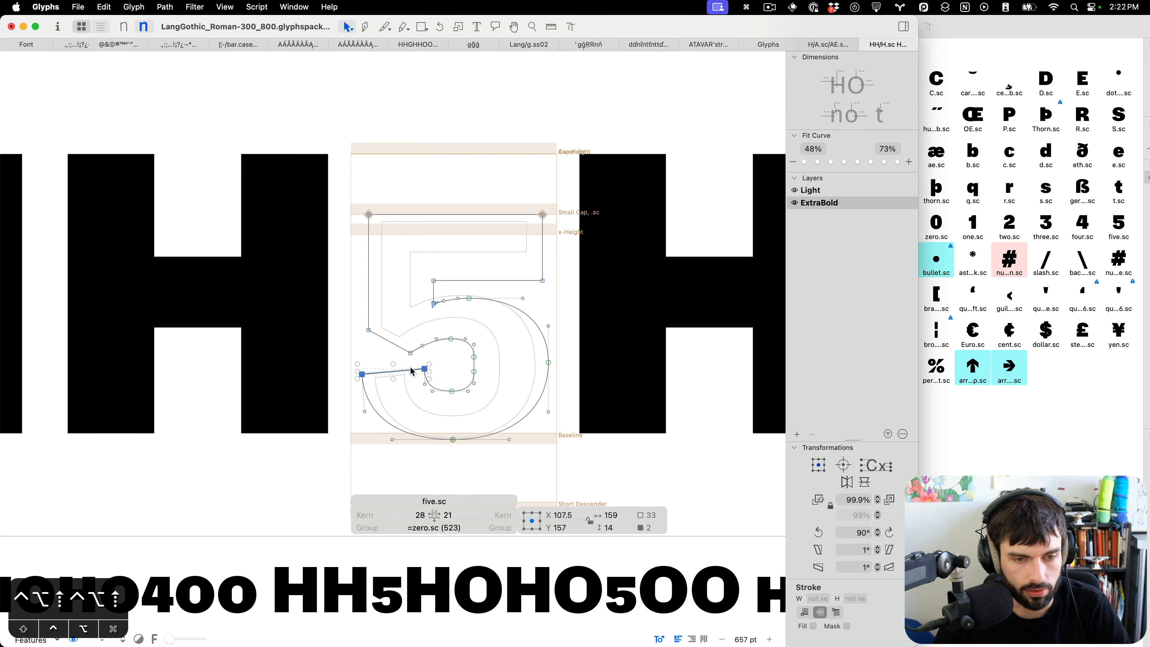
key("Up")
key("Up")
key("Up")
left_click(486, 368)
key("t")
Adjust the nodes where six.sc's upper stroke joins the bowl in the ExtraBold master, nudging them down slightly.
scroll(488, 368, "down", 10)
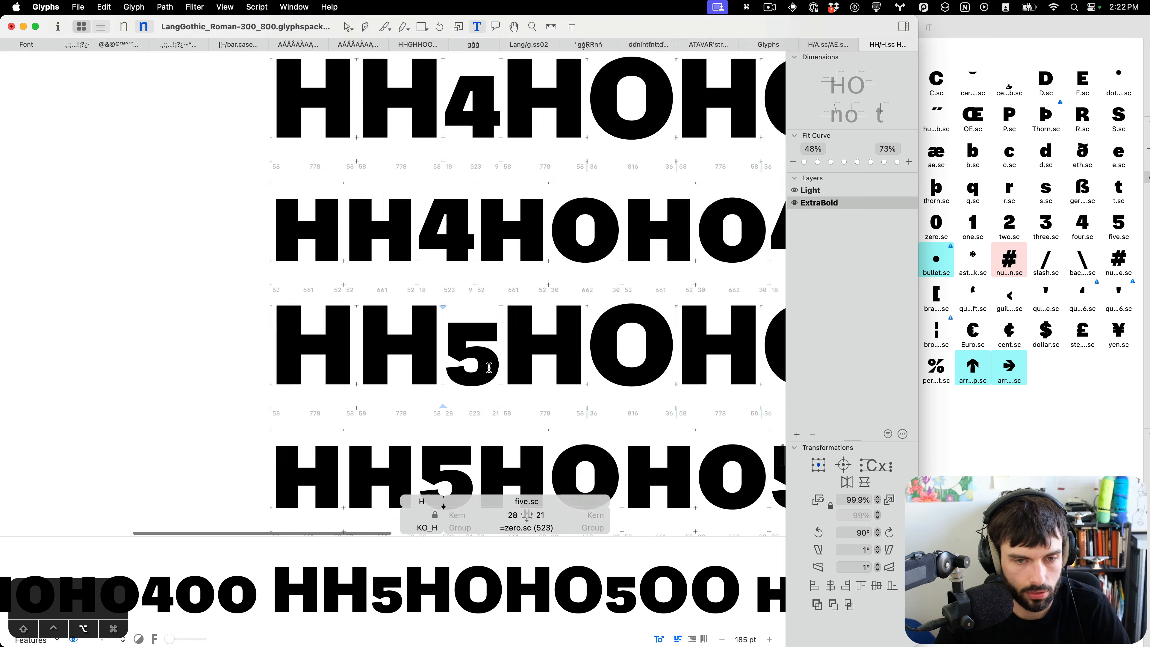
scroll(502, 374, "down", 4)
scroll(502, 375, "down", 5)
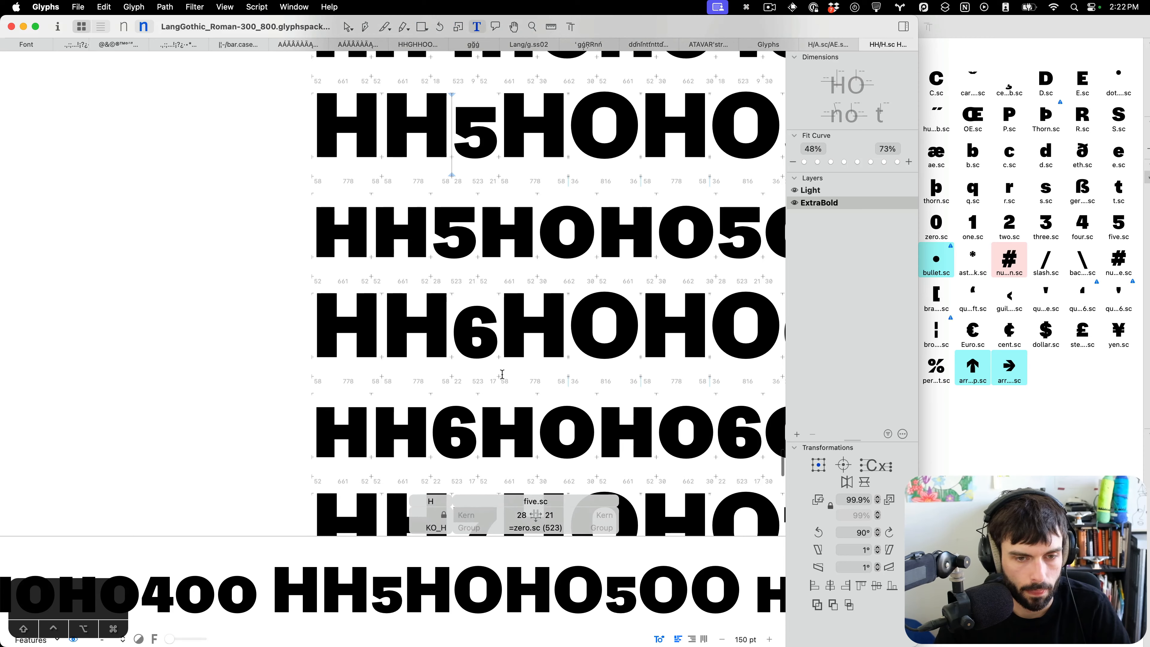
scroll(480, 339, "up", 5)
left_click(442, 263)
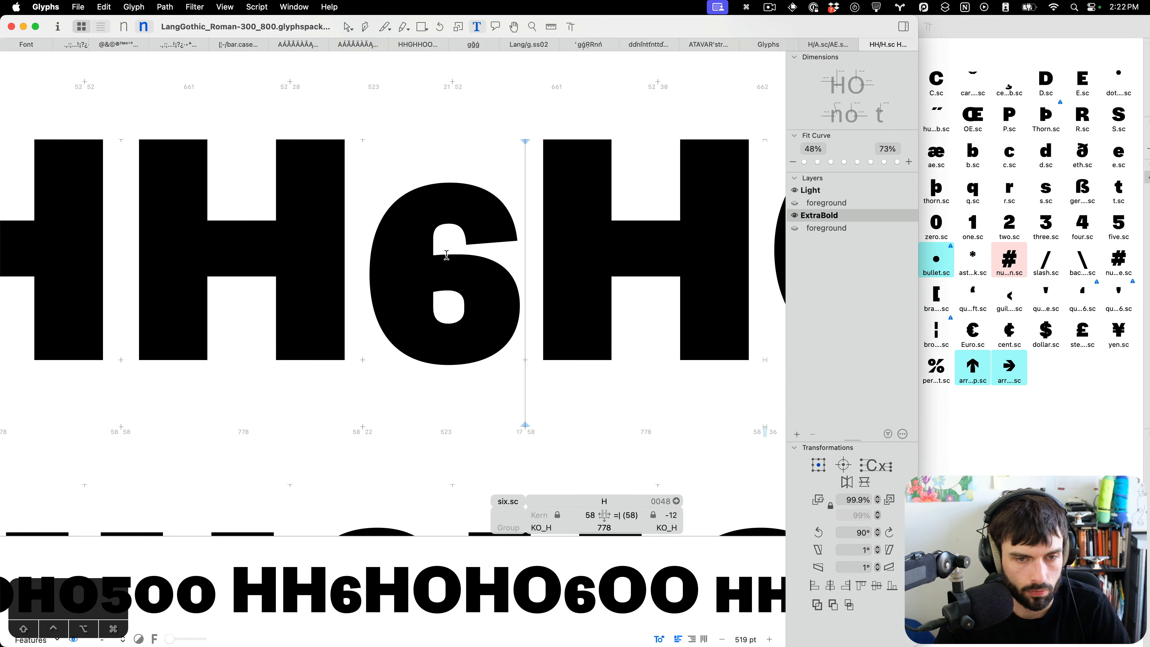
key("Escape")
left_click_drag(438, 250, 402, 270)
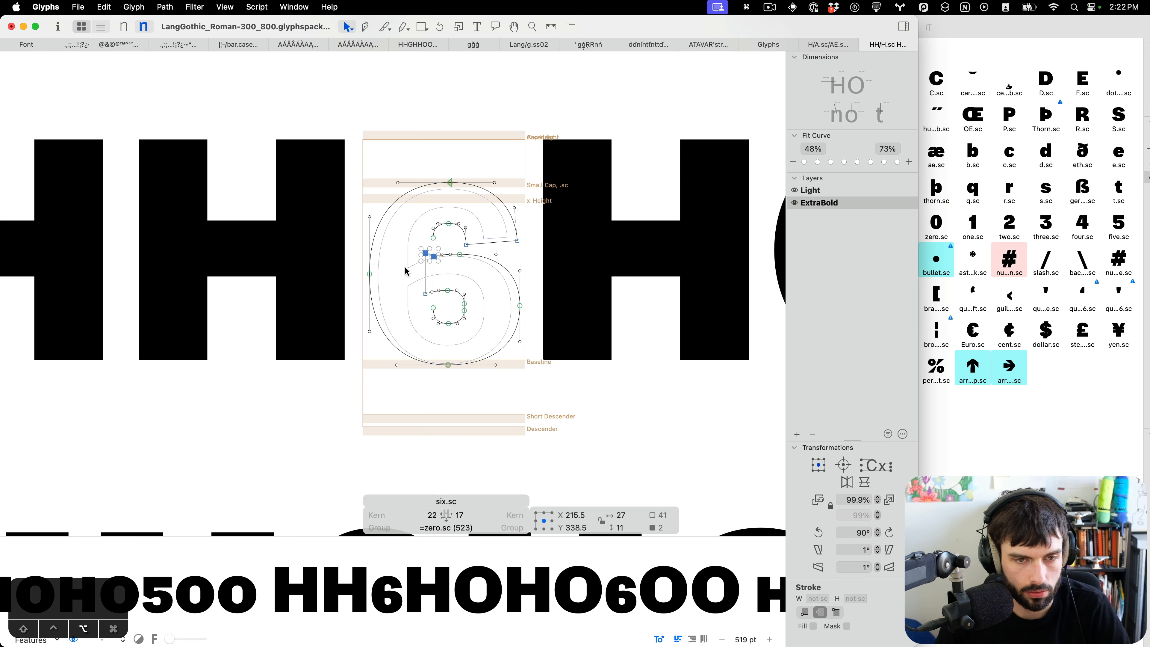
scroll(404, 268, "up", 8)
key("ctrl+alt+Down")
key("ctrl+alt+Up")
key("ctrl+alt+Up")
key("ctrl+alt+Up")
key("ctrl+alt+Up")
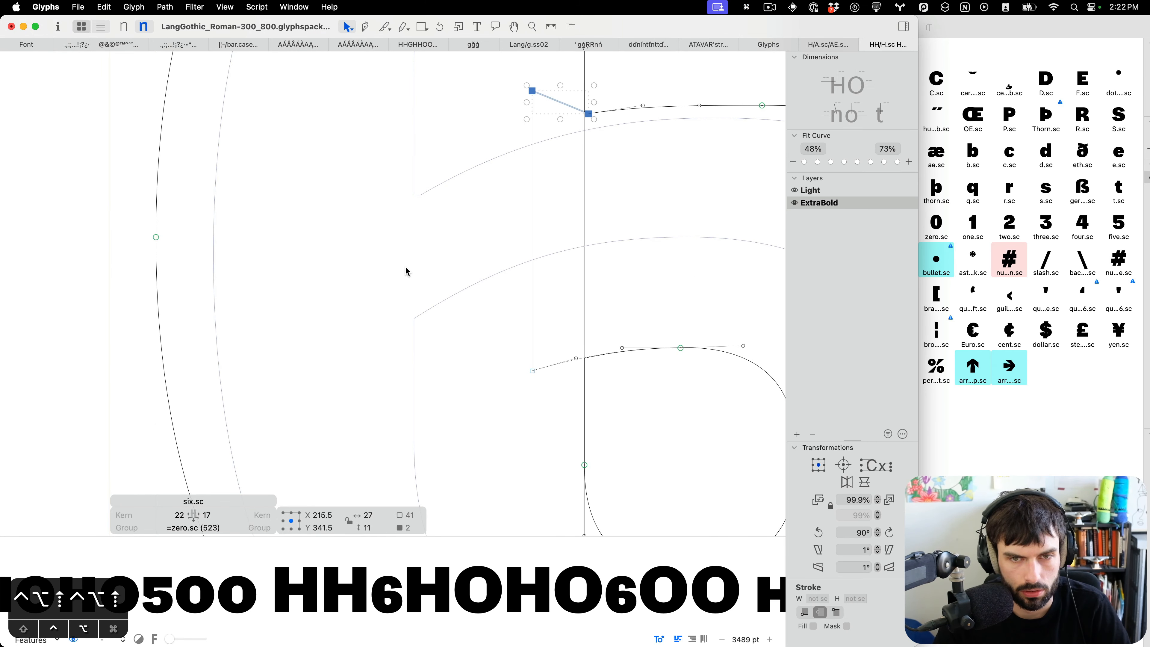
key("ctrl+alt+Up")
left_click_drag(662, 162, 402, 215)
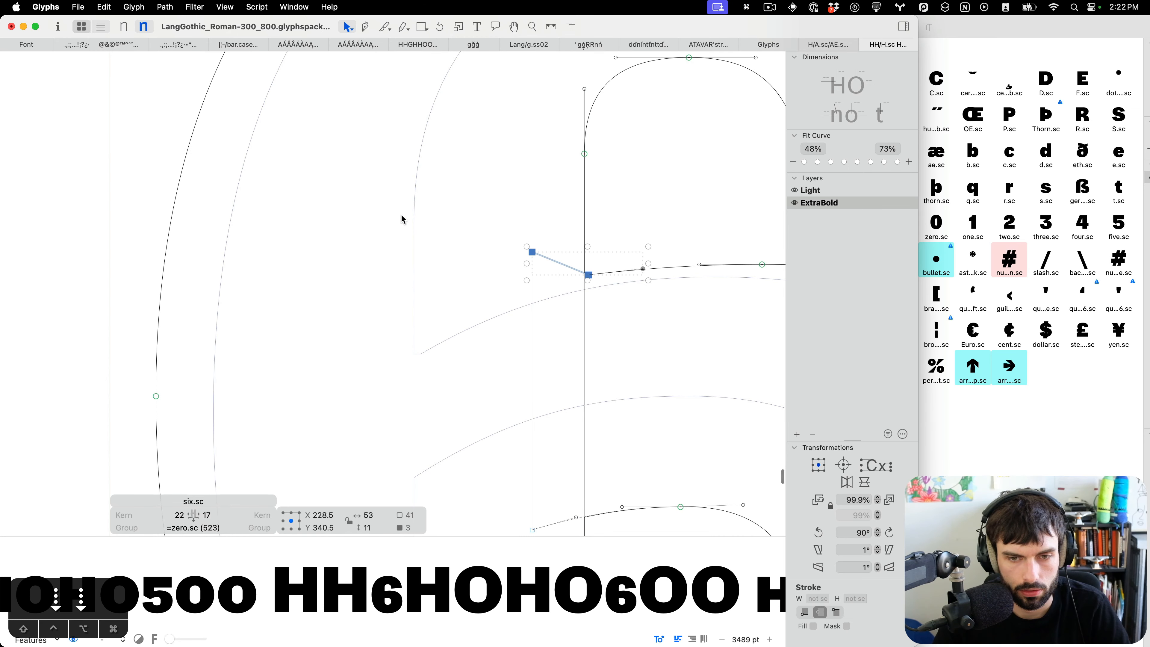
scroll(401, 214, "down", 5)
left_click(600, 307)
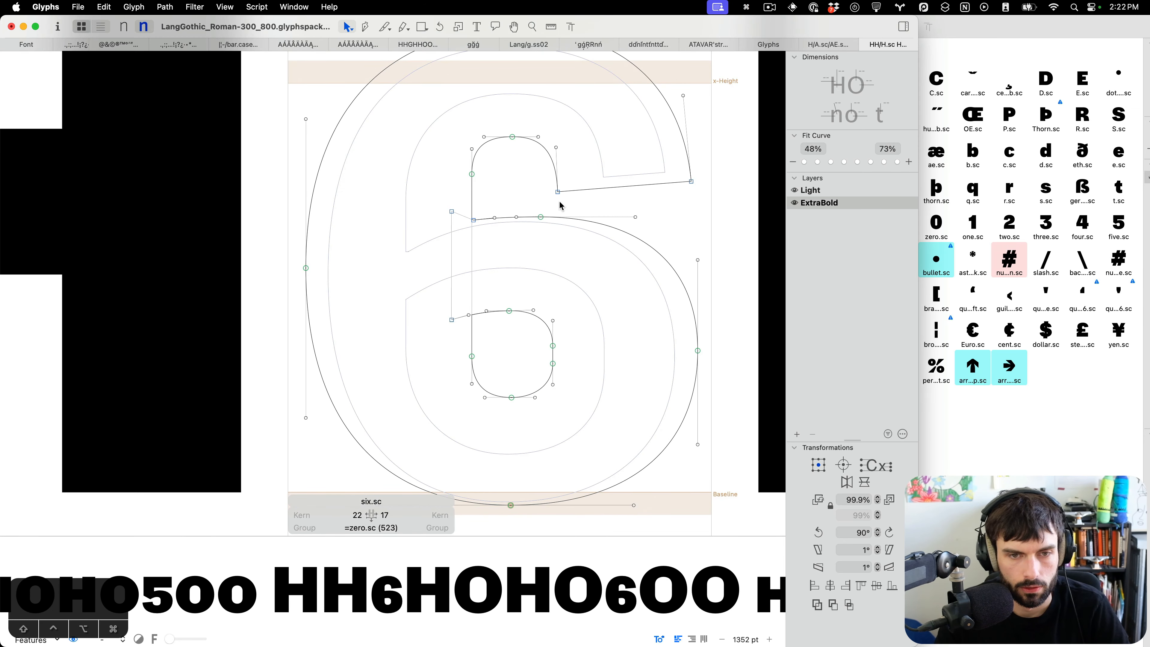
left_click_drag(560, 206, 399, 247)
key("Down")
key("Down")
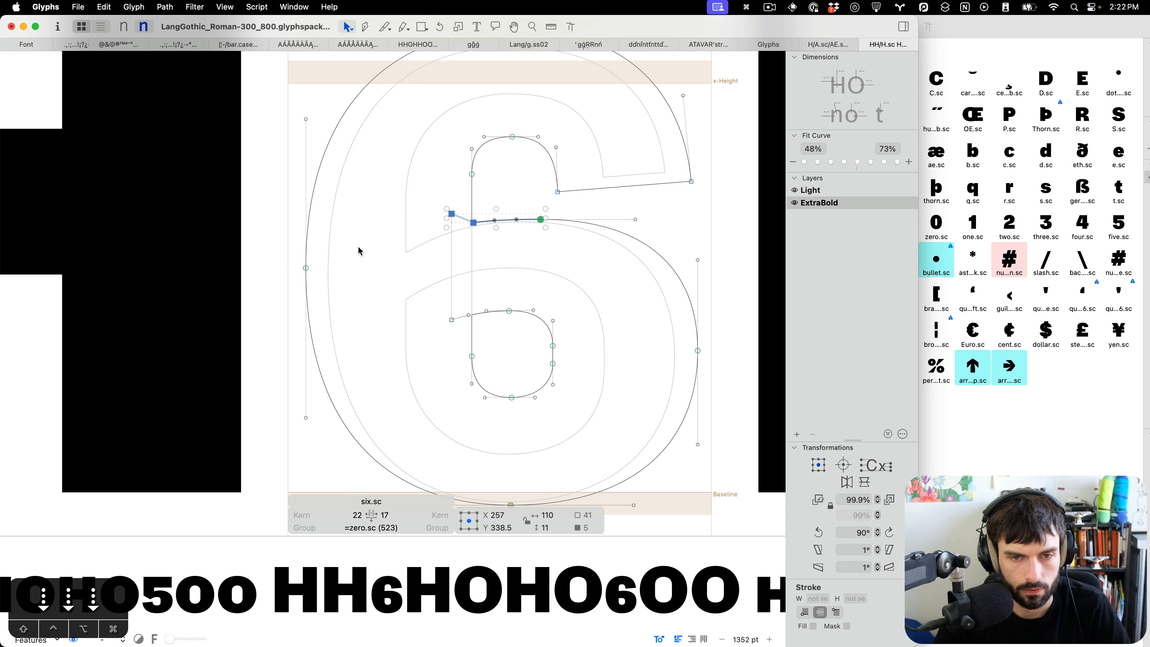
key("Down")
key("Down")
key("Down")
key("Down")
key("Down")
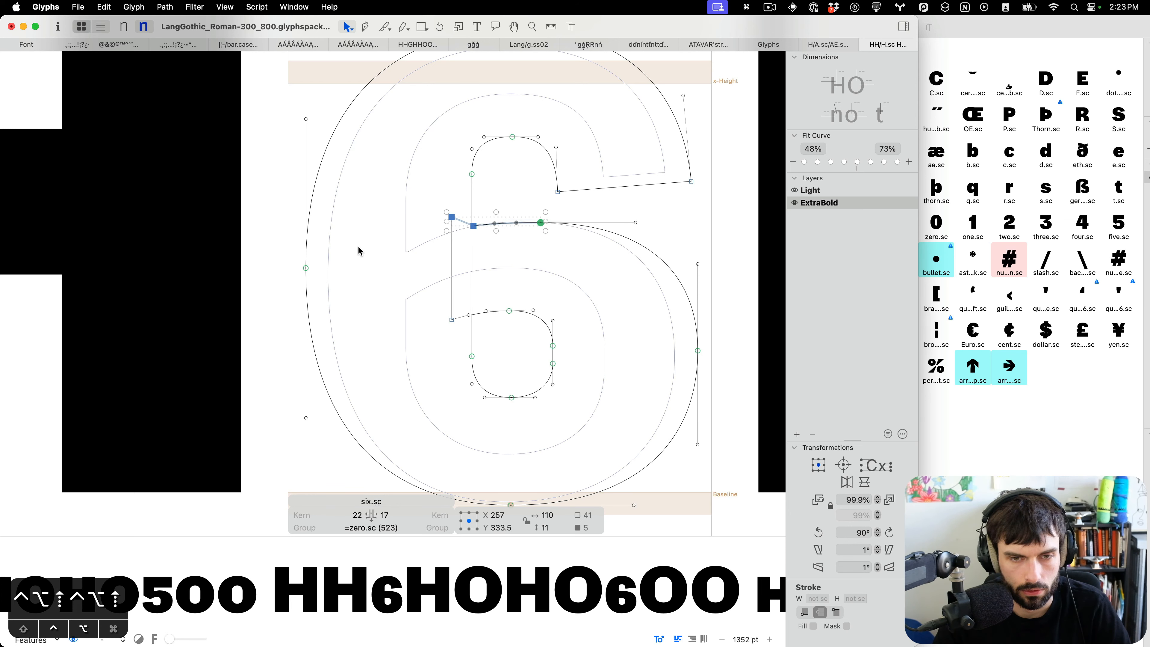
key("Up")
key("Up")
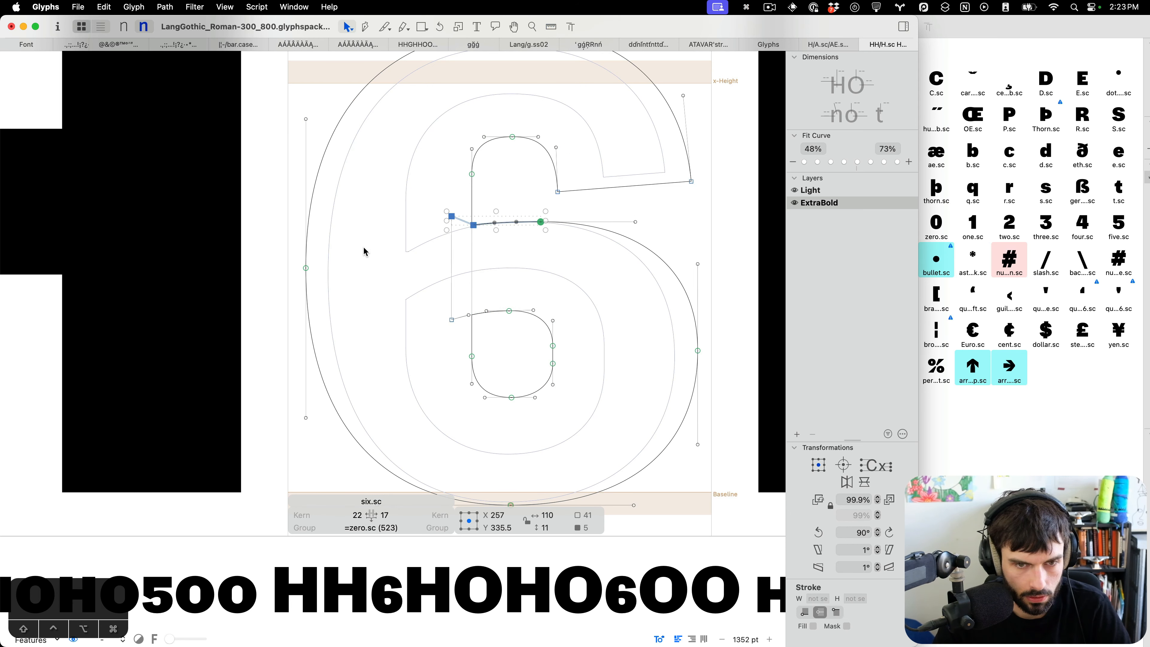
key("Down")
key("Down")
key("t")
Review the figure lines and insert nine.sc after six.sc in the edit text to compare the two.
scroll(503, 352, "down", 10)
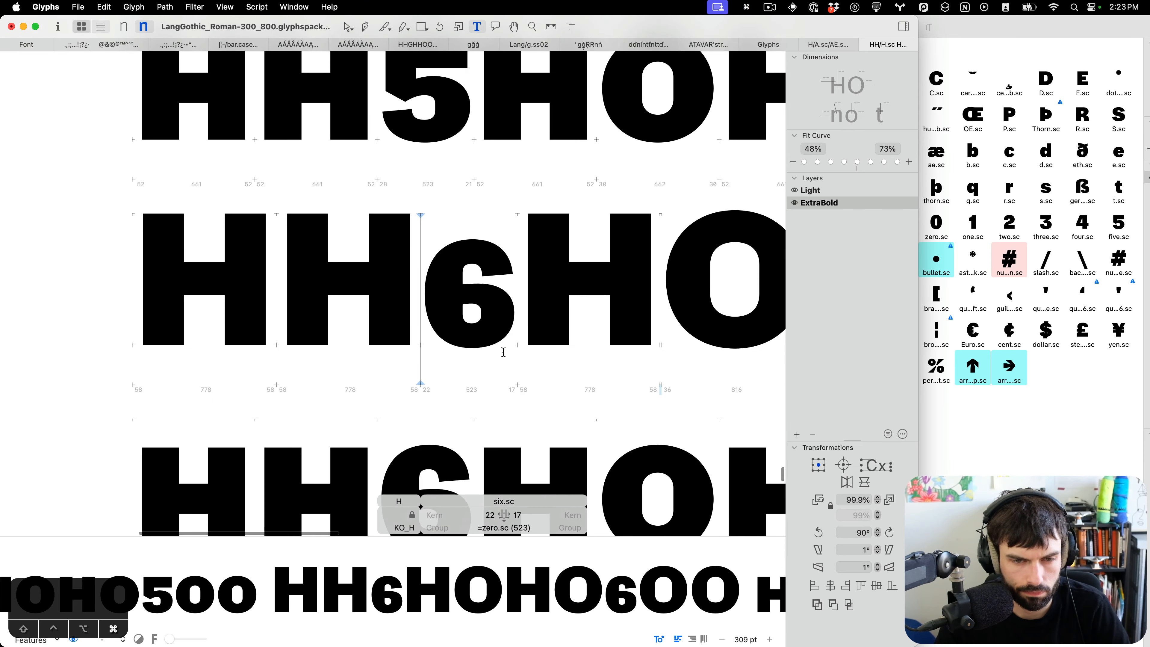
scroll(504, 353, "down", 5)
scroll(504, 352, "down", 5)
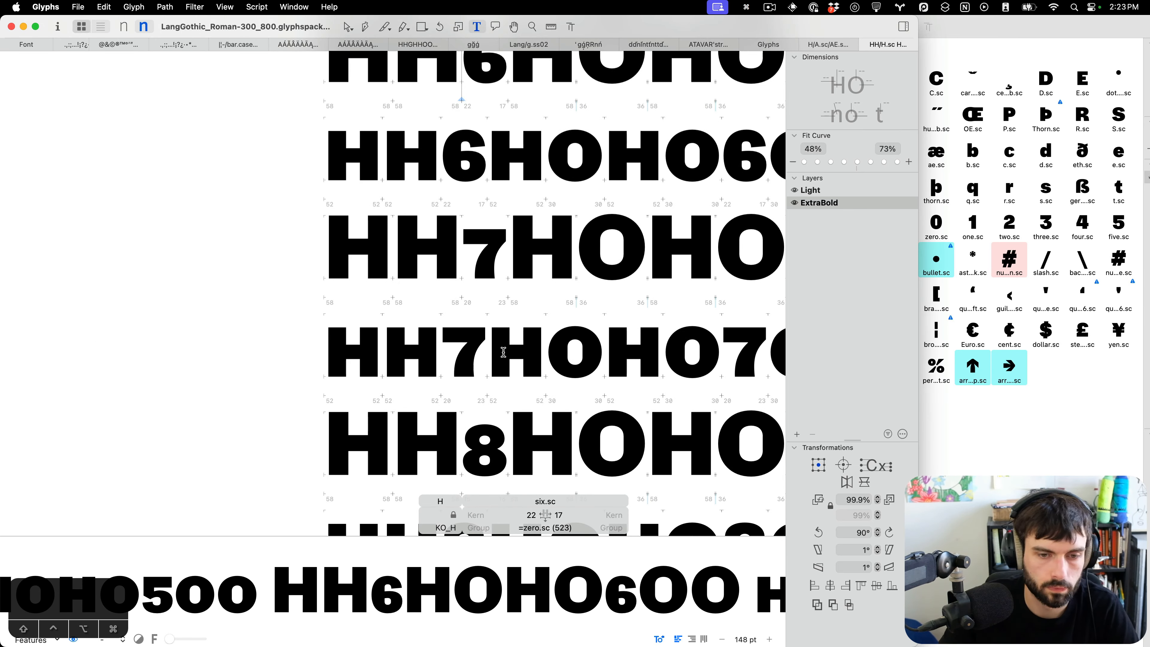
scroll(503, 352, "down", 1)
scroll(503, 352, "down", 3)
scroll(493, 356, "down", 5)
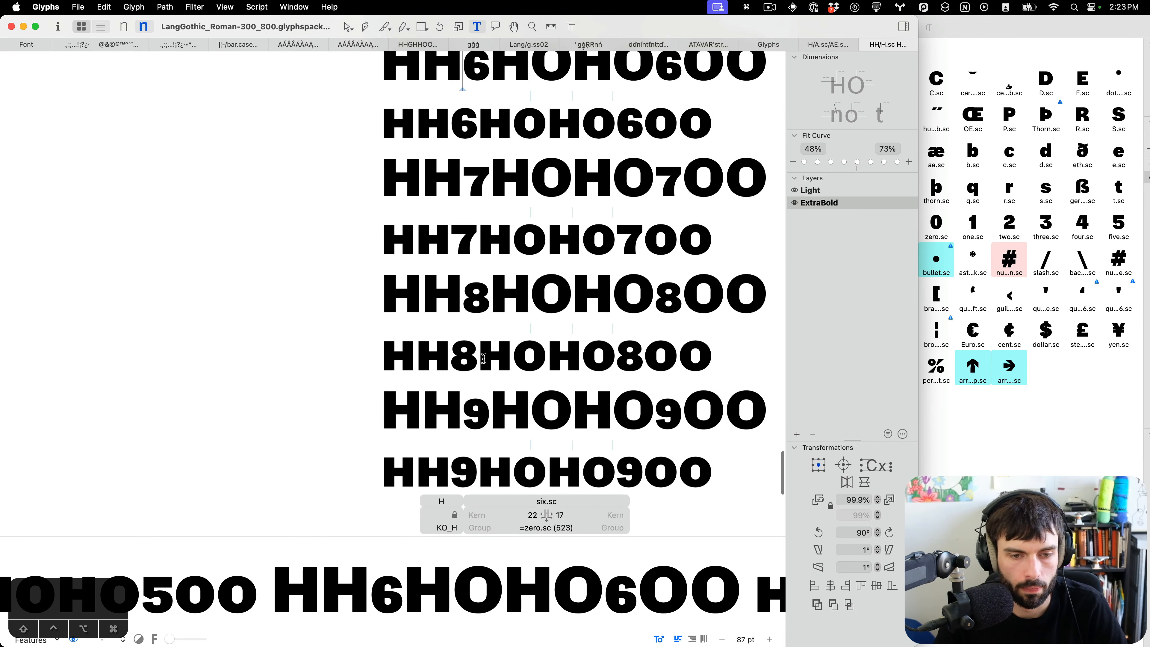
scroll(472, 88, "up", 3)
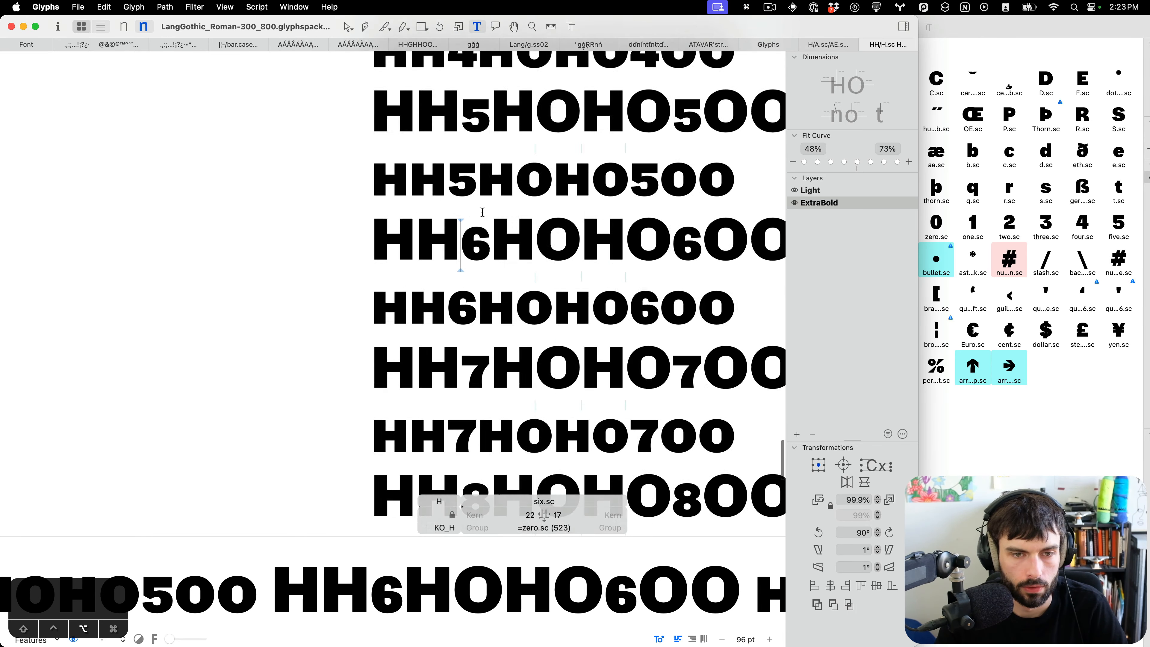
scroll(497, 239, "up", 6)
key("cmd+f")
type("nine.")
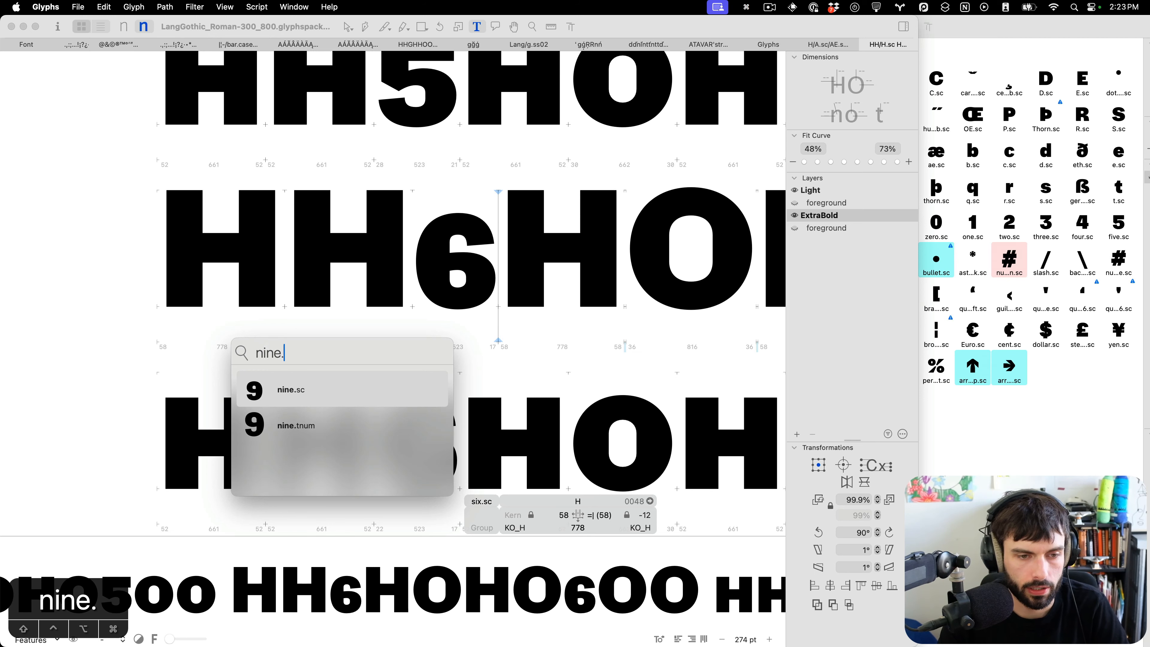
key("Return")
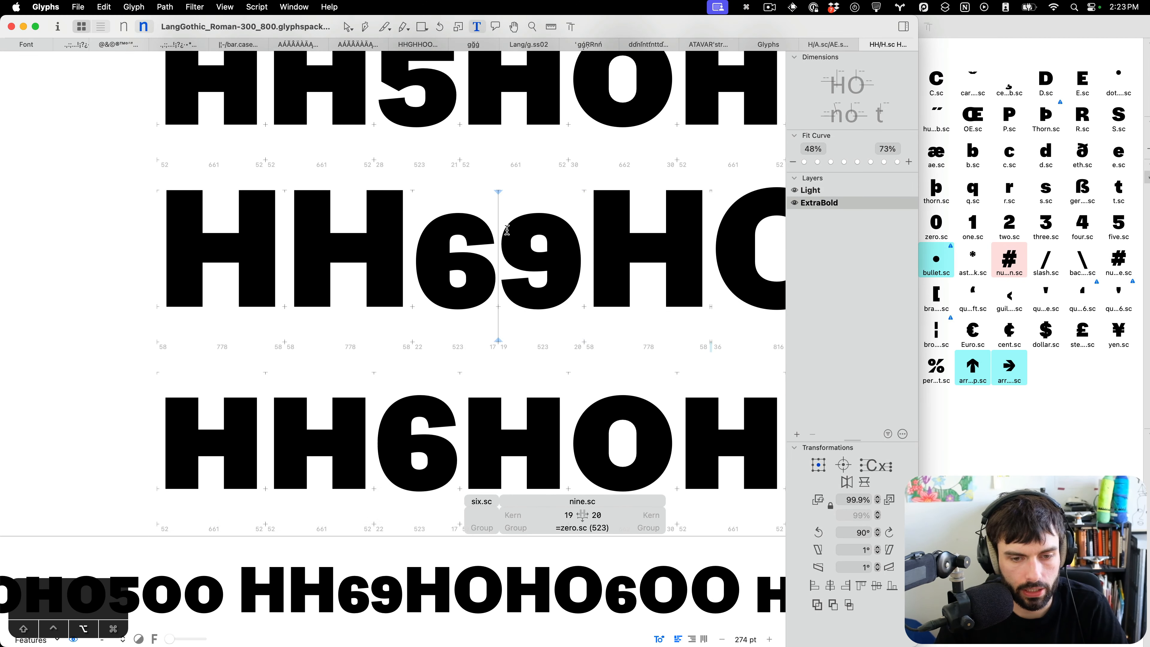
scroll(506, 230, "up", 3)
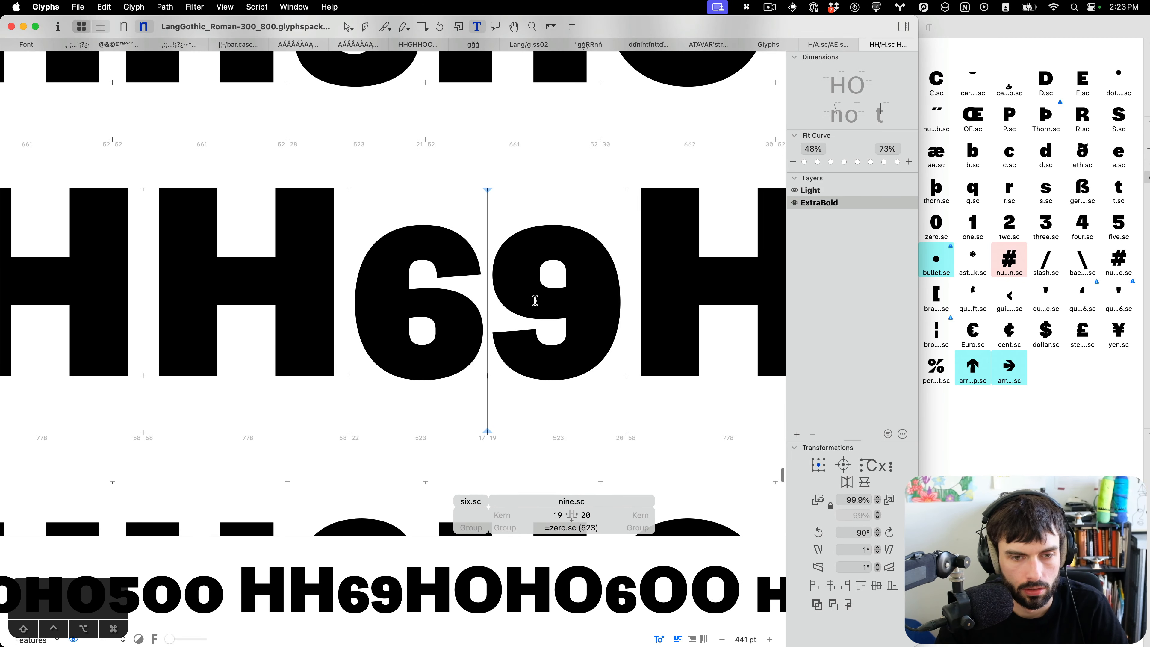
scroll(536, 301, "up", 3)
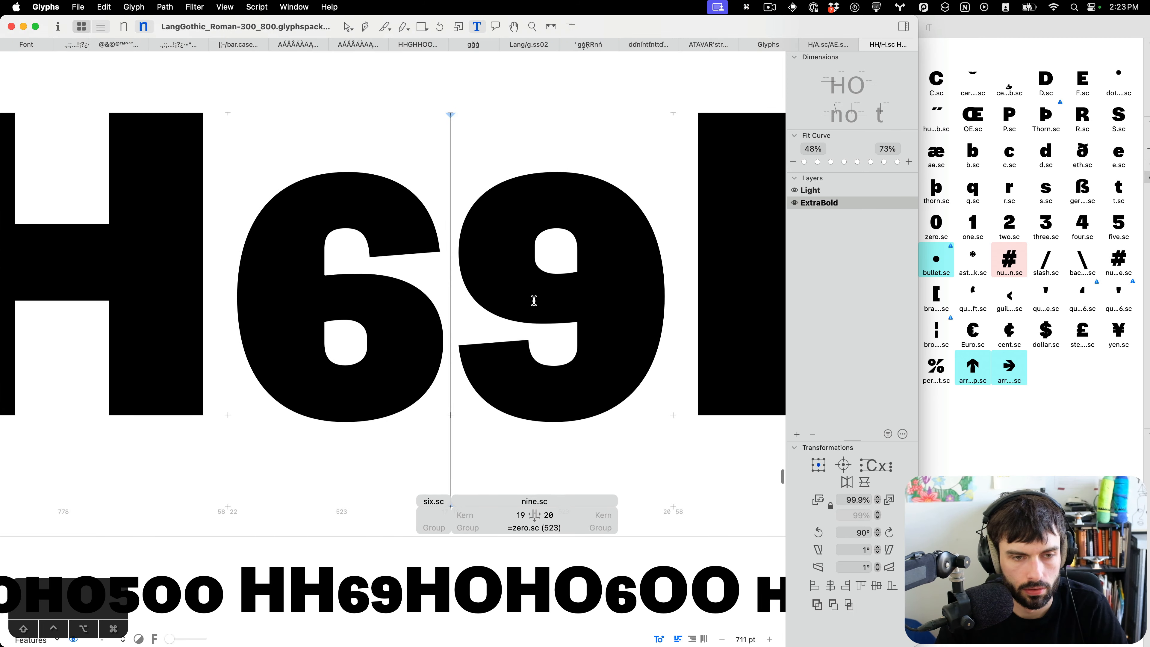
scroll(535, 300, "down", 4)
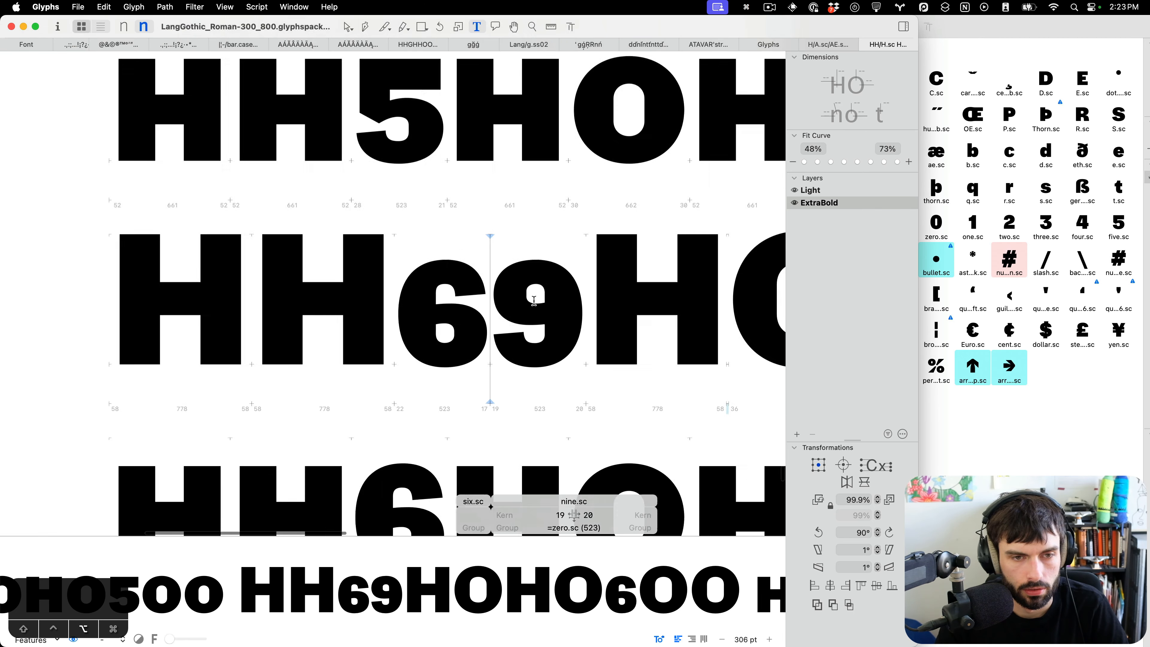
scroll(478, 284, "up", 6)
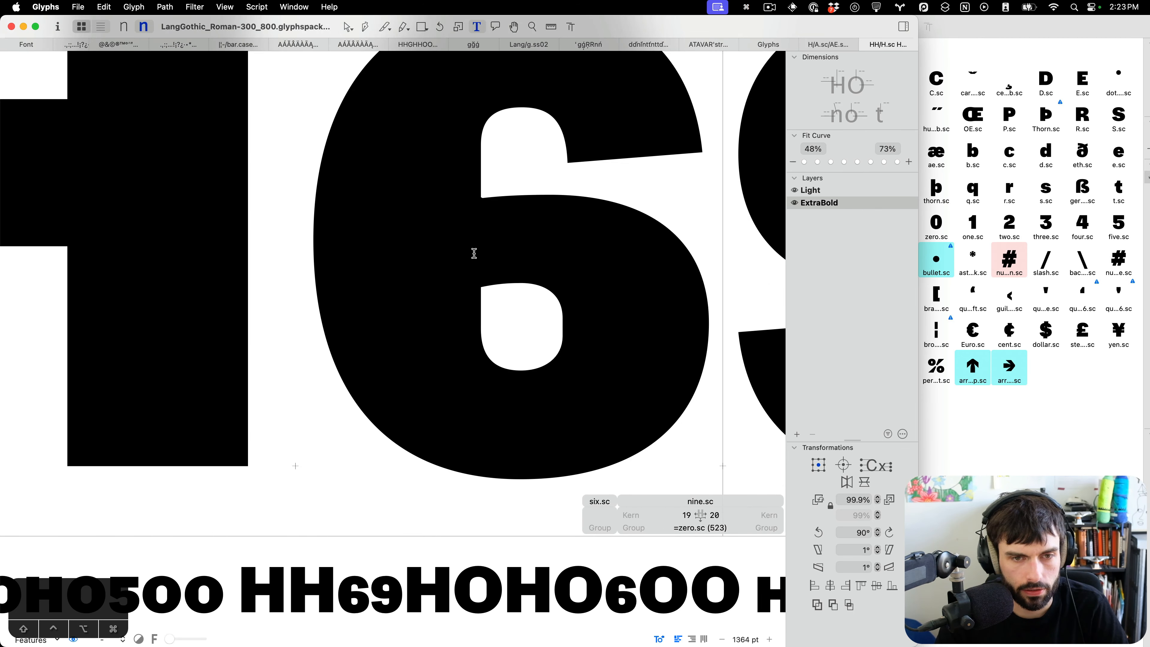
Delete the corner node at six.sc's upper stroke junction in the ExtraBold master.
key("Escape")
scroll(457, 183, "up", 5)
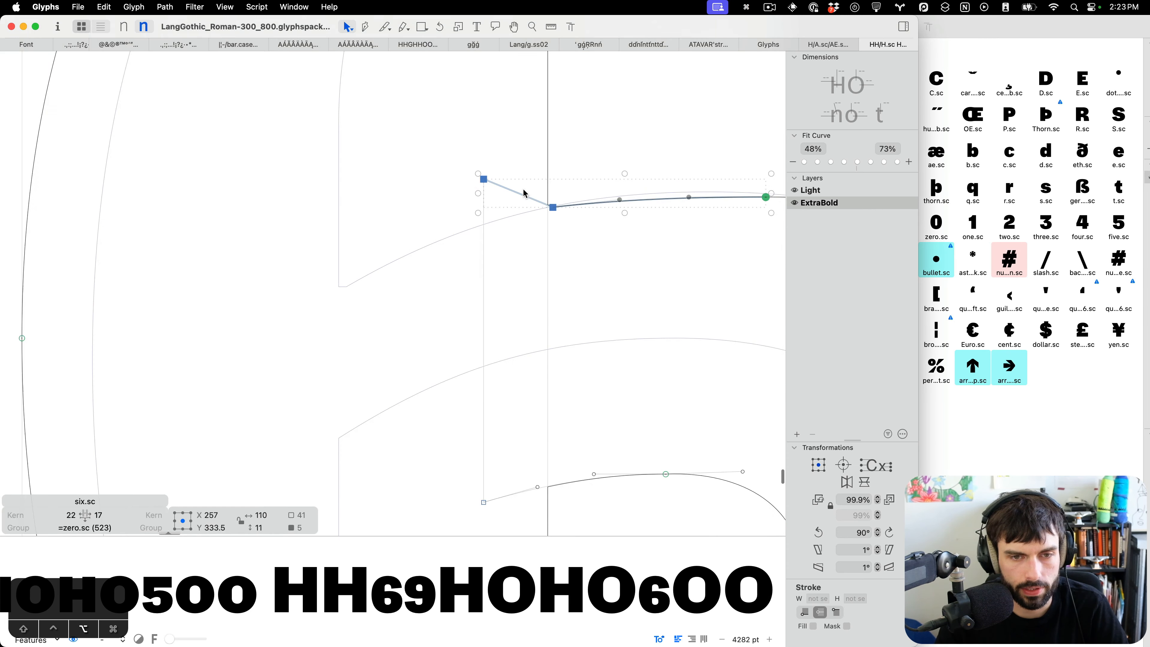
left_click_drag(553, 209, 535, 208)
key("BackSpace")
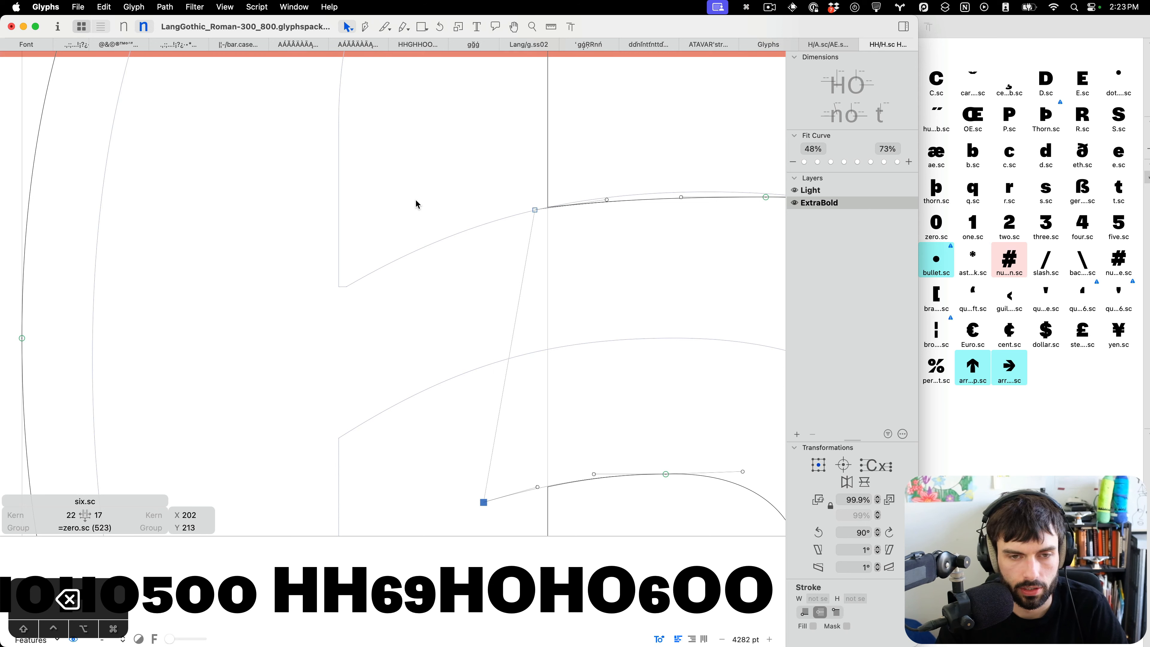
Delete the corner node at six.sc's upper stroke junction in the Light master, preview the figures and save.
key("super+1")
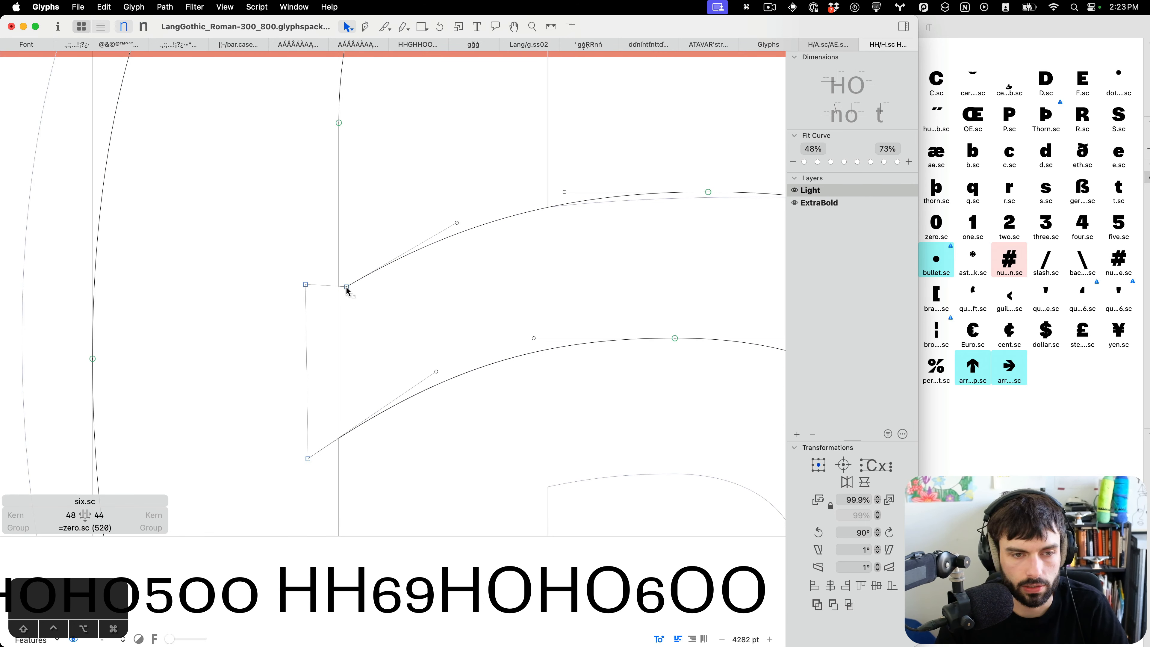
left_click_drag(347, 290, 330, 298)
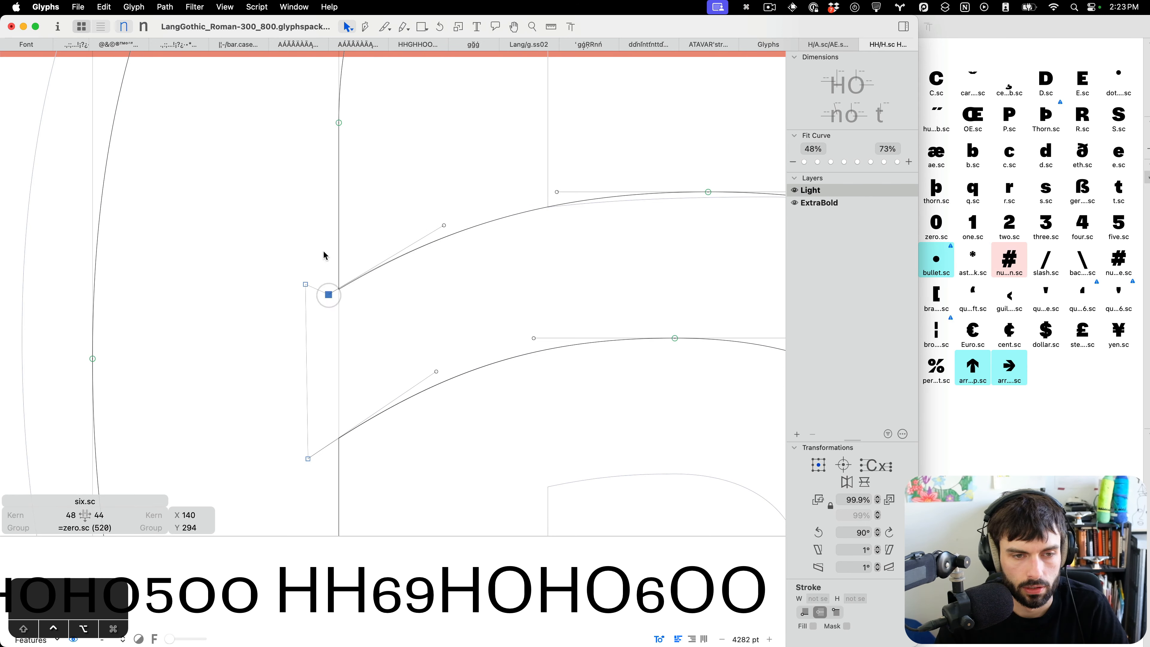
left_click_drag(323, 251, 272, 291)
key("BackSpace")
key("t")
scroll(350, 284, "down", 10)
key("super+s")
scroll(330, 286, "down", 4)
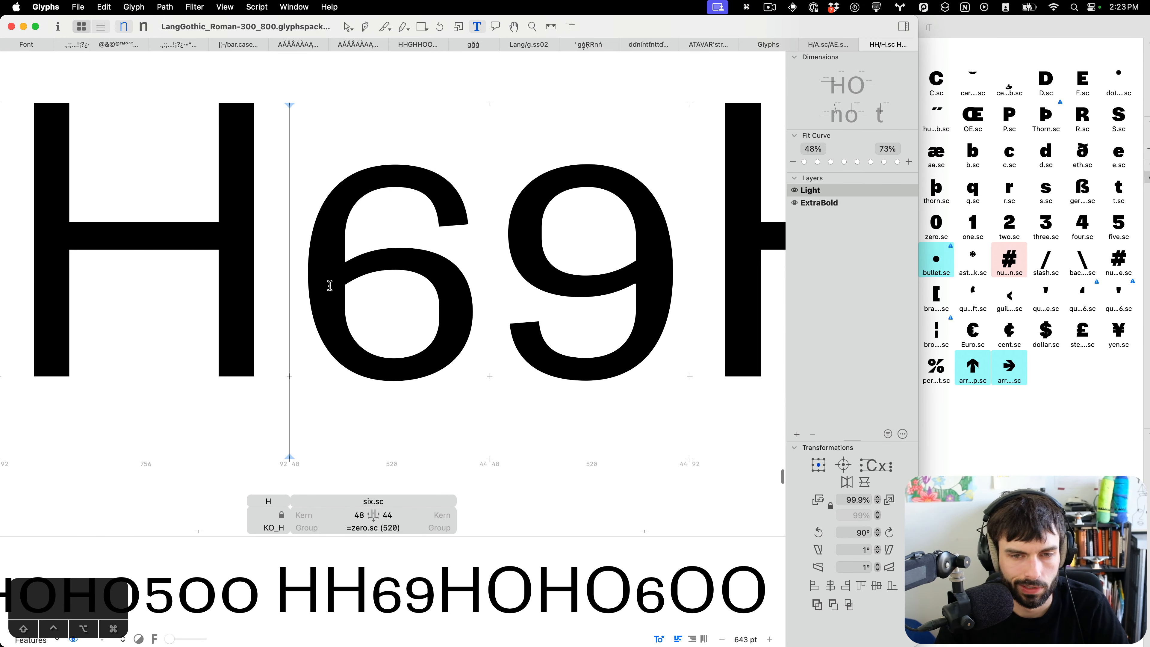
Undo the node deletions at six.sc's upper stroke junction in both the Light and ExtraBold masters.
scroll(321, 268, "up", 5)
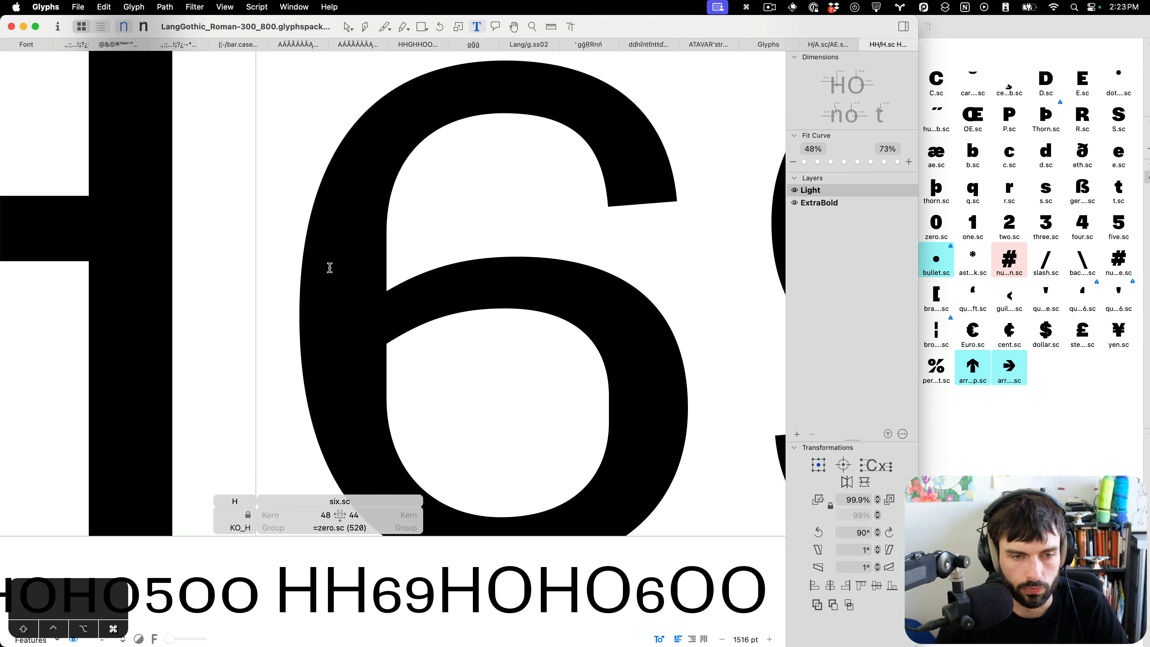
key("super+z")
key("super+z")
key("super+2")
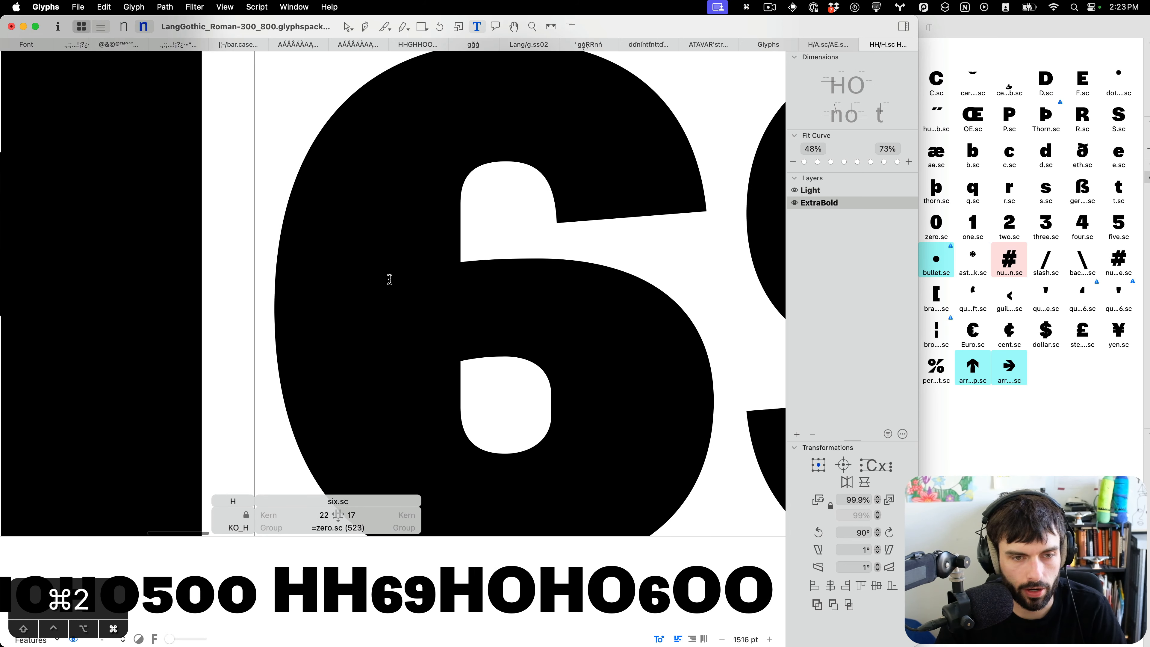
key("Escape")
key("super+z")
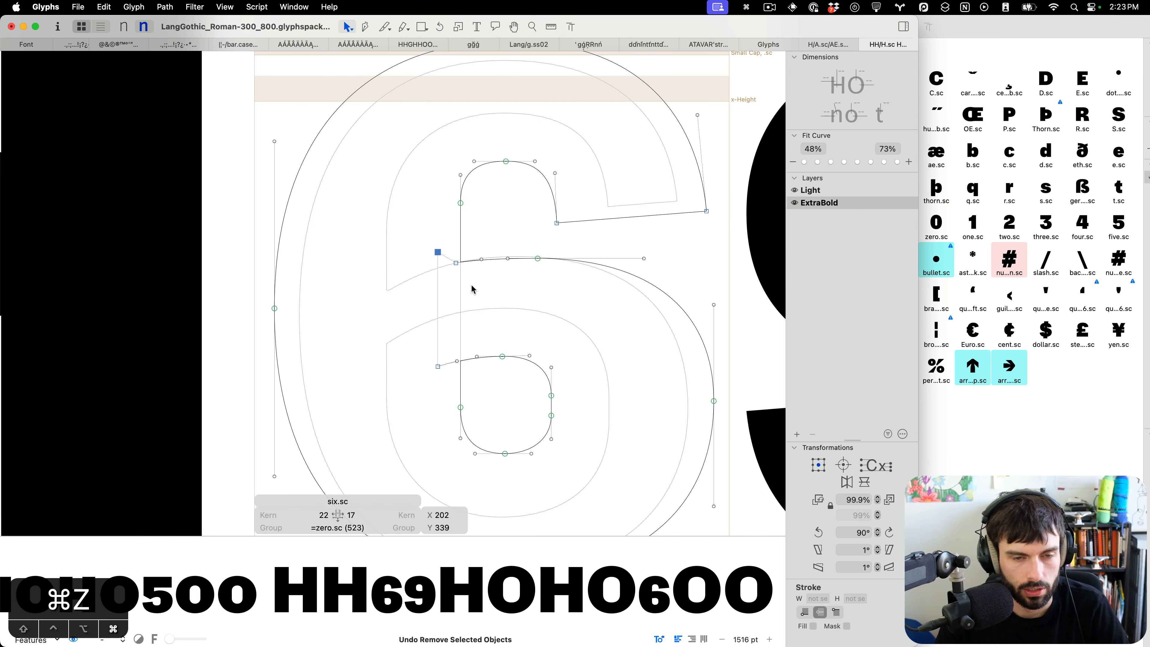
key("super+z")
scroll(462, 265, "up", 5)
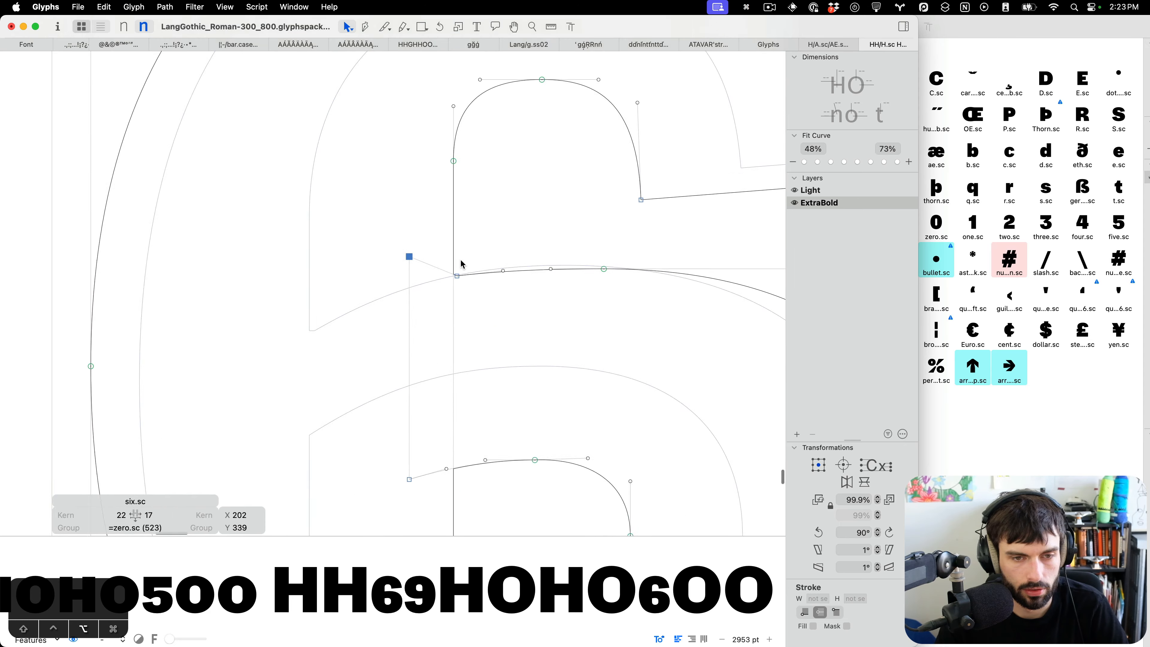
Paste six.sc's outline into nine.sc in the ExtraBold master and rotate it to overlay the nine.
left_click(495, 231)
scroll(257, 352, "down", 5)
key("t")
scroll(345, 342, "down", 3)
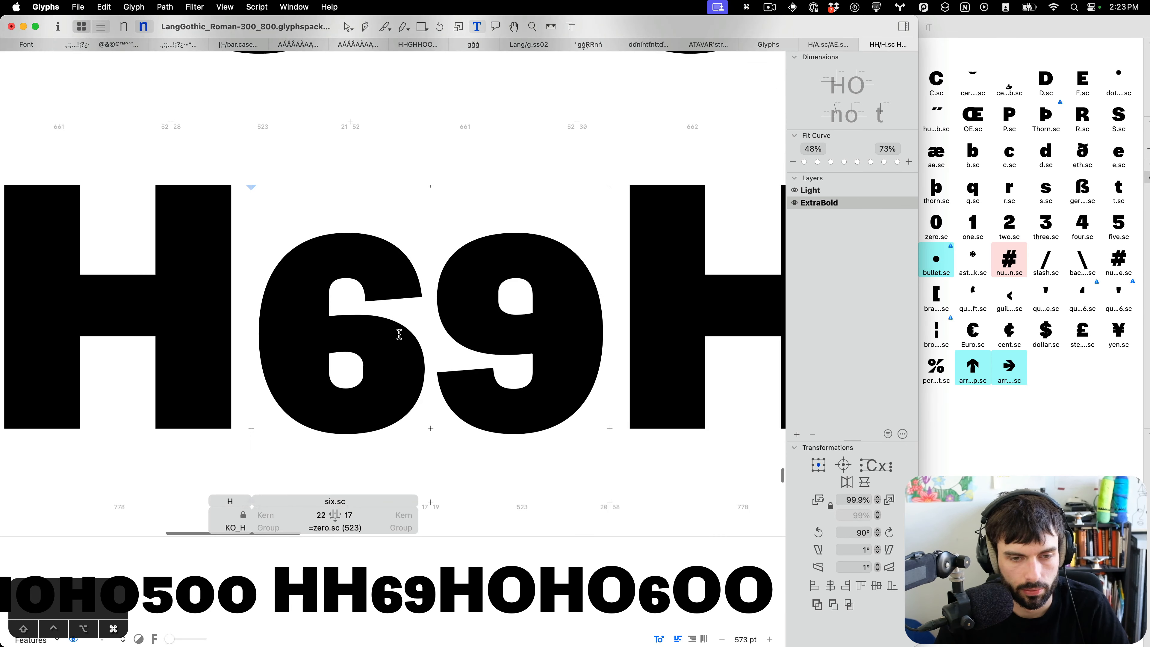
scroll(509, 363, "up", 3)
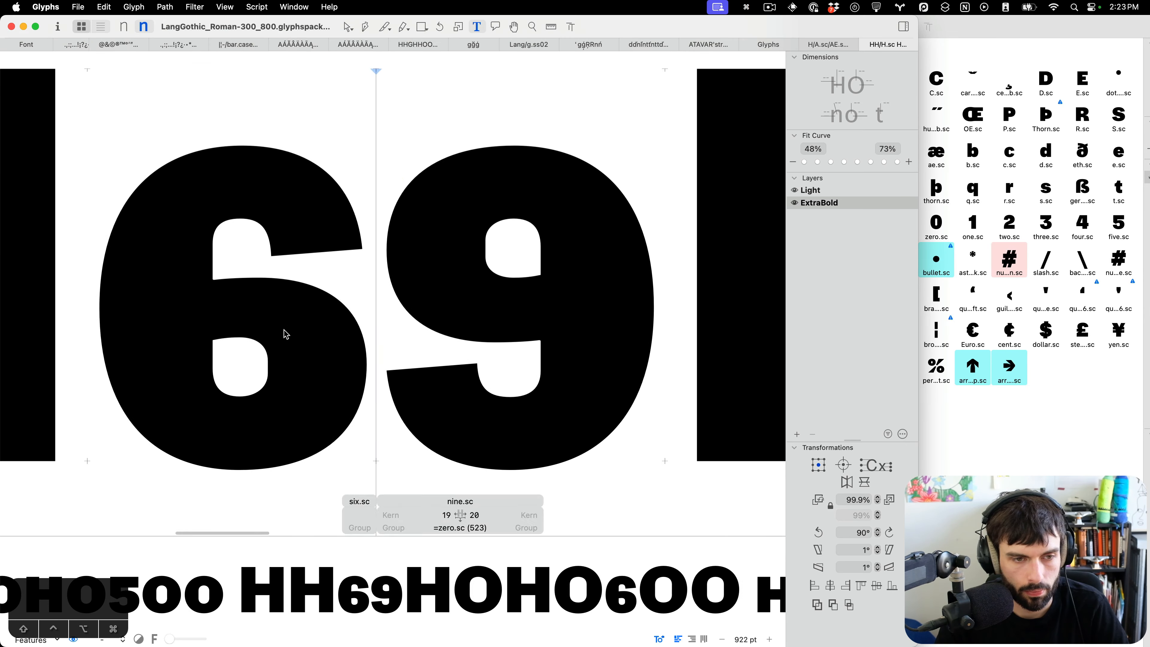
key("Escape")
key("super+a")
double_click(481, 333)
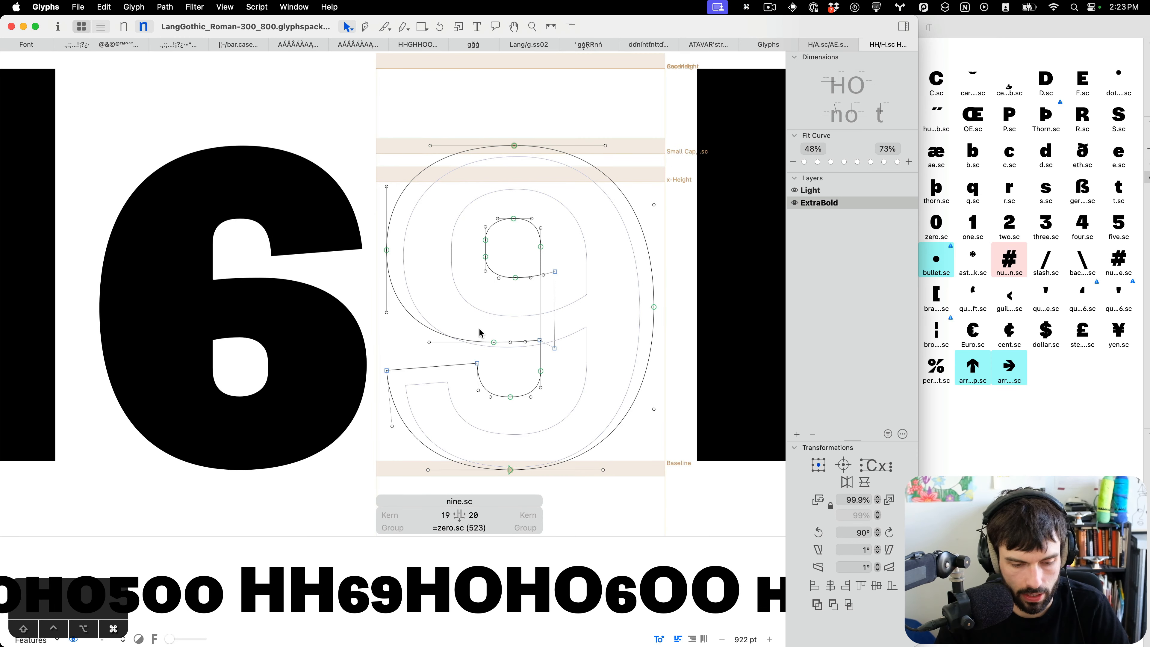
key("super+v")
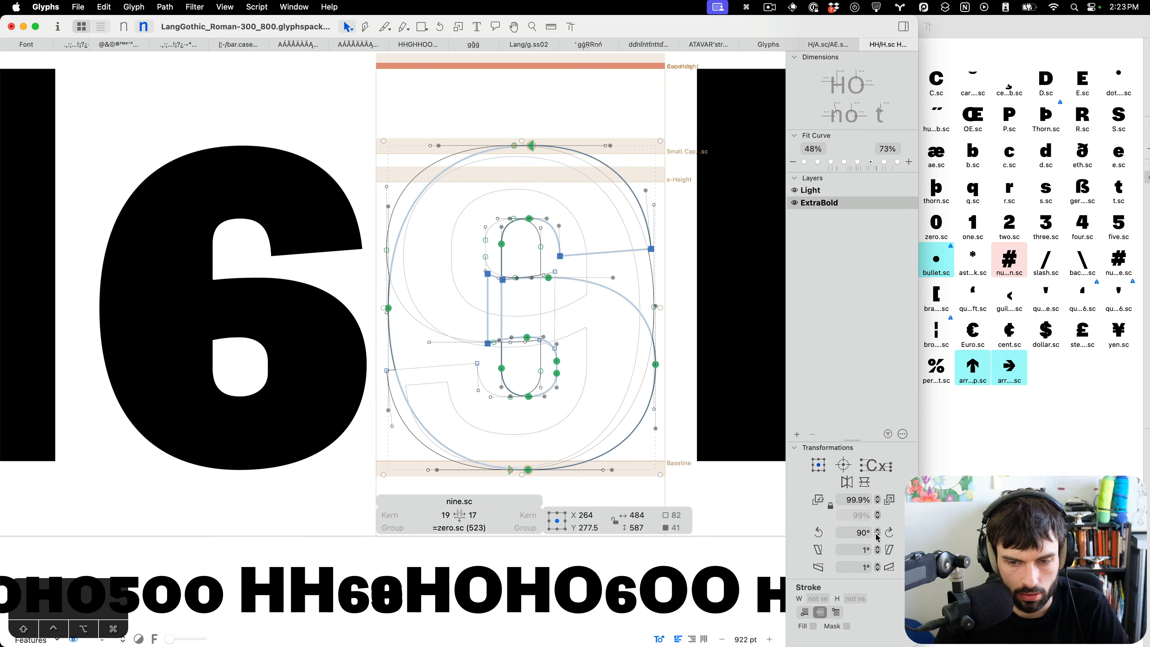
left_click(891, 533)
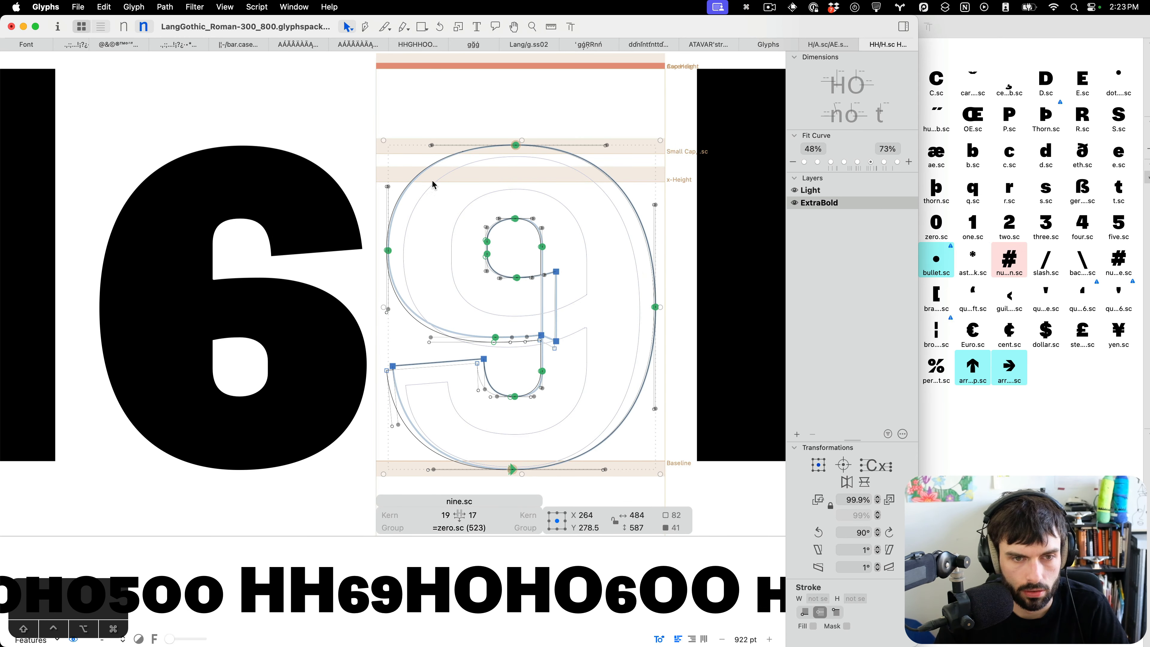
Nudge the pasted six outline left and move it into nine.sc's background as a reference.
scroll(430, 186, "up", 3)
key("Left")
key("Left")
key("Left")
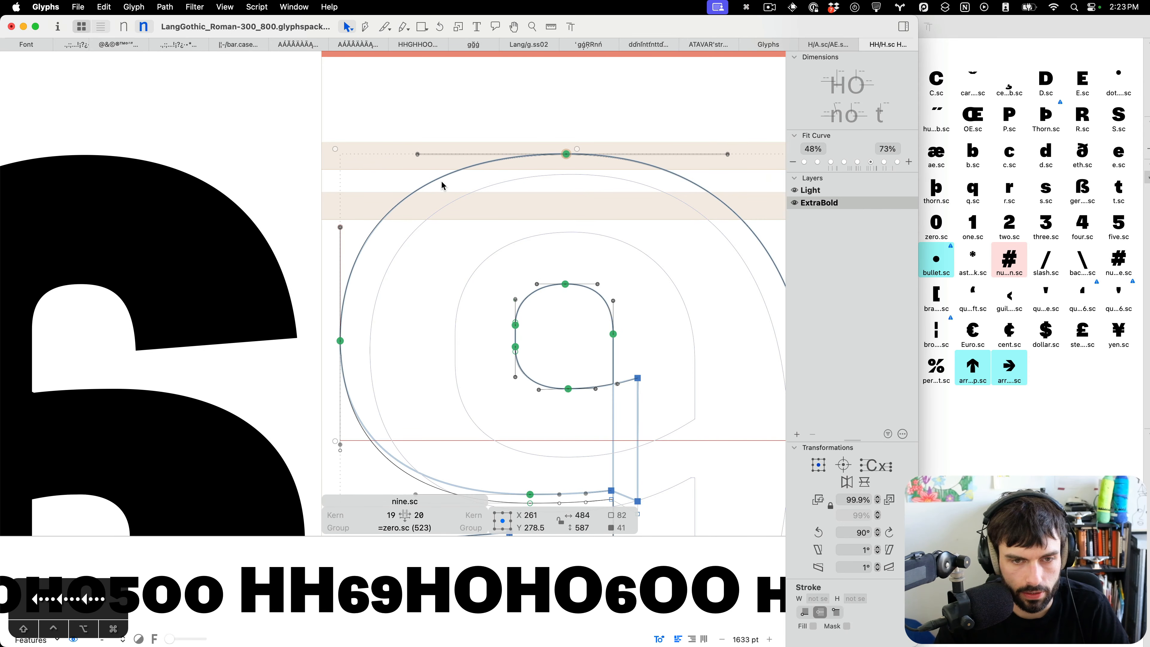
scroll(442, 185, "down", 4)
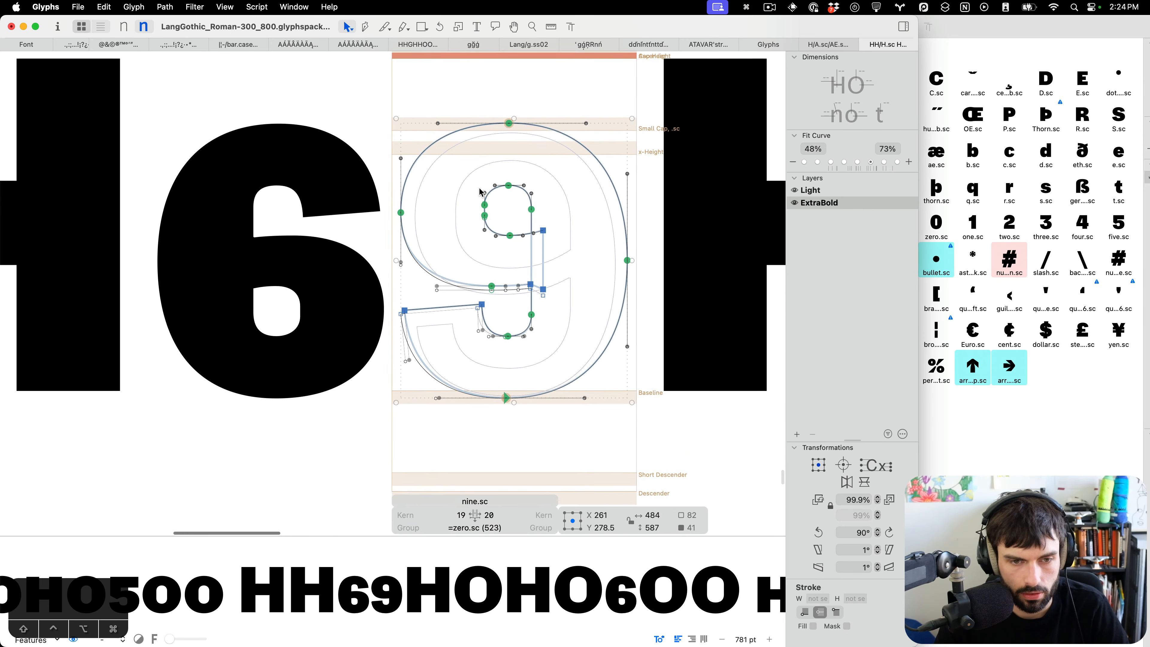
scroll(498, 240, "up", 2)
key("cmd+x")
key("cmd+b")
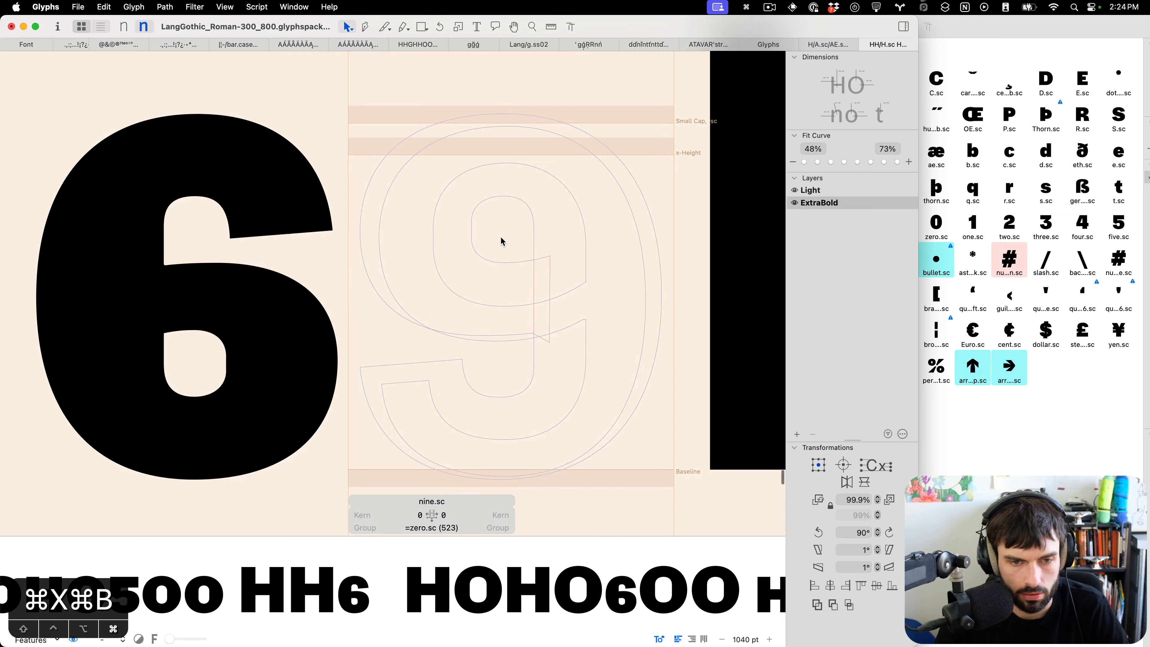
key("cmd+v")
key("cmd+b")
Nudge the nodes where nine.sc's lower stroke joins the bowl in the ExtraBold master.
left_click_drag(589, 356, 449, 312)
key("shift+Up")
key("ctrl+alt+Down")
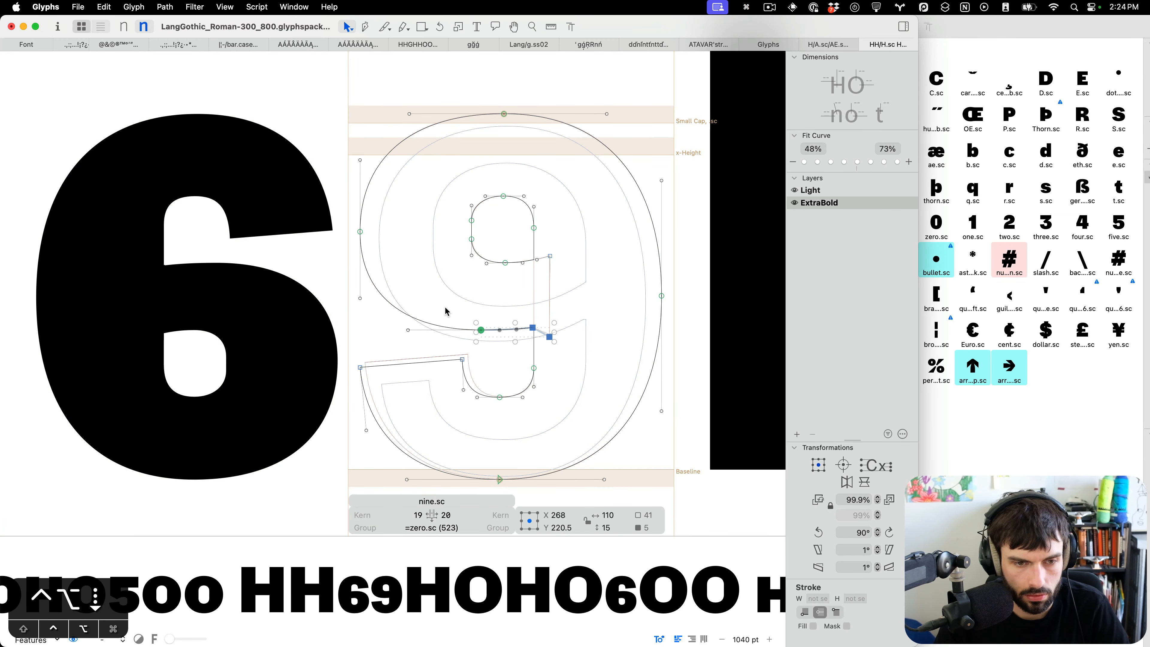
key("t")
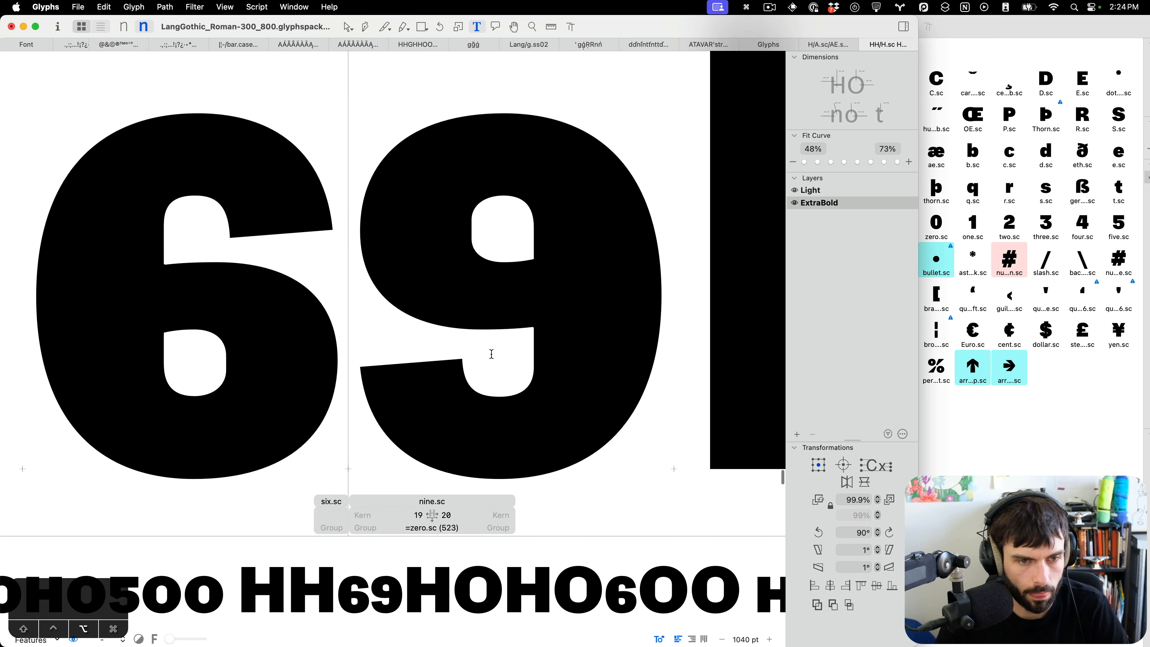
Review the small-cap figure lines in the ExtraBold master text view.
scroll(491, 354, "down", 5)
scroll(450, 342, "down", 5)
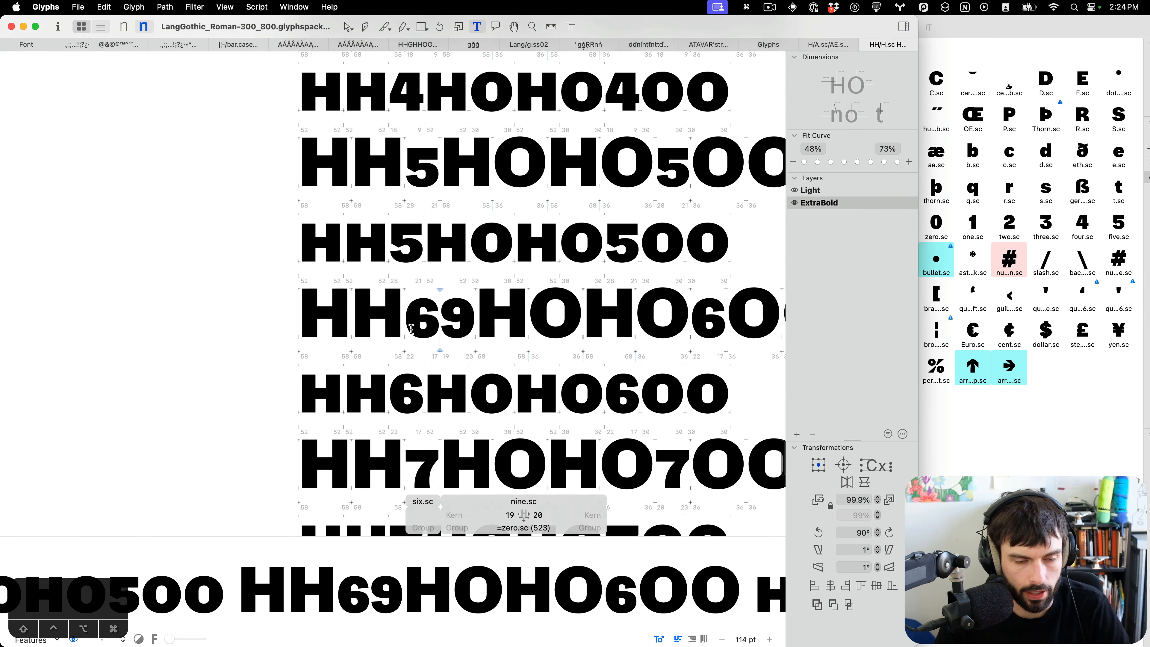
scroll(409, 329, "up", 3)
scroll(409, 329, "down", 4)
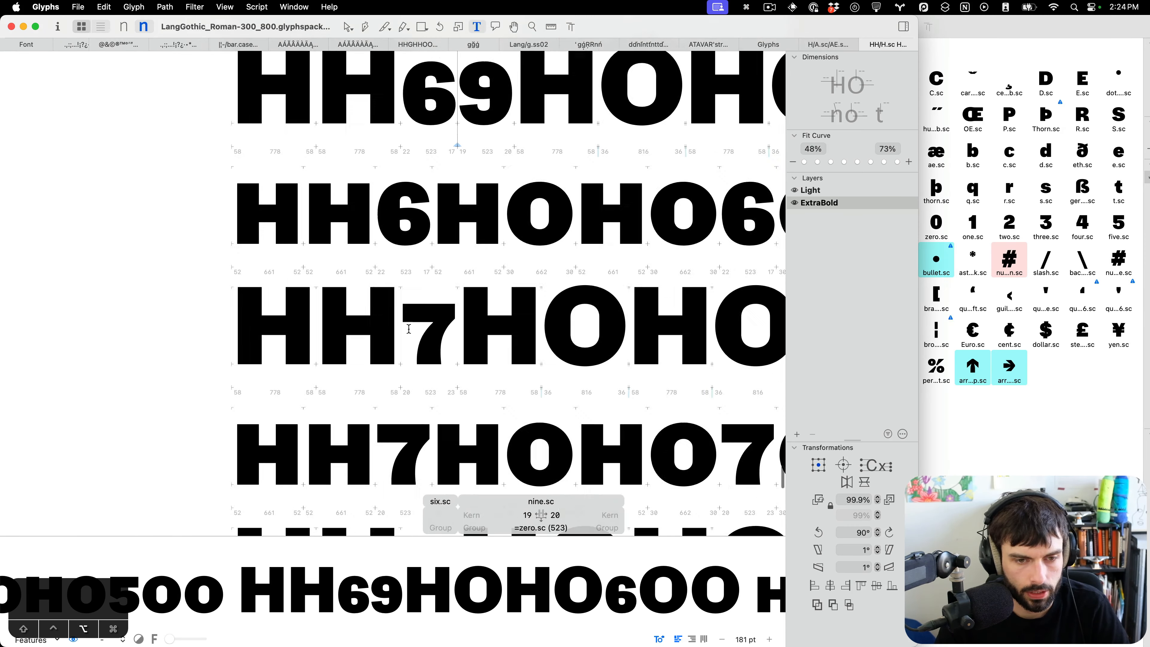
scroll(428, 318, "up", 10)
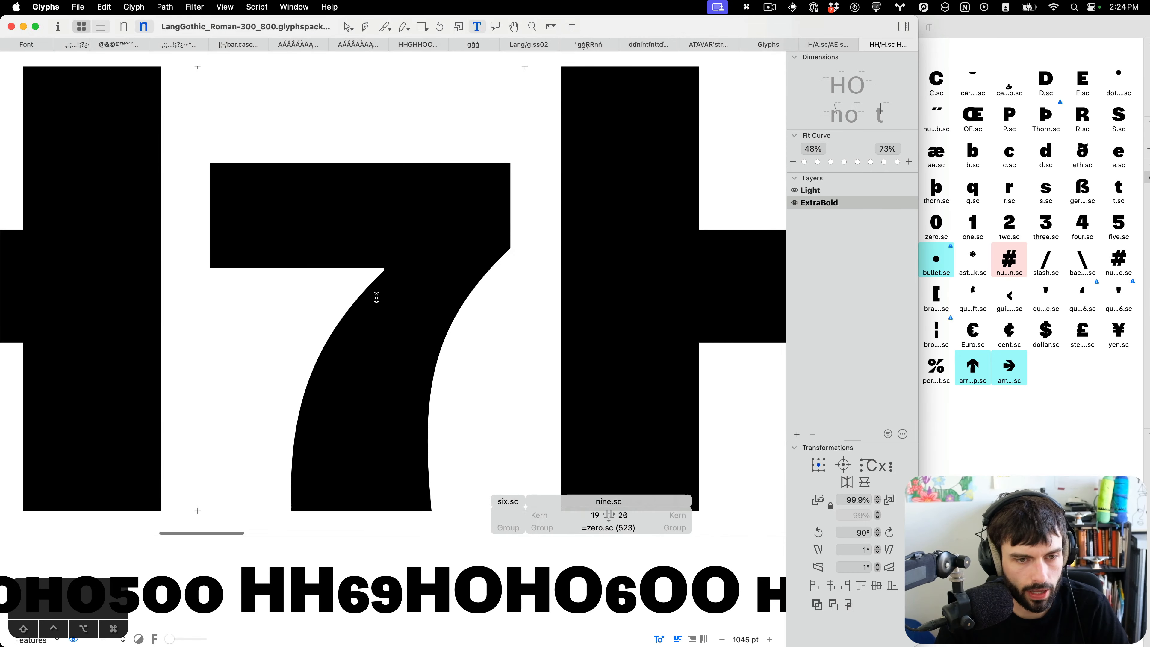
scroll(549, 297, "down", 9)
scroll(550, 297, "down", 3)
scroll(550, 297, "right", 2)
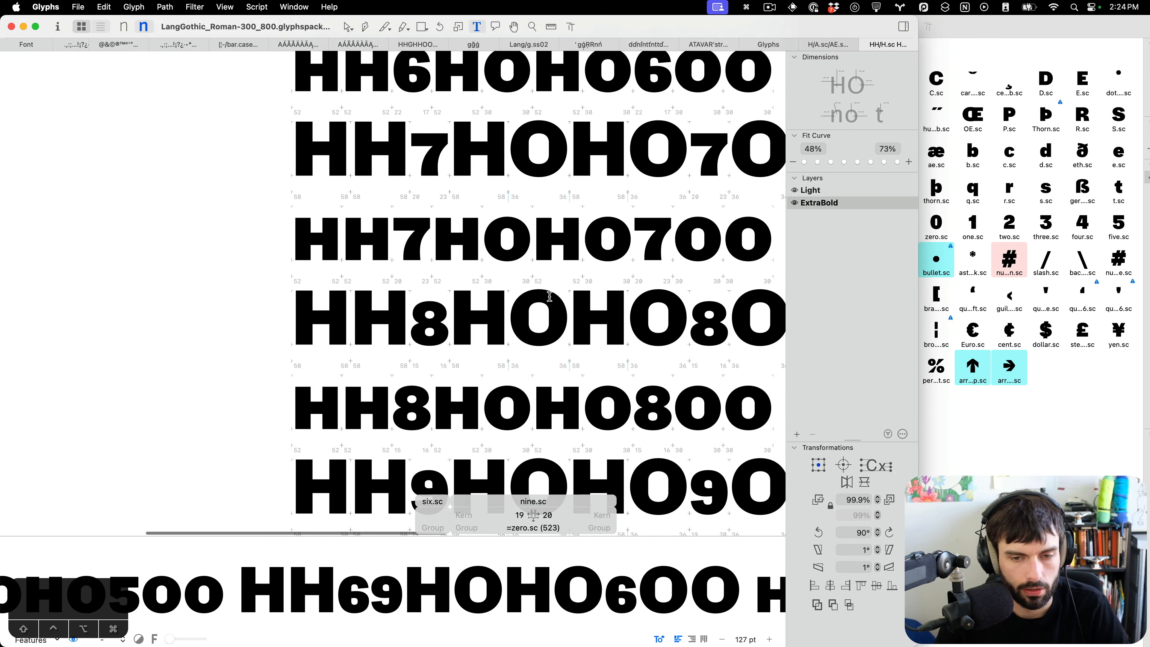
scroll(550, 297, "down", 4)
scroll(549, 297, "left", 2)
scroll(549, 297, "up", 8)
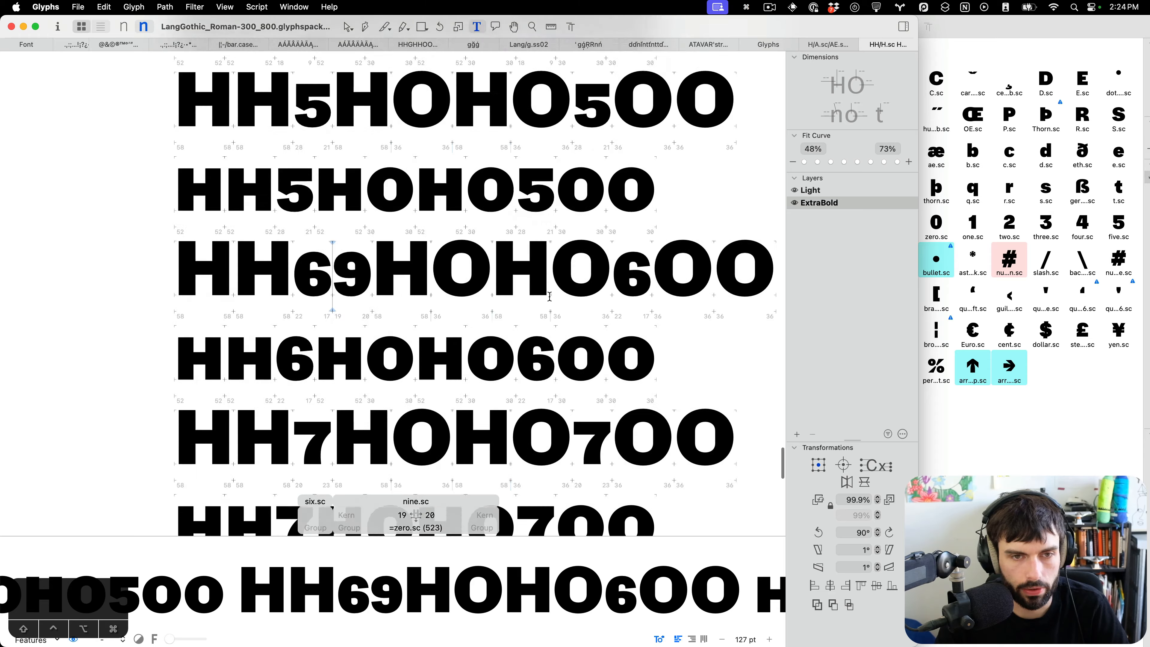
scroll(547, 295, "up", 3)
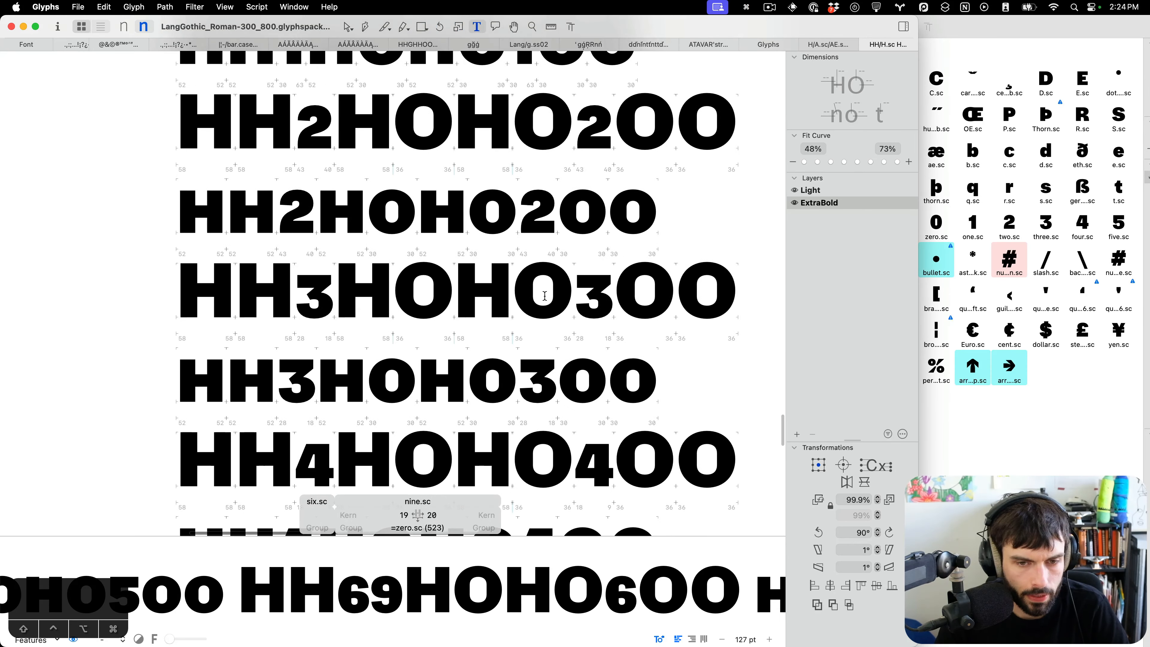
scroll(541, 295, "up", 3)
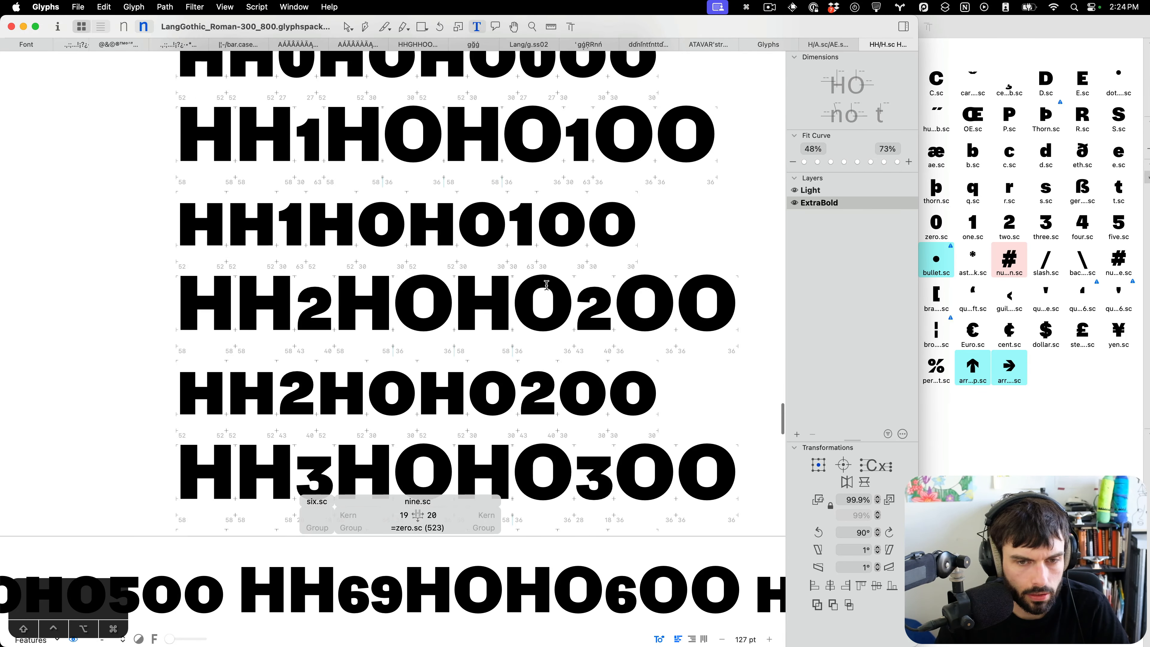
scroll(545, 285, "up", 3)
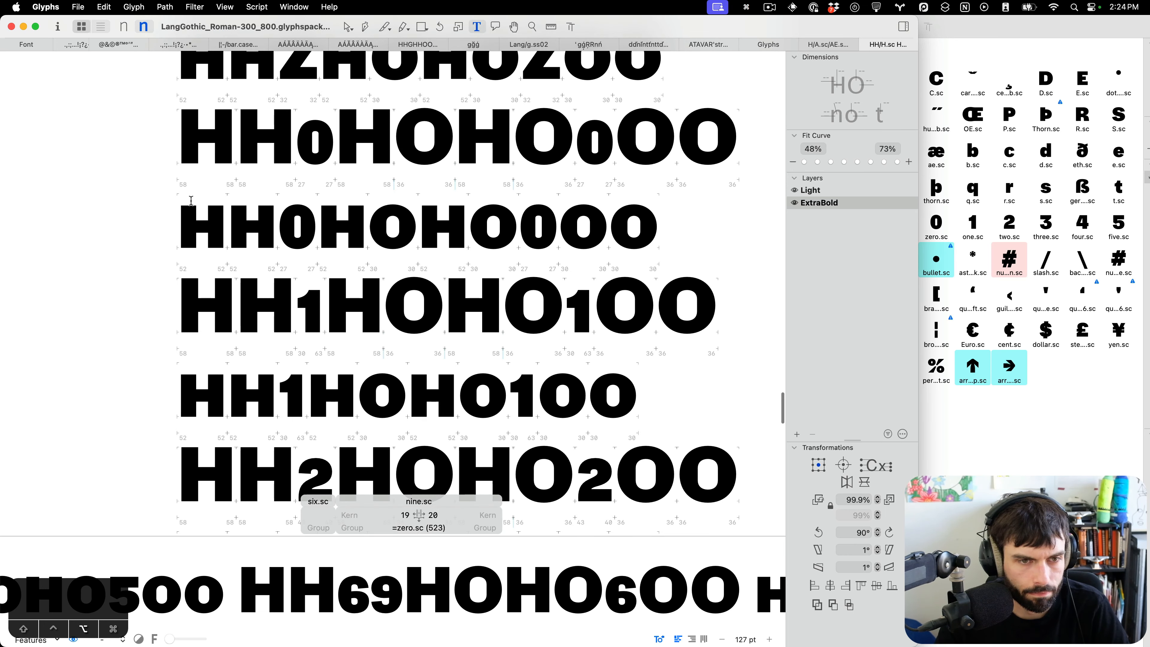
scroll(190, 199, "up", 5)
scroll(687, 285, "right", 7)
left_click(683, 283)
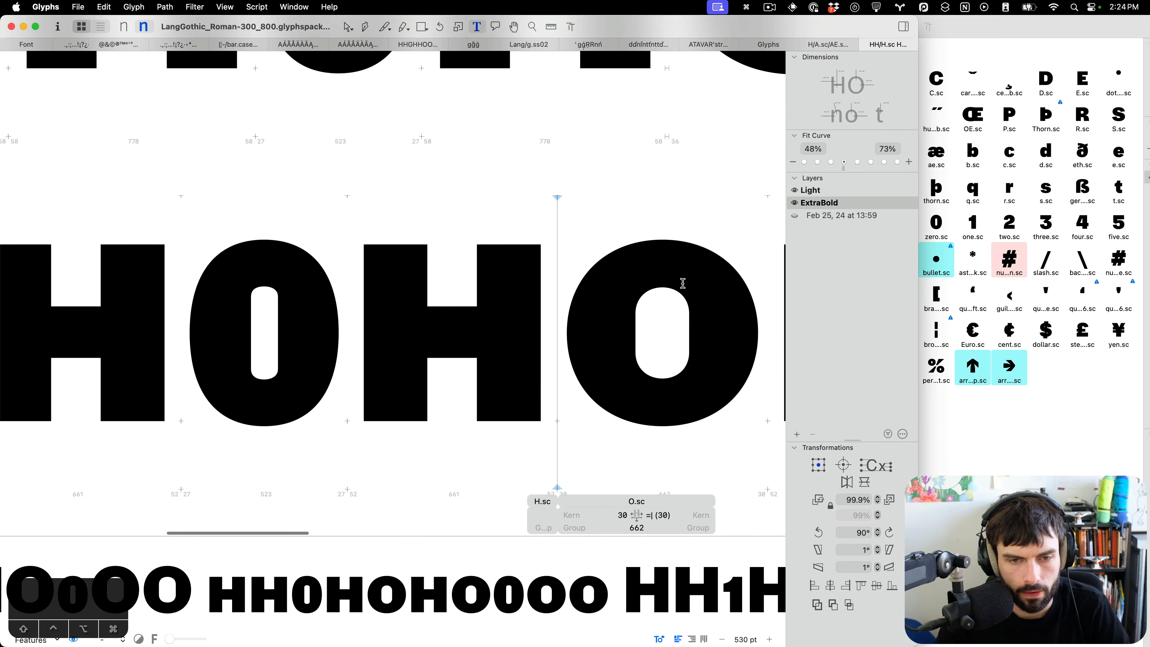
Nudge the top nodes of zero.sc's counter down in the ExtraBold master and select its bottom nodes.
double_click(208, 302)
scroll(210, 303, "up", 3)
left_click_drag(376, 254, 266, 283)
key("shift+Down")
key("shift+Up")
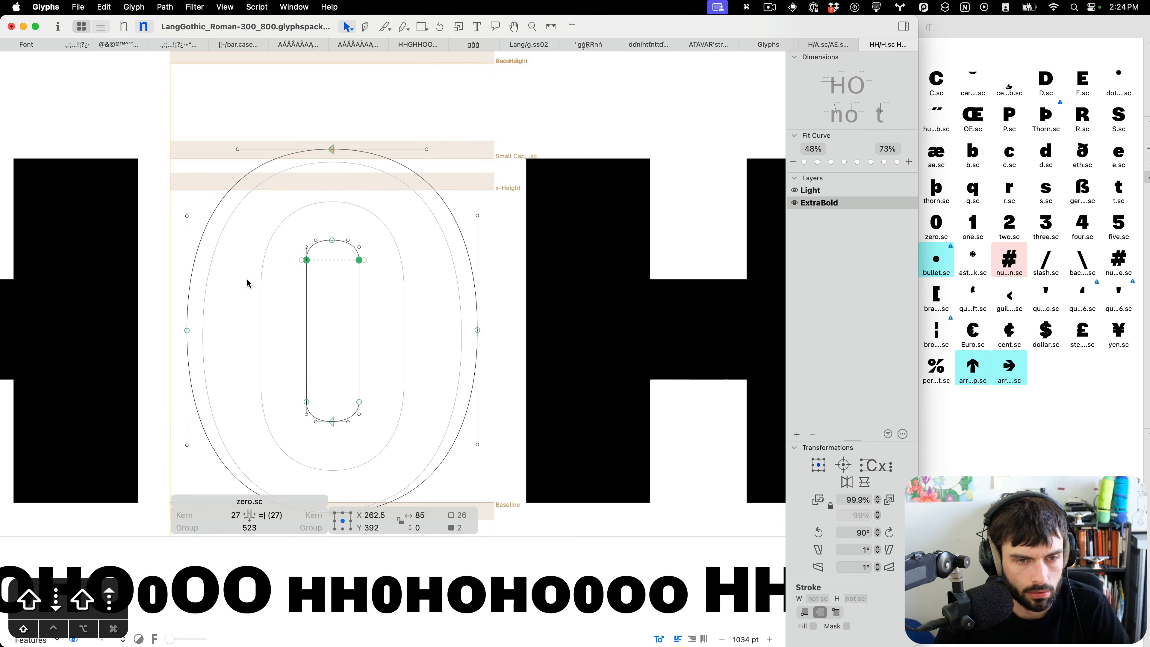
key("shift+Down")
left_click_drag(378, 417, 269, 382)
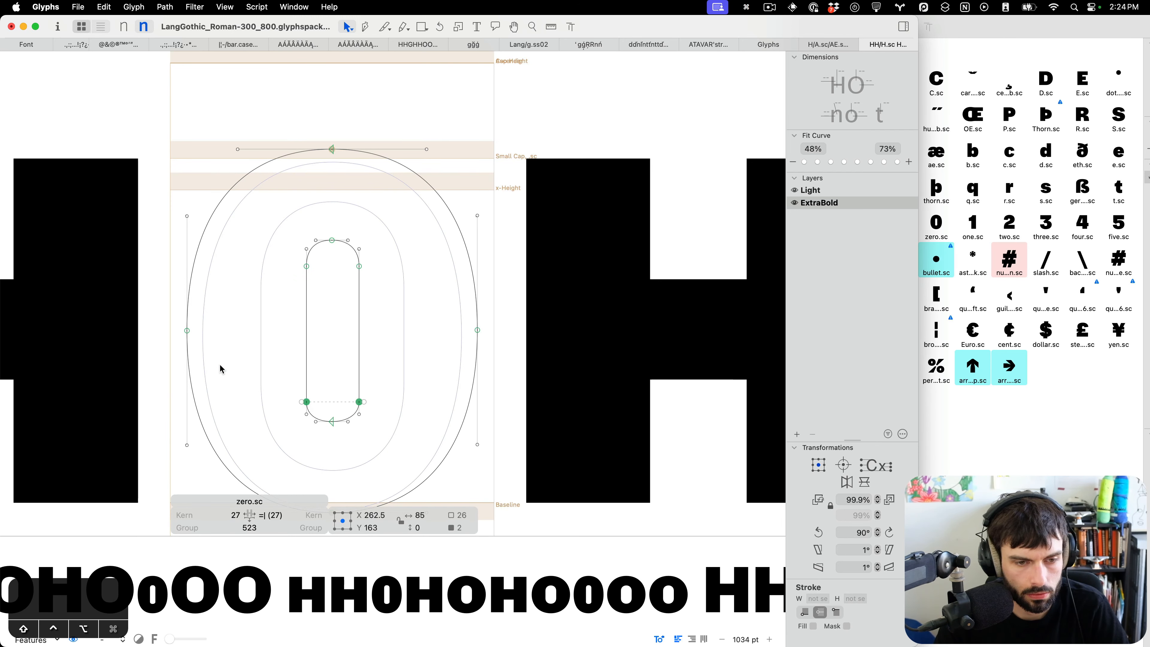
Preview zero.sc in the figure lines and save the font.
key("t")
scroll(317, 346, "down", 5)
key("cmd+s")
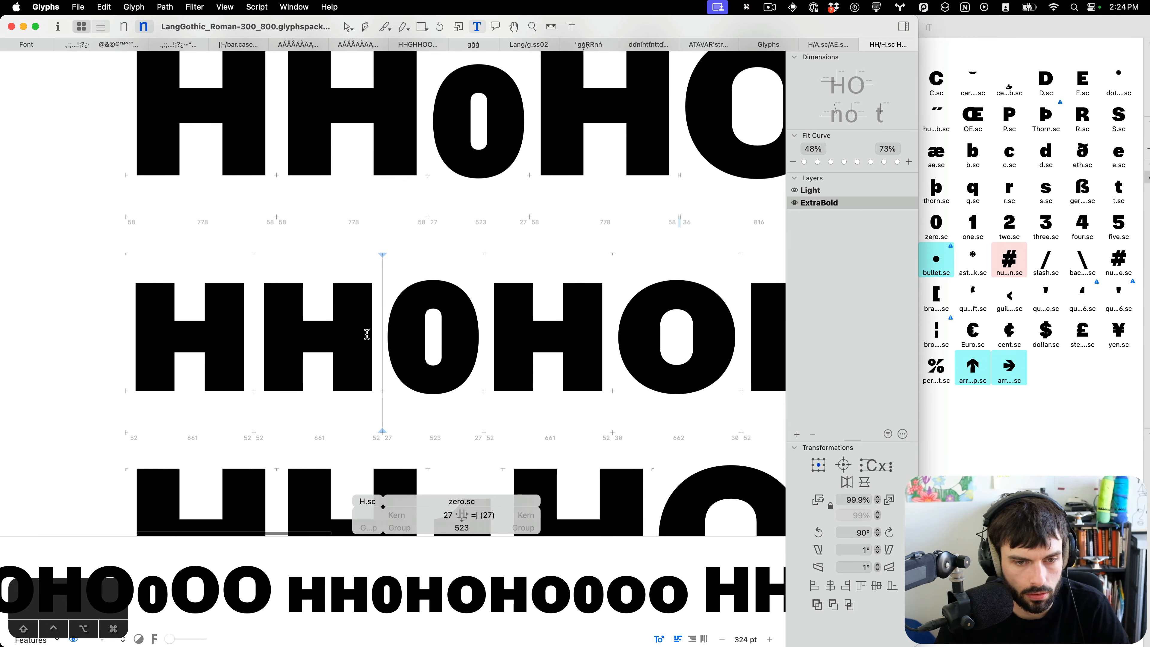
scroll(367, 334, "down", 5)
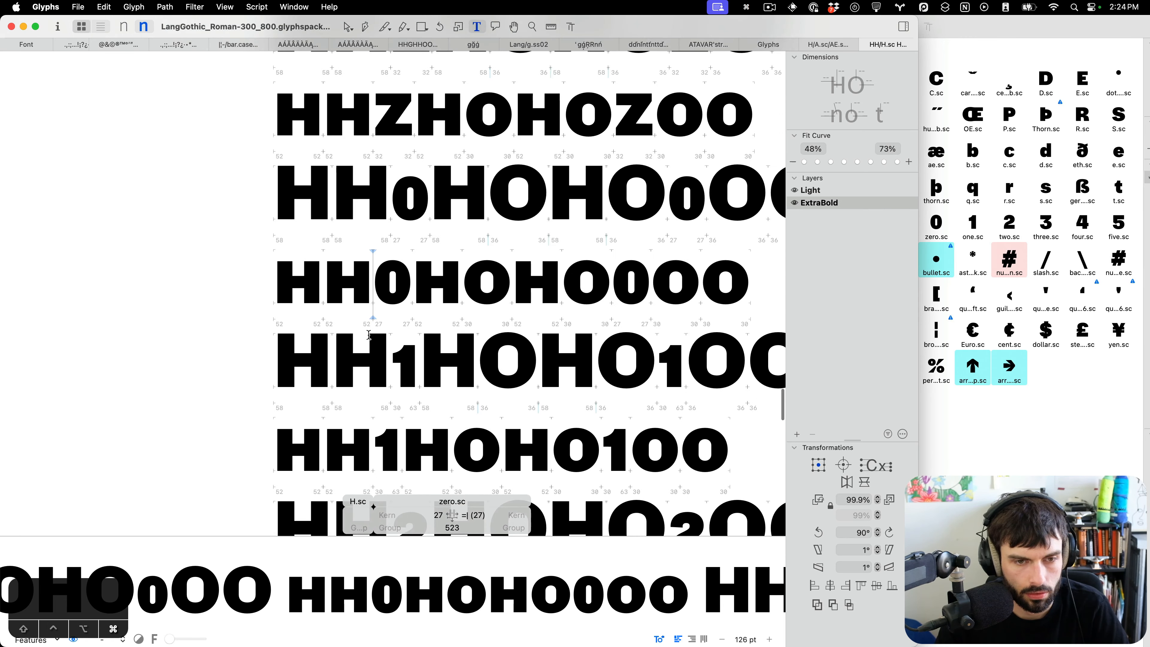
scroll(369, 334, "down", 10)
scroll(368, 335, "down", 2)
key("cmd+s")
Switch to the Light master and review the small-cap test lines in the text view.
key("cmd+1")
scroll(385, 334, "up", 15)
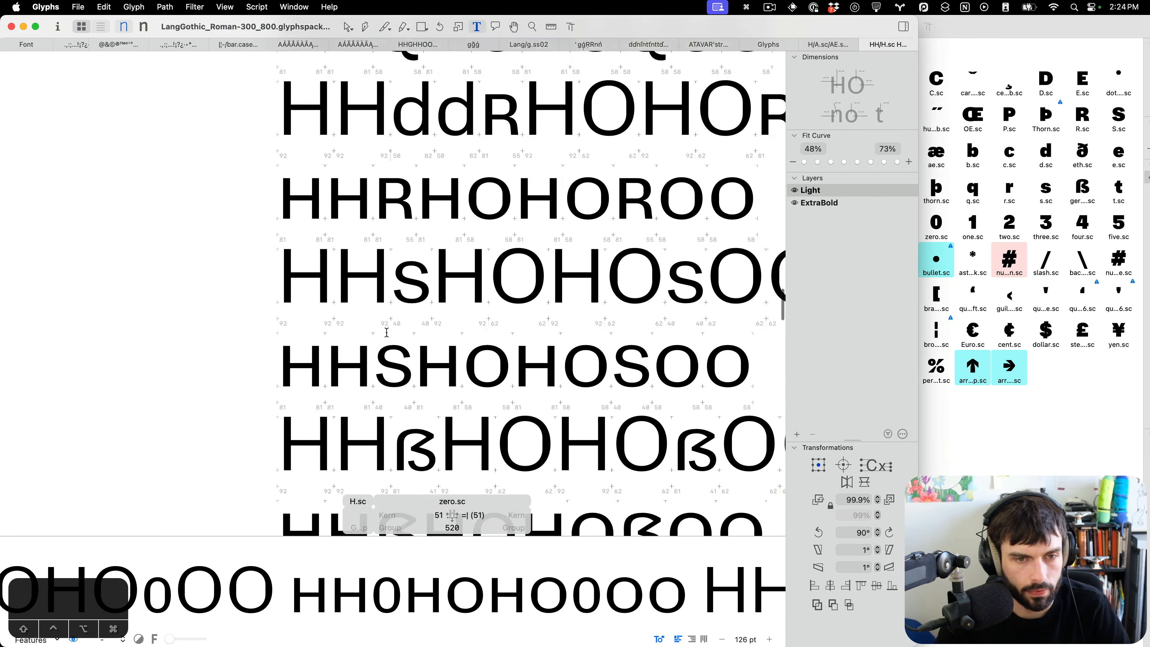
scroll(387, 333, "up", 8)
key("ctrl+alt+Return")
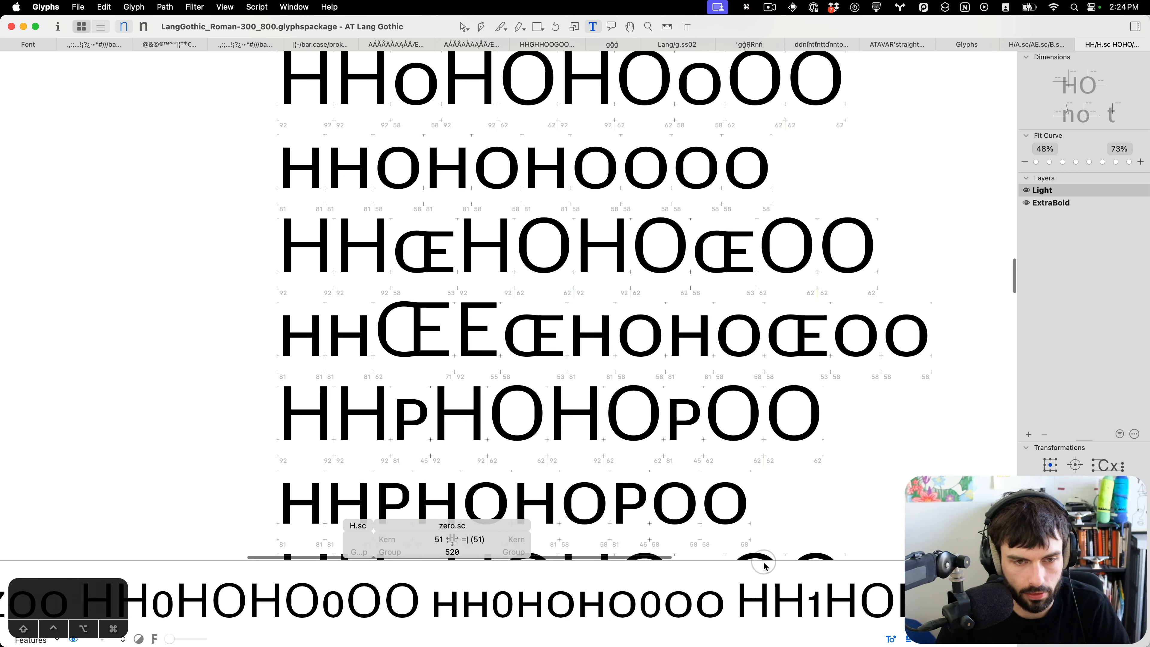
scroll(395, 308, "down", 5)
scroll(395, 308, "down", 8)
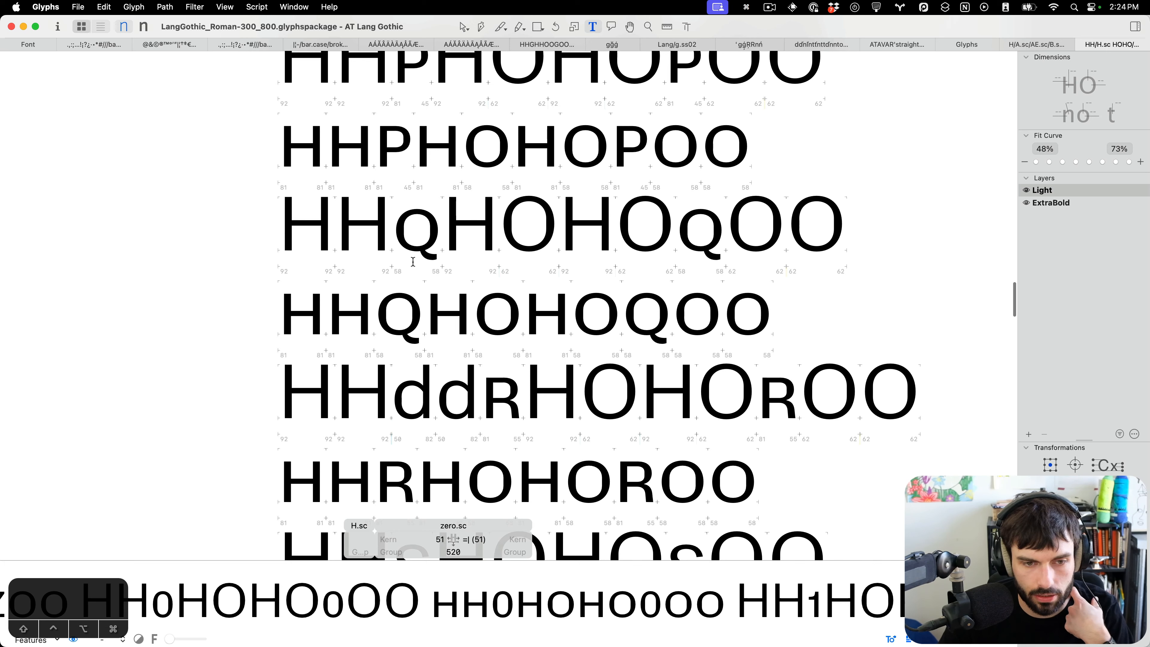
scroll(417, 260, "up", 8)
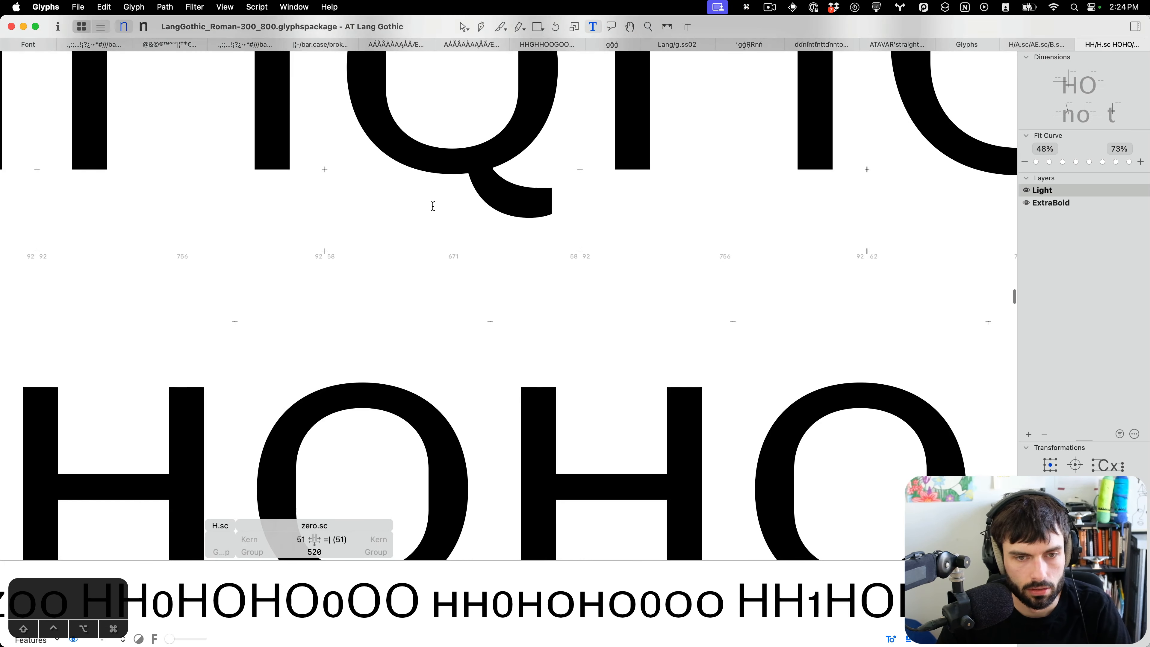
Open Q.sc in the Light master and inspect the nodes of its tail.
double_click(432, 207)
left_click(533, 381)
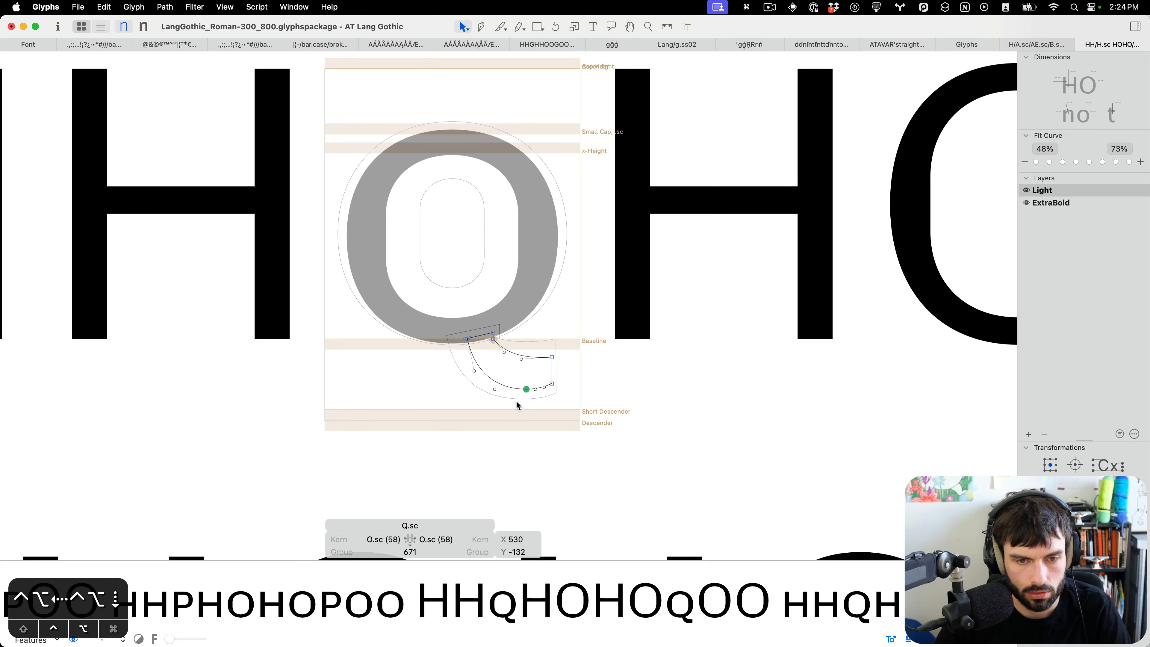
key("t")
Nudge the lower curve node of S.sc upward in the Light master.
scroll(550, 394, "down", 8)
scroll(551, 394, "down", 6)
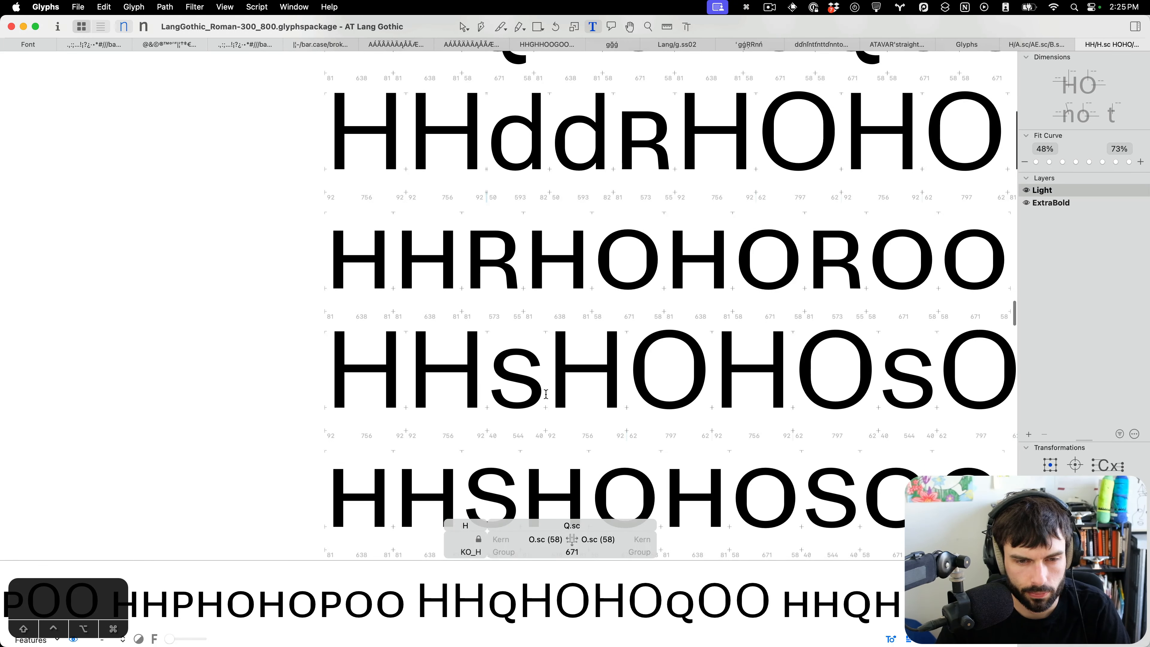
scroll(546, 395, "down", 3)
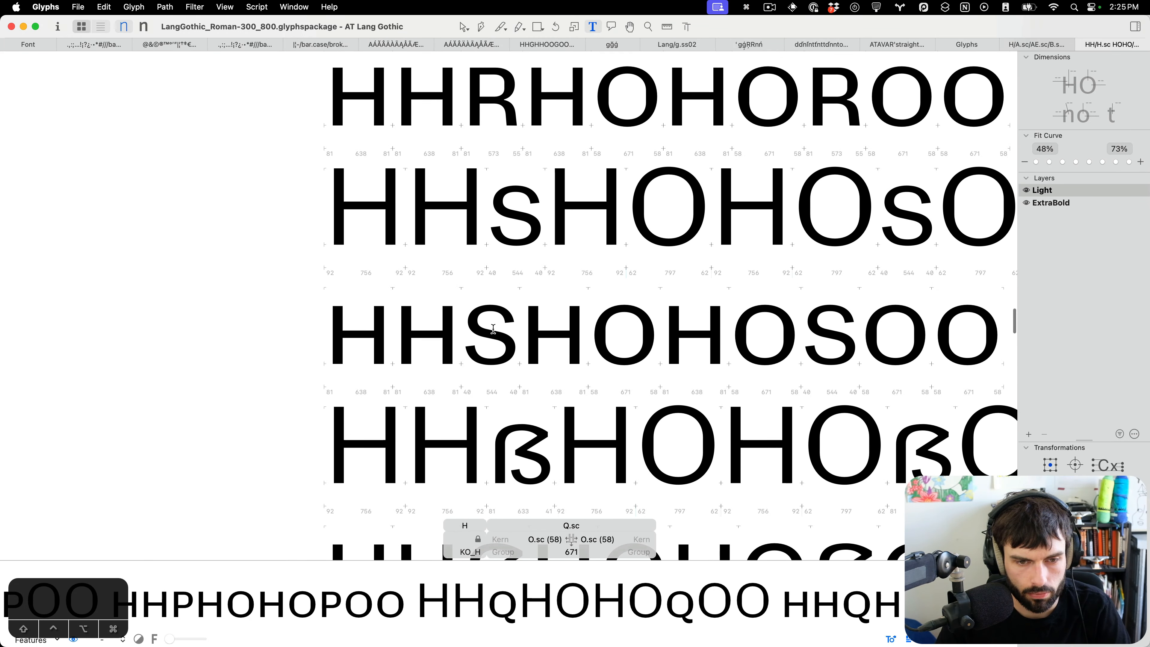
scroll(491, 318, "up", 8)
double_click(508, 325)
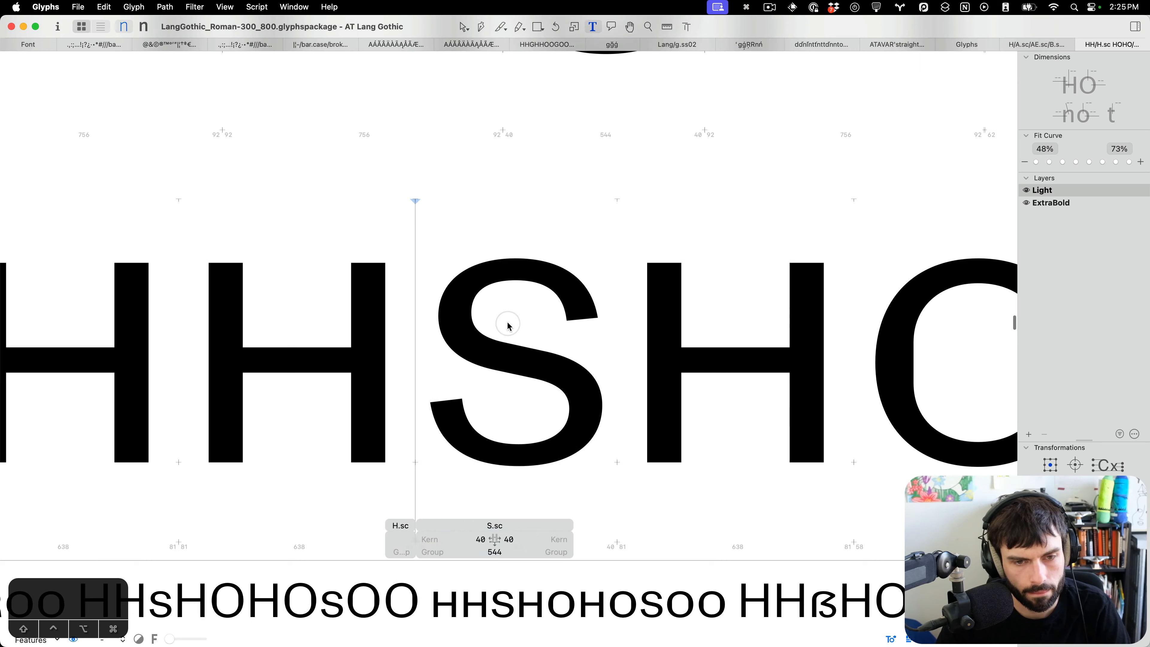
left_click_drag(531, 273, 504, 295)
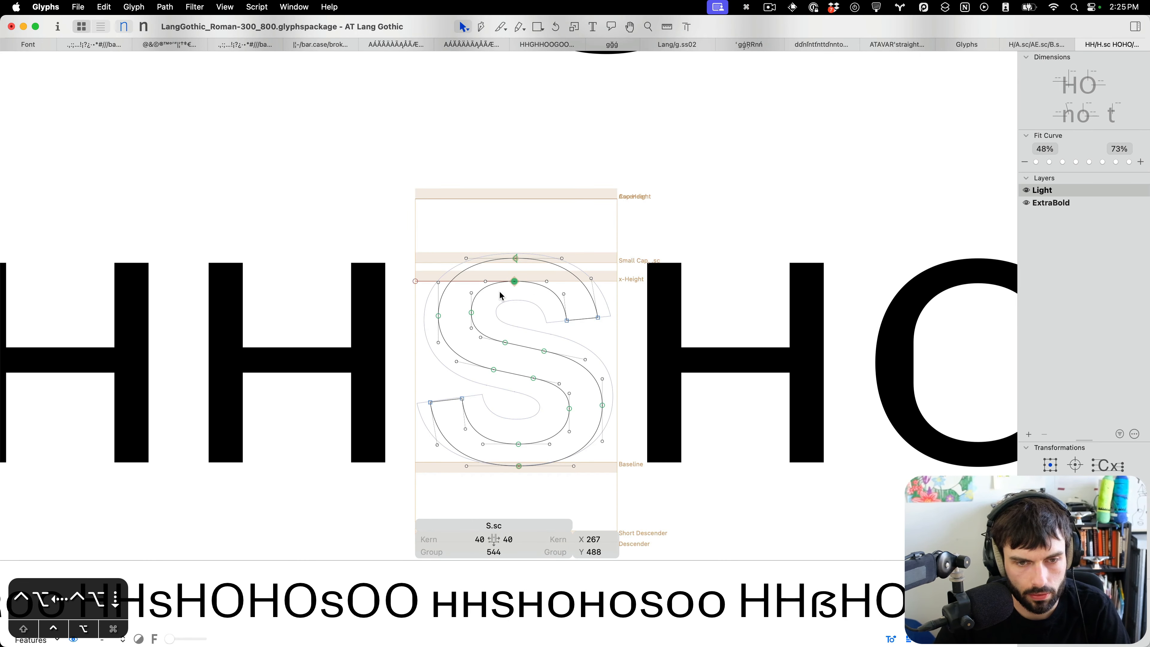
left_click_drag(528, 423, 513, 459)
key("ctrl+alt+Up")
key("ctrl+alt+Up")
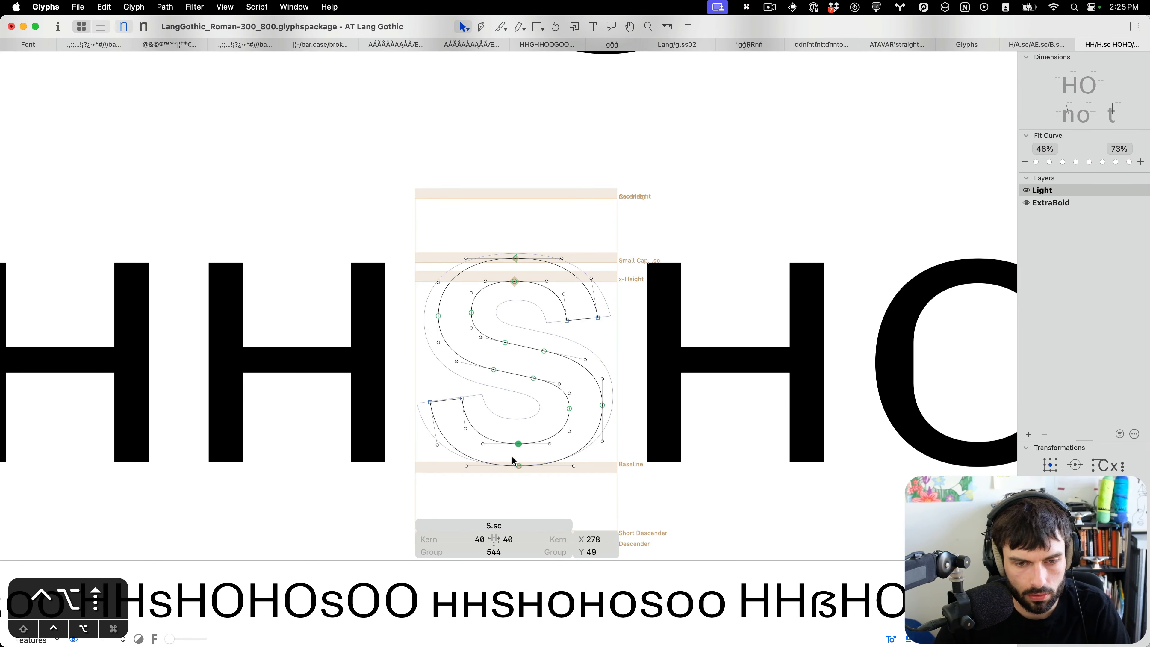
key("t")
Nudge the top node of Germandbls.sc left and down in the Light master.
scroll(516, 403, "down", 5)
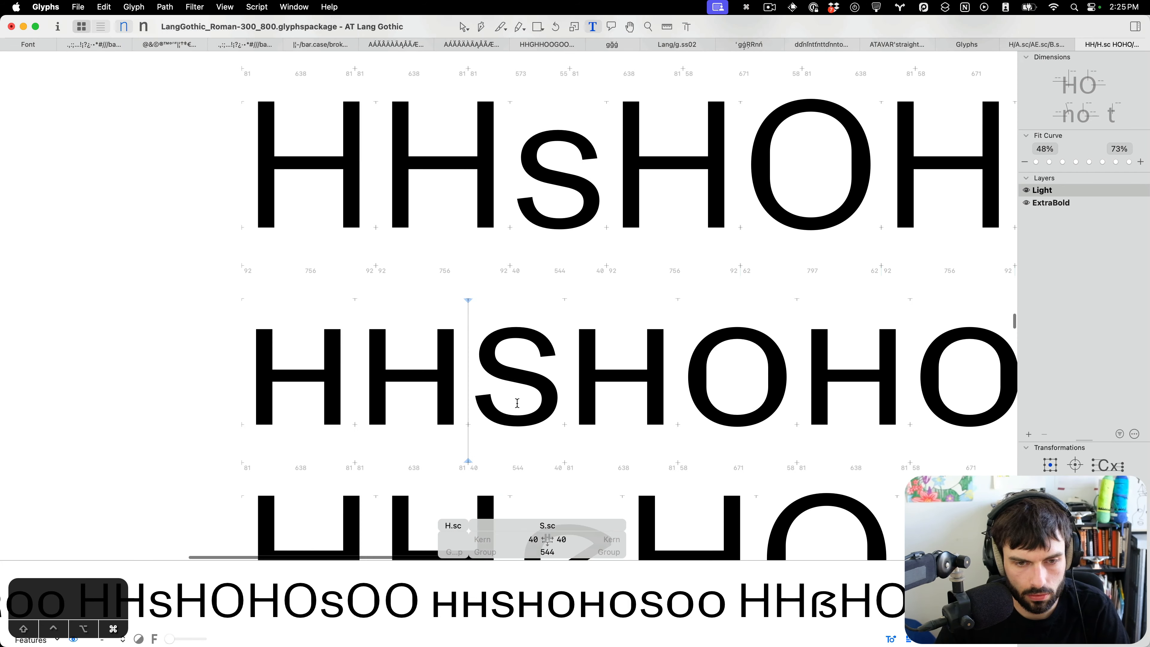
scroll(517, 403, "down", 5)
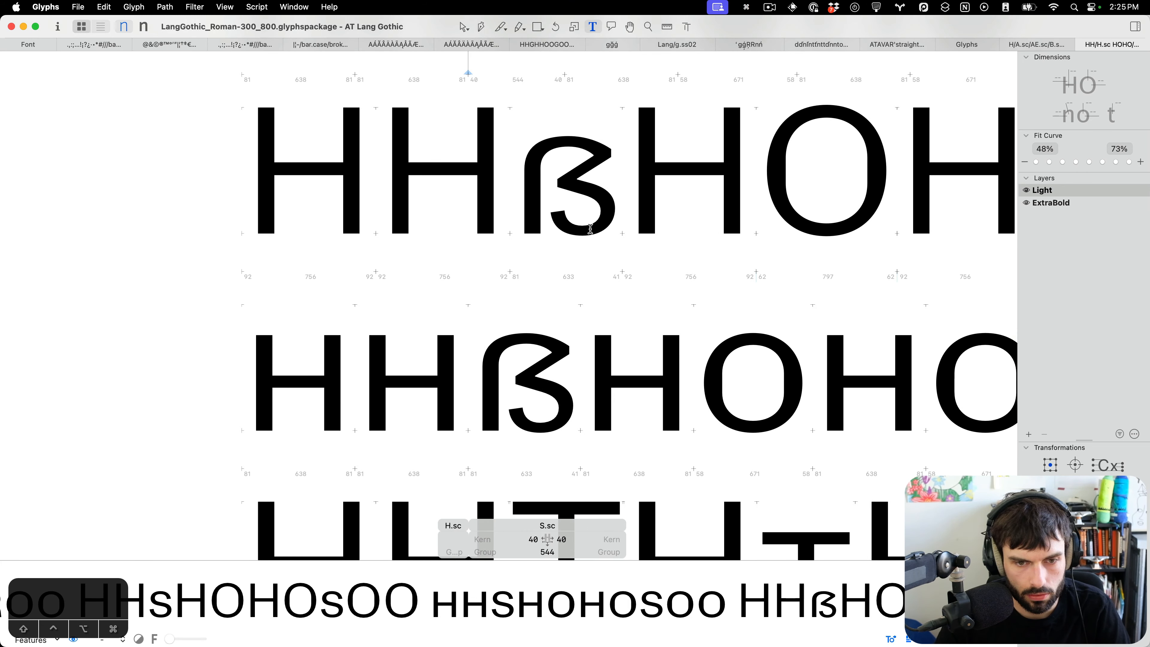
left_click(527, 366)
scroll(523, 365, "up", 5)
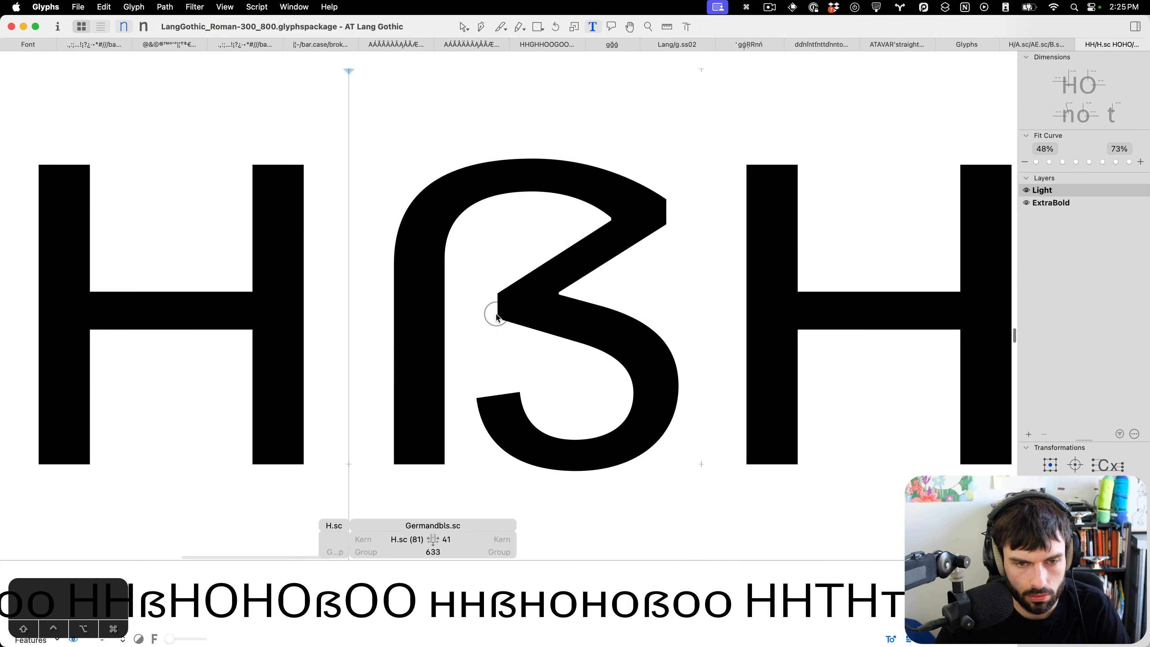
key("Escape")
left_click(528, 206)
key("ctrl+alt+Left")
key("ctrl+alt+Down")
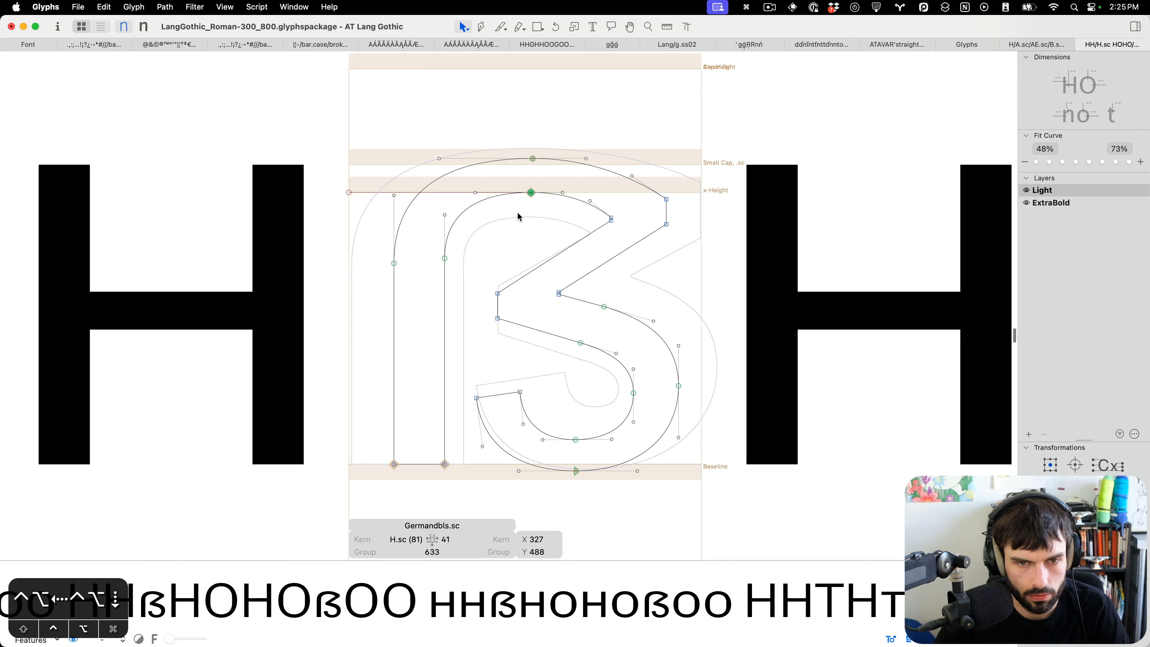
key("t")
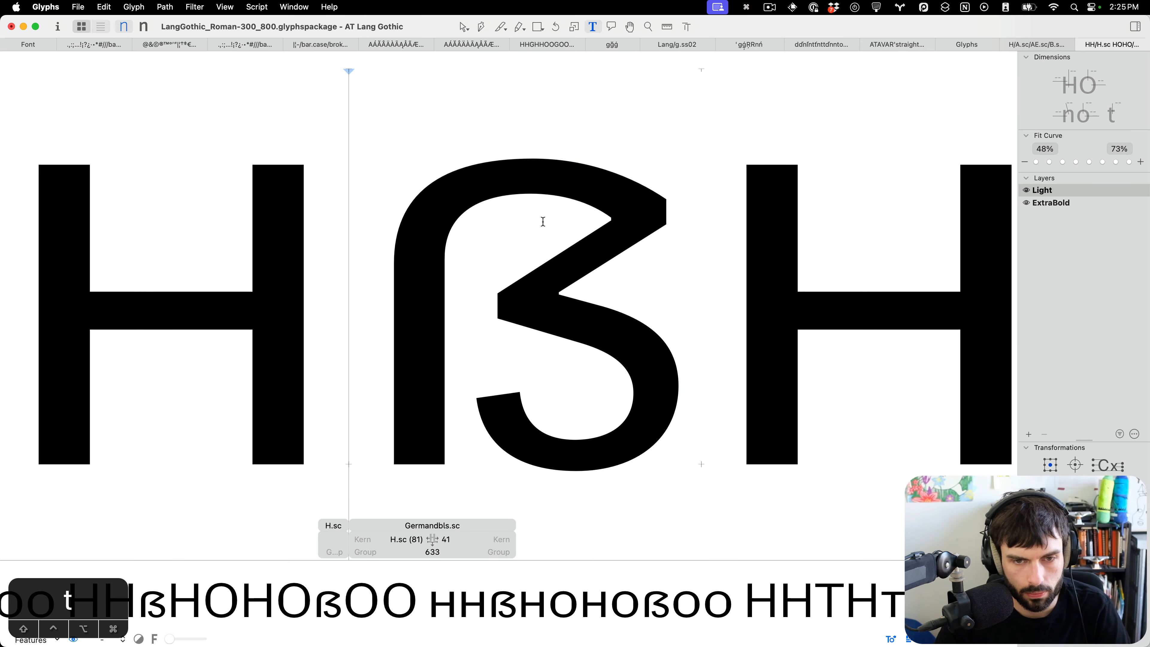
Inspect the outlines of T.sc and V.sc in the Light master.
scroll(543, 222, "down", 5)
scroll(548, 268, "down", 2)
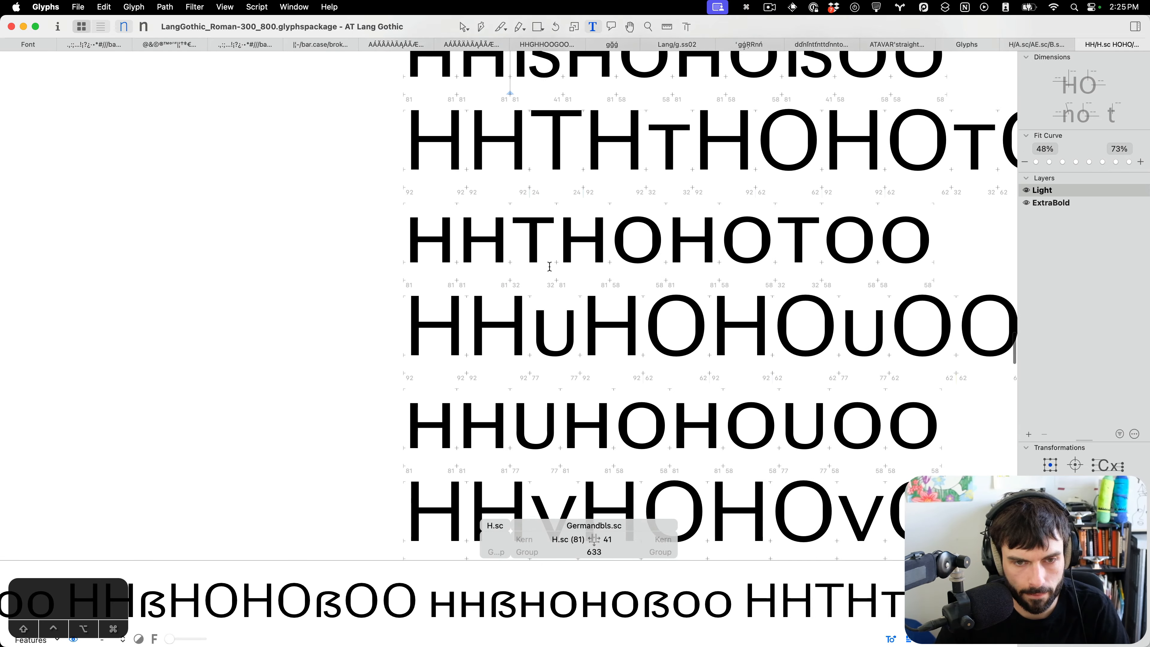
scroll(534, 236, "up", 5)
double_click(530, 212)
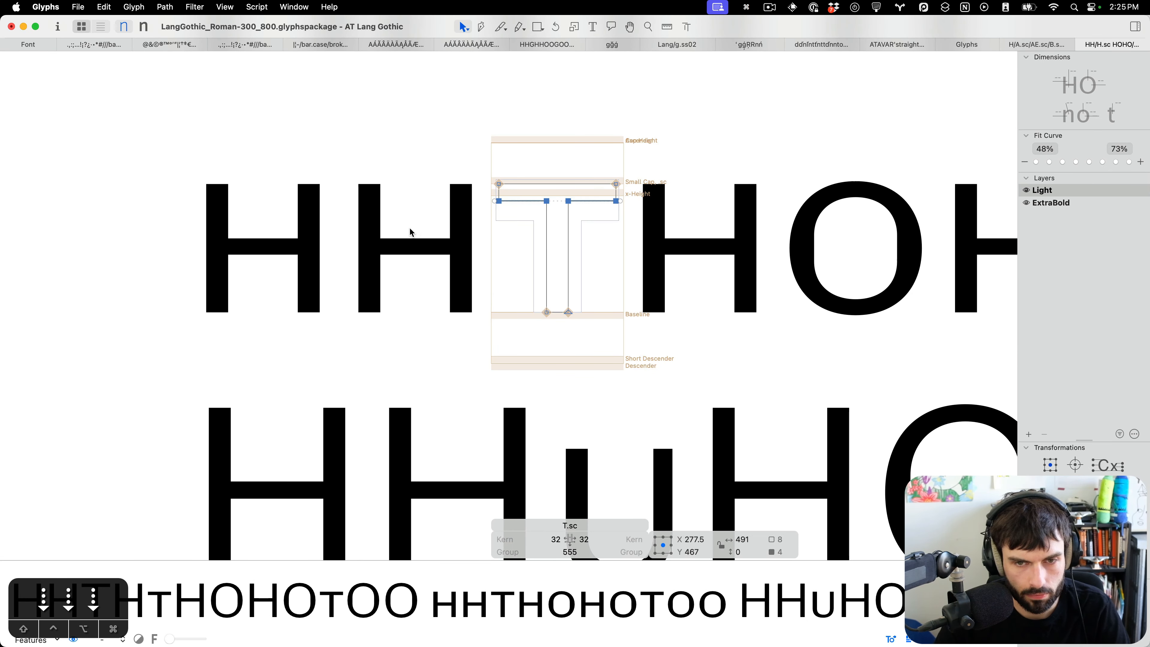
key("t")
scroll(410, 228, "down", 3)
scroll(410, 229, "down", 5)
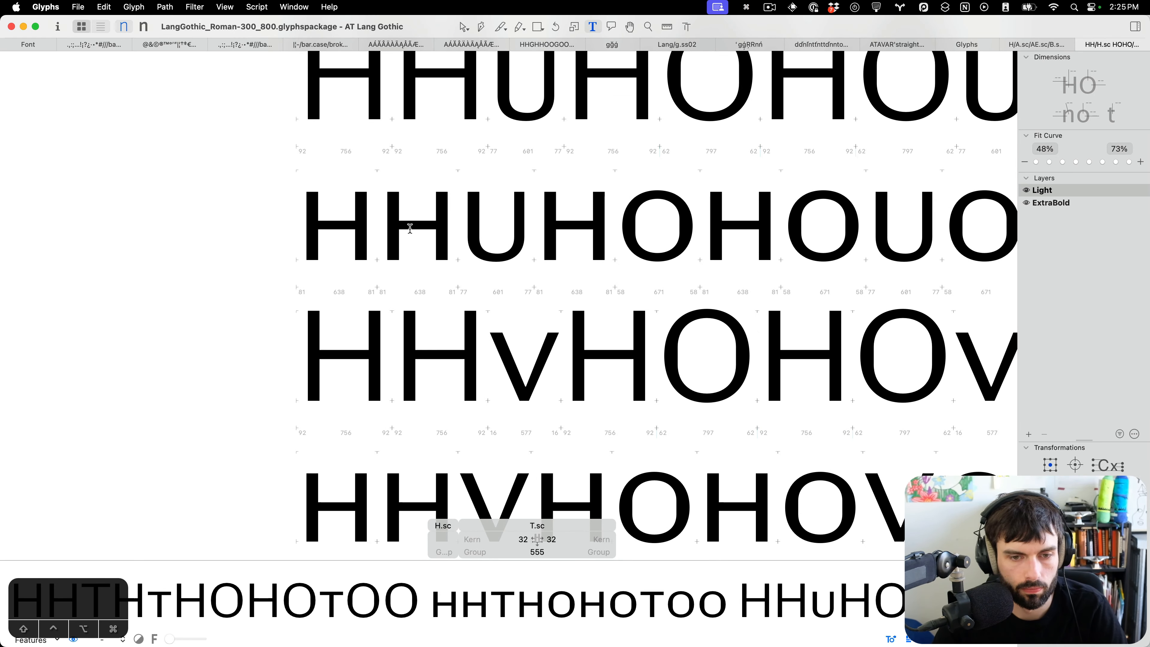
scroll(480, 295, "down", 2)
scroll(480, 295, "up", 3)
double_click(596, 324)
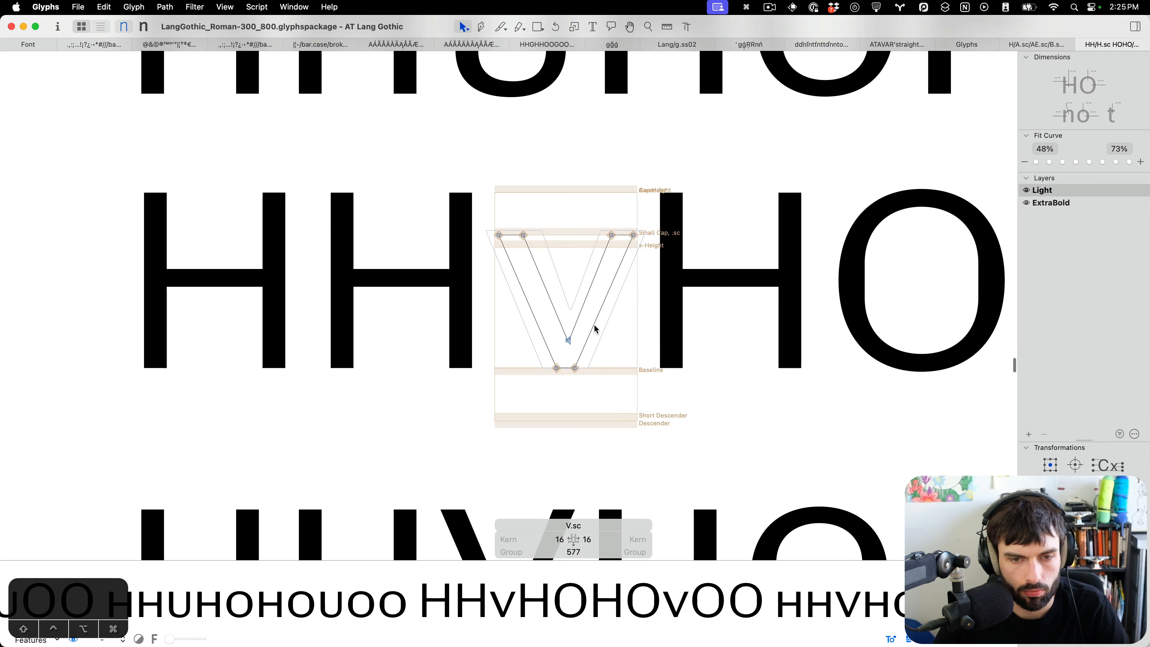
left_click_drag(548, 205, 512, 265)
key("t")
Insert V before V.sc in the test line and tighten V.sc's sidebearings to 7 left and 6 right.
scroll(514, 264, "down", 3)
scroll(517, 263, "up", 2)
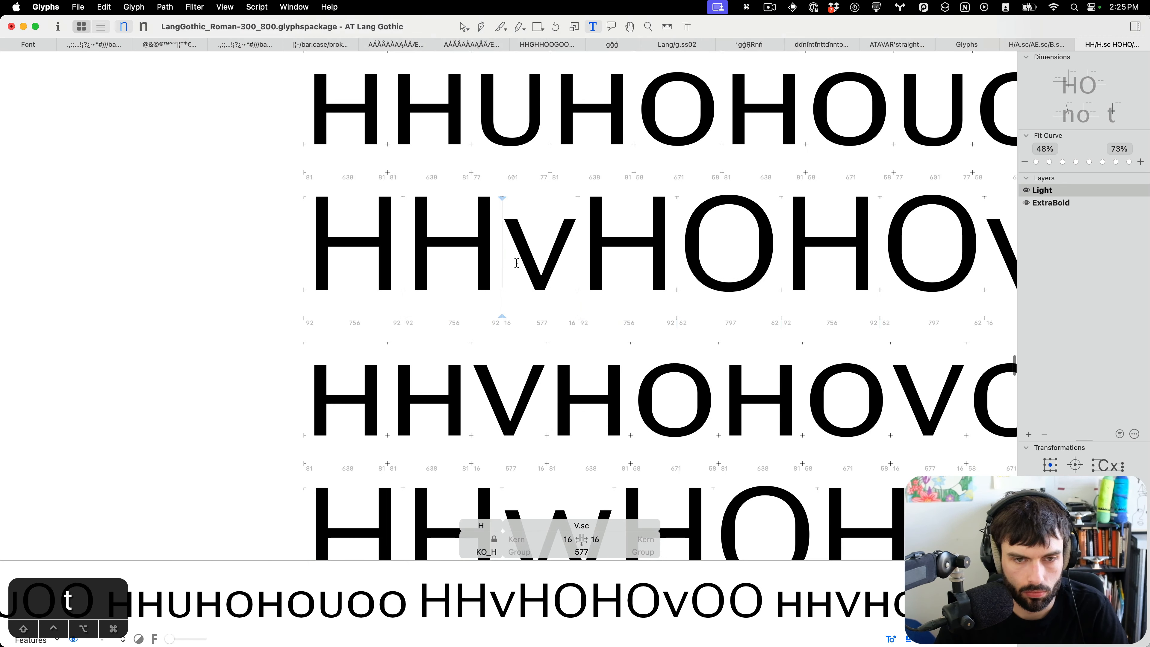
type("V")
key("ctrl+Left")
key("ctrl+Left")
key("ctrl+Left")
key("ctrl+Left")
key("ctrl+Left")
key("ctrl+Left")
key("ctrl+Left")
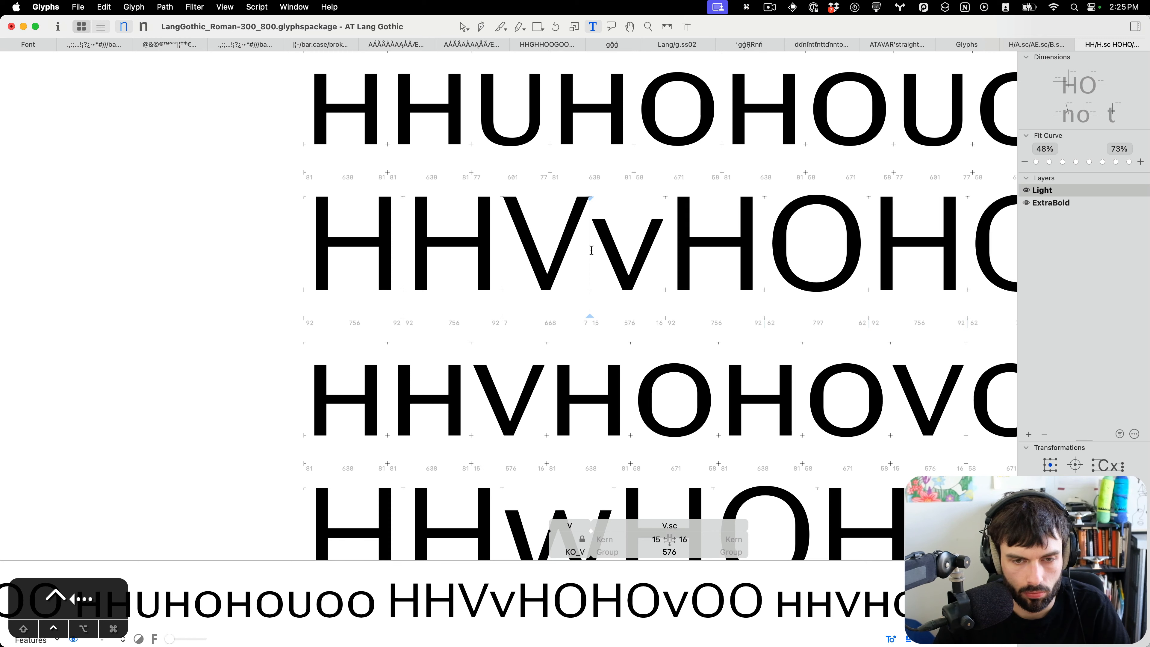
key("ctrl+Left")
key("ctrl+Left")
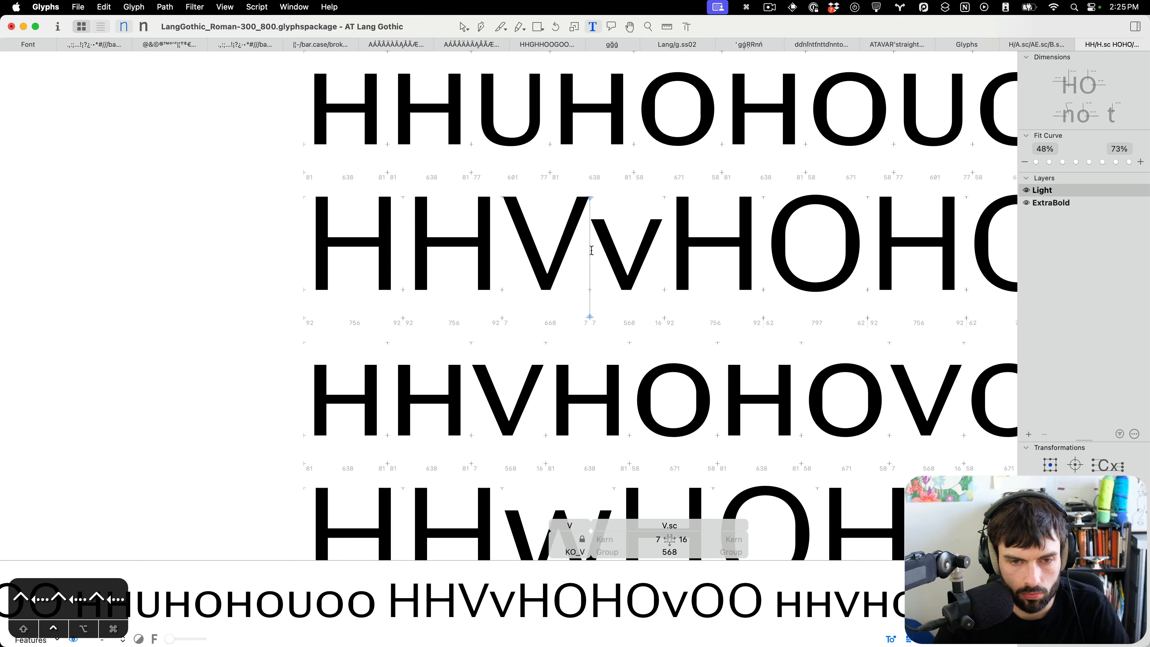
key("ctrl+shift+super+Left")
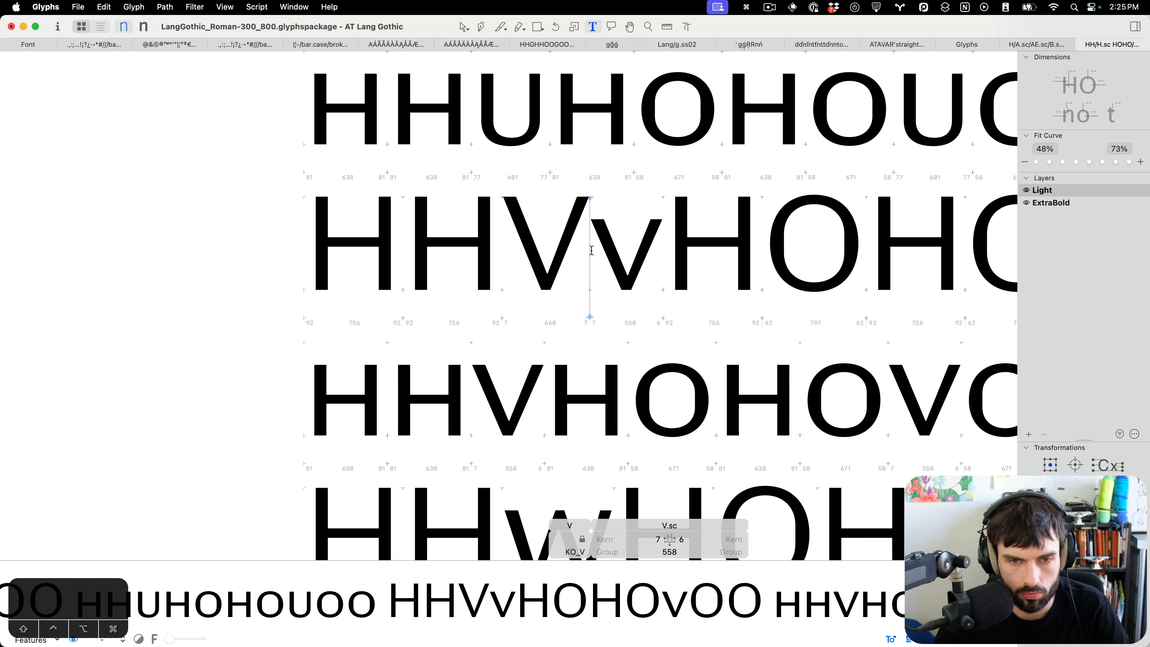
Insert W before W.sc and tighten W.sc's sidebearings to 9 on both sides.
scroll(498, 290, "down", 5)
left_click(479, 302)
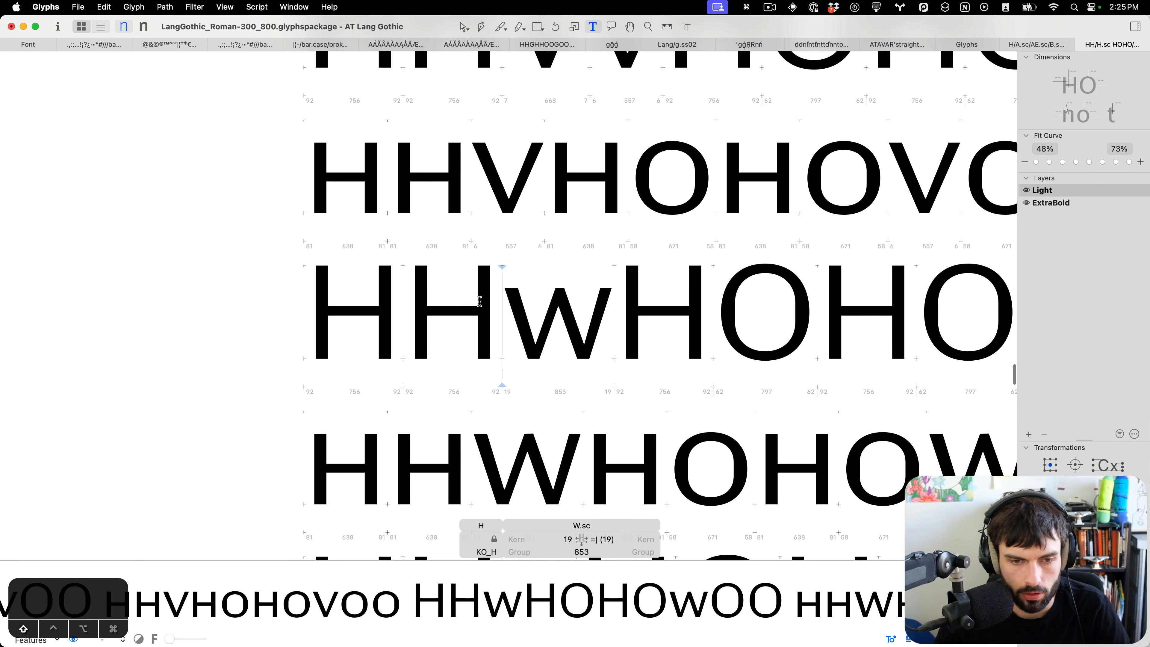
type("W")
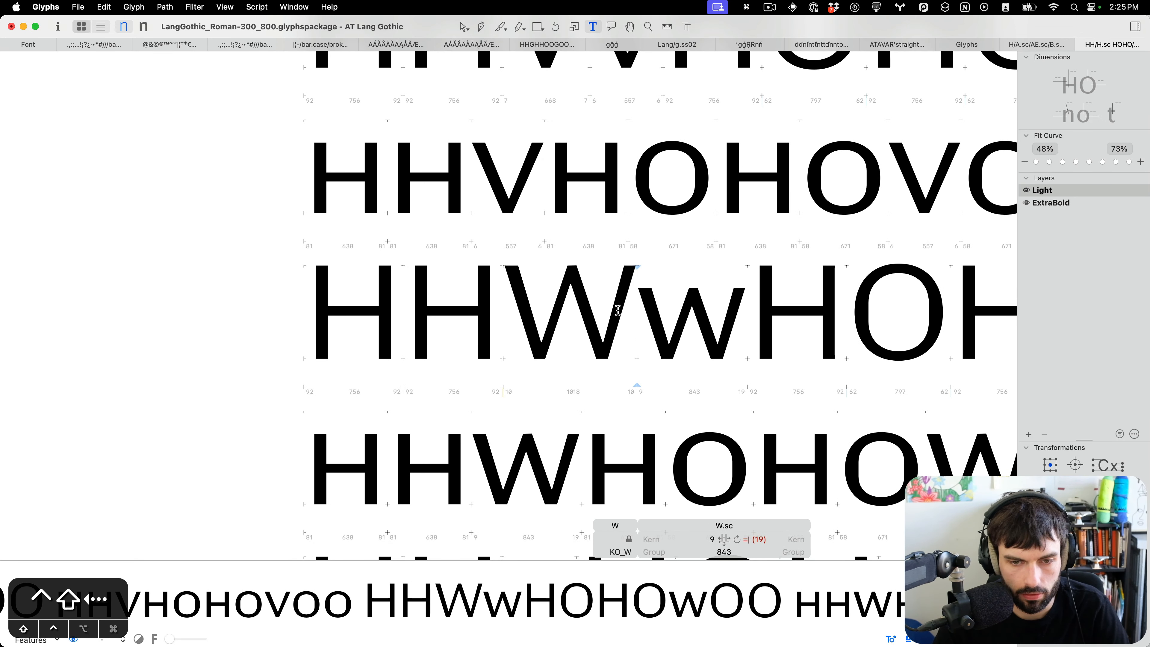
key("ctrl+shift+Left")
key("ctrl+shift+super+Left")
Insert X before X.sc and tighten X.sc's sidebearings to 18 on both sides.
scroll(609, 315, "down", 2)
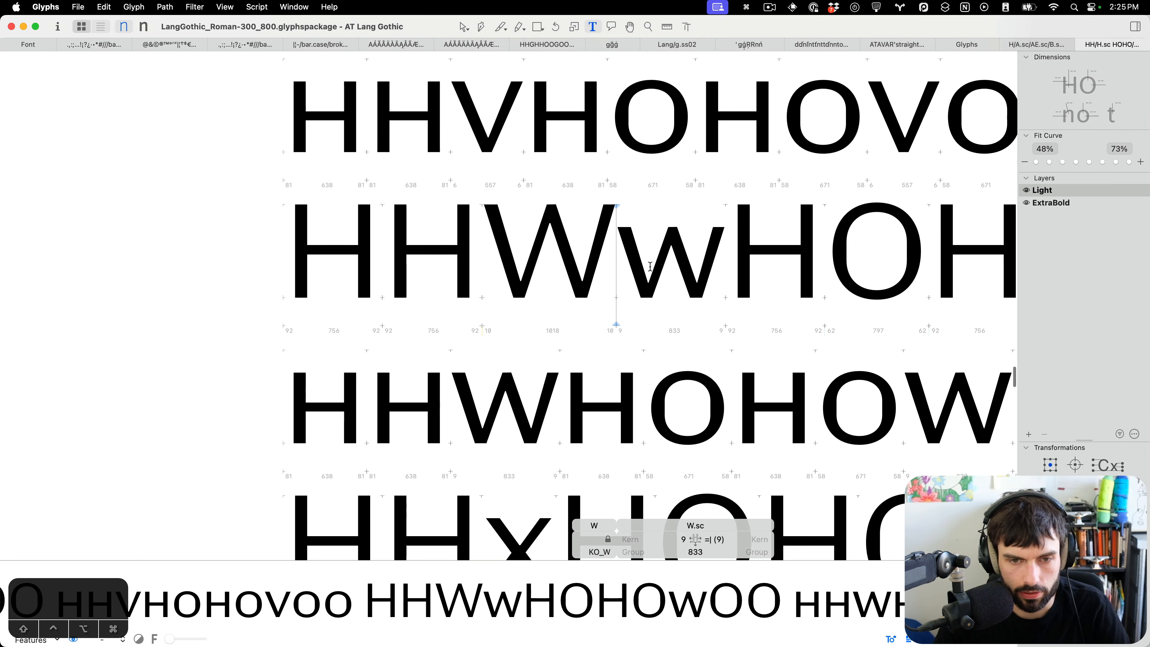
scroll(609, 315, "down", 5)
left_click(466, 282)
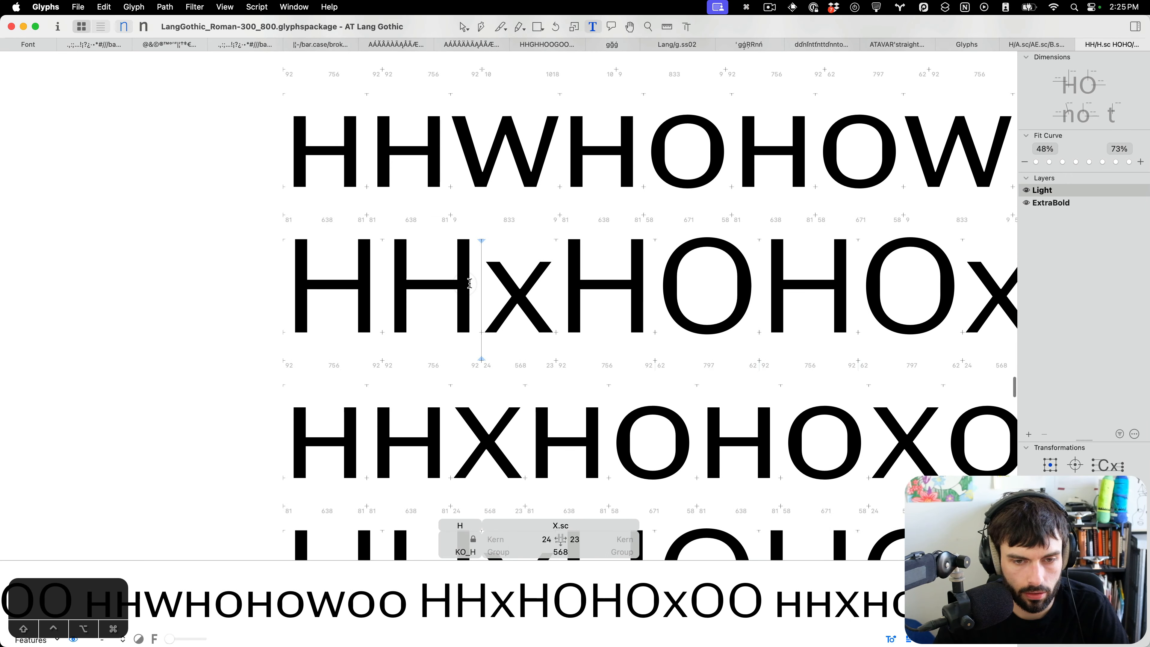
scroll(478, 283, "down", 3)
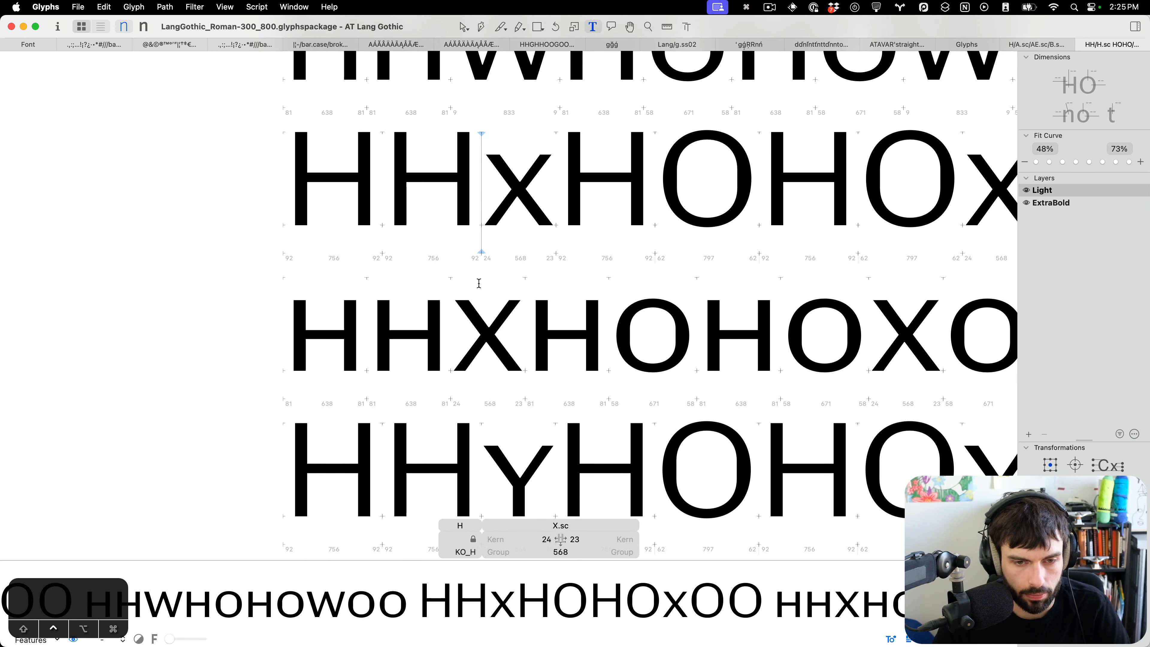
key("ctrl+Left")
type("X")
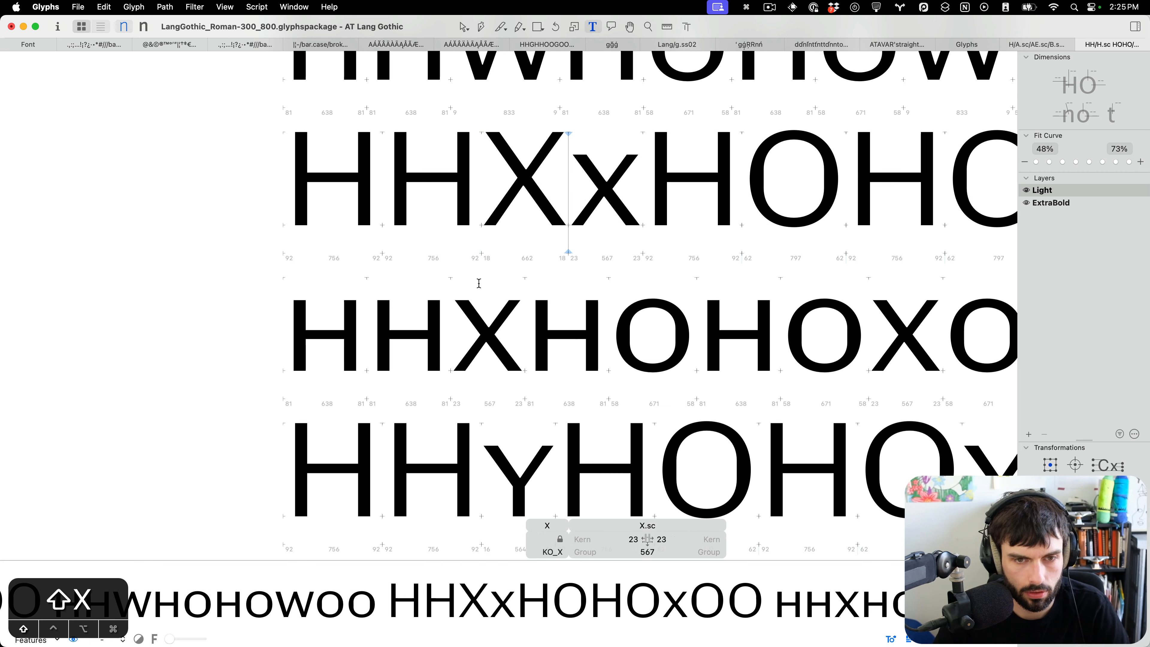
key("ctrl+Left")
key("ctrl+Left")
key("ctrl+Left")
key("ctrl+Left")
key("ctrl+Left")
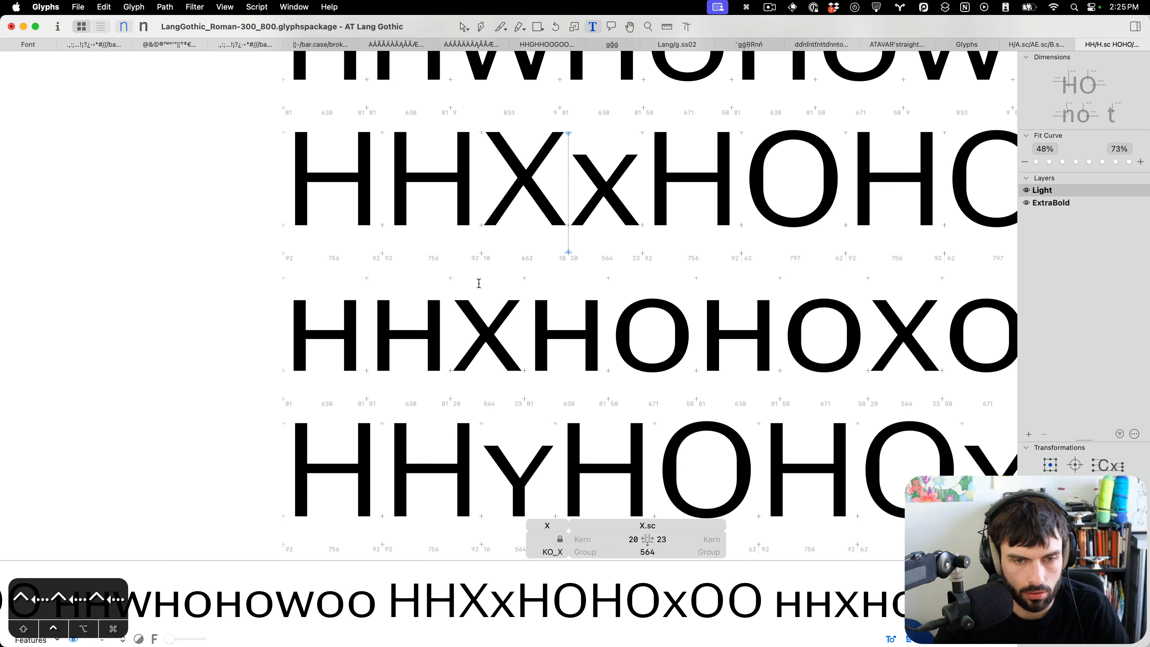
key("super+Left")
key("super+Left")
key("super+Left")
key("super+Left")
key("super+Left")
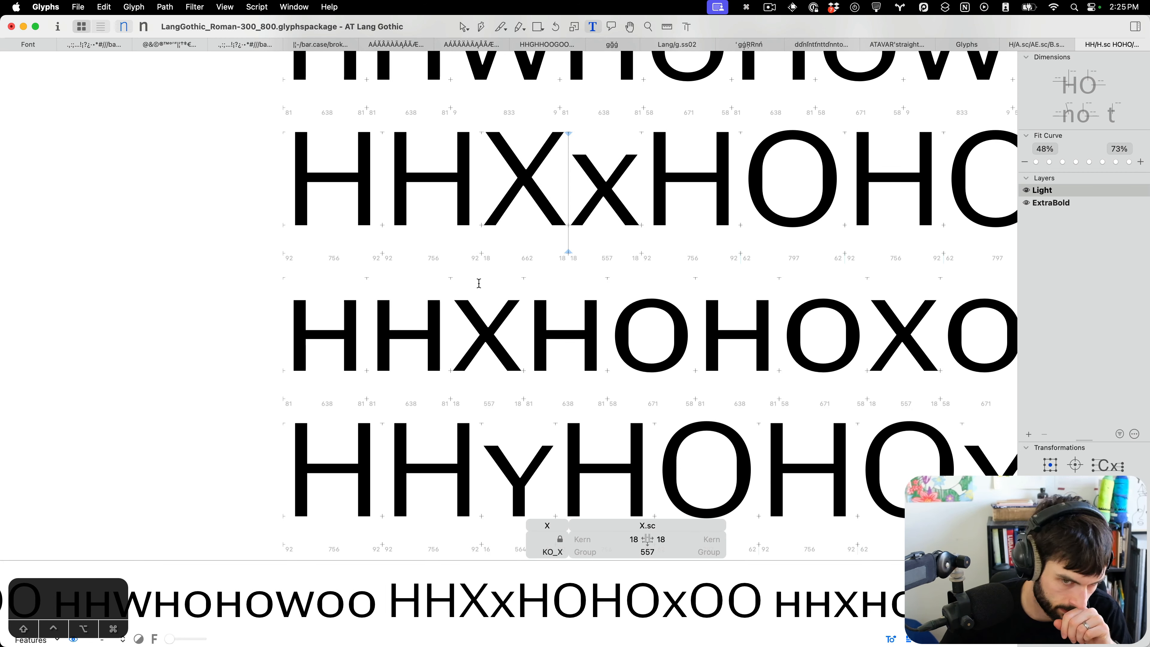
Insert Y before Y.sc, set Y.sc's sidebearings to 8 on both sides, and save the font.
scroll(479, 284, "down", 3)
left_click(490, 413)
type("Y")
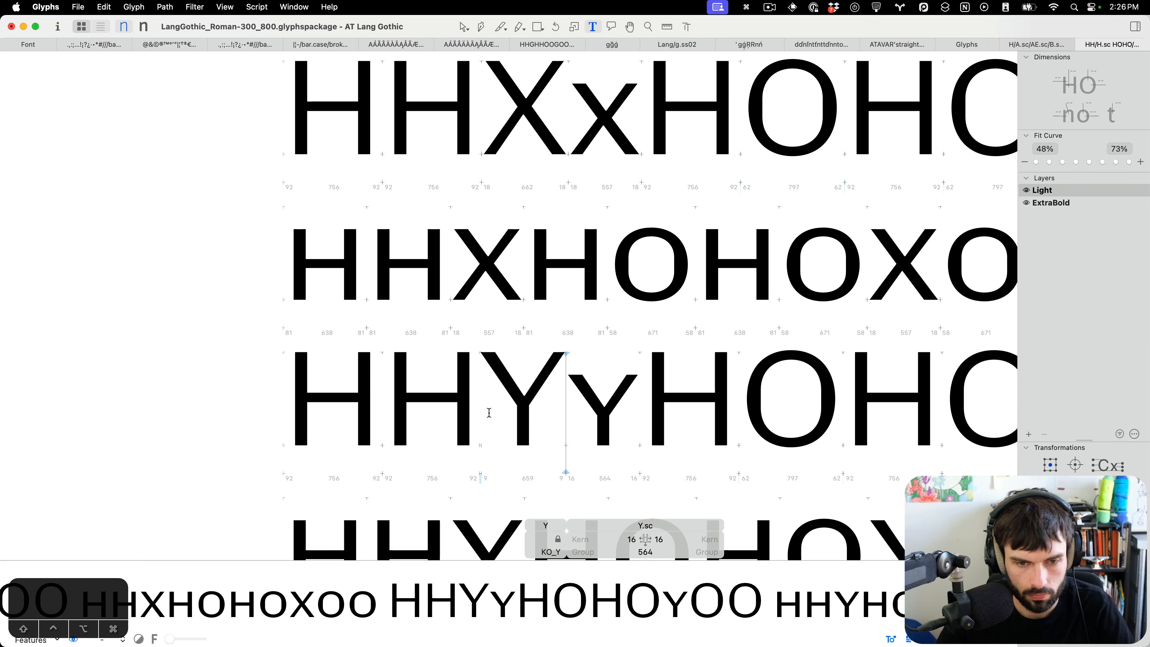
key("ctrl+shift+Left")
key("super+shift+Left")
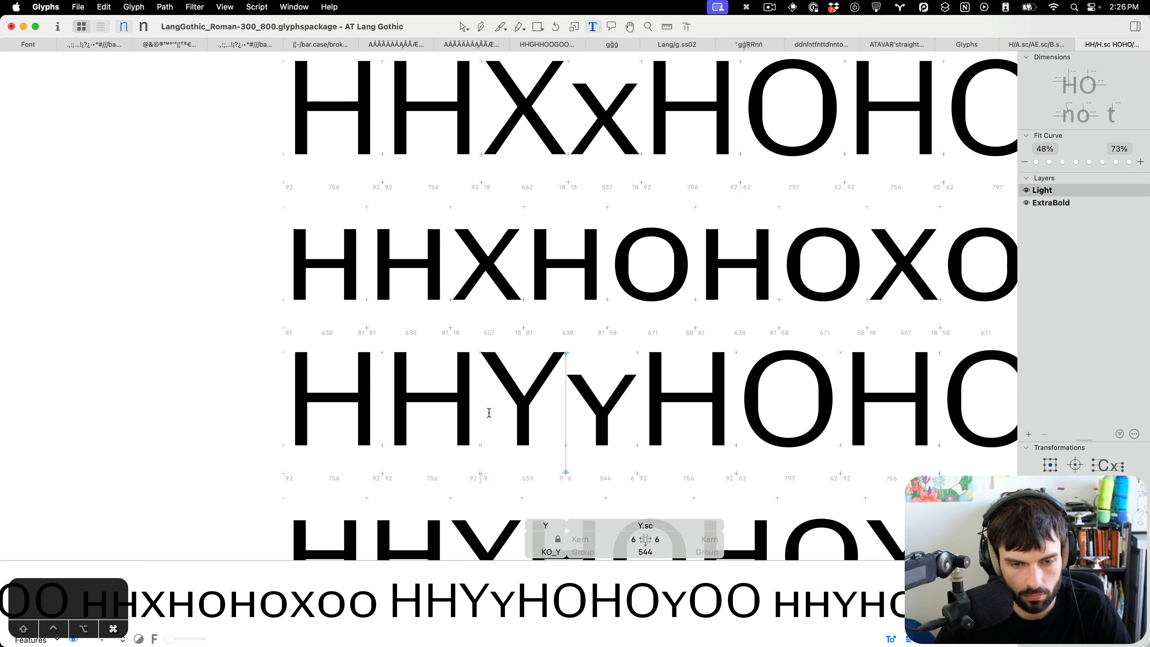
key("ctrl+Right")
key("ctrl+Right")
key("ctrl+Right")
key("super+Right")
key("super+Right")
key("super+Right")
key("ctrl+Left")
key("super+Left")
scroll(490, 412, "down", 10)
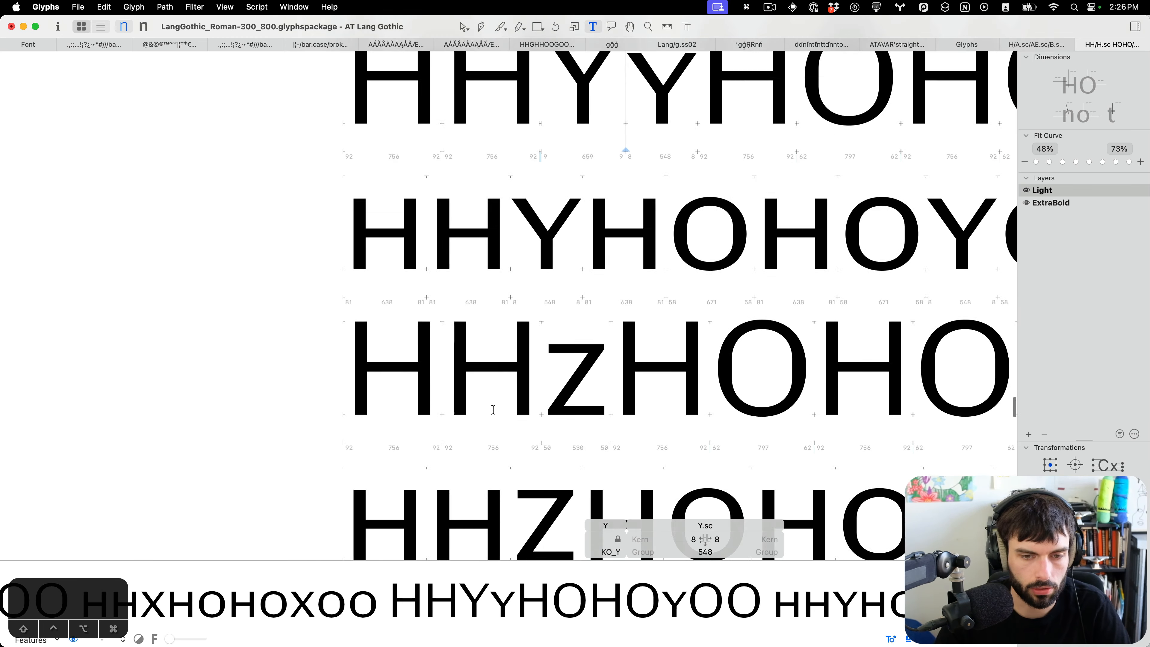
key("super+s")
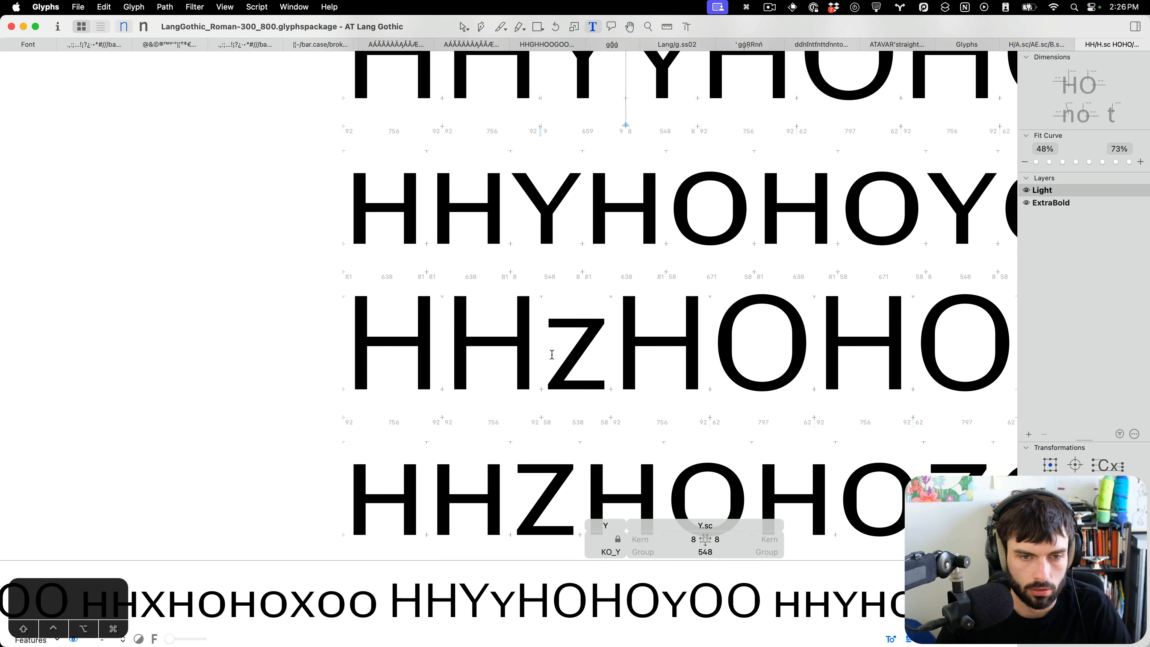
Move to the zero test line and widen zero.sc's sidebearings to 53 left and 52 right.
left_click(552, 354)
scroll(552, 355, "right", 3)
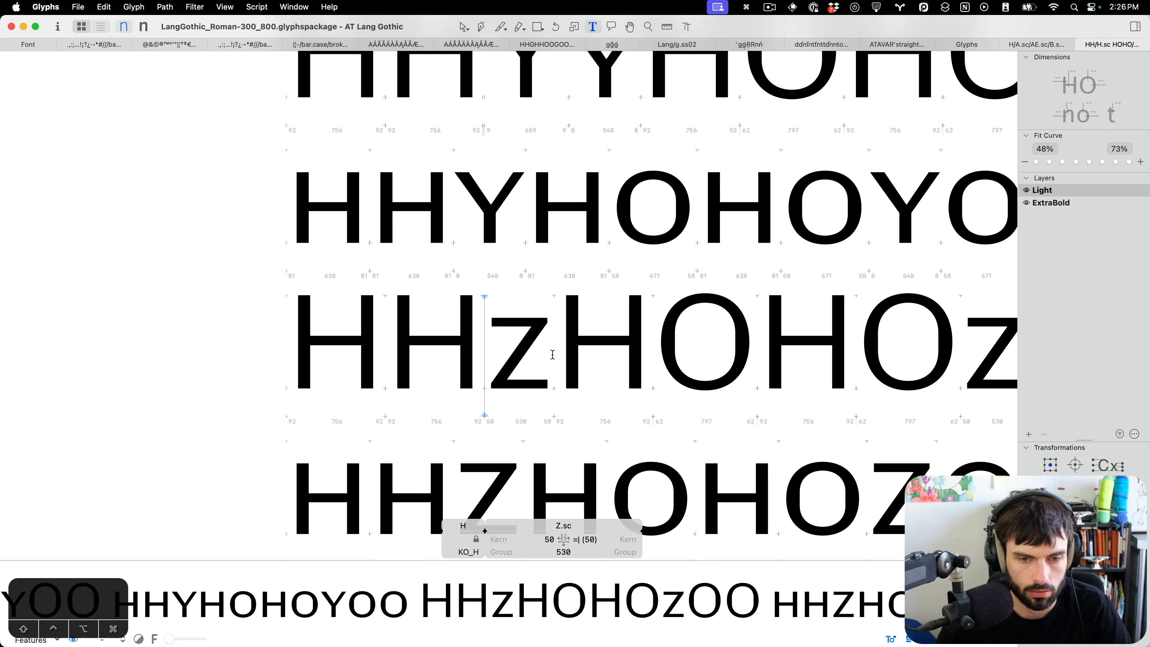
scroll(543, 354, "down", 5)
scroll(514, 354, "down", 8)
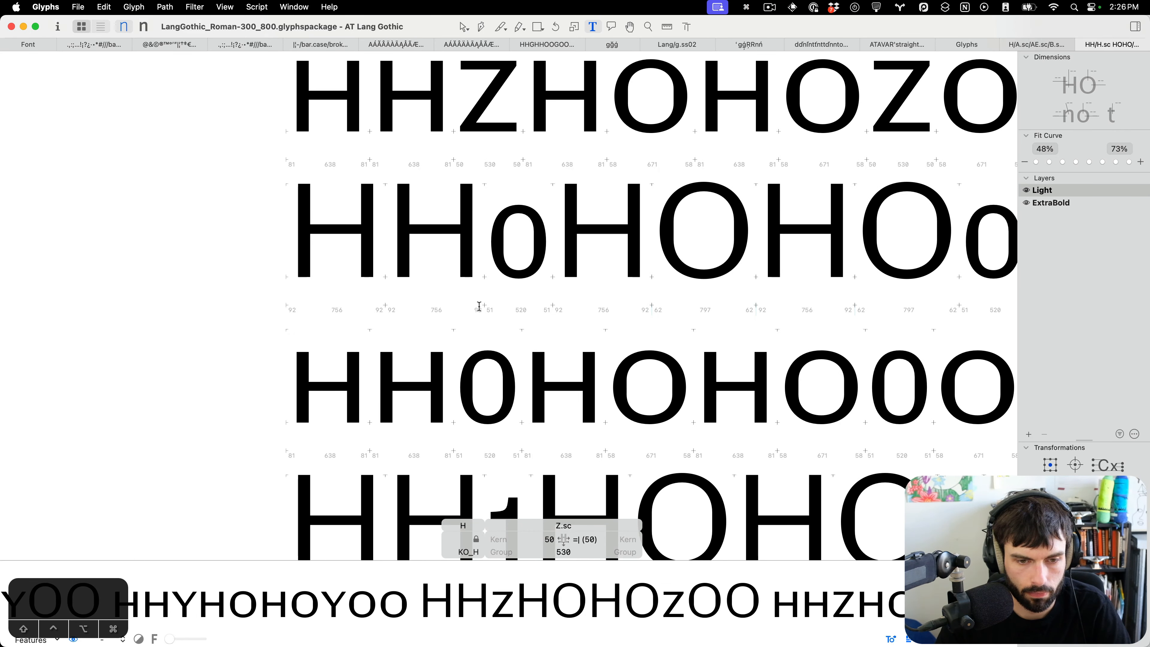
left_click(475, 233)
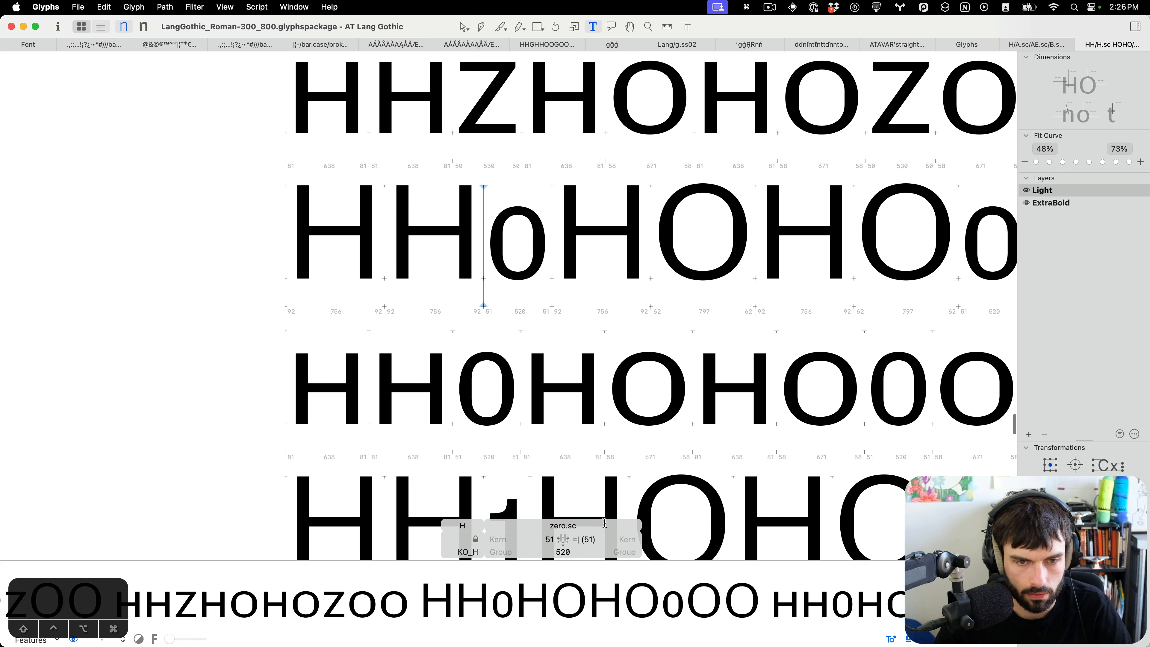
key("ctrl+Right")
key("ctrl+Right")
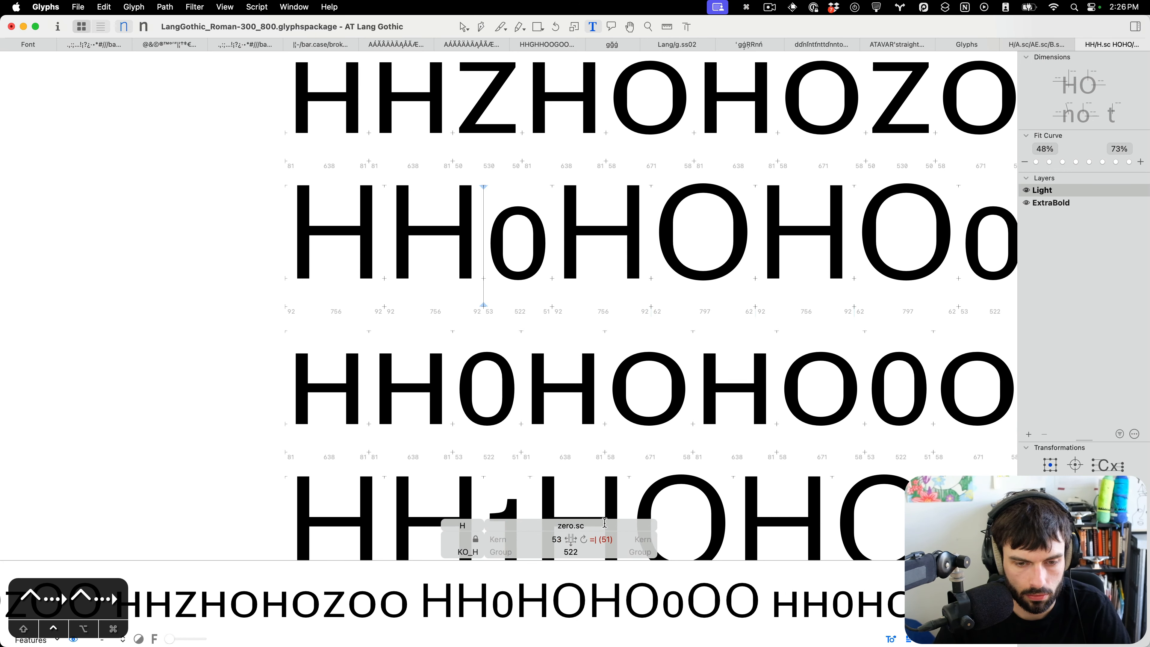
key("super+Right")
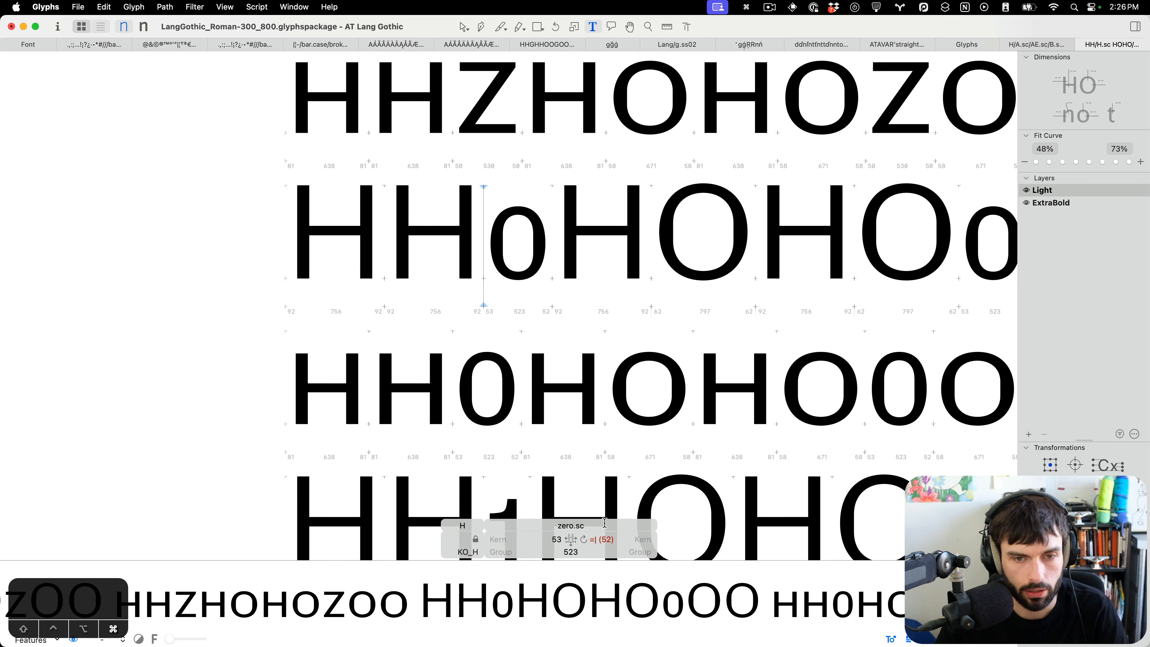
Open zero.sc's outline for editing to inspect its counter, return to text editing, and save the font.
key("super+2")
key("super+1")
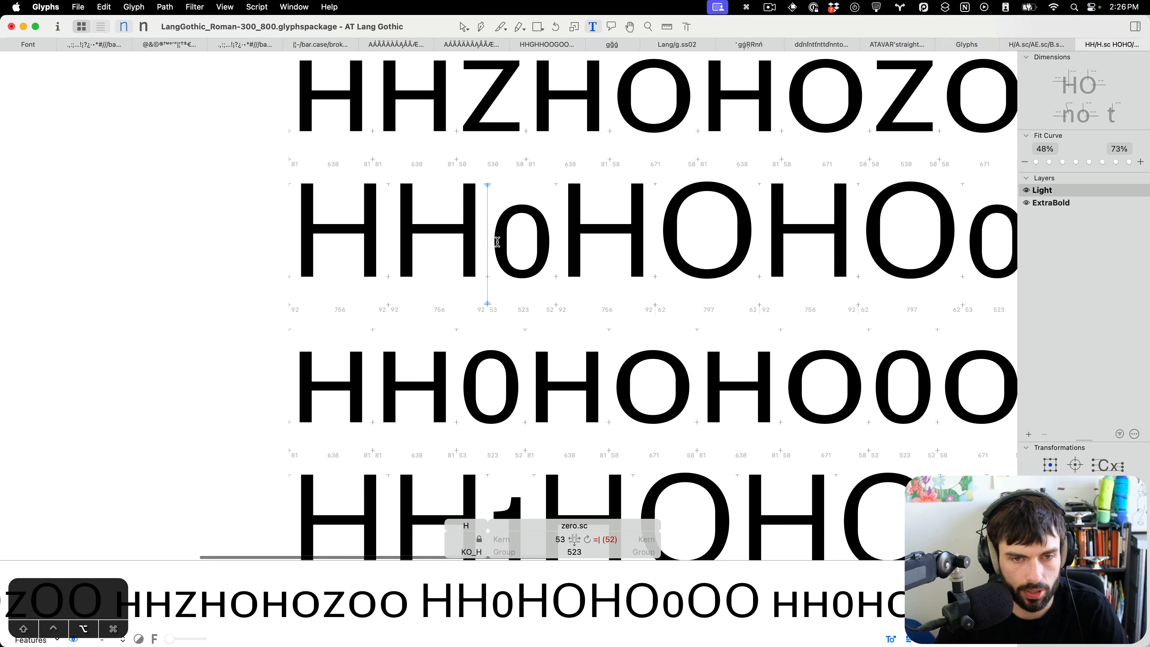
scroll(497, 242, "up", 5)
key("Escape")
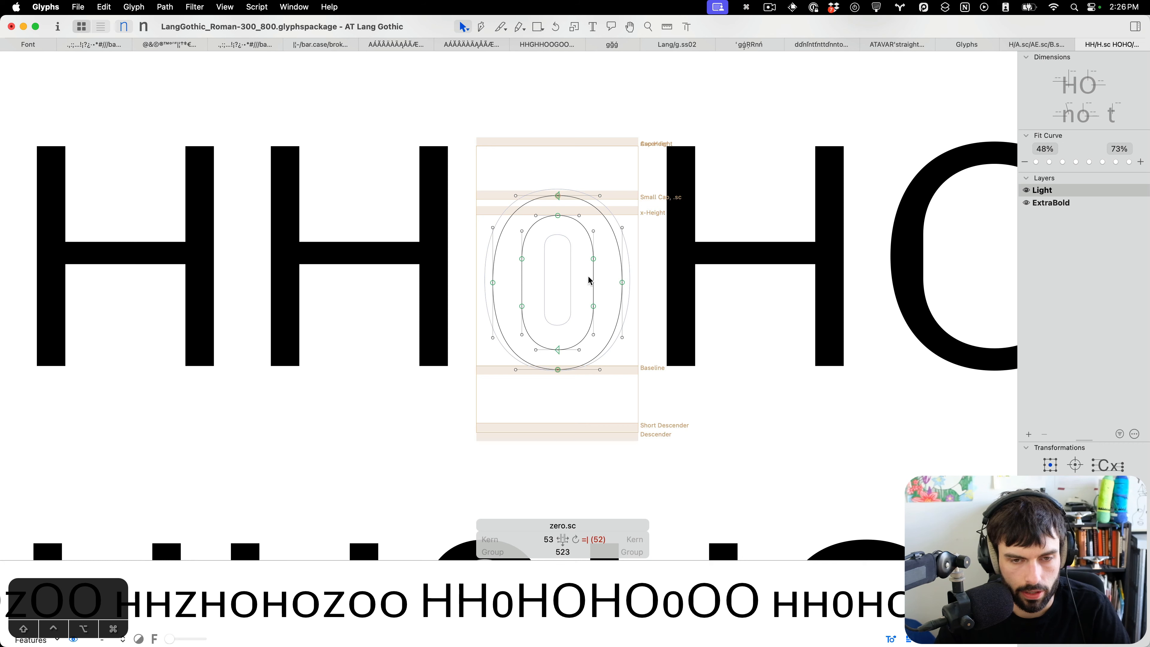
left_click_drag(651, 316, 581, 250)
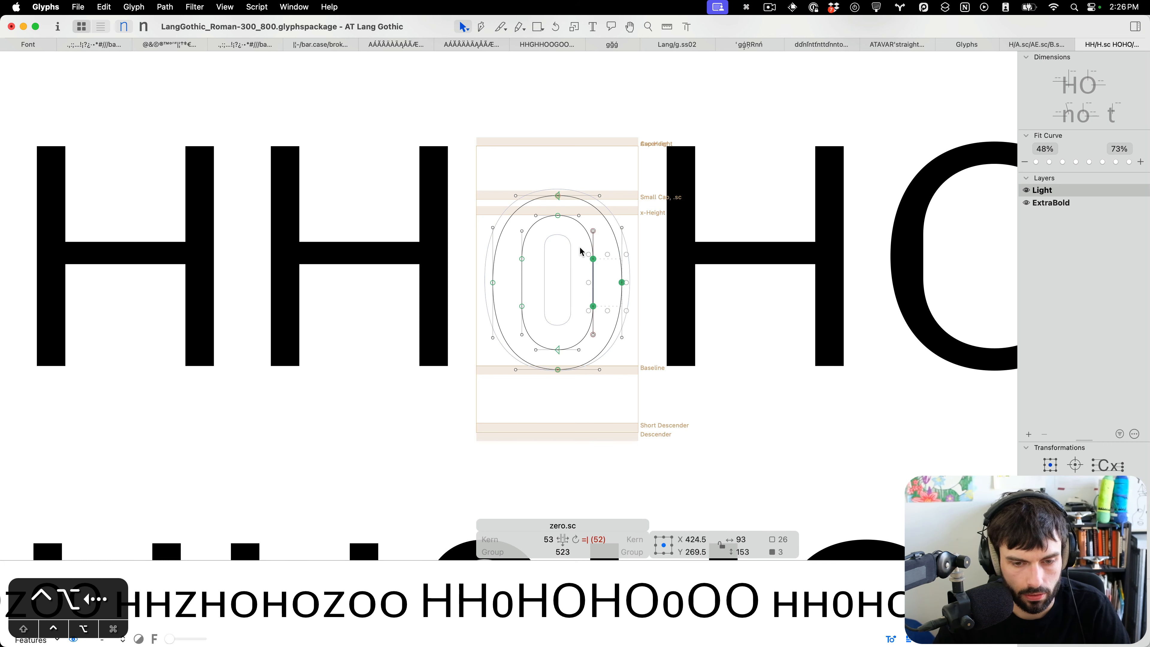
key("cmd+s")
left_click(560, 258)
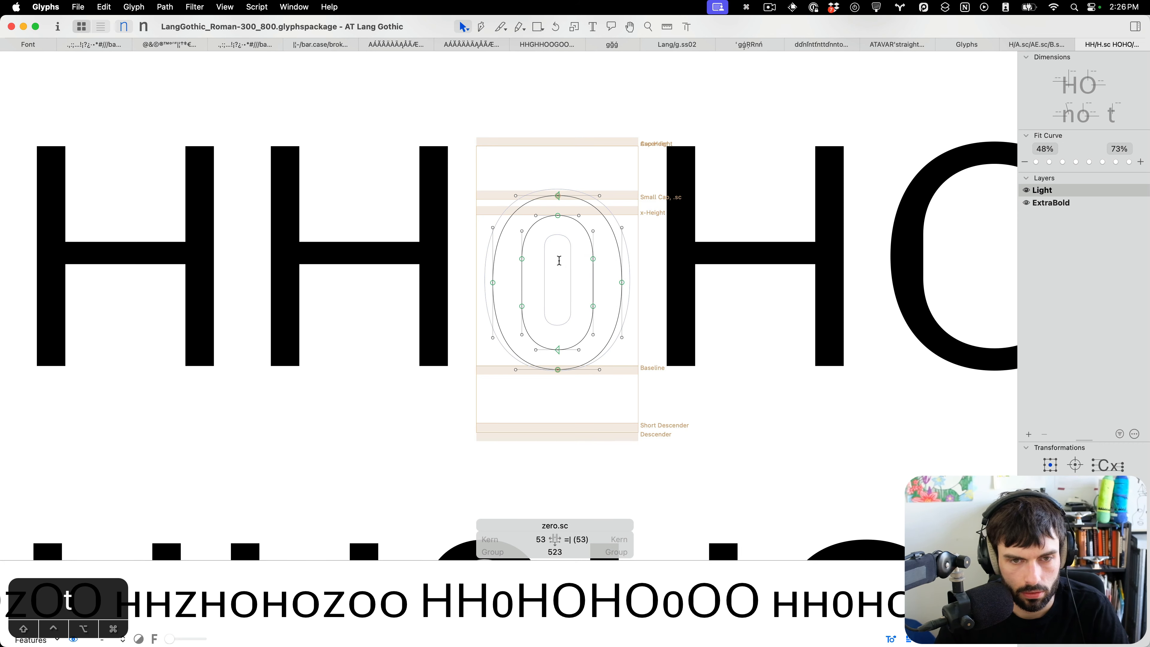
key("t")
scroll(558, 271, "down", 5)
key("super+s")
Scroll through the figure test lines, examining the spacing of the small-cap figures from two.sc to eight.sc.
scroll(557, 271, "down", 4)
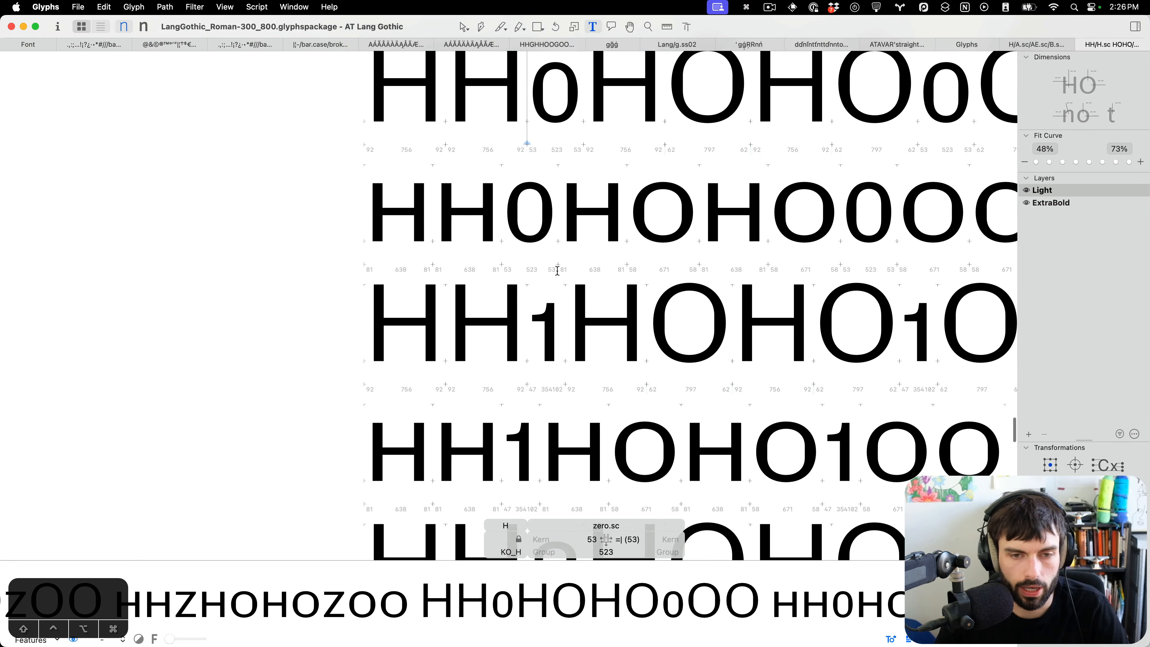
scroll(556, 280, "down", 3)
scroll(539, 177, "down", 6)
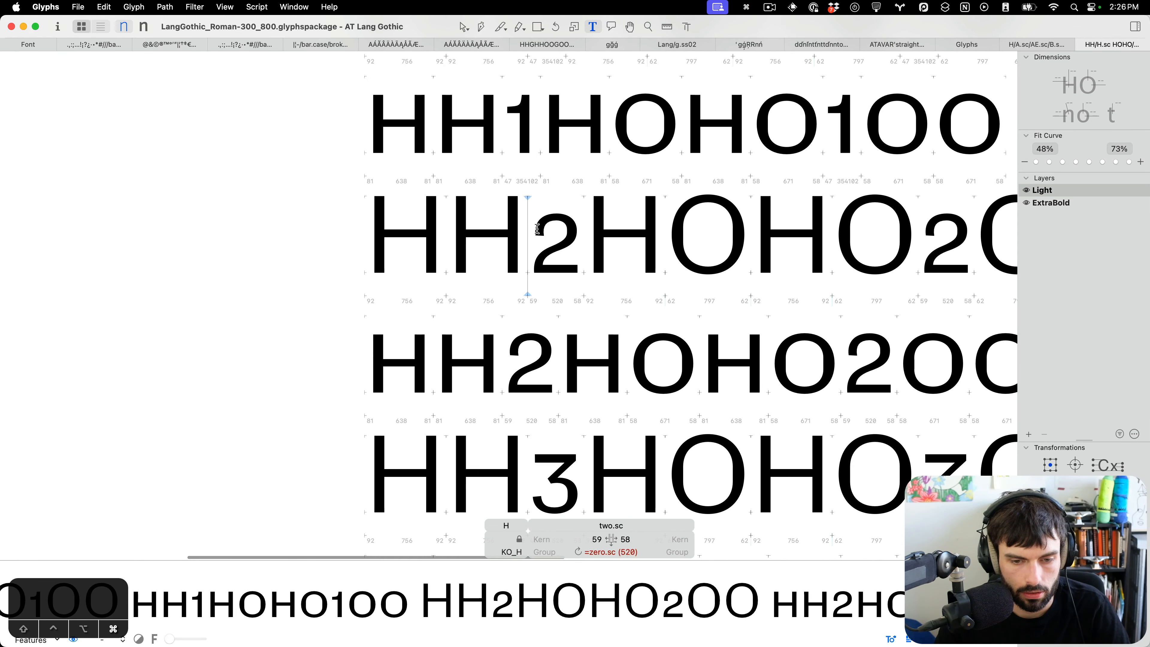
key("ctrl+super+m")
scroll(537, 229, "down", 10)
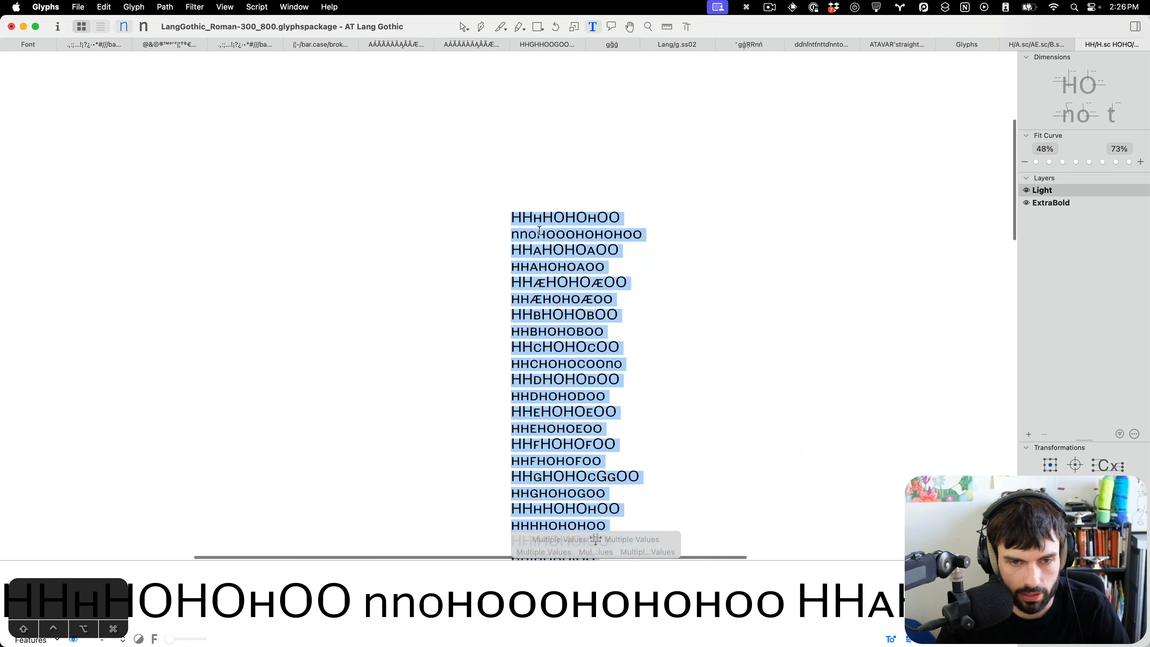
scroll(538, 231, "down", 20)
scroll(539, 232, "down", 10)
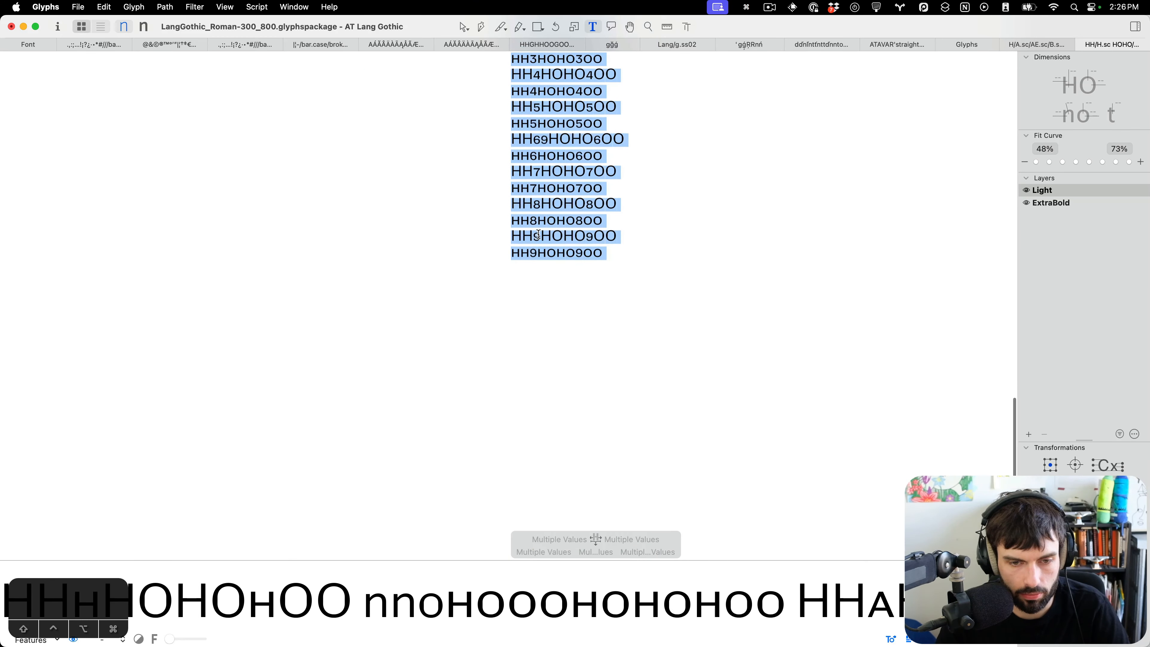
left_click(536, 163)
scroll(537, 167, "up", 10)
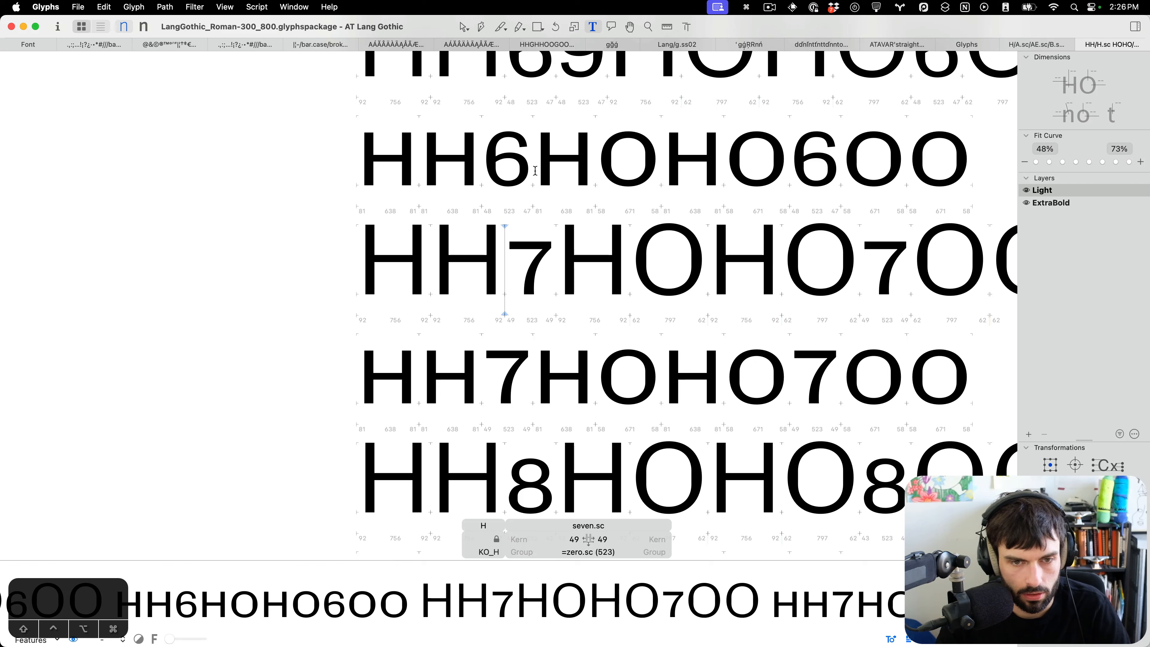
scroll(525, 170, "down", 8)
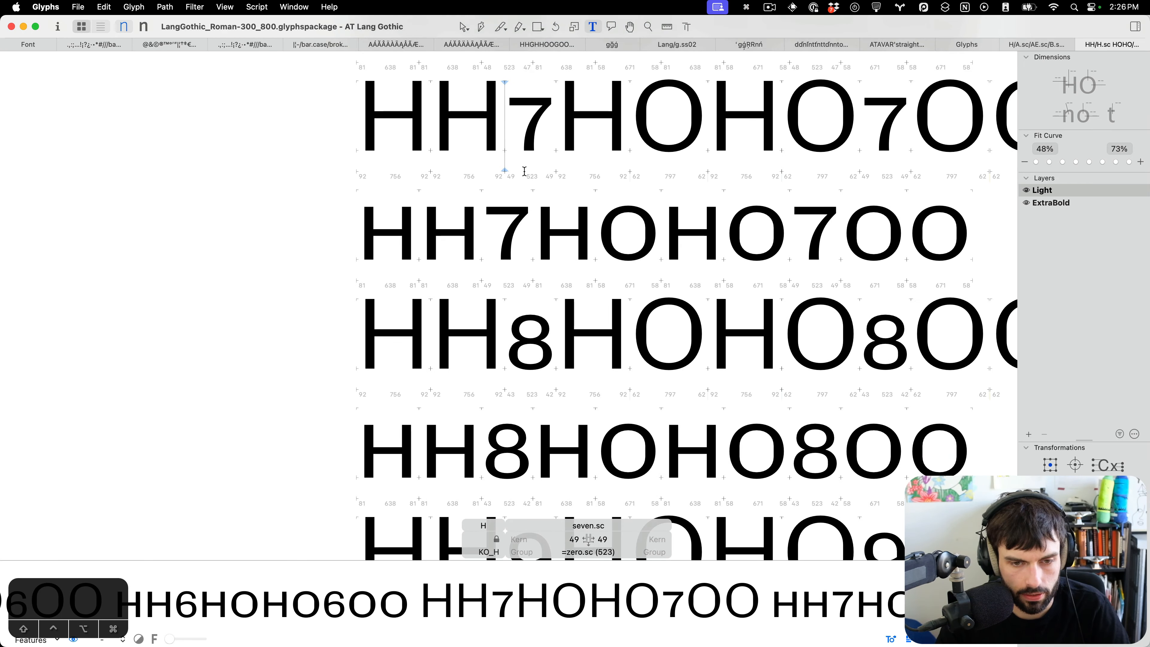
left_click(515, 205)
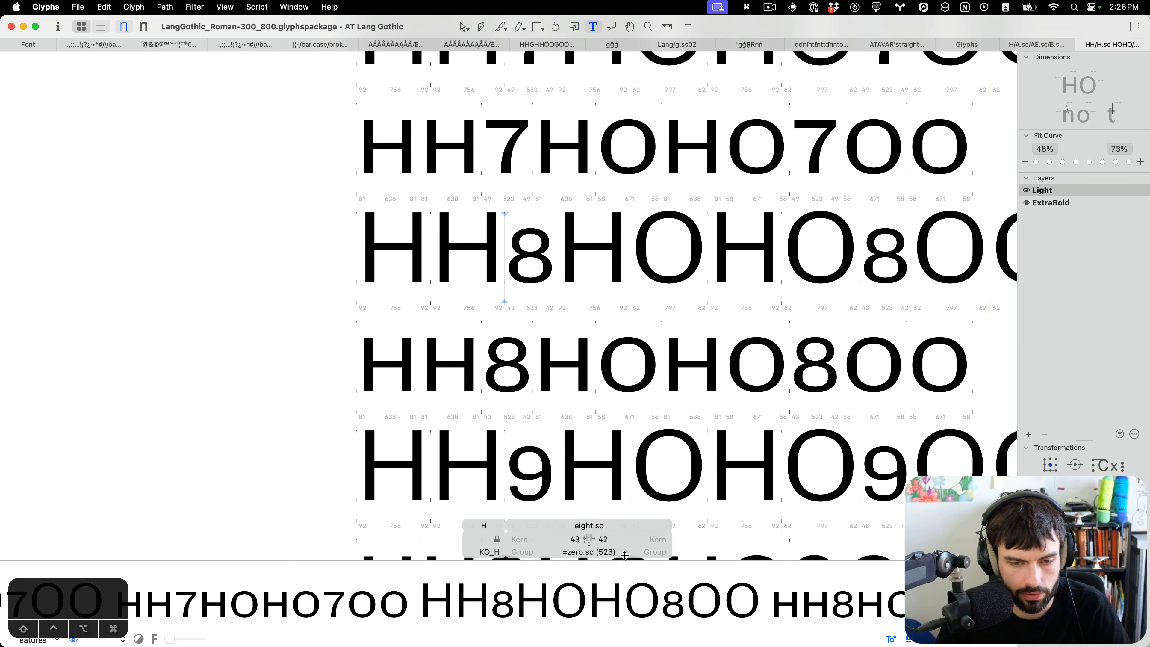
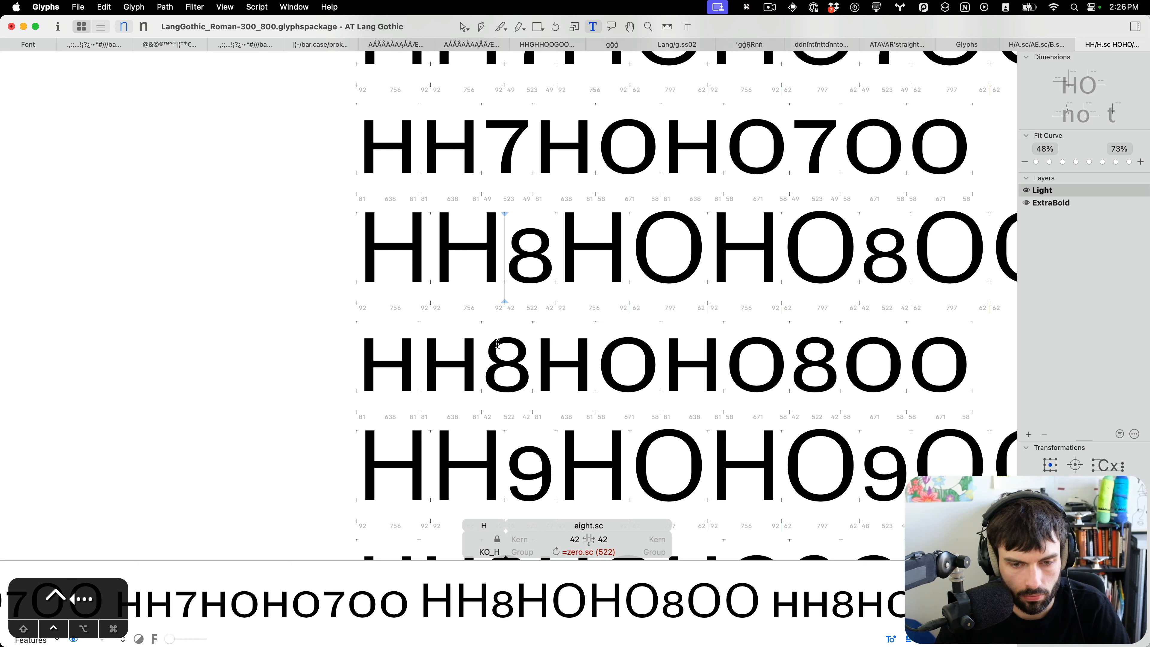
Save the font and scroll back up through the small-cap figure test lines, reviewing their spacing.
scroll(497, 343, "down", 1)
key("ctrl+super+m")
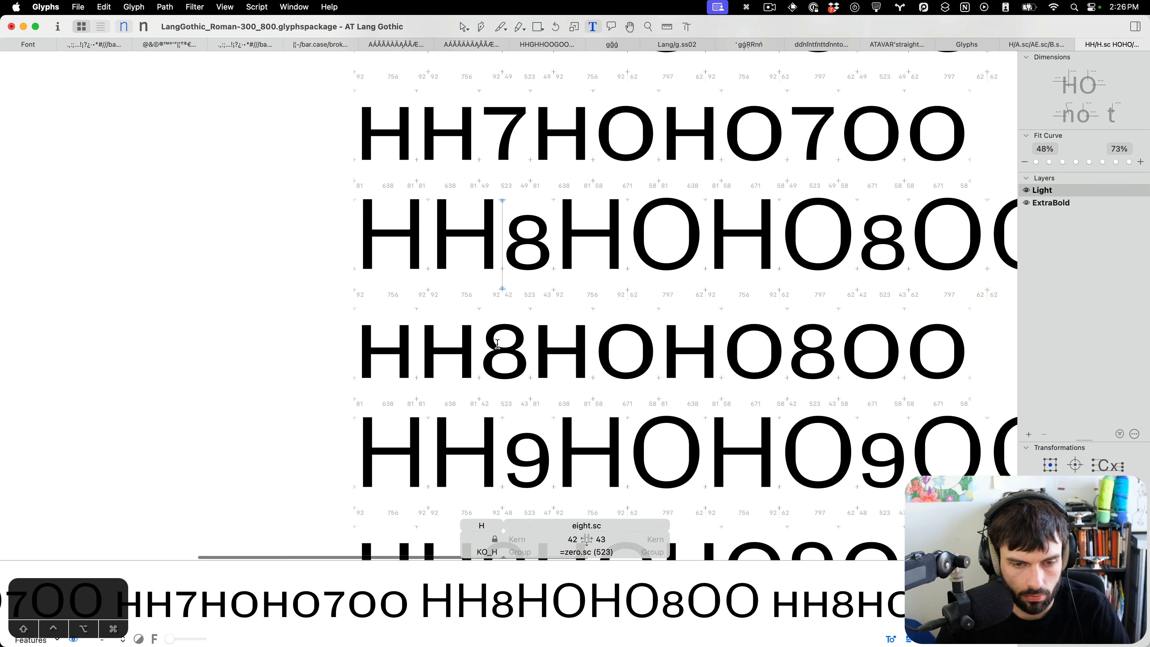
scroll(498, 343, "down", 5)
left_click(494, 346)
scroll(494, 345, "down", 5)
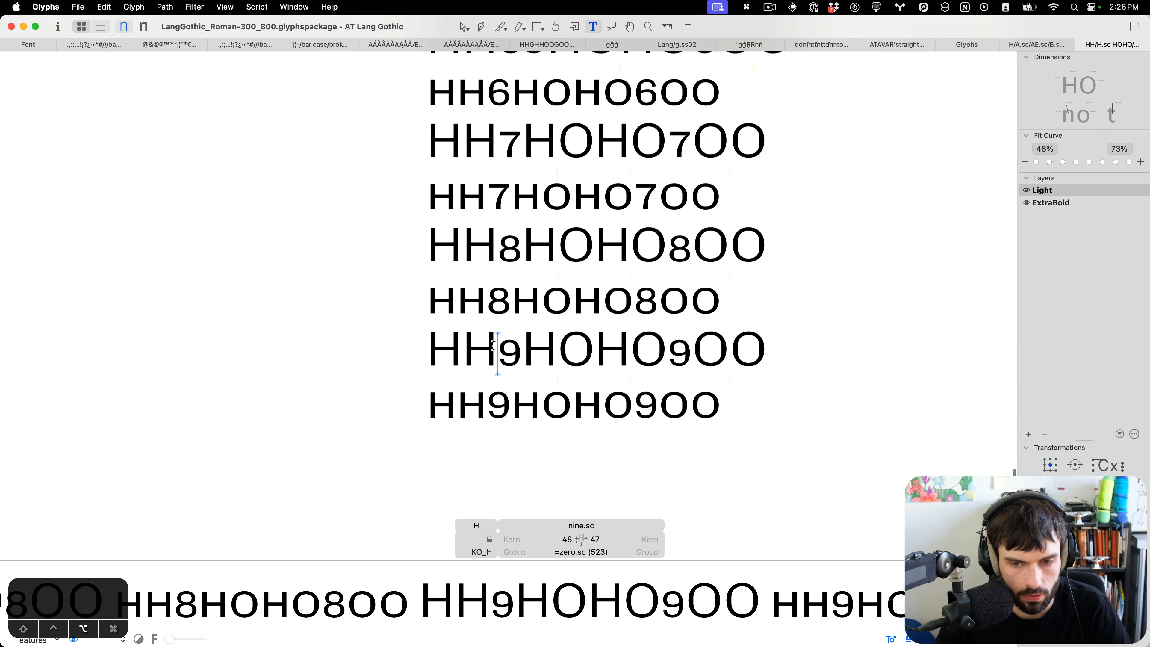
scroll(494, 345, "up", 2)
key("super+s")
scroll(494, 346, "up", 5)
scroll(494, 346, "up", 8)
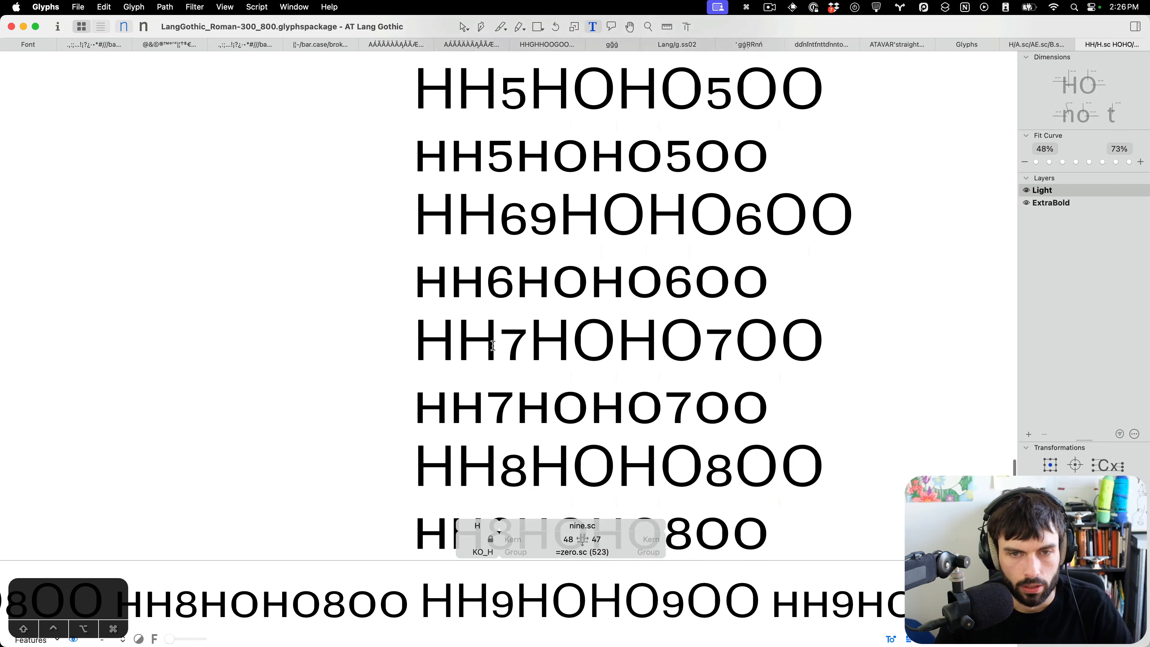
scroll(496, 344, "up", 4)
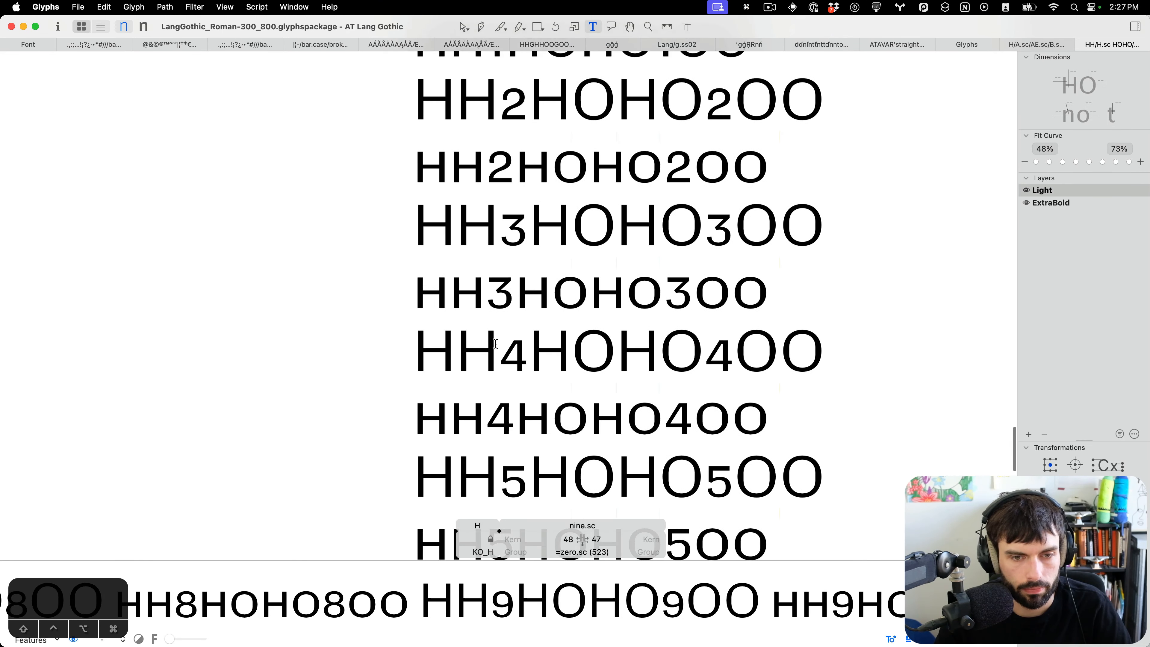
scroll(510, 346, "up", 5)
scroll(511, 349, "down", 5)
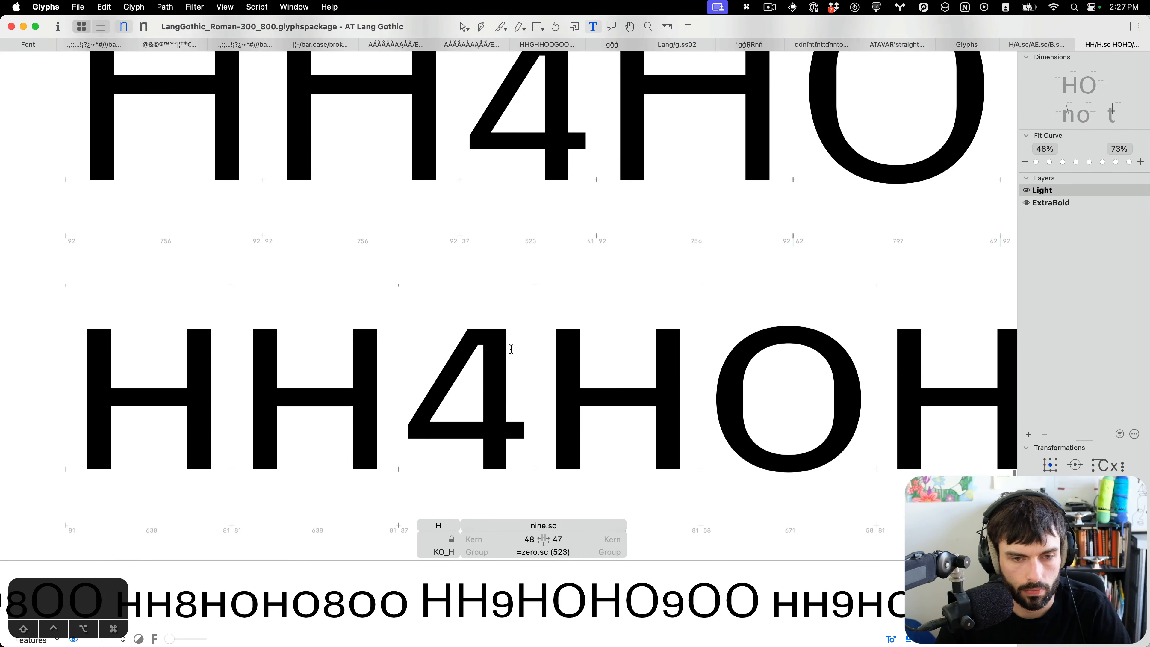
Open four.sc's outline for inspection and return to text editing.
double_click(468, 398)
left_click(427, 427)
key("t")
scroll(596, 405, "down", 5)
scroll(596, 405, "up", 6)
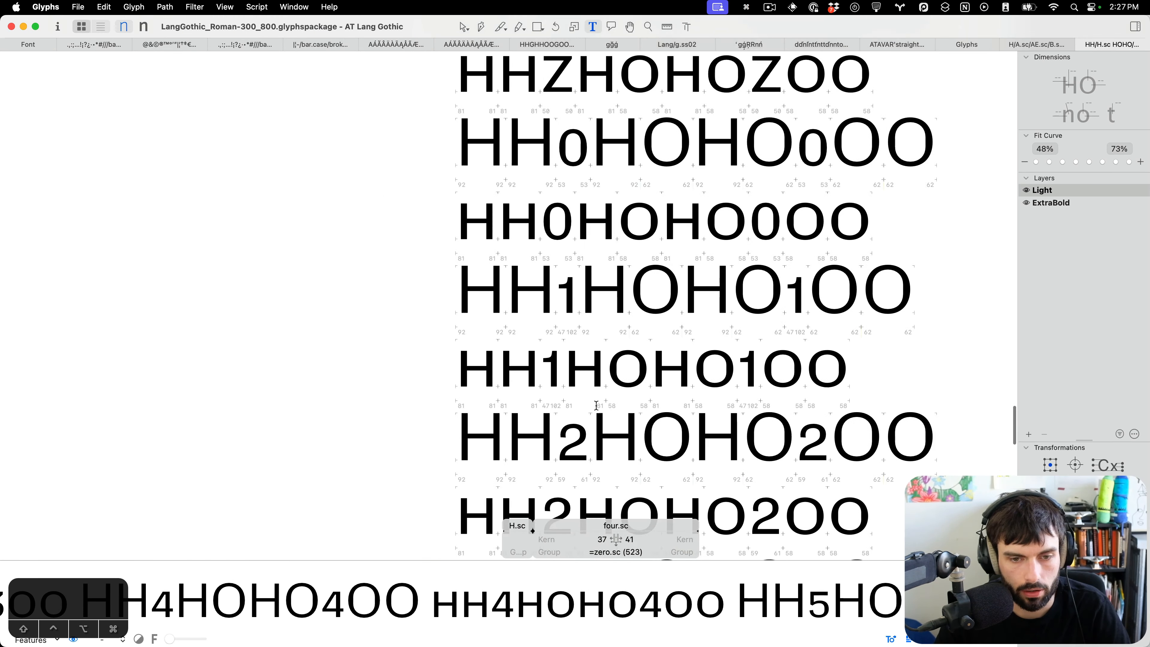
Open Z.sc's outline and thicken its horizontal bars by nudging the top bar's inner edge down and the bottom bar's inner edge up.
scroll(596, 405, "down", 2)
scroll(598, 406, "up", 4)
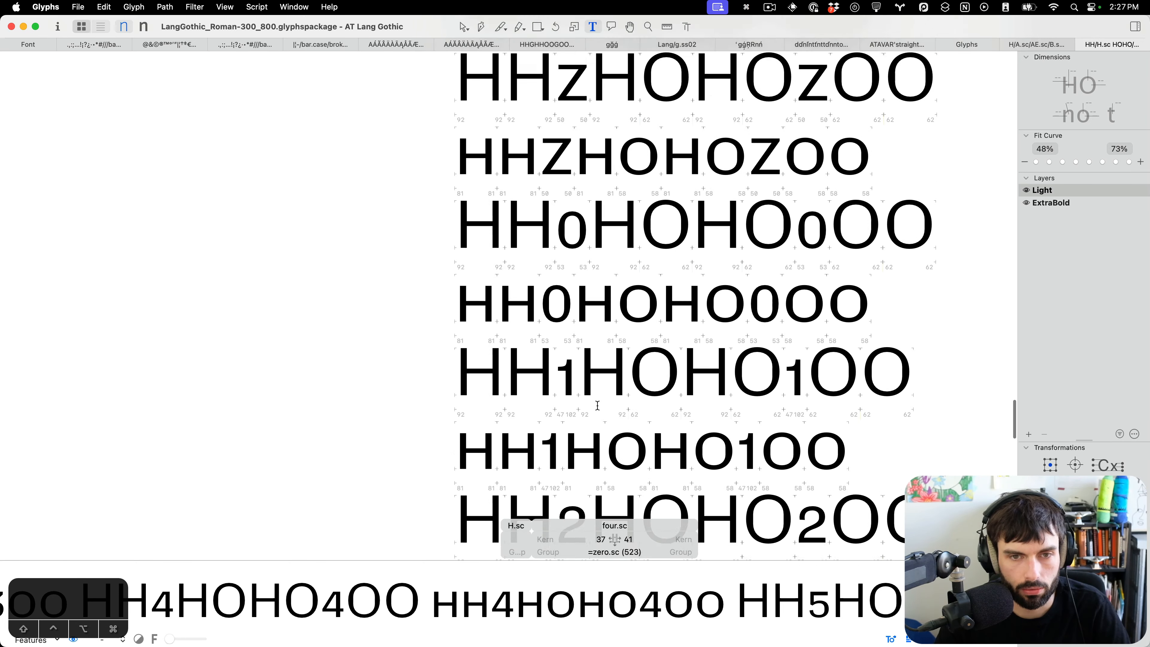
scroll(598, 406, "up", 3)
scroll(591, 397, "right", 2)
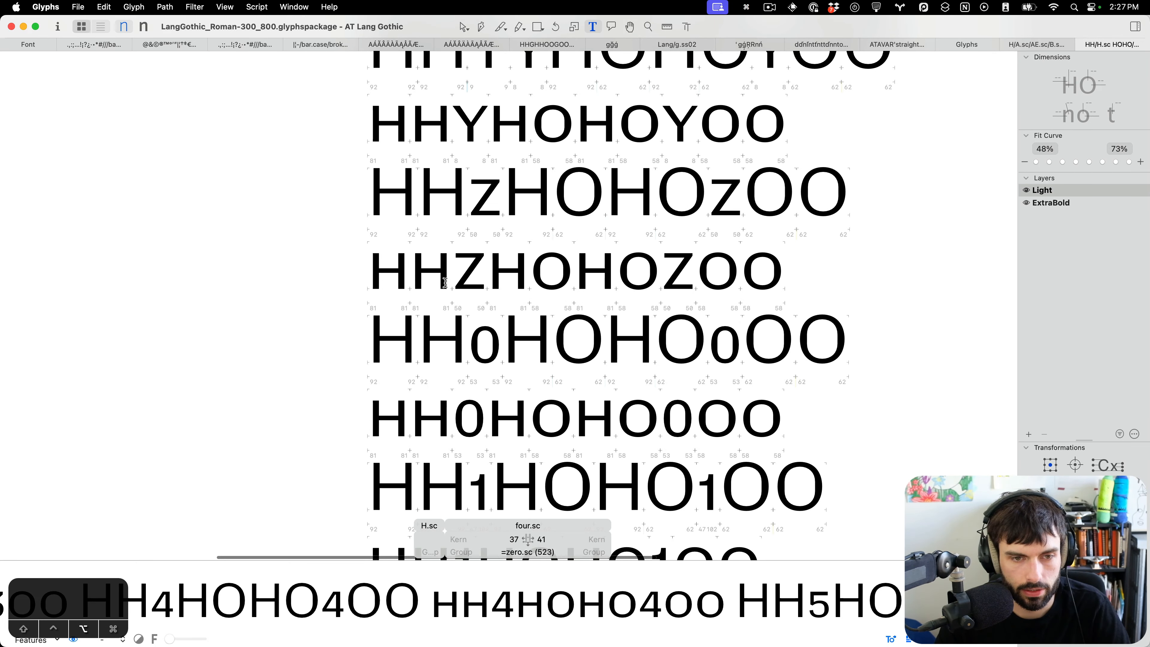
scroll(445, 283, "up", 5)
scroll(502, 214, "up", 3)
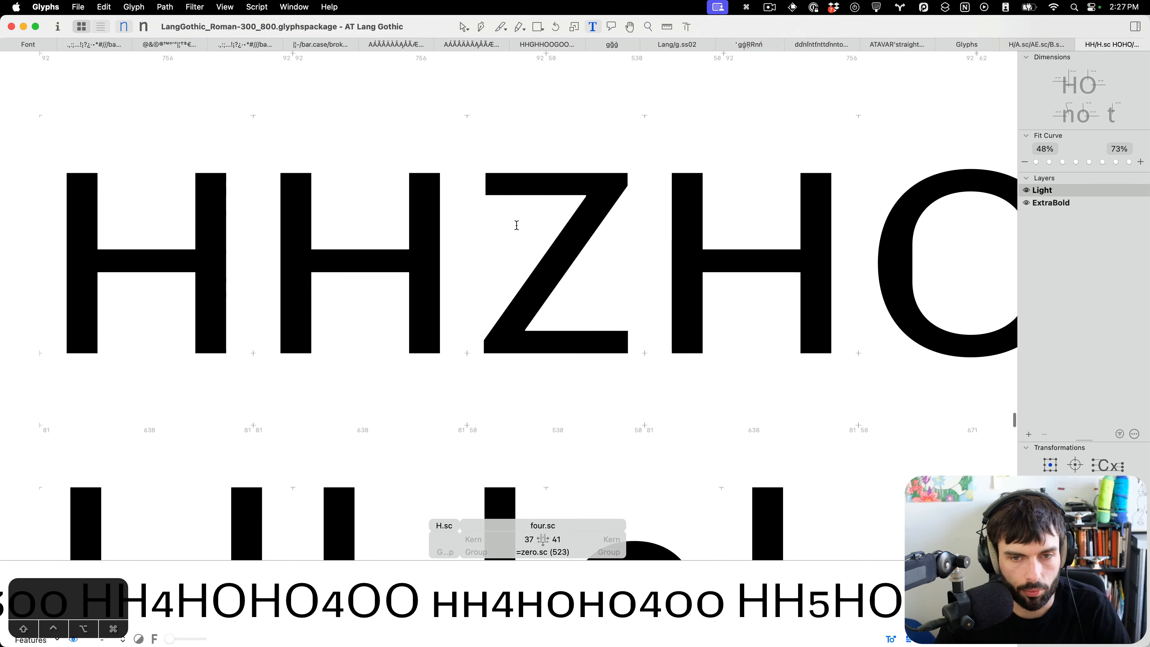
scroll(516, 225, "down", 3)
scroll(516, 225, "up", 4)
double_click(607, 288)
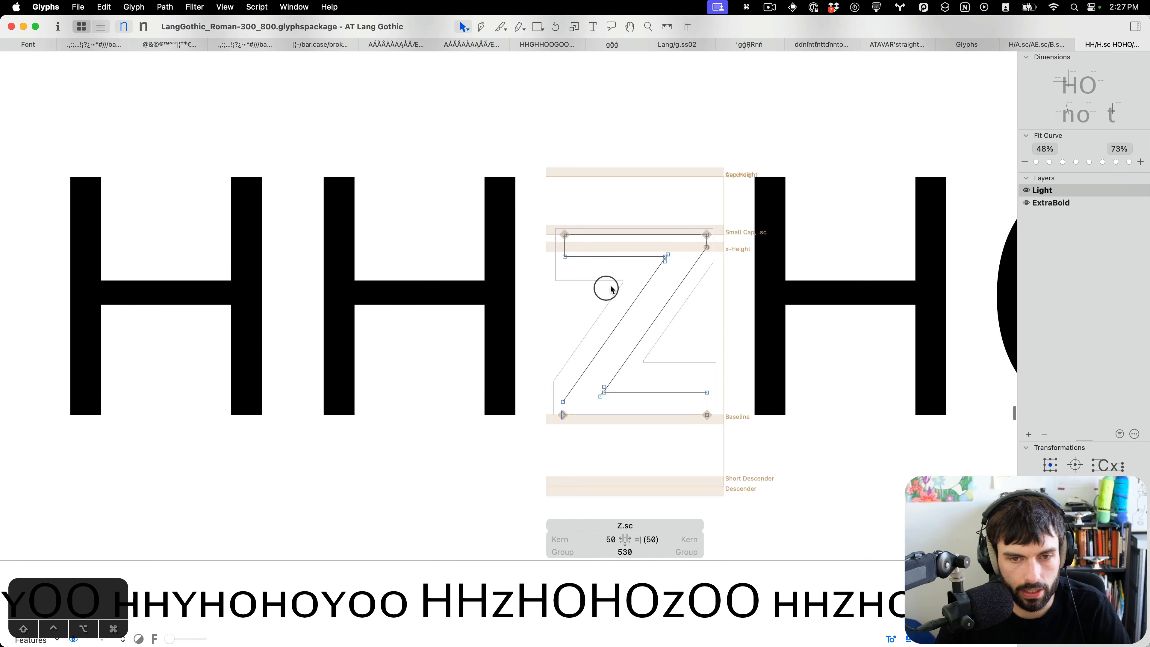
scroll(645, 272, "down", 8)
double_click(533, 278)
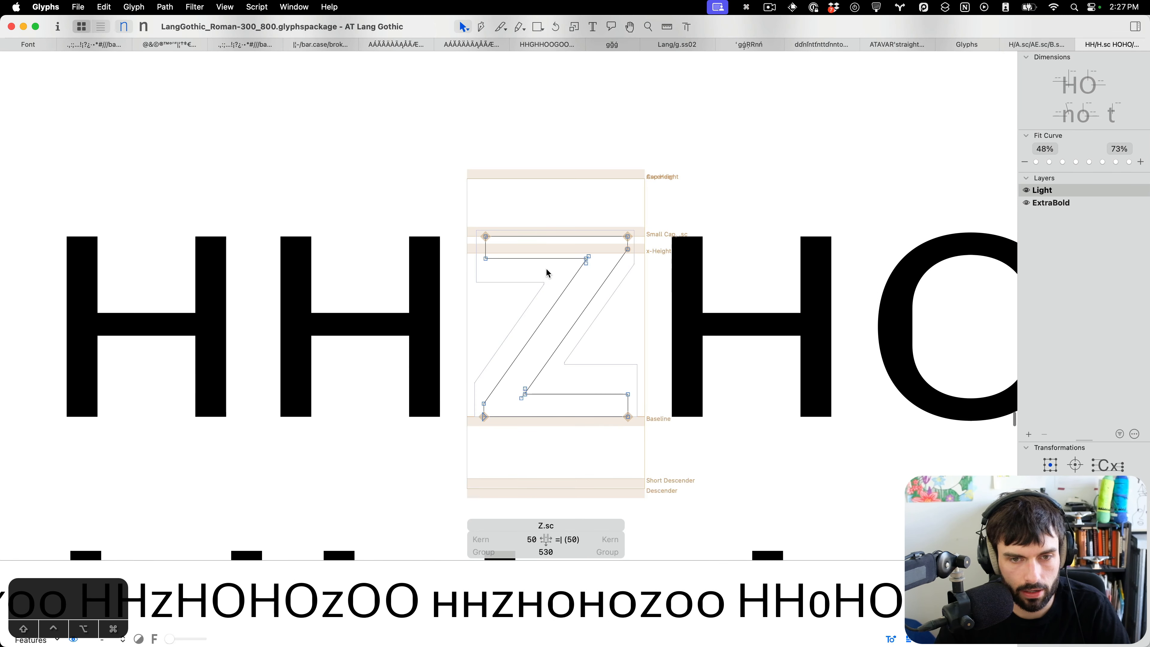
scroll(552, 270, "up", 3)
left_click_drag(633, 237, 395, 282)
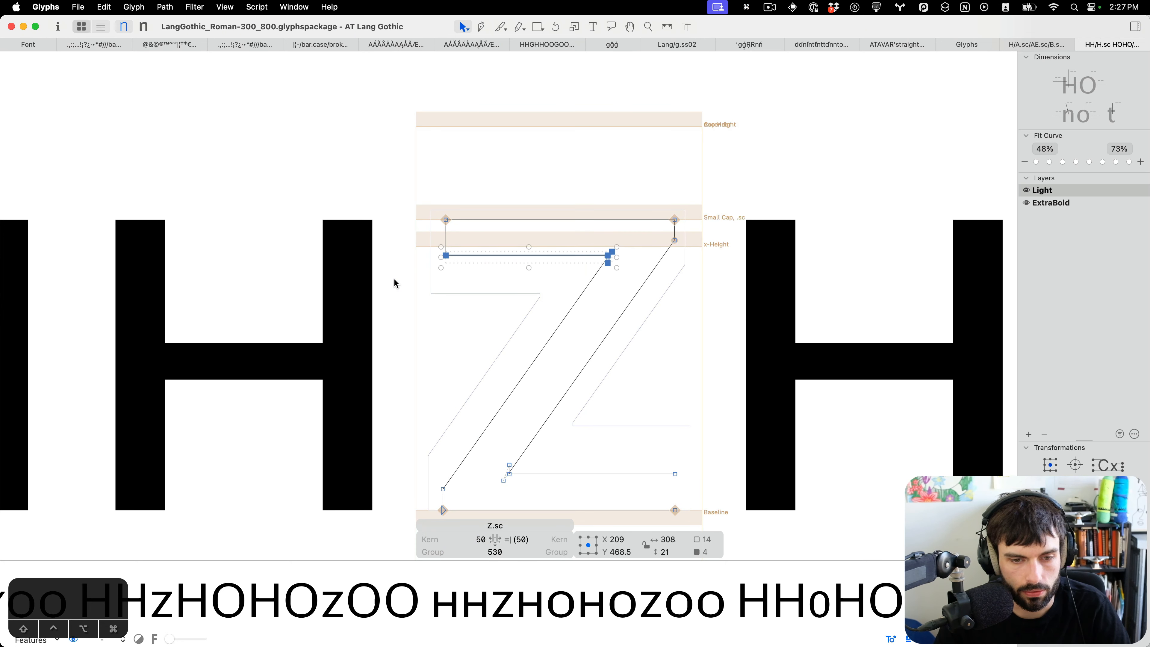
key("Down")
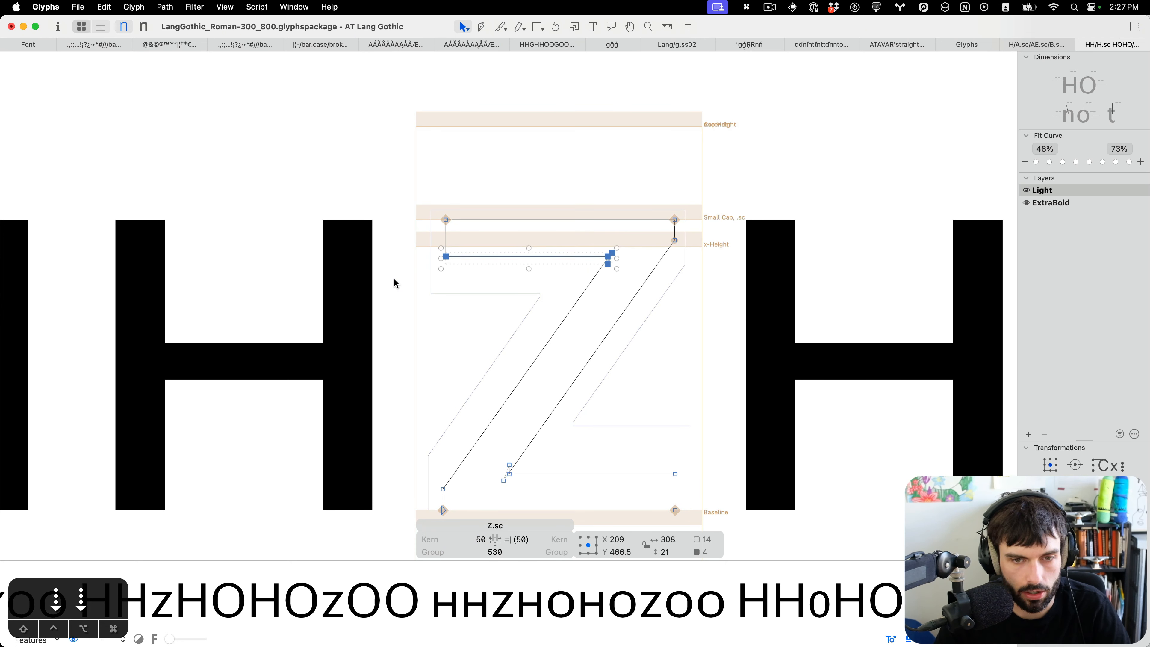
left_click_drag(709, 500, 480, 408)
key("Up")
key("Up")
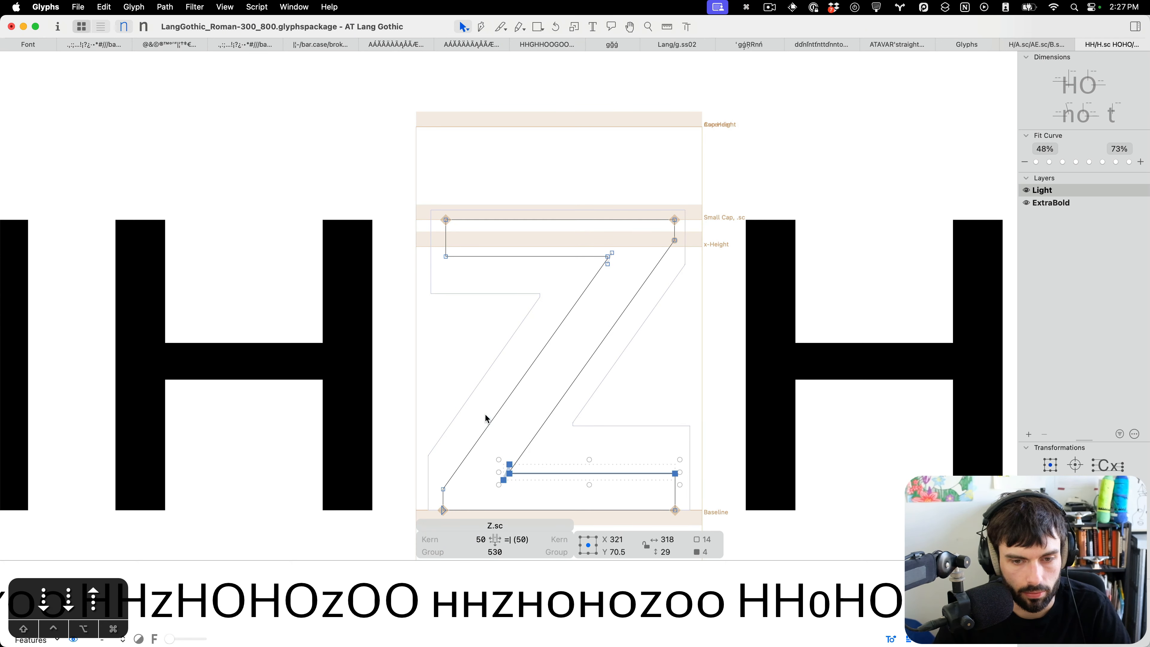
key("t")
Reopen Z.sc's outline to check the bars, return to text editing, and save the font.
scroll(568, 345, "down", 5)
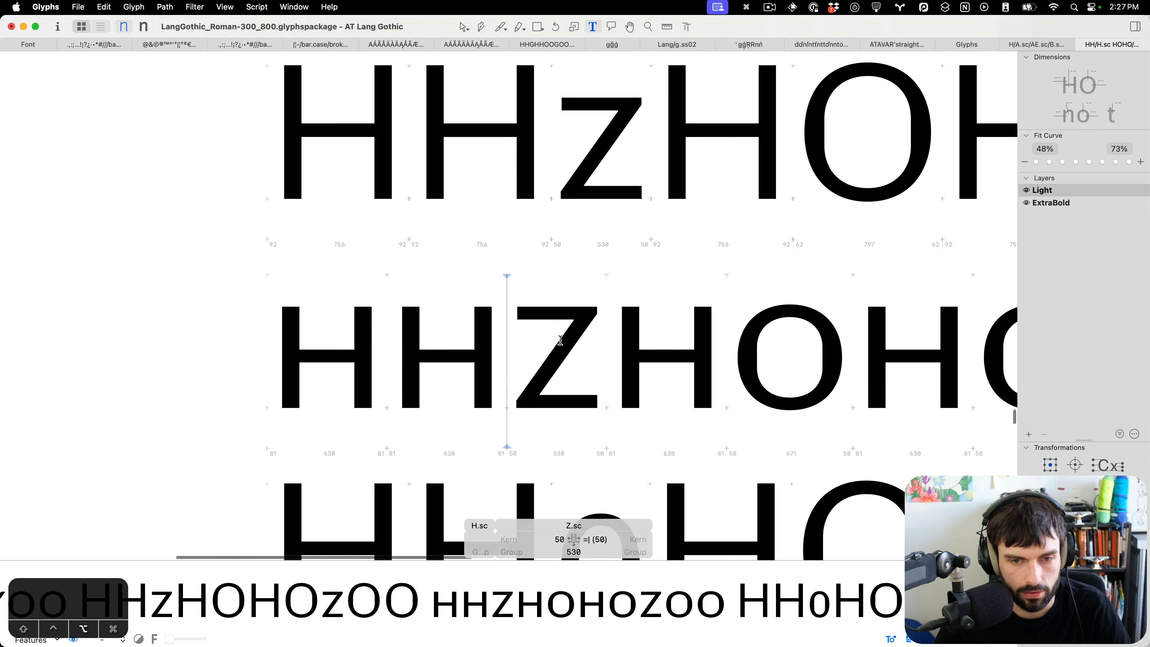
scroll(555, 360, "up", 5)
left_click(574, 361)
key("Escape")
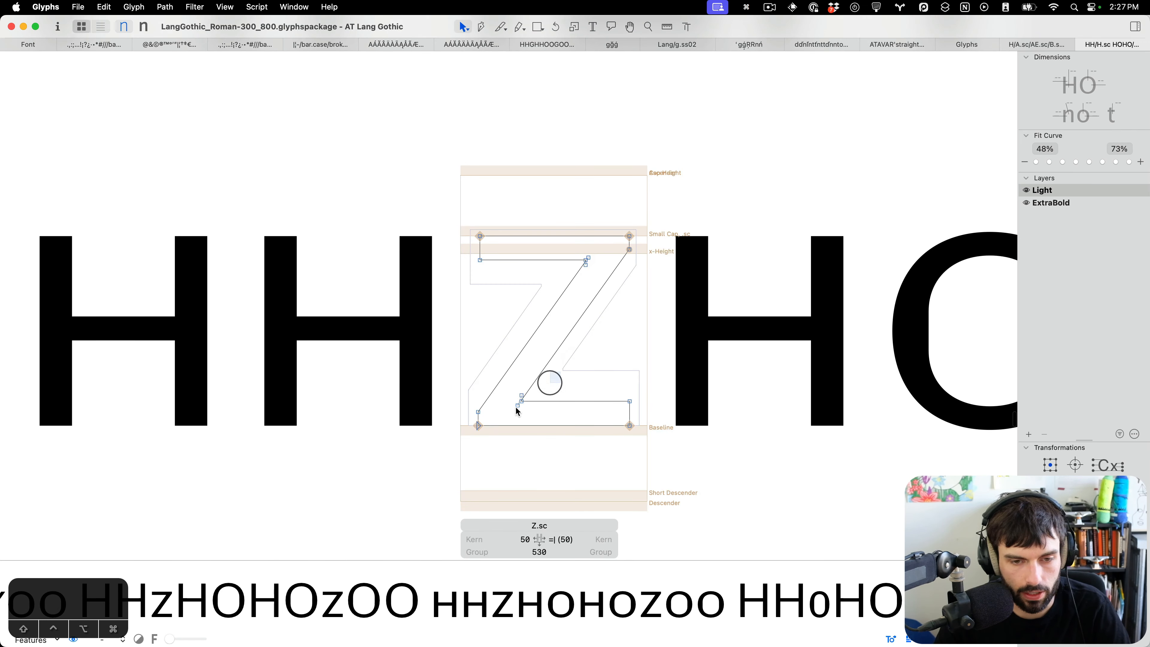
left_click_drag(603, 219, 540, 301)
key("t")
scroll(387, 294, "down", 5)
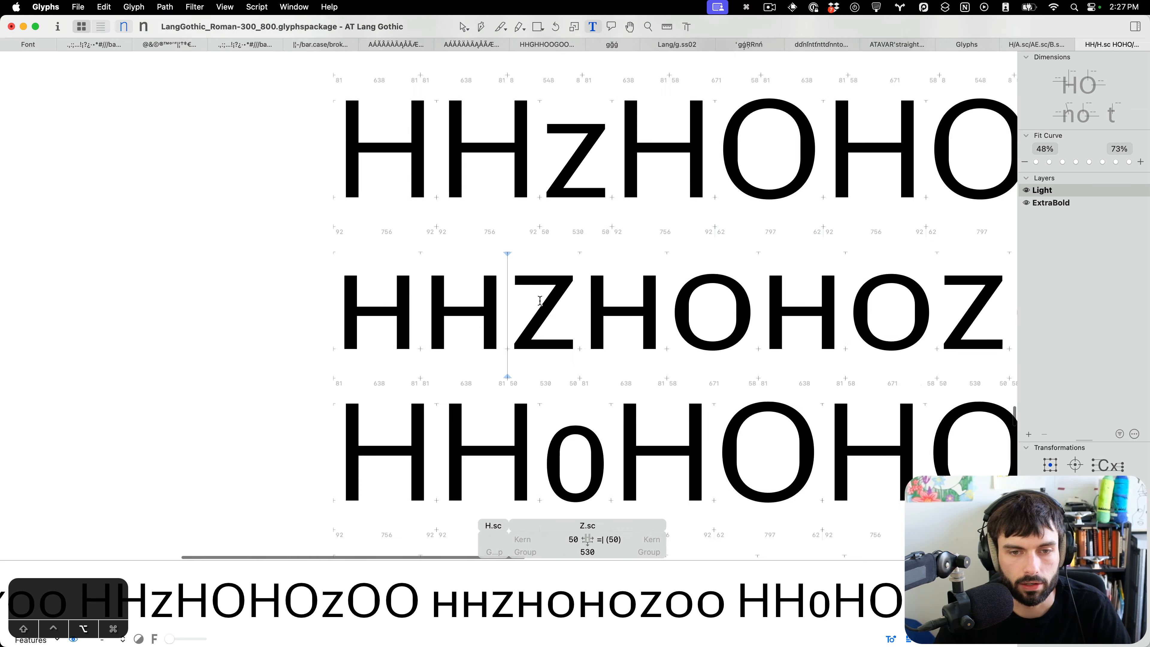
key("super+s")
Open W's outline and select its middle apex nodes to inspect them.
scroll(387, 294, "up", 10)
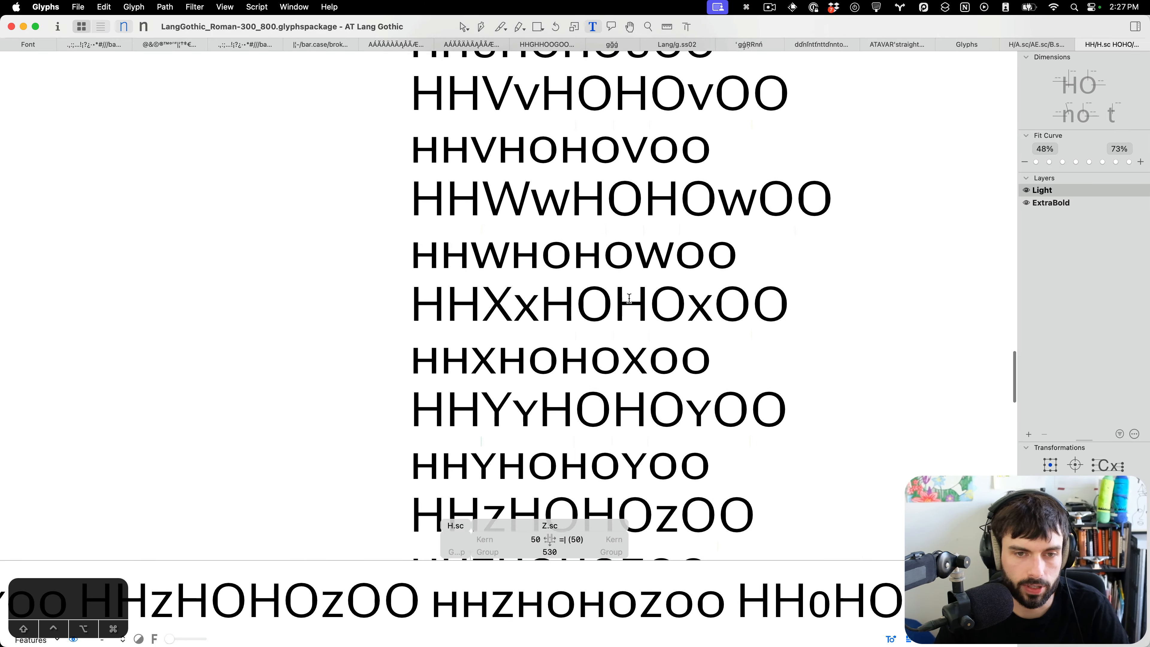
scroll(496, 293, "up", 6)
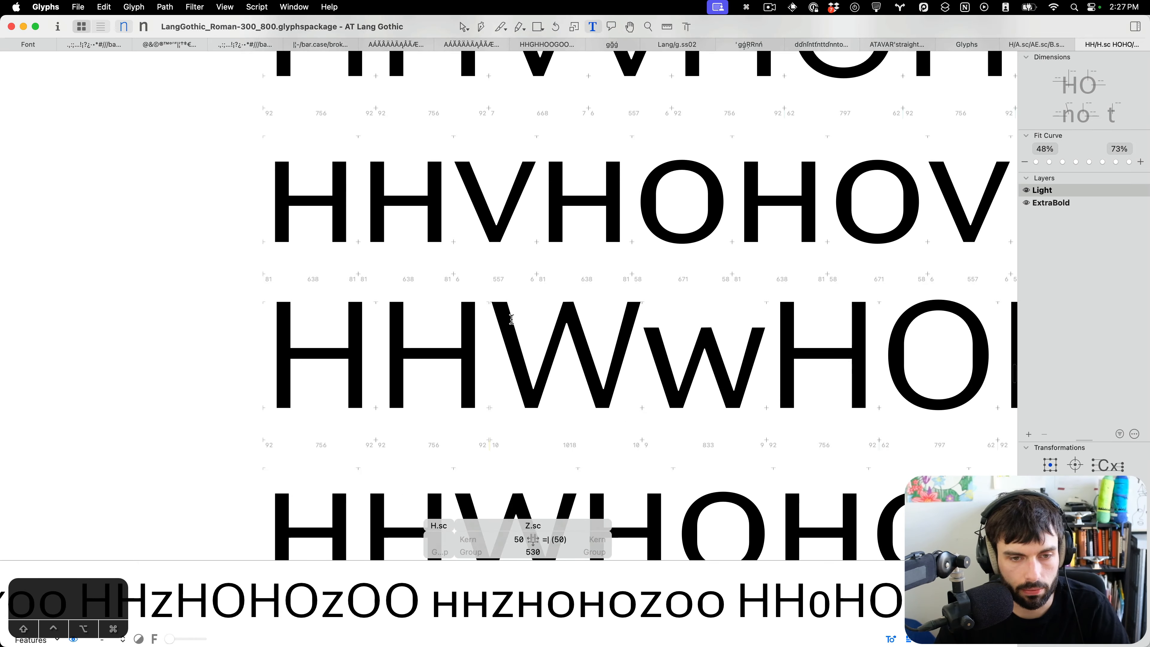
scroll(561, 141, "up", 5)
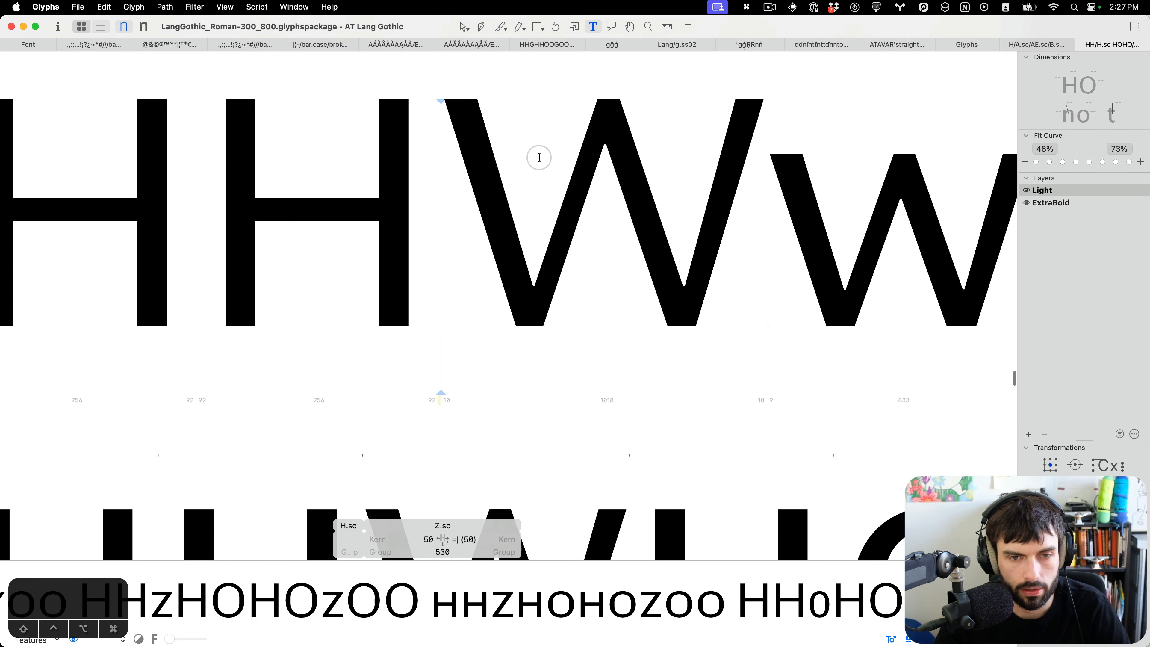
double_click(581, 321)
left_click_drag(553, 334, 532, 309)
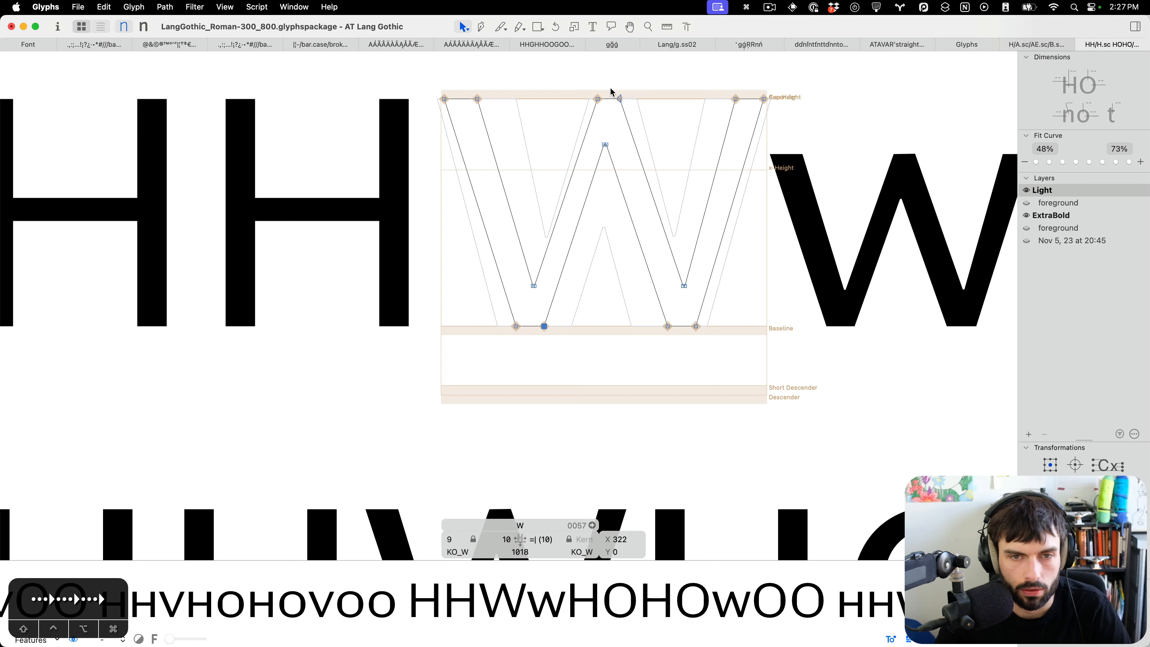
left_click_drag(611, 92, 555, 133)
left_click_drag(559, 81, 681, 188)
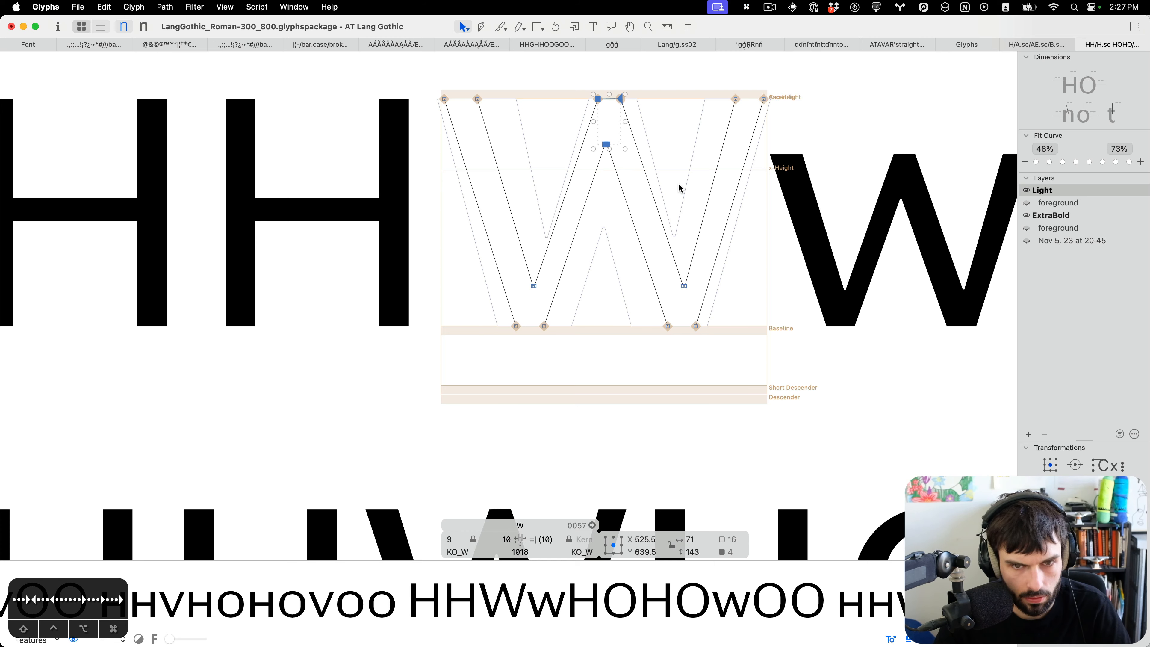
key("Escape")
Open V's outline and nudge its upper-right corner node a few units to the right.
scroll(681, 187, "down", 5)
scroll(681, 191, "up", 6)
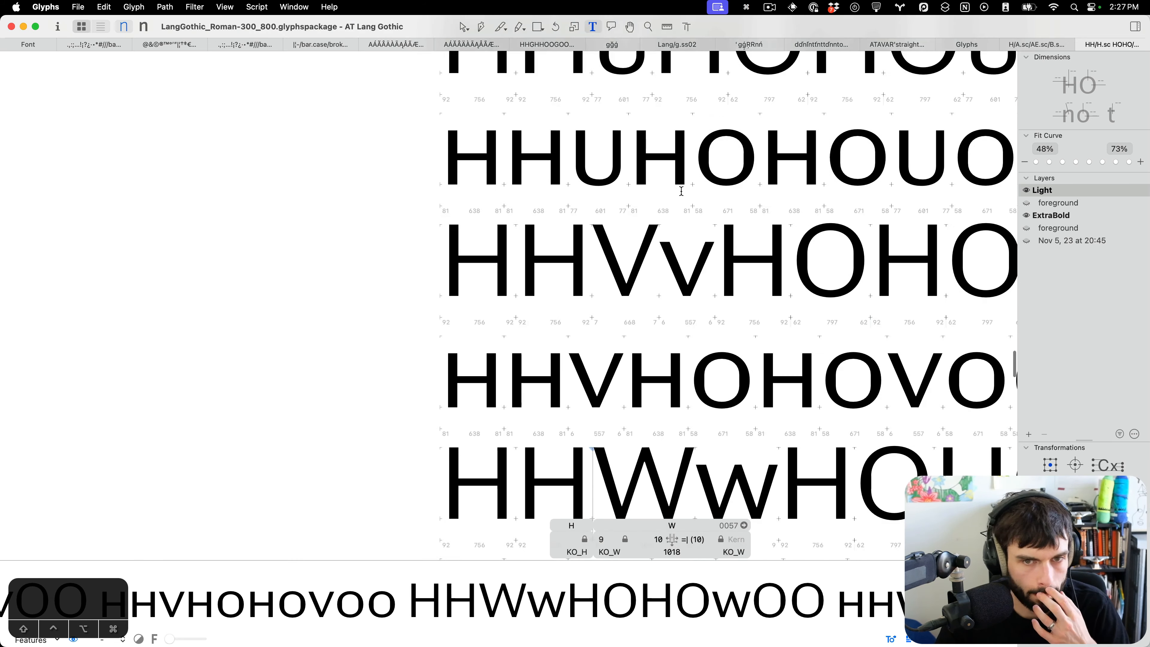
scroll(682, 191, "up", 3)
scroll(630, 406, "up", 4)
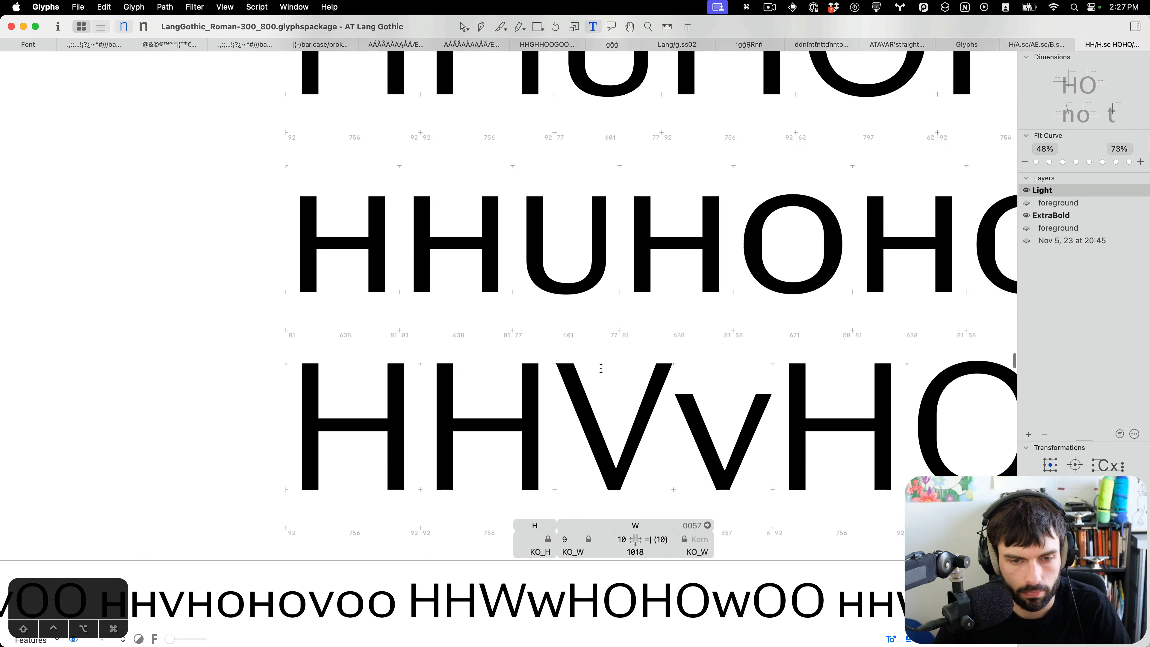
double_click(599, 368)
left_click_drag(663, 349, 631, 385)
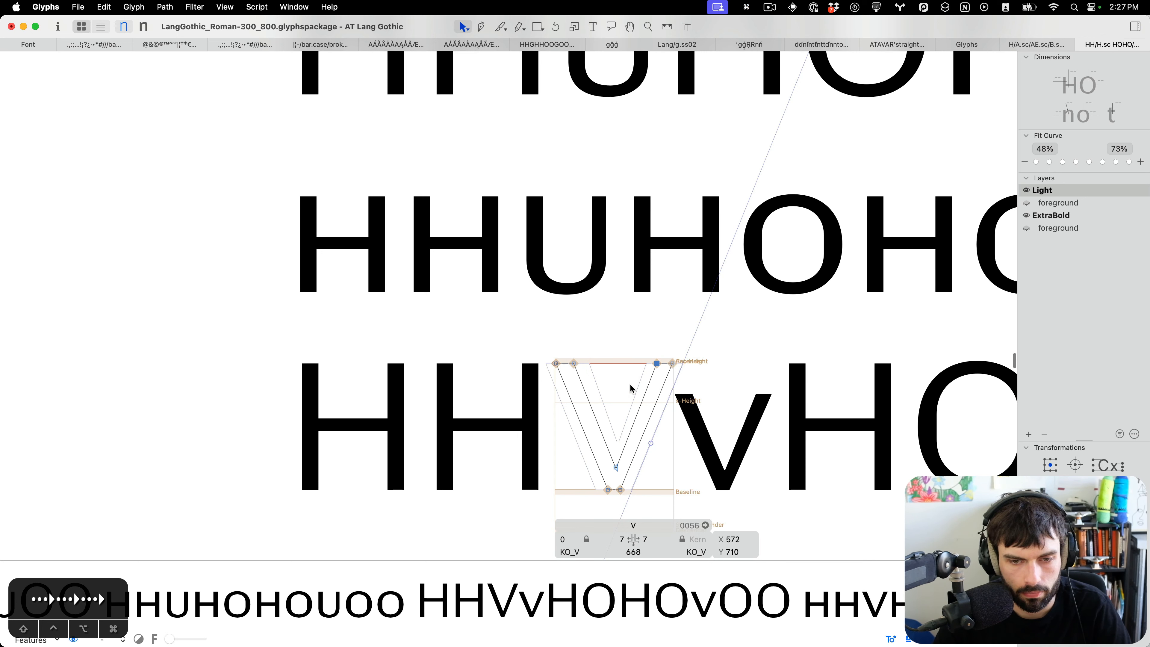
key("Right")
key("Right")
key("Right")
key("Right")
scroll(631, 387, "down", 5)
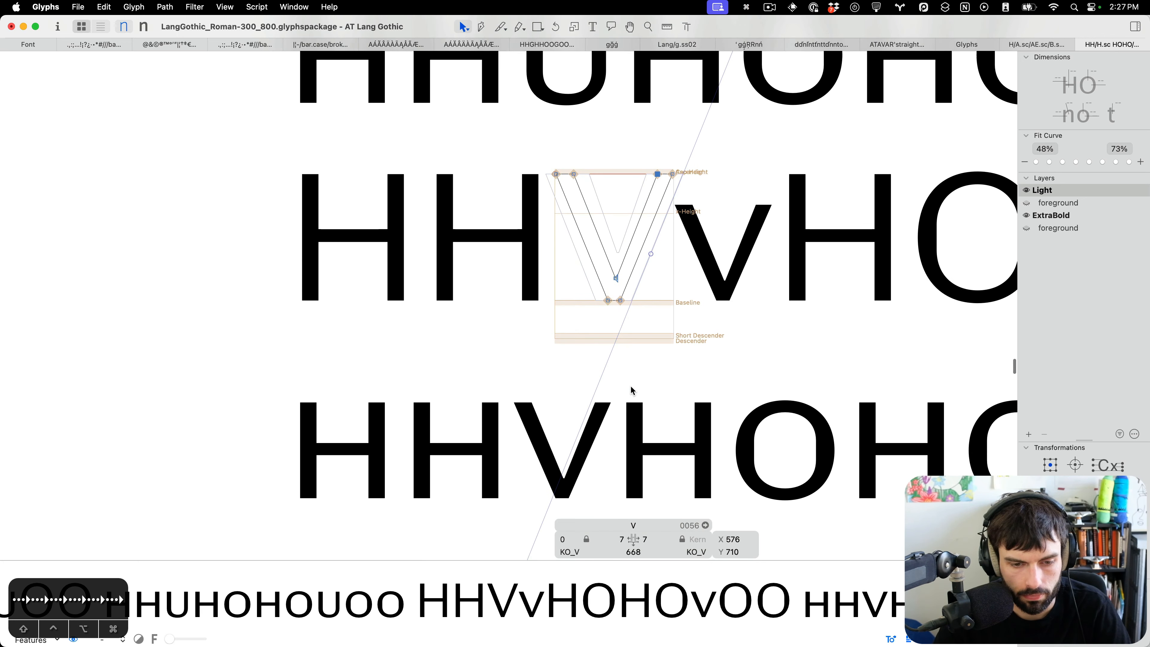
key("t")
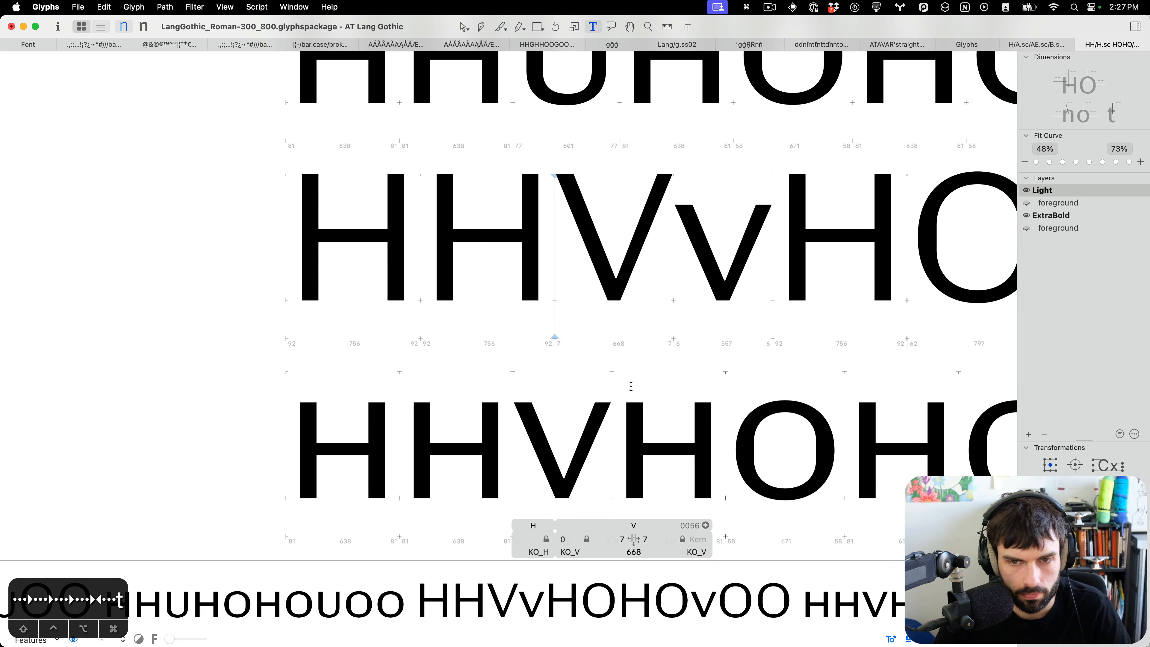
Open V.sc's outline for comparison and return to text editing.
scroll(662, 321, "down", 3)
scroll(662, 321, "up", 3)
double_click(705, 224)
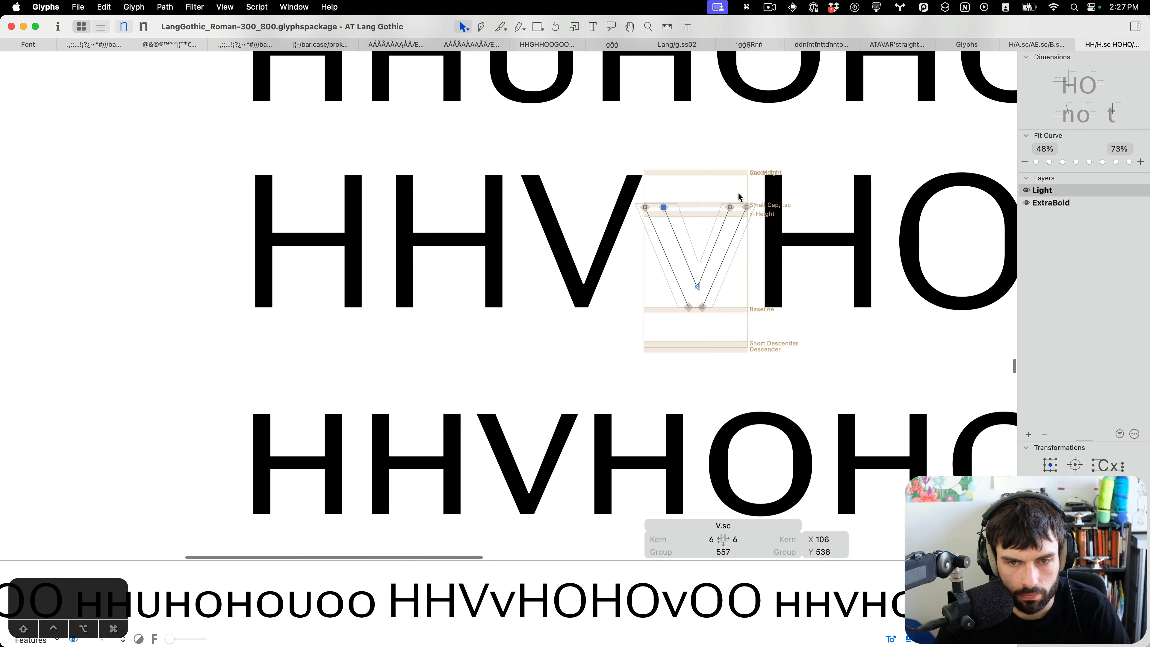
key("t")
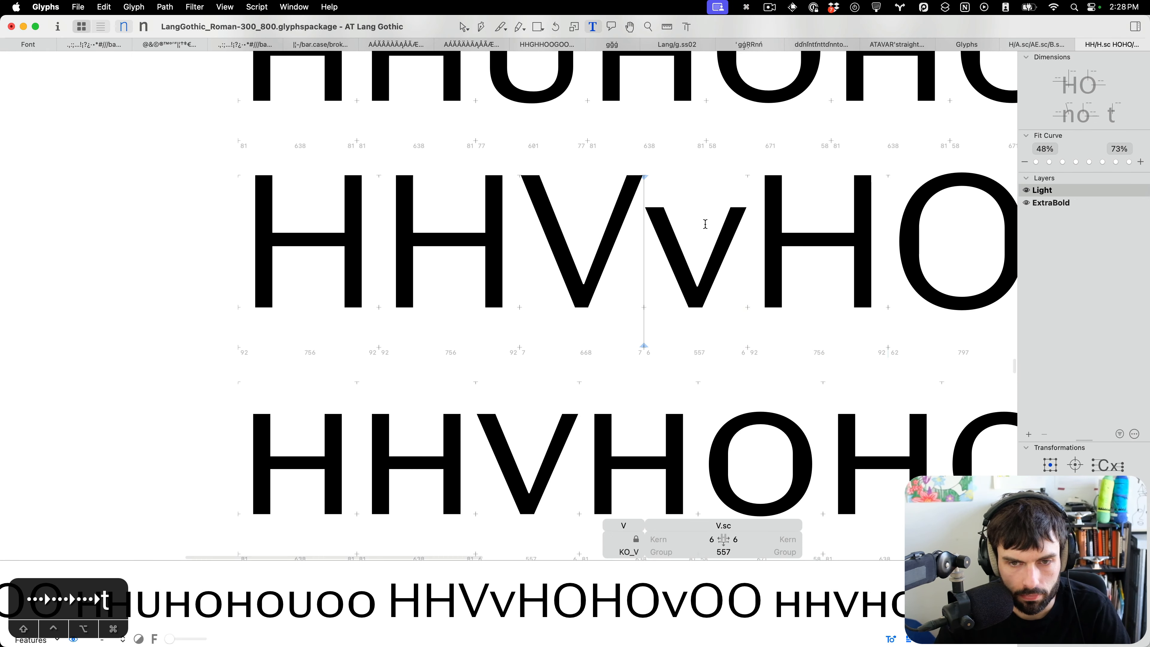
Scroll up to the Q test lines and open Q.sc's outline to inspect its tail nodes.
scroll(604, 287, "down", 3)
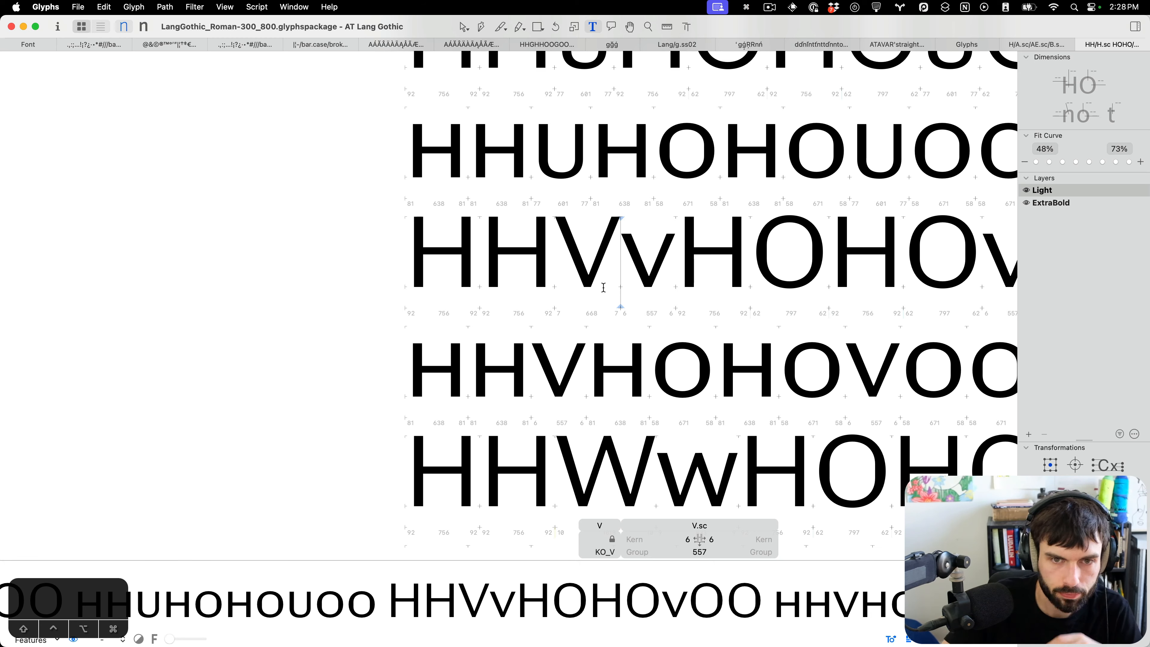
scroll(604, 288, "up", 5)
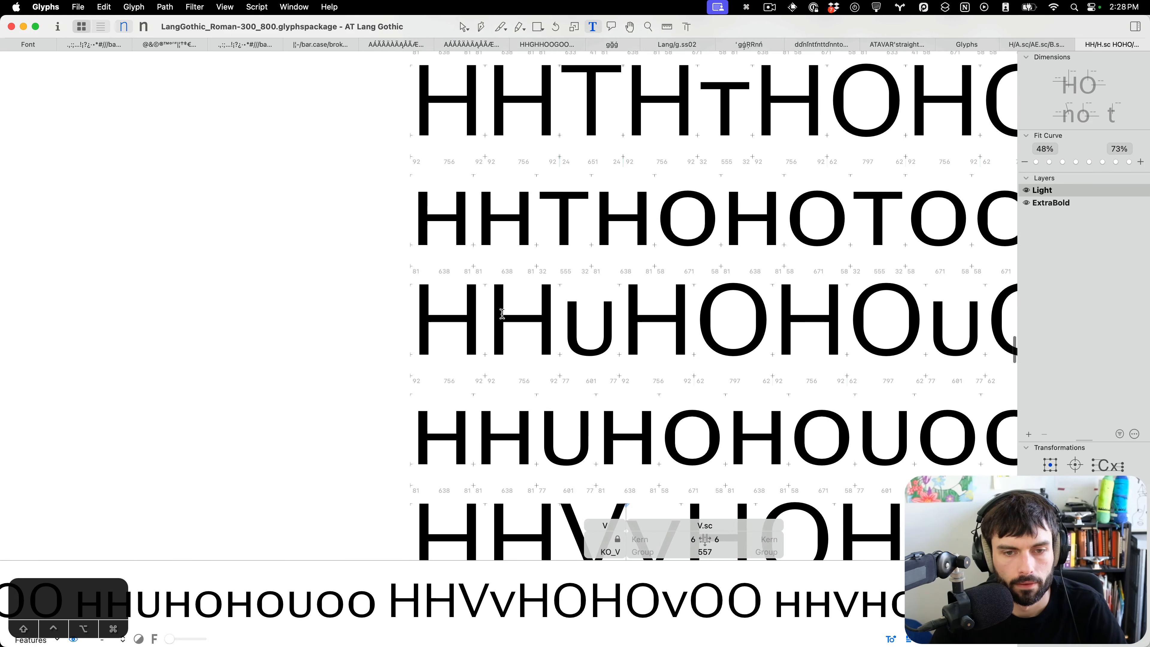
scroll(503, 314, "down", 2)
scroll(505, 313, "up", 10)
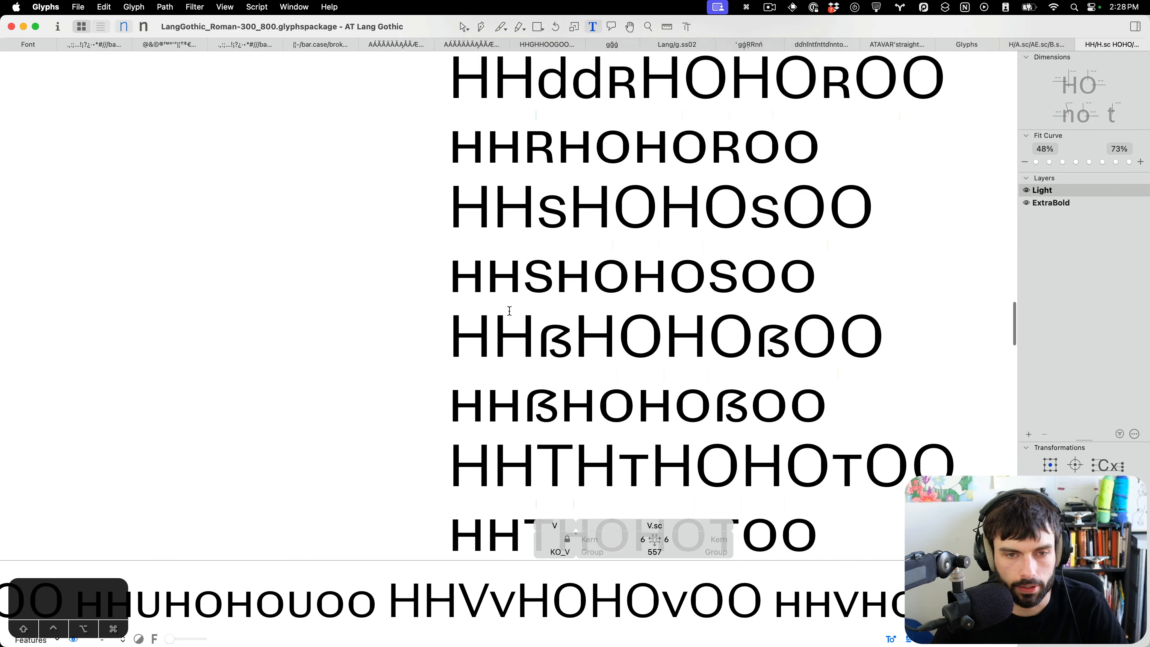
scroll(510, 311, "up", 6)
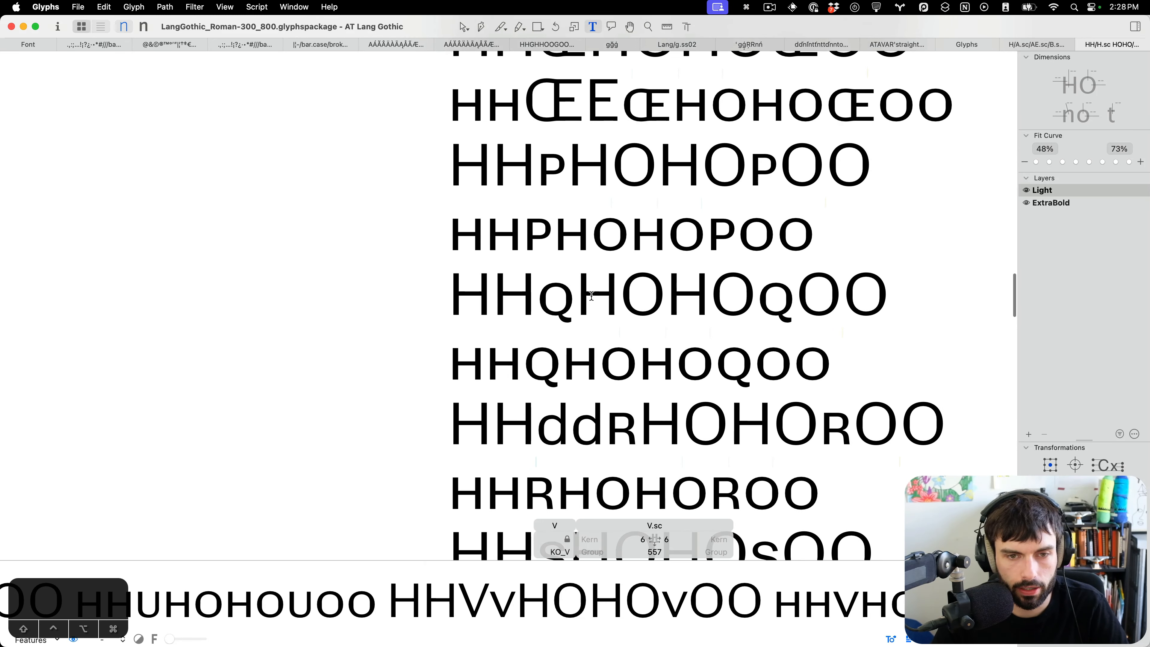
scroll(591, 295, "up", 5)
scroll(592, 257, "up", 3)
double_click(588, 227)
double_click(588, 227)
double_click(720, 267)
left_click(839, 365)
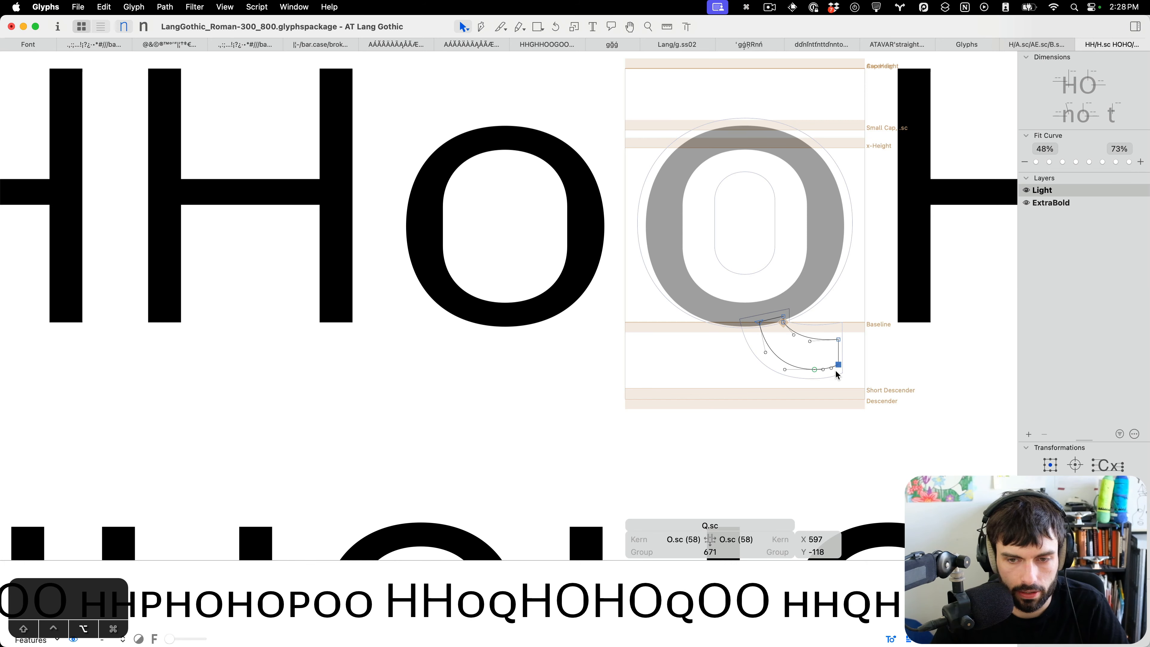
key("t")
scroll(766, 380, "down", 4)
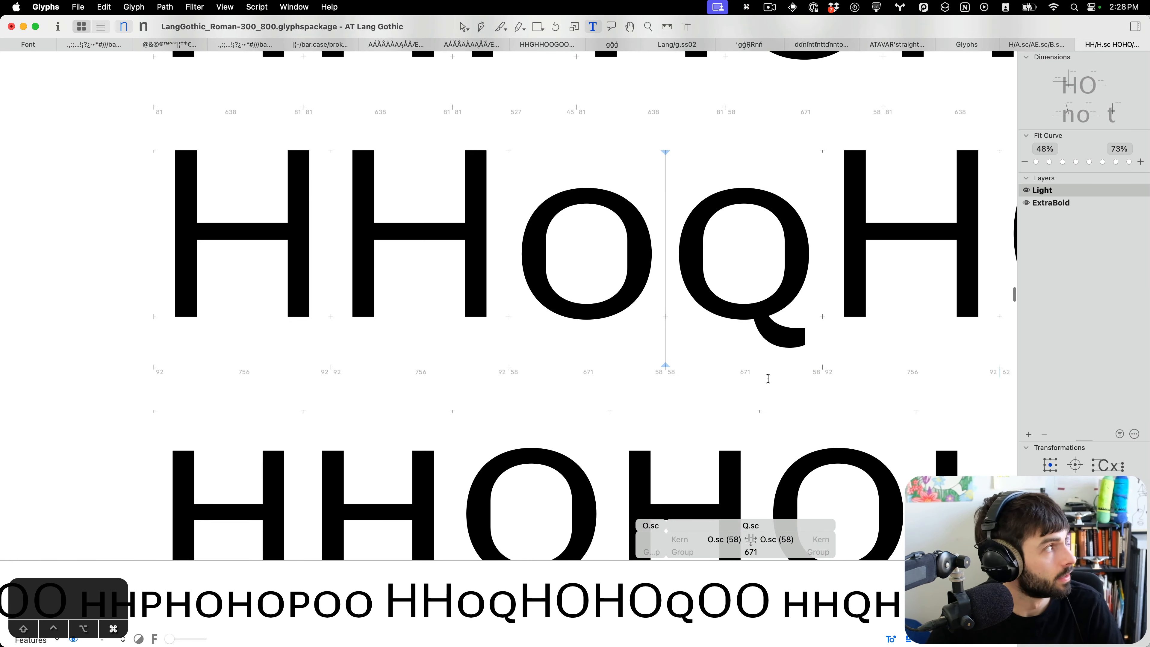
Insert T.sc after the small-cap L in the HHL small-cap test line.
scroll(668, 380, "down", 3)
scroll(649, 381, "up", 10)
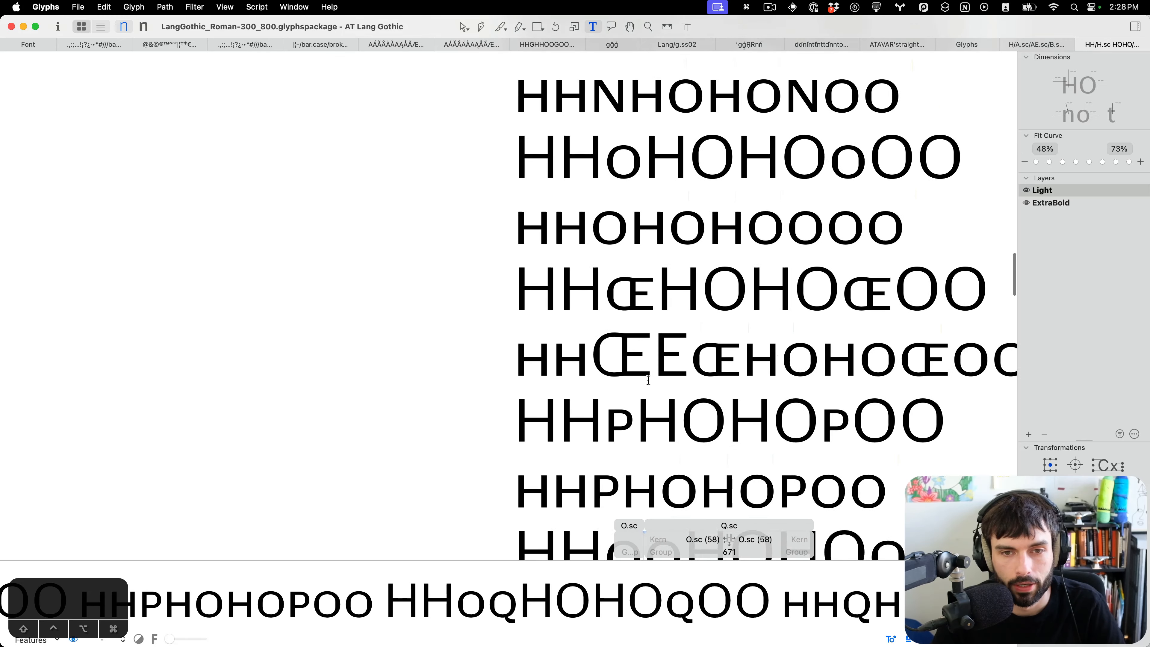
scroll(589, 327, "up", 3)
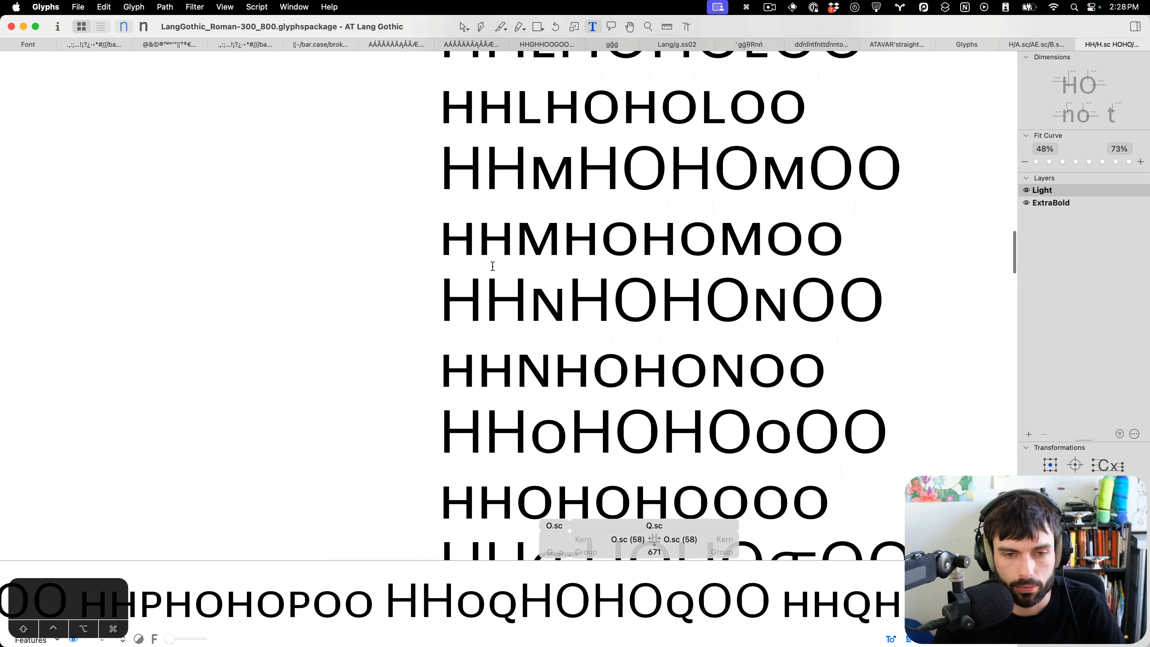
scroll(515, 279, "up", 5)
scroll(514, 278, "up", 2)
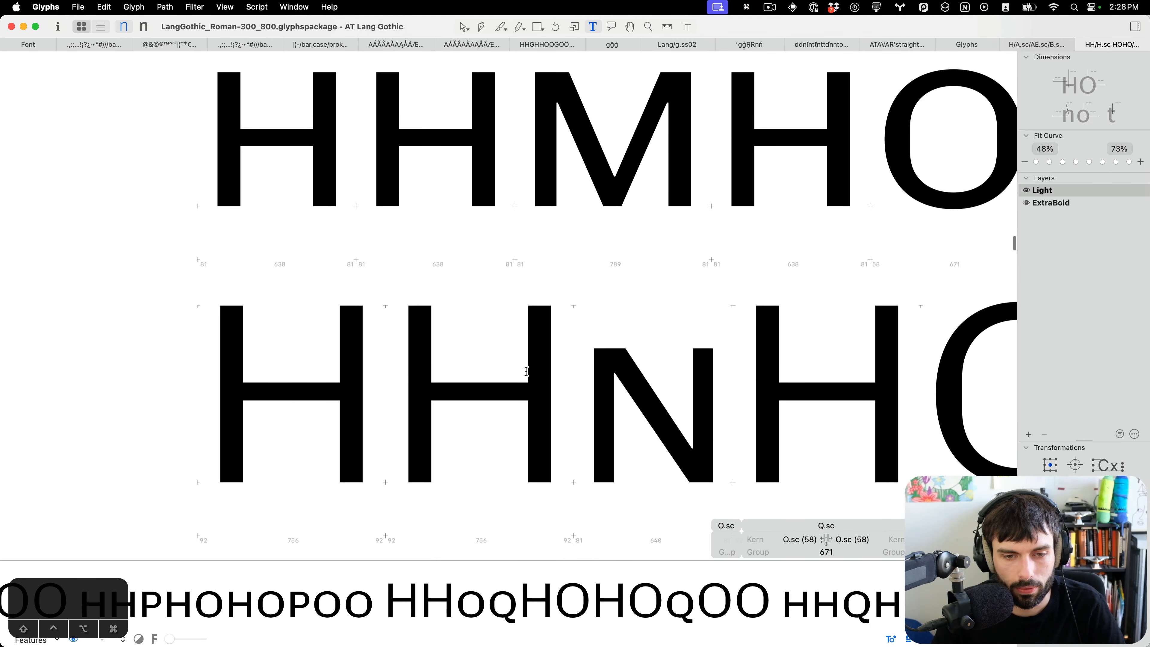
scroll(526, 371, "down", 4)
scroll(539, 331, "right", 3)
scroll(498, 313, "up", 5)
scroll(467, 289, "up", 5)
left_click(409, 320)
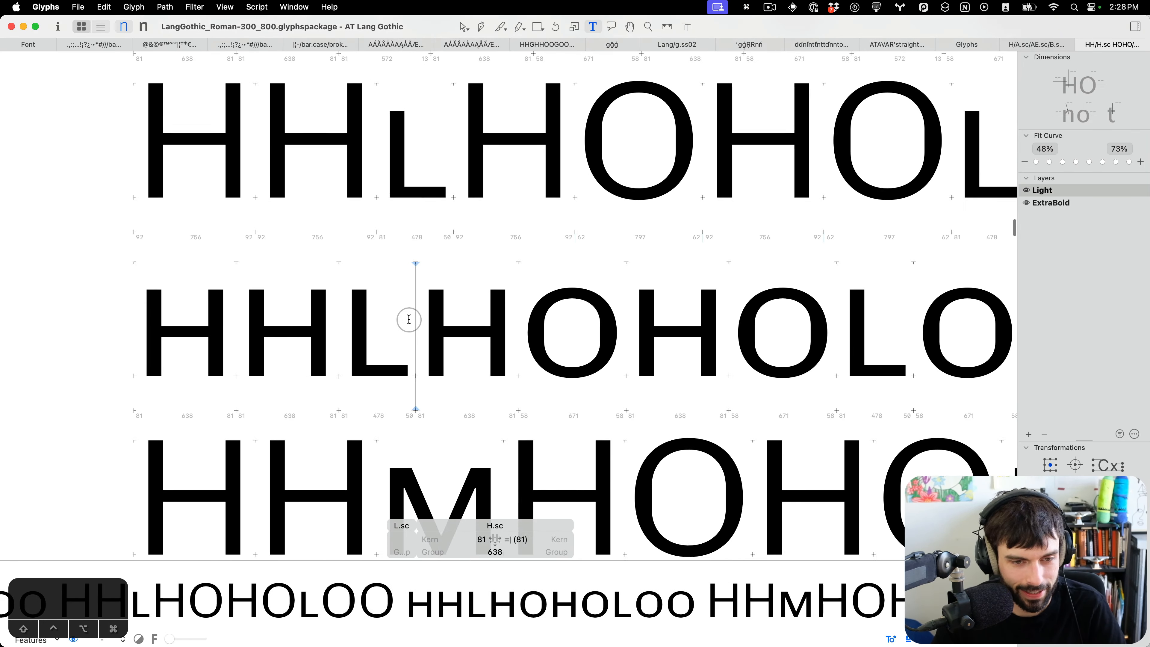
key("super+f")
type("T.")
key("Return")
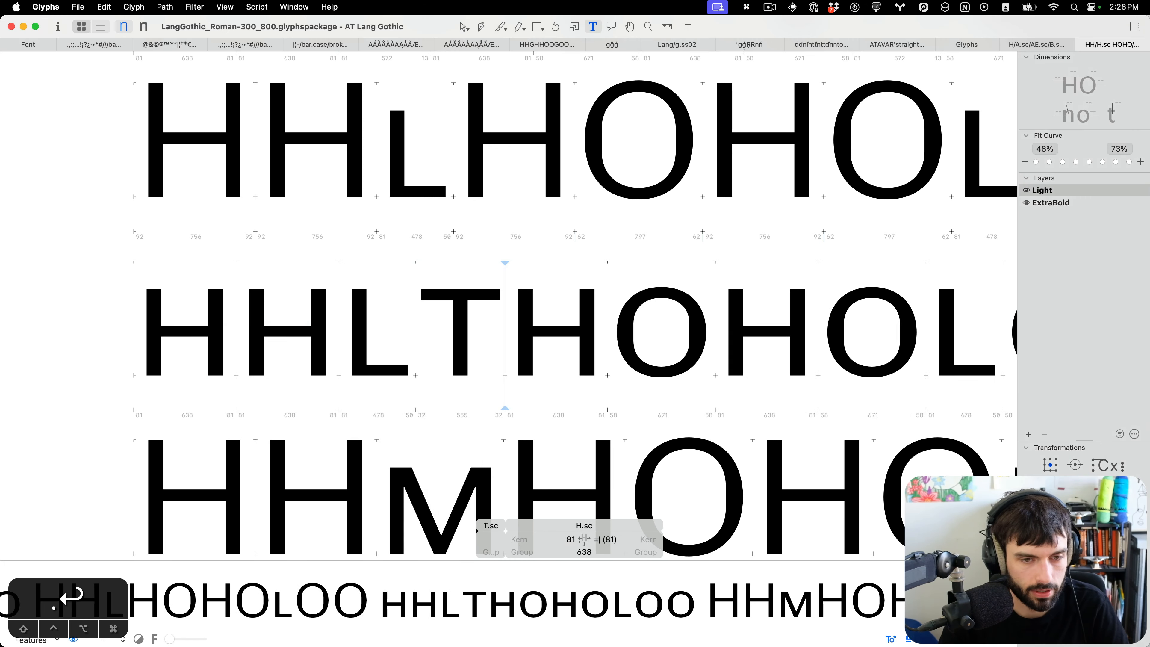
Open L.sc's outline, select its lower nodes to inspect them, and return to text editing.
scroll(375, 341, "up", 5)
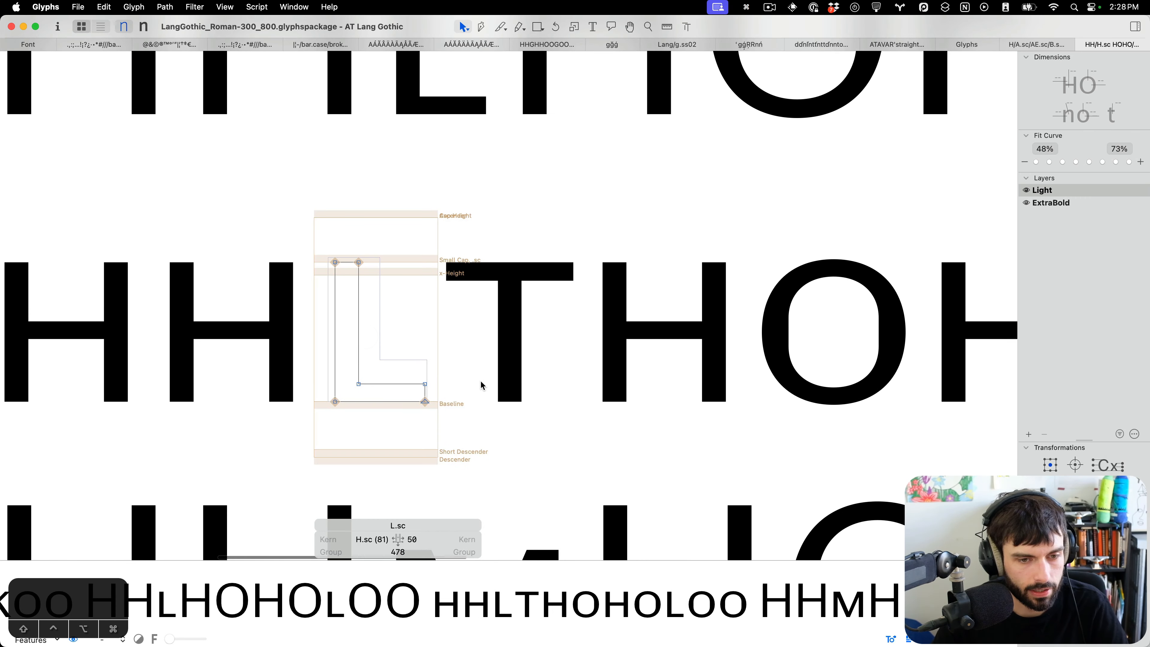
double_click(380, 377)
left_click_drag(481, 393, 336, 359)
key("t")
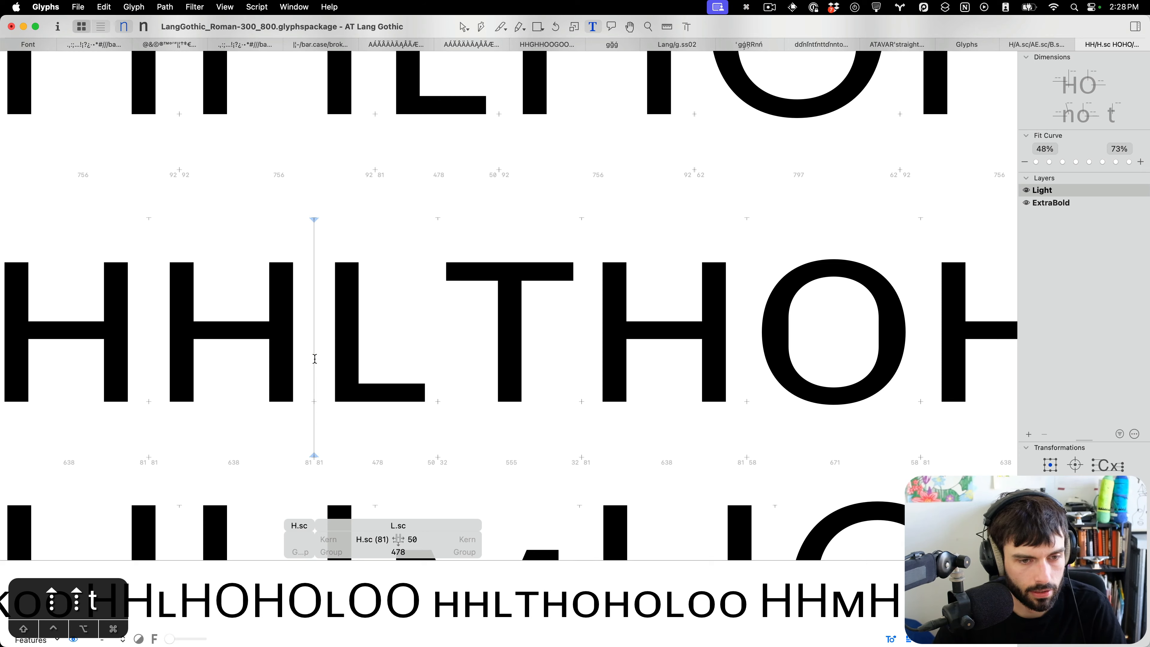
Open O.sc's outline and narrow it, moving its left nodes 10 units right and its right nodes 10 units left.
scroll(515, 362, "down", 5)
scroll(515, 362, "down", 4)
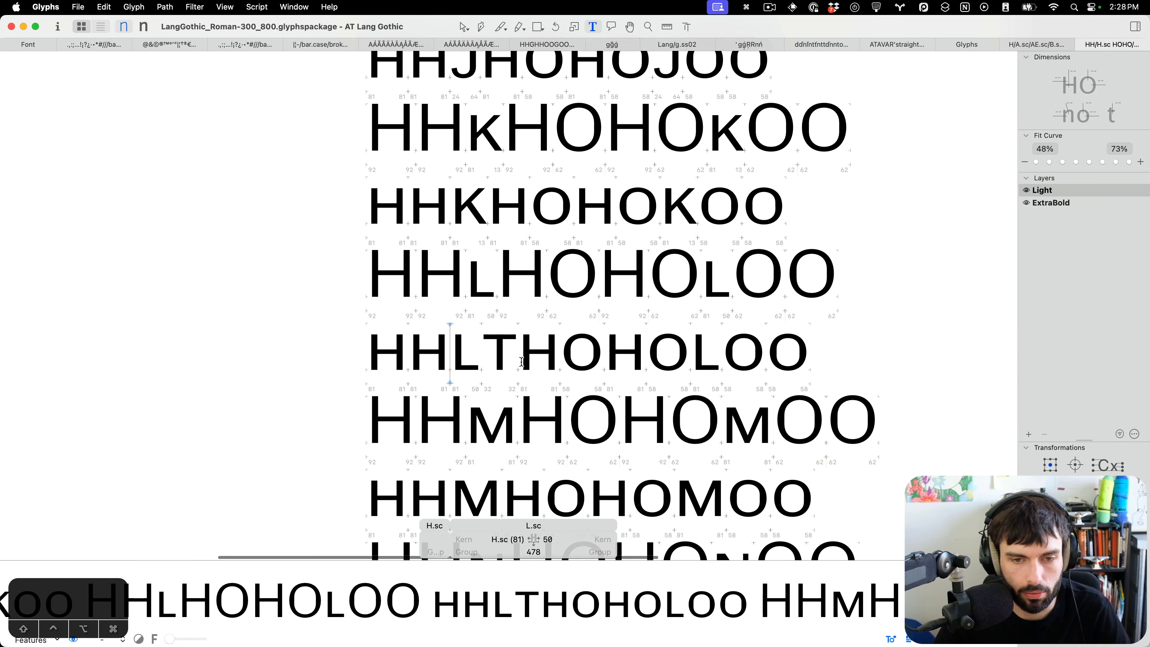
scroll(663, 366, "up", 5)
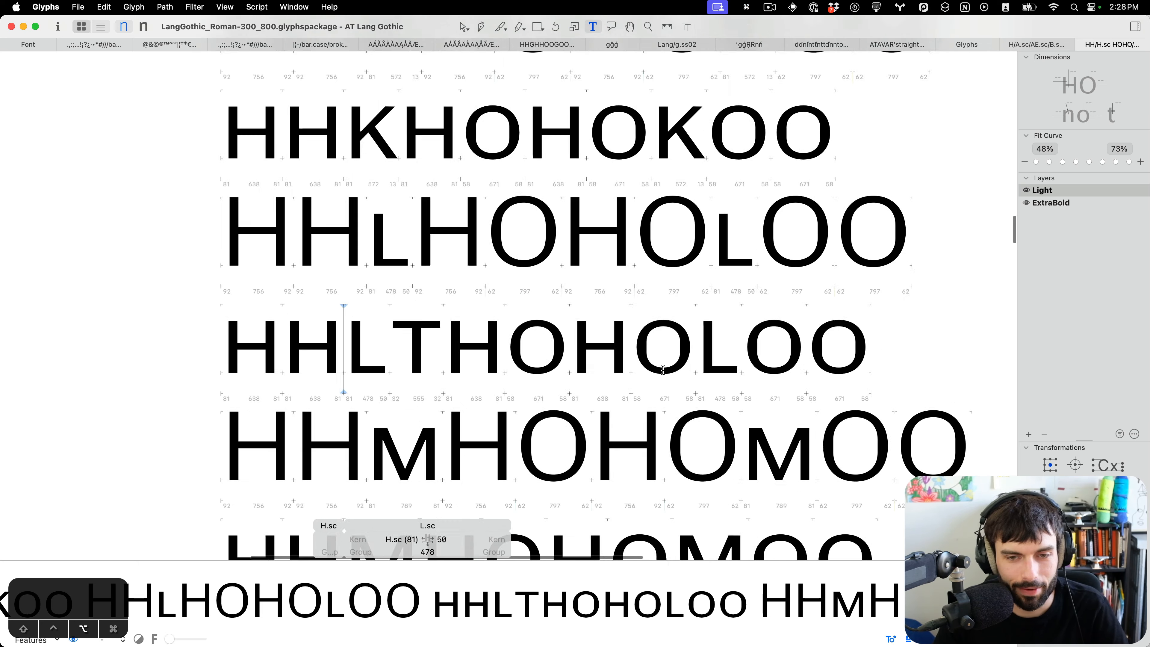
scroll(487, 366, "up", 5)
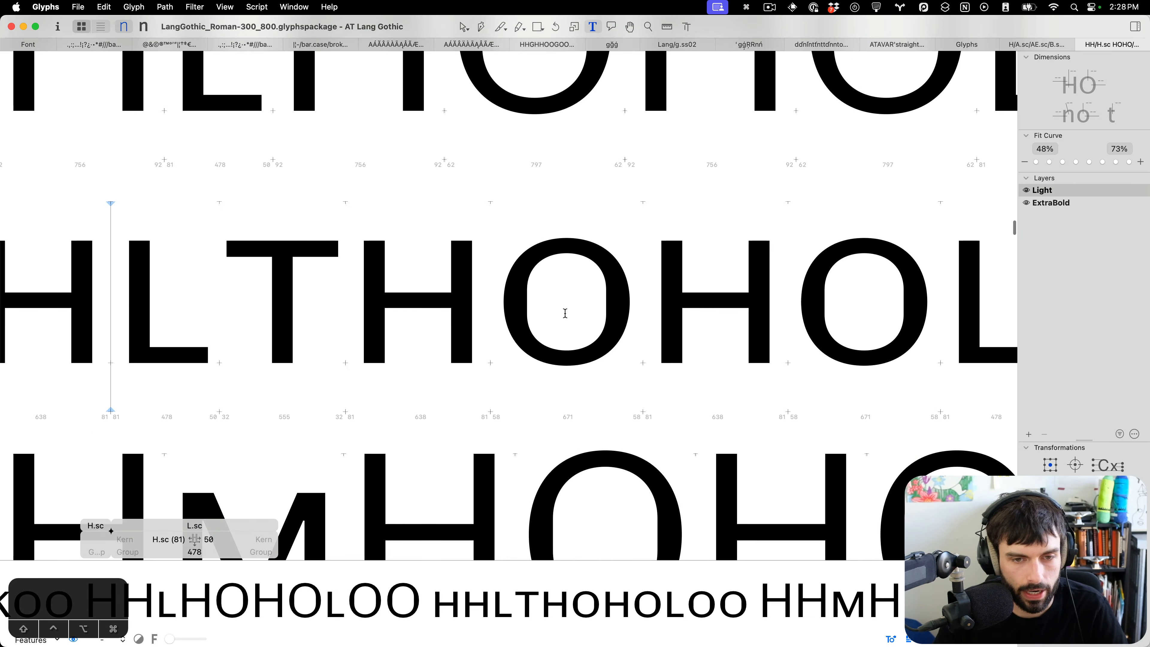
double_click(551, 322)
left_click_drag(474, 289, 472, 289)
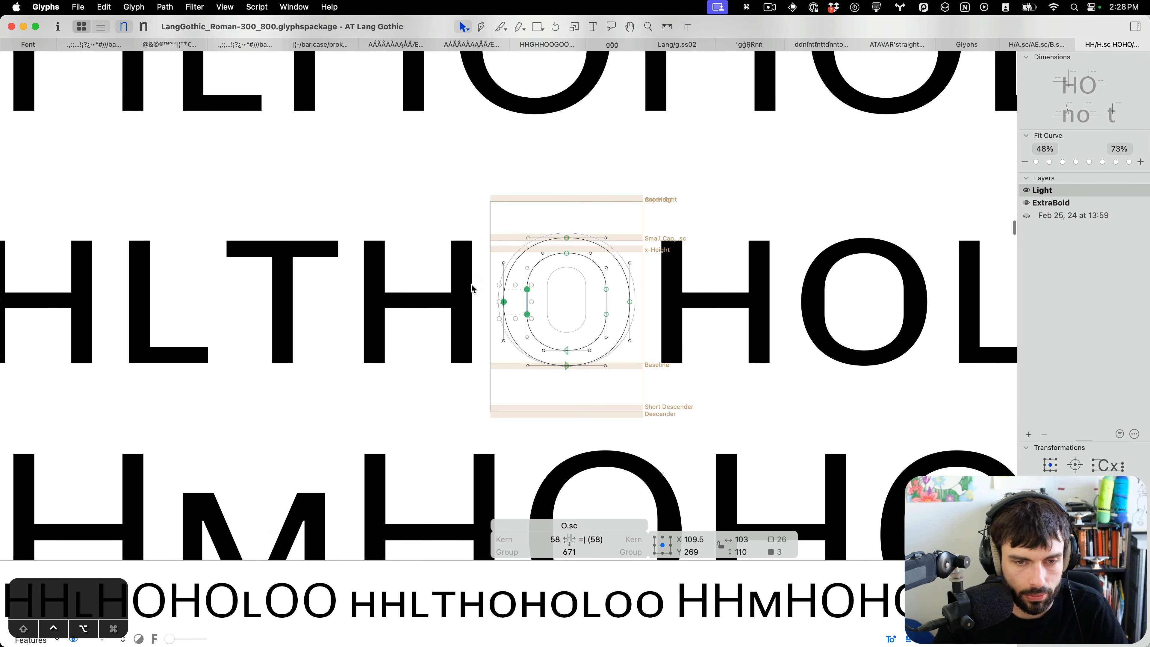
key("shift+Right")
left_click_drag(702, 281, 558, 333)
key("shift+Left")
key("t")
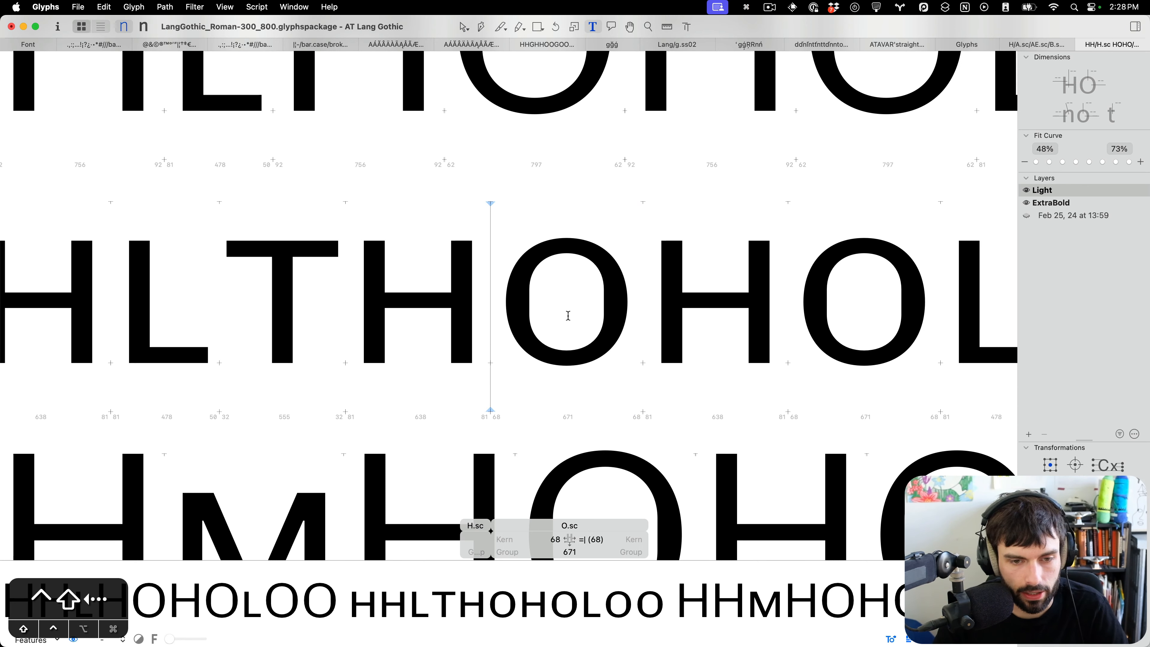
Set O.sc's sidebearings to 58 units each and save the font.
key("shift+ctrl+super+Left")
key("shift+ctrl+alt+super+Left")
scroll(565, 317, "down", 5)
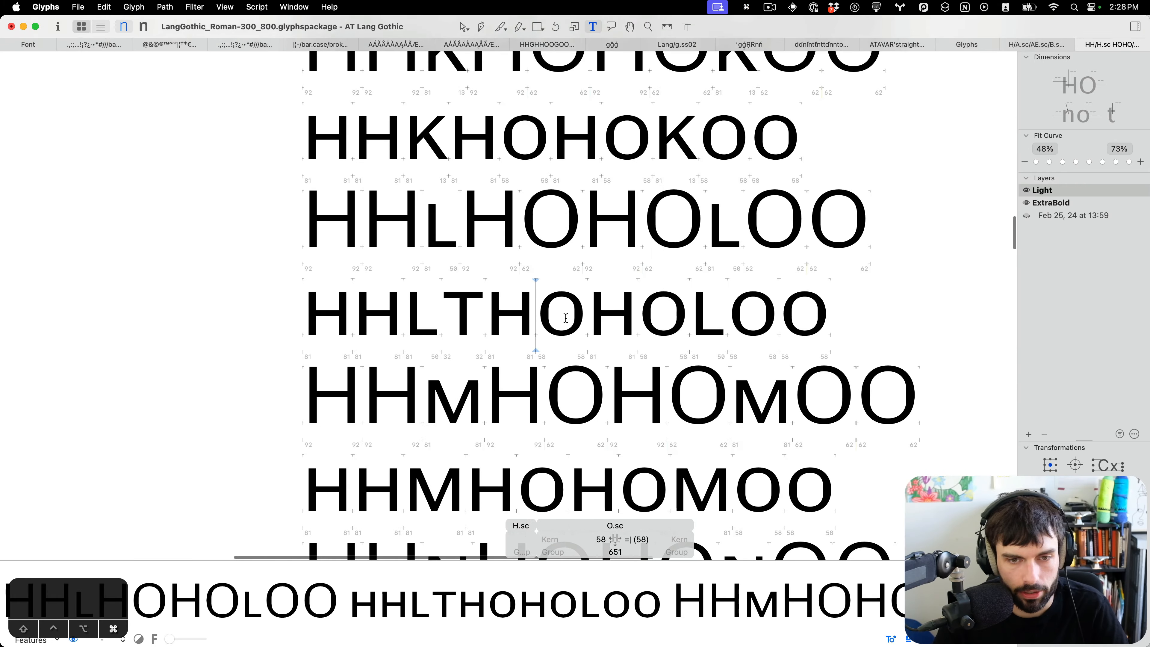
key("super+s")
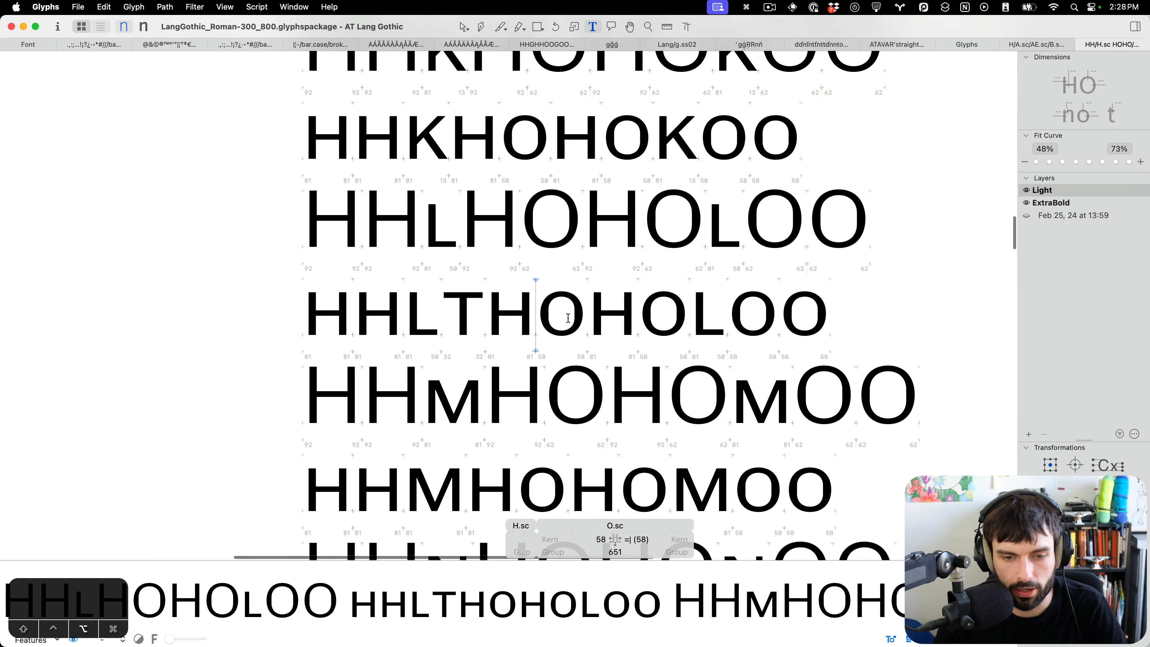
Open F.sc's outline and lower the inner nodes of its top arm by 2 units.
scroll(568, 317, "down", 3)
scroll(568, 318, "up", 10)
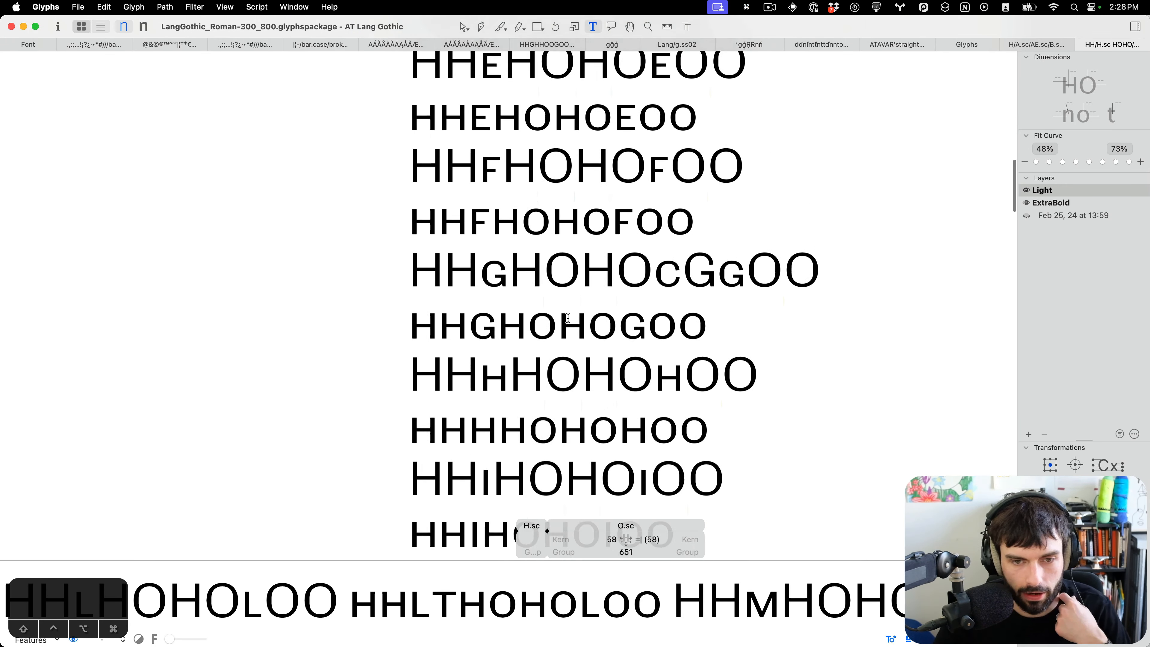
scroll(568, 318, "up", 1)
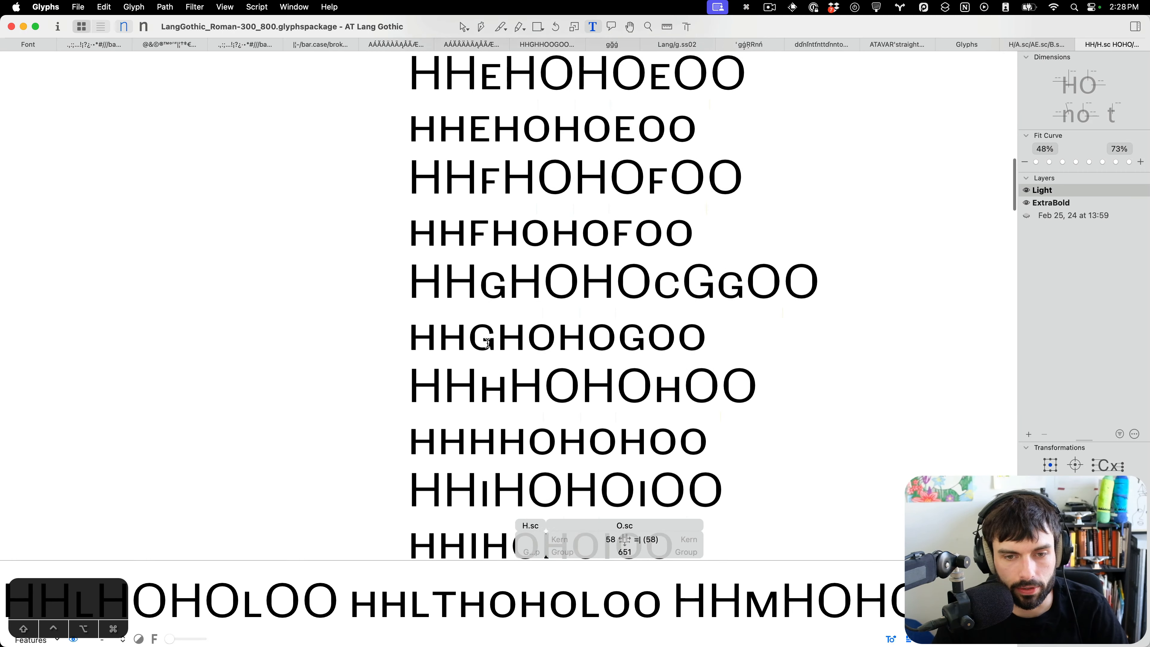
scroll(547, 325, "up", 8)
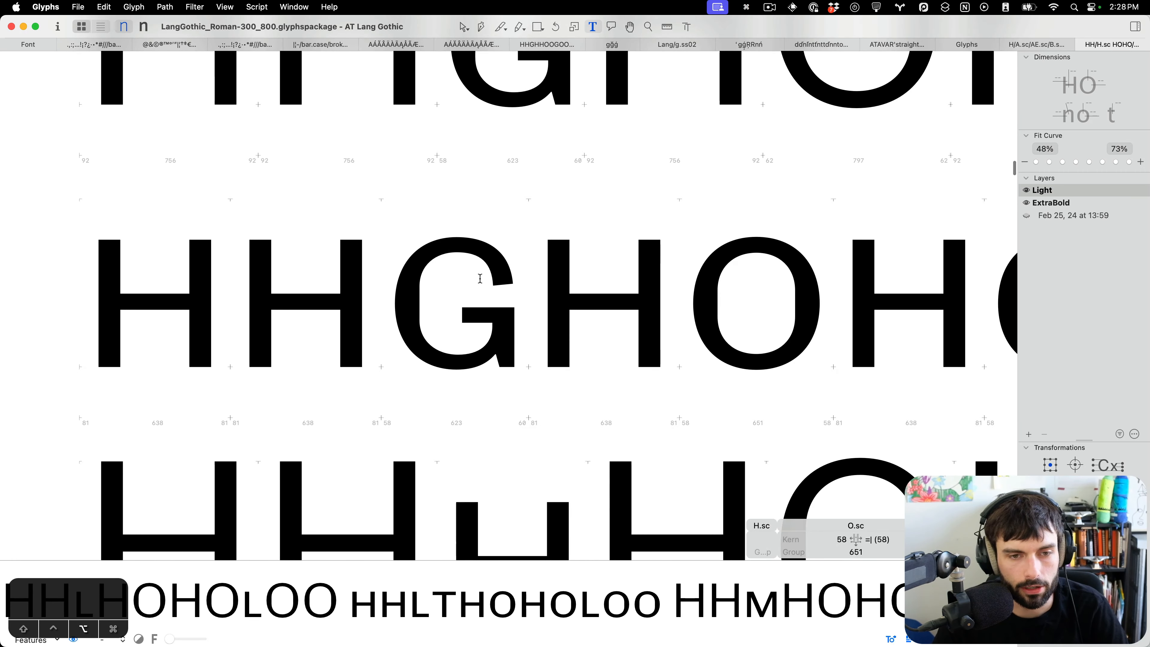
scroll(481, 279, "down", 5)
scroll(481, 279, "up", 4)
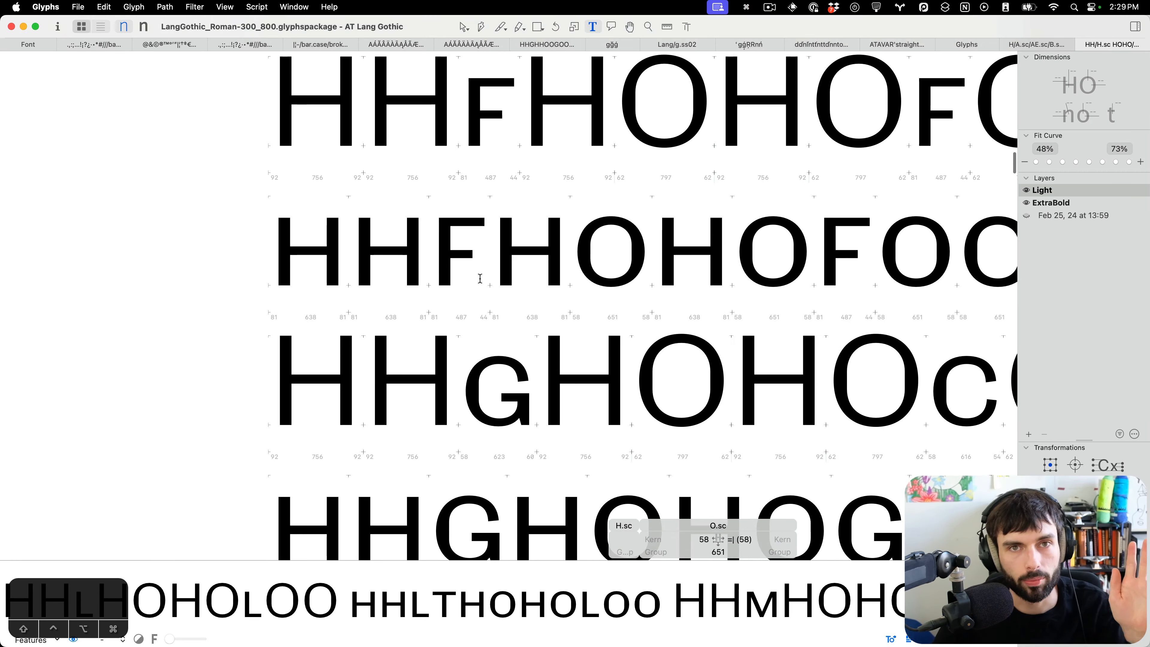
scroll(484, 274, "up", 2)
scroll(498, 317, "up", 10)
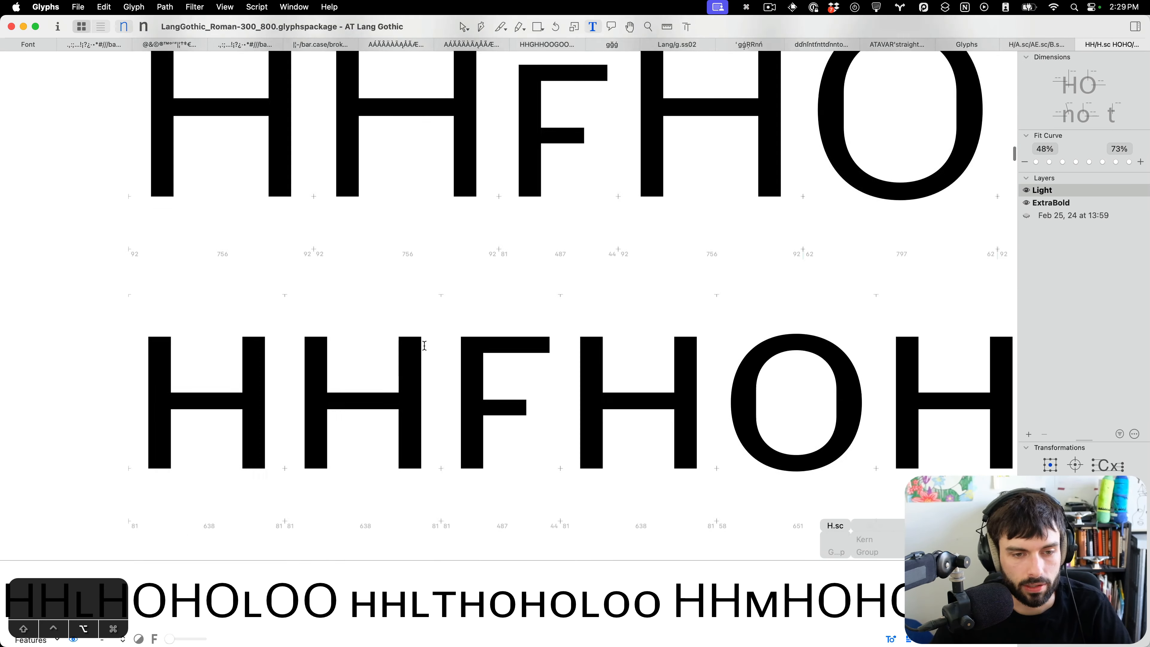
double_click(542, 393)
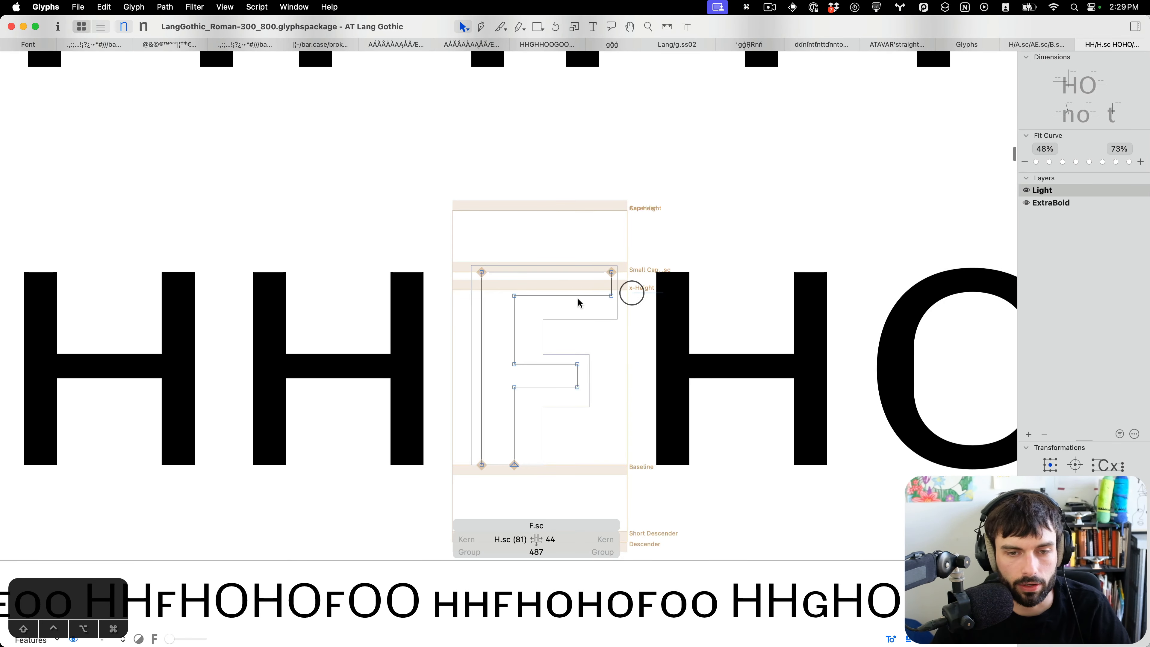
left_click_drag(663, 293, 490, 307)
key("Down")
key("Down")
key("Escape")
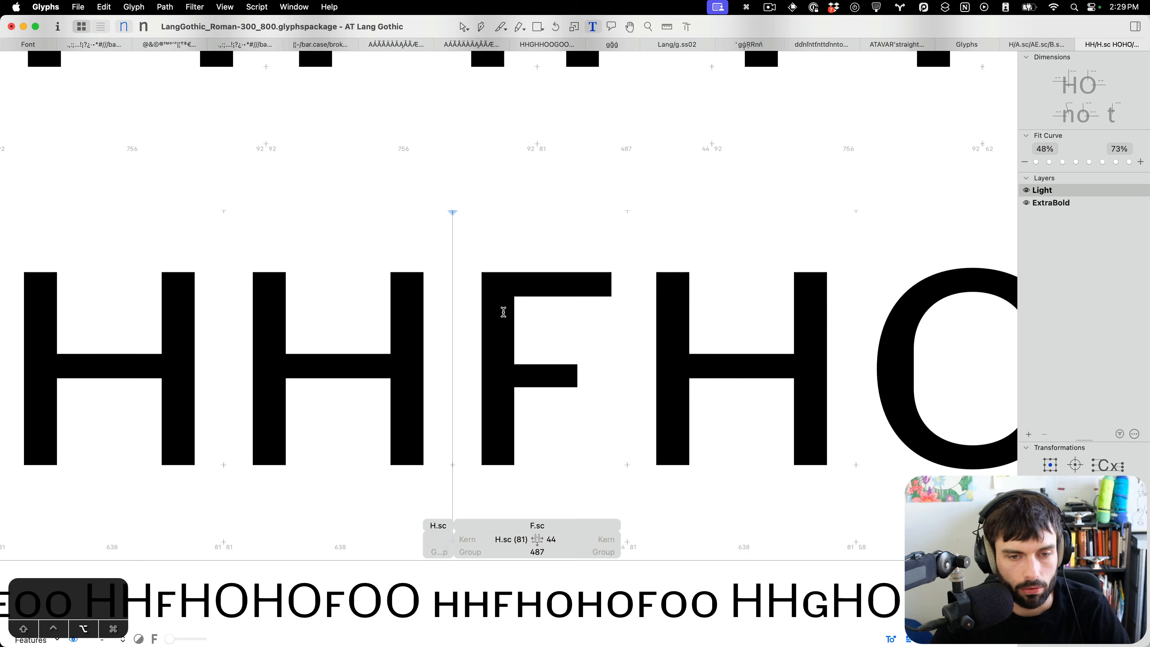
Lower the bottom nodes of F.sc's middle bar by 1 unit.
scroll(504, 312, "down", 5)
double_click(518, 326)
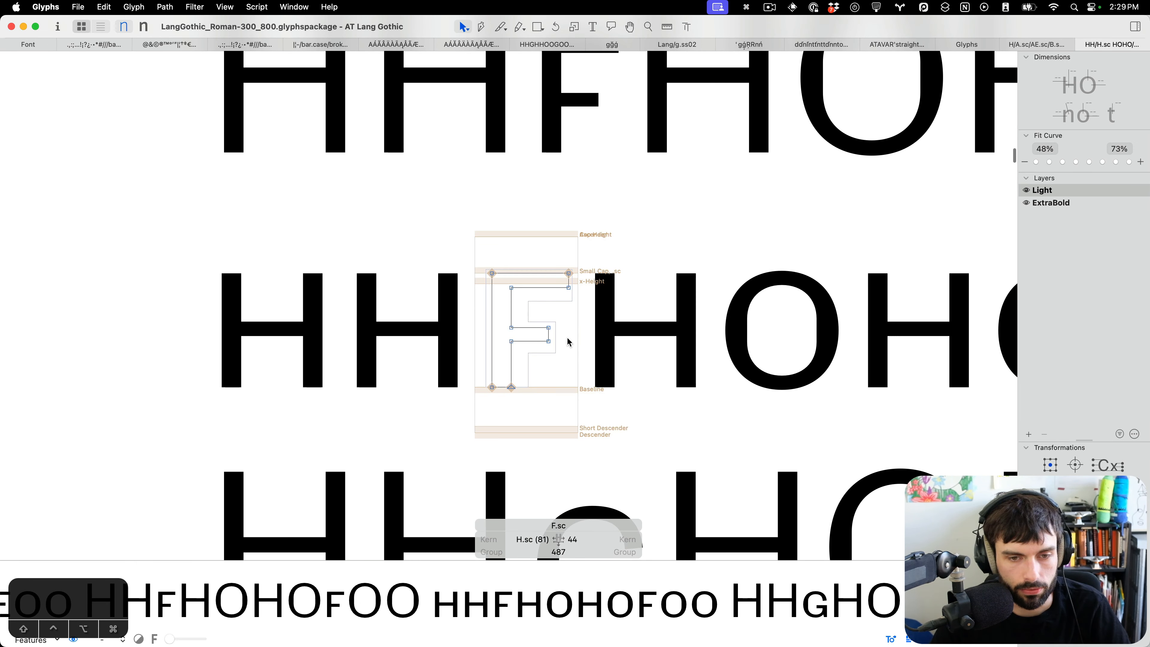
left_click_drag(567, 337, 448, 356)
key("Down")
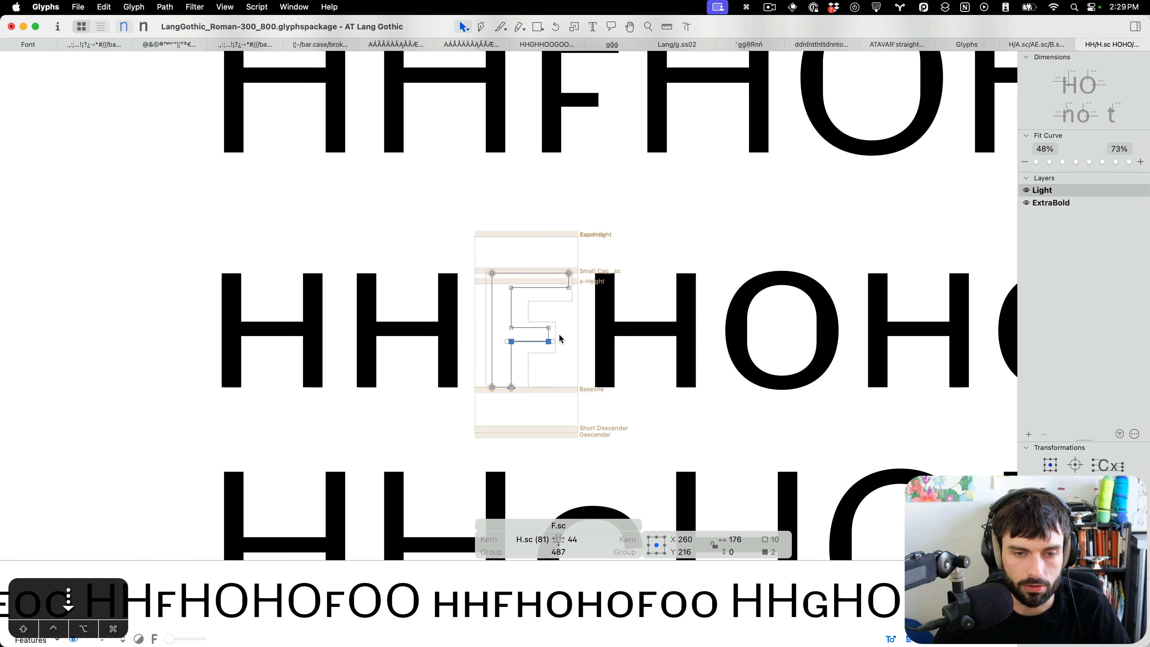
key("Escape")
Open E.sc's outline and nudge the inner nodes of its top, bottom and middle arms.
scroll(521, 312, "down", 4)
scroll(521, 313, "down", 2)
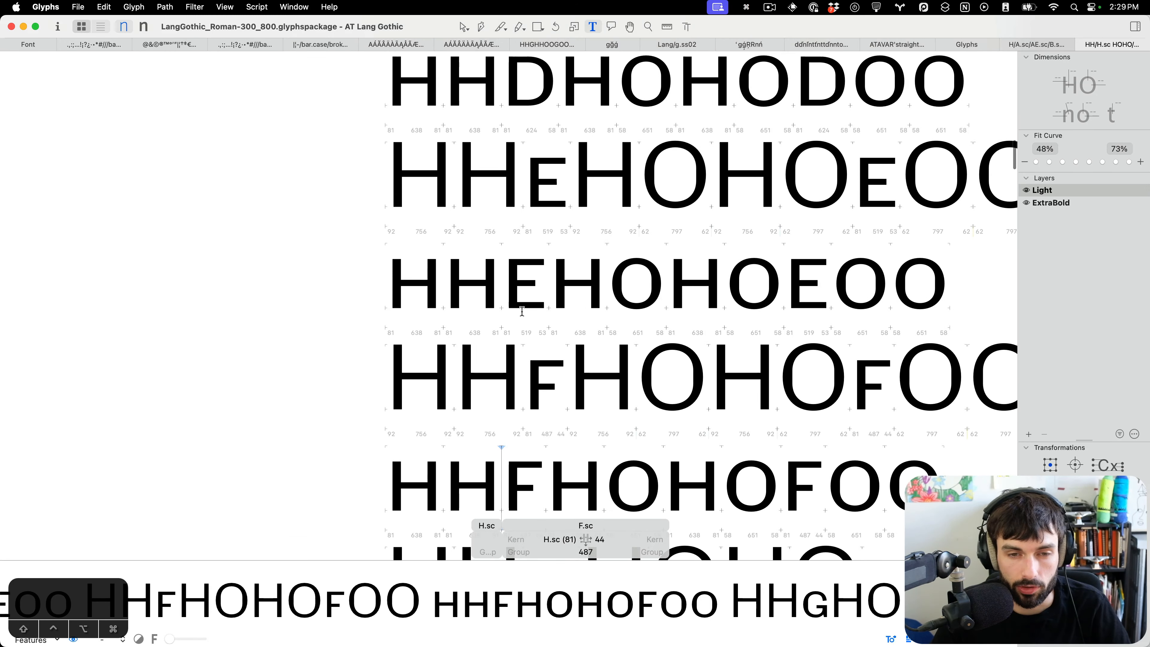
scroll(521, 313, "up", 10)
double_click(562, 283)
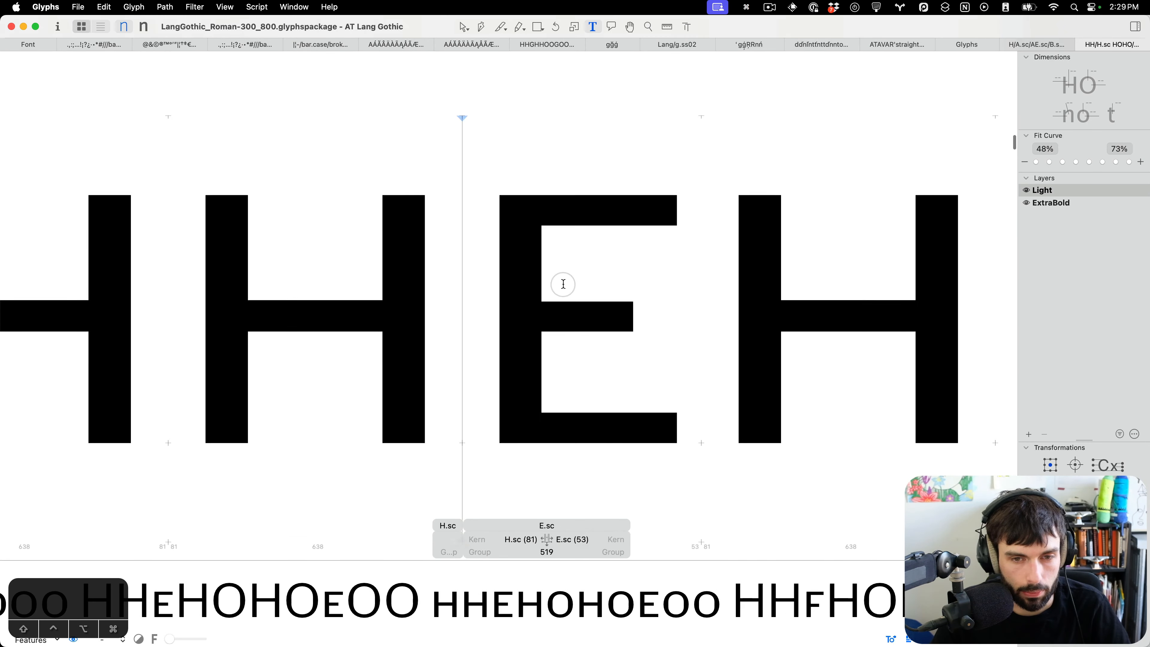
left_click_drag(723, 218, 506, 249)
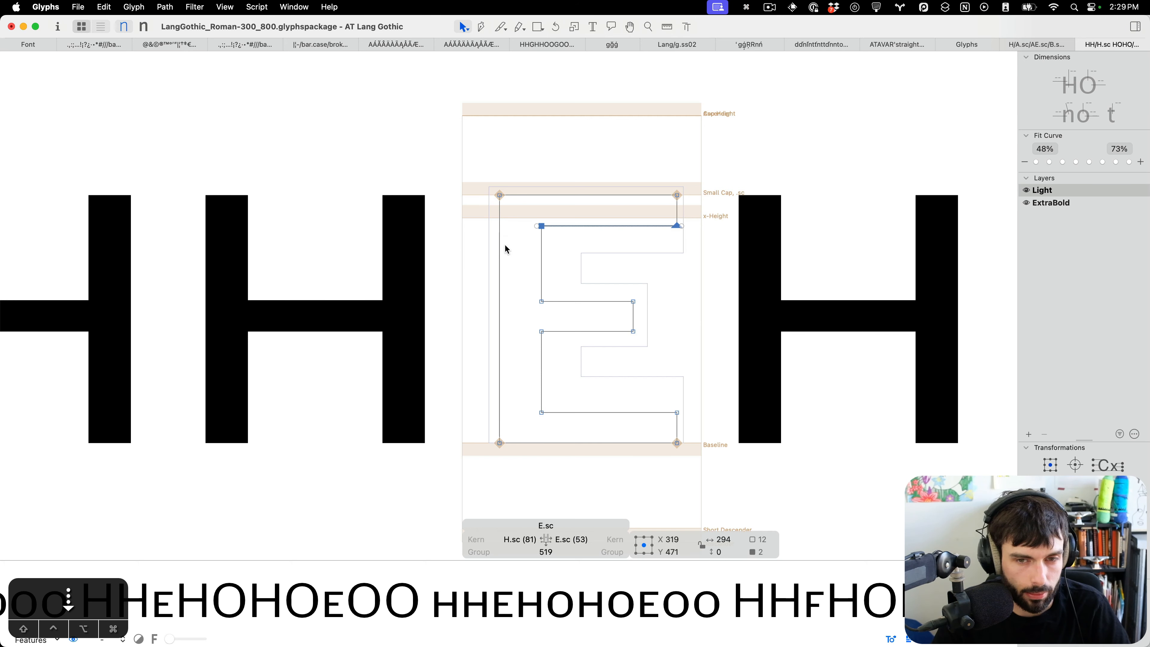
left_click_drag(718, 422, 457, 365)
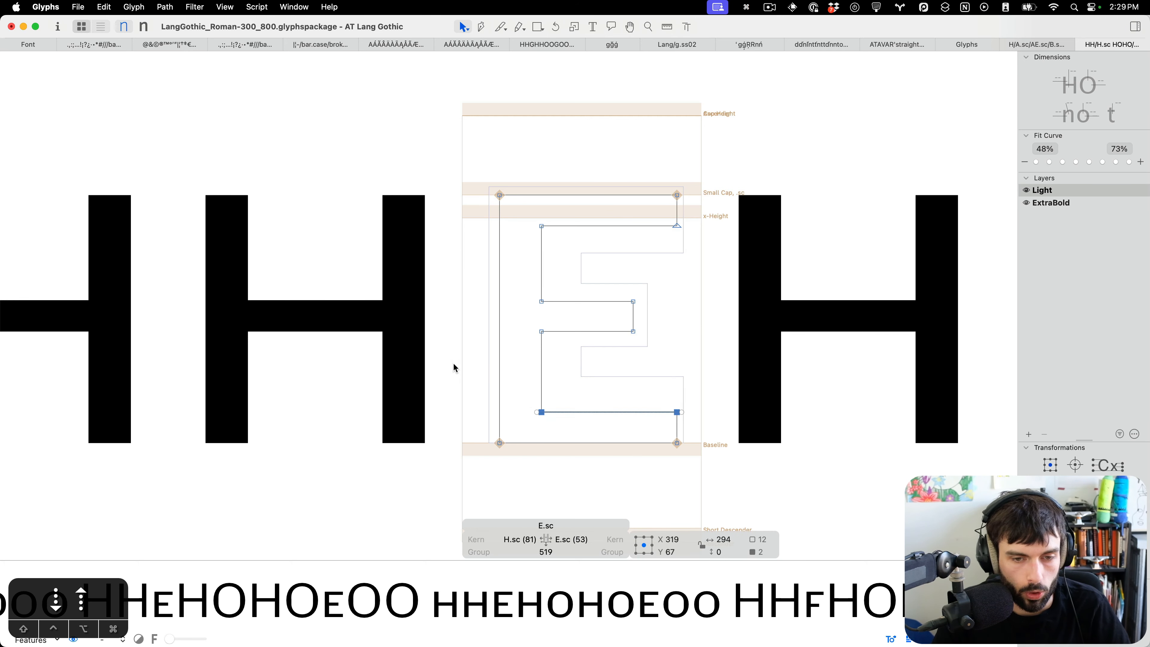
left_click_drag(646, 327, 482, 353)
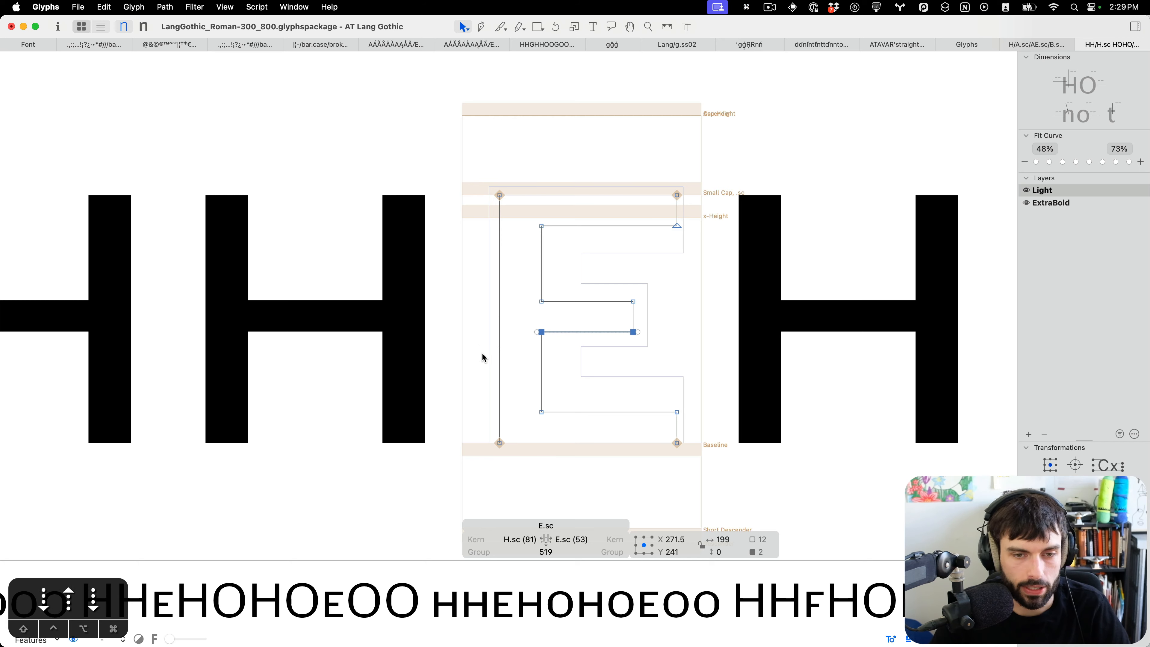
left_click_drag(681, 308, 467, 275)
key("t")
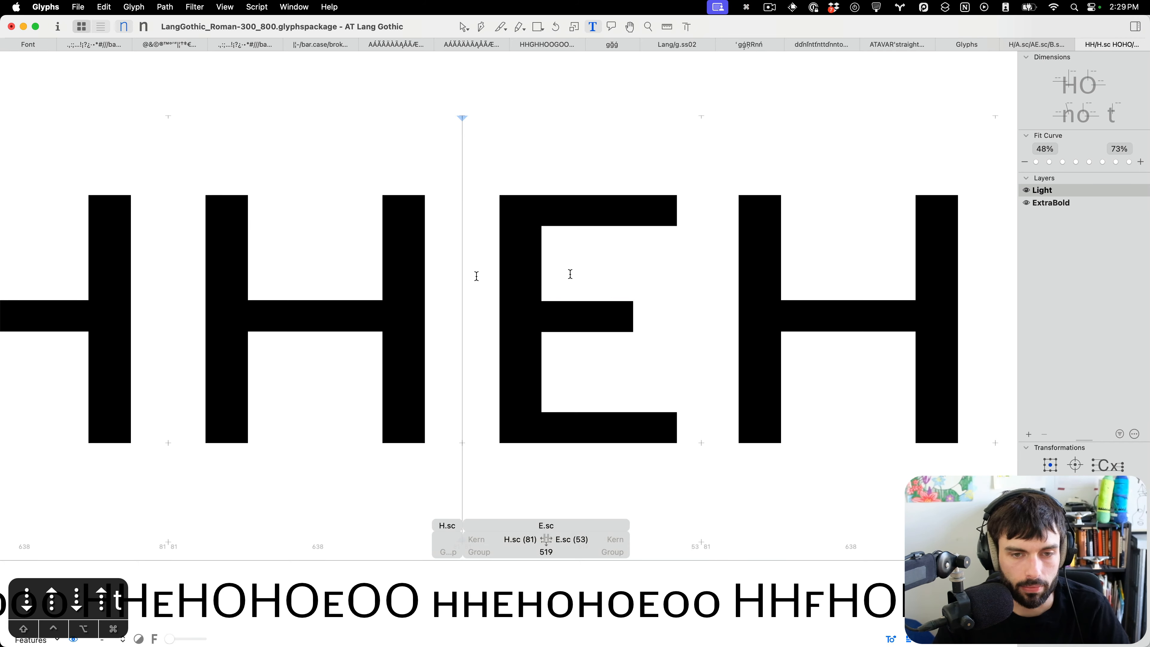
Open D.sc's outline to inspect it and return to text editing.
key("super+minus")
key("super+minus")
scroll(625, 317, "up", 10)
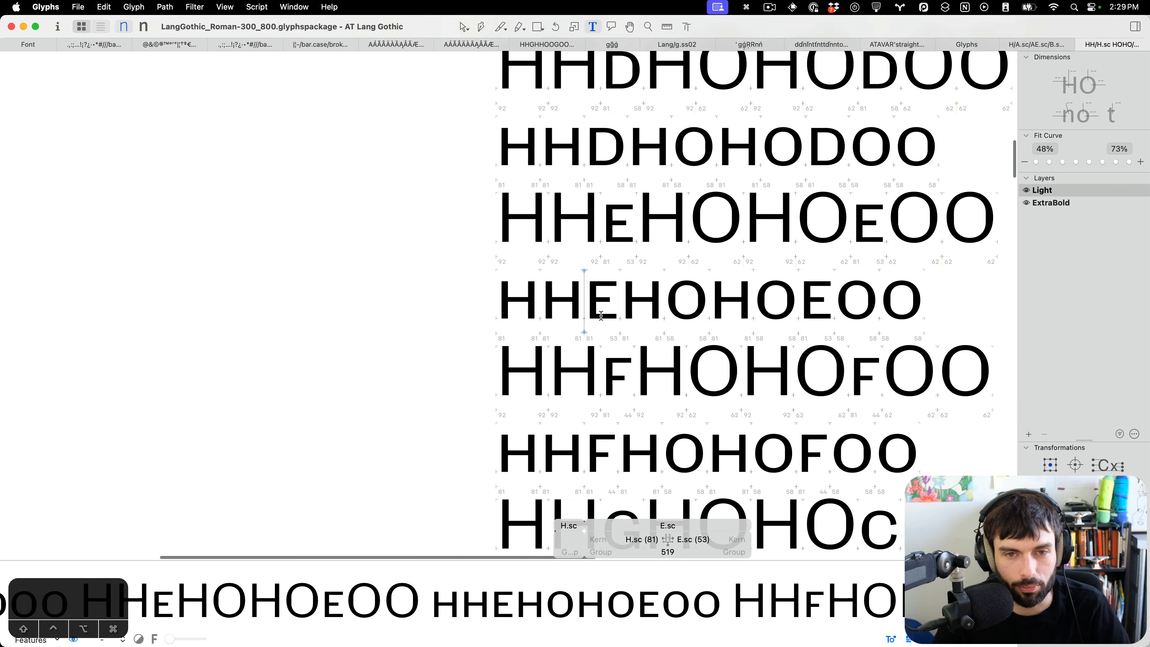
scroll(623, 345, "up", 5)
left_click(496, 280)
key("Escape")
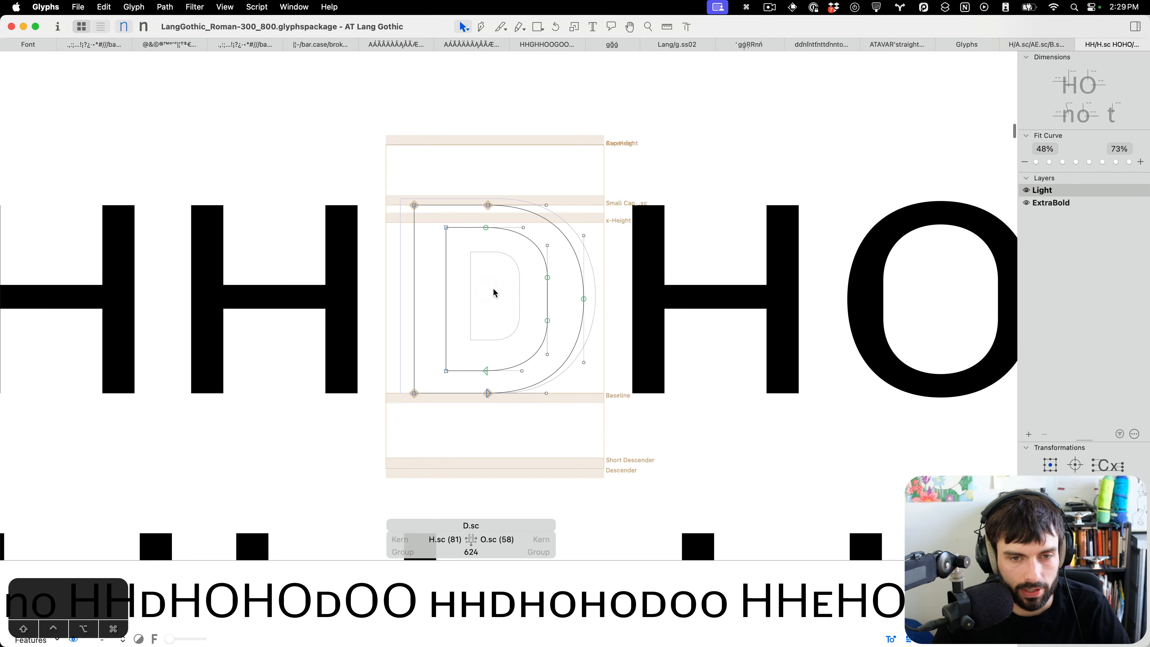
key("t")
scroll(520, 309, "down", 5)
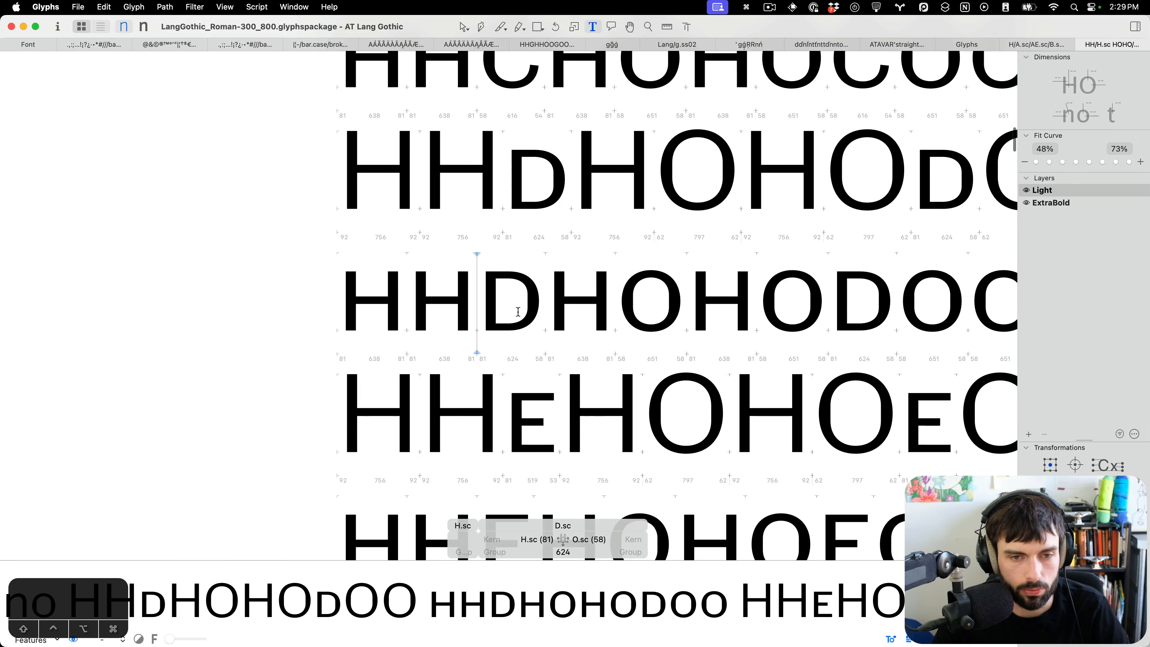
scroll(522, 311, "up", 5)
key("super+f")
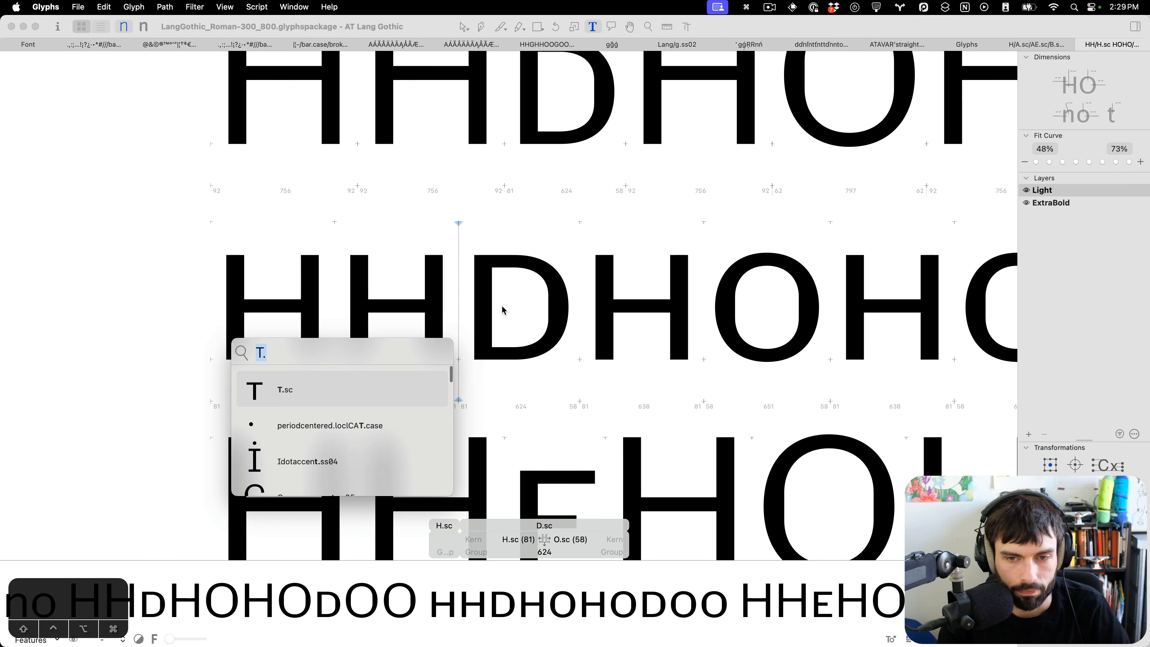
key("Escape")
Open D.sc's outline, select its right-side nodes, and update its metrics so the right sidebearing follows the O.sc key.
scroll(34, 416, "down", 5)
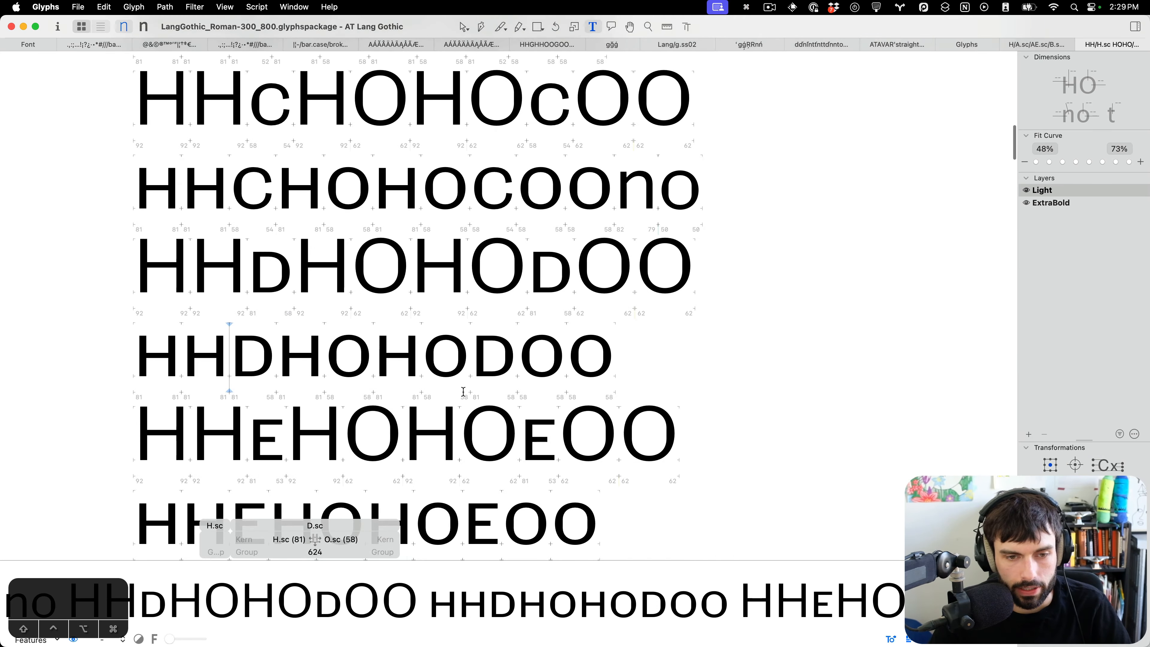
scroll(464, 391, "up", 5)
double_click(507, 299)
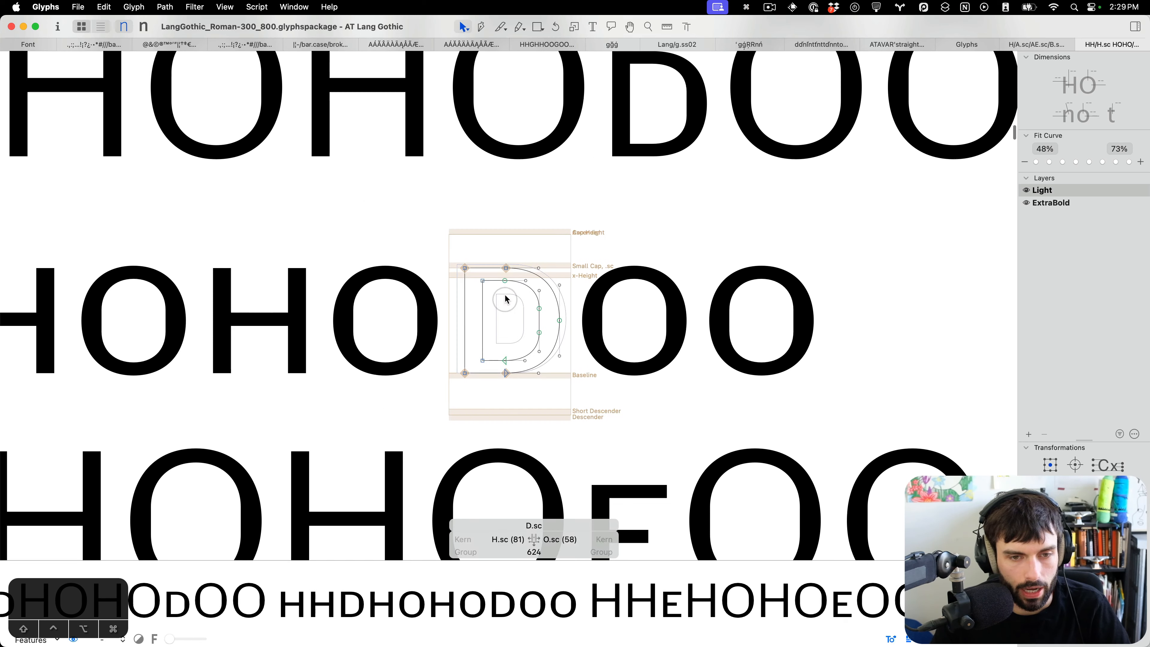
left_click_drag(499, 255, 609, 398)
key("t")
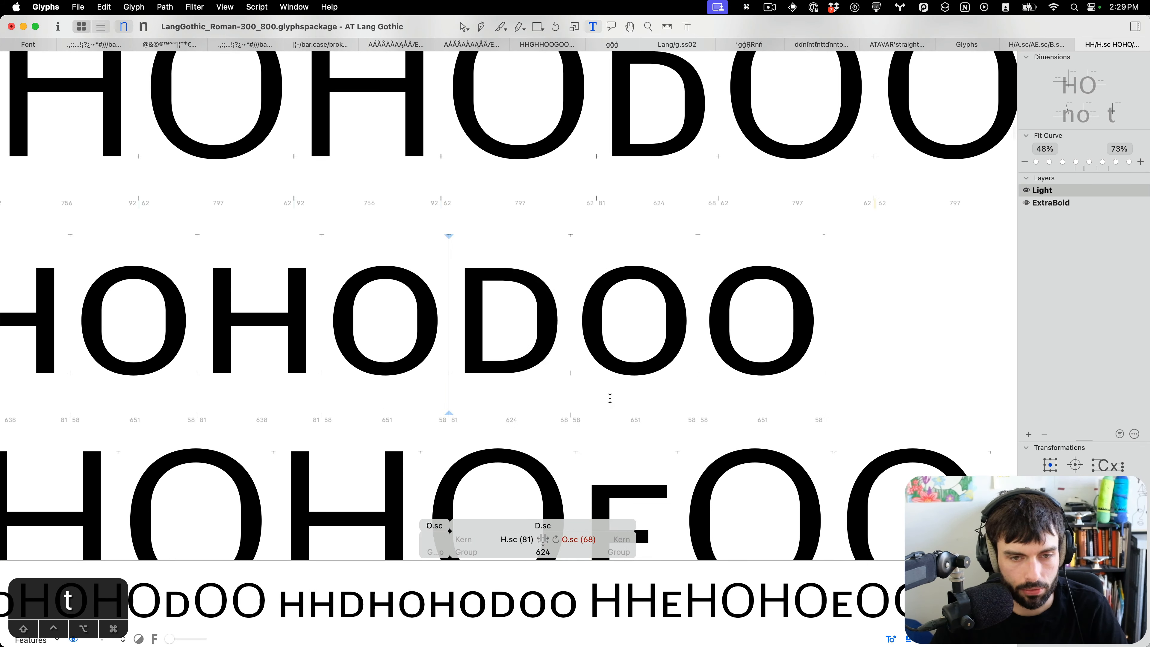
key("ctrl+super+m")
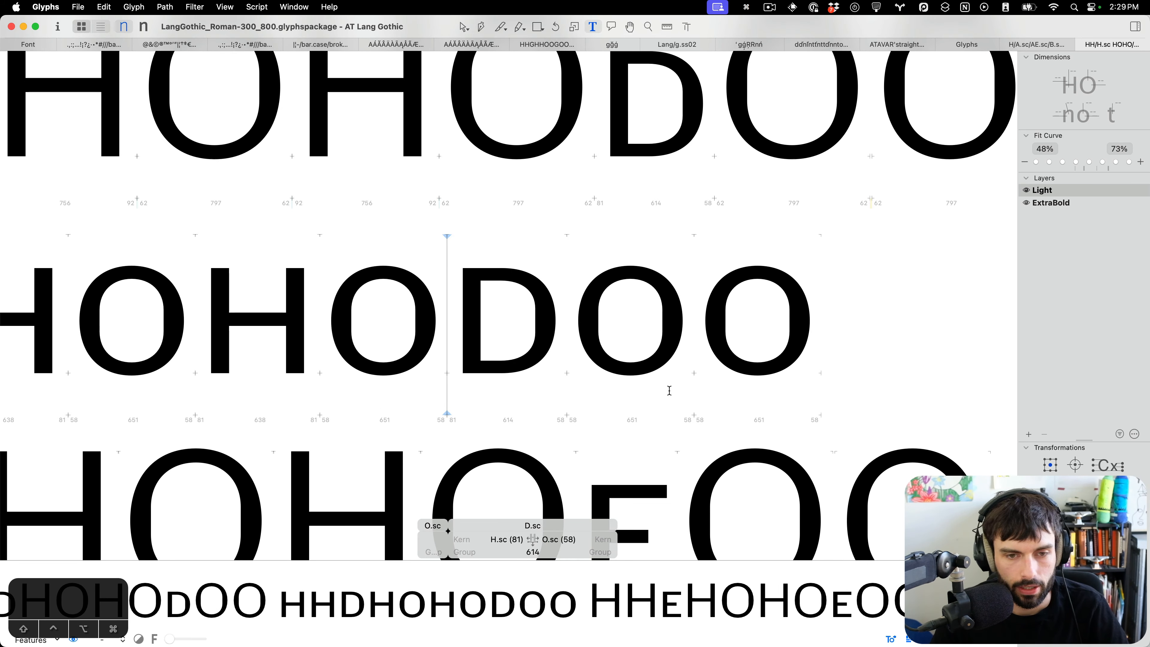
Open C.sc's outline and nudge the nodes of its upper terminal 3 units to the left.
scroll(669, 391, "down", 5)
scroll(674, 392, "up", 3)
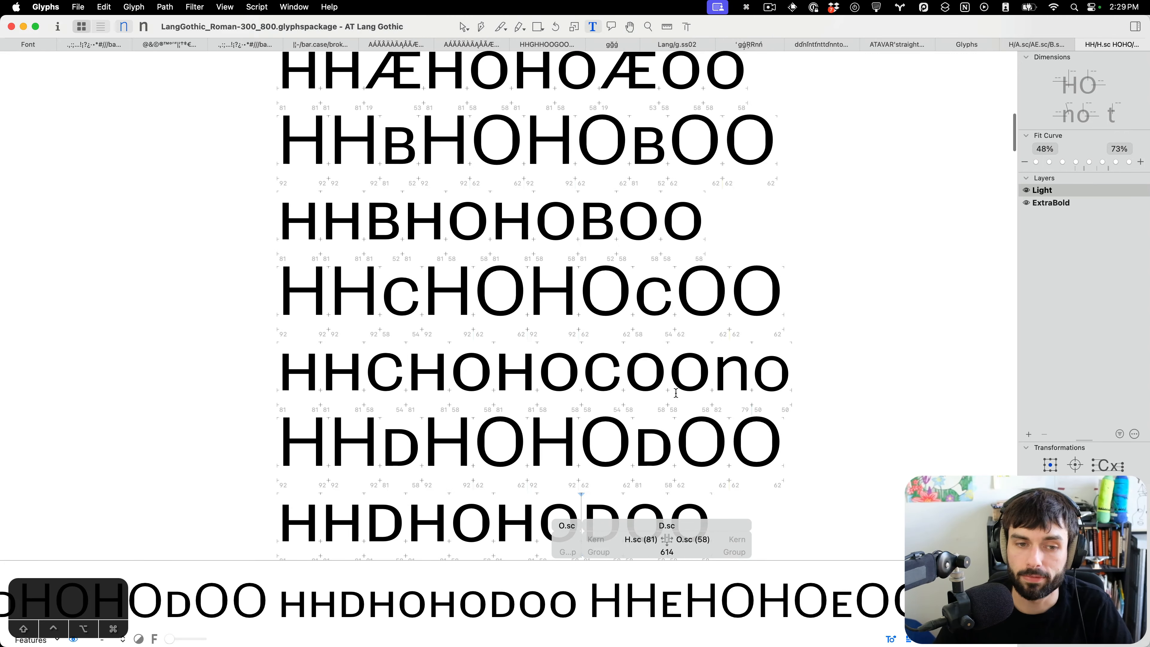
scroll(351, 298, "up", 5)
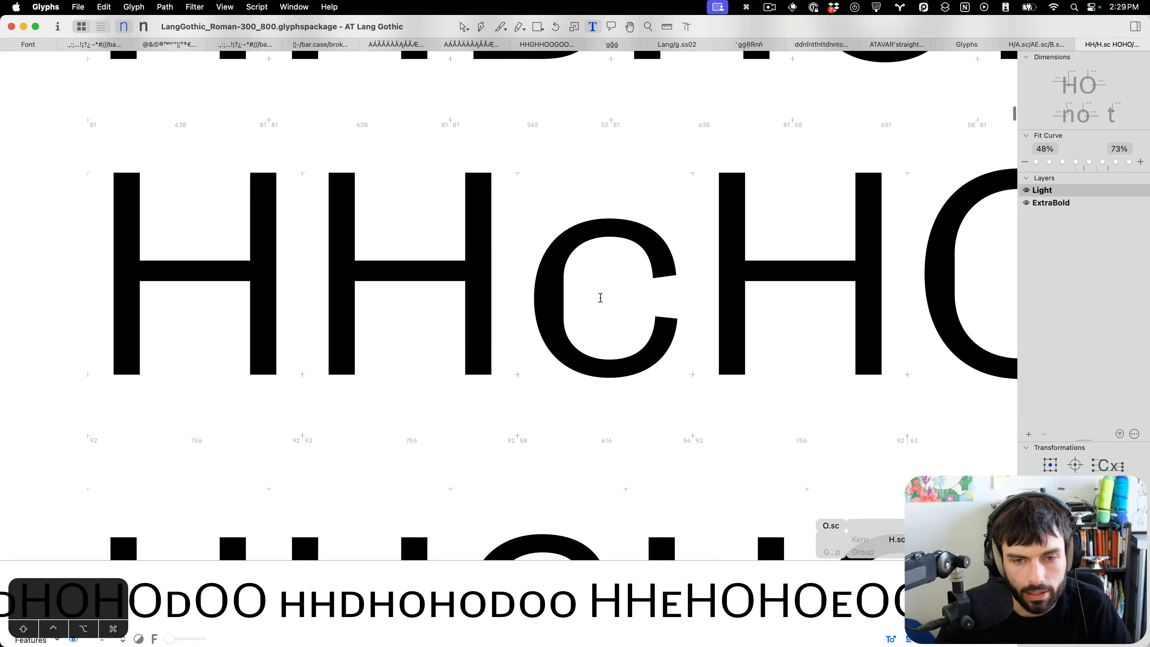
double_click(600, 298)
scroll(596, 296, "up", 3)
left_click_drag(754, 176, 586, 257)
key("Left")
key("Left")
key("Left")
key("Left")
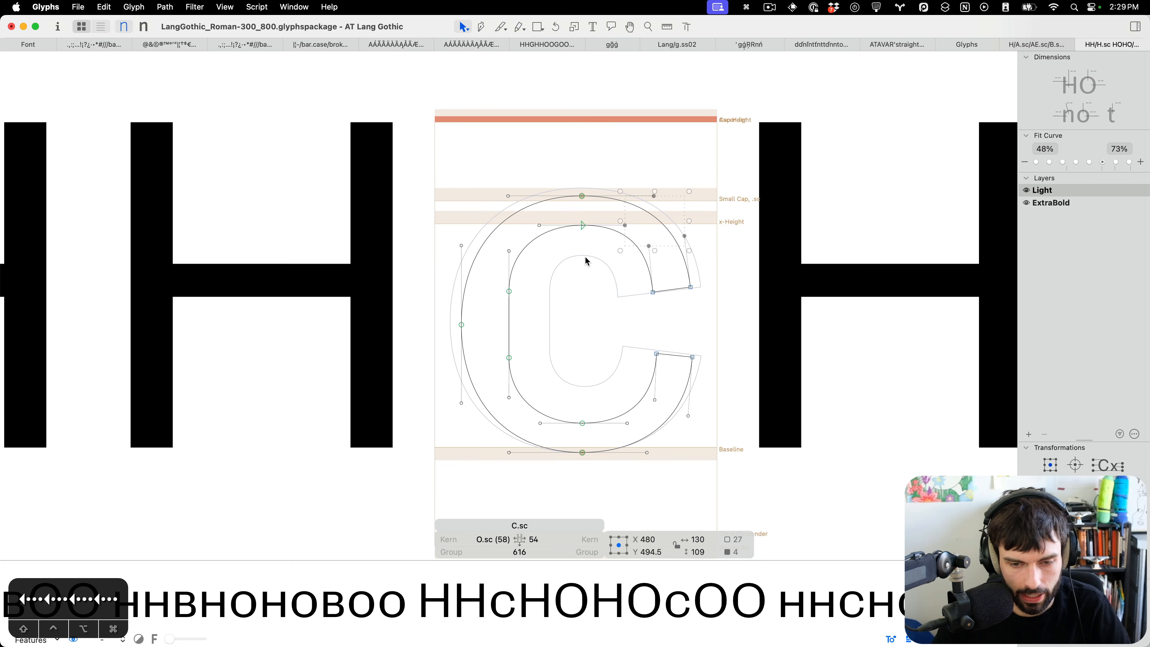
key("t")
Scroll back through the small-cap spacing lines from C.sc up to H.sc to review them.
scroll(542, 312, "down", 5)
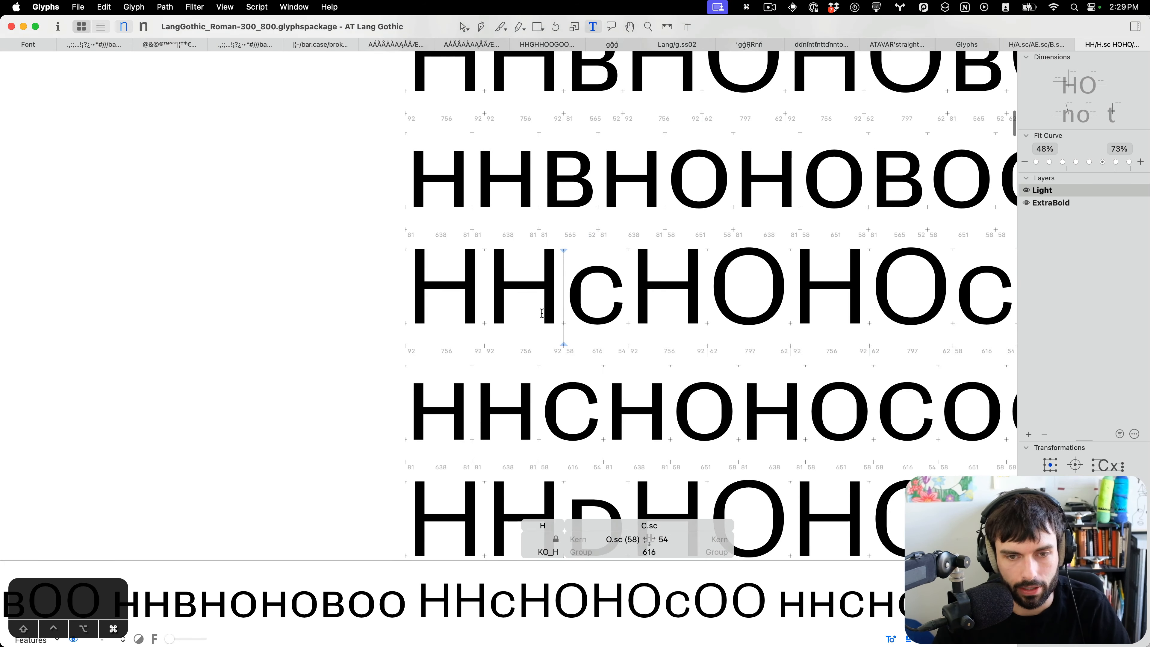
scroll(541, 313, "down", 2)
scroll(552, 281, "up", 5)
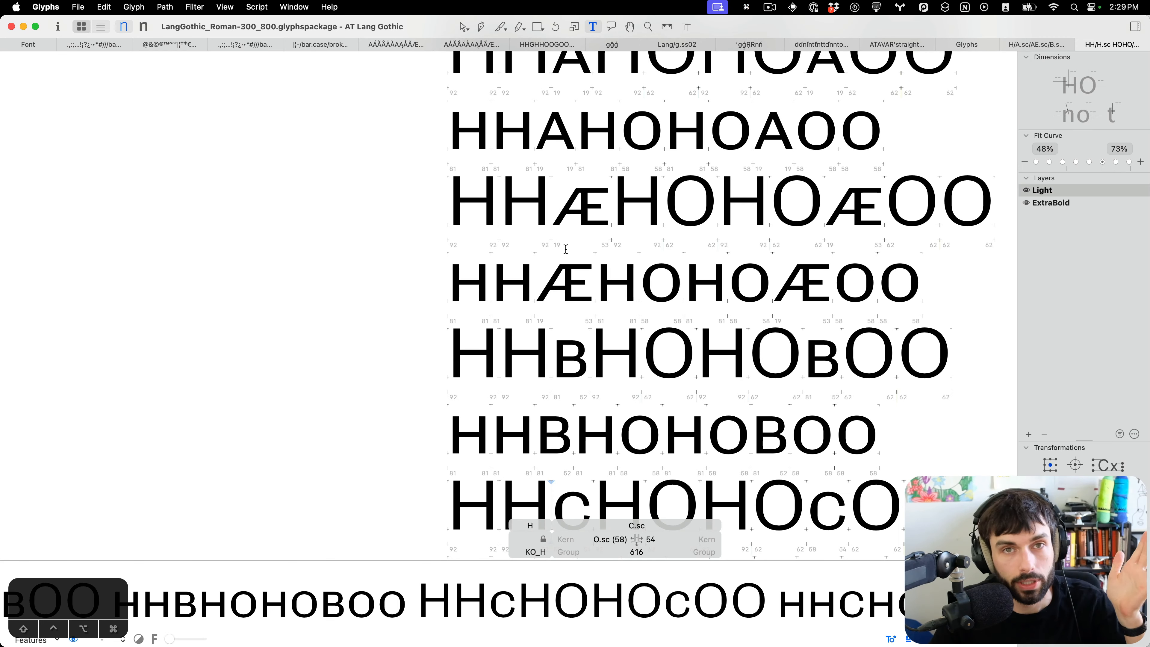
scroll(572, 247, "up", 4)
scroll(572, 247, "right", 2)
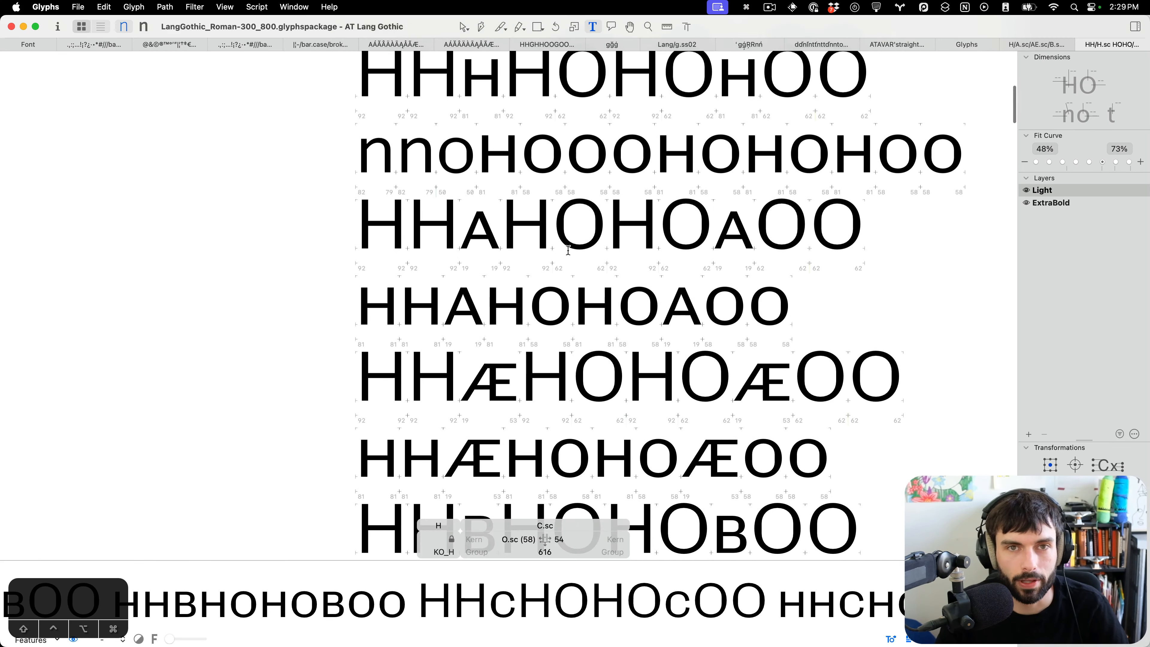